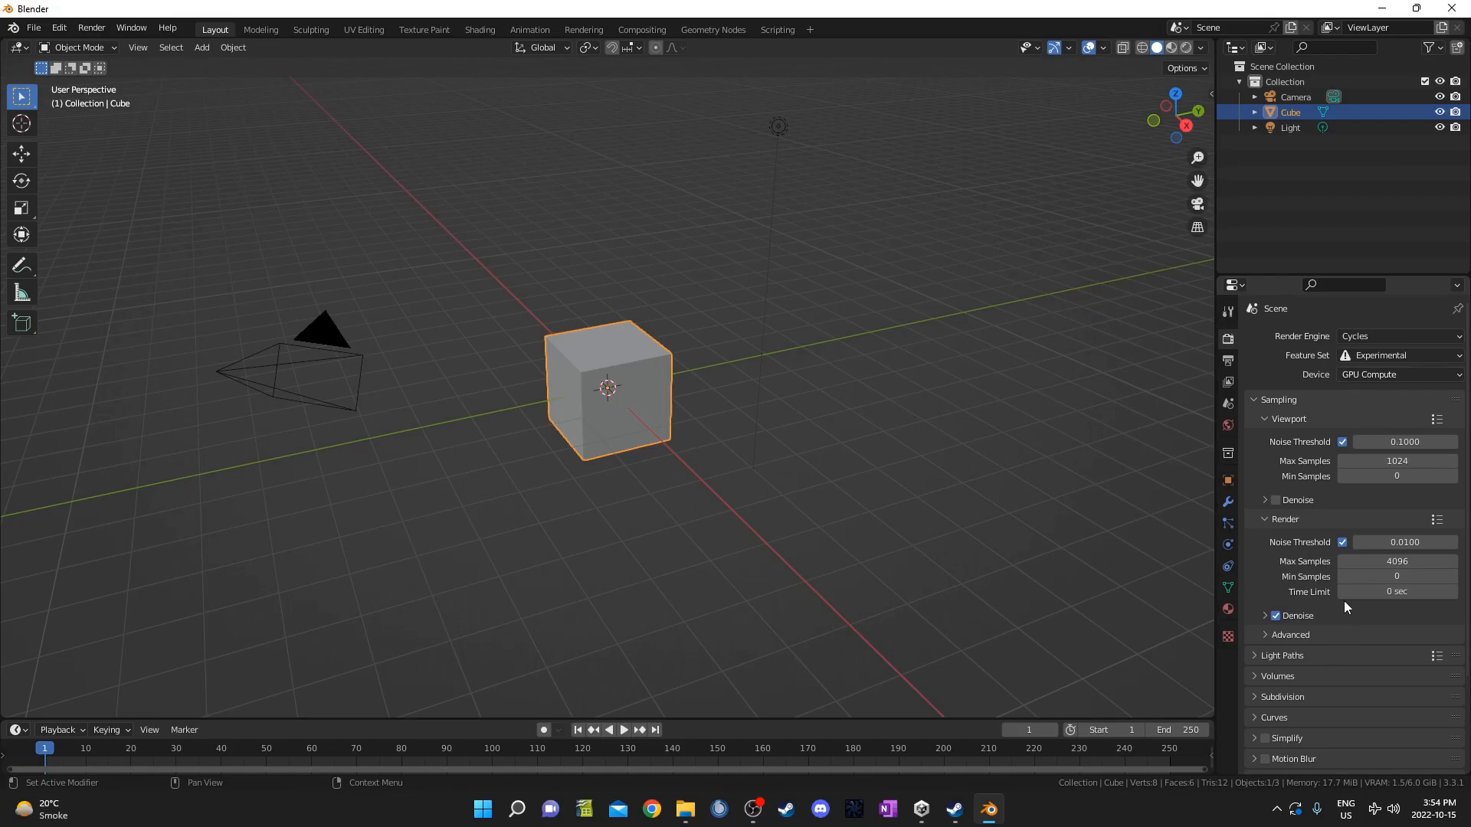
# Set the noise threshold for final renders to 0.1.
pyautogui.click(1404, 541)
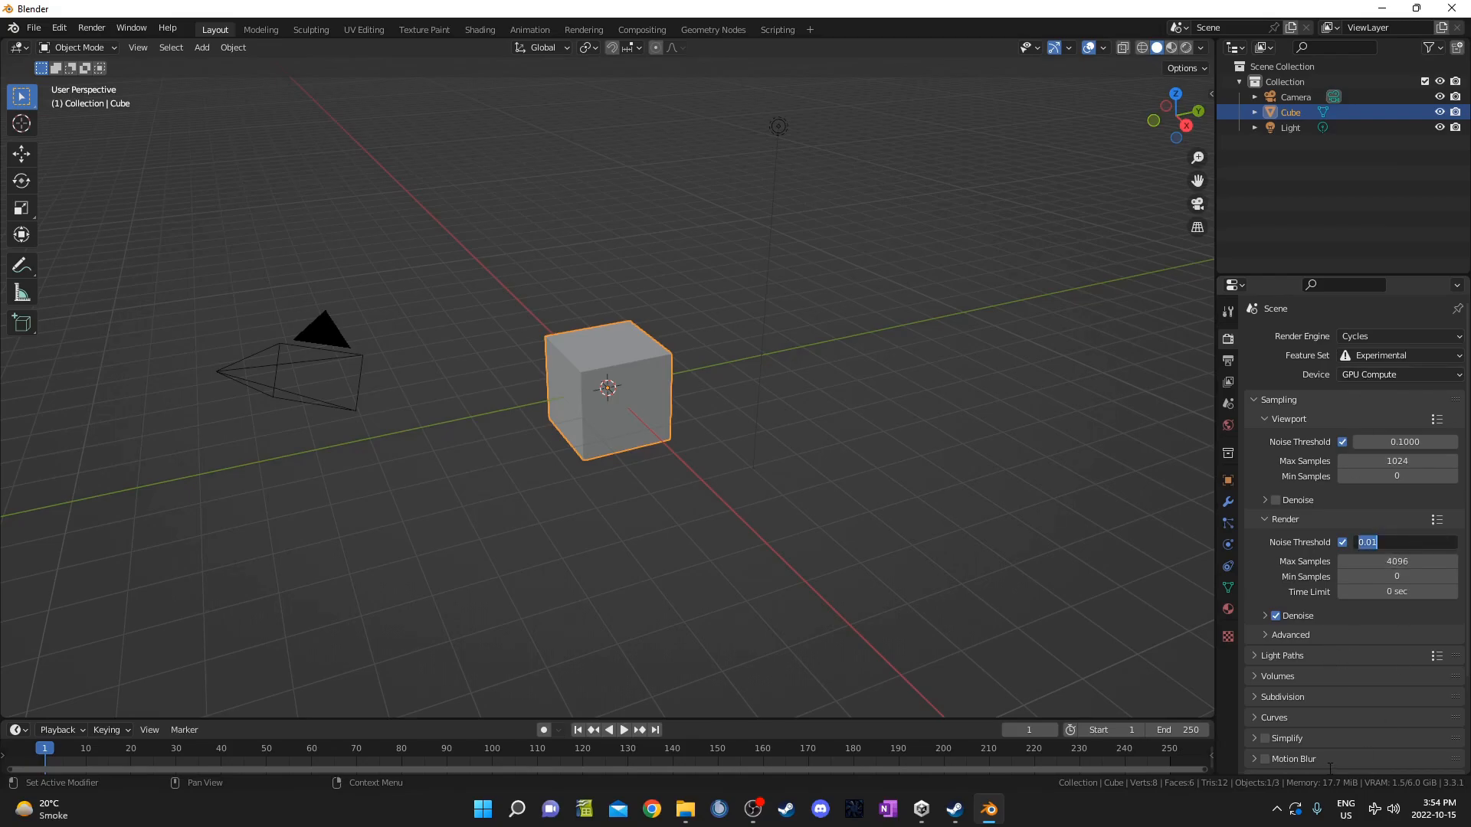
pyautogui.press('Return')
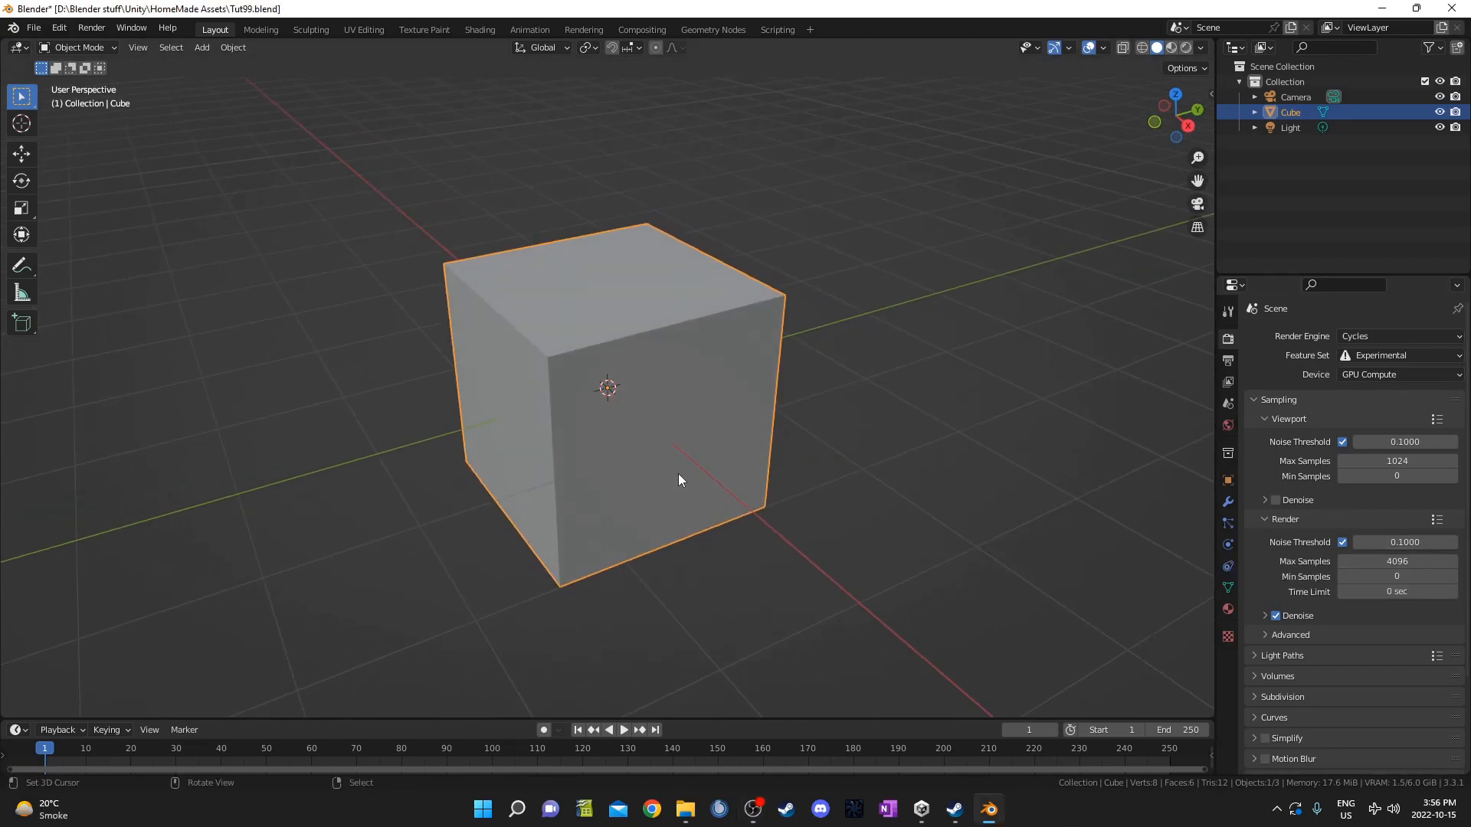
# Subdivide the cube with a level 4 Subdivision modifier and apply the modifier.
pyautogui.hotkey('ctrl', '4')
pyautogui.moveTo(673, 470); pyautogui.dragTo(656, 444, button='middle')
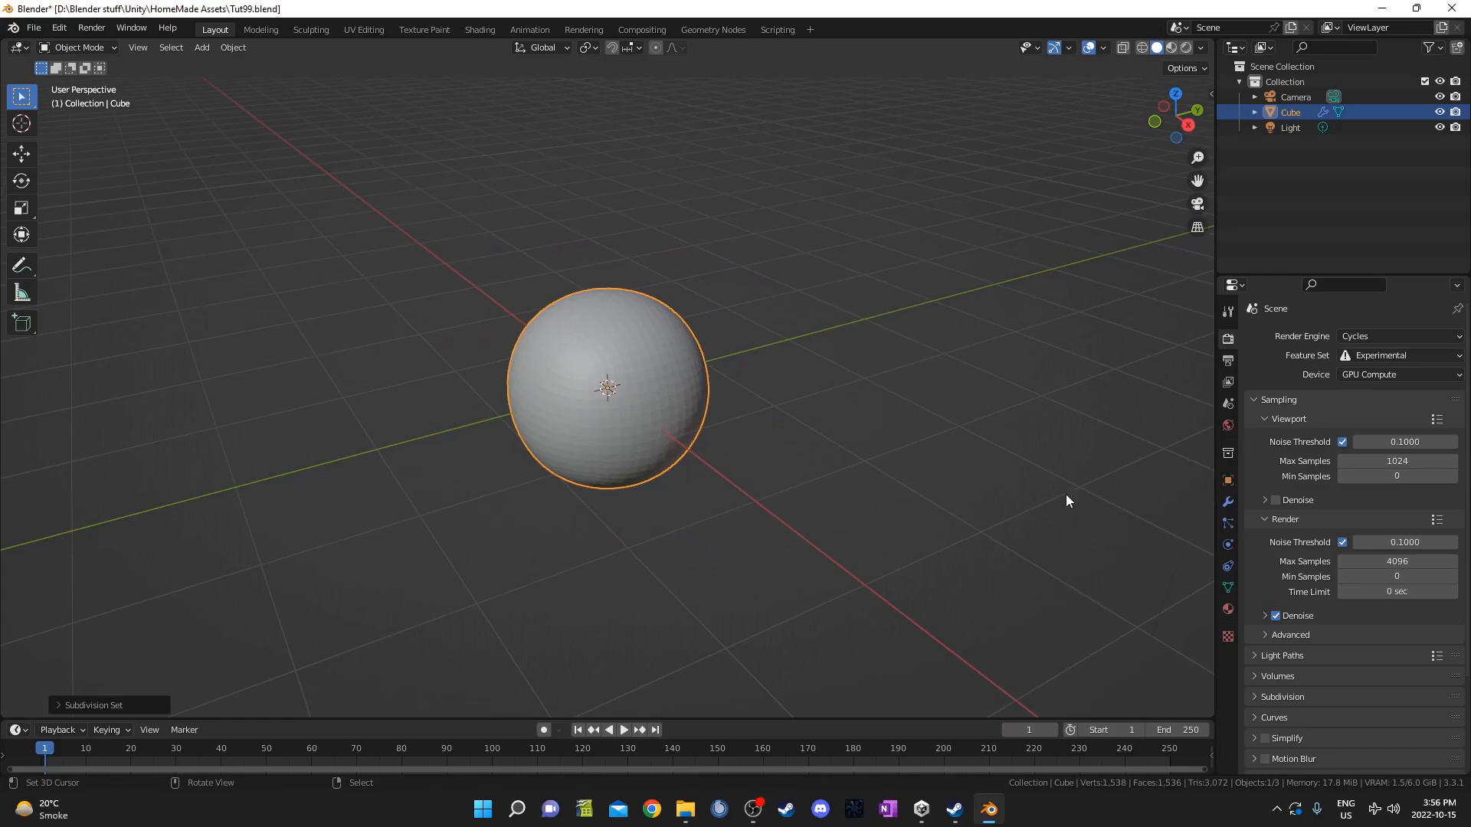
pyautogui.click(1228, 505)
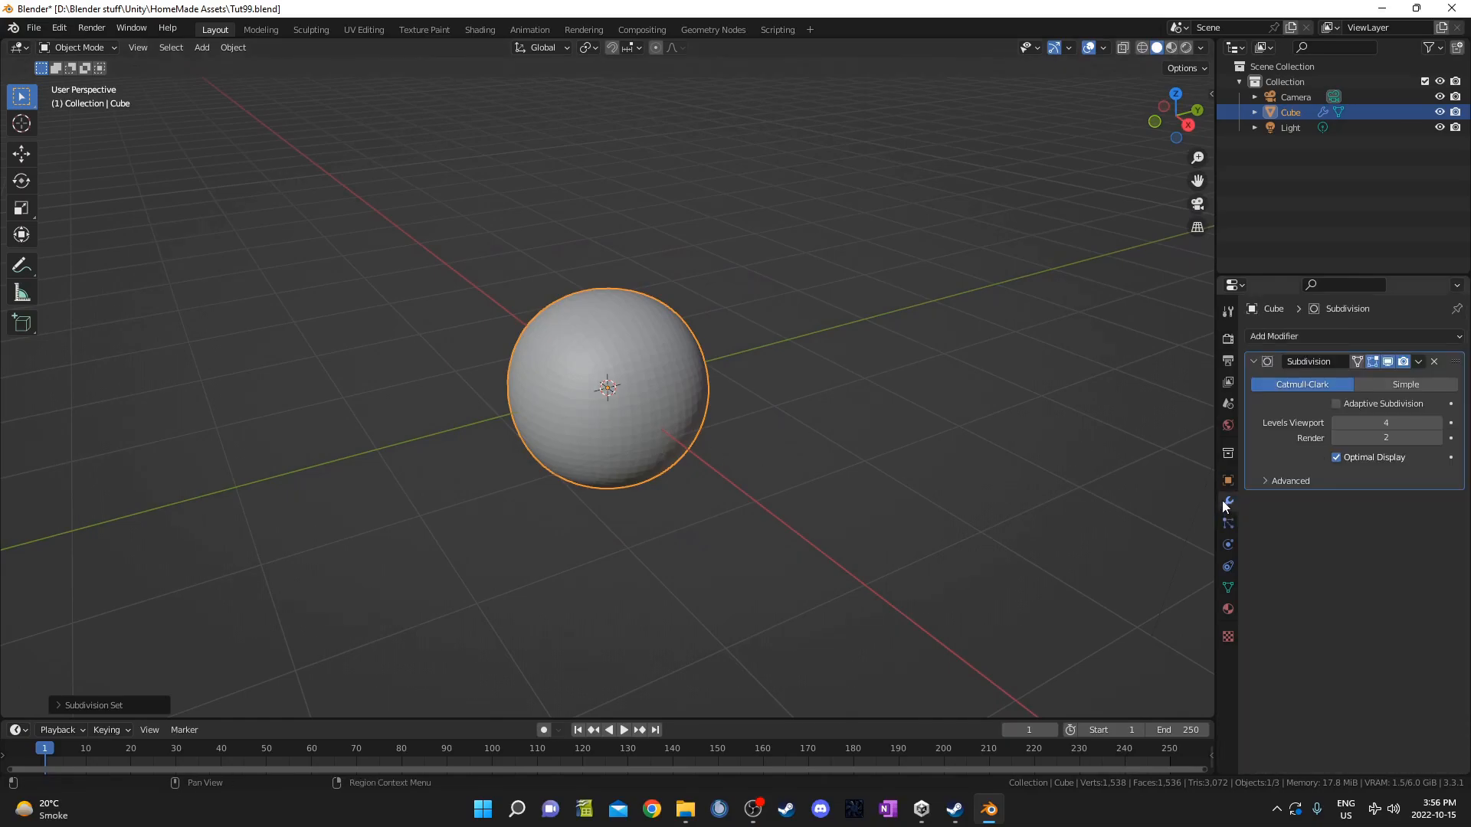
pyautogui.hotkey('ctrl', 'a')
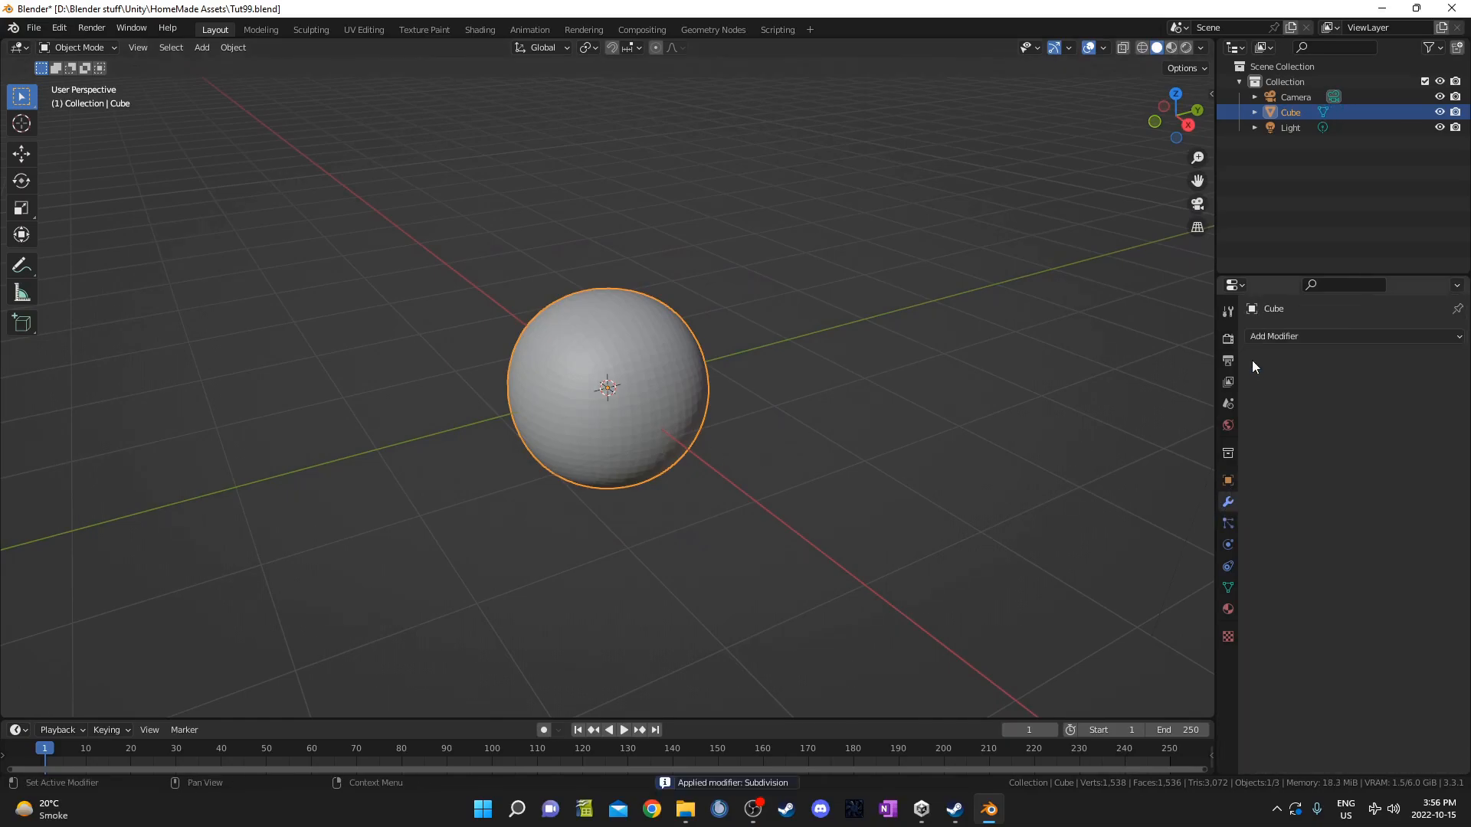
# Add a Cast modifier with the Sphere shape to the subdivided cube, set its factor to 1, and apply it.
pyautogui.scroll(1, 586, 458)
pyautogui.moveTo(585, 458); pyautogui.dragTo(576, 475, button='middle')
pyautogui.click(1299, 337)
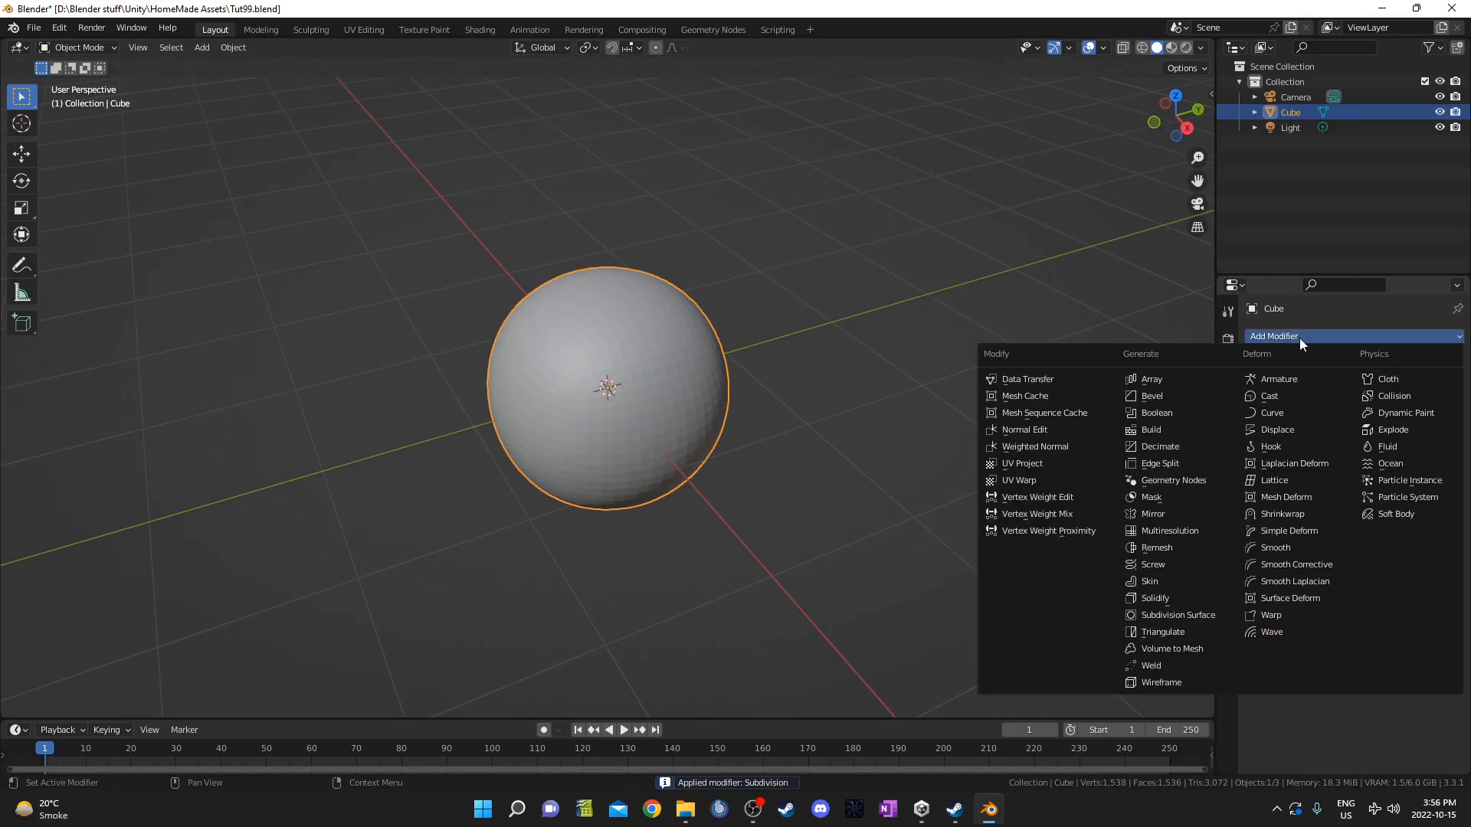
pyautogui.click(1260, 399)
pyautogui.scroll(2, 627, 420)
pyautogui.moveTo(627, 420); pyautogui.dragTo(481, 357, button='middle')
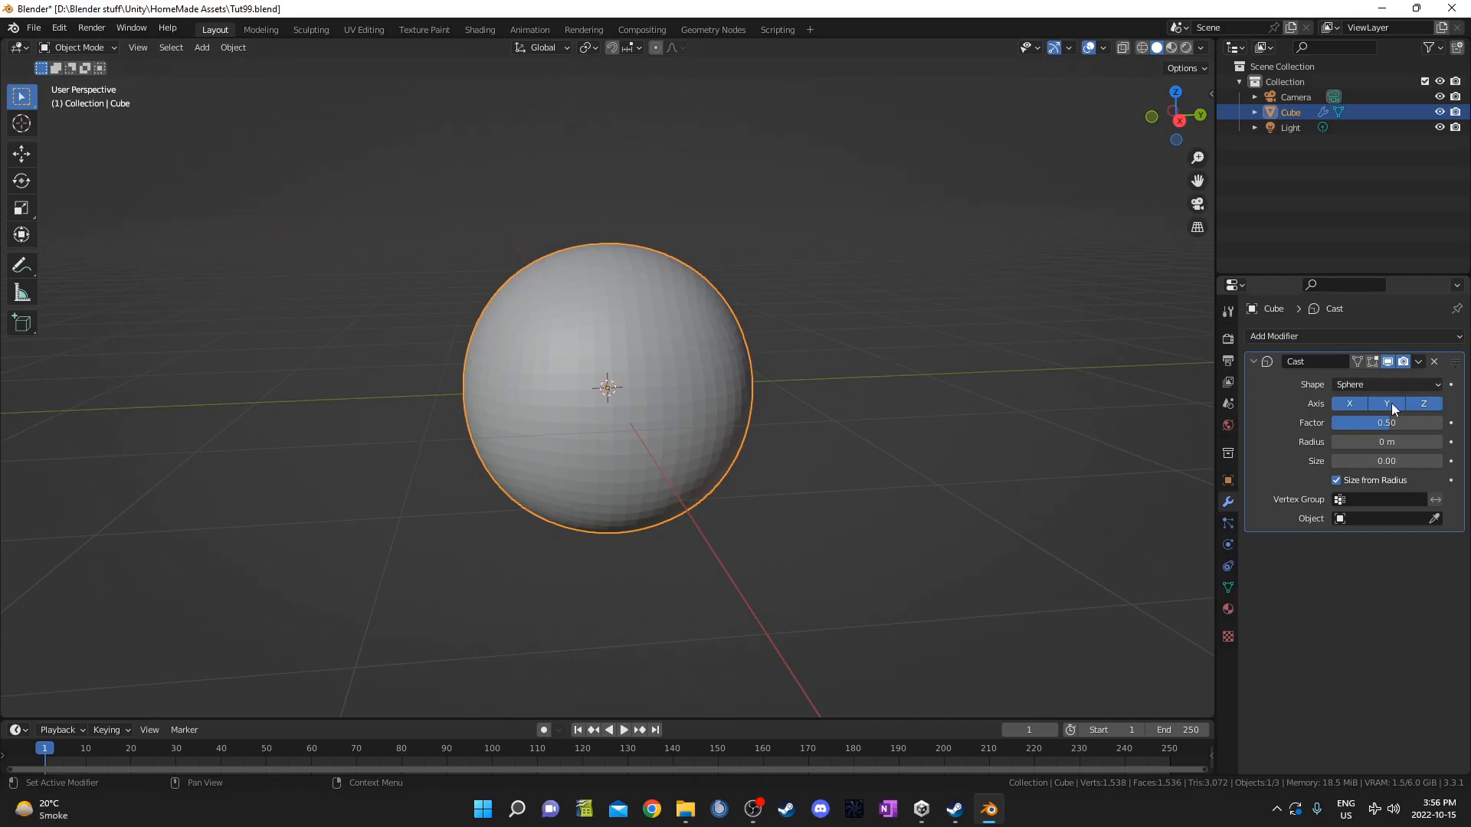
pyautogui.click(1378, 423)
pyautogui.write('1')
pyautogui.press('Return')
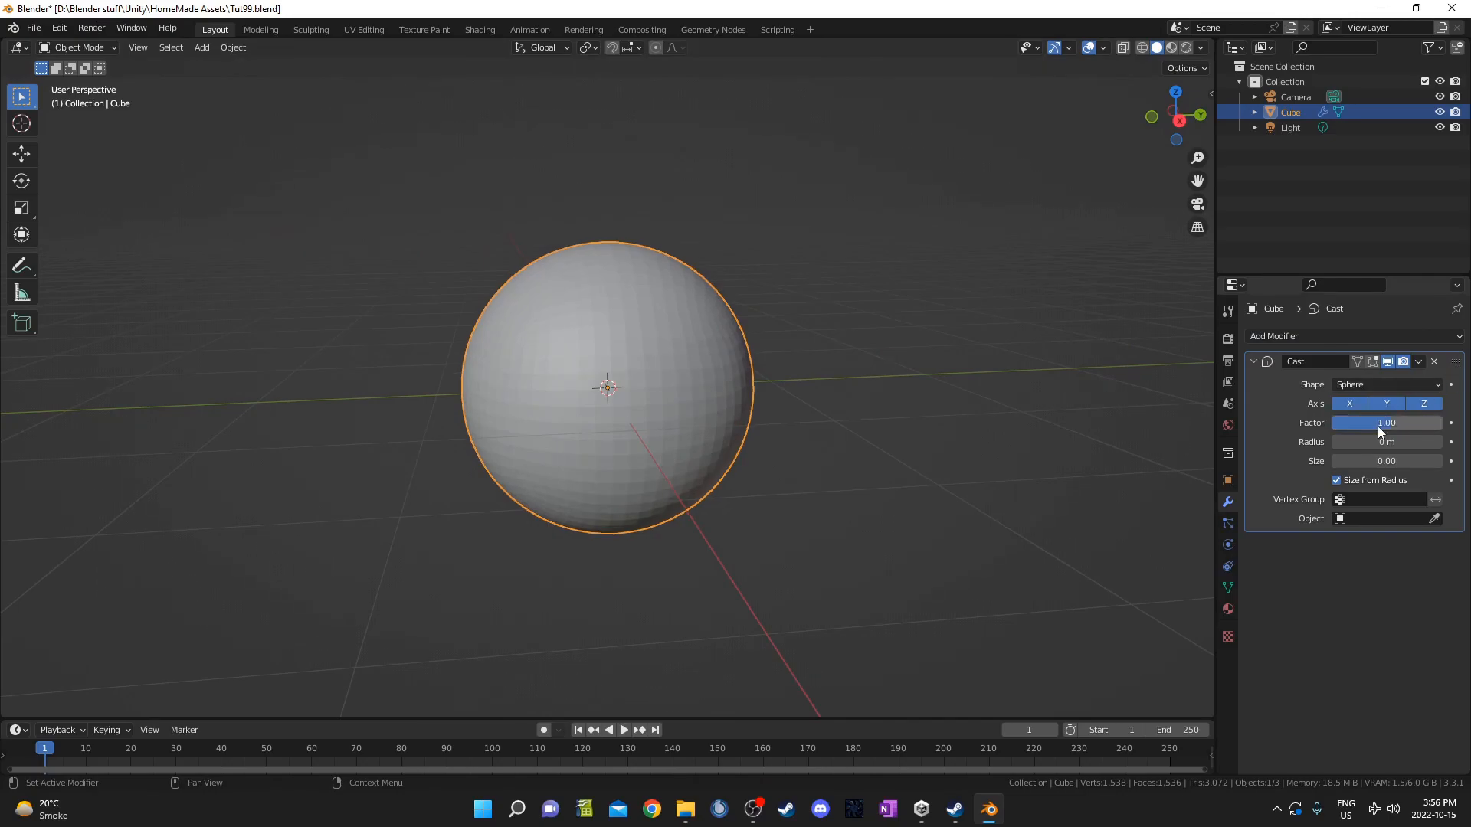
pyautogui.hotkey('ctrl', 'a')
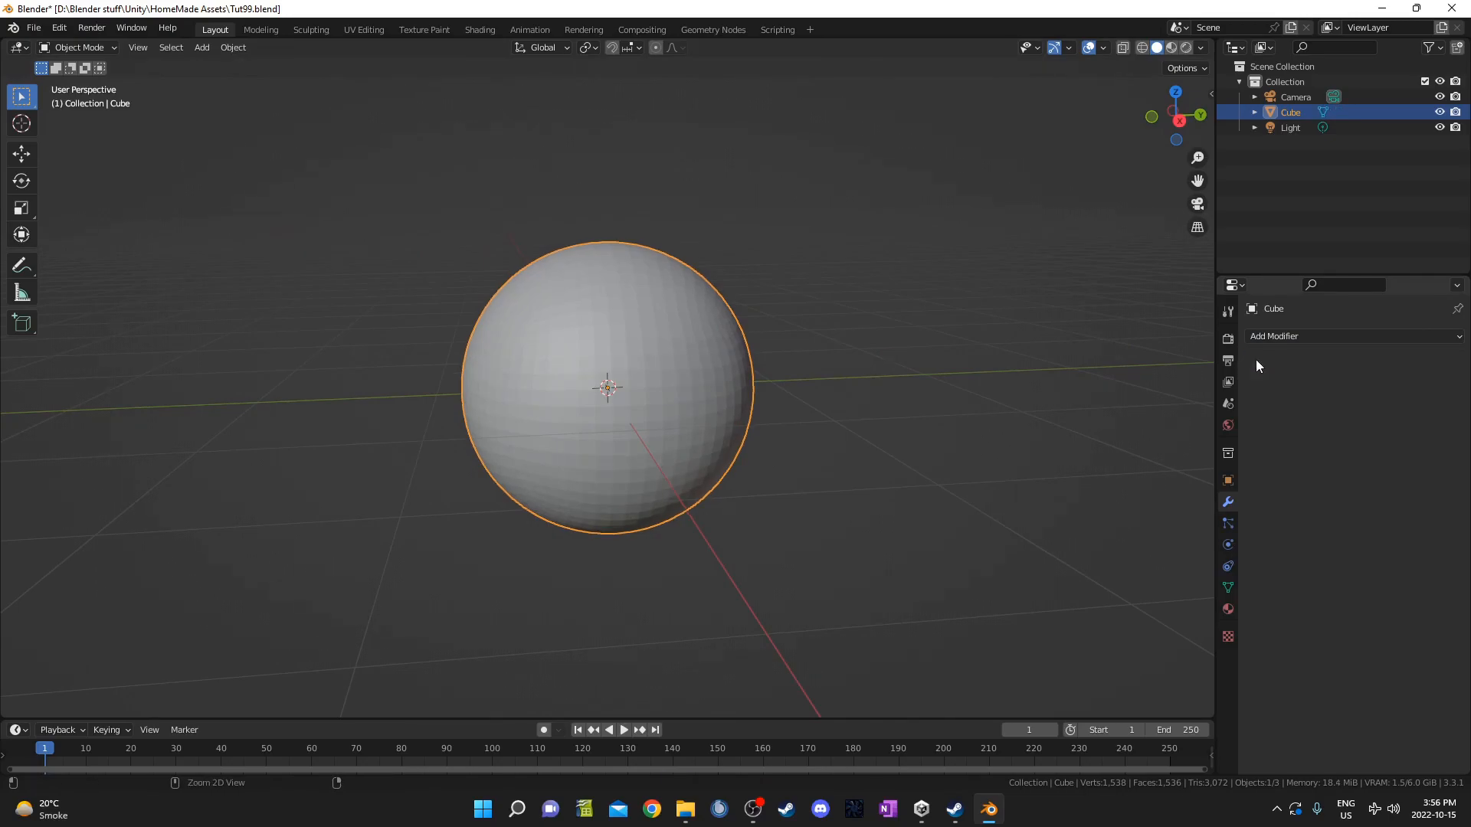
# Shade the sphere smooth.
pyautogui.moveTo(1201, 364); pyautogui.dragTo(838, 397, button='middle')
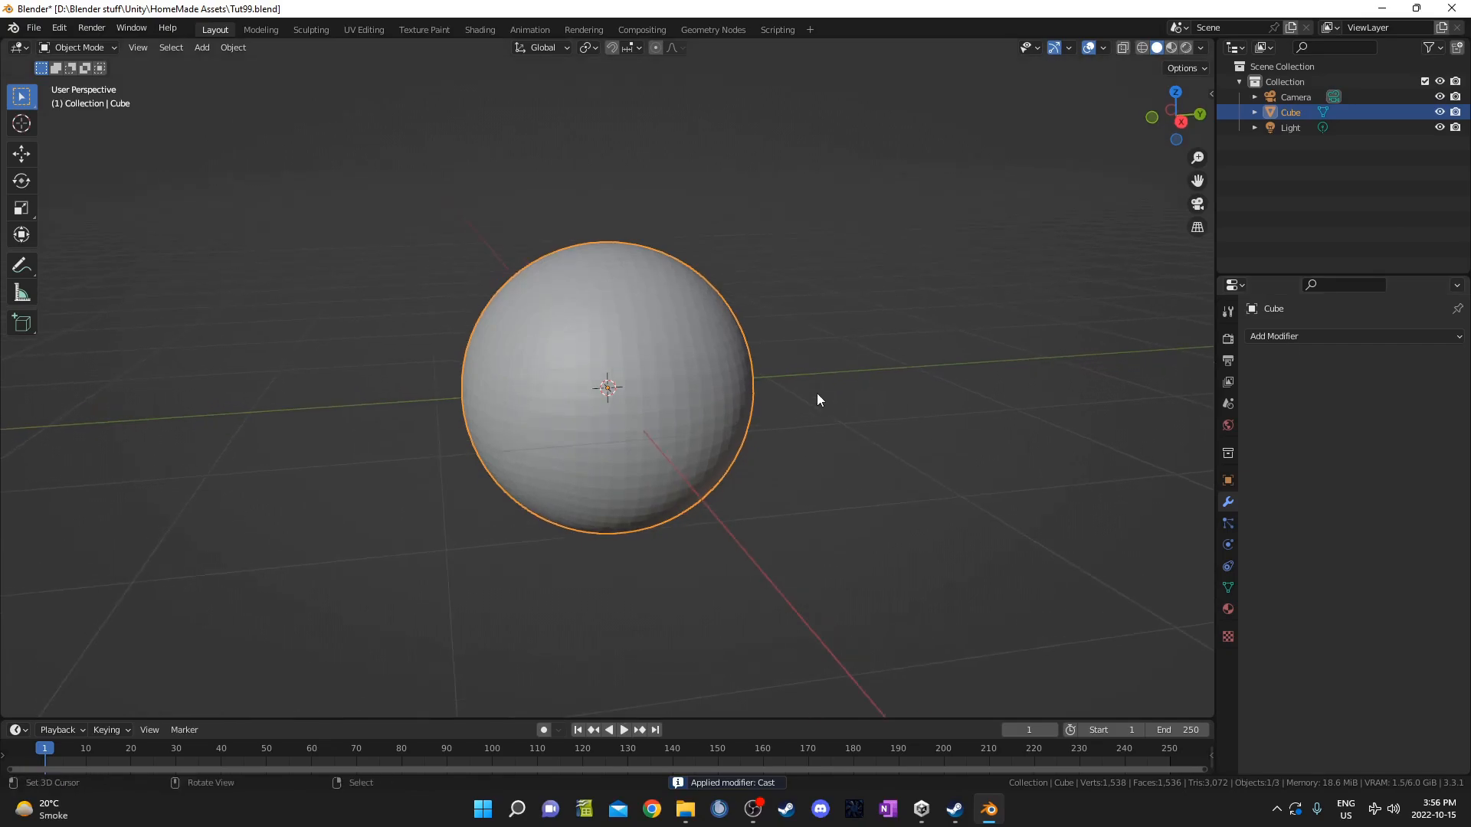
pyautogui.rightClick(788, 387)
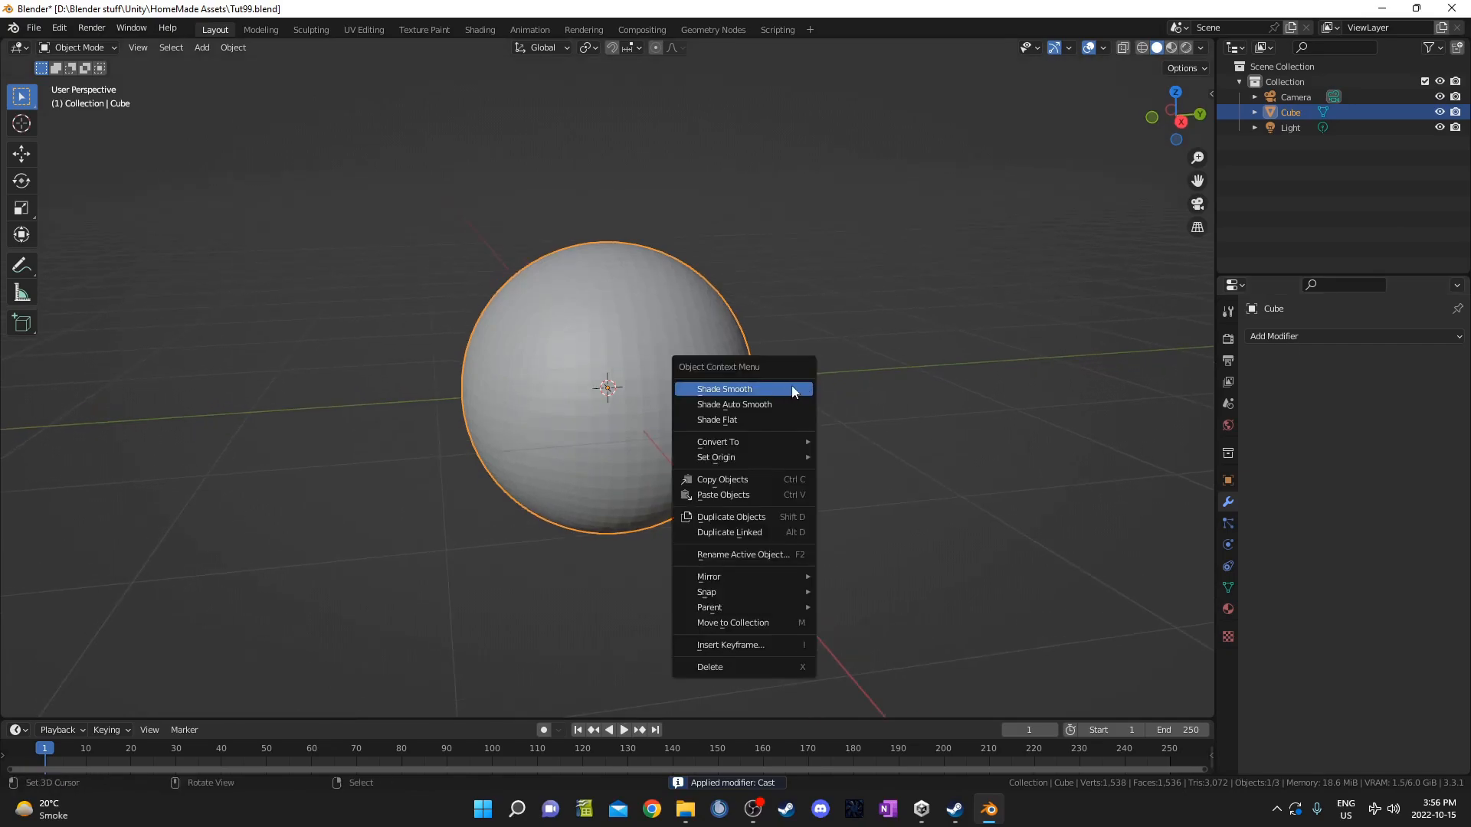
pyautogui.click(789, 388)
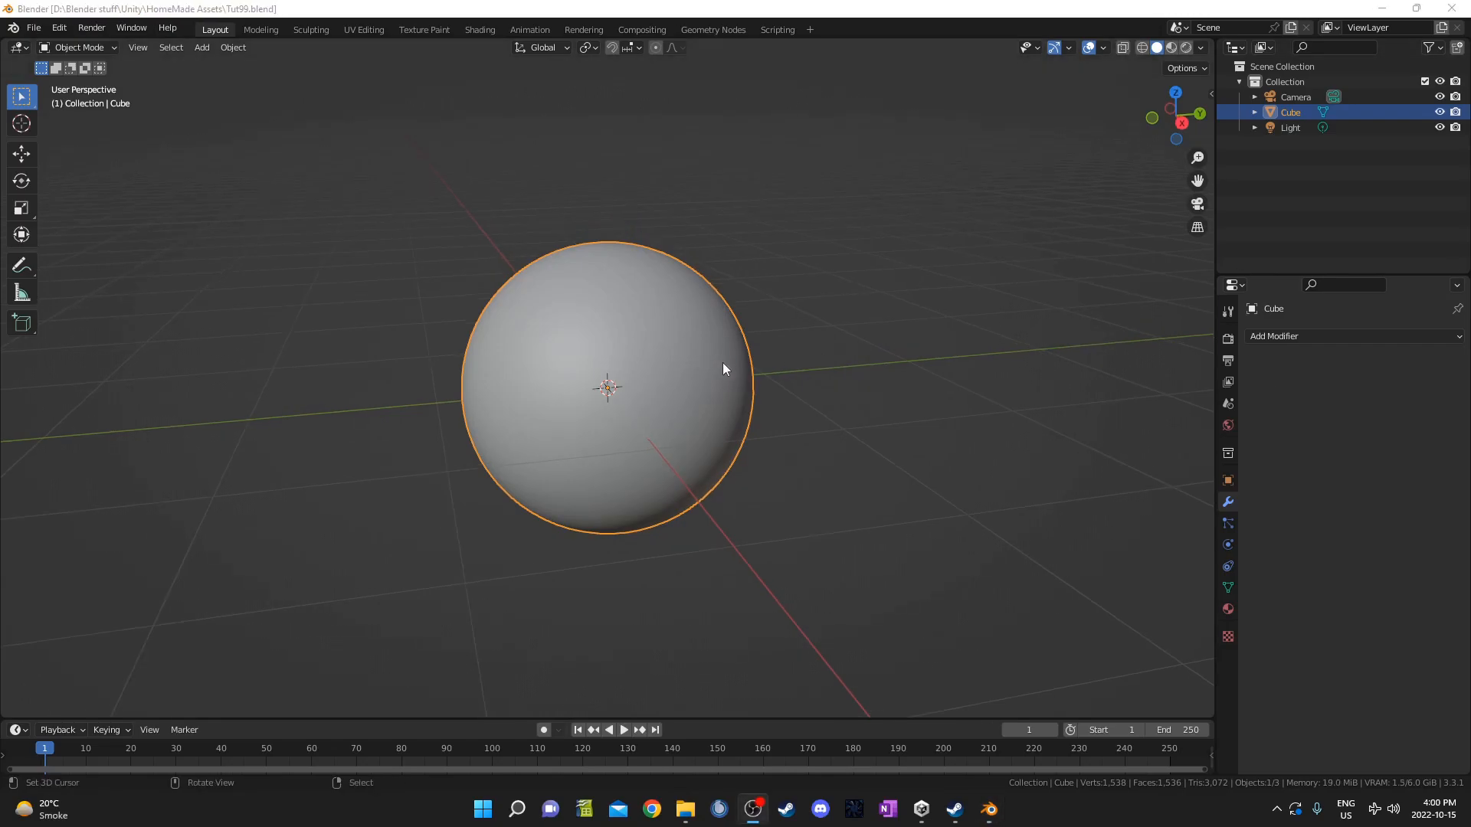
# Switch the 3D viewport to rendered shading.
pyautogui.moveTo(723, 361); pyautogui.dragTo(737, 367, button='middle')
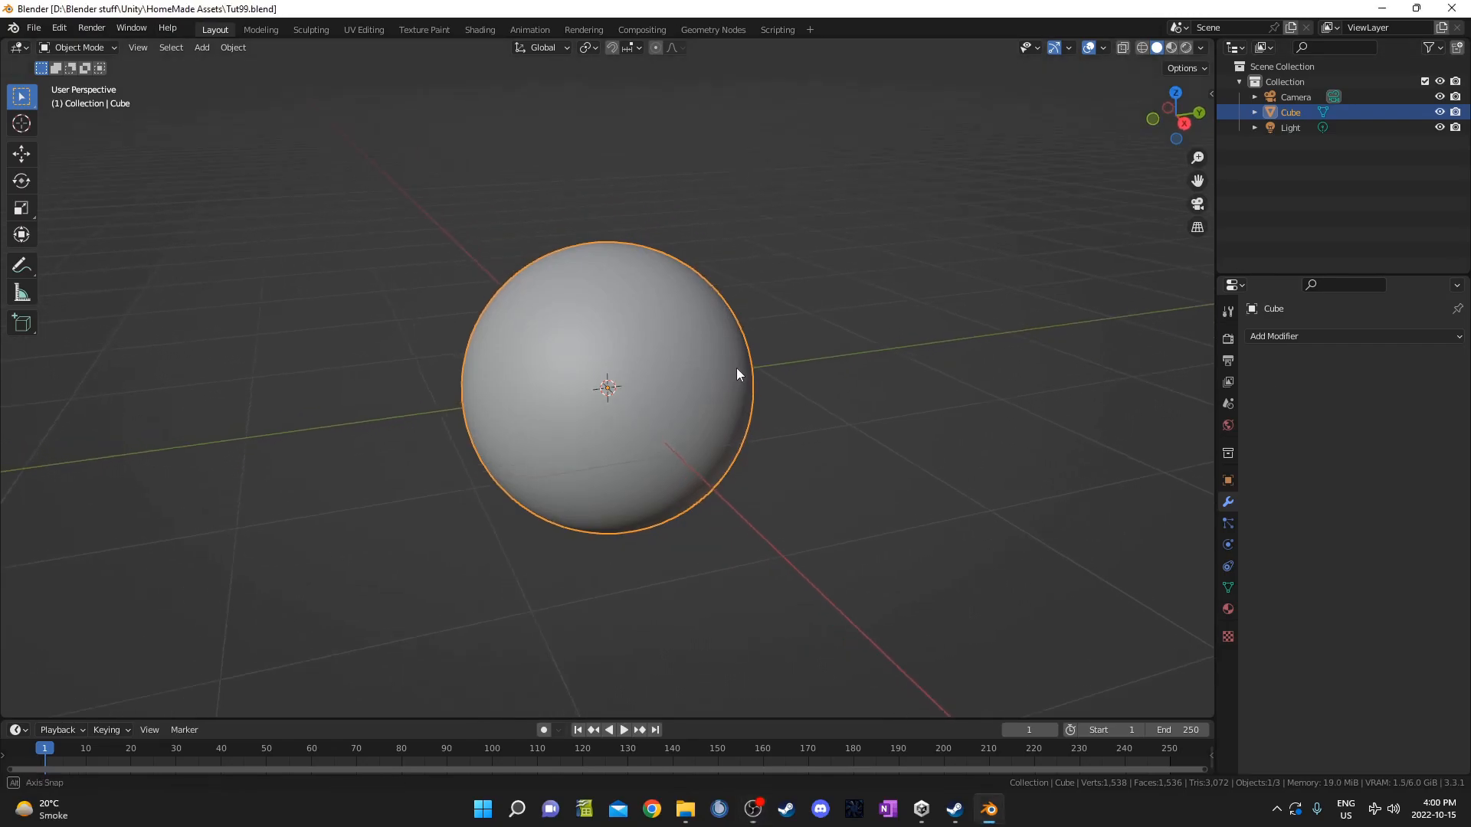
pyautogui.moveTo(899, 370); pyautogui.dragTo(905, 370, button='middle')
pyautogui.press('z')
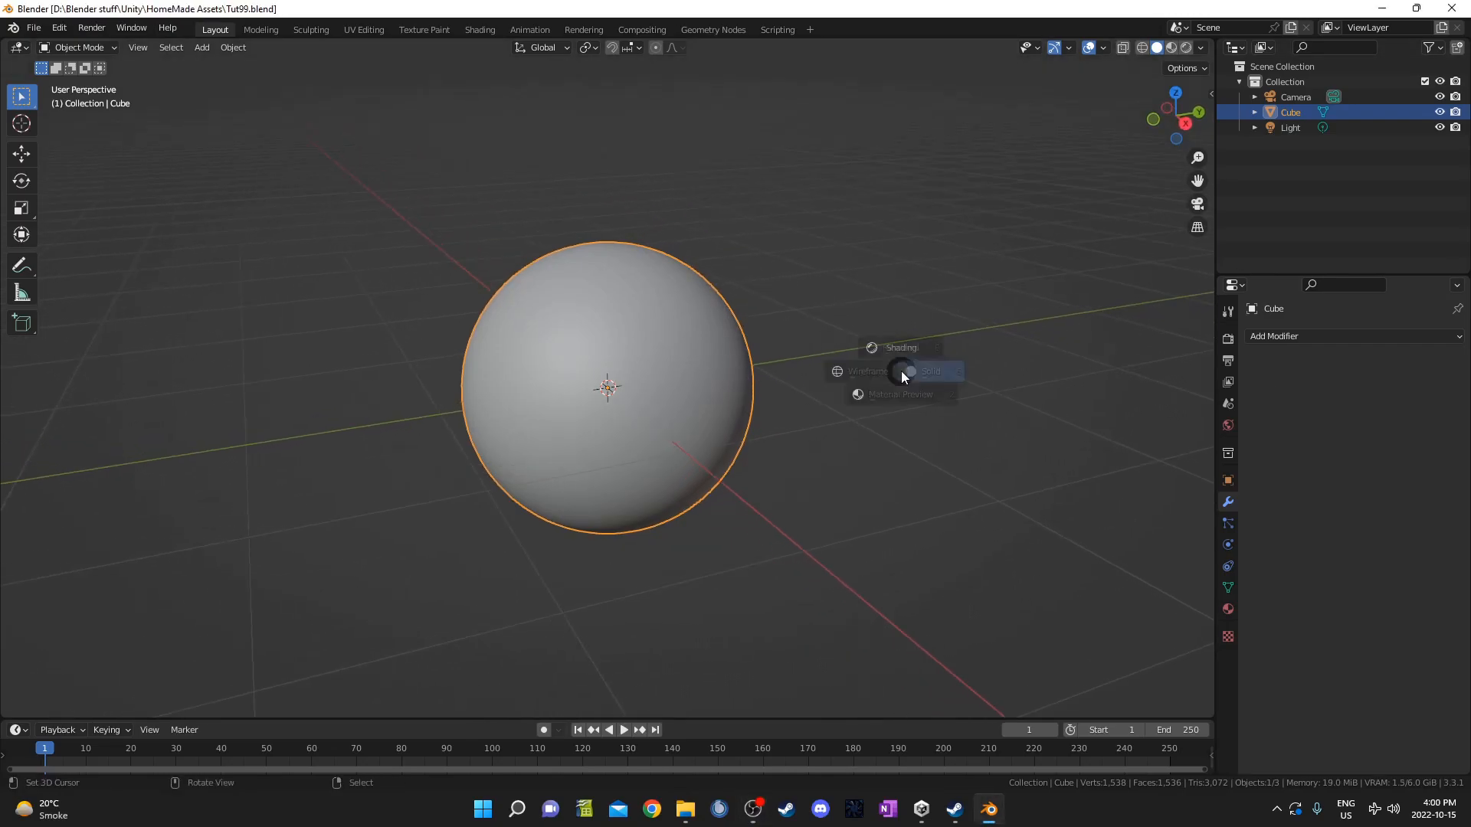
pyautogui.click(886, 202)
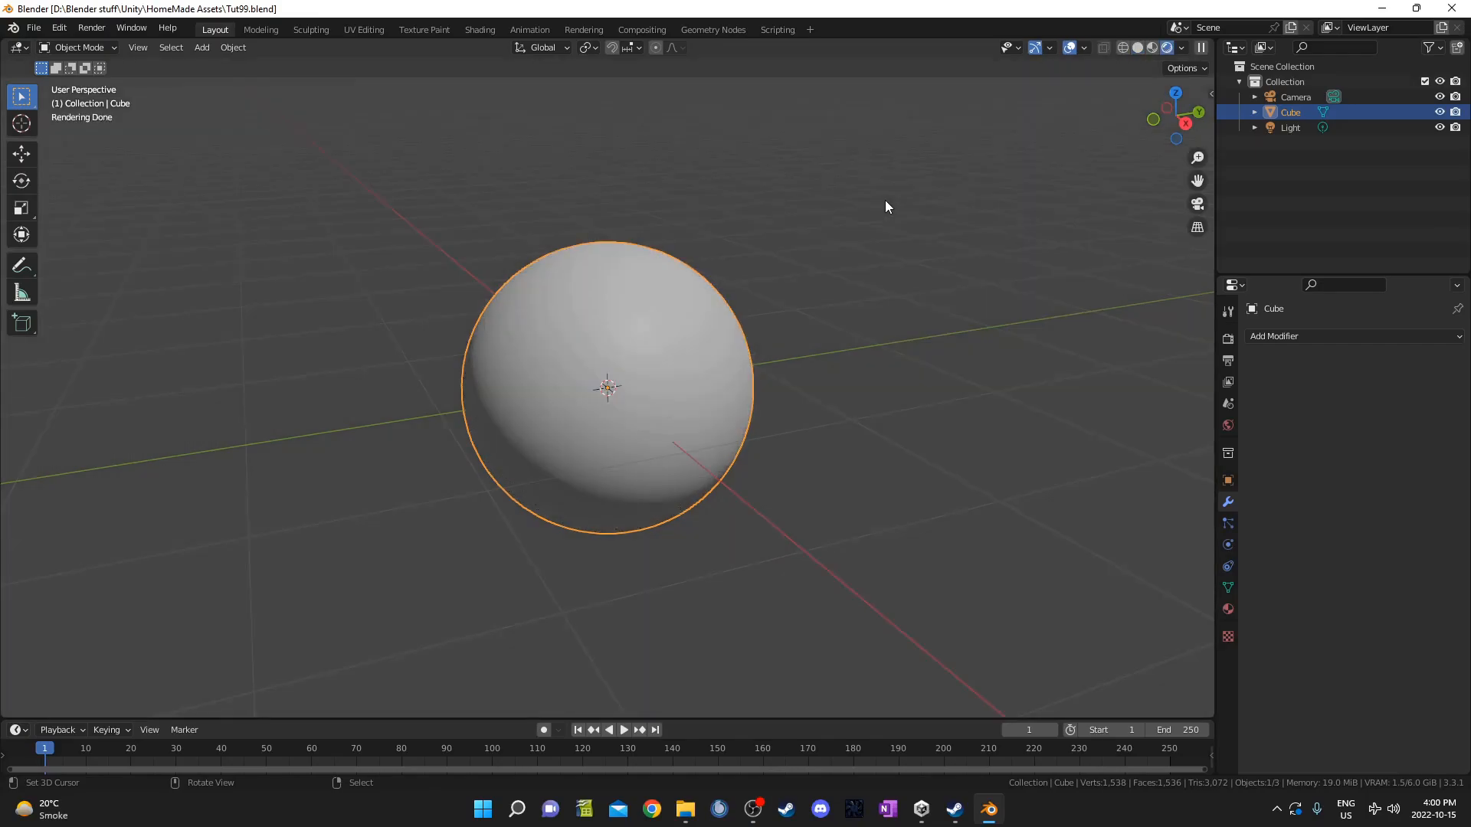
# Give the world colour an Environment Texture using cayley_interior_1k.hdr from the HDRIHaven folder in HDRs.
pyautogui.click(1227, 425)
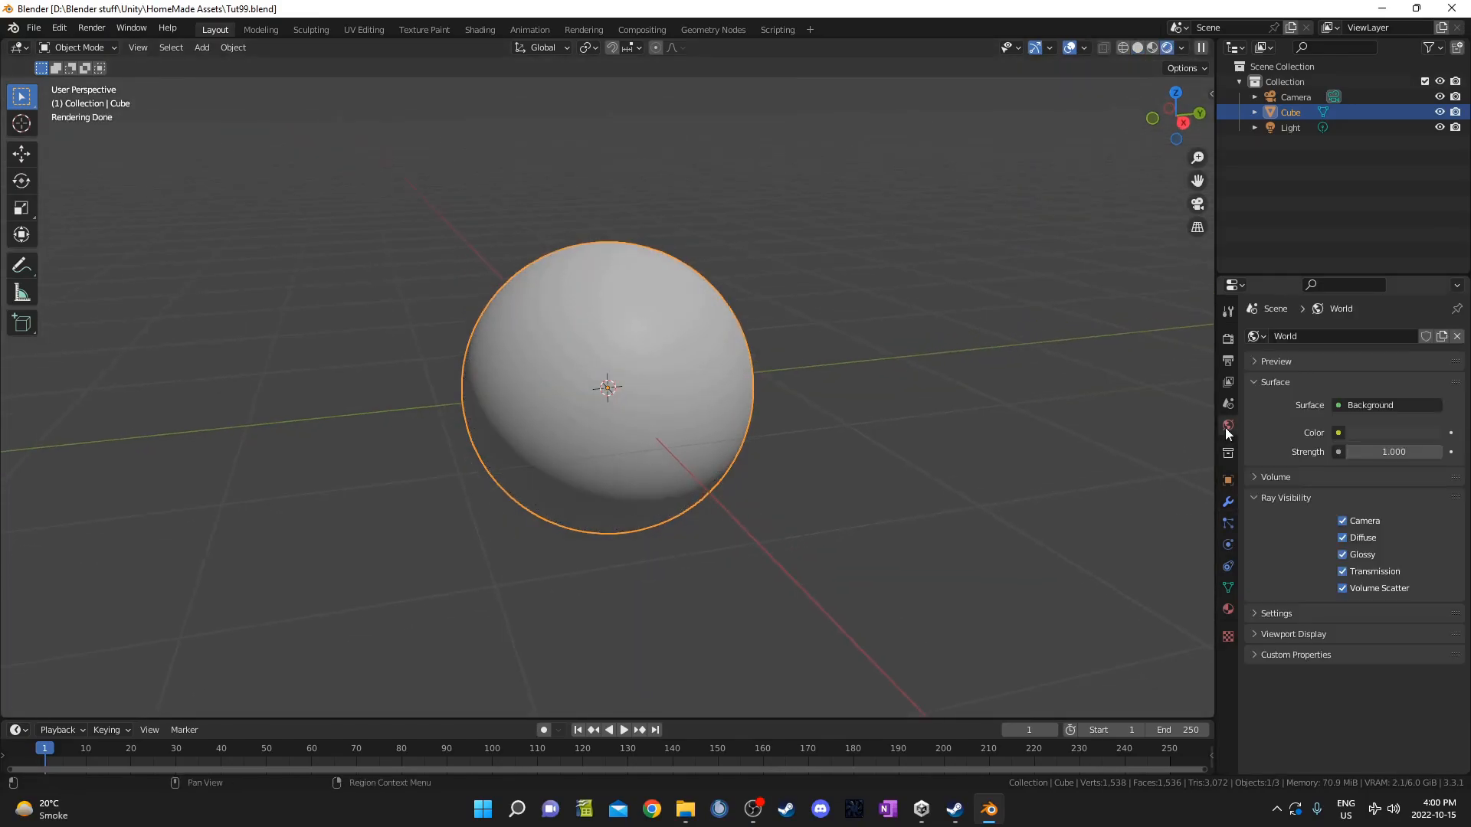
pyautogui.click(1338, 434)
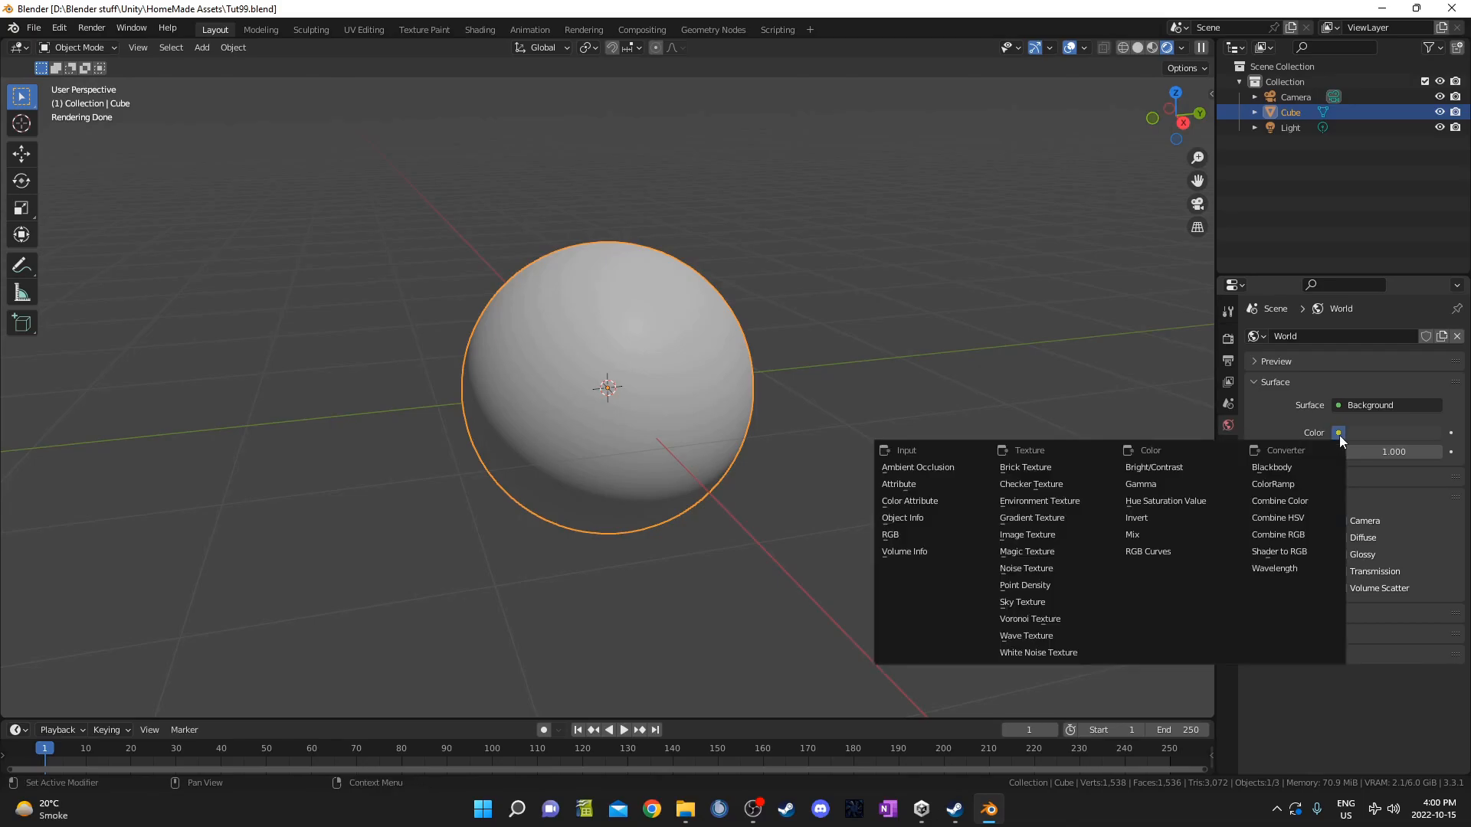
pyautogui.click(1039, 501)
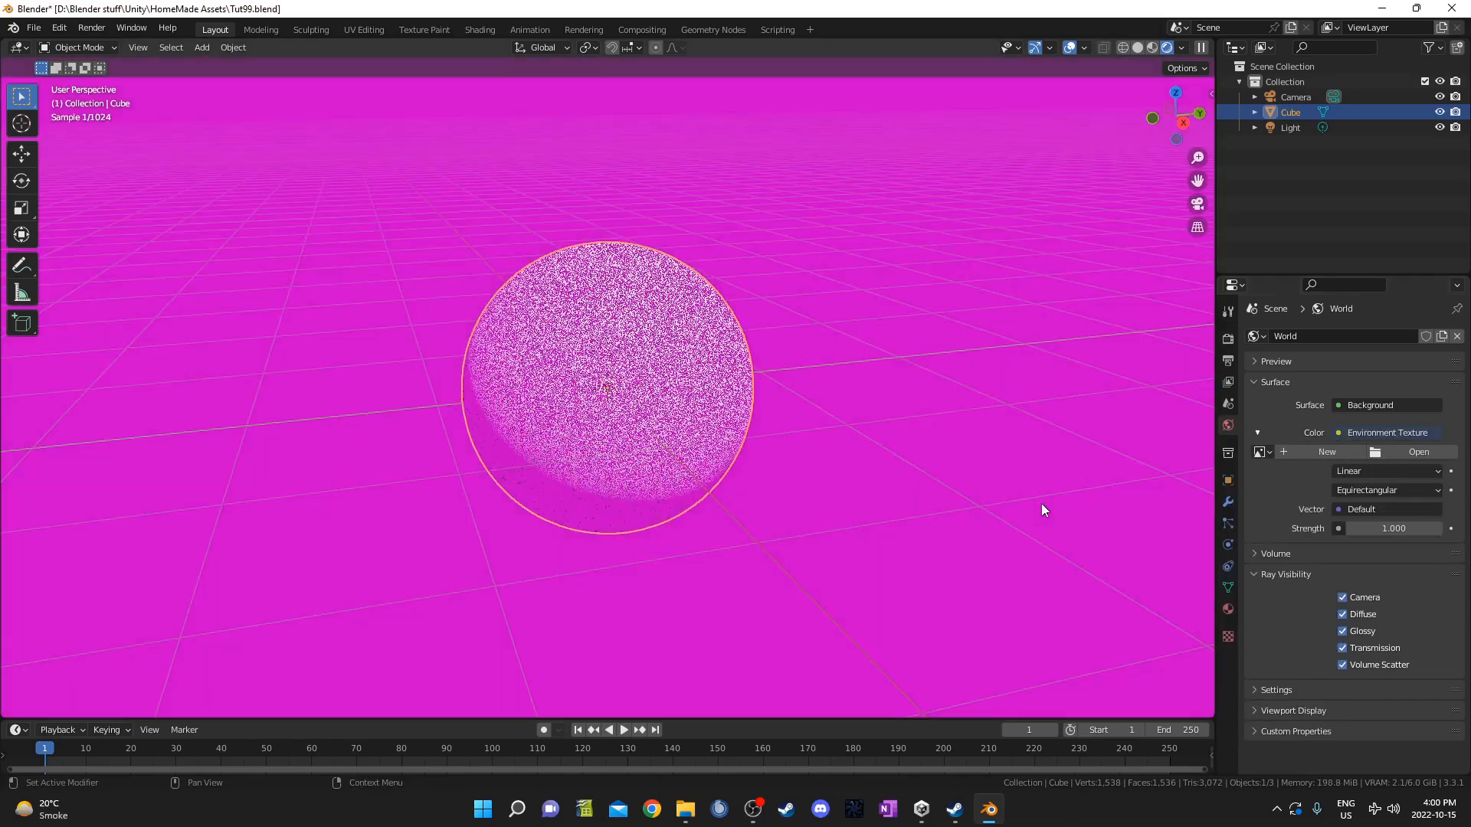
pyautogui.click(1407, 452)
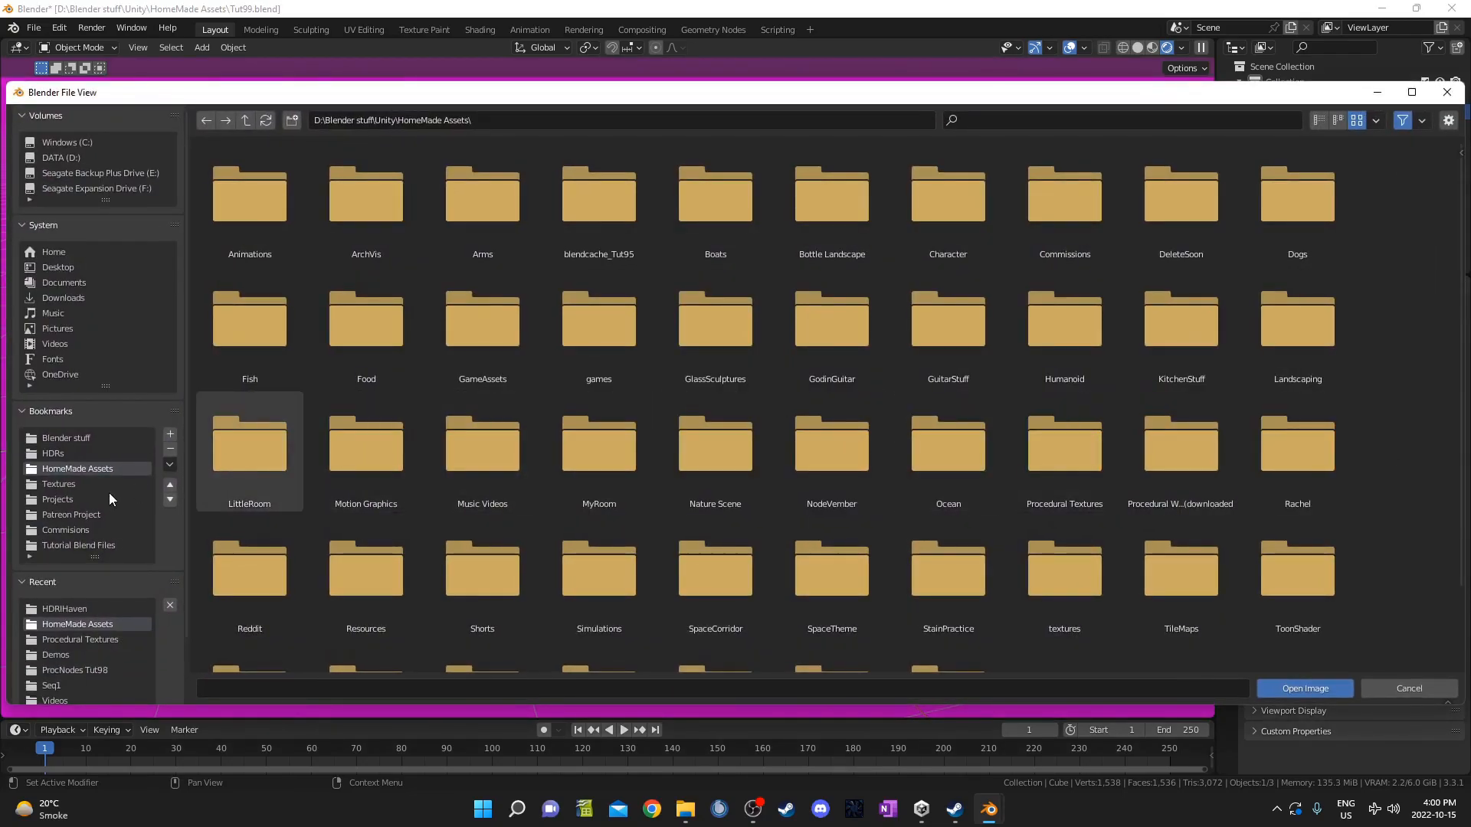
pyautogui.click(81, 457)
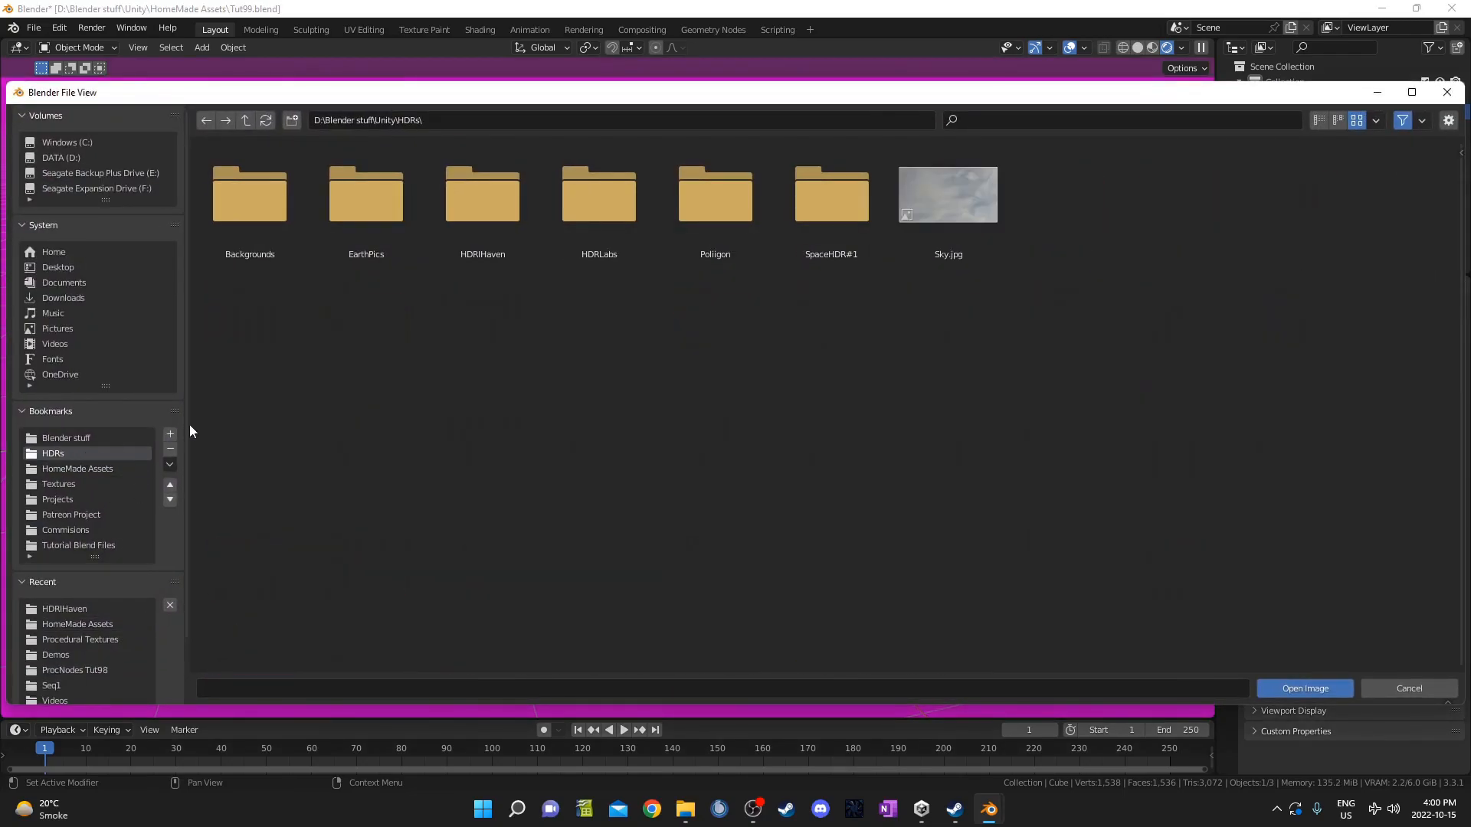
pyautogui.doubleClick(467, 222)
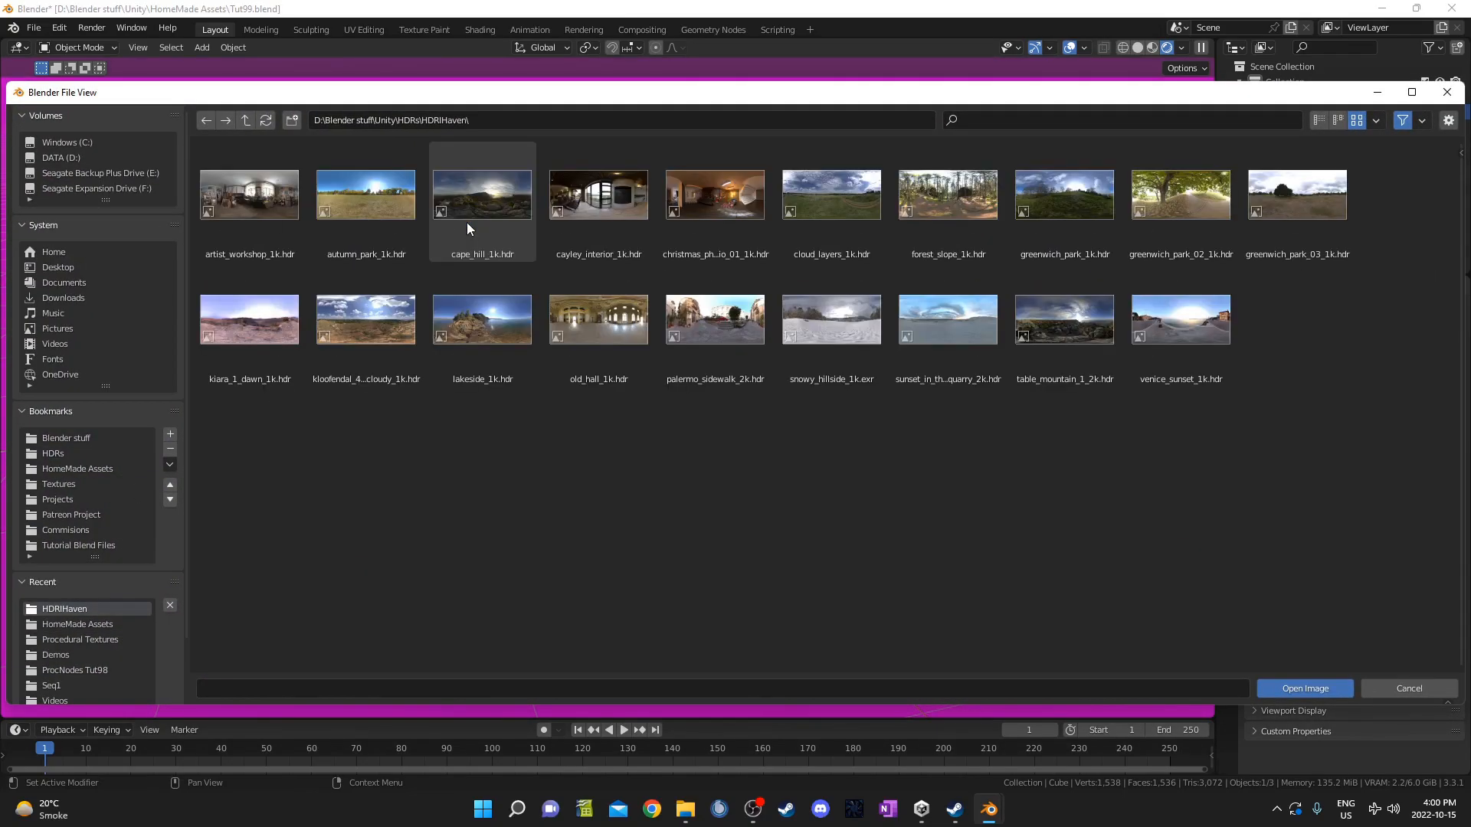
pyautogui.doubleClick(595, 208)
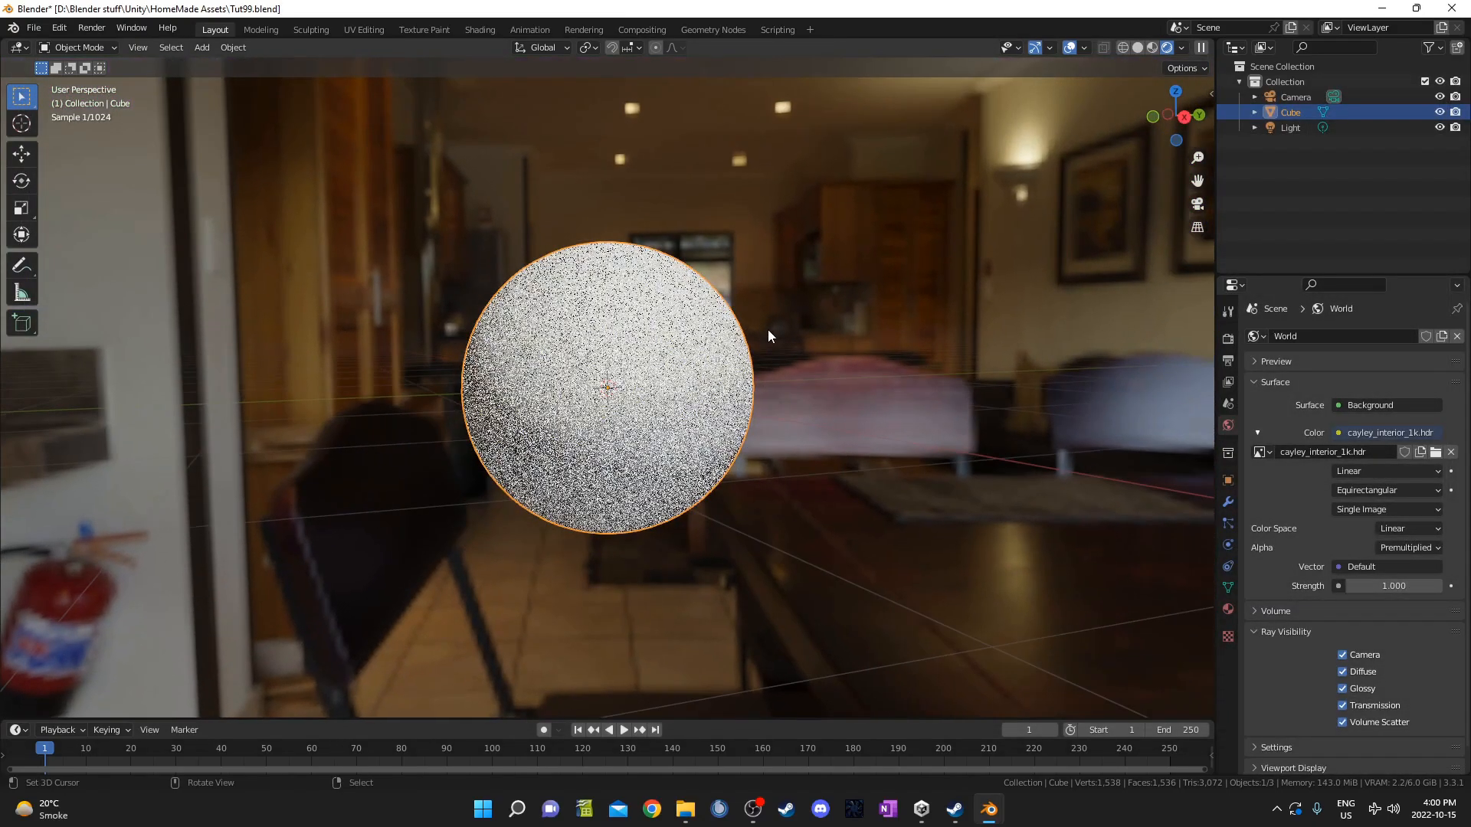
# Turn off the world's camera ray visibility and save the file.
pyautogui.moveTo(767, 330); pyautogui.dragTo(864, 318, button='middle')
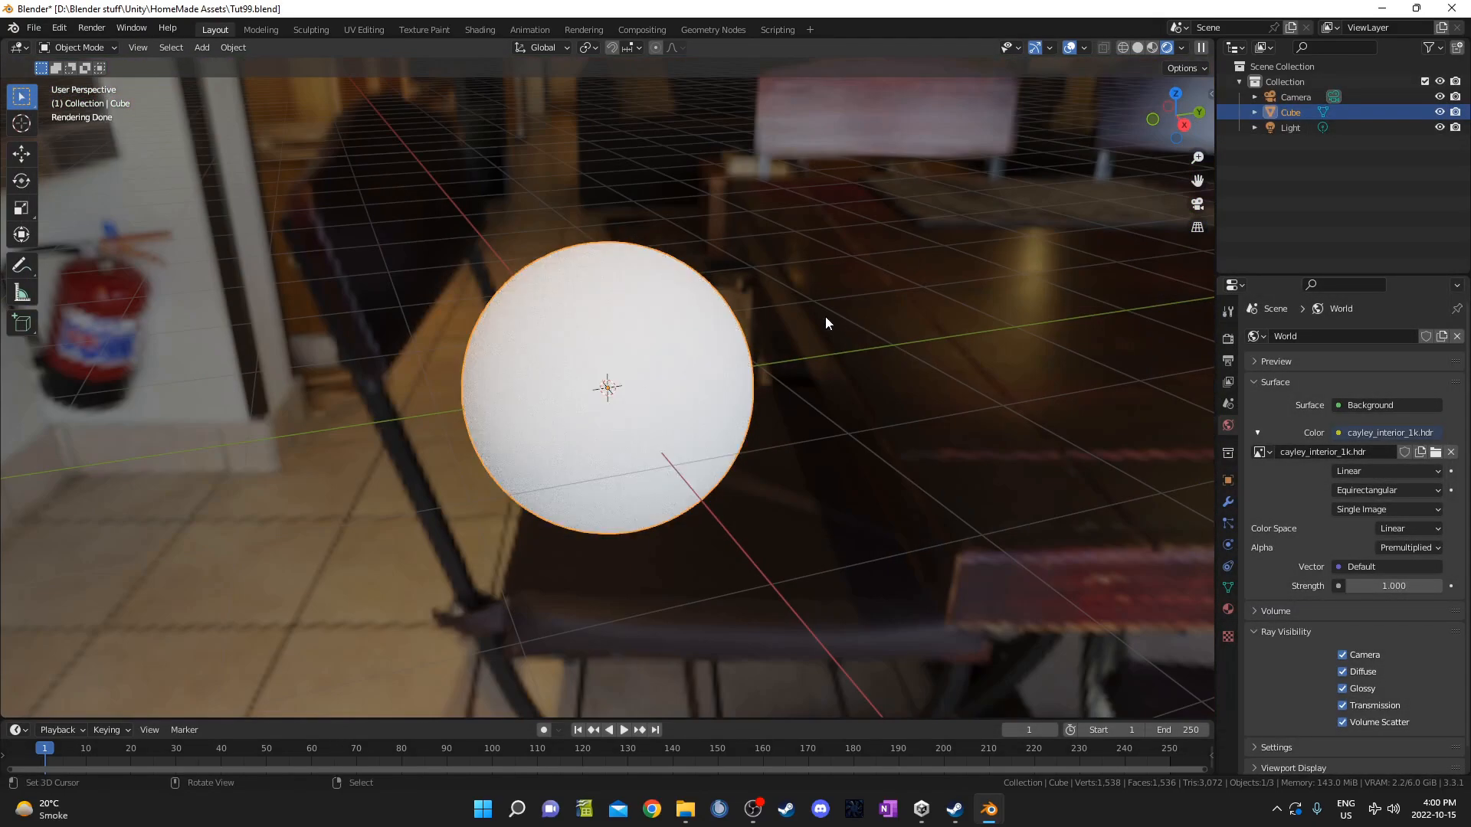
pyautogui.moveTo(535, 388); pyautogui.dragTo(904, 394, button='middle')
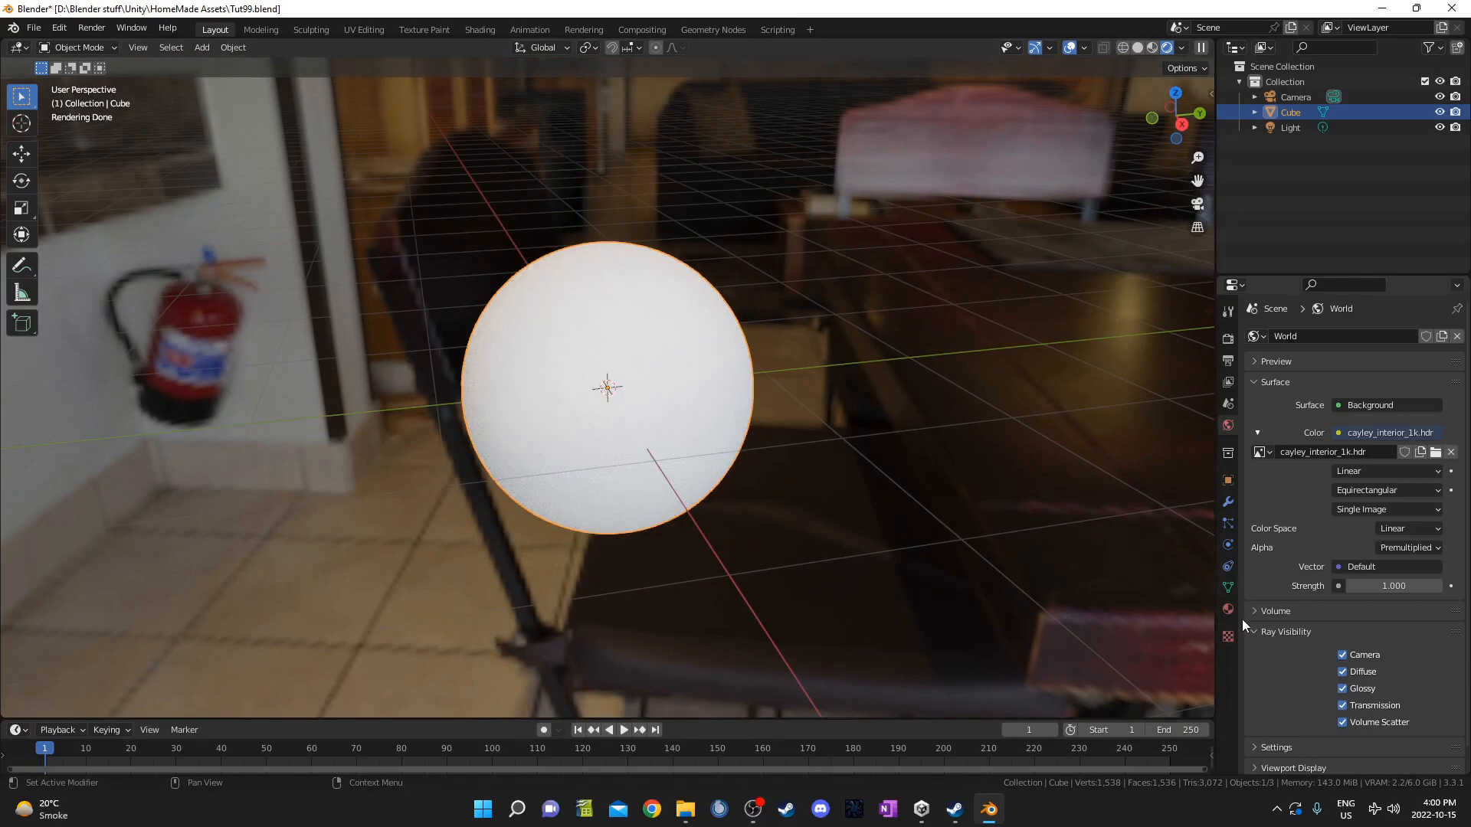
pyautogui.click(1254, 636)
pyautogui.click(1256, 633)
pyautogui.click(1341, 655)
pyautogui.hotkey('ctrl', 's')
# Split the 3D viewport in two and turn the larger area into a Shader Editor with all nodes framed and no sidebar.
pyautogui.moveTo(3, 42); pyautogui.dragTo(784, 107)
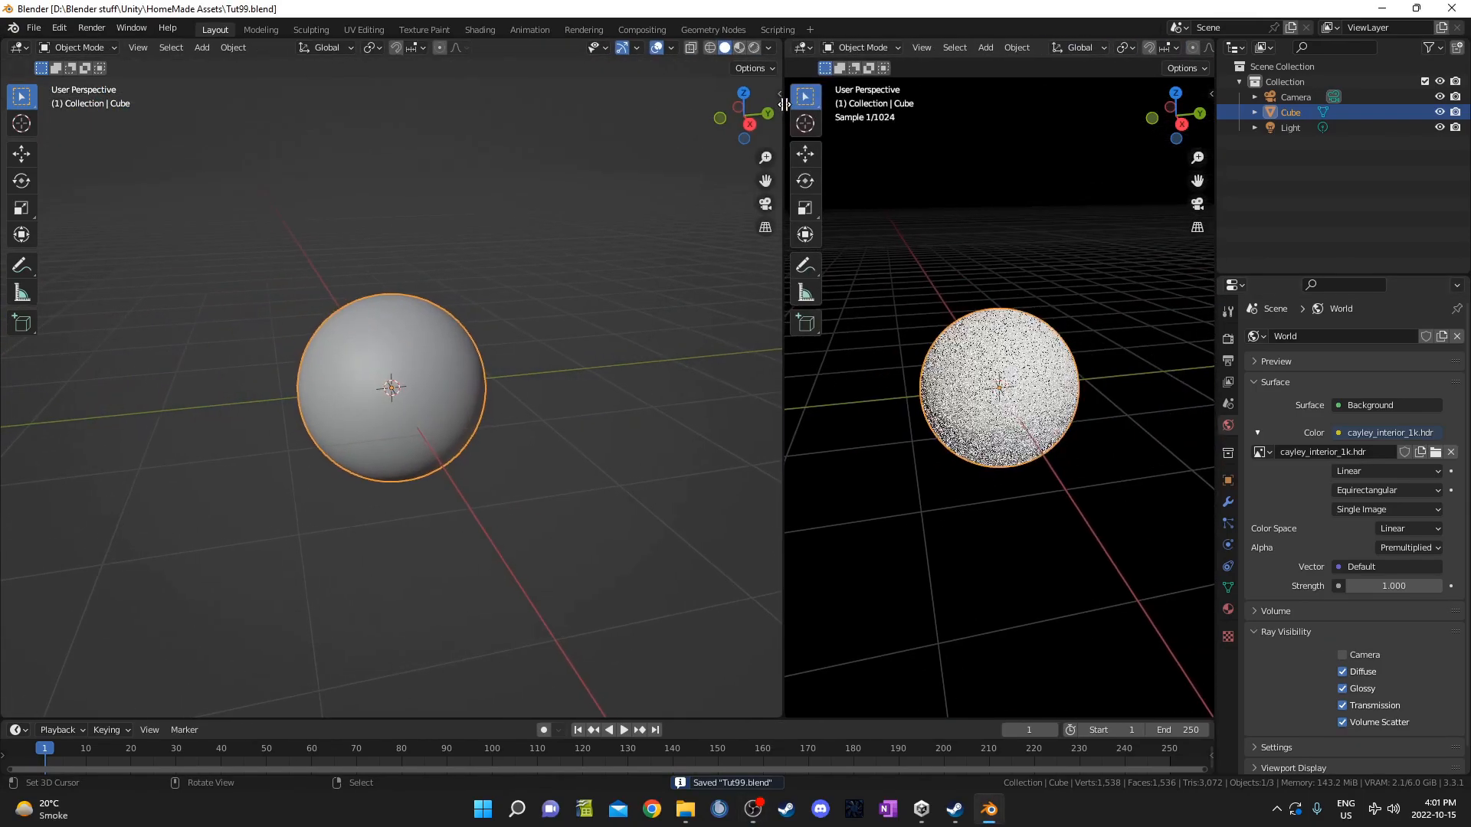
pyautogui.click(17, 50)
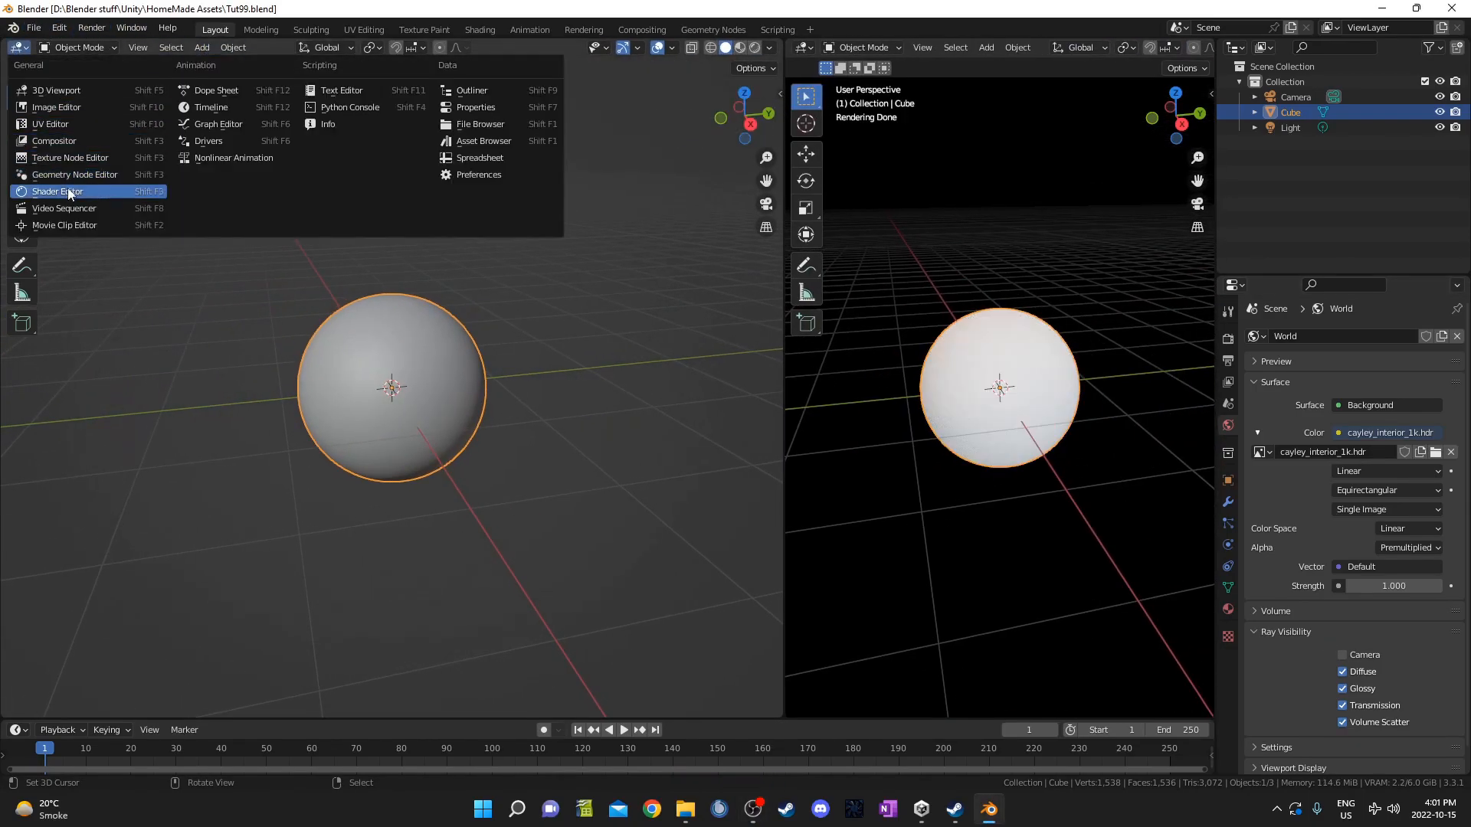
pyautogui.click(46, 186)
pyautogui.press('n')
pyautogui.press('Home')
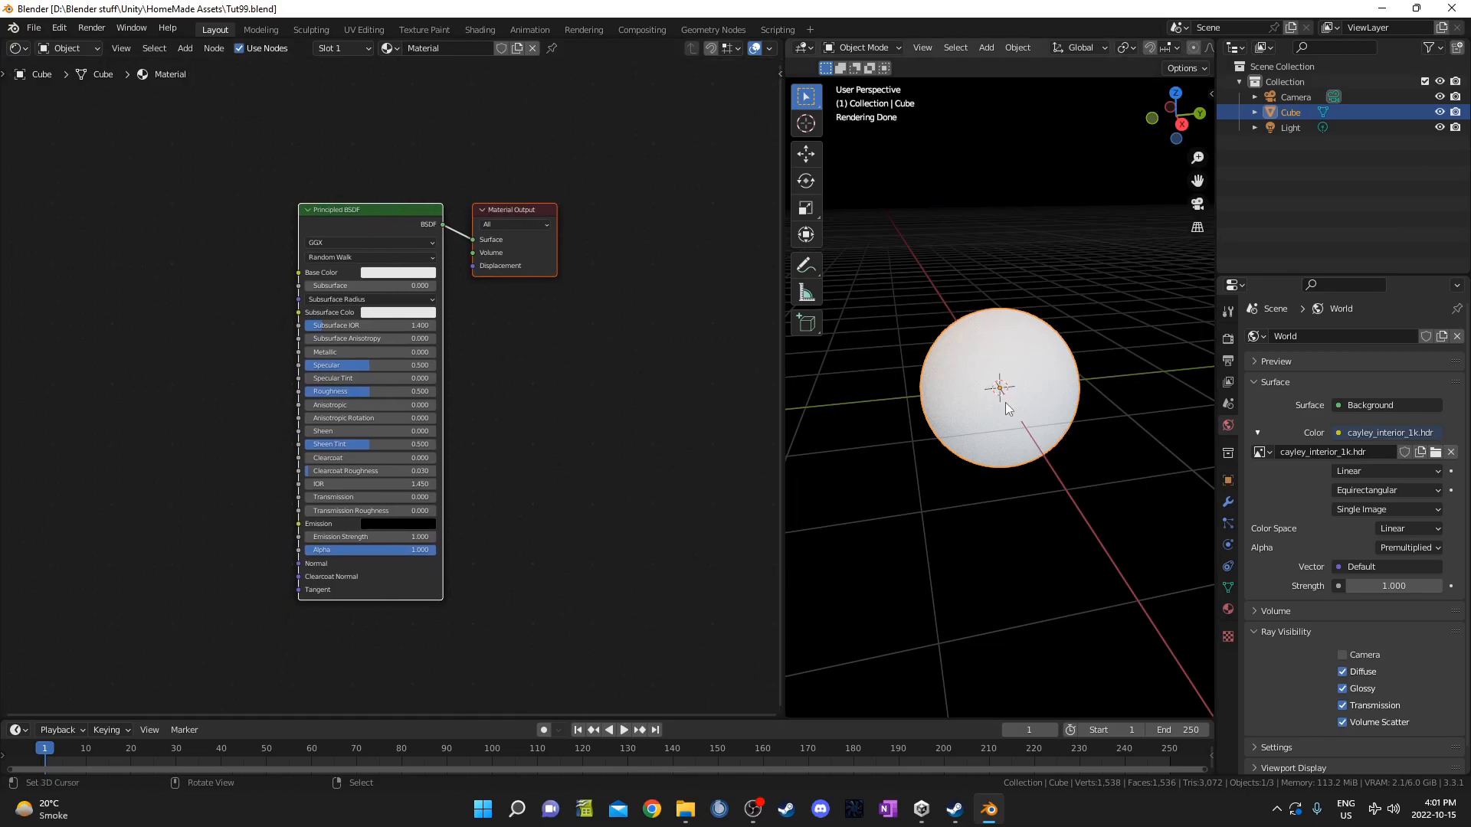
# Hide the 3D viewport's toolbar and slightly widen the Shader Editor area.
pyautogui.press('t')
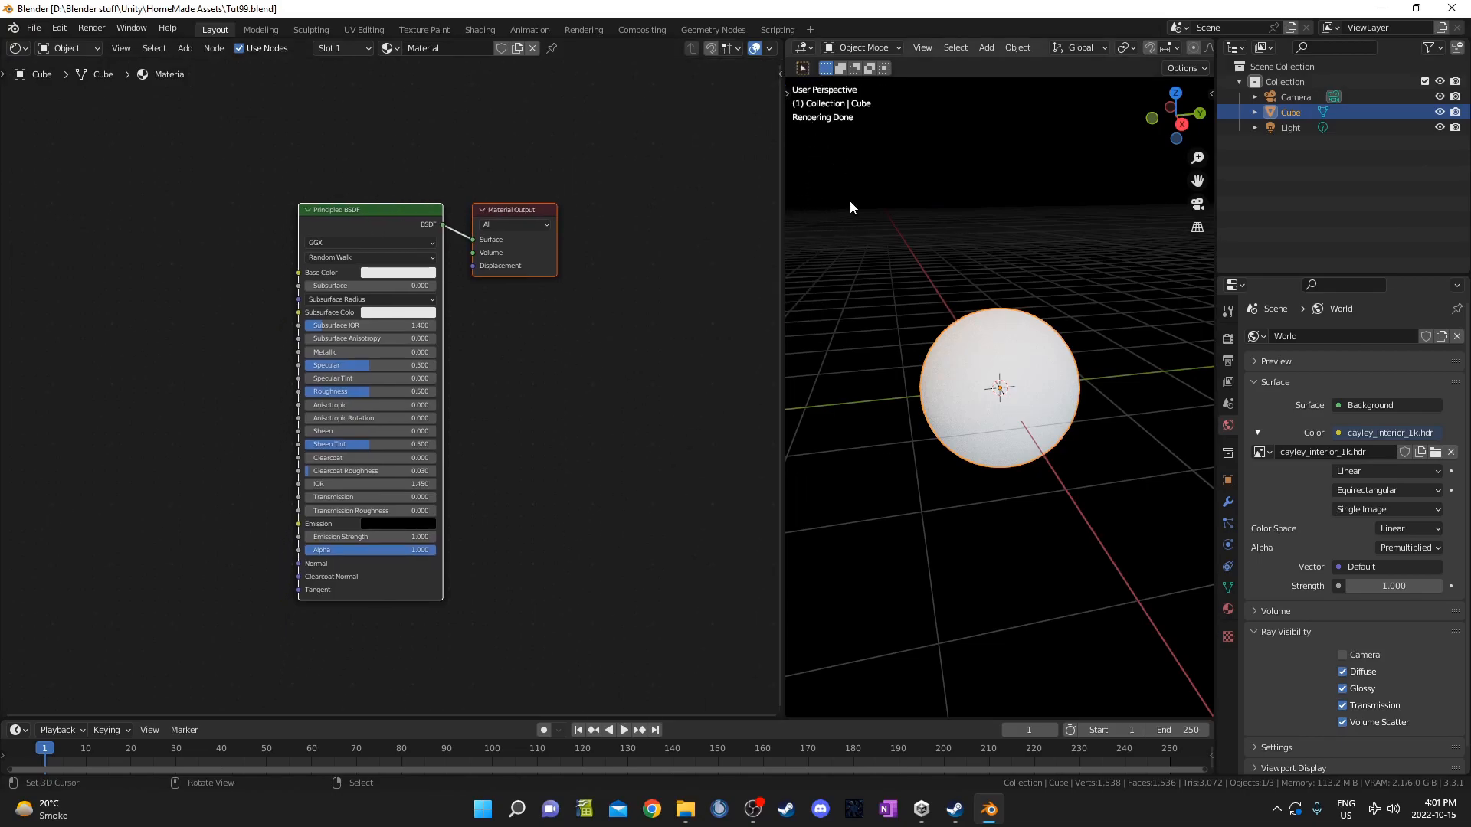
pyautogui.moveTo(783, 173); pyautogui.dragTo(801, 173)
pyautogui.scroll(4, 1060, 414)
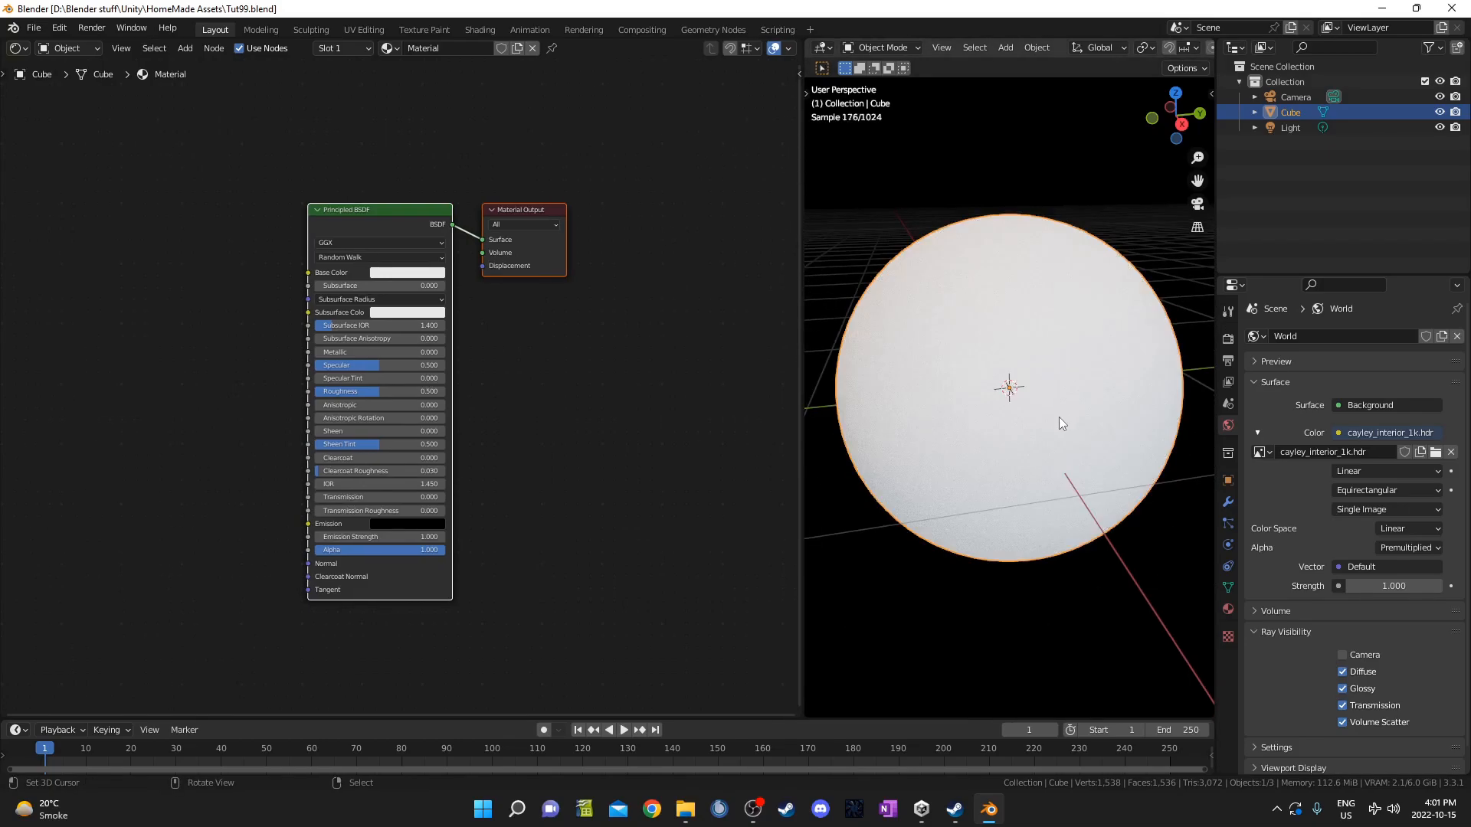
# Add a Texture Coordinate node well before the Principled BSDF node in the material.
pyautogui.moveTo(22, 504); pyautogui.dragTo(356, 498, button='middle')
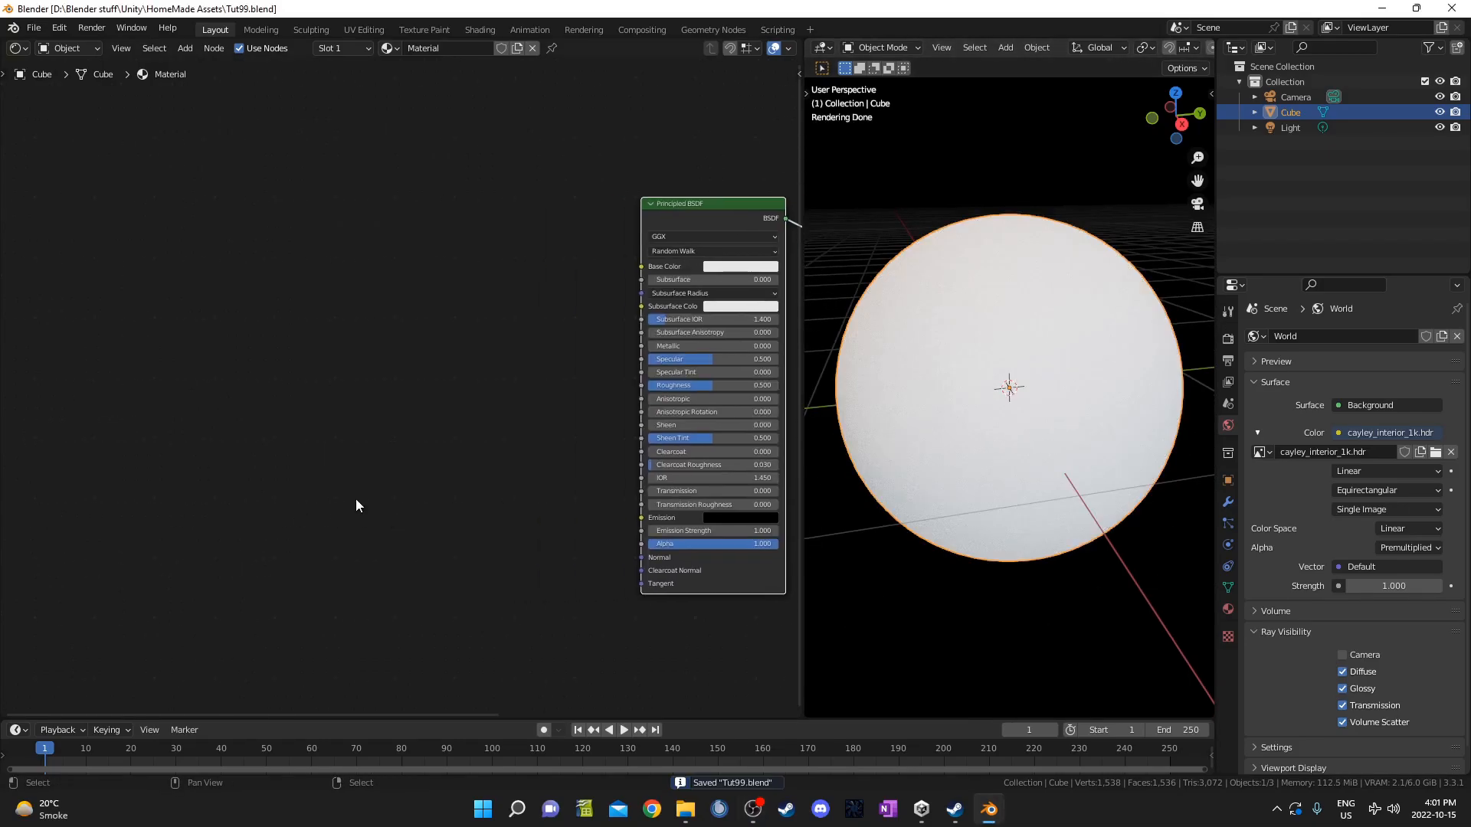
pyautogui.hotkey('shift', 'a')
pyautogui.click(287, 471)
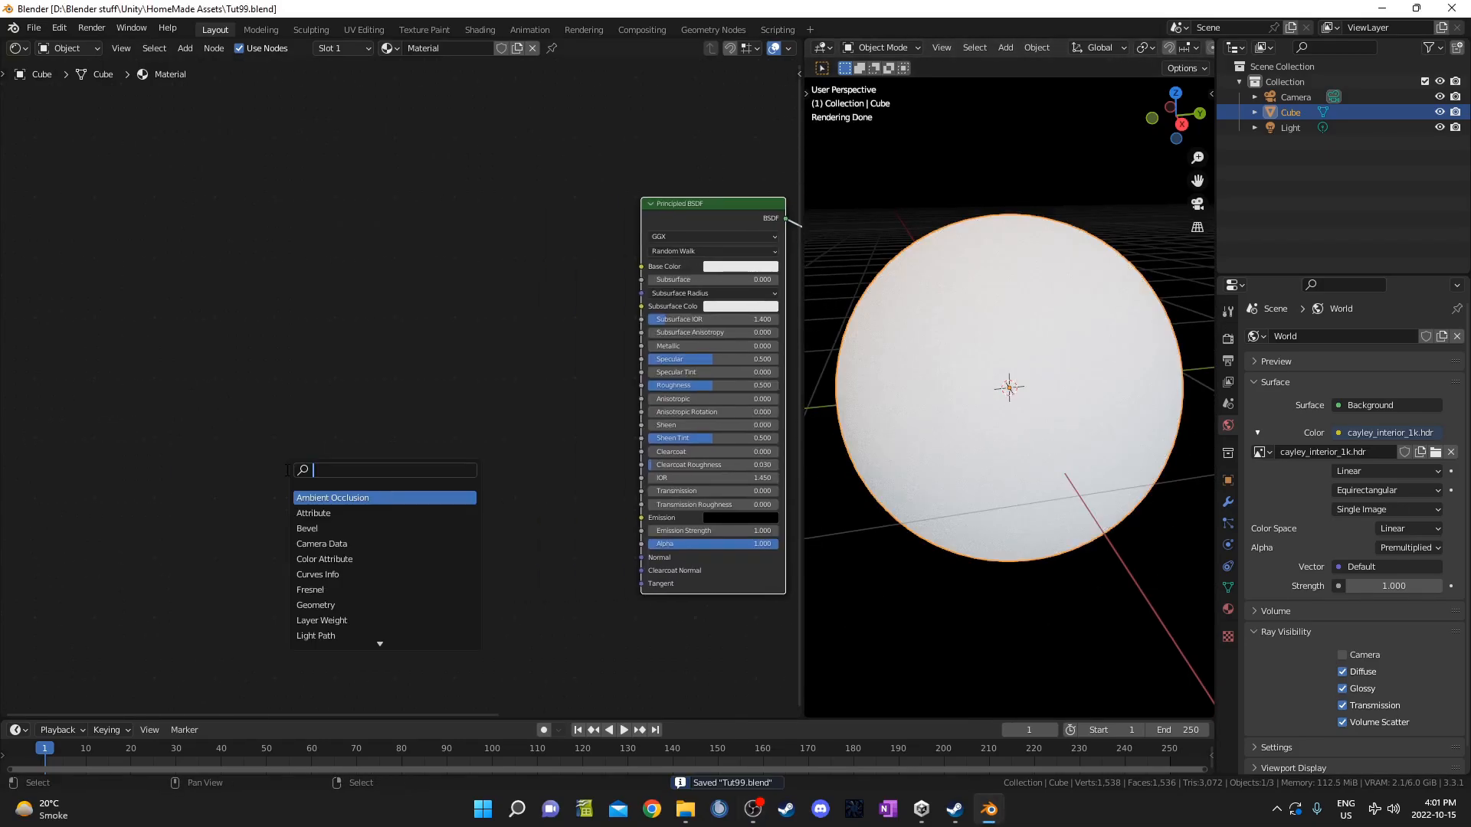
pyautogui.write('tc')
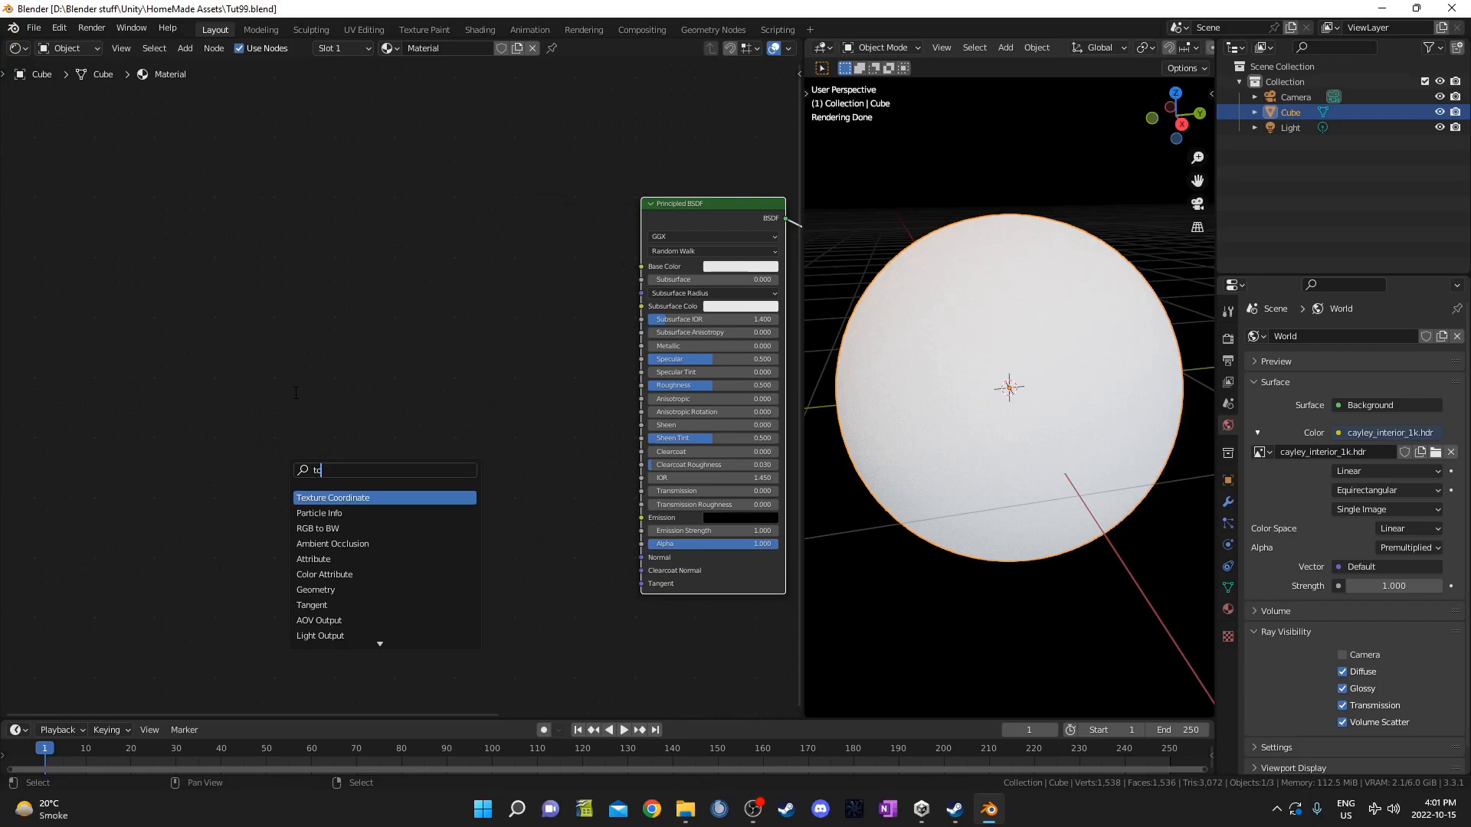
pyautogui.press('Return')
pyautogui.click(109, 217)
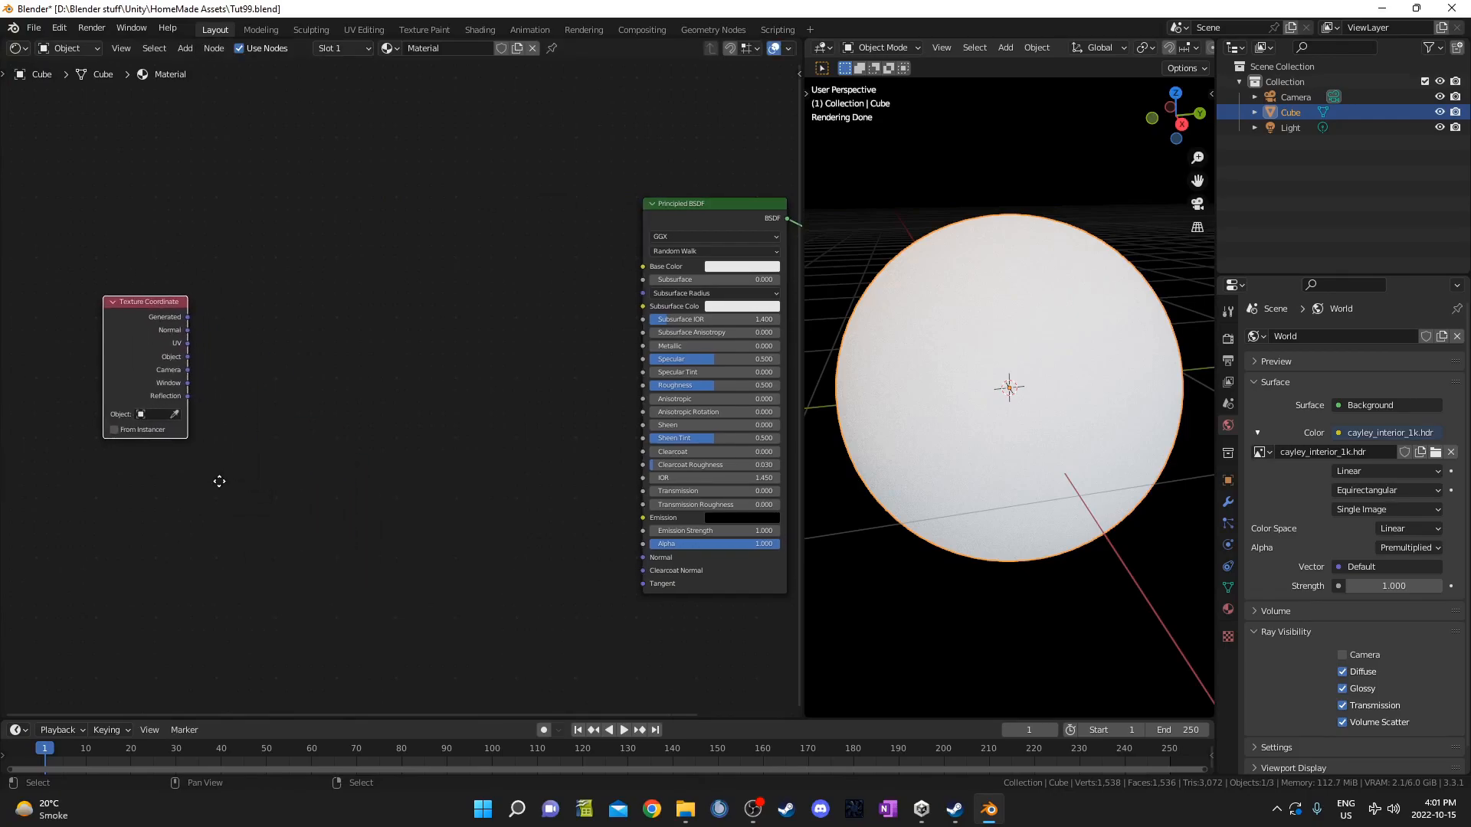
# Reposition the Texture Coordinate node and preview its Object output on the sphere.
pyautogui.moveTo(216, 481); pyautogui.dragTo(448, 469, button='middle')
pyautogui.scroll(5, 406, 413)
pyautogui.moveTo(358, 317); pyautogui.dragTo(266, 332)
pyautogui.keyDown('ctrl'); pyautogui.keyDown('shift'); pyautogui.click(306, 280); pyautogui.keyUp('shift'); pyautogui.keyUp('ctrl')
pyautogui.keyDown('ctrl'); pyautogui.keyDown('shift'); pyautogui.click(307, 281); pyautogui.keyUp('shift'); pyautogui.keyUp('ctrl')
pyautogui.keyDown('ctrl'); pyautogui.keyDown('shift'); pyautogui.click(307, 280); pyautogui.keyUp('shift'); pyautogui.keyUp('ctrl')
pyautogui.keyDown('ctrl'); pyautogui.keyDown('shift'); pyautogui.click(307, 280); pyautogui.keyUp('shift'); pyautogui.keyUp('ctrl')
pyautogui.moveTo(474, 381); pyautogui.dragTo(464, 516, button='middle')
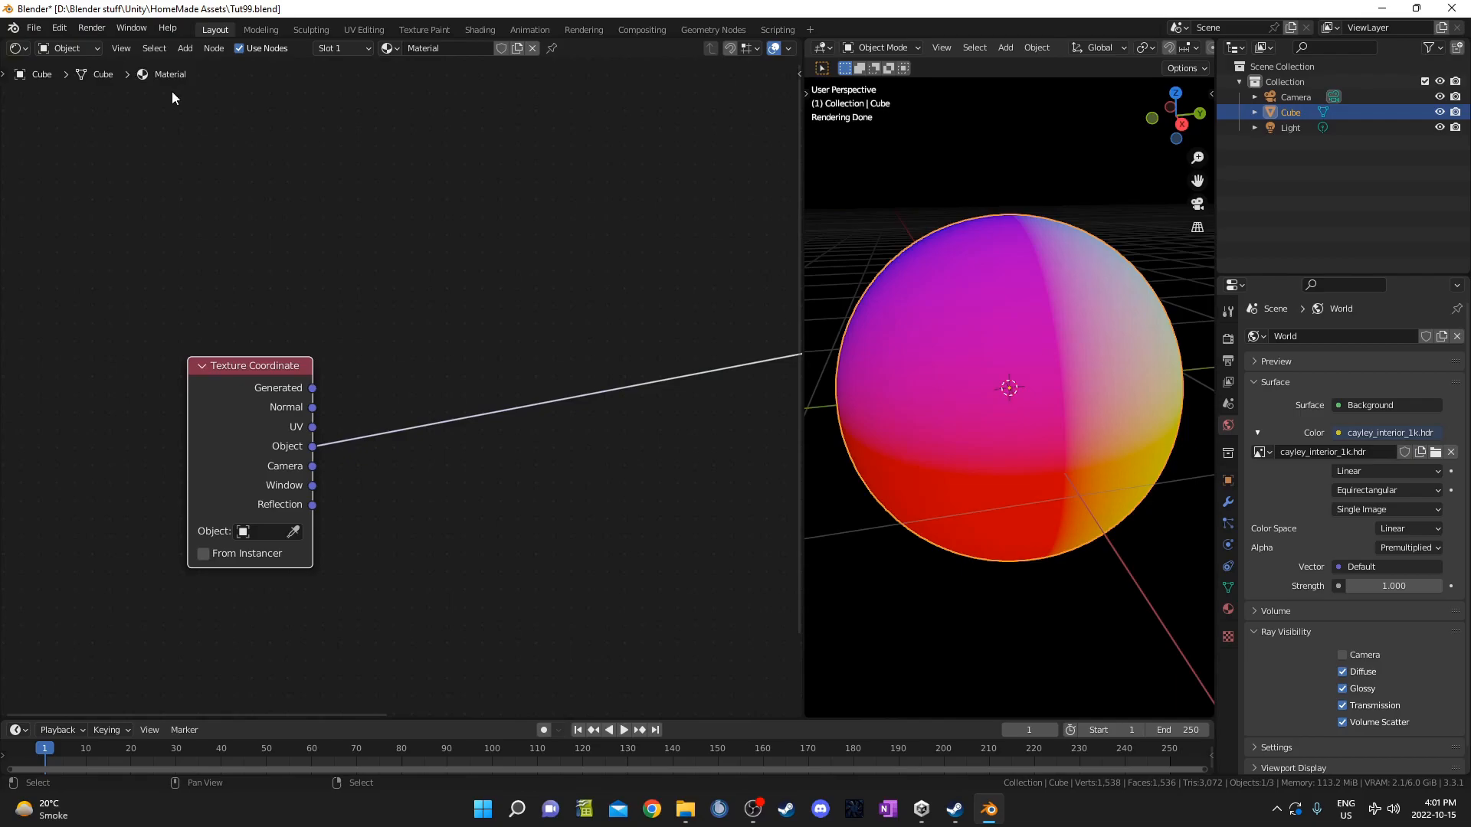
# Search the add-on preferences for "node" to check the Node Wrangler add-on, and close the preferences.
pyautogui.click(60, 28)
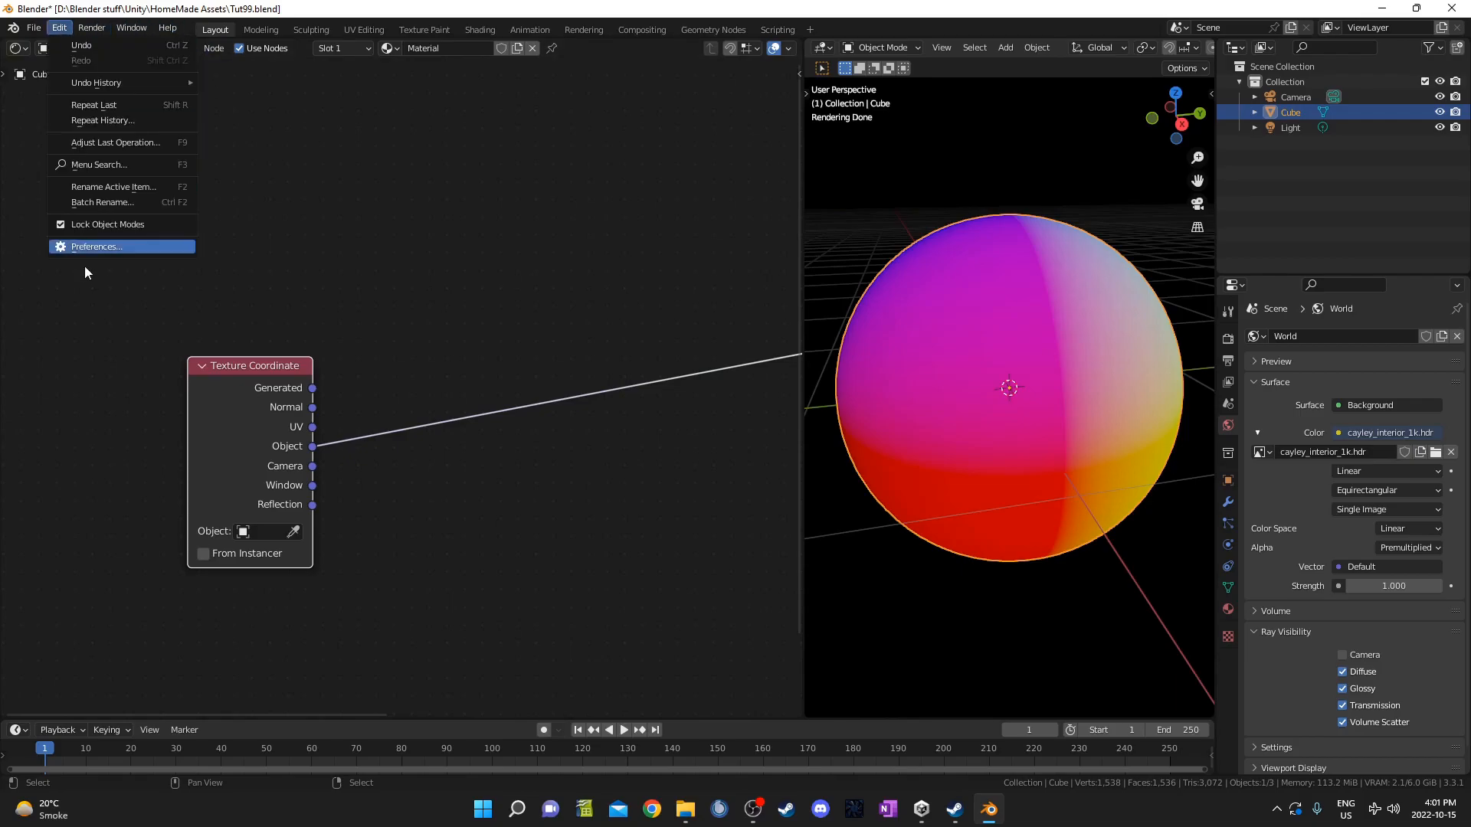
pyautogui.click(83, 247)
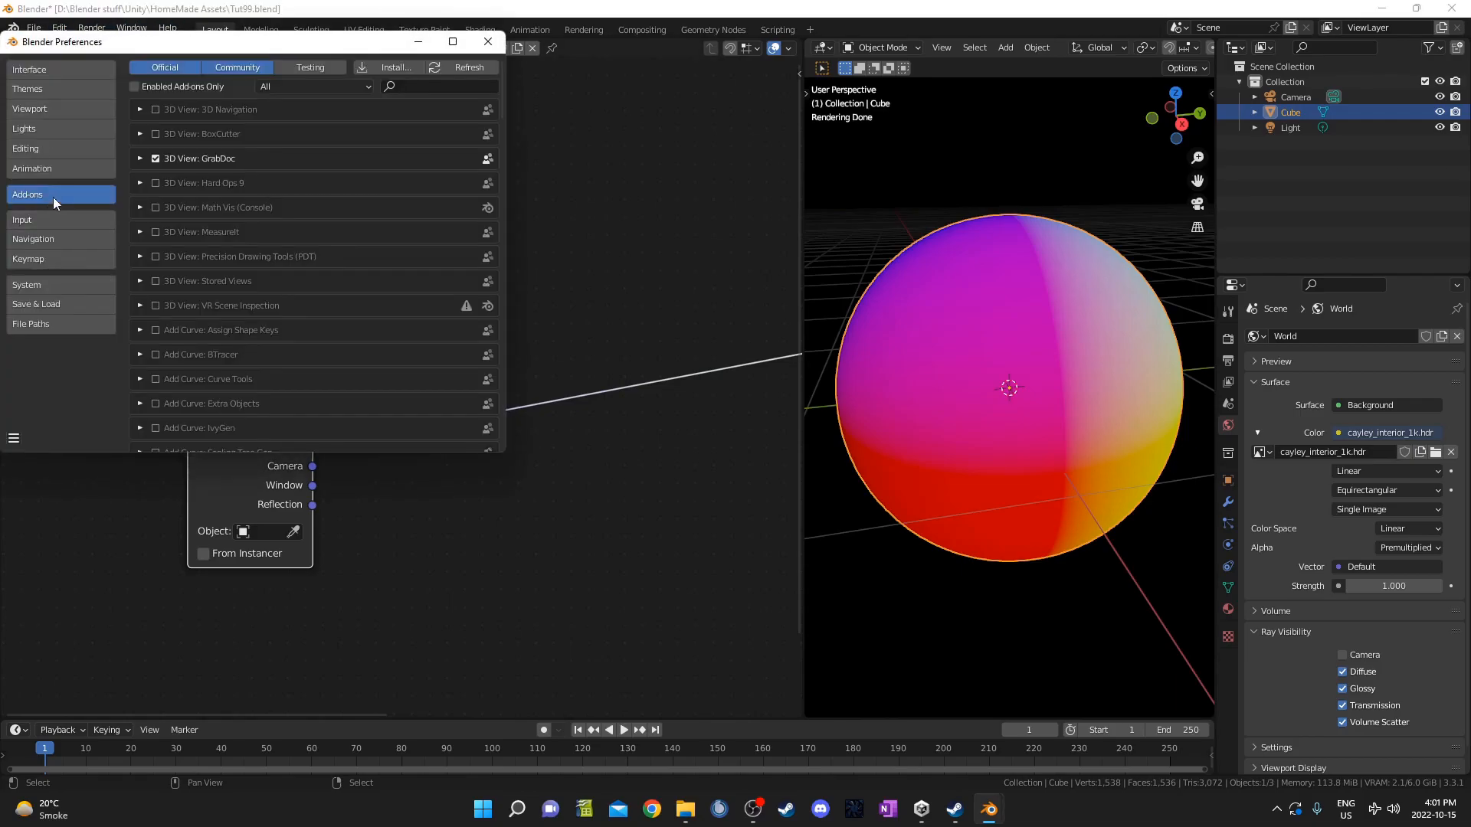
pyautogui.write('node')
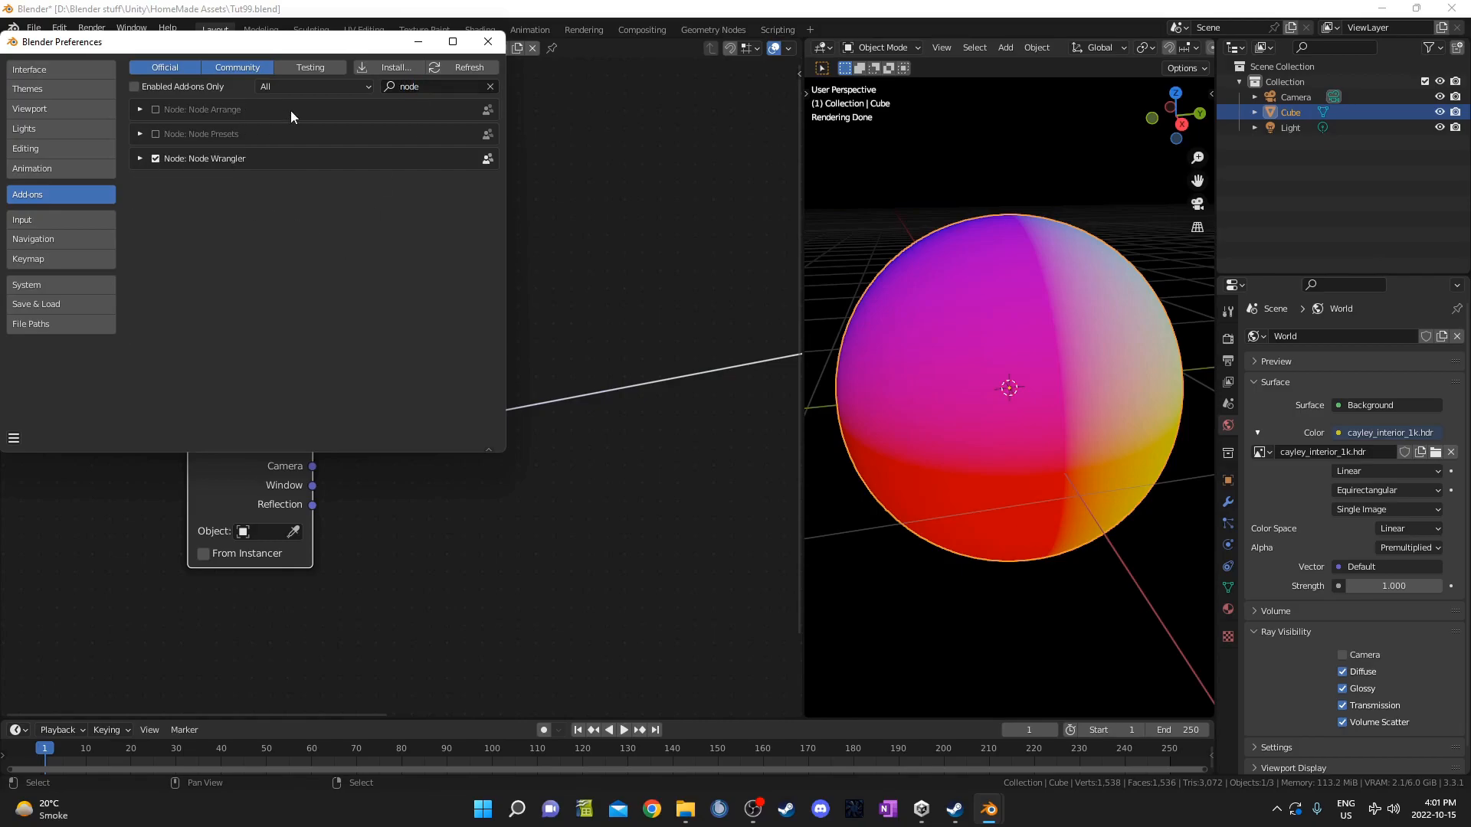
pyautogui.click(489, 45)
# Insert a Mapping node on the link leaving the Texture Coordinate node's Object output.
pyautogui.moveTo(427, 364); pyautogui.dragTo(516, 287, button='middle')
pyautogui.moveTo(452, 335); pyautogui.dragTo(436, 331, button='middle')
pyautogui.moveTo(502, 375); pyautogui.dragTo(423, 375, button='middle')
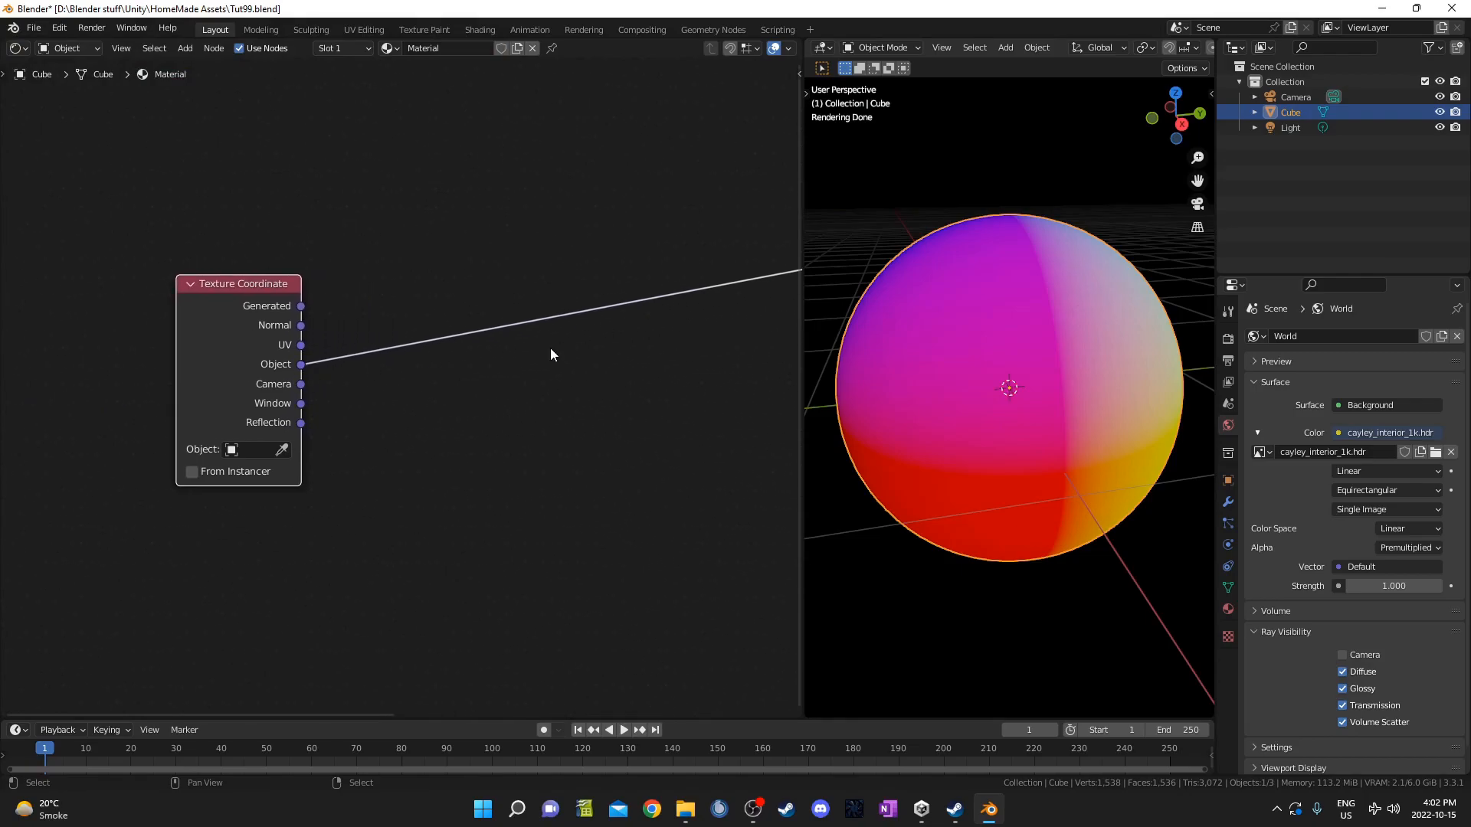
pyautogui.moveTo(560, 348); pyautogui.dragTo(561, 353, button='middle')
pyautogui.hotkey('shift', 'a')
pyautogui.click(578, 435)
pyautogui.write('mapping')
pyautogui.press('Return')
pyautogui.click(410, 217)
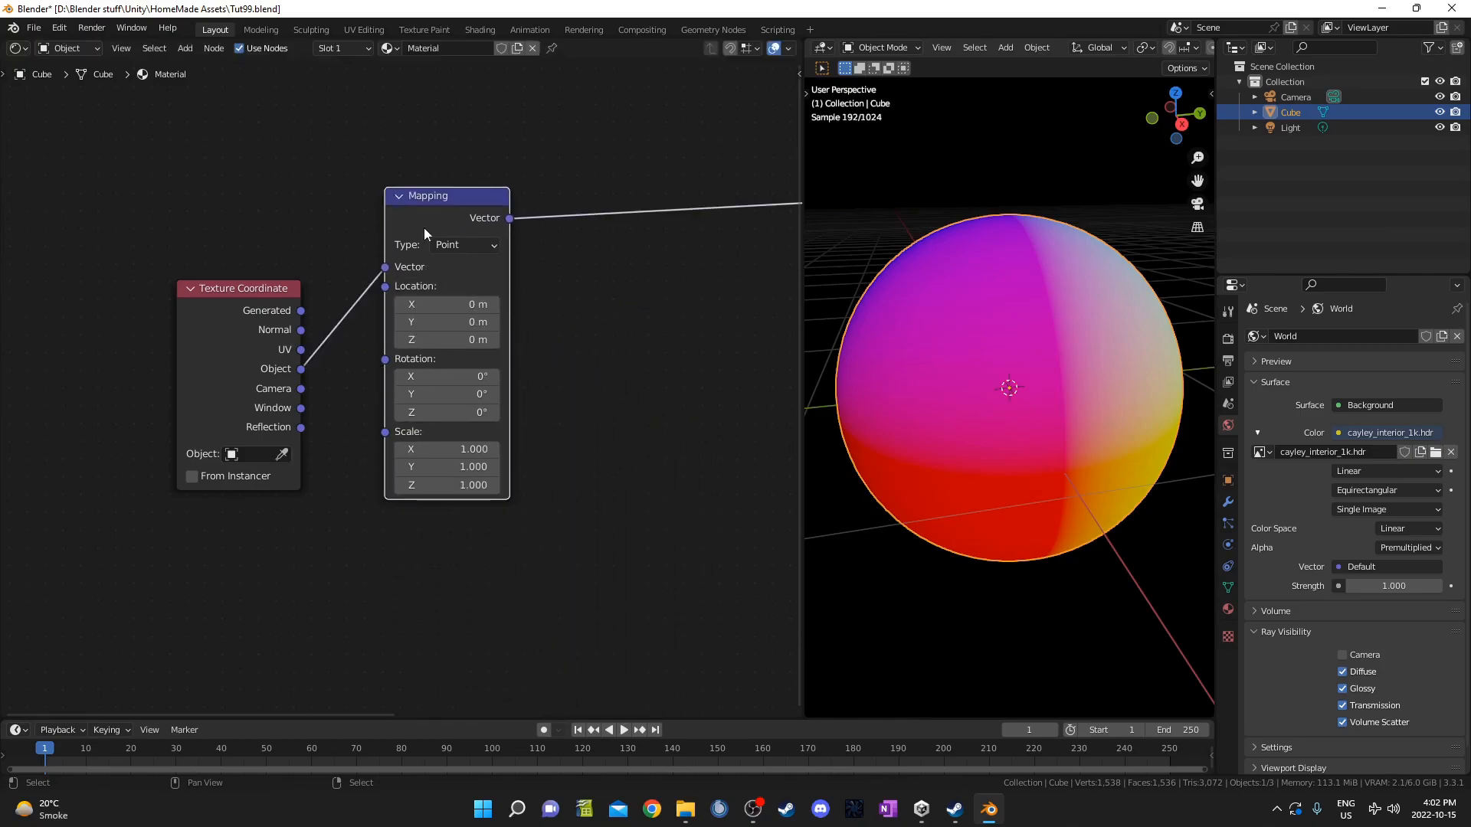
pyautogui.moveTo(481, 289); pyautogui.dragTo(385, 331, button='middle')
pyautogui.moveTo(365, 272); pyautogui.dragTo(385, 343)
# Tidy the node layout by placing the Mapping node close beside the Texture Coordinate node.
pyautogui.scroll(-5, 407, 392)
pyautogui.moveTo(565, 399); pyautogui.dragTo(410, 426, button='middle')
pyautogui.scroll(-1, 411, 425)
pyautogui.moveTo(561, 353); pyautogui.dragTo(452, 222, button='middle')
pyautogui.moveTo(530, 153); pyautogui.dragTo(704, 438)
pyautogui.moveTo(513, 318); pyautogui.dragTo(504, 469, button='middle')
pyautogui.scroll(4, 417, 452)
pyautogui.moveTo(417, 452); pyautogui.dragTo(741, 459, button='middle')
pyautogui.click(332, 377)
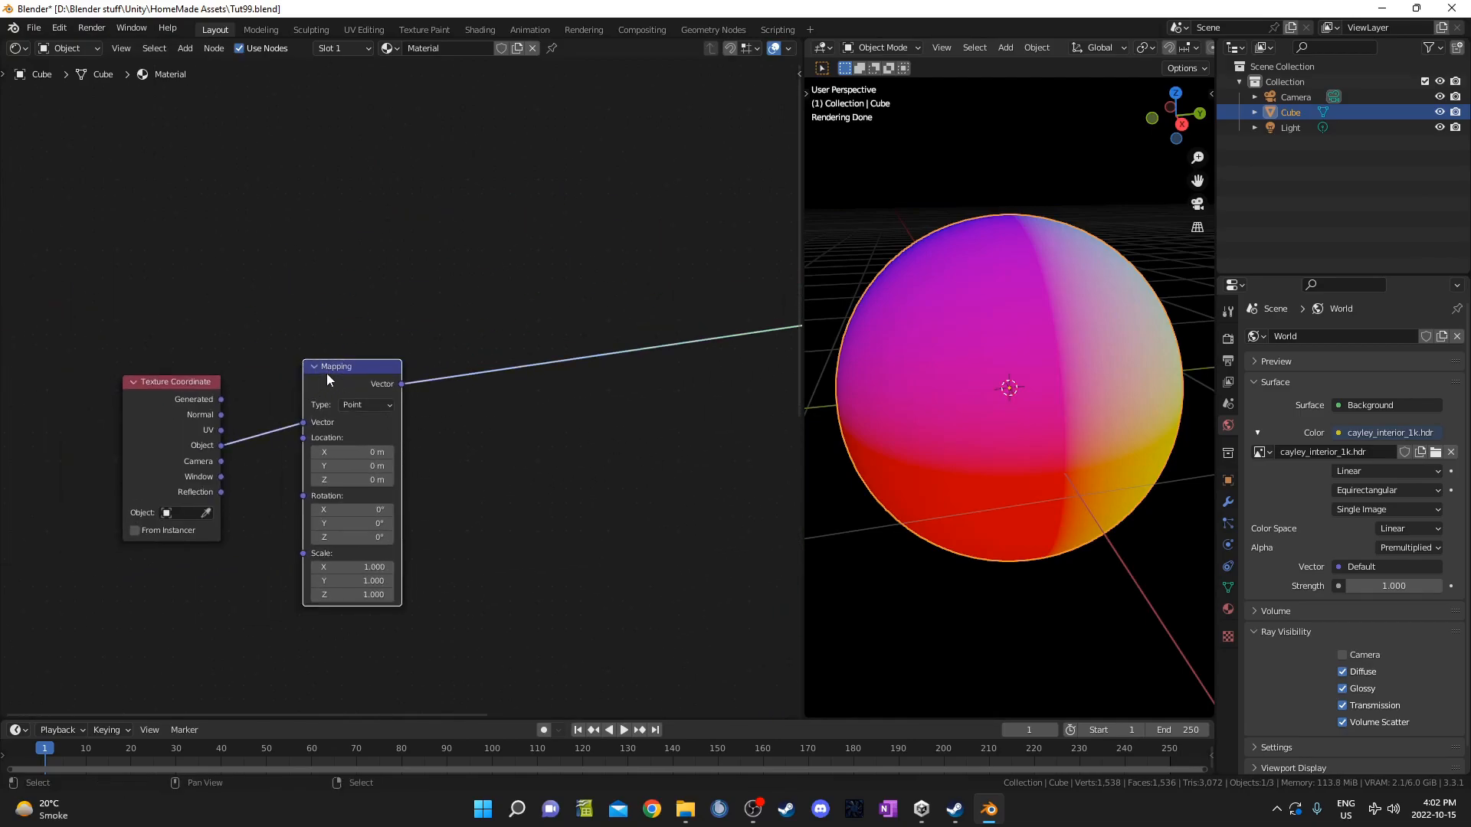
pyautogui.moveTo(327, 373); pyautogui.dragTo(289, 391)
pyautogui.moveTo(513, 453); pyautogui.dragTo(423, 471, button='middle')
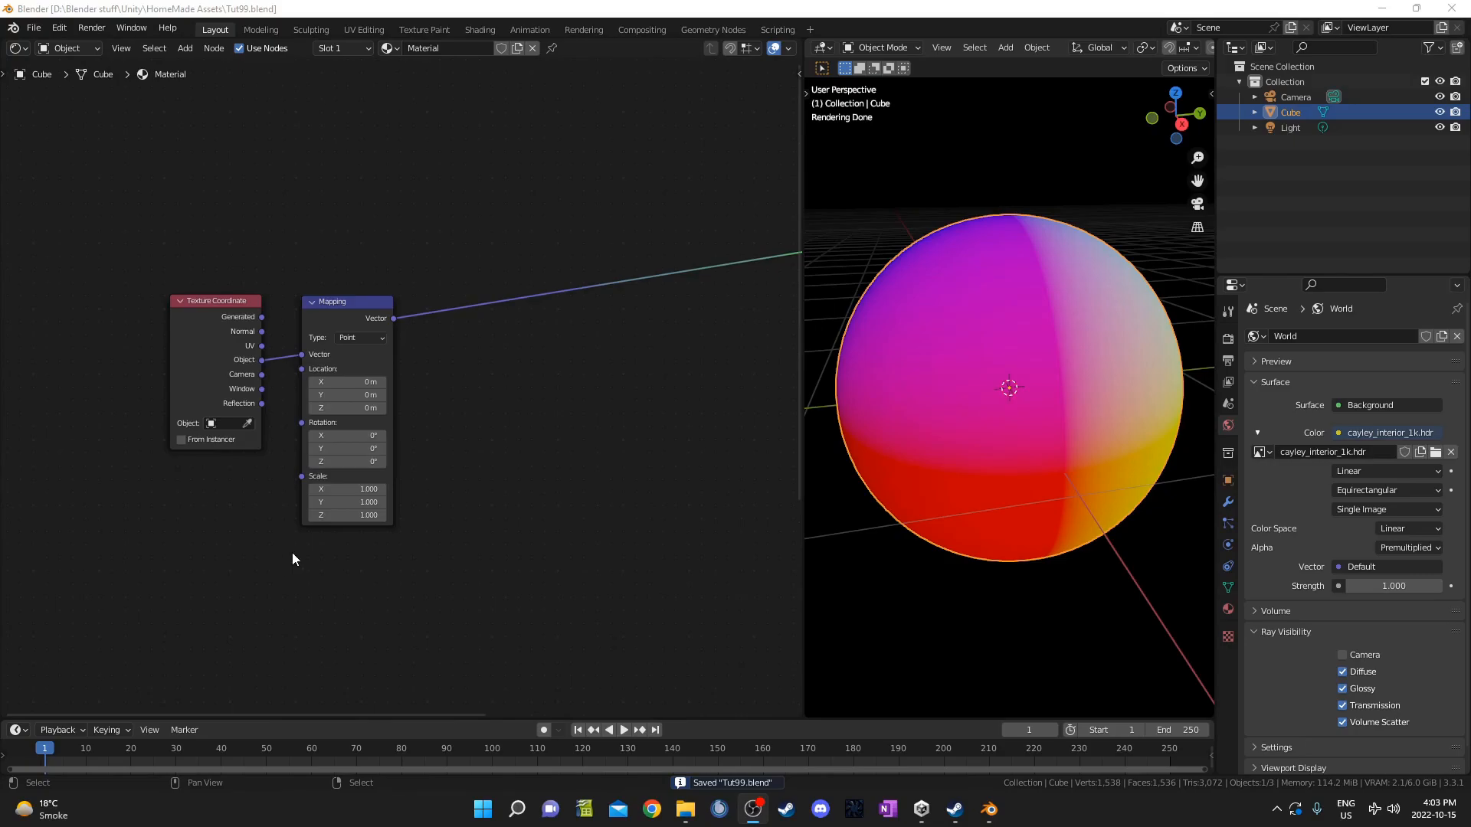
# Add two reroute points to the Mapping node's output link and raise the second one well above the nodes.
pyautogui.moveTo(479, 436); pyautogui.dragTo(334, 538, button='middle')
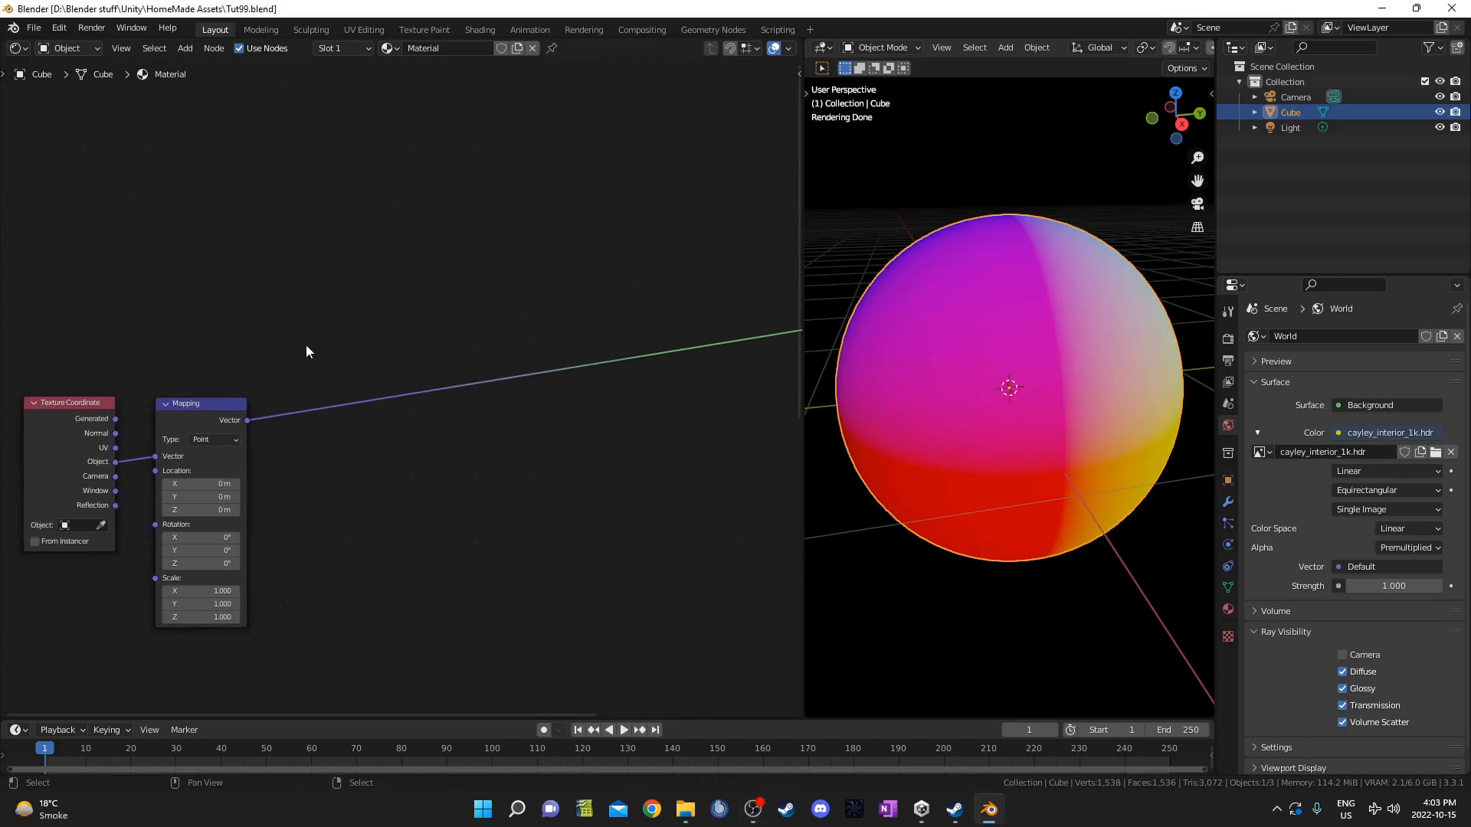
pyautogui.keyDown('shift'); pyautogui.moveTo(307, 338); pyautogui.dragTo(308, 494, button='right'); pyautogui.keyUp('shift')
pyautogui.moveTo(532, 466); pyautogui.dragTo(502, 597, button='middle')
pyautogui.keyDown('shift'); pyautogui.moveTo(362, 443); pyautogui.dragTo(376, 586, button='right'); pyautogui.keyUp('shift')
pyautogui.moveTo(426, 586); pyautogui.dragTo(441, 661, button='middle')
pyautogui.press('g')
pyautogui.click(357, 191)
pyautogui.moveTo(488, 355); pyautogui.dragTo(435, 486, button='middle')
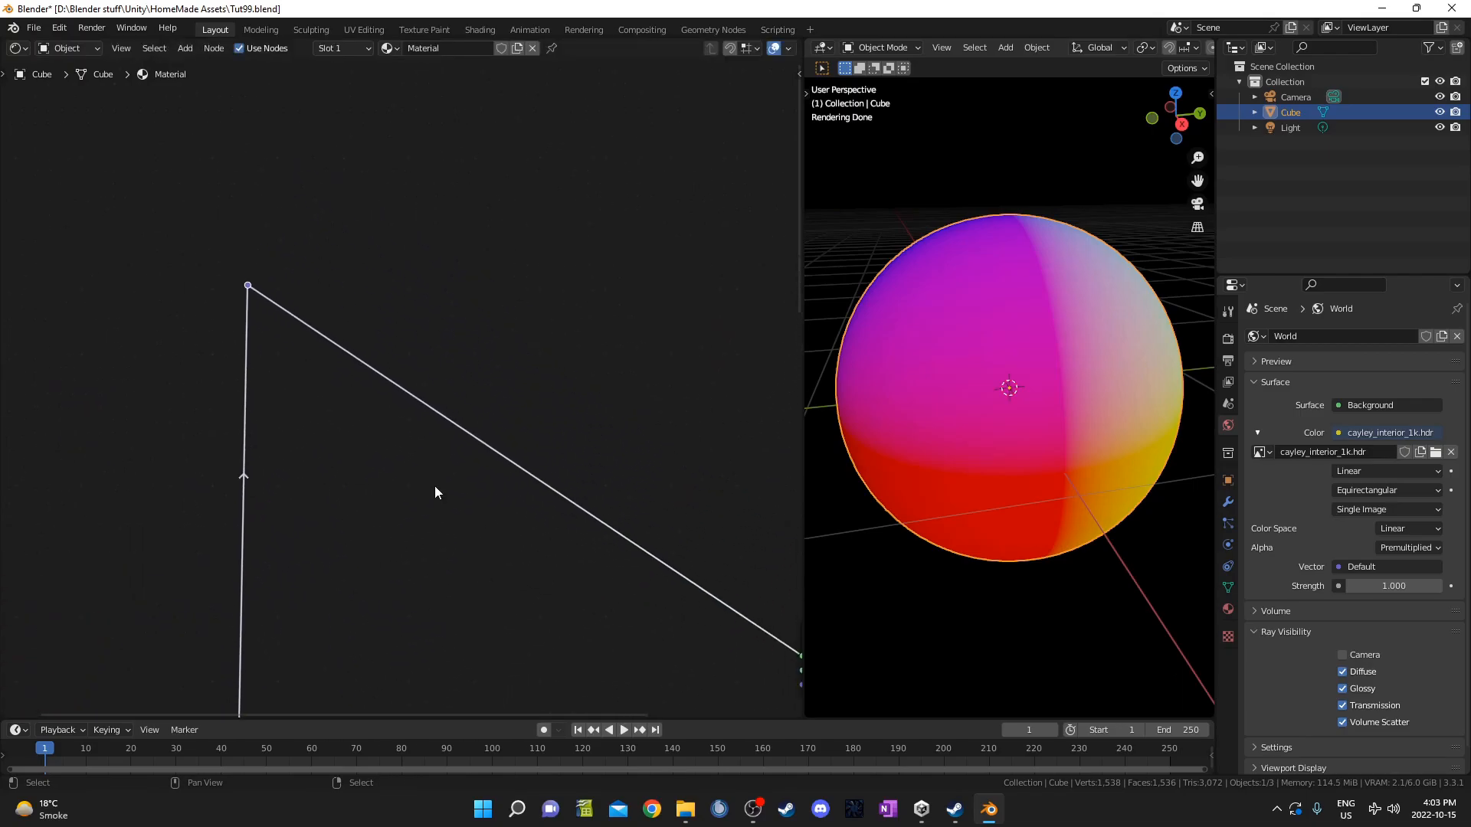
# Insert a Noise Texture node on the link just after the raised reroute point.
pyautogui.hotkey('shift', 'a')
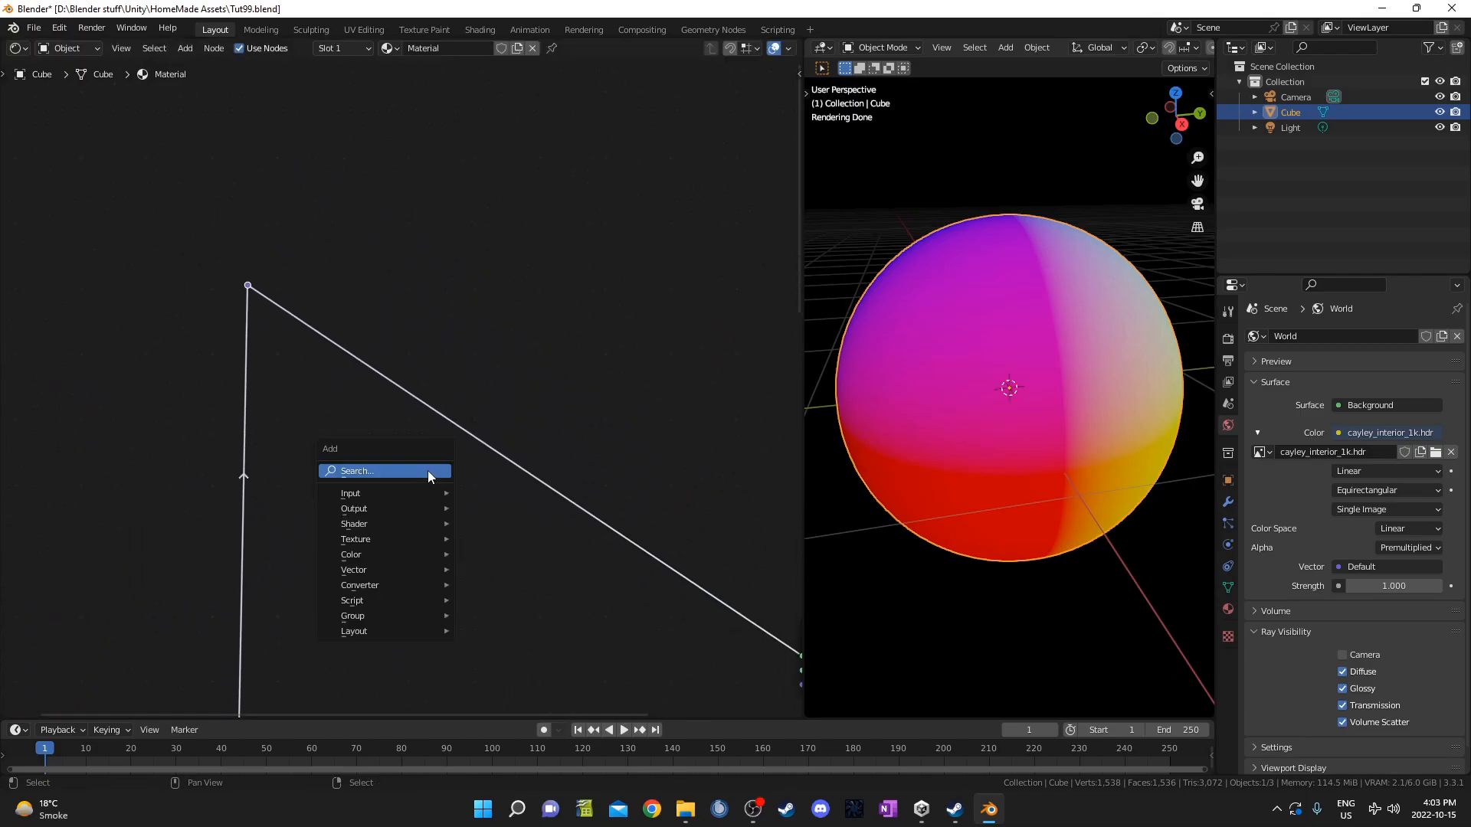
pyautogui.click(427, 470)
pyautogui.write('noise')
pyautogui.press('Return')
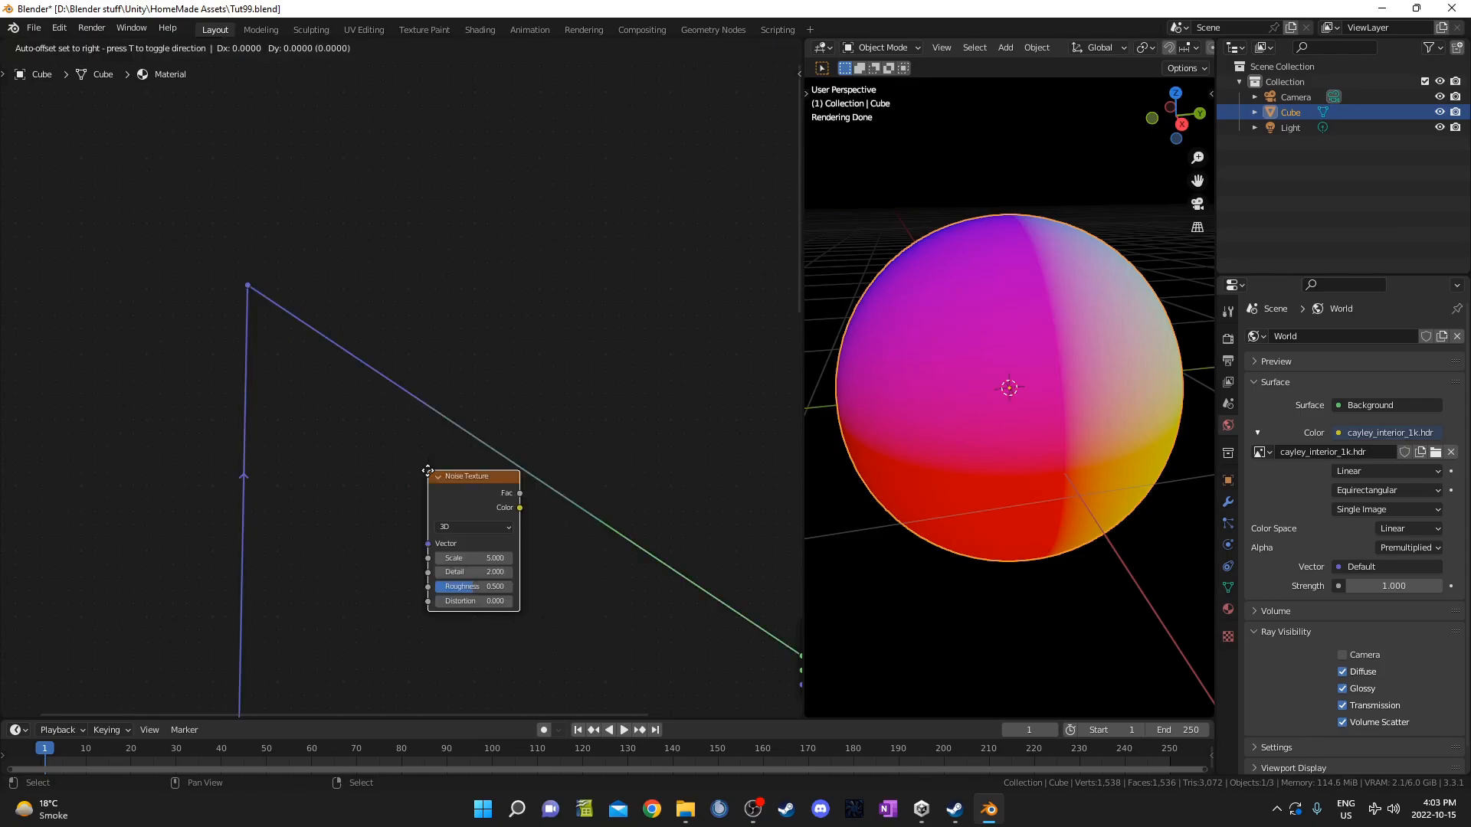
pyautogui.click(309, 231)
pyautogui.scroll(4, 389, 360)
pyautogui.moveTo(388, 430); pyautogui.dragTo(384, 402, button='middle')
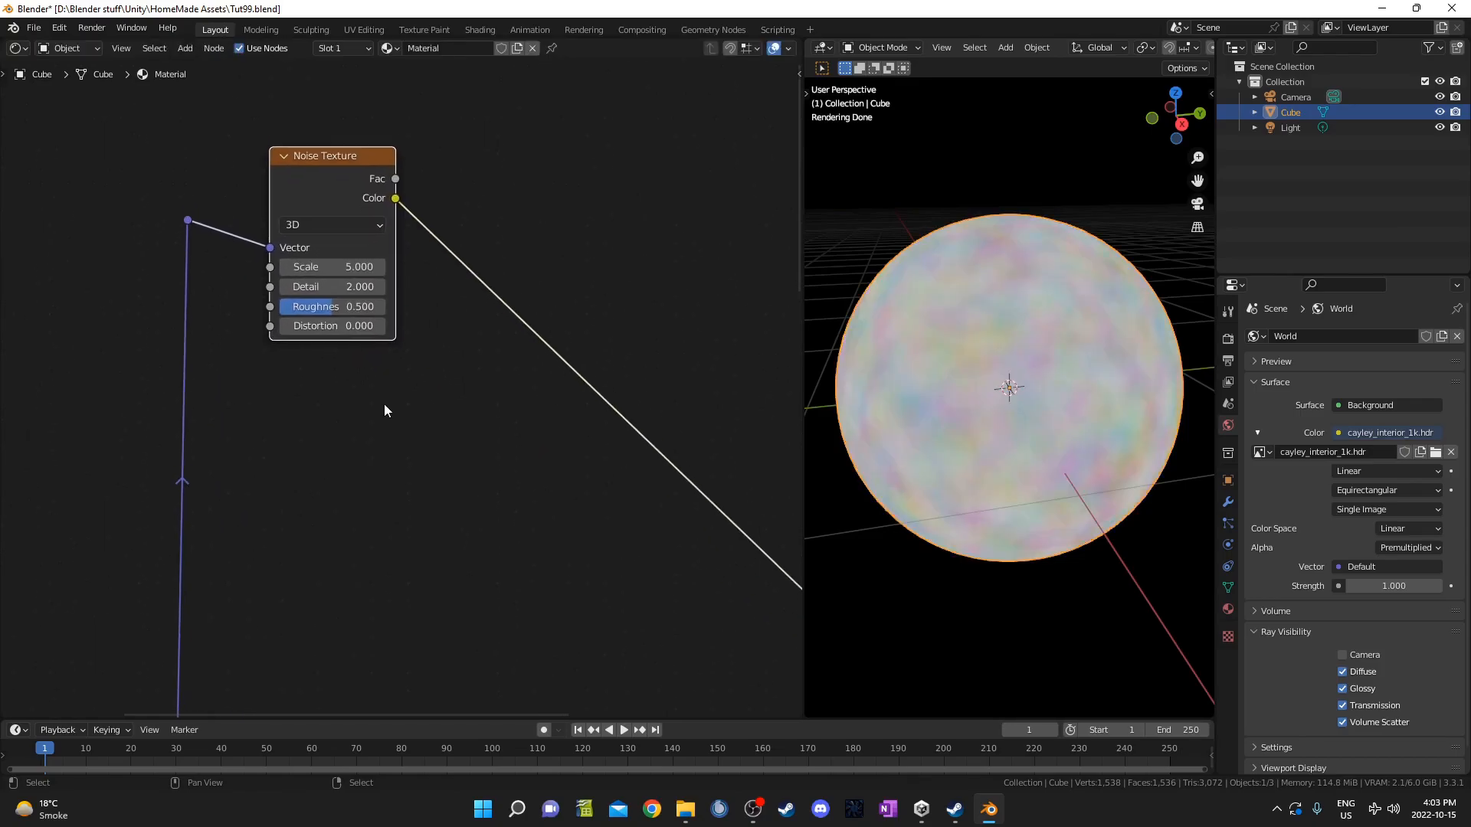
# Insert a Mix color node after the Noise Texture's Color output and connect the raised reroute point to its Color2 input.
pyautogui.hotkey('shift', 'a')
pyautogui.click(384, 403)
pyautogui.write('mix')
pyautogui.press('Return')
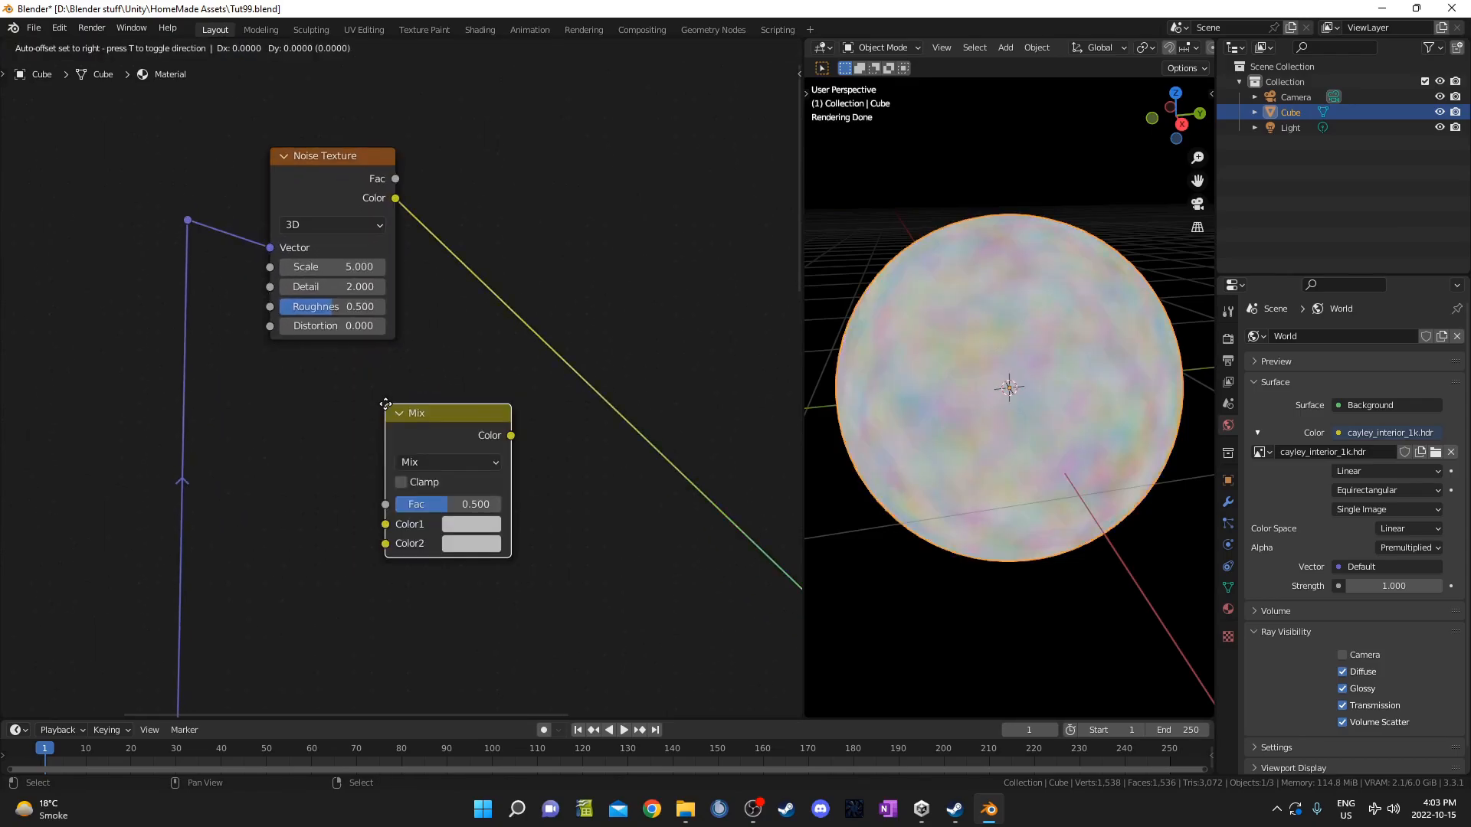
pyautogui.click(430, 192)
pyautogui.moveTo(311, 398); pyautogui.dragTo(303, 494, button='middle')
pyautogui.moveTo(334, 256); pyautogui.dragTo(335, 124)
pyautogui.moveTo(241, 296); pyautogui.dragTo(264, 329, button='middle')
pyautogui.moveTo(203, 348); pyautogui.dragTo(490, 460)
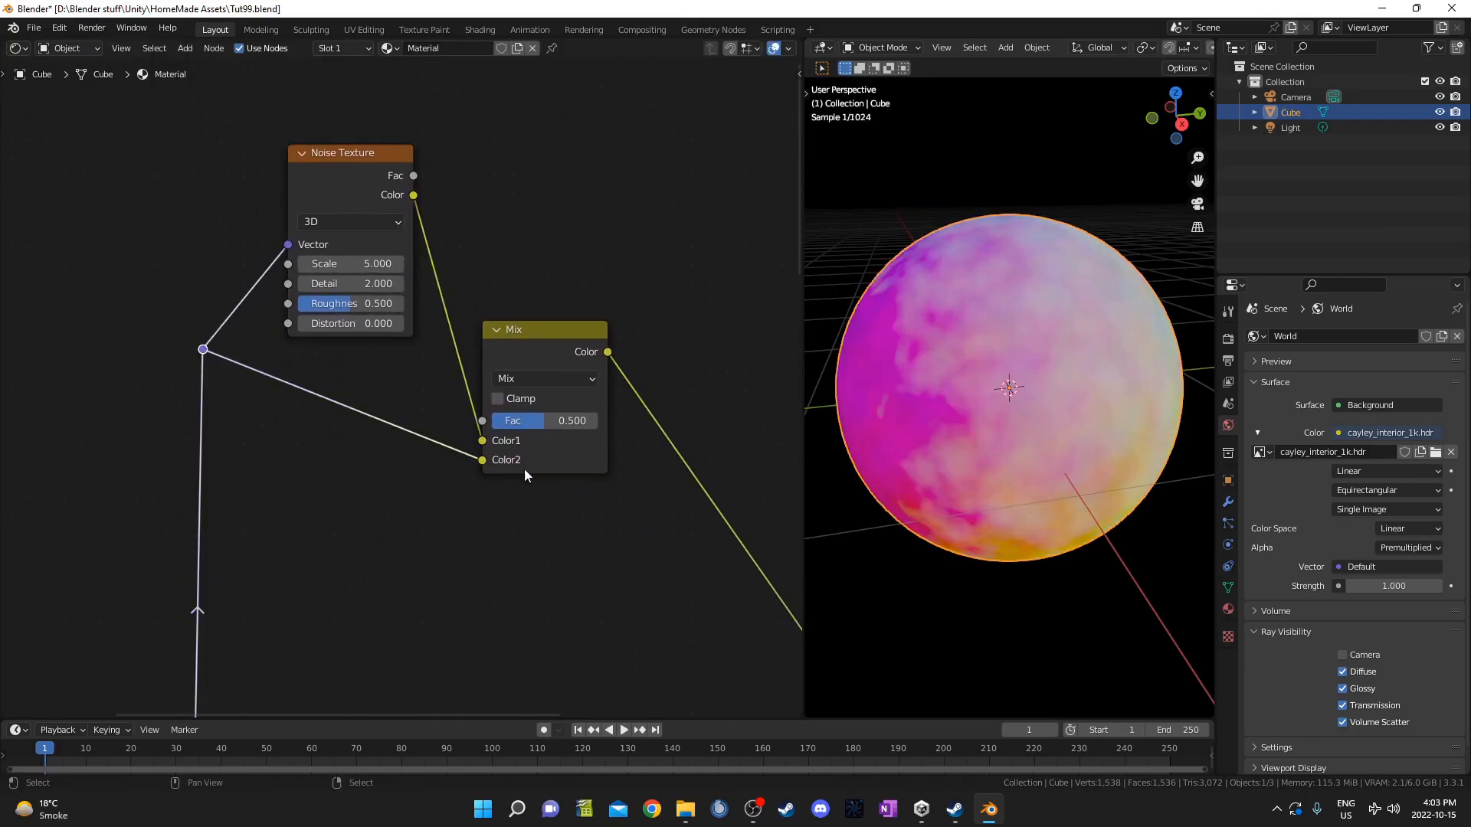
# Reposition the Noise Texture and Mix nodes so they sit clearly apart beside the reroute point.
pyautogui.moveTo(507, 469); pyautogui.dragTo(472, 546, button='middle')
pyautogui.moveTo(320, 236); pyautogui.dragTo(330, 260)
pyautogui.moveTo(522, 411); pyautogui.dragTo(532, 386)
pyautogui.moveTo(549, 279); pyautogui.dragTo(564, 176, button='middle')
pyautogui.moveTo(511, 352); pyautogui.dragTo(459, 402, button='middle')
pyautogui.moveTo(277, 226); pyautogui.dragTo(276, 196)
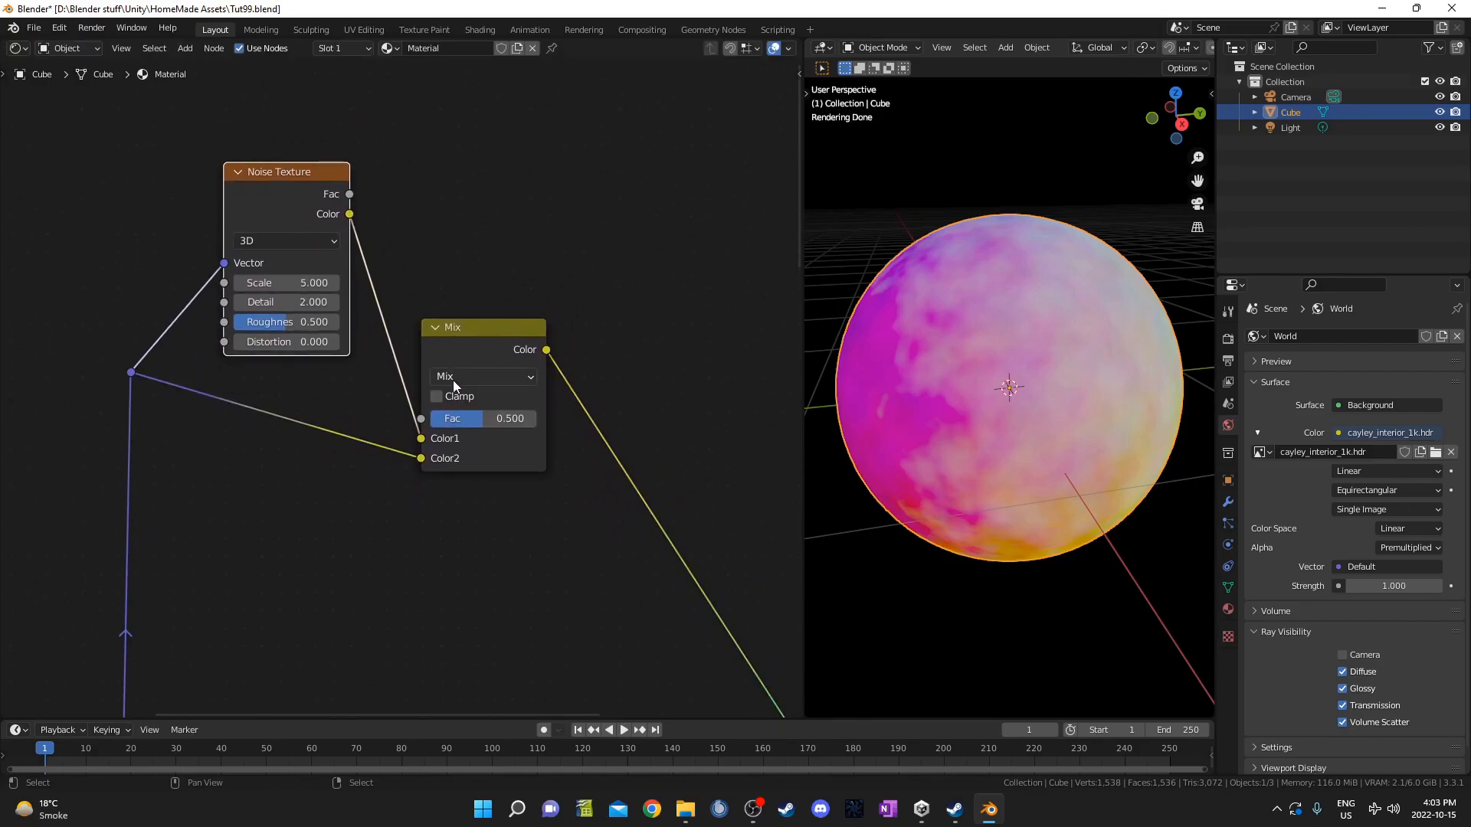
# Try different blend amounts on the Mix node, set its factor to 0.8, and nudge both nodes into place.
pyautogui.moveTo(465, 418); pyautogui.dragTo(517, 414)
pyautogui.moveTo(254, 191)
pyautogui.mouseDown()
pyautogui.moveTo(251, 169)
pyautogui.moveTo(254, 184)
pyautogui.mouseUp()
pyautogui.moveTo(493, 425); pyautogui.dragTo(429, 418)
pyautogui.moveTo(450, 352); pyautogui.dragTo(401, 393, button='middle')
pyautogui.moveTo(402, 394); pyautogui.dragTo(409, 364)
pyautogui.moveTo(443, 405); pyautogui.dragTo(463, 371, button='middle')
pyautogui.moveTo(253, 185); pyautogui.dragTo(259, 177)
pyautogui.moveTo(374, 328); pyautogui.dragTo(311, 386, button='middle')
pyautogui.moveTo(406, 382); pyautogui.dragTo(401, 379)
pyautogui.moveTo(422, 419); pyautogui.dragTo(470, 347, button='middle')
pyautogui.moveTo(414, 380); pyautogui.dragTo(466, 380)
pyautogui.click(445, 386)
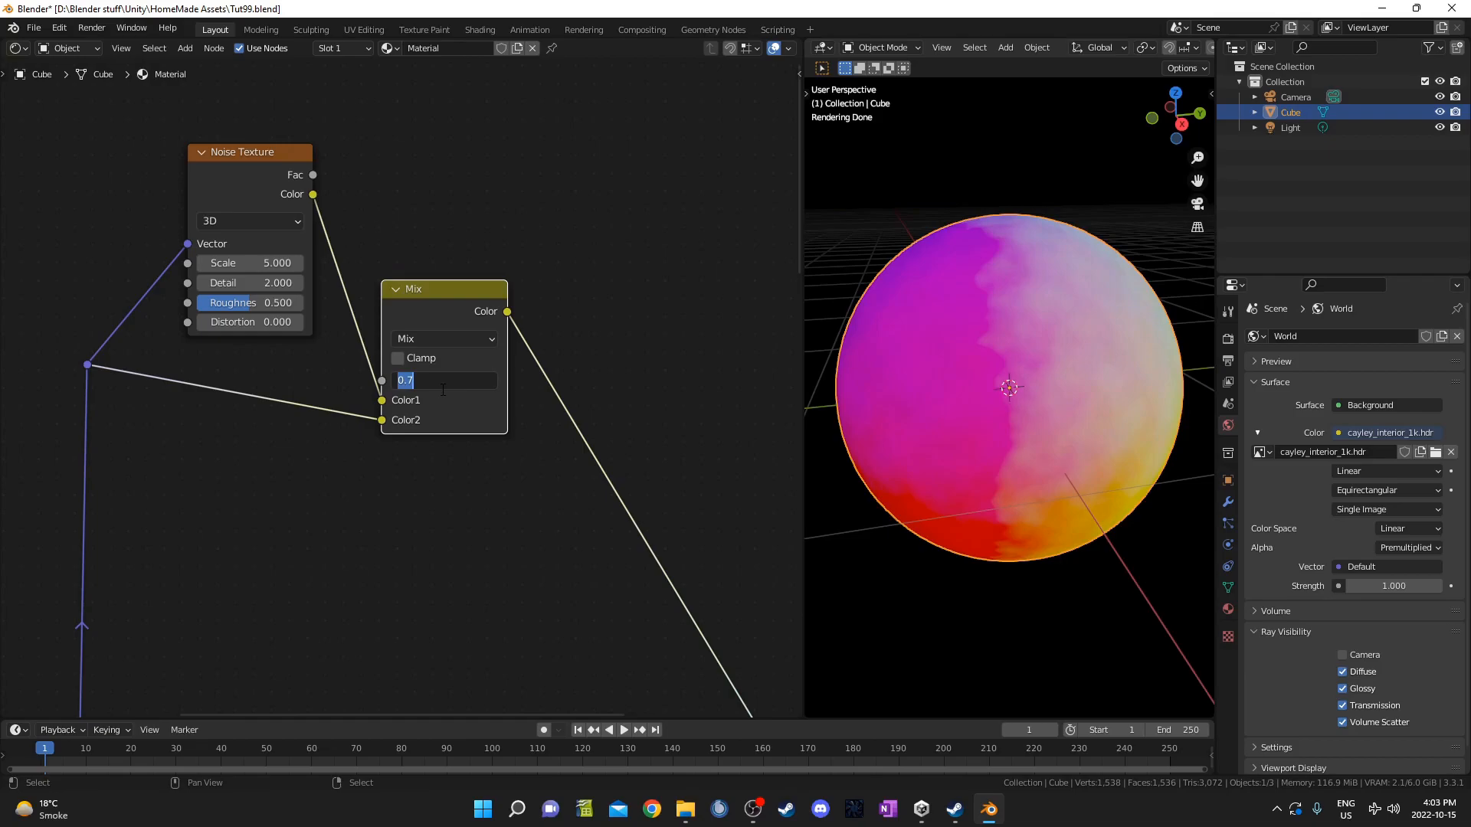
pyautogui.press('Return')
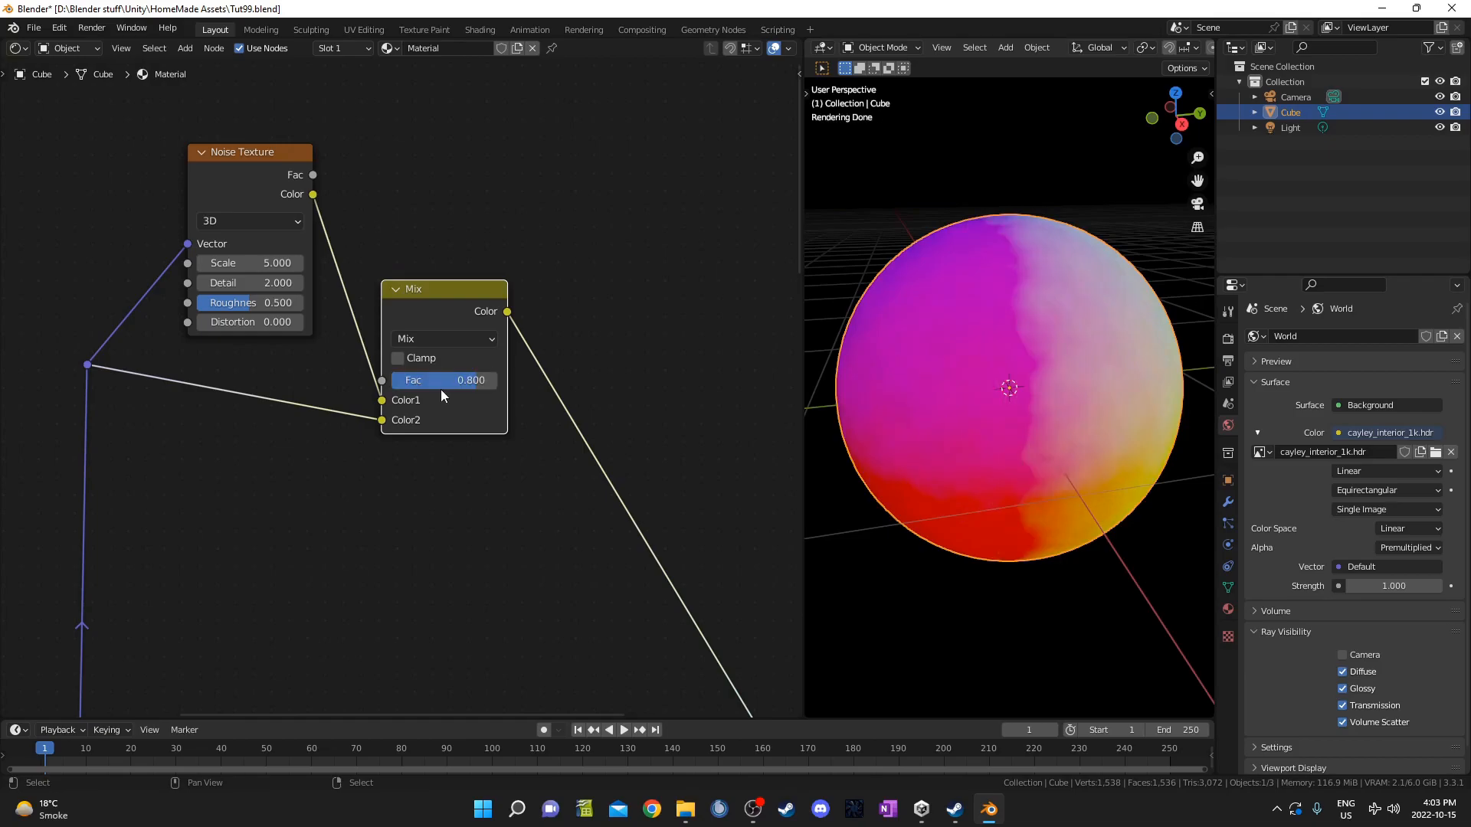
# Set the Noise Texture's scale to 11 and detail to 4, and save the file.
pyautogui.moveTo(445, 394); pyautogui.dragTo(421, 374, button='middle')
pyautogui.click(285, 232)
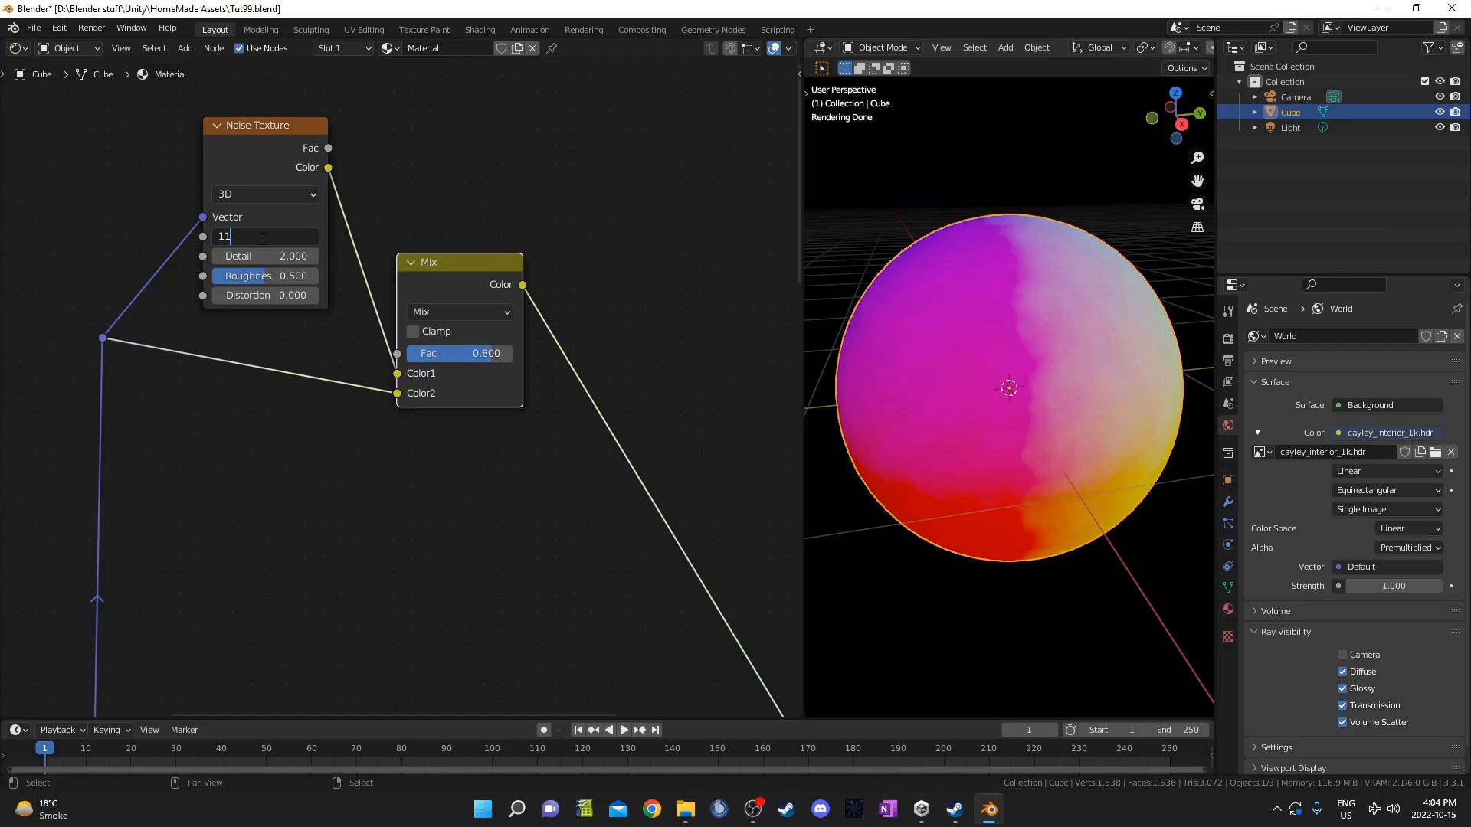
pyautogui.press('Tab')
pyautogui.write('4')
pyautogui.press('Return')
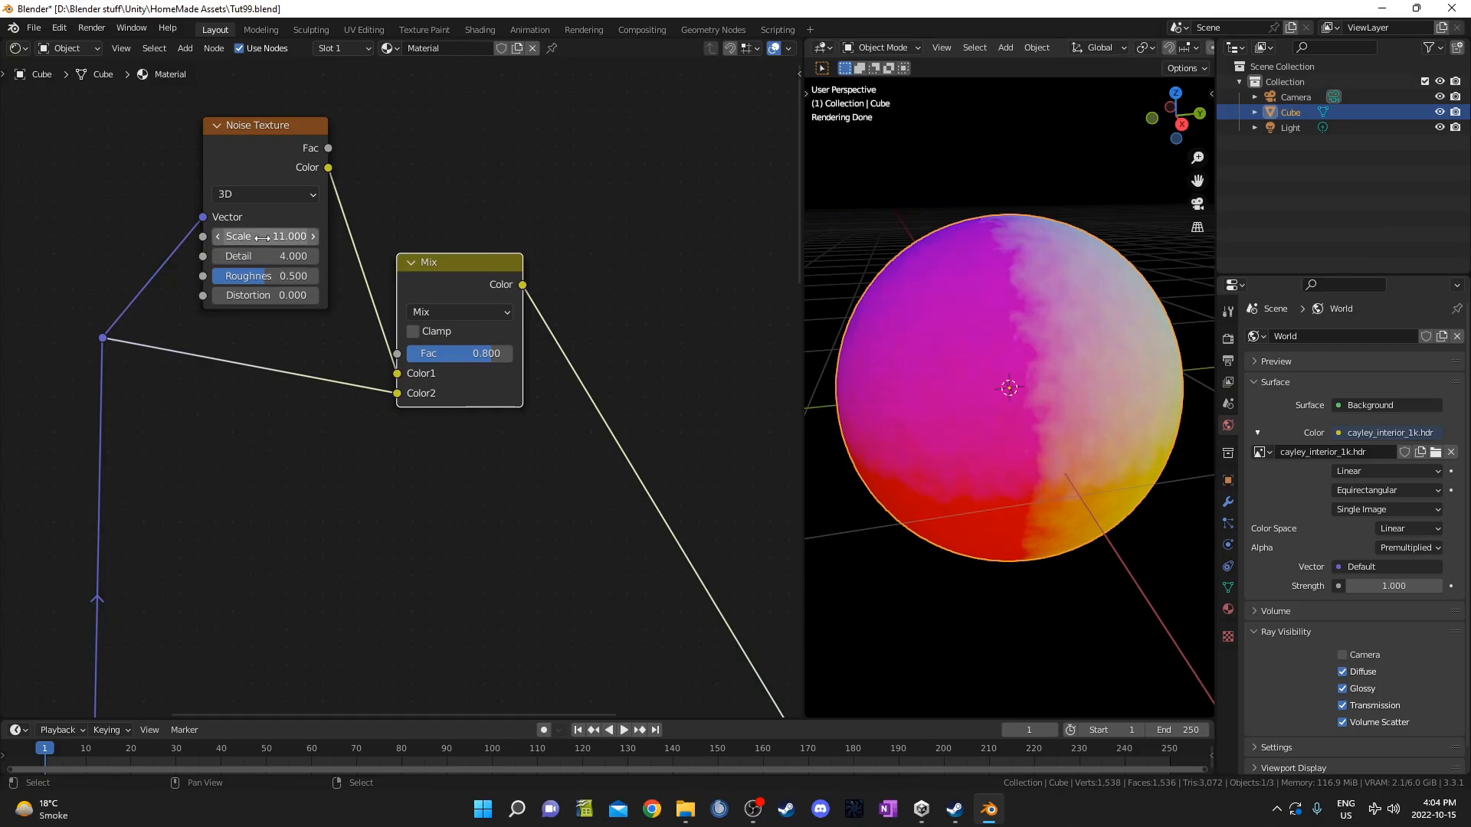
pyautogui.hotkey('ctrl', 's')
# Insert a Voronoi Texture node after the Mix node, with the Mix color feeding its Vector input.
pyautogui.moveTo(496, 369); pyautogui.dragTo(352, 399, button='middle')
pyautogui.scroll(-1, 351, 399)
pyautogui.hotkey('shift', 'a')
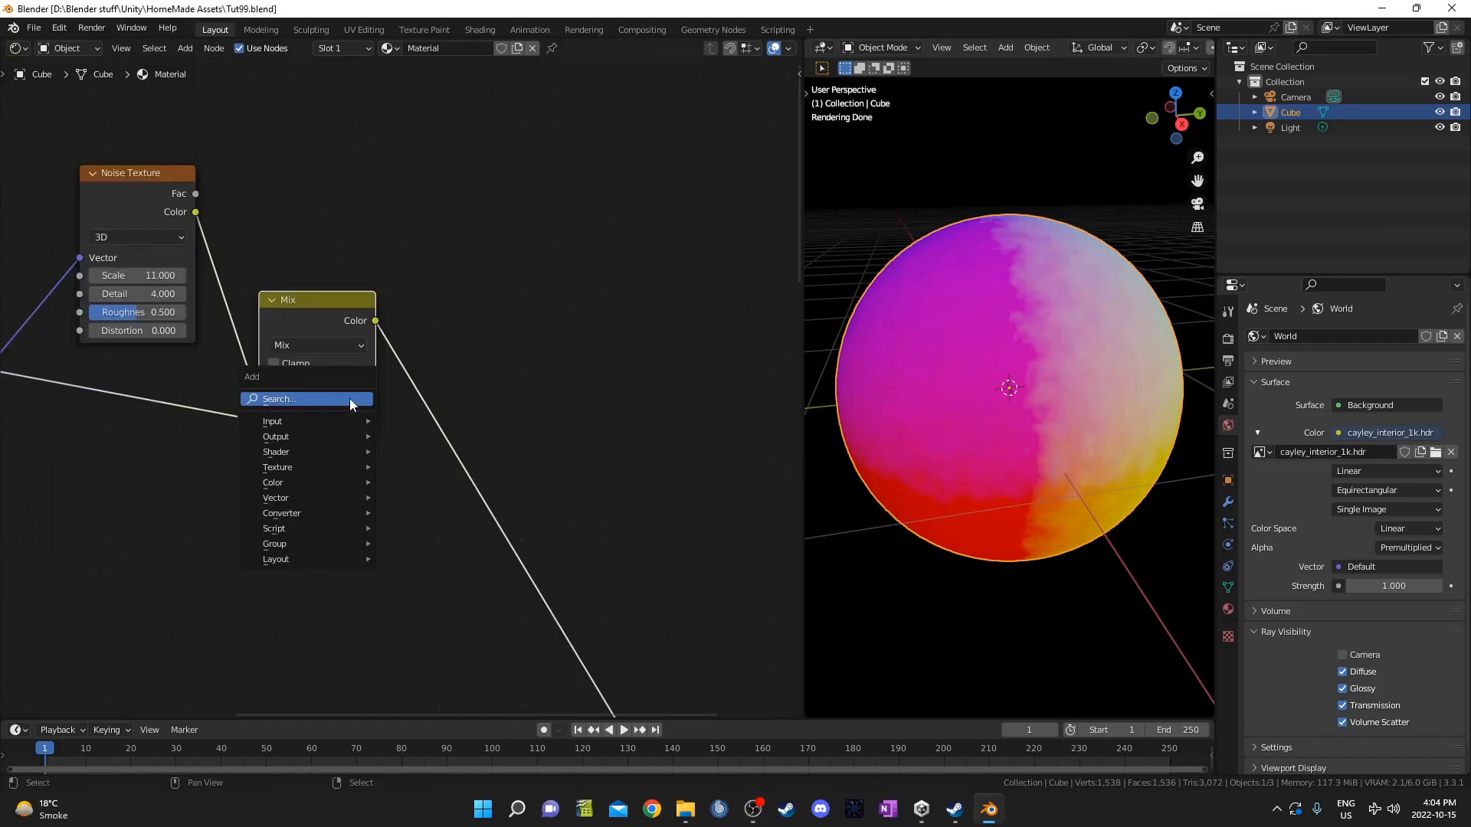
pyautogui.click(352, 400)
pyautogui.write('voro')
pyautogui.press('Return')
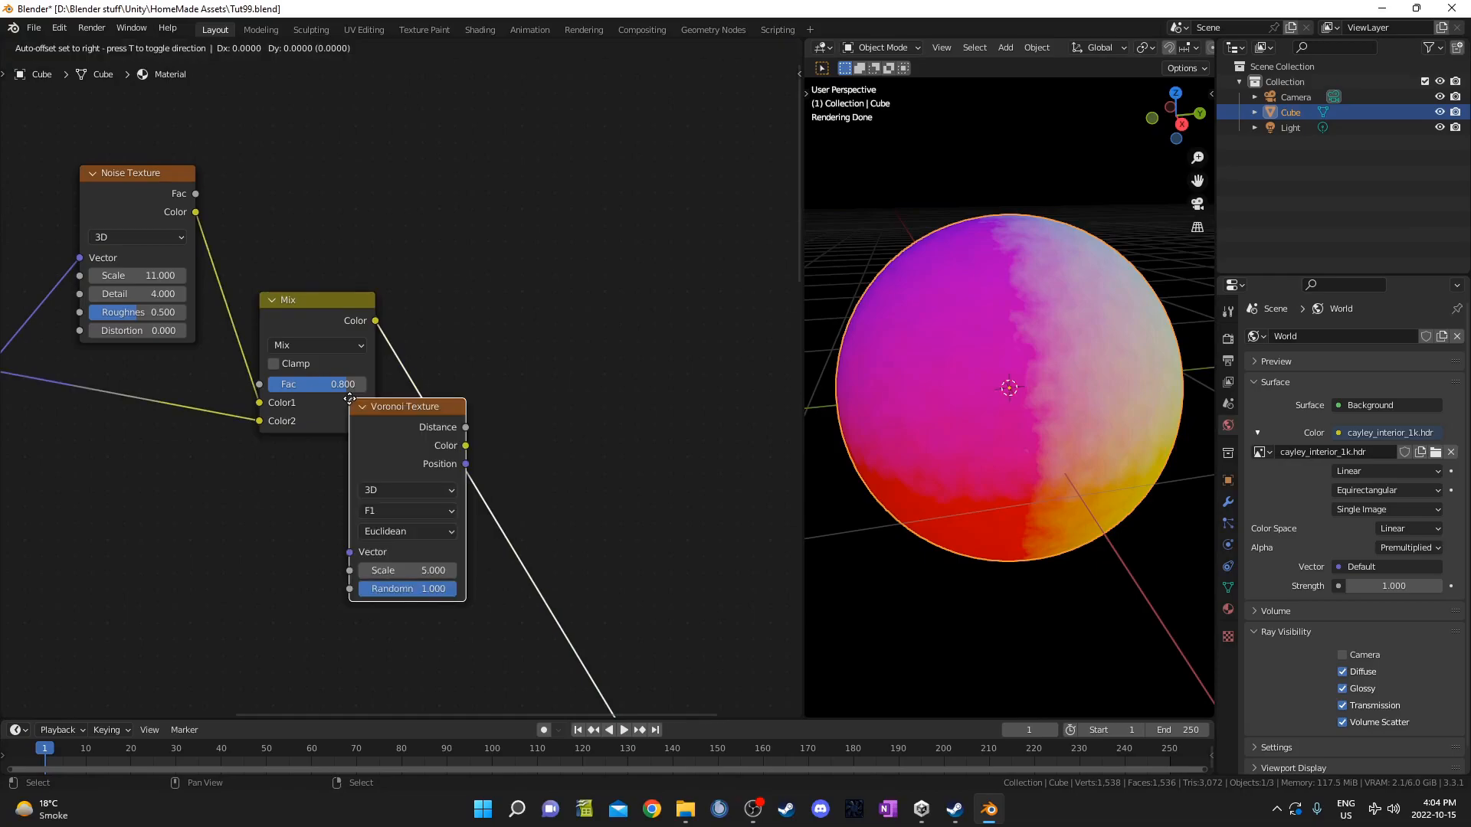
pyautogui.click(422, 355)
pyautogui.moveTo(514, 416); pyautogui.dragTo(539, 217)
pyautogui.scroll(-4, 597, 249)
pyautogui.moveTo(606, 254); pyautogui.dragTo(488, 333, button='middle')
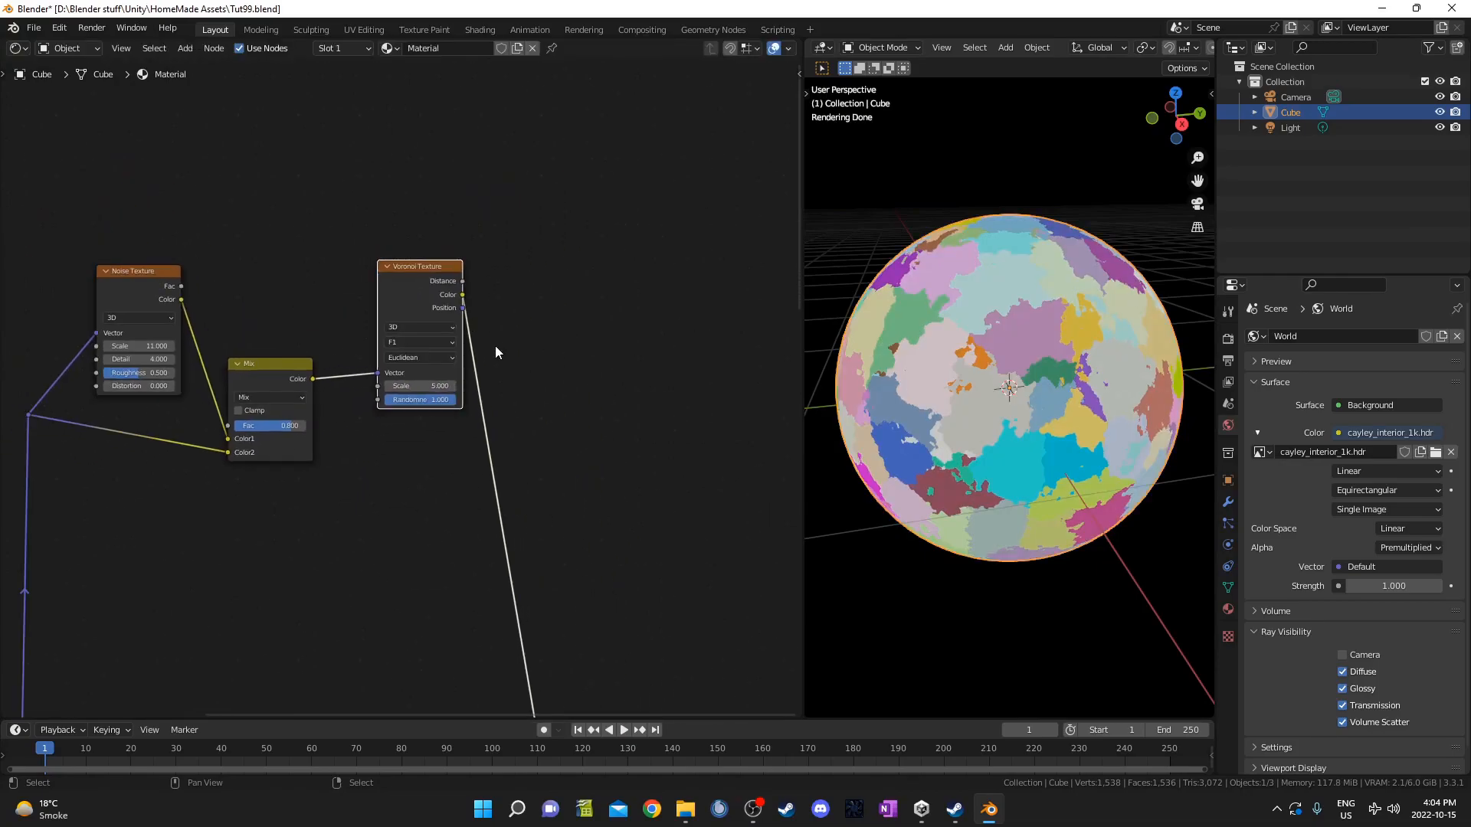
# Preview the Voronoi Texture's different outputs on the sphere and examine the patterns from several angles.
pyautogui.moveTo(515, 419); pyautogui.dragTo(462, 401, button='middle')
pyautogui.keyDown('ctrl'); pyautogui.keyDown('shift'); pyautogui.click(381, 249); pyautogui.keyUp('shift'); pyautogui.keyUp('ctrl')
pyautogui.keyDown('ctrl'); pyautogui.keyDown('shift'); pyautogui.click(381, 249); pyautogui.keyUp('shift'); pyautogui.keyUp('ctrl')
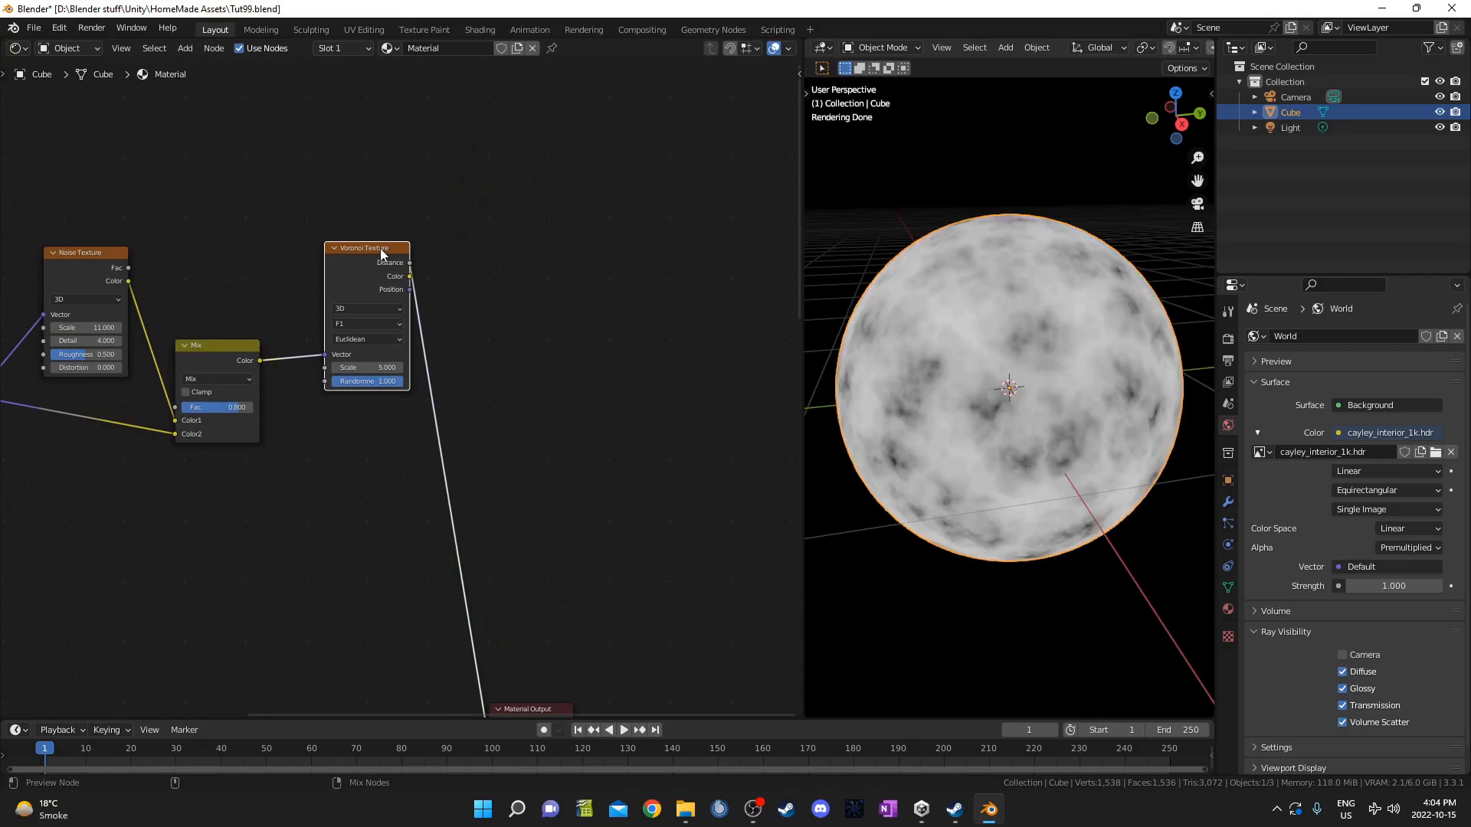
pyautogui.scroll(4, 599, 448)
pyautogui.moveTo(558, 442); pyautogui.dragTo(528, 488, button='middle')
pyautogui.moveTo(241, 381); pyautogui.dragTo(211, 423, button='middle')
pyautogui.keyDown('ctrl'); pyautogui.keyDown('shift'); pyautogui.click(271, 310); pyautogui.keyUp('shift'); pyautogui.keyUp('ctrl')
pyautogui.moveTo(1057, 352); pyautogui.dragTo(1110, 361, button='middle')
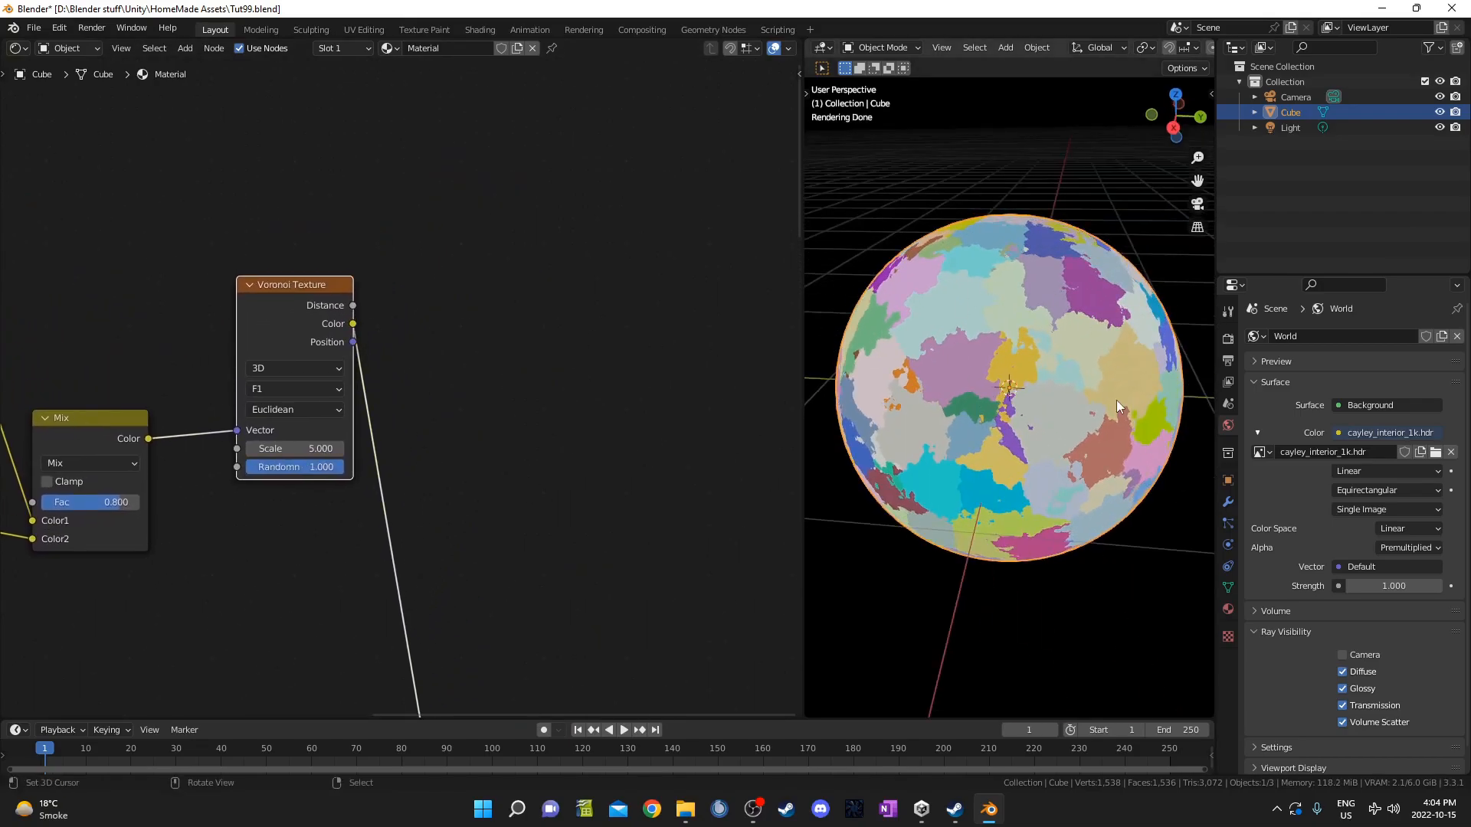
pyautogui.moveTo(351, 403); pyautogui.dragTo(357, 371, button='middle')
pyautogui.keyDown('ctrl'); pyautogui.keyDown('shift'); pyautogui.click(300, 285); pyautogui.keyUp('shift'); pyautogui.keyUp('ctrl')
pyautogui.moveTo(1118, 346); pyautogui.dragTo(995, 346, button='middle')
pyautogui.moveTo(307, 250); pyautogui.dragTo(305, 303, button='middle')
pyautogui.keyDown('ctrl'); pyautogui.keyDown('shift'); pyautogui.click(305, 315); pyautogui.keyUp('shift'); pyautogui.keyUp('ctrl')
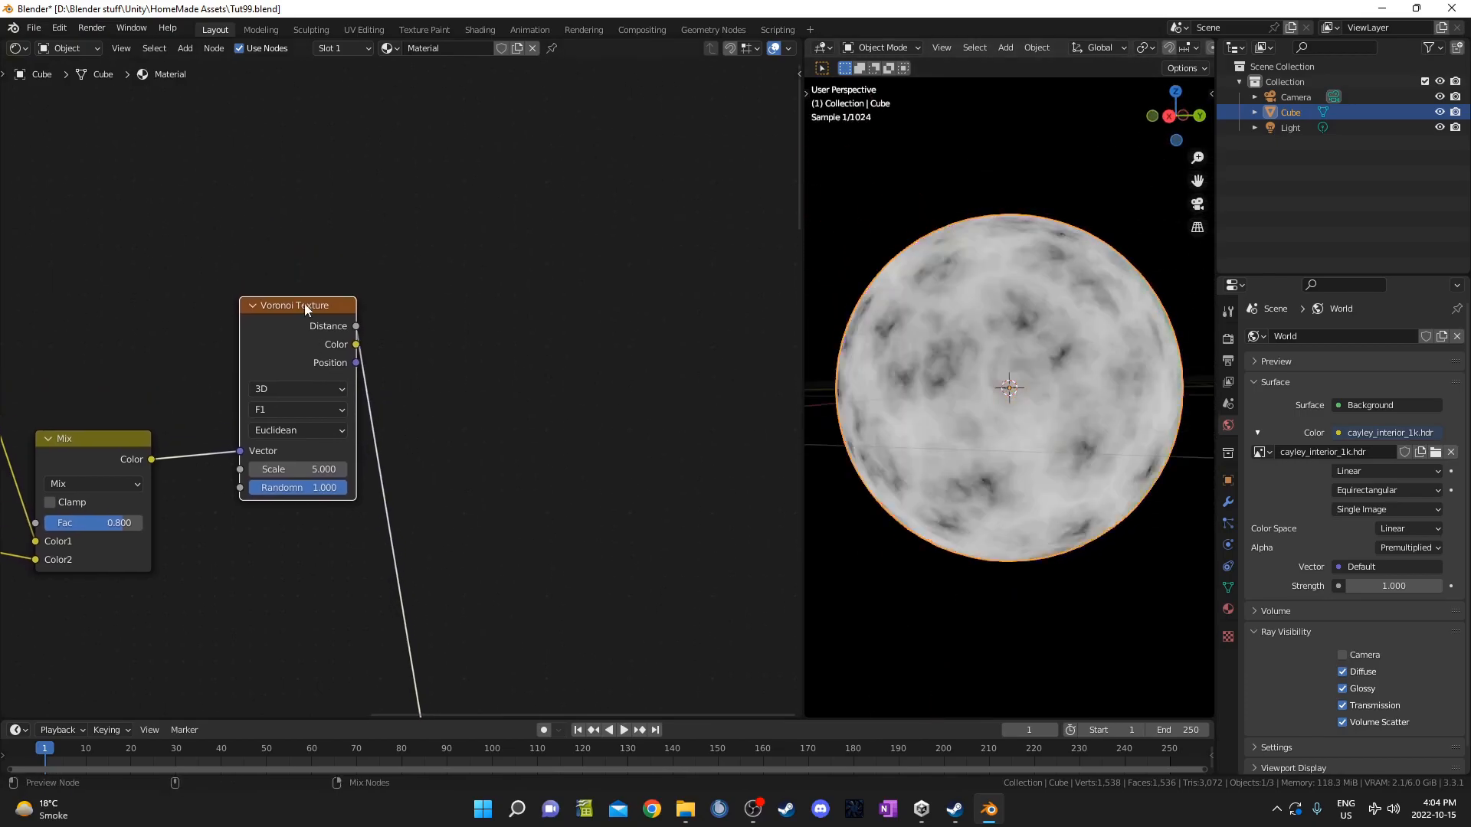
pyautogui.keyDown('ctrl'); pyautogui.keyDown('shift'); pyautogui.click(305, 316); pyautogui.keyUp('shift'); pyautogui.keyUp('ctrl')
# Add a ColorRamp node after the Voronoi Texture, driven by its Color output.
pyautogui.moveTo(453, 447); pyautogui.dragTo(407, 373, button='middle')
pyautogui.hotkey('shift', 'a')
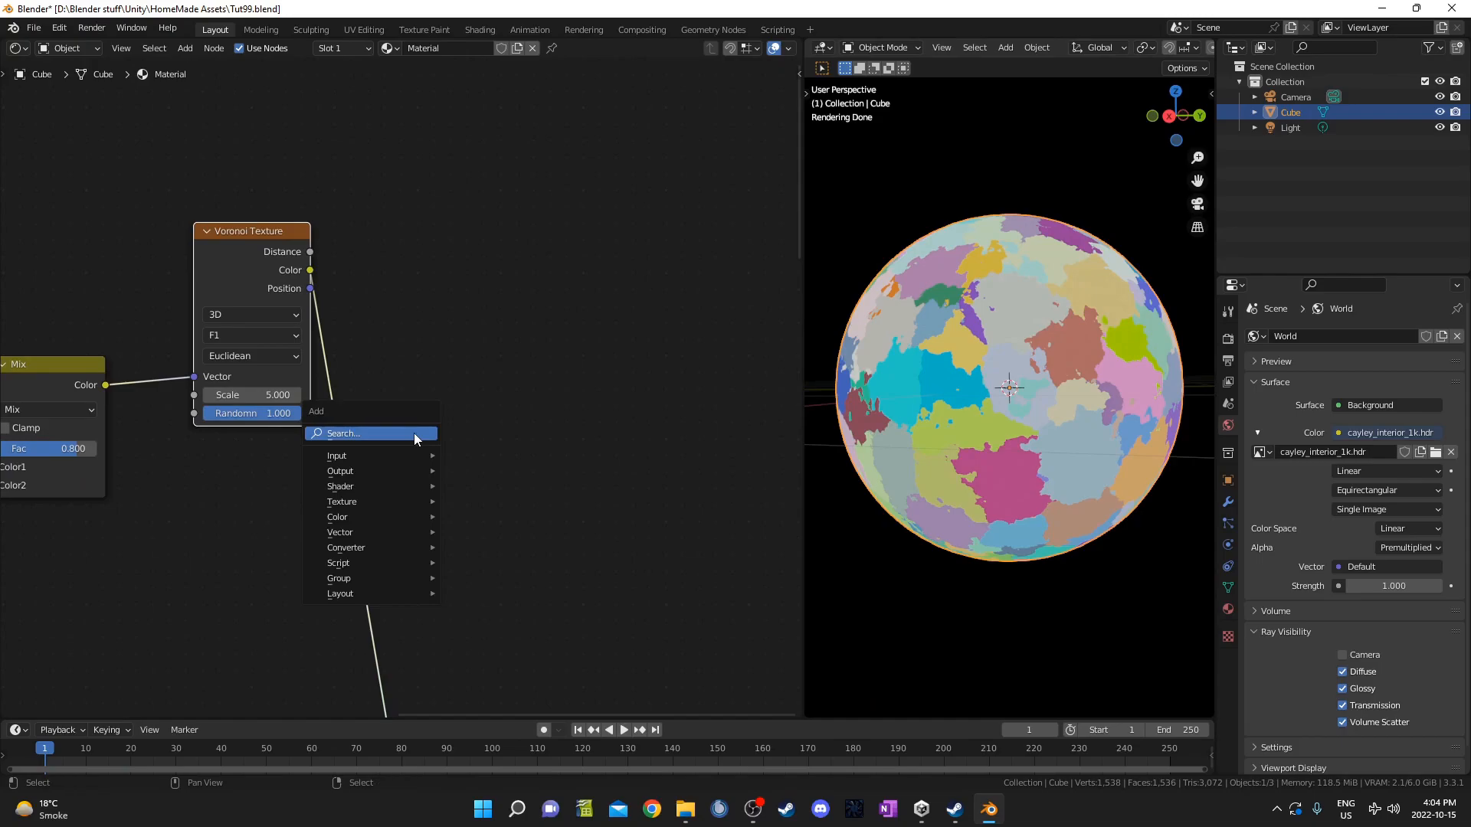
pyautogui.click(413, 433)
pyautogui.write('color ramp')
pyautogui.press('Return')
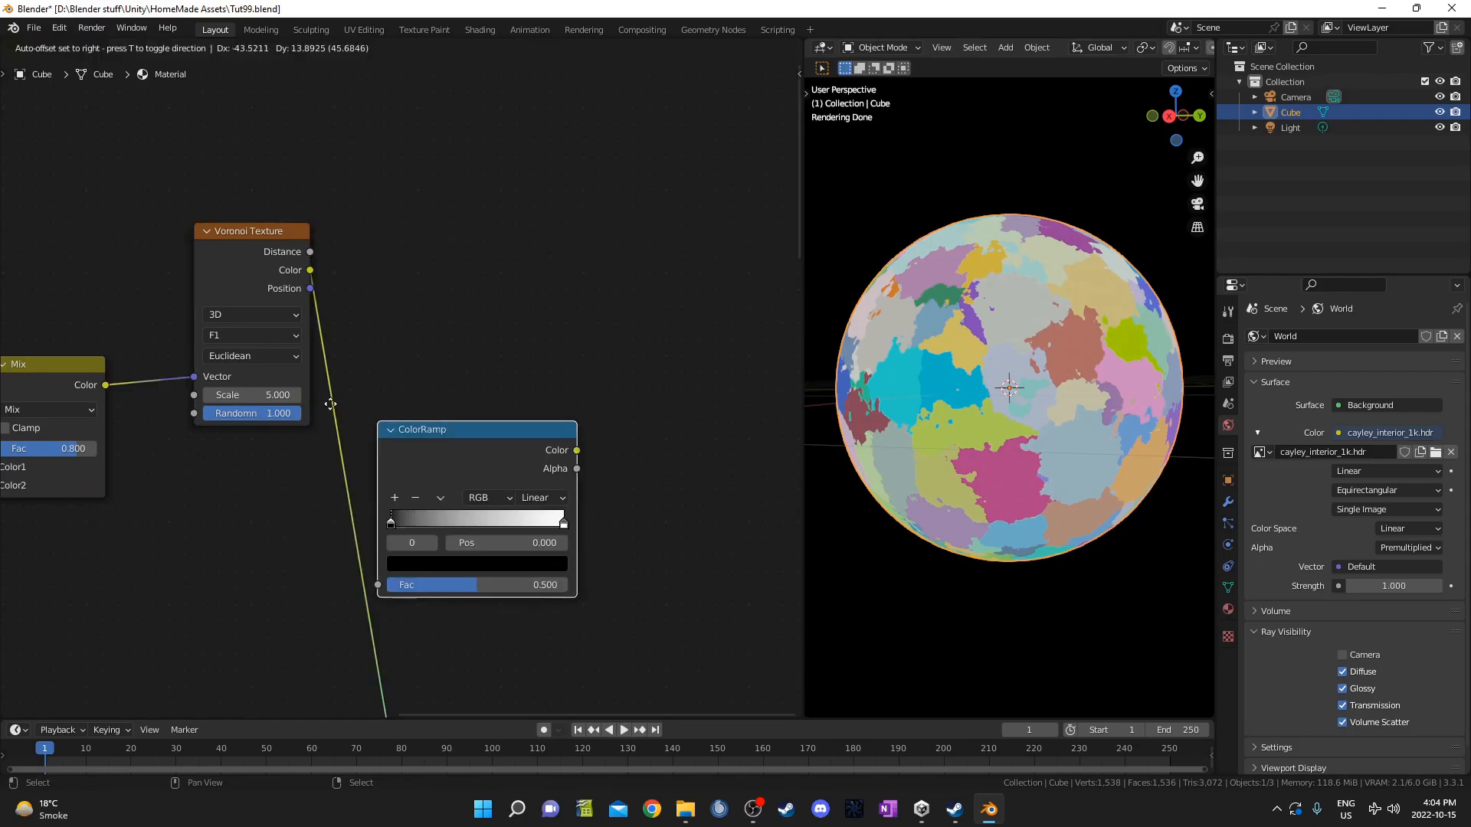
pyautogui.click(316, 409)
pyautogui.moveTo(371, 415); pyautogui.dragTo(495, 237)
# Duplicate the ColorRamp, place the copy above the original, and connect the Voronoi Texture's Distance output to its Fac.
pyautogui.moveTo(542, 288); pyautogui.dragTo(455, 502, button='middle')
pyautogui.hotkey('shift', 'd')
pyautogui.click(468, 261)
pyautogui.moveTo(504, 421); pyautogui.dragTo(564, 368, button='middle')
pyautogui.scroll(2, 531, 424)
pyautogui.moveTo(243, 432); pyautogui.dragTo(422, 286)
# Preview both ColorRamps on the sphere and move the Material Output node up closer to their level.
pyautogui.scroll(-3, 452, 367)
pyautogui.moveTo(452, 367); pyautogui.dragTo(286, 334, button='middle')
pyautogui.keyDown('ctrl'); pyautogui.keyDown('shift'); pyautogui.click(390, 116); pyautogui.keyUp('shift'); pyautogui.keyUp('ctrl')
pyautogui.moveTo(472, 403); pyautogui.dragTo(394, 326, button='middle')
pyautogui.scroll(-2, 394, 326)
pyautogui.keyDown('ctrl'); pyautogui.keyDown('shift'); pyautogui.click(320, 292); pyautogui.keyUp('shift'); pyautogui.keyUp('ctrl')
pyautogui.scroll(-5, 343, 475)
pyautogui.moveTo(354, 536); pyautogui.dragTo(379, 490, button='middle')
pyautogui.click(419, 591)
pyautogui.press('g')
pyautogui.click(616, 340)
pyautogui.scroll(9, 337, 270)
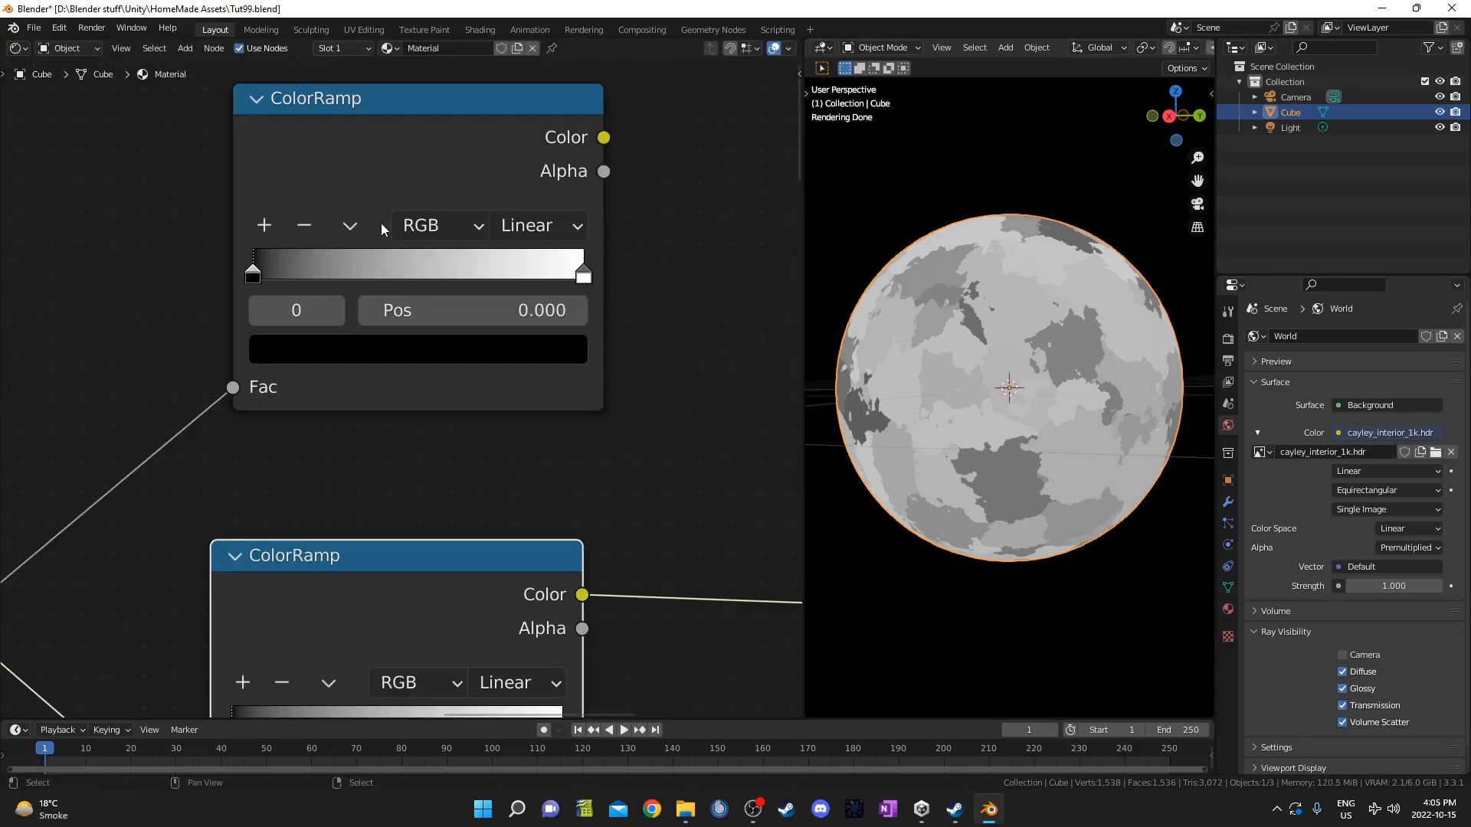
# Preview the upper ColorRamp on the sphere and set its black stop's position to 0.15.
pyautogui.keyDown('ctrl'); pyautogui.keyDown('shift'); pyautogui.click(419, 144); pyautogui.keyUp('shift'); pyautogui.keyUp('ctrl')
pyautogui.scroll(2, 296, 450)
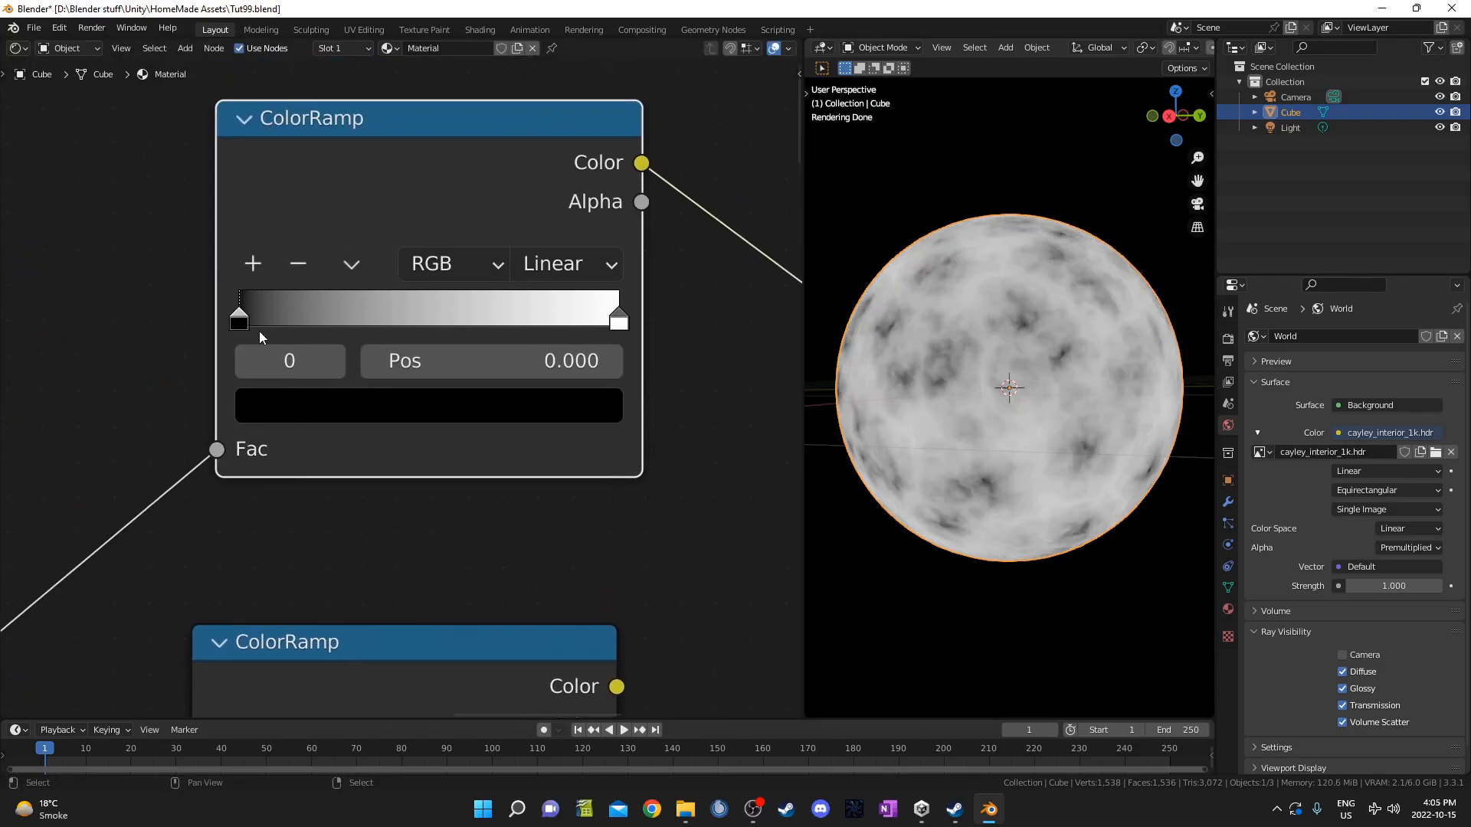
pyautogui.click(468, 358)
pyautogui.write('.15')
pyautogui.press('Return')
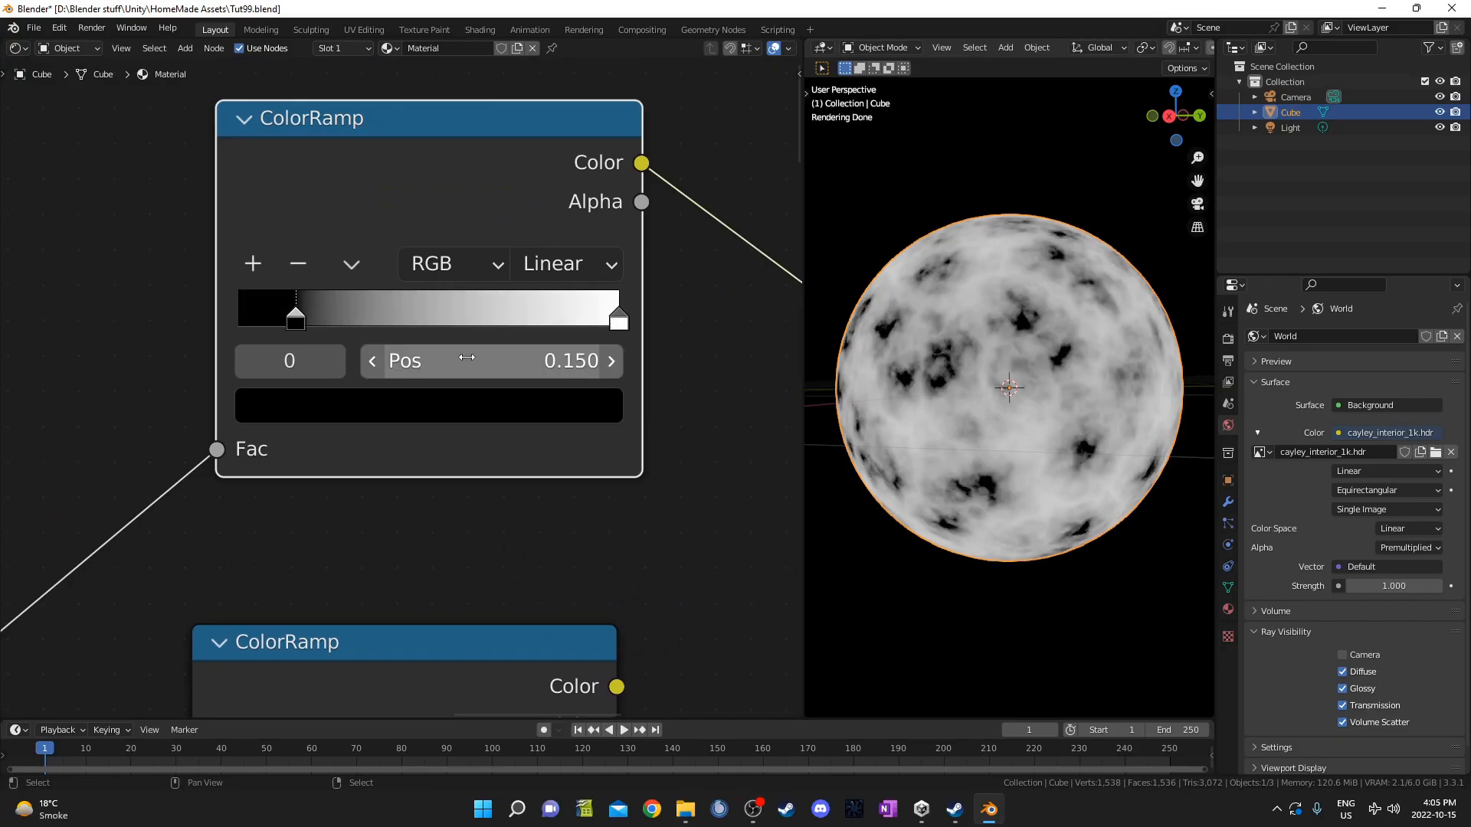
# Set the color of the upper ColorRamp's first stop to hex E5E5E5.
pyautogui.click(427, 412)
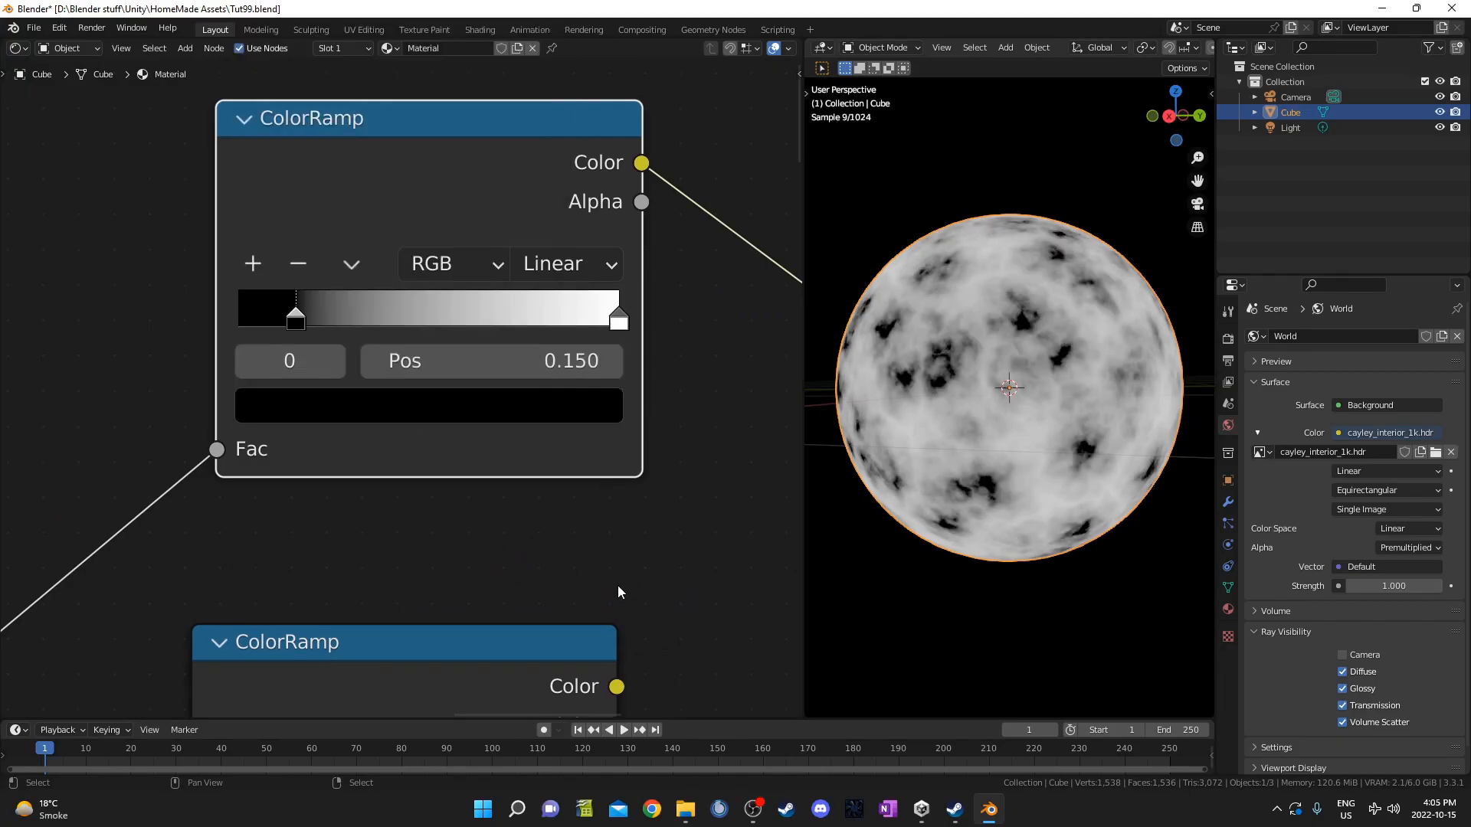
pyautogui.scroll(-1, 487, 406)
pyautogui.click(493, 400)
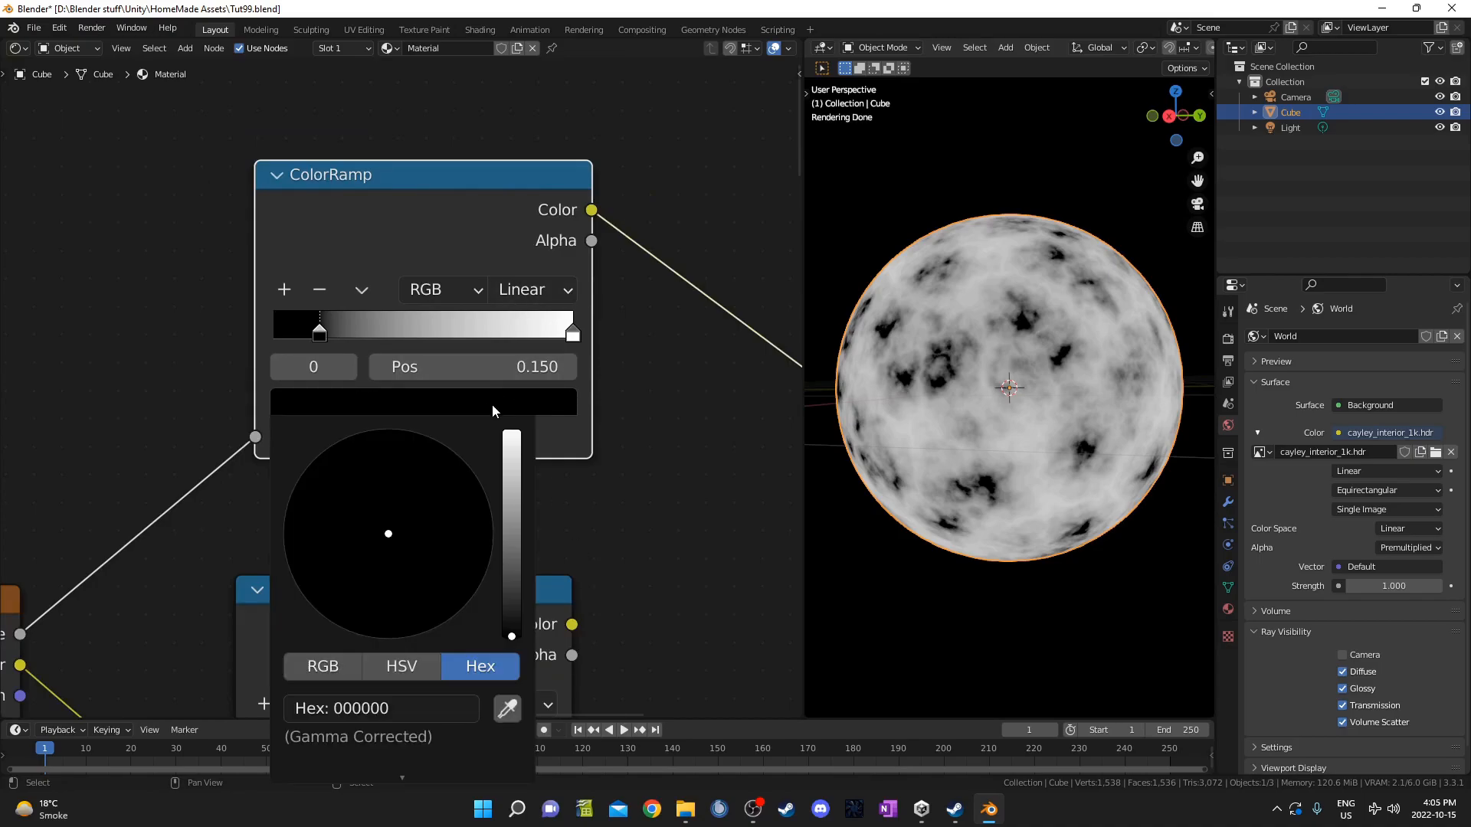
pyautogui.click(404, 698)
pyautogui.write('e')
pyautogui.write('5e5e5')
pyautogui.press('Return')
# Set the position of the upper ColorRamp's white stop to 0.28 and inspect the sphere from another angle.
pyautogui.moveTo(454, 624); pyautogui.dragTo(415, 648, button='middle')
pyautogui.click(528, 354)
pyautogui.click(502, 392)
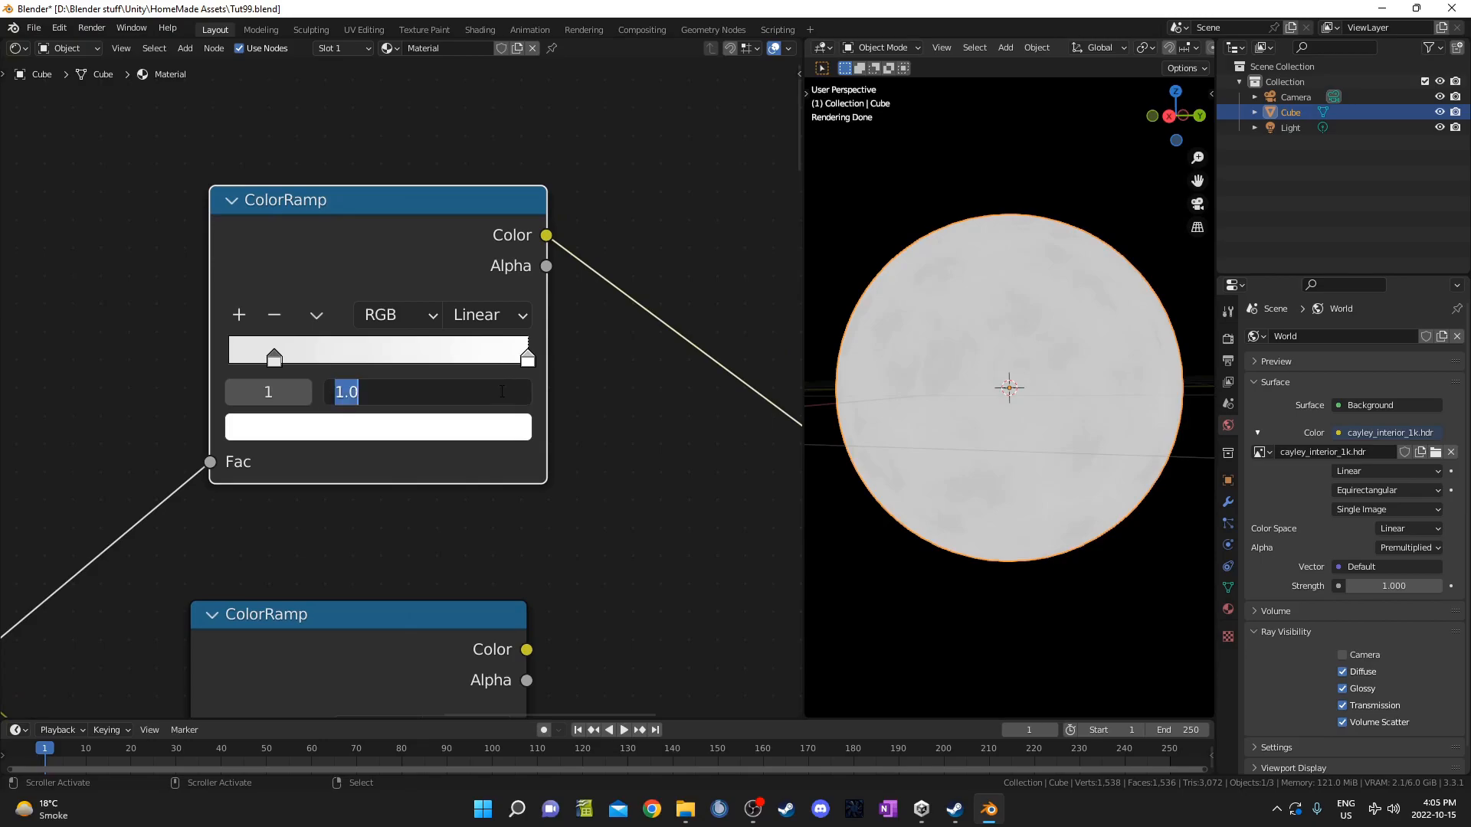
pyautogui.write('.28')
pyautogui.press('Return')
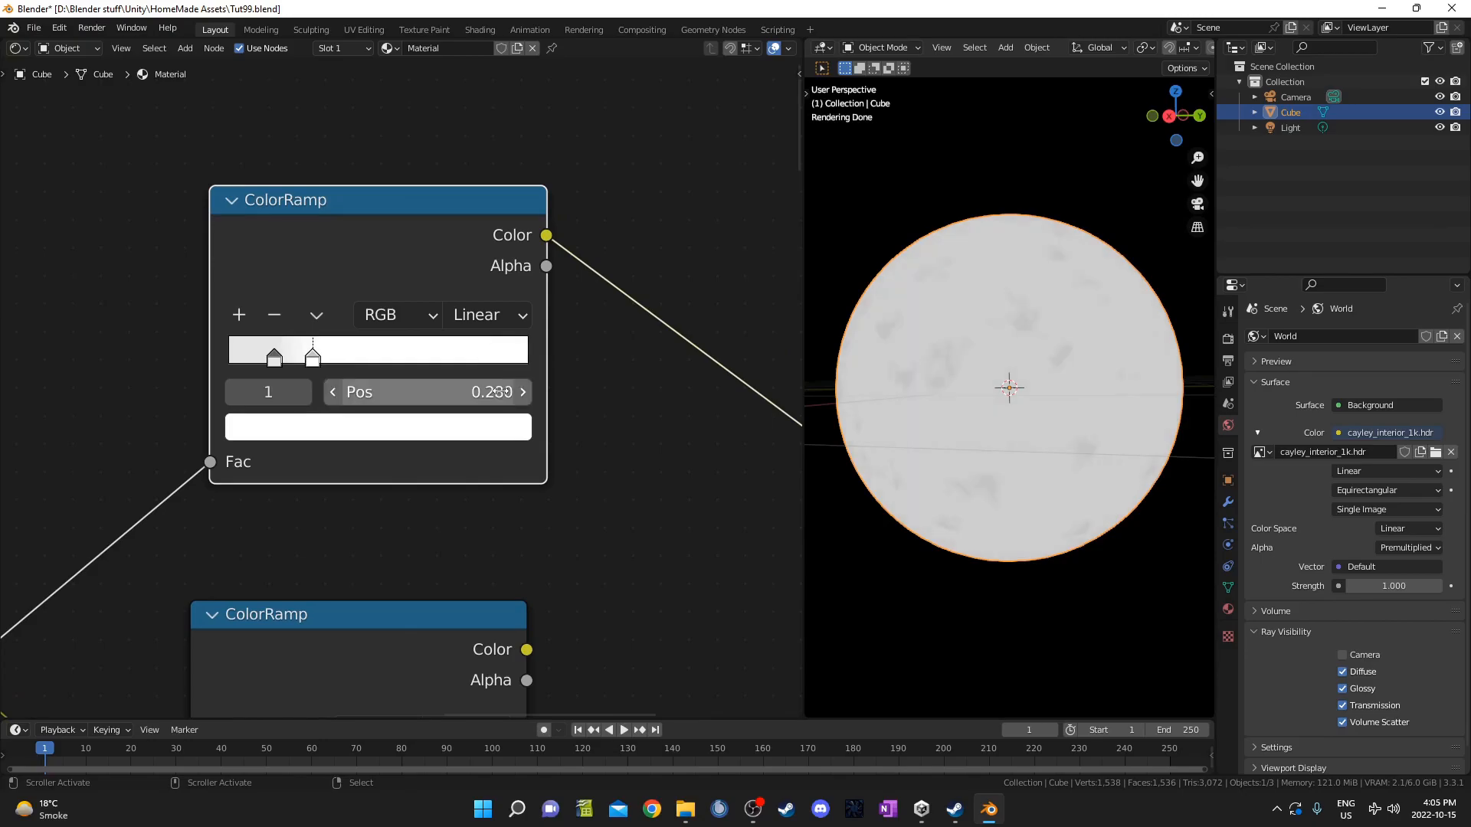
pyautogui.moveTo(998, 433); pyautogui.dragTo(1048, 446, button='middle')
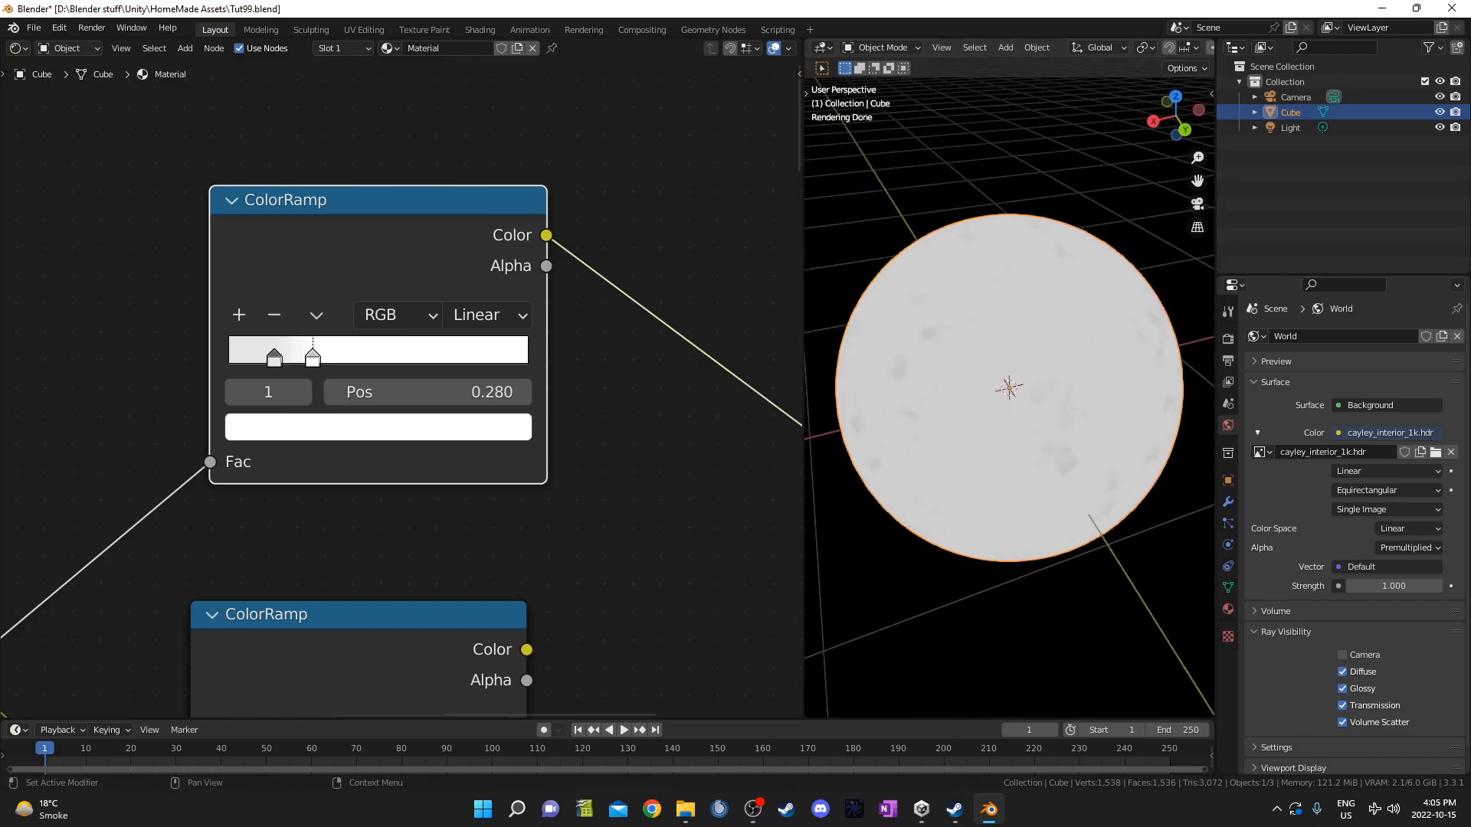
# Set the lower ColorRamp's interpolation to Constant and move its white stop to about 0.386.
pyautogui.moveTo(482, 690); pyautogui.dragTo(506, 383, button='middle')
pyautogui.click(499, 404)
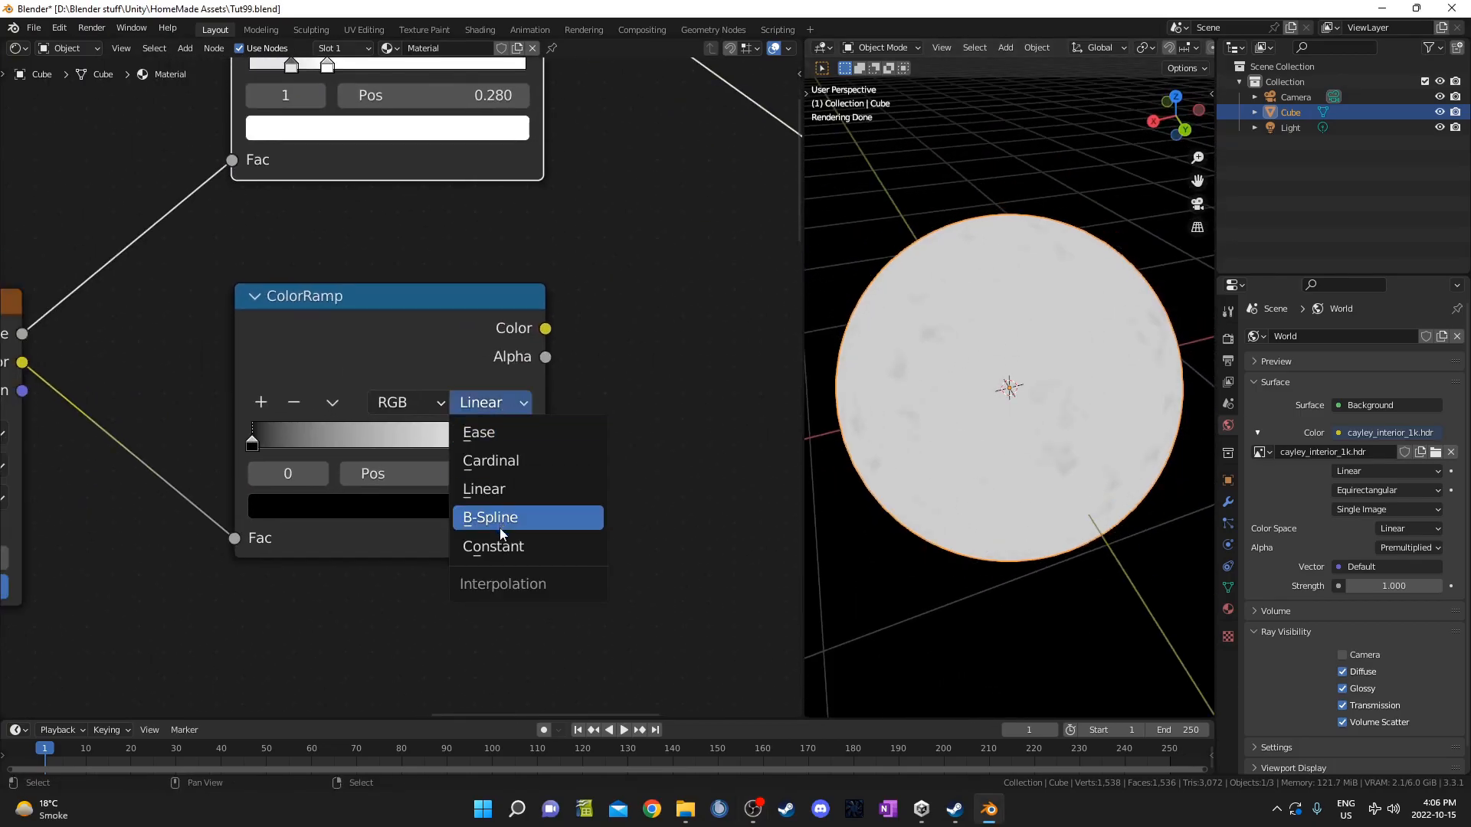
pyautogui.click(489, 546)
pyautogui.moveTo(530, 450); pyautogui.dragTo(359, 446)
pyautogui.moveTo(466, 460); pyautogui.dragTo(346, 568, button='middle')
pyautogui.scroll(-3, 346, 568)
# Preview the upper ColorRamp on the sphere and inspect the sphere from another angle.
pyautogui.moveTo(292, 176); pyautogui.dragTo(292, 181)
pyautogui.keyDown('ctrl'); pyautogui.keyDown('shift'); pyautogui.click(310, 161); pyautogui.keyUp('shift'); pyautogui.keyUp('ctrl')
pyautogui.moveTo(442, 313); pyautogui.dragTo(440, 244, button='middle')
pyautogui.moveTo(1034, 344); pyautogui.dragTo(1011, 406, button='middle')
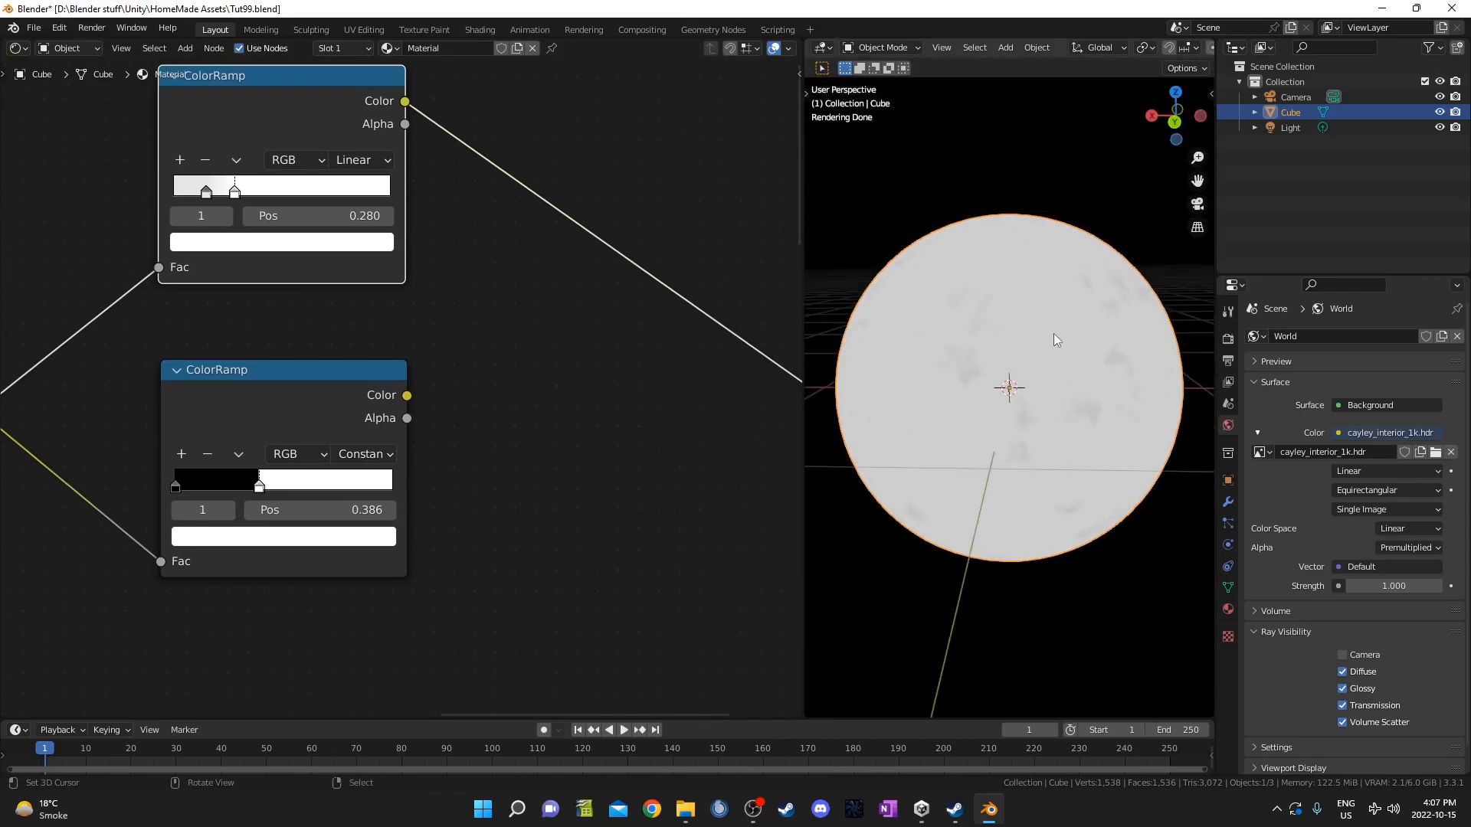
# Insert a MixRGB node on the link between the upper ColorRamp and the Material Output.
pyautogui.moveTo(726, 400); pyautogui.dragTo(687, 403, button='middle')
pyautogui.hotkey('shift', 'a')
pyautogui.write('mixr')
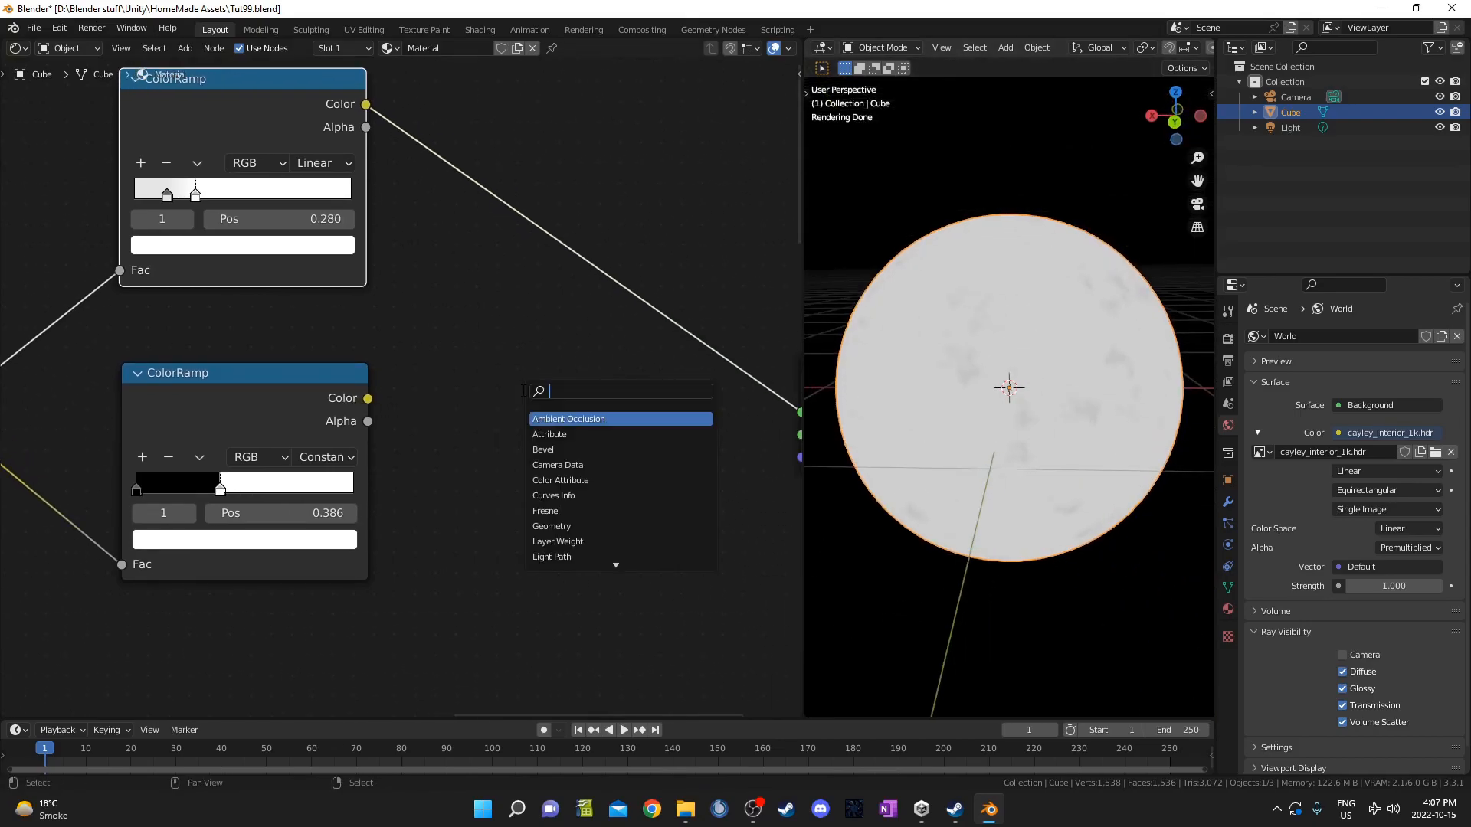
pyautogui.press('Return')
pyautogui.click(545, 236)
pyautogui.moveTo(540, 417); pyautogui.dragTo(522, 542, button='middle')
pyautogui.scroll(1, 542, 404)
pyautogui.scroll(-1, 482, 430)
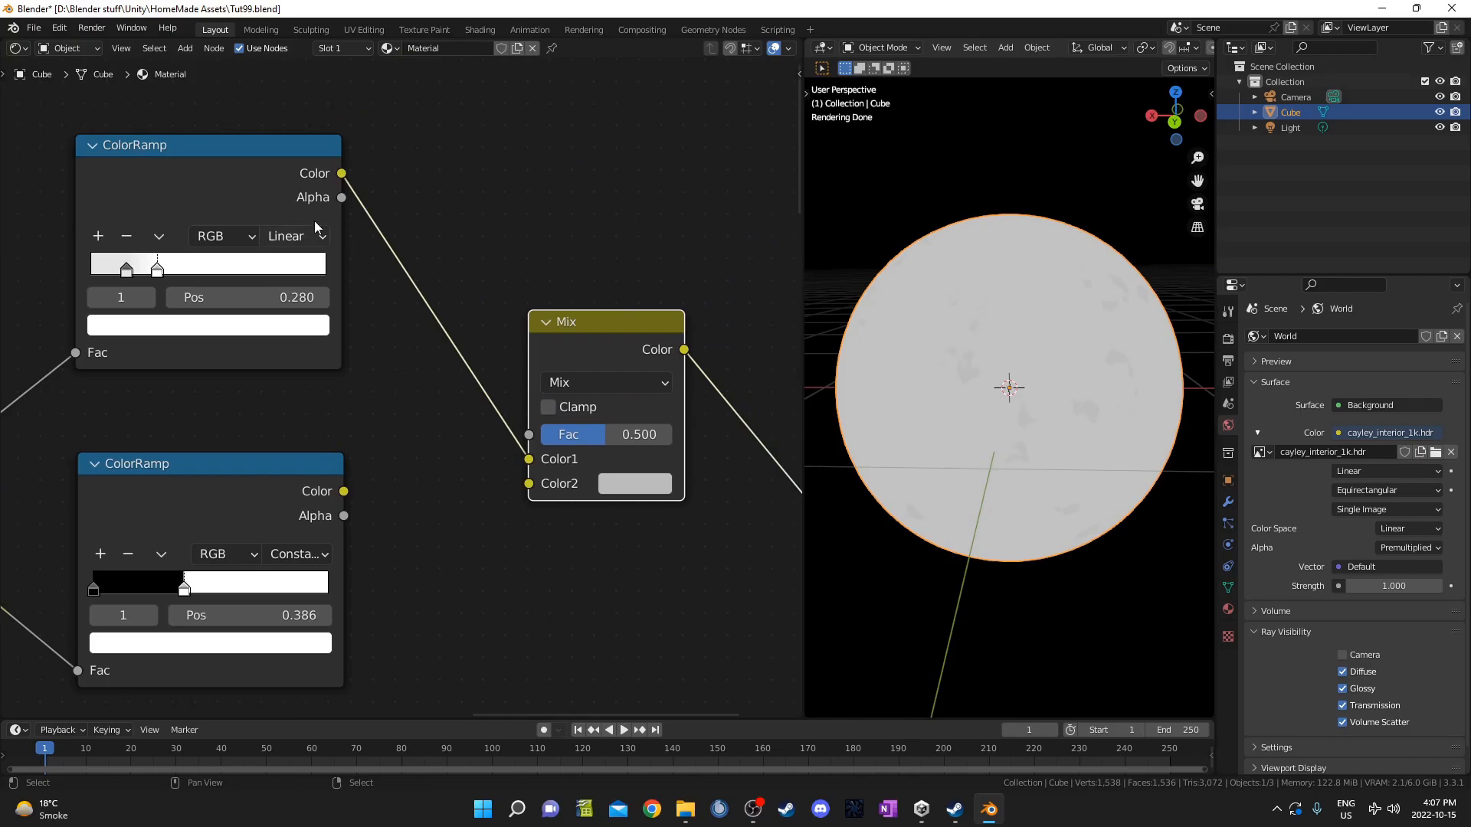
# Connect the lower ColorRamp's Color output to the Mix node's Fac and set the Mix node's Color2 to white.
pyautogui.moveTo(601, 487); pyautogui.dragTo(536, 428, button='middle')
pyautogui.moveTo(346, 429); pyautogui.dragTo(529, 374)
pyautogui.click(633, 416)
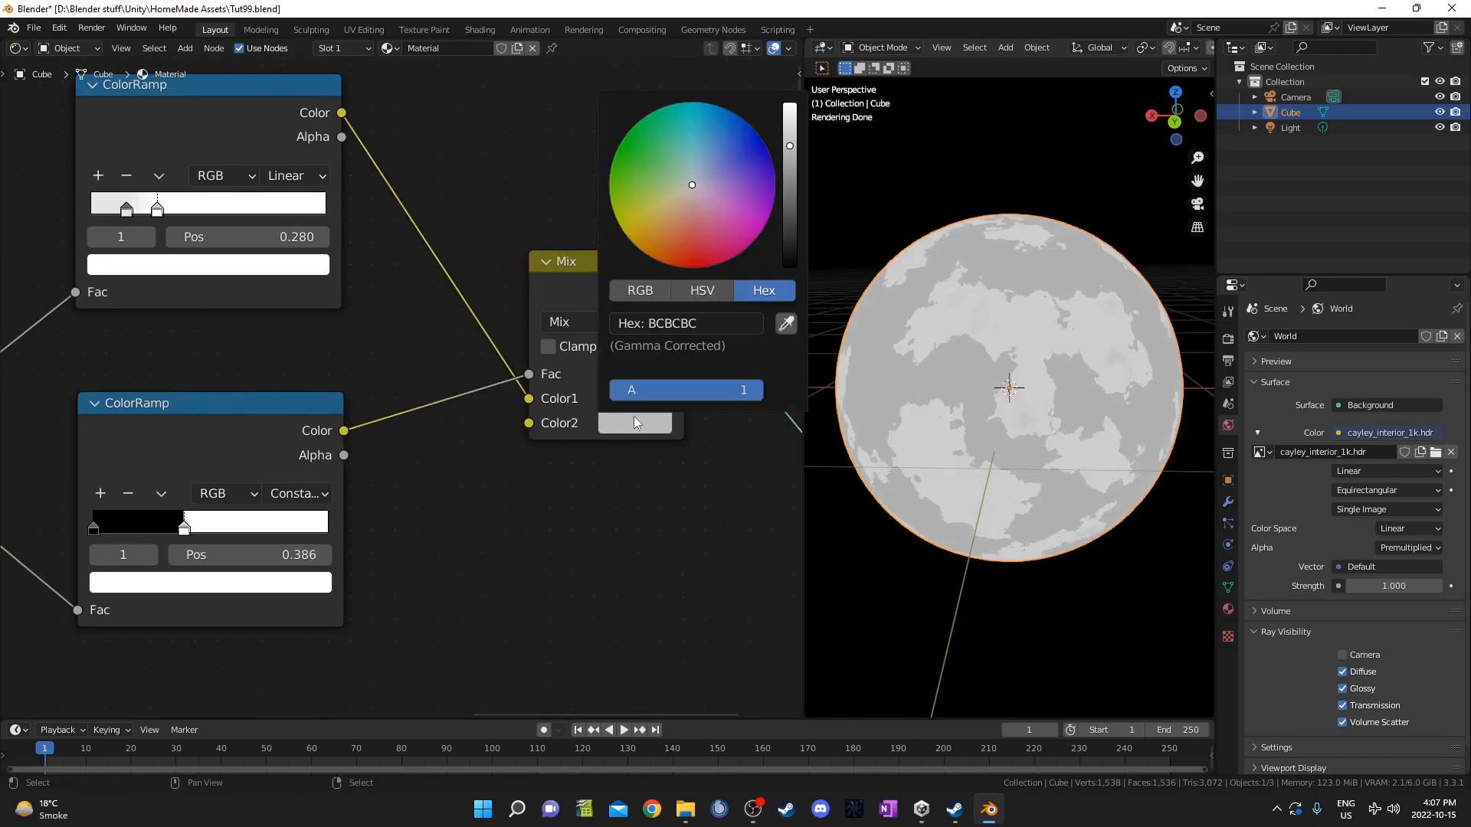
pyautogui.scroll(3, 715, 176)
pyautogui.moveTo(566, 444); pyautogui.dragTo(665, 399, button='middle')
# Set the position of the lower ColorRamp's white stop to 0.35 and inspect the sphere from another side.
pyautogui.moveTo(282, 482)
pyautogui.mouseDown()
pyautogui.moveTo(447, 486)
pyautogui.moveTo(206, 490)
pyautogui.moveTo(321, 490)
pyautogui.moveTo(300, 490)
pyautogui.mouseUp()
pyautogui.click(371, 506)
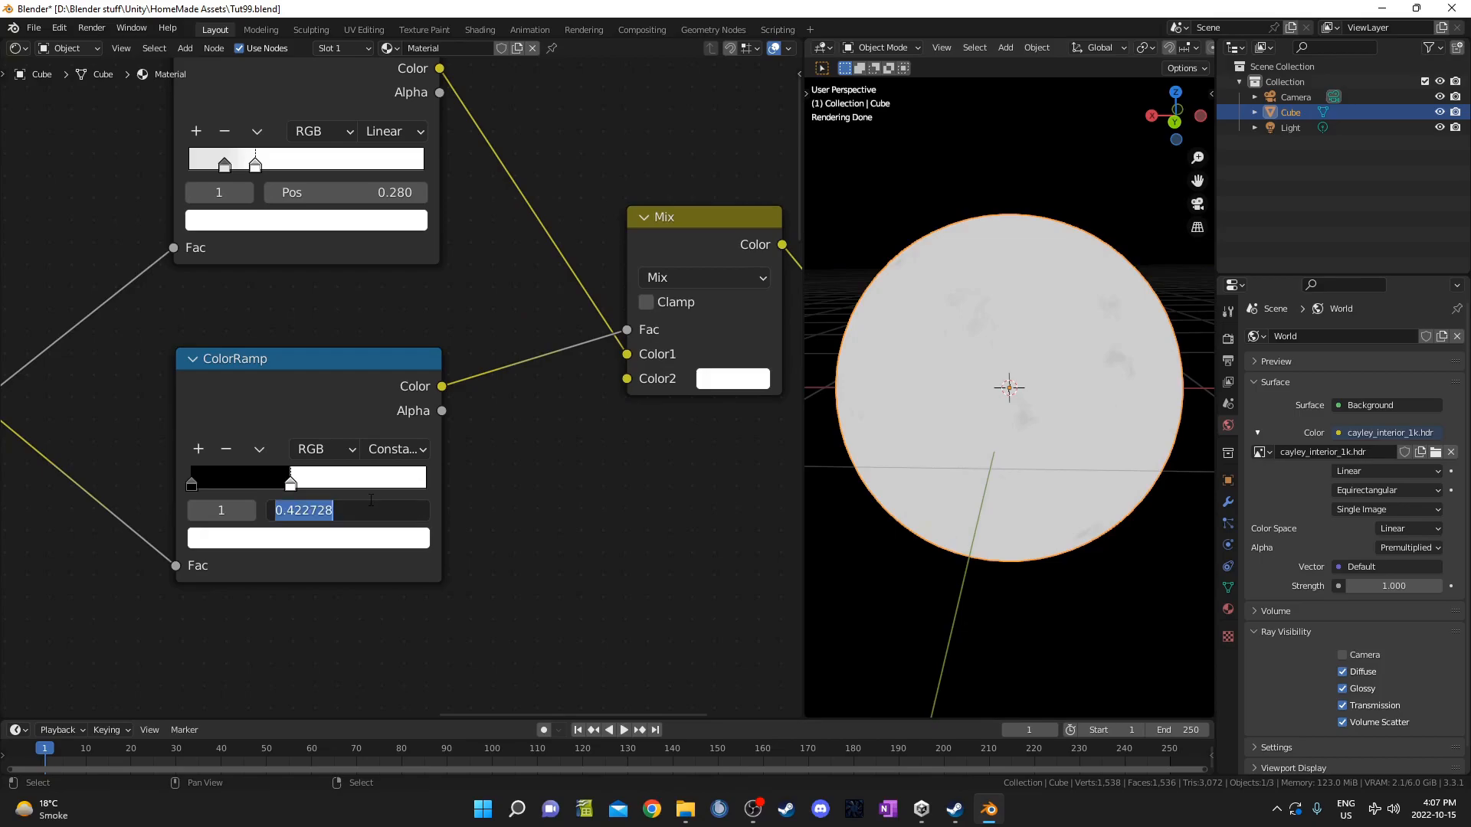
pyautogui.write('.35')
pyautogui.press('Return')
pyautogui.moveTo(952, 515); pyautogui.dragTo(821, 465, button='middle')
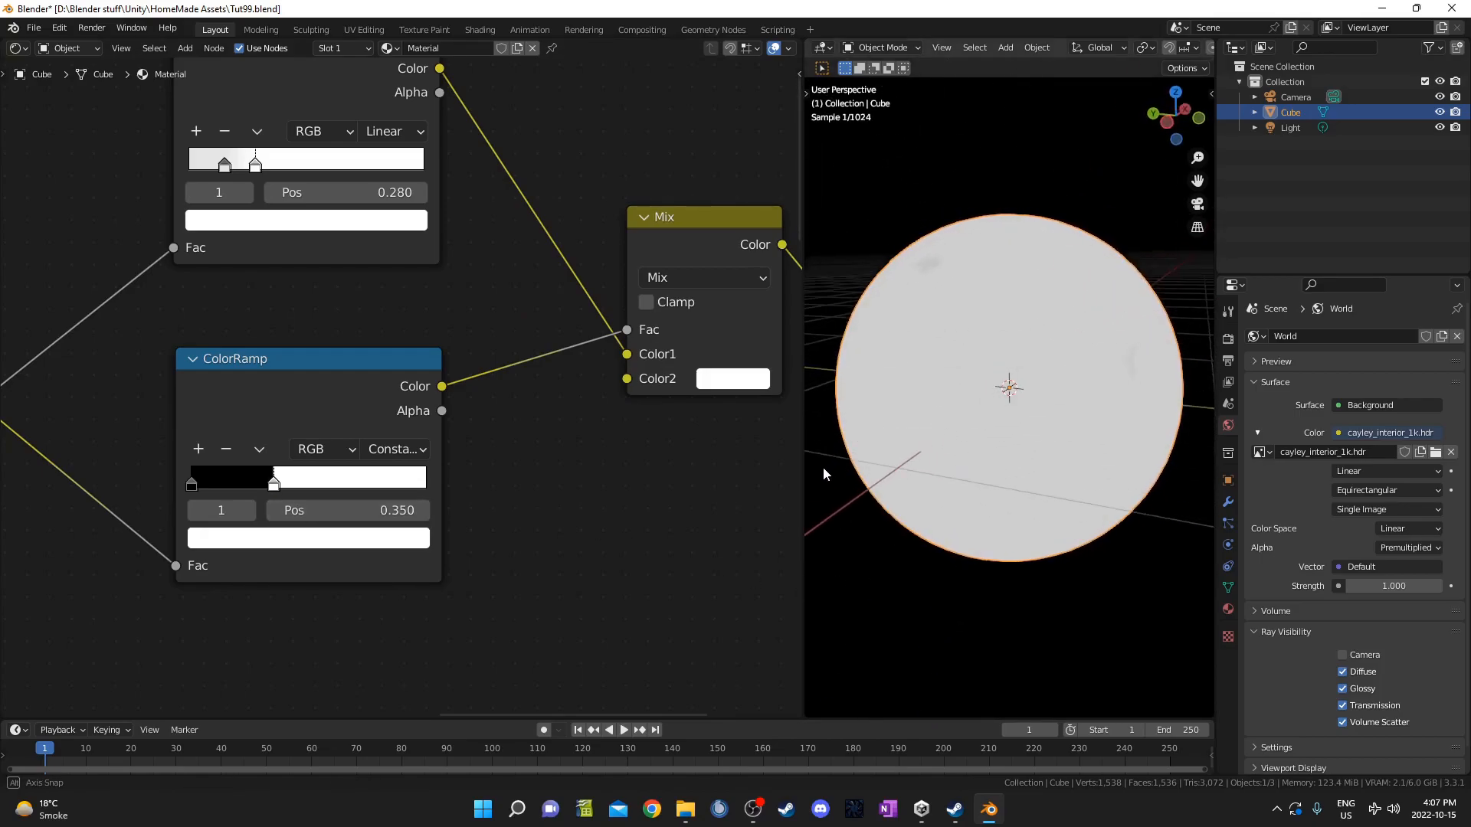
# Put the lower ColorRamp in its own frame and label the frame "Mask".
pyautogui.scroll(-3, 417, 459)
pyautogui.moveTo(317, 527); pyautogui.dragTo(528, 305)
pyautogui.hotkey('ctrl', 'j')
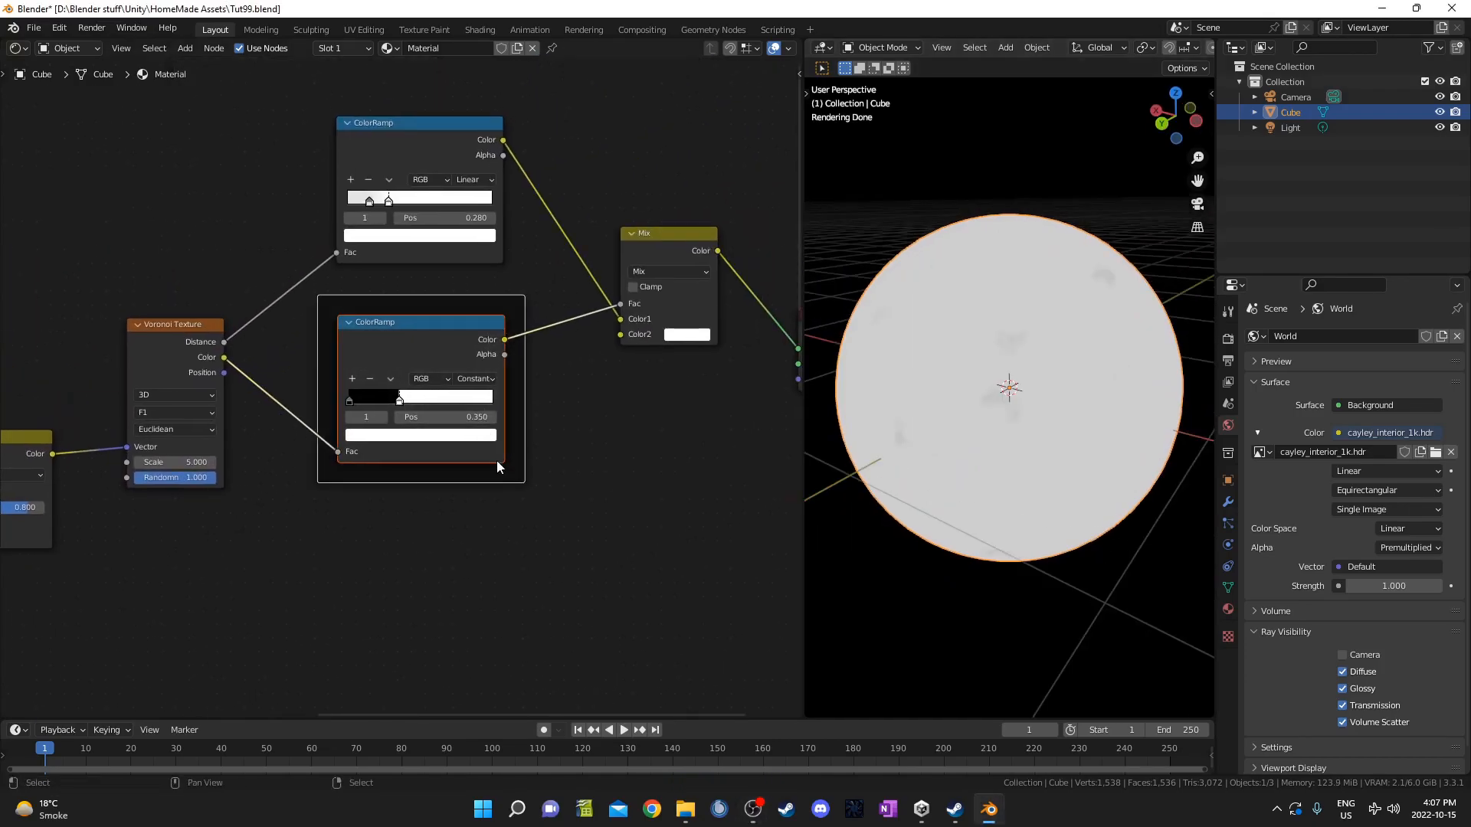
pyautogui.click(483, 476)
pyautogui.press('F2')
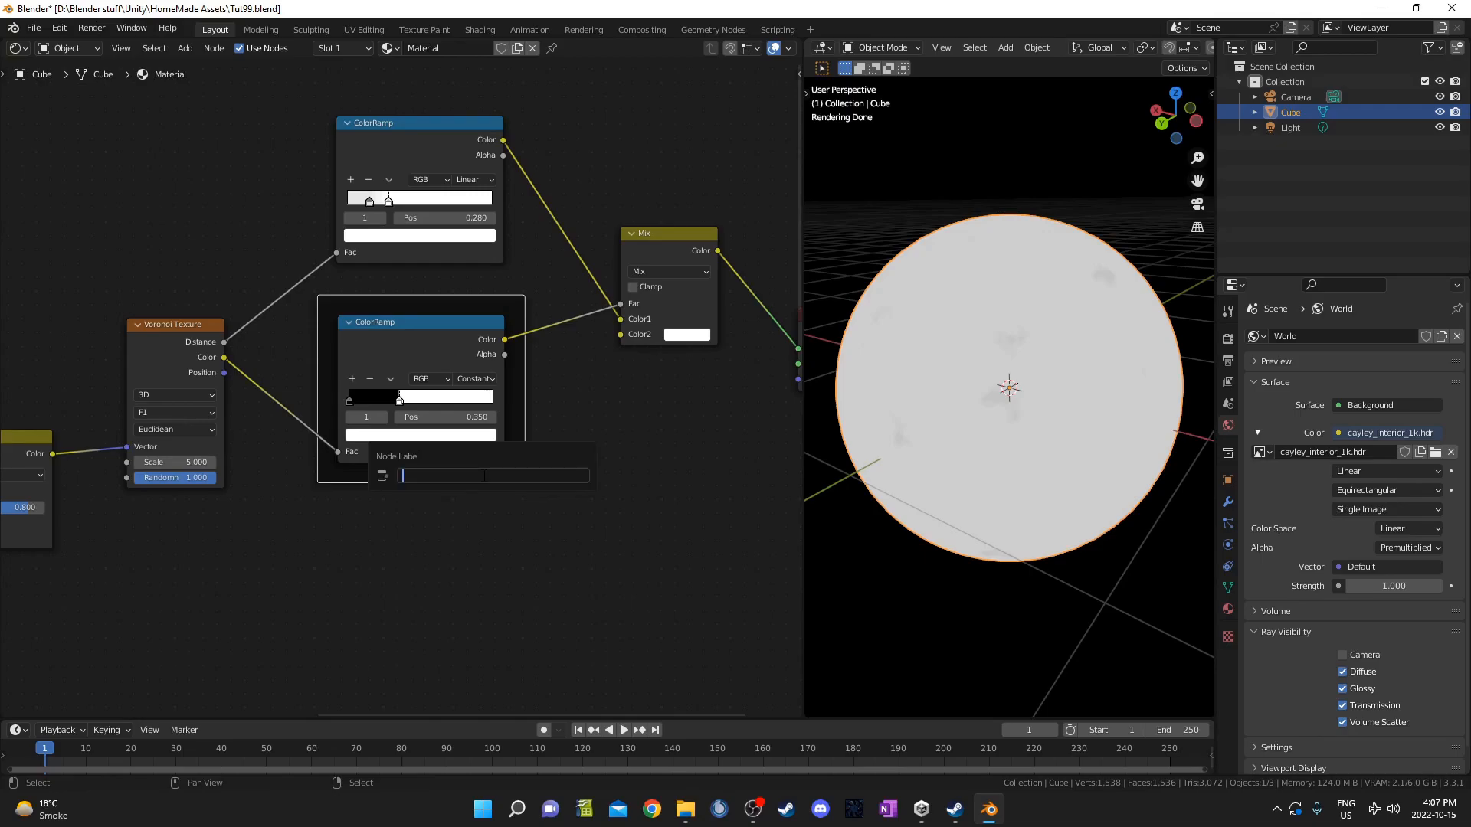
pyautogui.write('Mask')
pyautogui.press('Return')
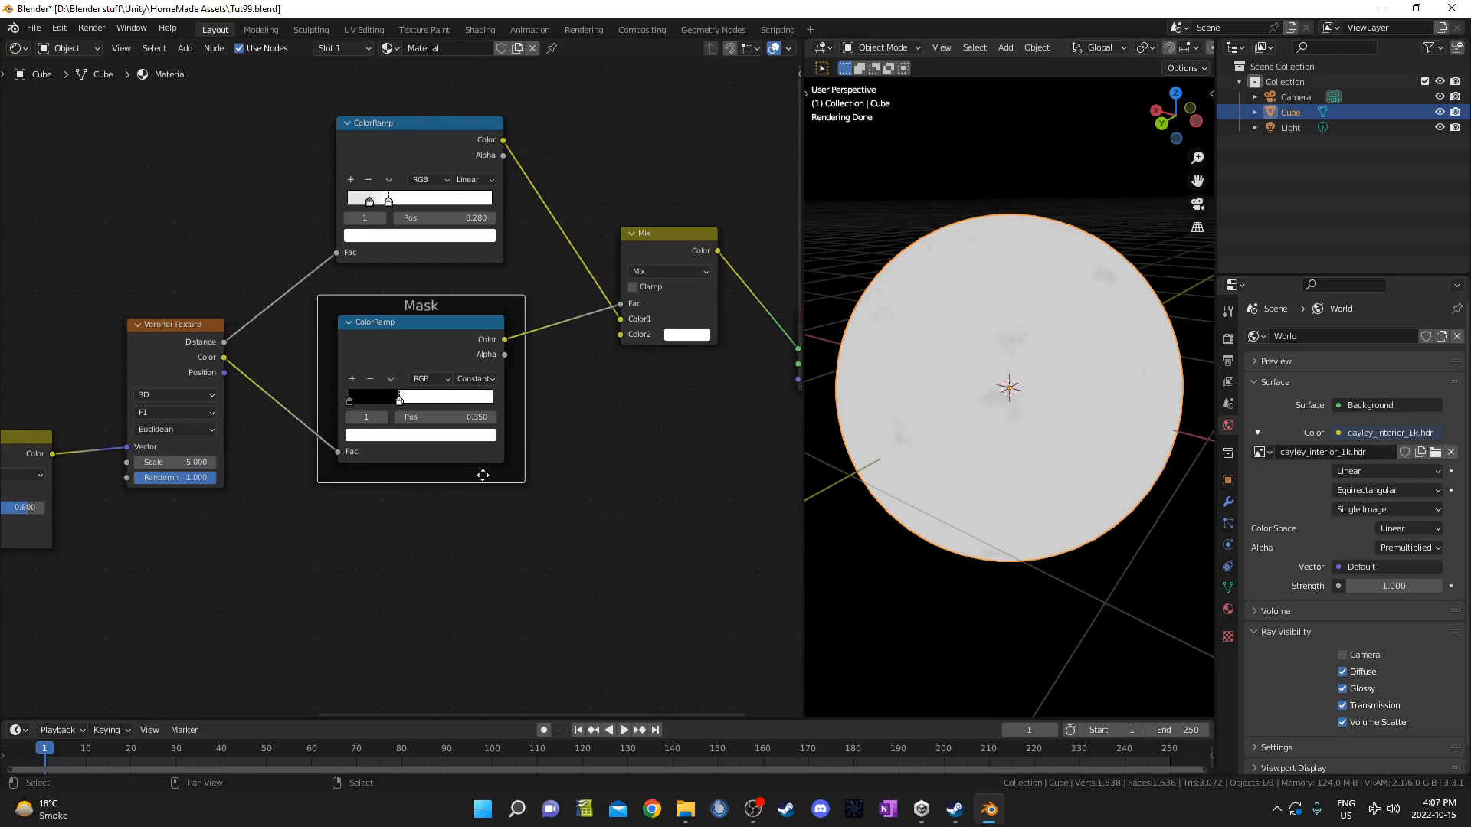
# Frame the nodes from the Noise Texture through the final Mix node and label the frame "Small shapes".
pyautogui.scroll(-6, 387, 540)
pyautogui.moveTo(189, 238); pyautogui.dragTo(576, 536)
pyautogui.hotkey('ctrl', 'j')
pyautogui.click(555, 427)
pyautogui.press('F2')
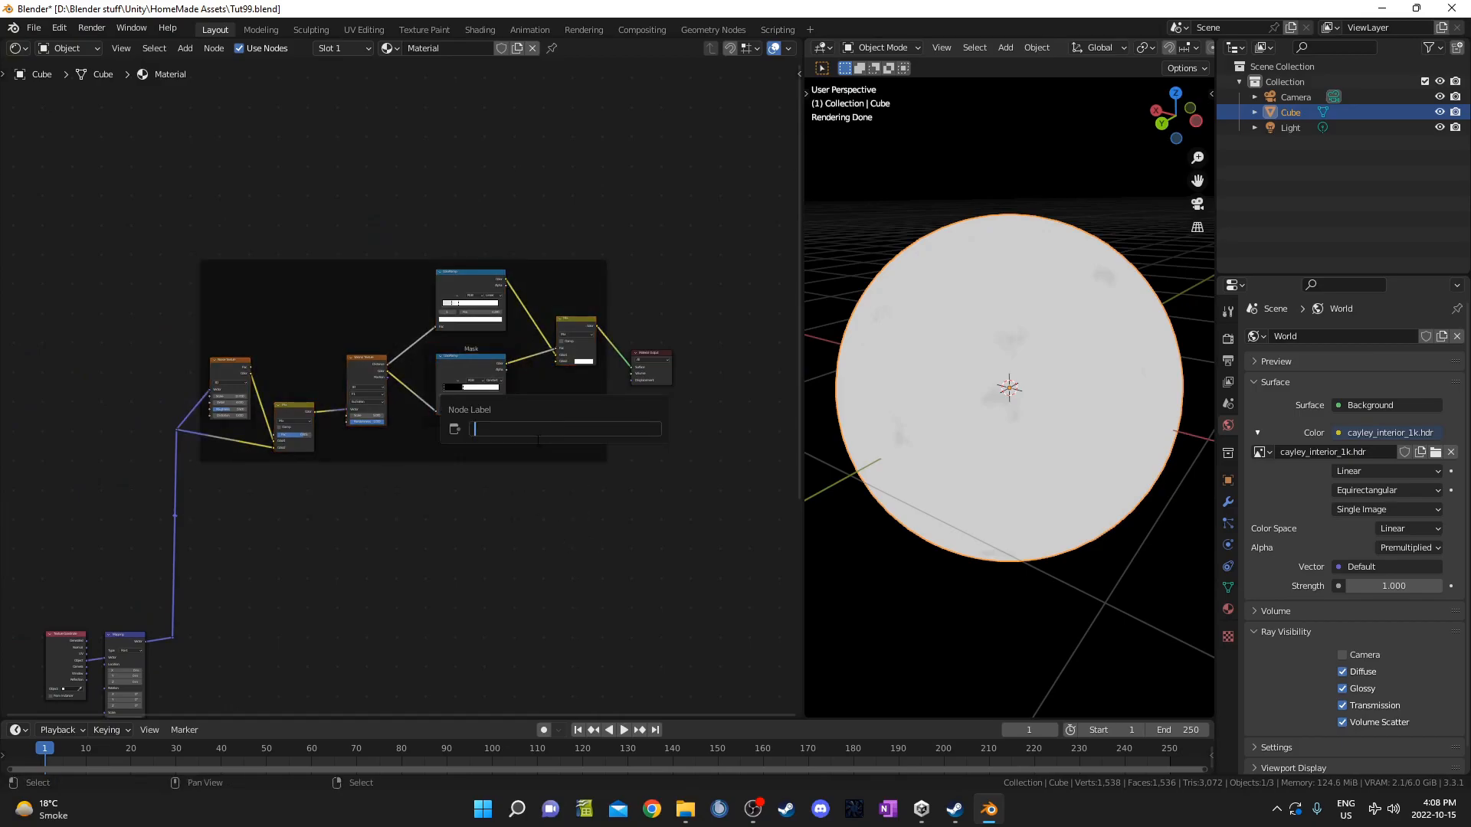
pyautogui.write('Small shapes')
pyautogui.press('Return')
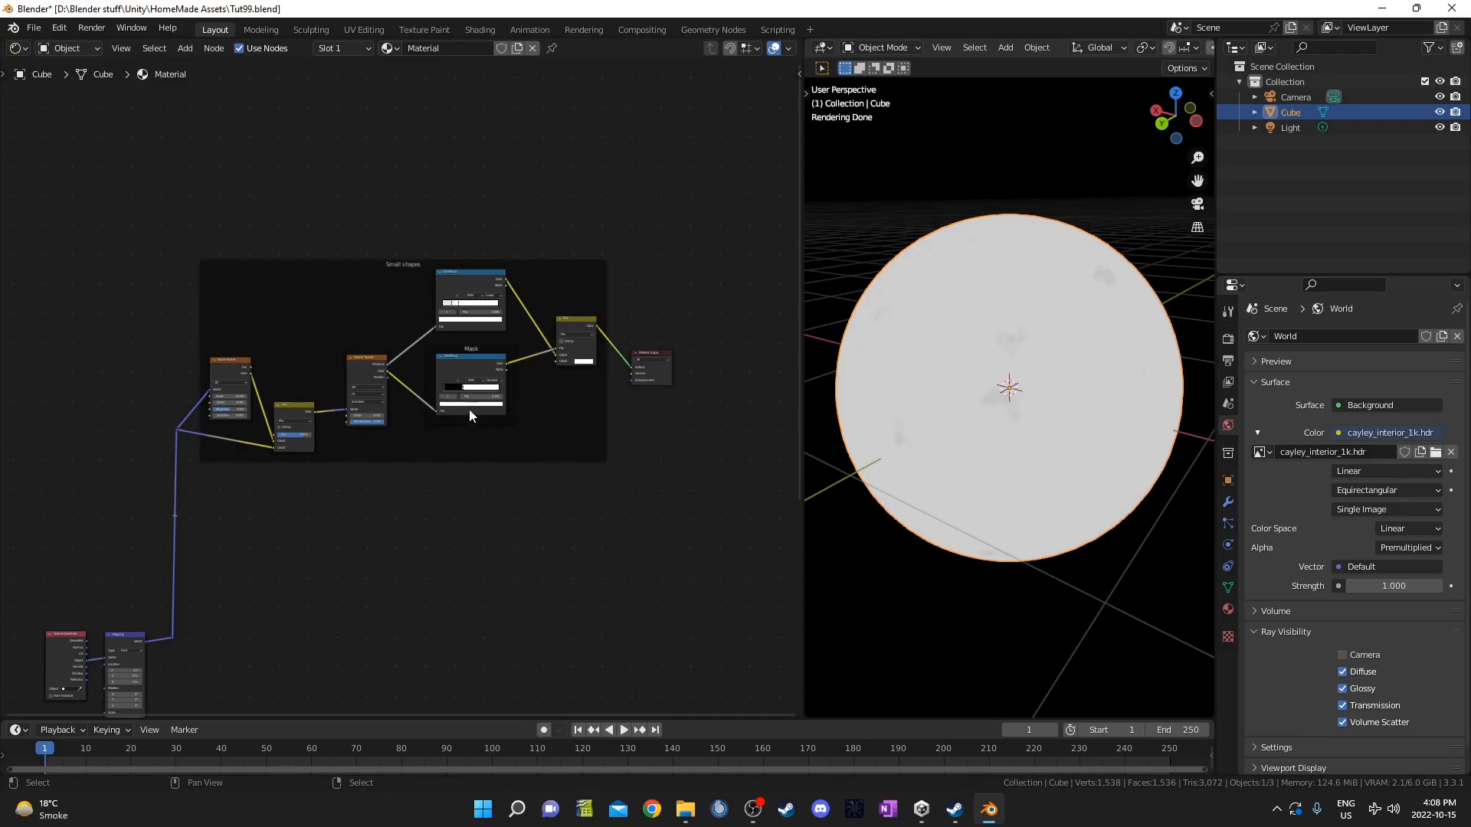
# Enable a custom color for the Mask frame so it stands out in light gray.
pyautogui.press('KP_Decimal')
pyautogui.click(477, 493)
pyautogui.moveTo(492, 534); pyautogui.dragTo(507, 531, button='middle')
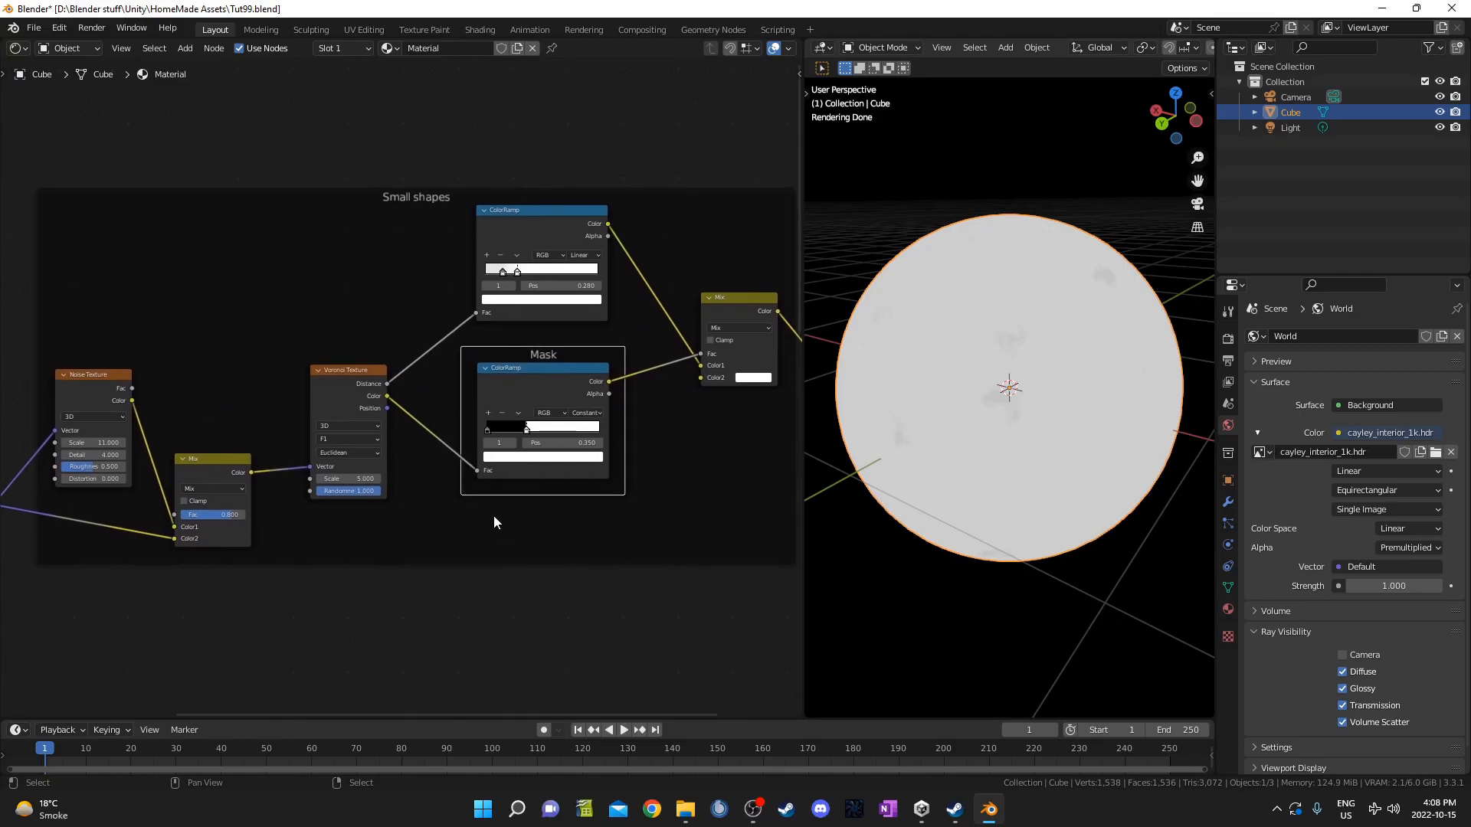
pyautogui.press('n')
pyautogui.moveTo(412, 508); pyautogui.dragTo(380, 462, button='middle')
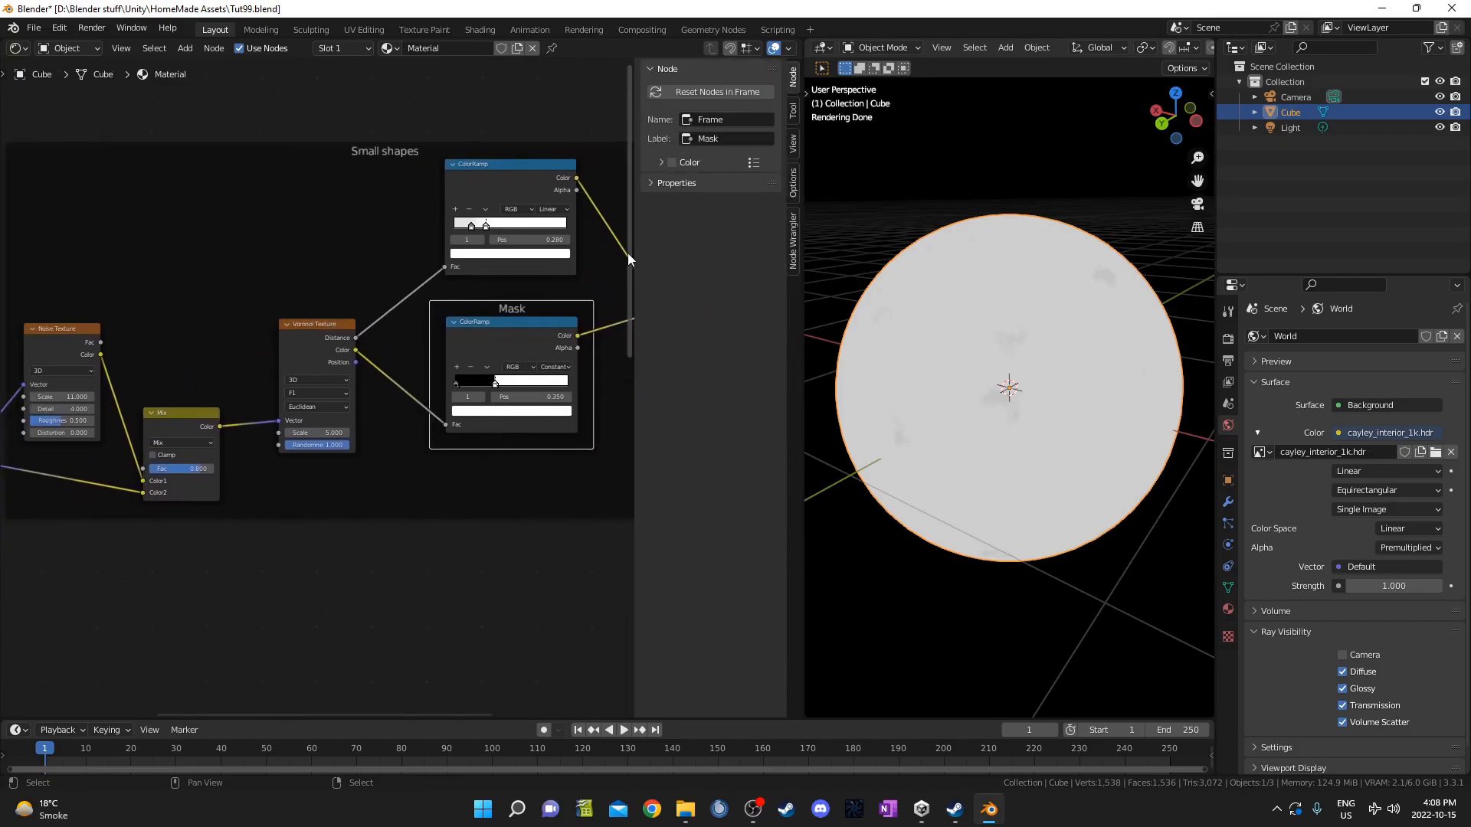
pyautogui.click(673, 163)
pyautogui.click(660, 161)
pyautogui.scroll(-3, 398, 568)
pyautogui.moveTo(430, 569); pyautogui.dragTo(413, 511, button='middle')
pyautogui.scroll(2, 430, 473)
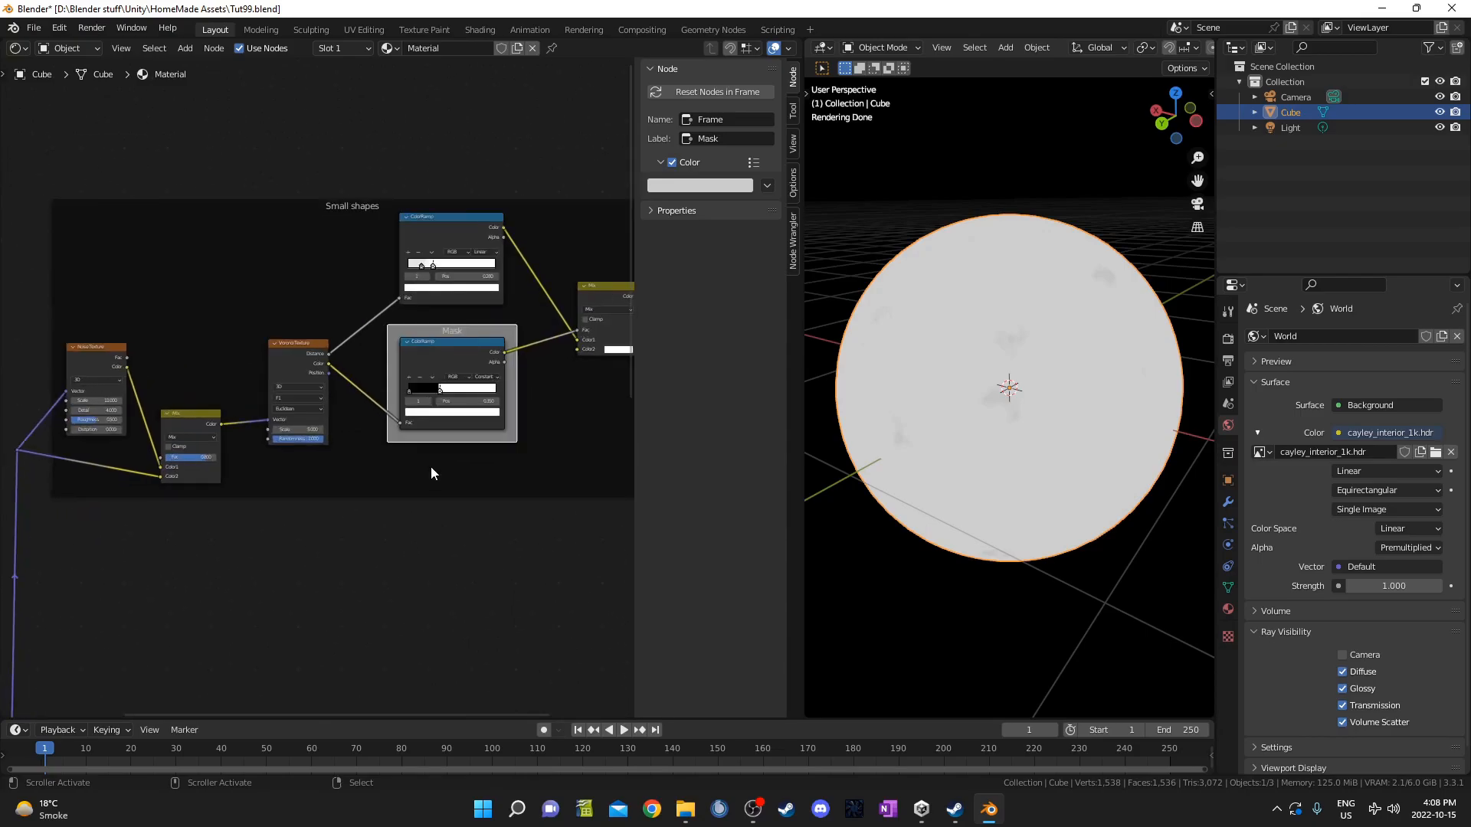
# Select the Small shapes frame and examine its properties and contents.
pyautogui.click(370, 483)
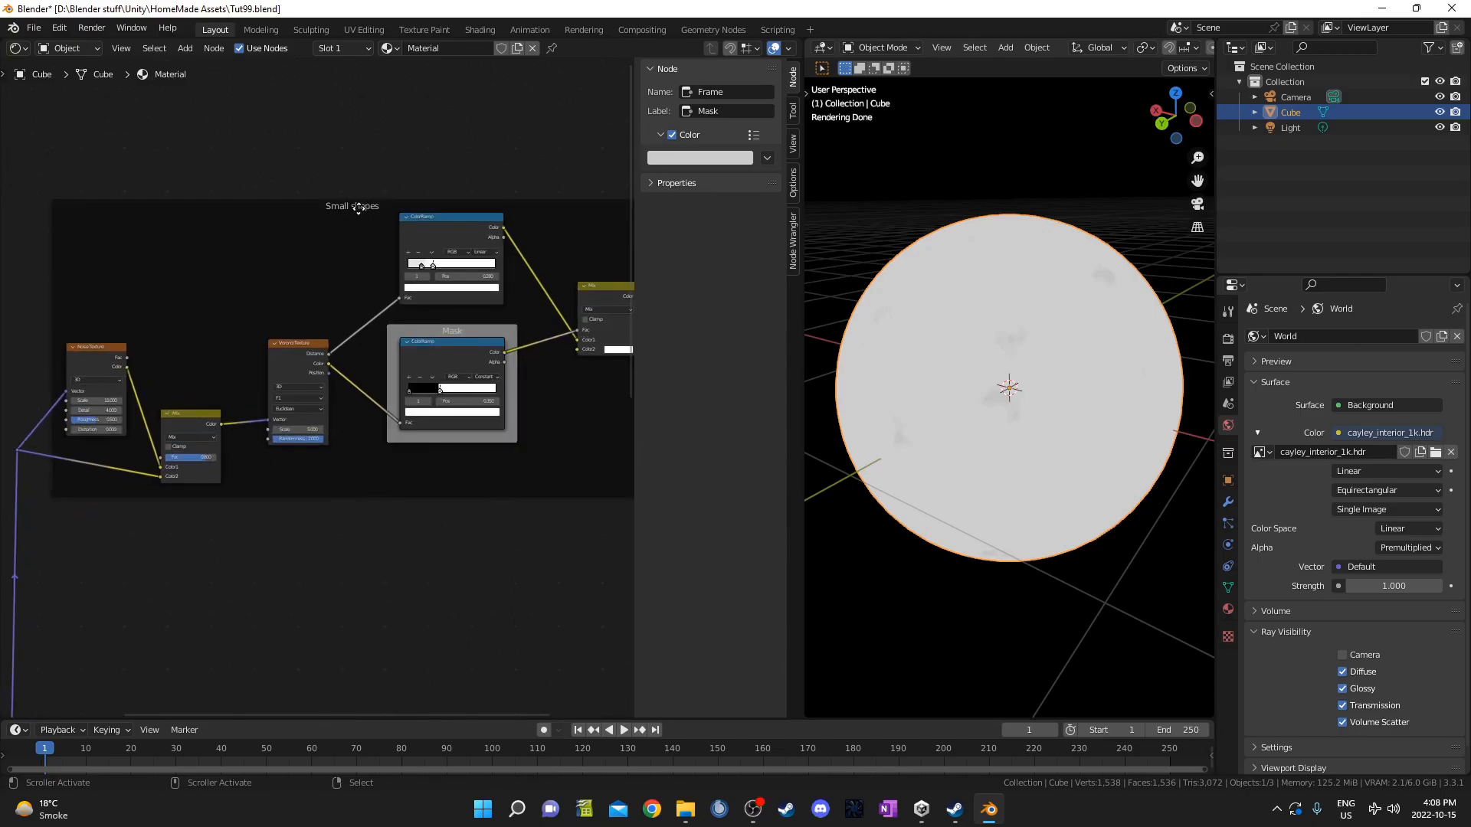
pyautogui.scroll(-4, 259, 403)
pyautogui.moveTo(276, 340); pyautogui.dragTo(239, 350, button='middle')
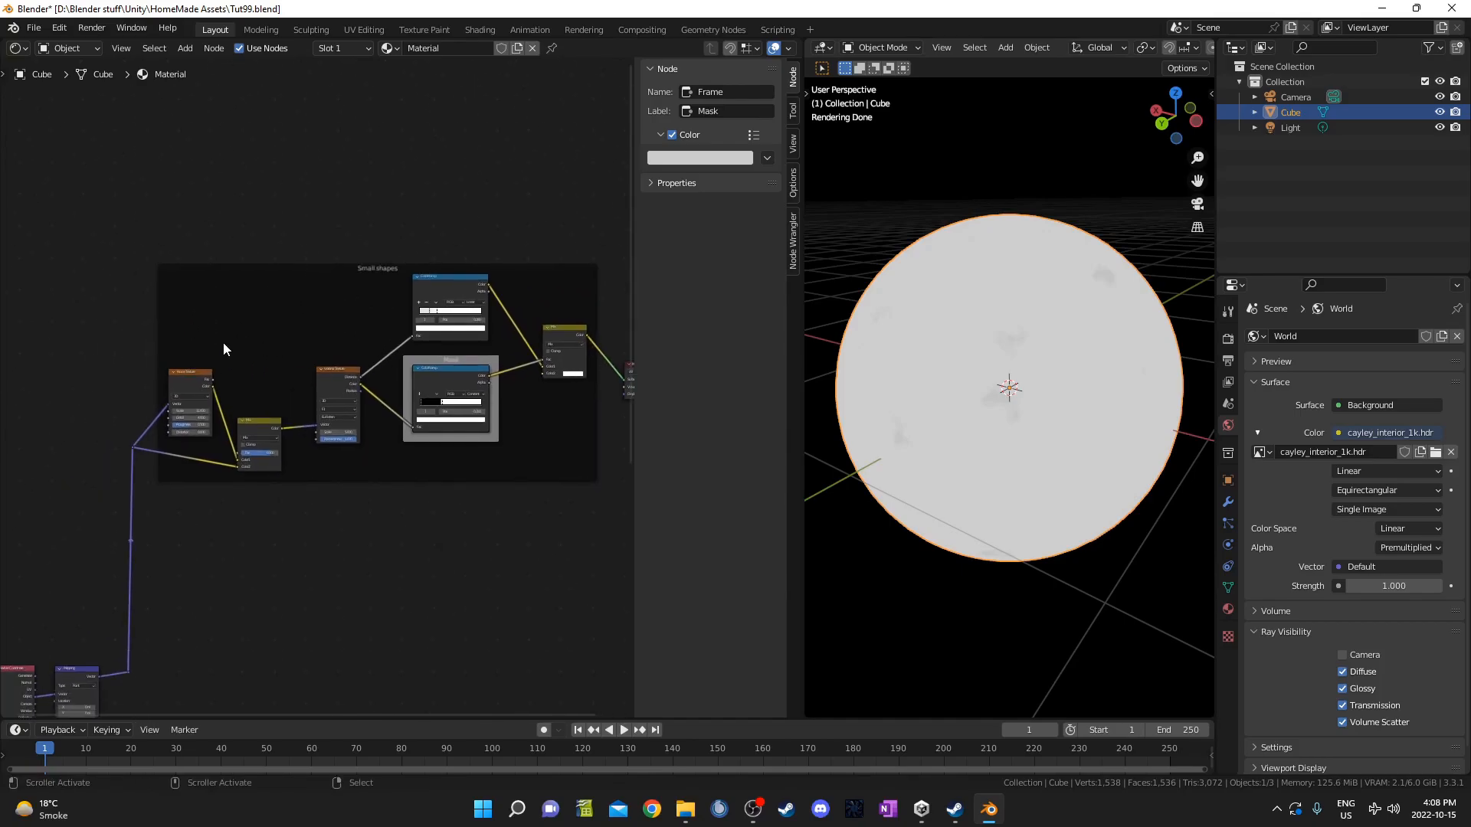
pyautogui.moveTo(123, 319); pyautogui.dragTo(233, 354)
pyautogui.moveTo(288, 342); pyautogui.dragTo(247, 376, button='middle')
pyautogui.click(247, 374)
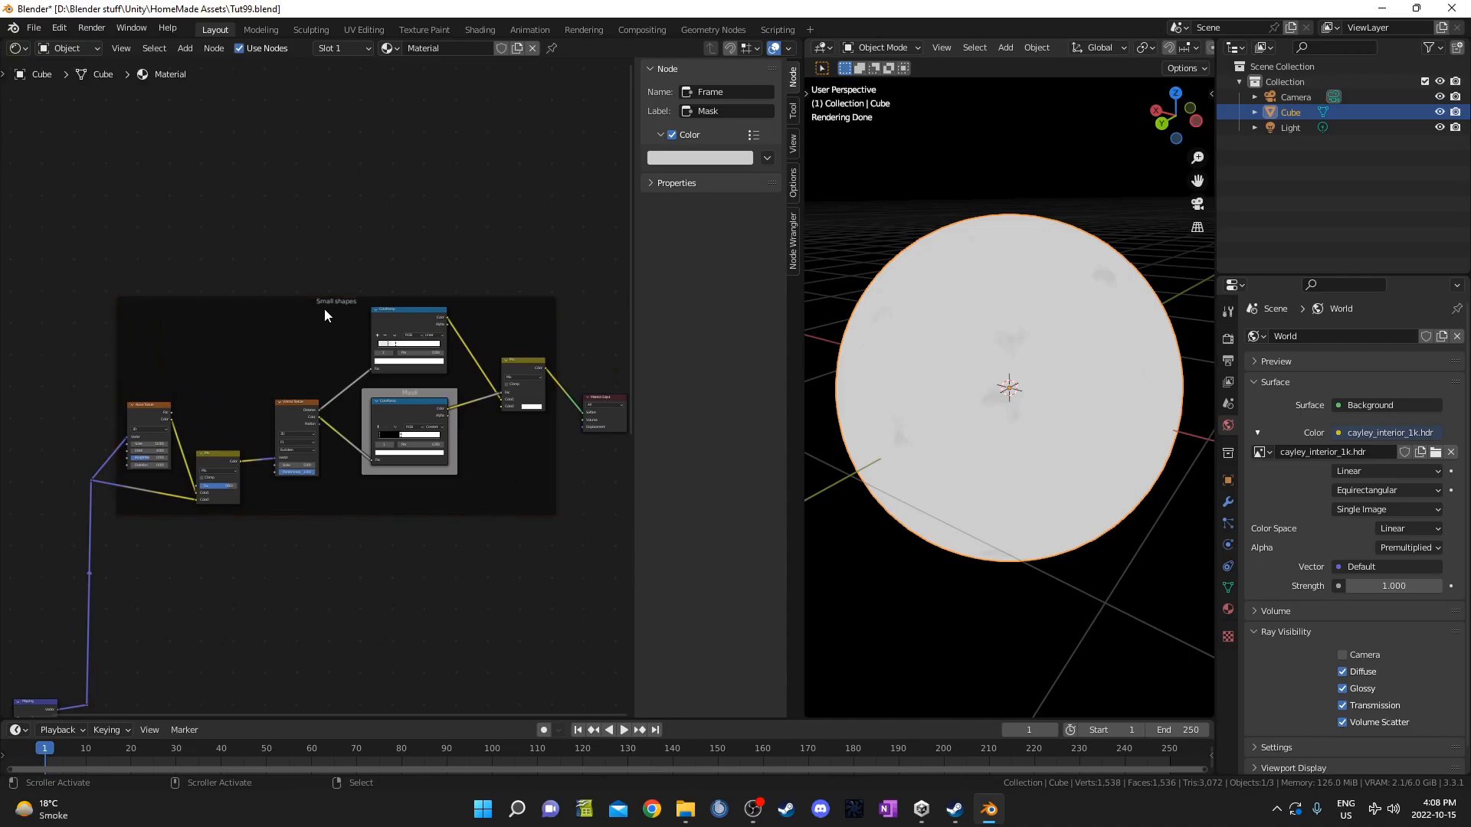
pyautogui.click(331, 302)
pyautogui.scroll(4, 322, 374)
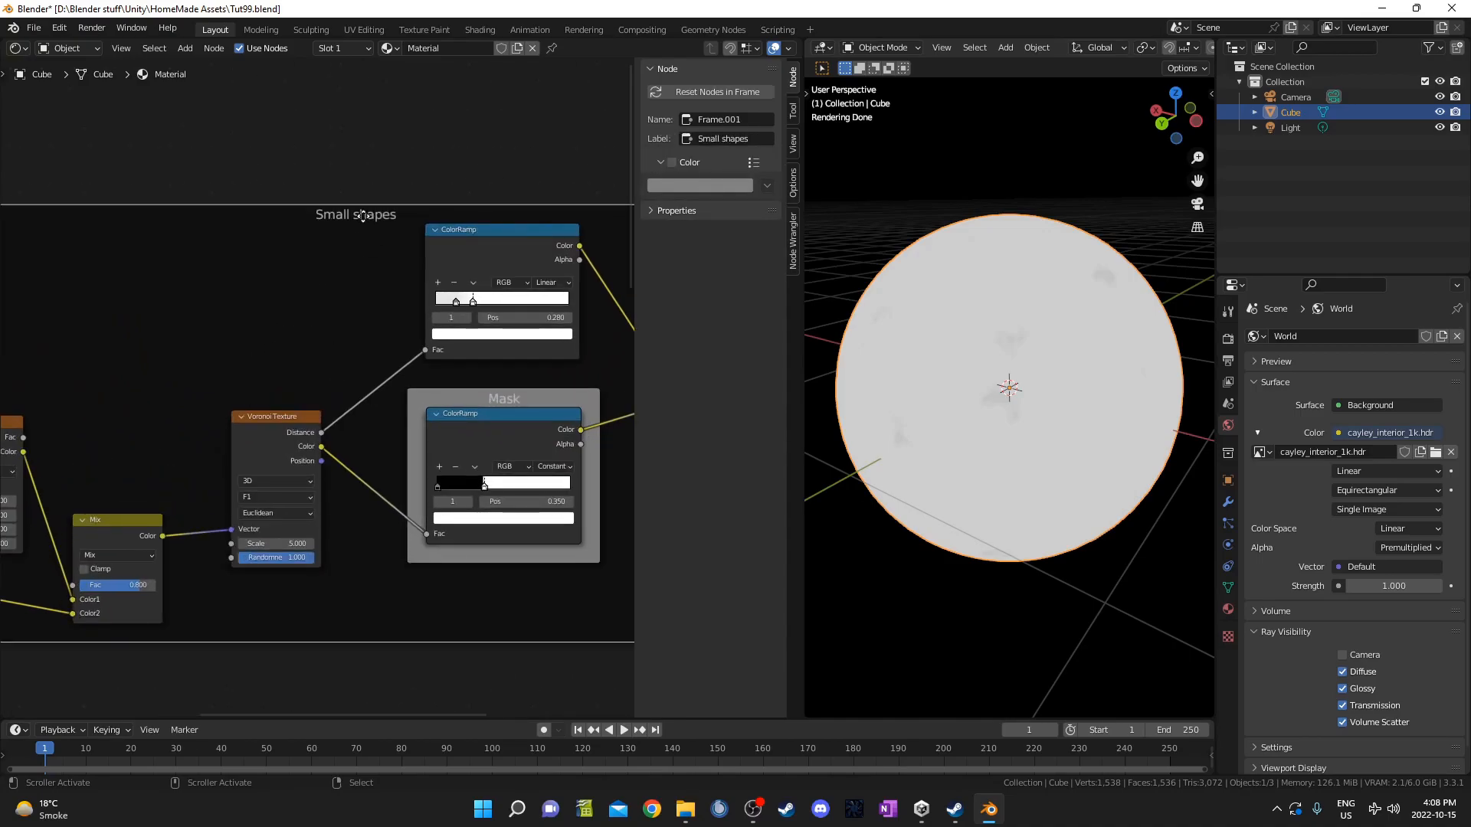
pyautogui.scroll(-2, 199, 239)
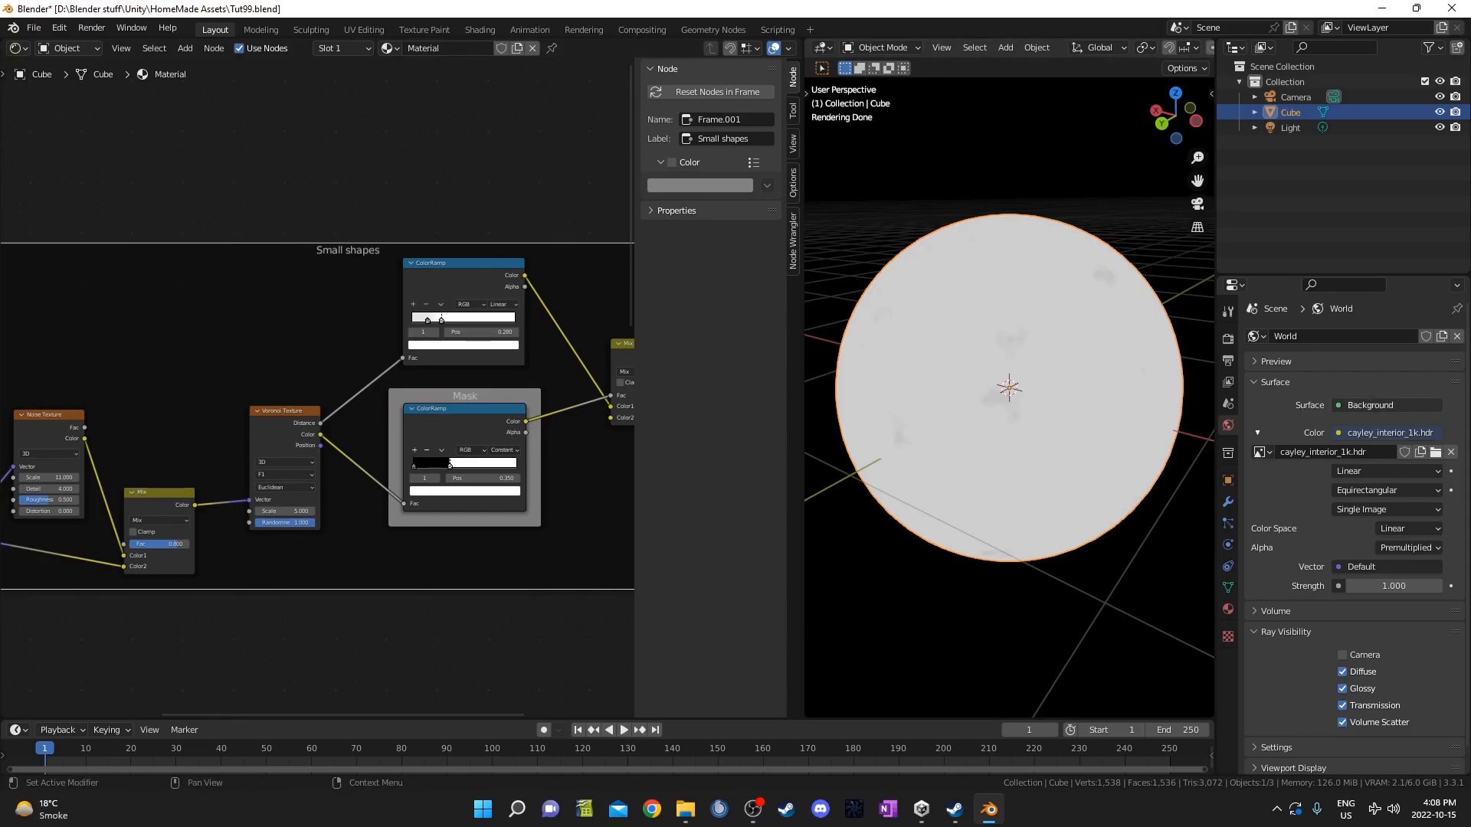
# Add a reroute on the Mapping node's vector link below the Small shapes frame and preview it on the sphere.
pyautogui.moveTo(288, 449); pyautogui.dragTo(302, 449, button='middle')
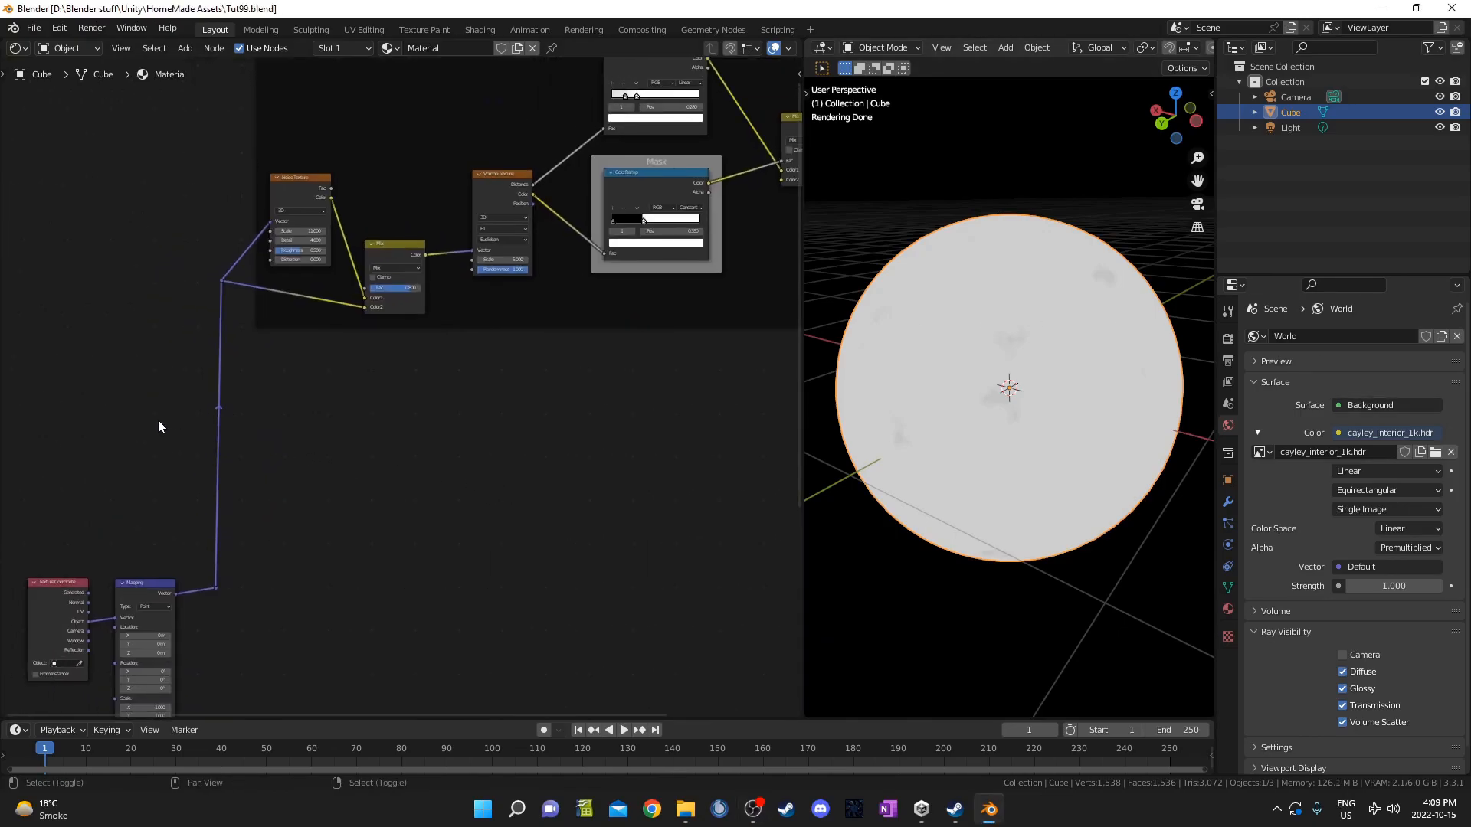
pyautogui.keyDown('shift'); pyautogui.moveTo(158, 420); pyautogui.dragTo(265, 479, button='right'); pyautogui.keyUp('shift')
pyautogui.scroll(1, 297, 530)
pyautogui.scroll(1, 297, 530)
pyautogui.moveTo(298, 532); pyautogui.dragTo(342, 453, button='middle')
pyautogui.keyDown('ctrl'); pyautogui.keyDown('shift'); pyautogui.click(215, 383); pyautogui.keyUp('shift'); pyautogui.keyUp('ctrl')
pyautogui.scroll(-8, 412, 458)
pyautogui.scroll(-1, 617, 425)
# Move the Material Output node down toward the level of the new reroute.
pyautogui.moveTo(617, 425); pyautogui.dragTo(551, 415, button='middle')
pyautogui.moveTo(697, 93); pyautogui.dragTo(752, 277)
pyautogui.press('g')
pyautogui.click(788, 439)
# Insert a Noise Texture on the link from the new reroute to the Material Output.
pyautogui.scroll(4, 368, 433)
pyautogui.moveTo(308, 464); pyautogui.dragTo(432, 475, button='middle')
pyautogui.scroll(8, 484, 439)
pyautogui.hotkey('shift', 'a')
pyautogui.click(434, 474)
pyautogui.write('no')
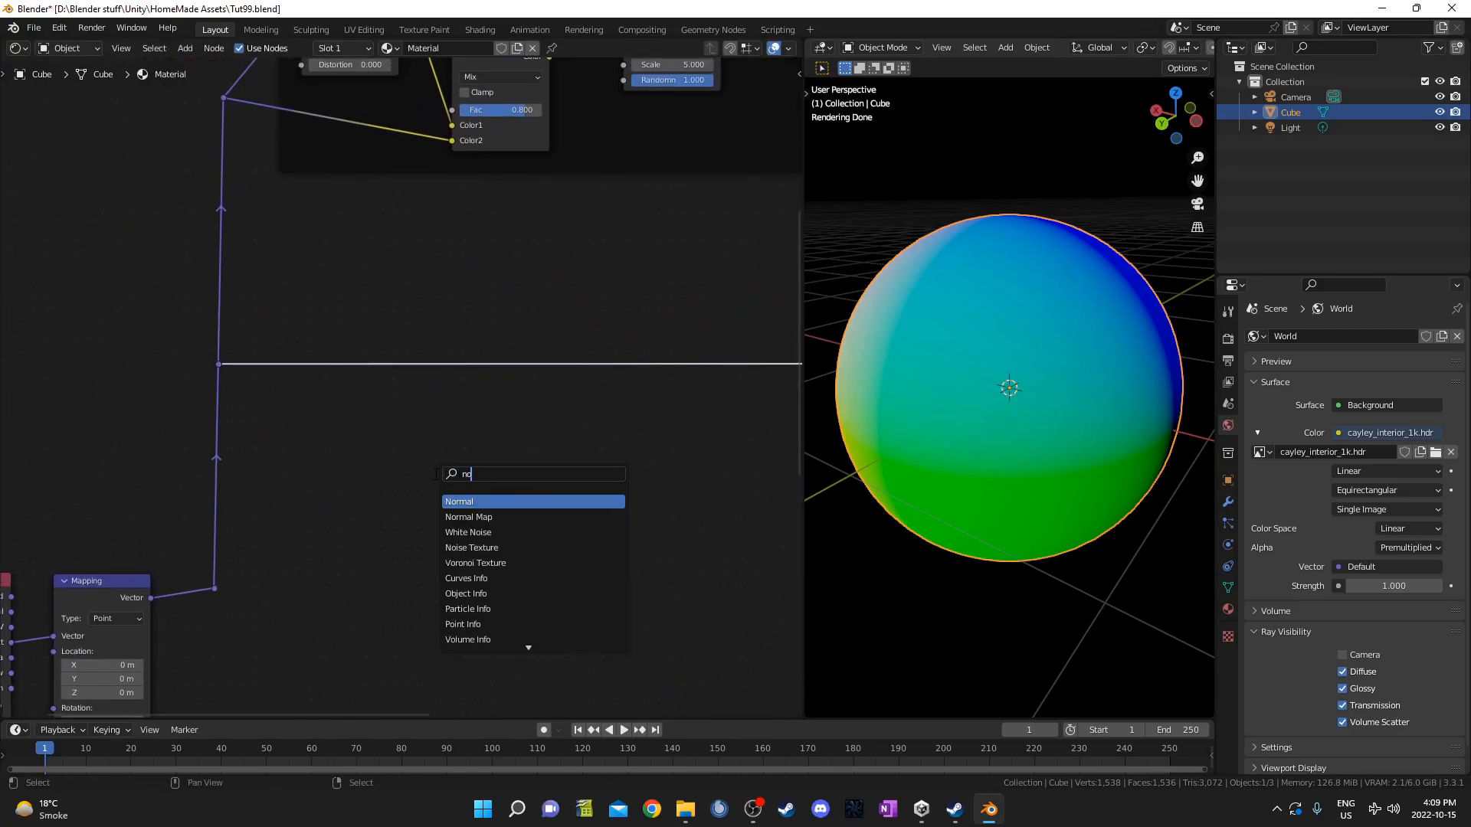
pyautogui.write('iuse')
pyautogui.press('BackSpace')
pyautogui.press('BackSpace')
pyautogui.press('BackSpace')
pyautogui.write('ise')
pyautogui.press('Return')
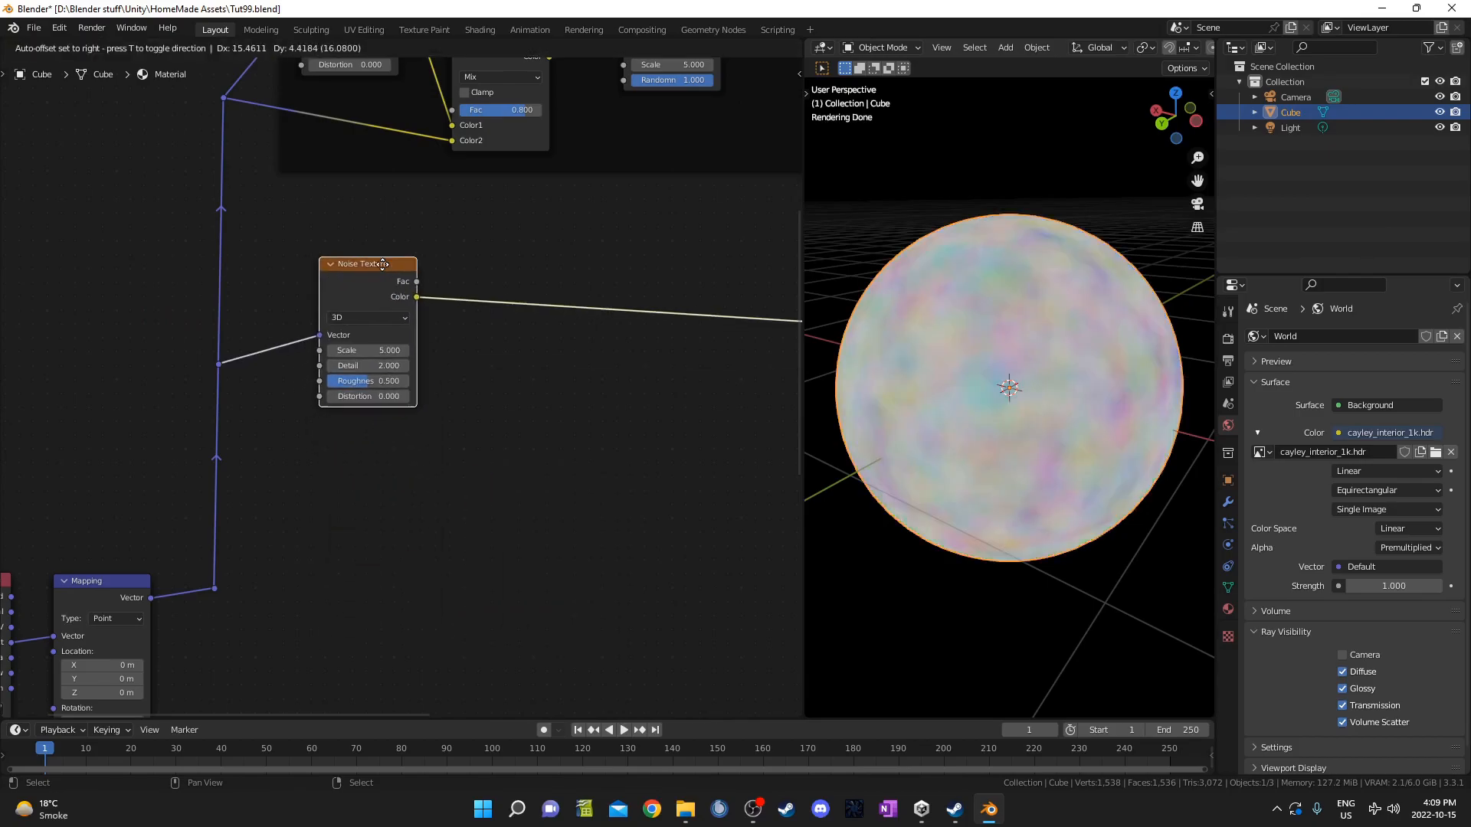
pyautogui.click(451, 217)
# Move the new Noise Texture farther from the reroute and add a second reroute on its incoming vector link.
pyautogui.moveTo(505, 242); pyautogui.dragTo(628, 213)
pyautogui.moveTo(299, 292); pyautogui.dragTo(370, 368)
pyautogui.press('g')
pyautogui.click(348, 439)
pyautogui.moveTo(587, 290); pyautogui.dragTo(524, 251, button='middle')
# Duplicate the new Noise Texture with its vector link kept and place the copy below the original.
pyautogui.click(562, 189)
pyautogui.moveTo(604, 335); pyautogui.dragTo(542, 286, button='middle')
pyautogui.moveTo(541, 222); pyautogui.dragTo(539, 213, button='middle')
pyautogui.hotkey('ctrl', 'shift', 'd')
pyautogui.click(522, 458)
pyautogui.moveTo(450, 408); pyautogui.dragTo(463, 495, button='middle')
# Reposition the second reroute and bring both Noise Textures closer to it, one above the other.
pyautogui.press('b')
pyautogui.moveTo(246, 402); pyautogui.dragTo(272, 419)
pyautogui.press('g')
pyautogui.click(259, 373)
pyautogui.moveTo(526, 193); pyautogui.dragTo(380, 213)
pyautogui.moveTo(501, 448); pyautogui.dragTo(374, 416)
pyautogui.moveTo(226, 382); pyautogui.dragTo(229, 421, button='middle')
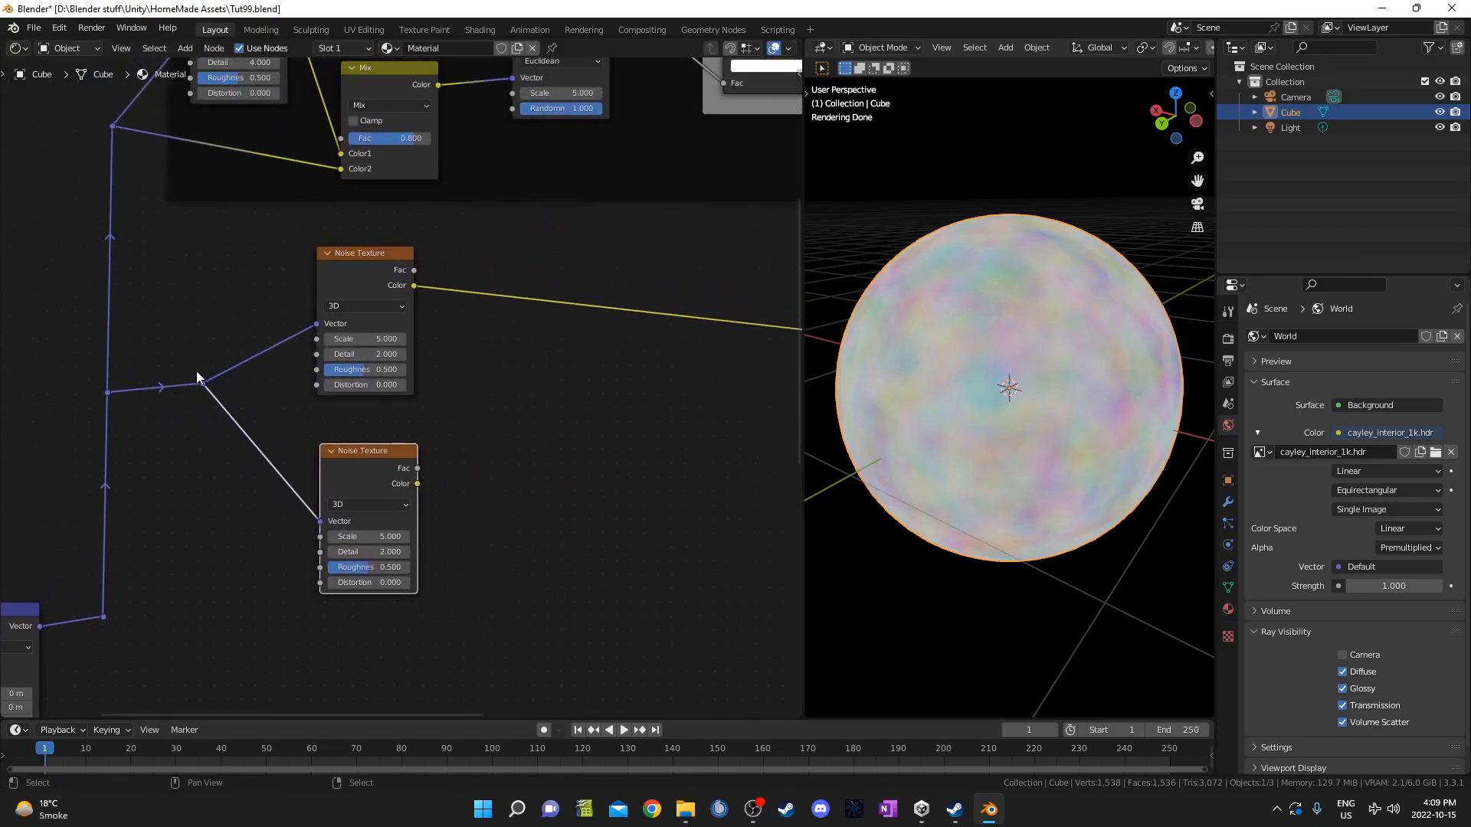
# Add a ColorRamp fed by the lower Noise Texture's Fac output and preview it on the sphere.
pyautogui.hotkey('shift', 'a')
pyautogui.click(557, 373)
pyautogui.write('ramp')
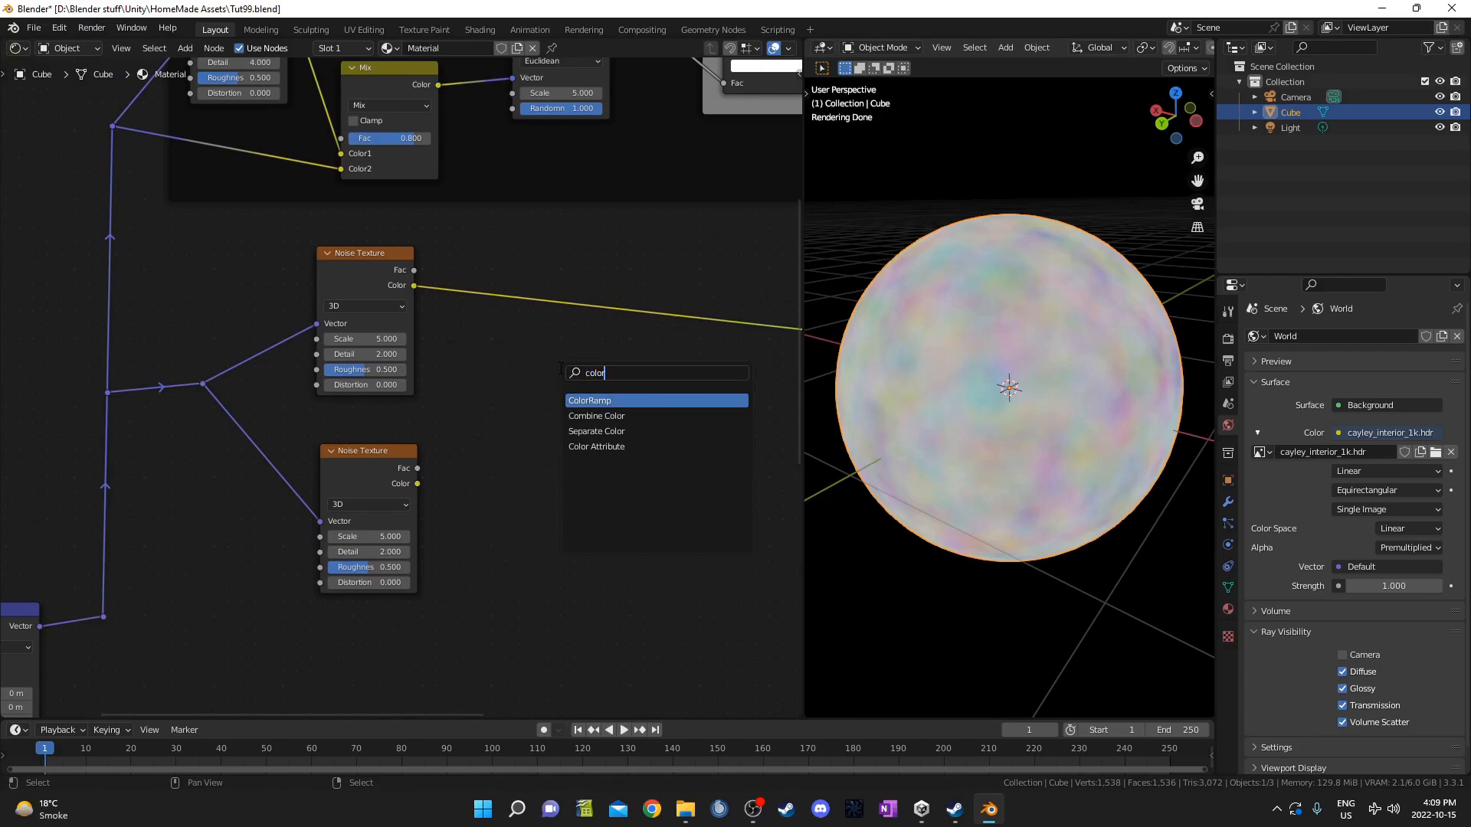
pyautogui.press('Return')
pyautogui.click(515, 420)
pyautogui.moveTo(483, 447); pyautogui.dragTo(510, 338, button='middle')
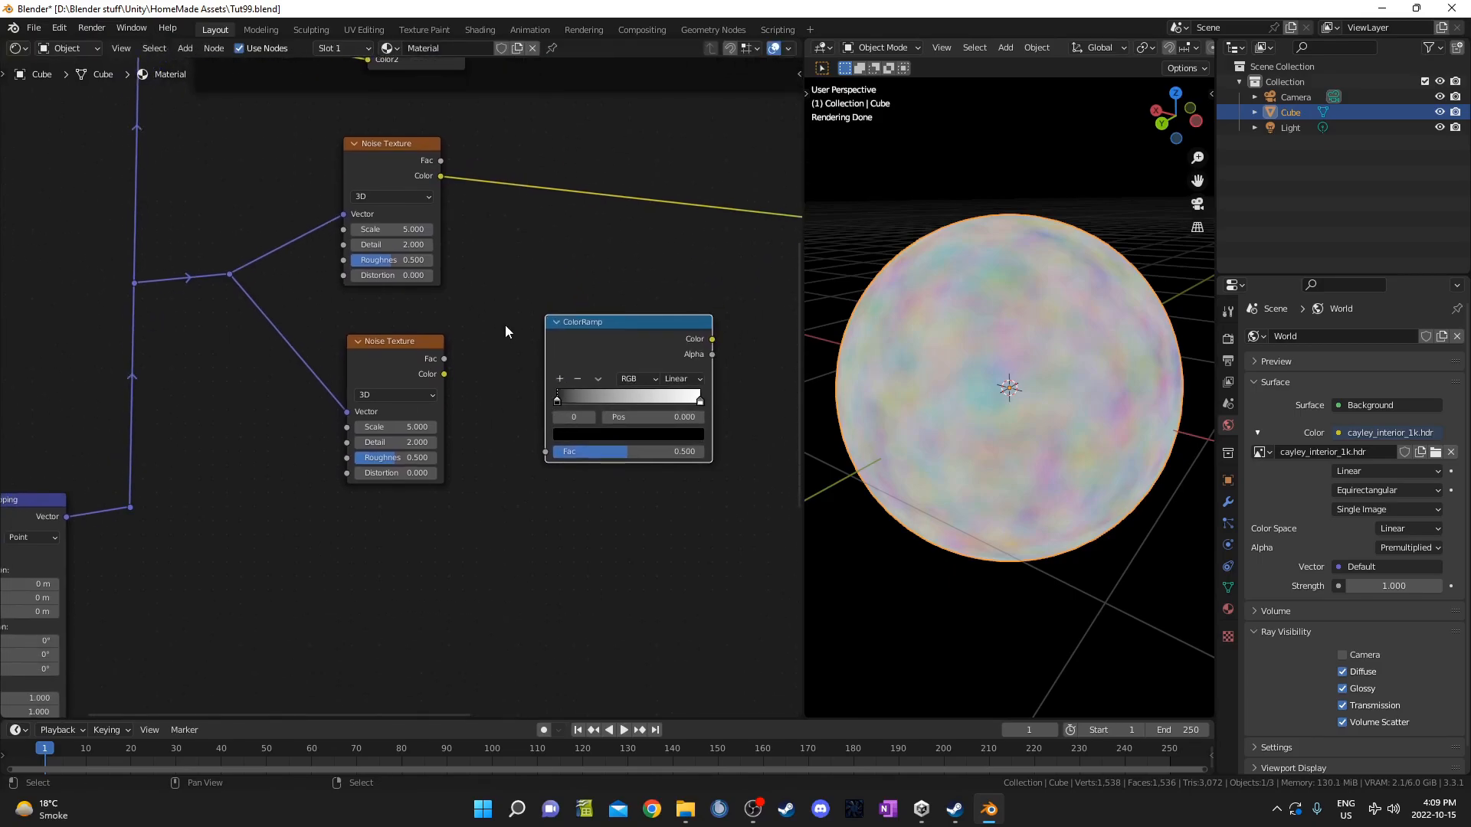
pyautogui.moveTo(444, 359); pyautogui.dragTo(551, 453)
pyautogui.moveTo(633, 348); pyautogui.dragTo(584, 370)
pyautogui.keyDown('ctrl'); pyautogui.keyDown('shift'); pyautogui.click(581, 367); pyautogui.keyUp('shift'); pyautogui.keyUp('ctrl')
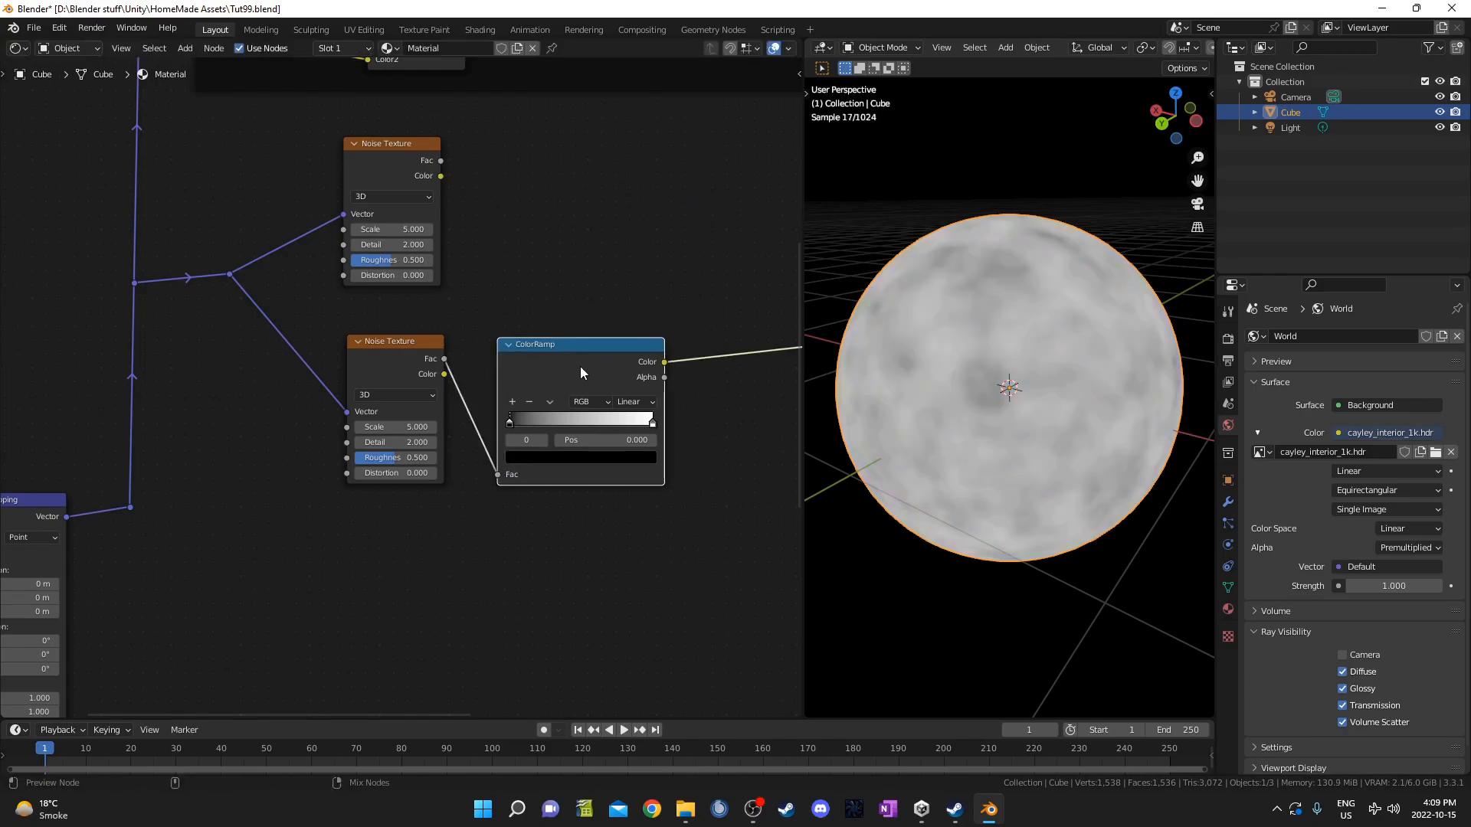
# Set the new ColorRamp's black stop to position 0.43 and its white stop to position 0.67.
pyautogui.scroll(2, 519, 476)
pyautogui.click(519, 475)
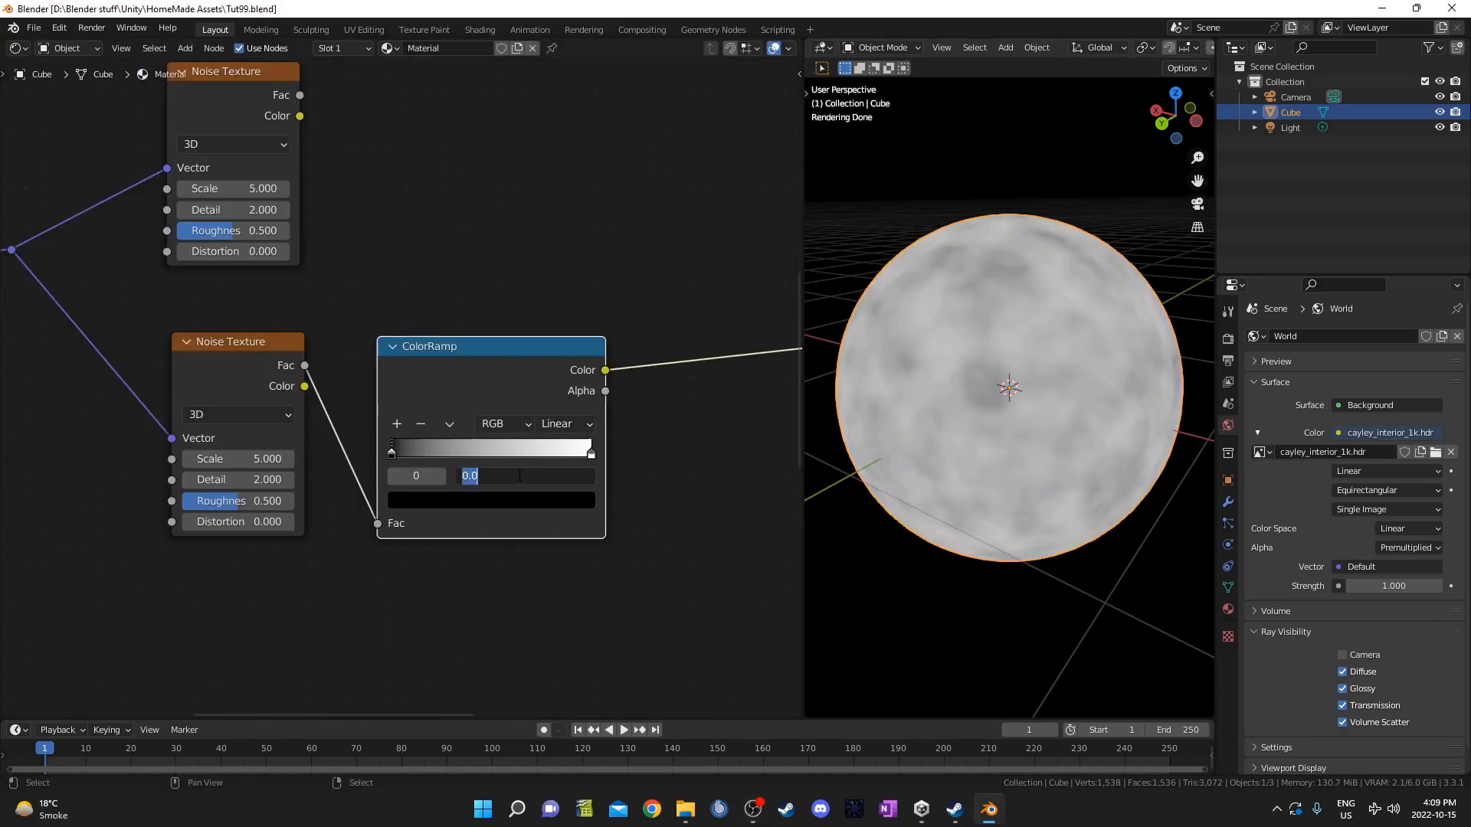
pyautogui.press('Return')
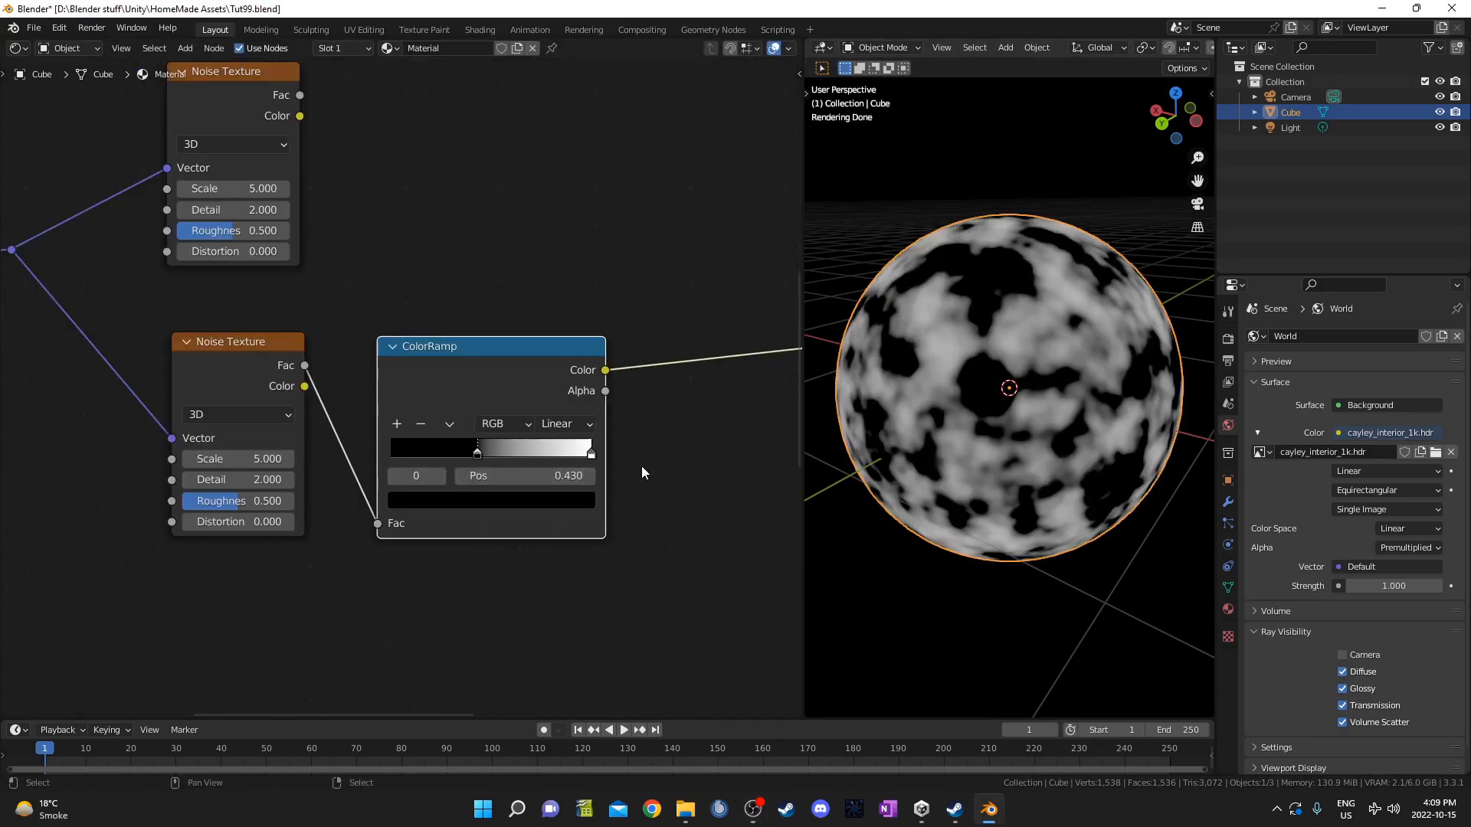
pyautogui.click(592, 453)
pyautogui.click(560, 477)
pyautogui.press('BackSpace')
pyautogui.write('.67')
pyautogui.press('Return')
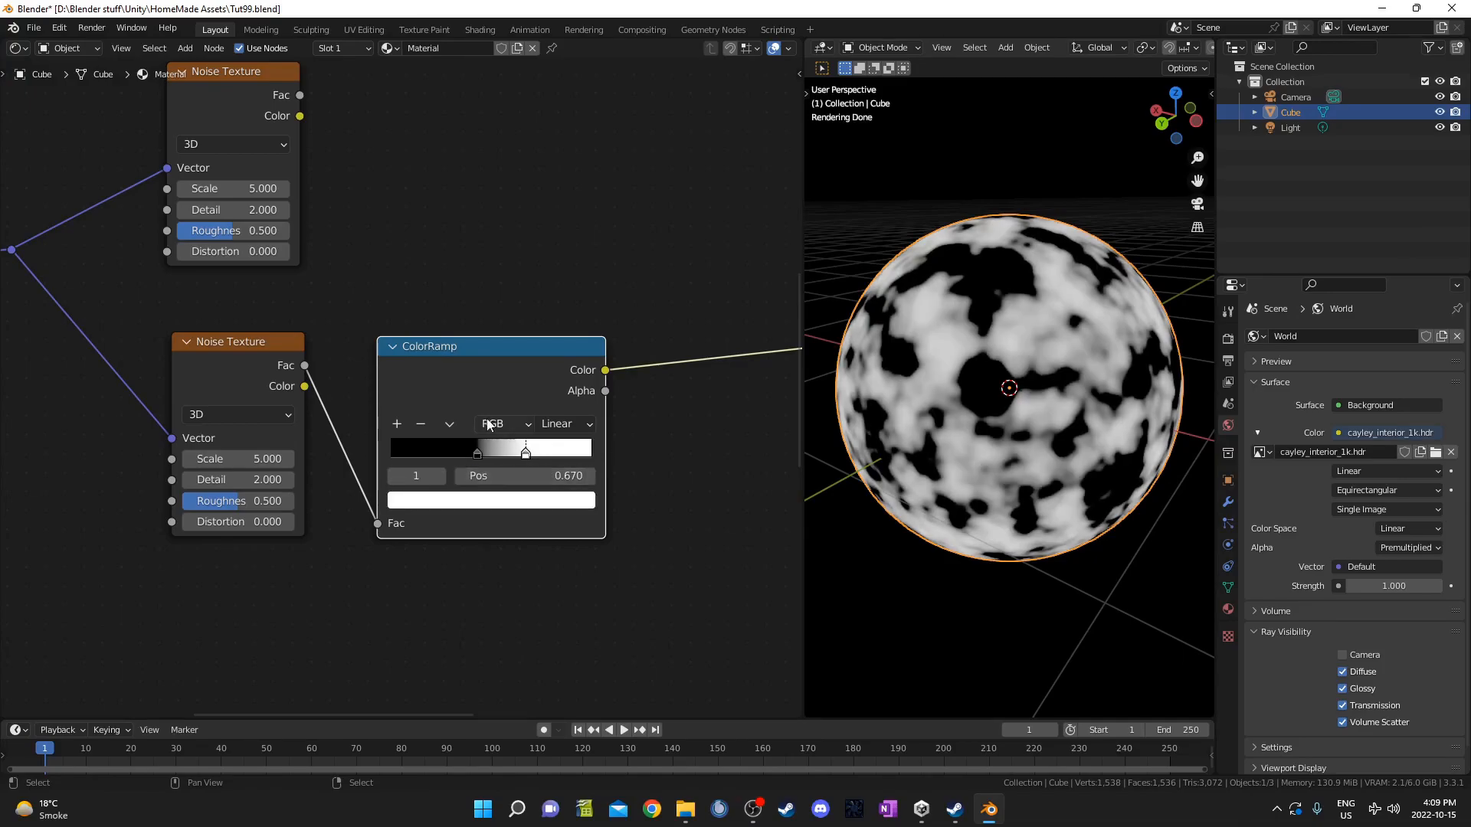
# Preview the Fac output of the upper of the two new Noise Textures on the sphere.
pyautogui.moveTo(476, 403); pyautogui.dragTo(410, 494, button='middle')
pyautogui.moveTo(144, 168); pyautogui.dragTo(139, 203, button='middle')
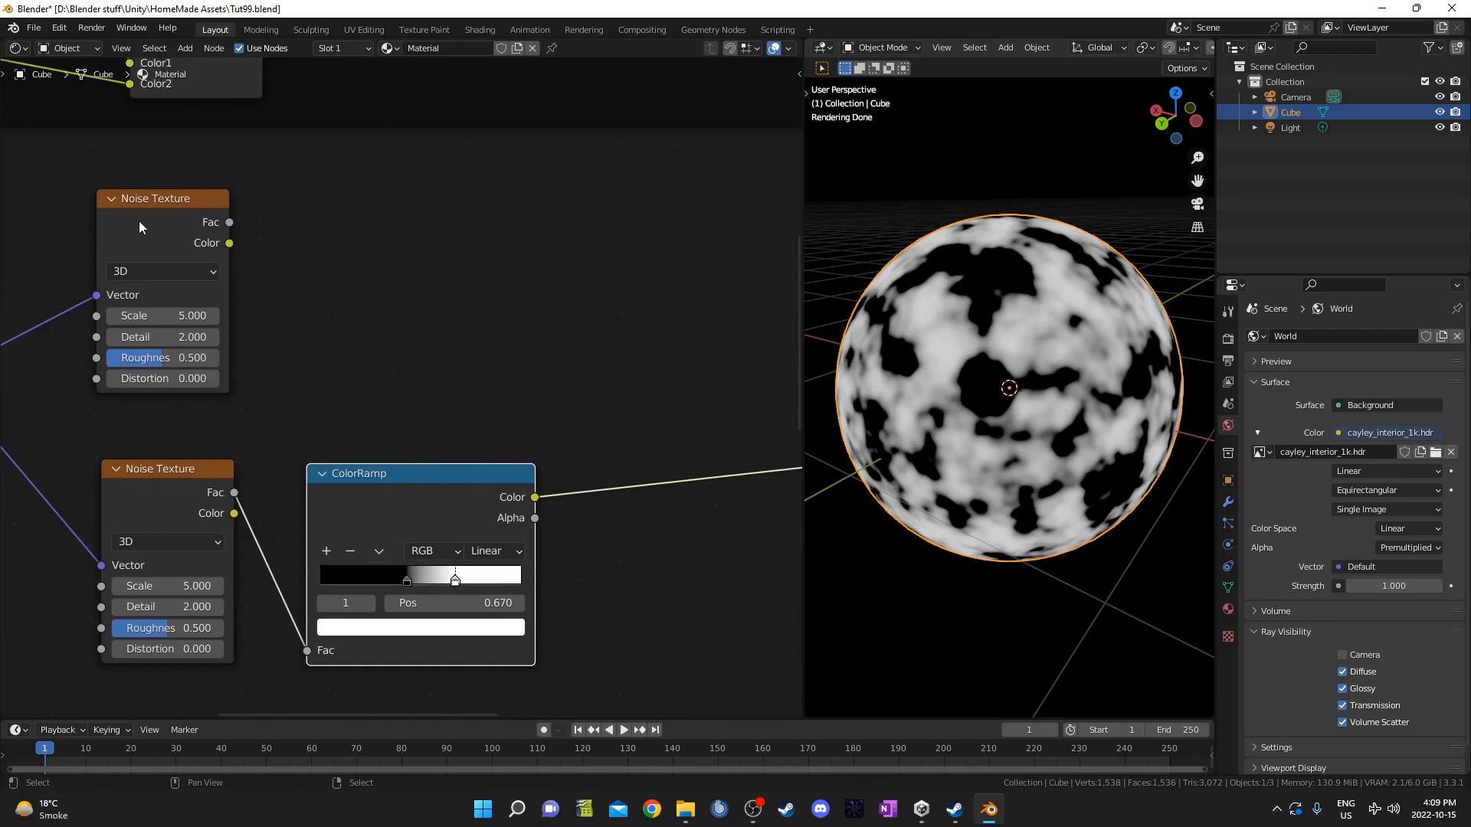
pyautogui.moveTo(145, 203); pyautogui.dragTo(142, 206)
pyautogui.keyDown('ctrl'); pyautogui.keyDown('shift'); pyautogui.click(142, 208); pyautogui.keyUp('shift'); pyautogui.keyUp('ctrl')
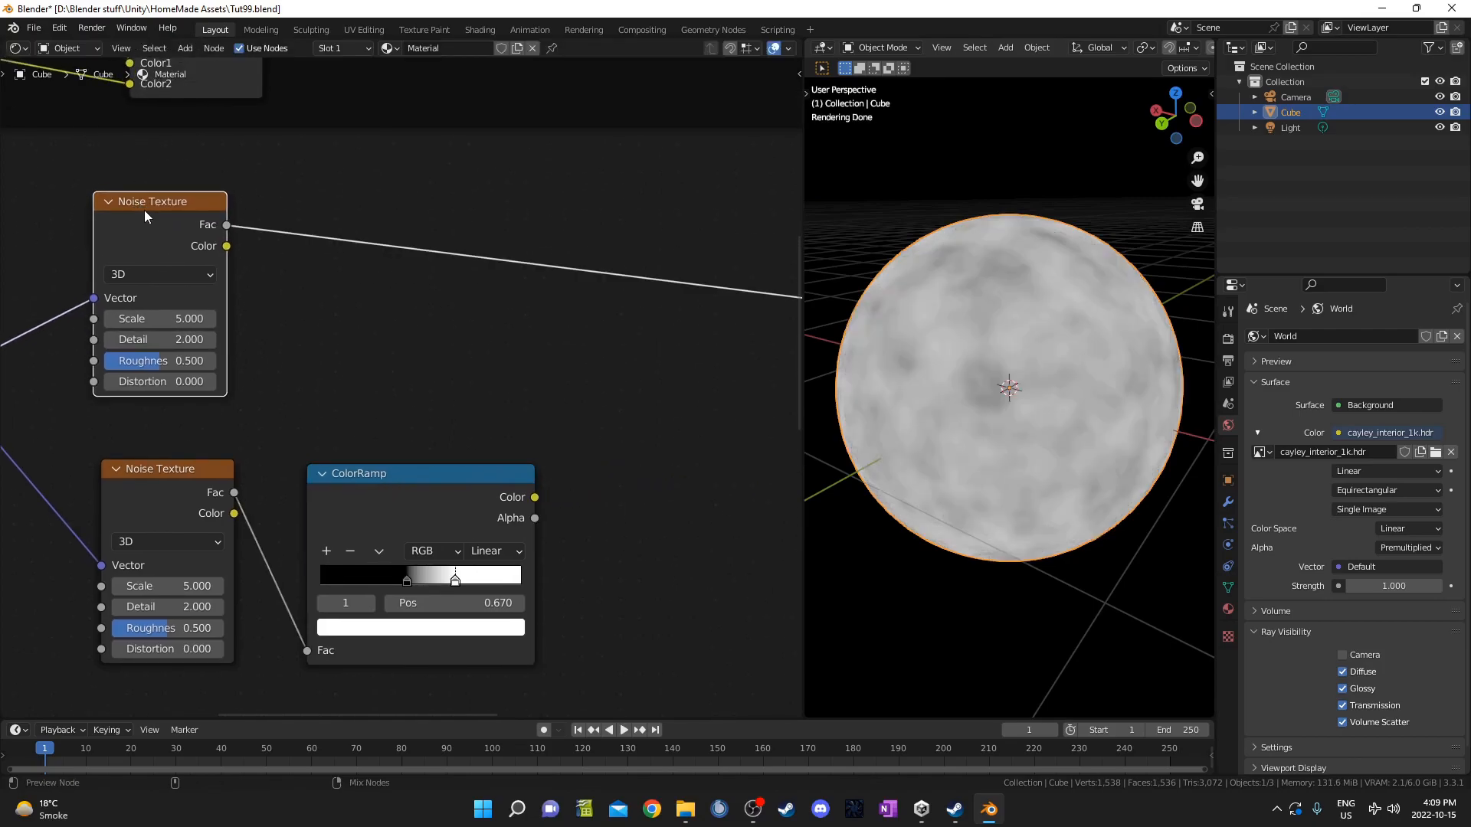
# Insert a MixRGB node on the upper Noise Texture's output link and position it between the two noise branches.
pyautogui.moveTo(298, 300); pyautogui.dragTo(267, 271, button='middle')
pyautogui.hotkey('shift', 'a')
pyautogui.click(382, 289)
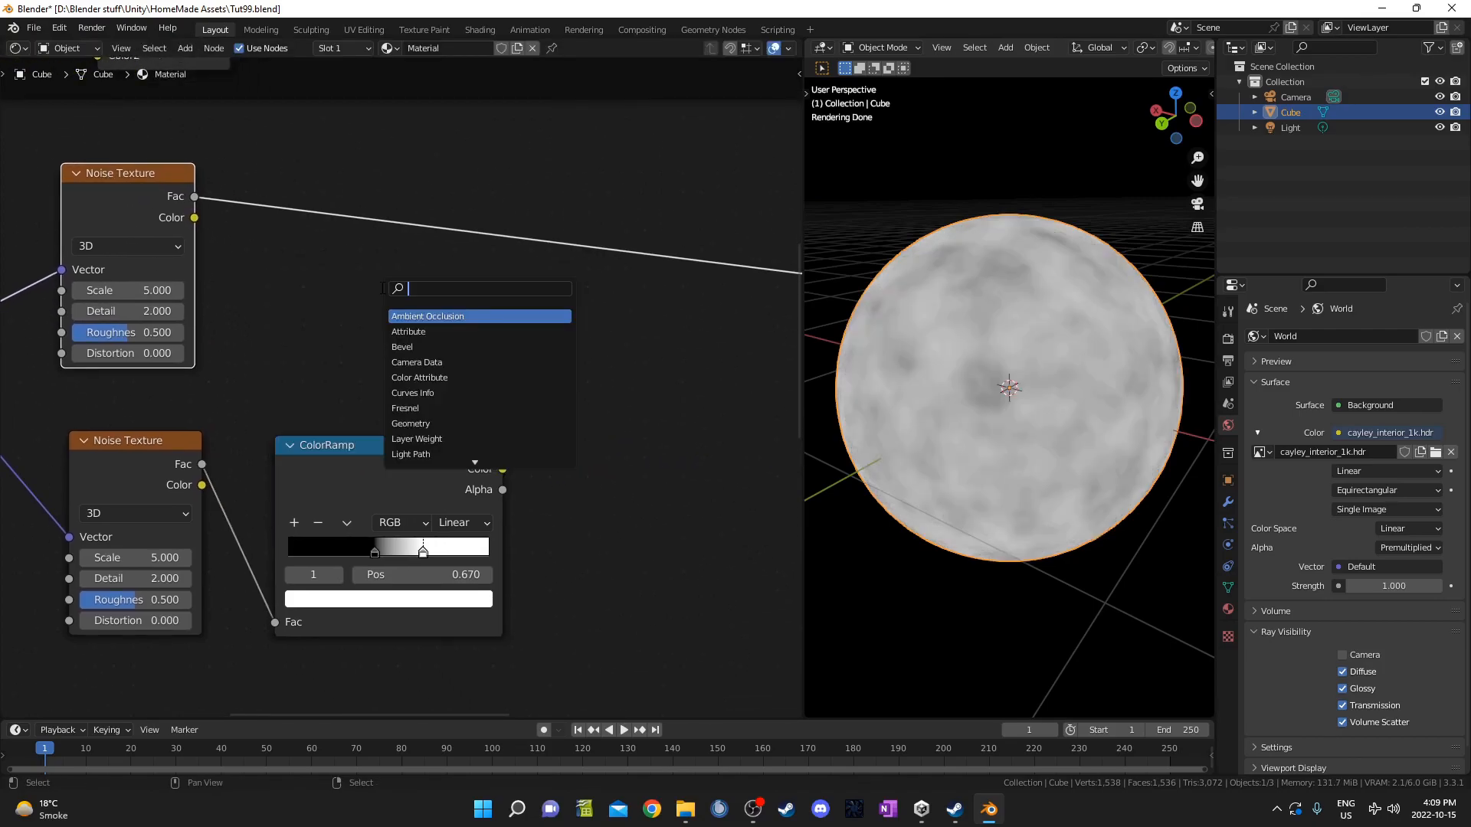
pyautogui.write('mix')
pyautogui.press('Return')
pyautogui.click(663, 239)
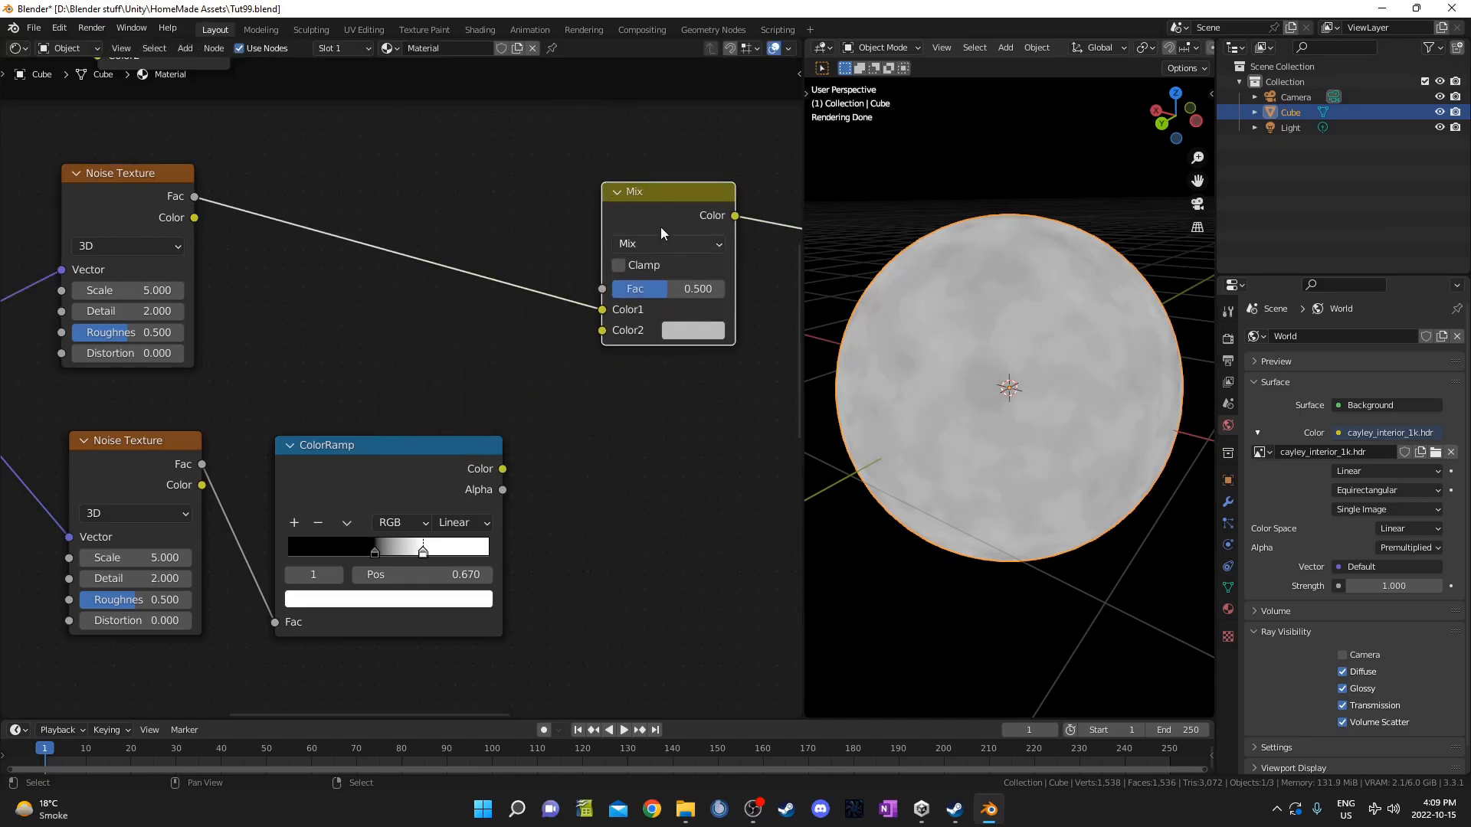
pyautogui.moveTo(668, 219); pyautogui.dragTo(677, 327)
pyautogui.moveTo(641, 457); pyautogui.dragTo(625, 379, button='middle')
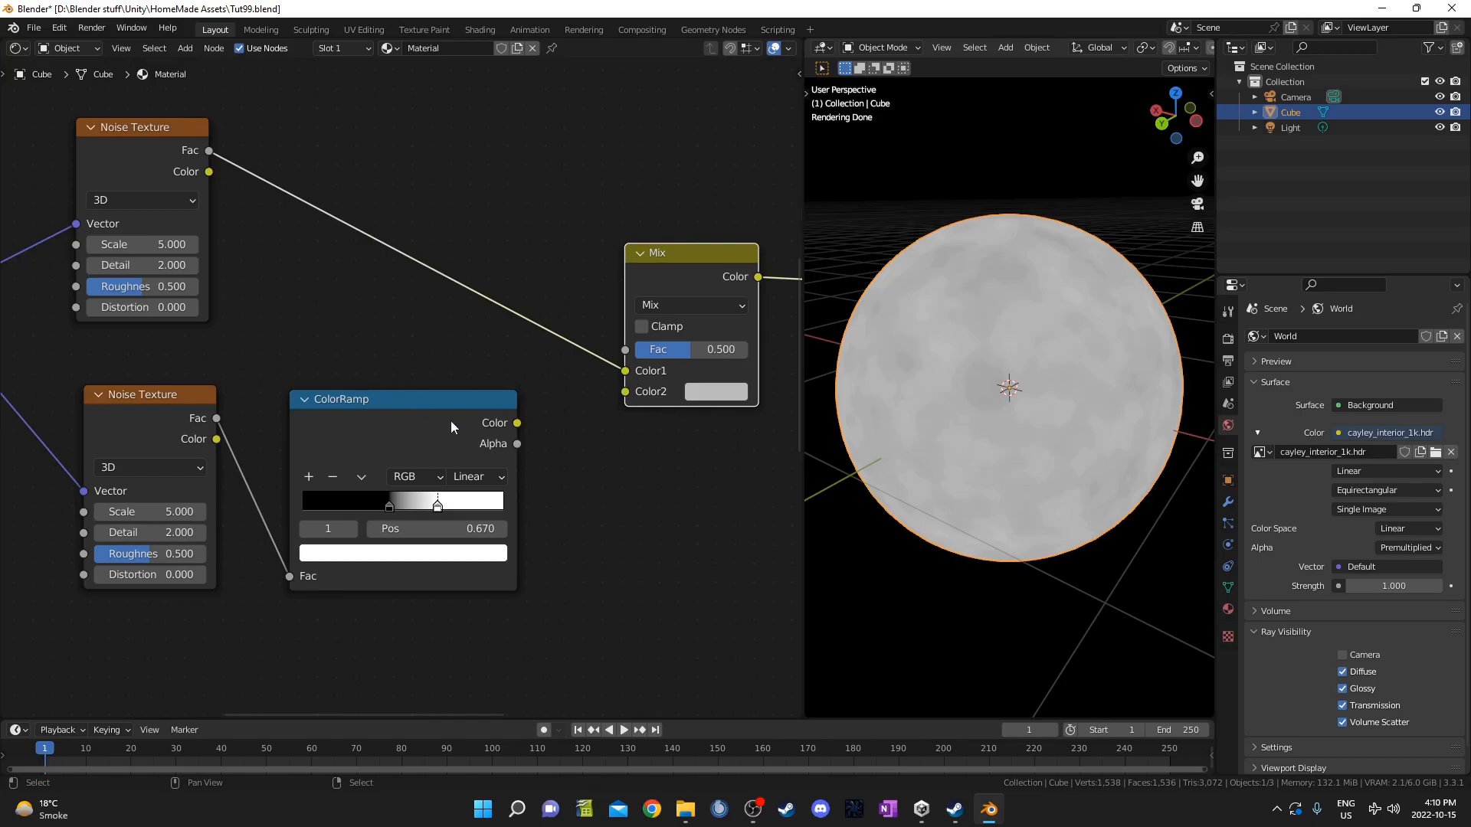
# Connect the ColorRamp's Color output to the Mix node's Fac input and open the Mix node's Color2 colour.
pyautogui.moveTo(518, 423); pyautogui.dragTo(625, 349)
pyautogui.moveTo(622, 405); pyautogui.dragTo(491, 458, button='middle')
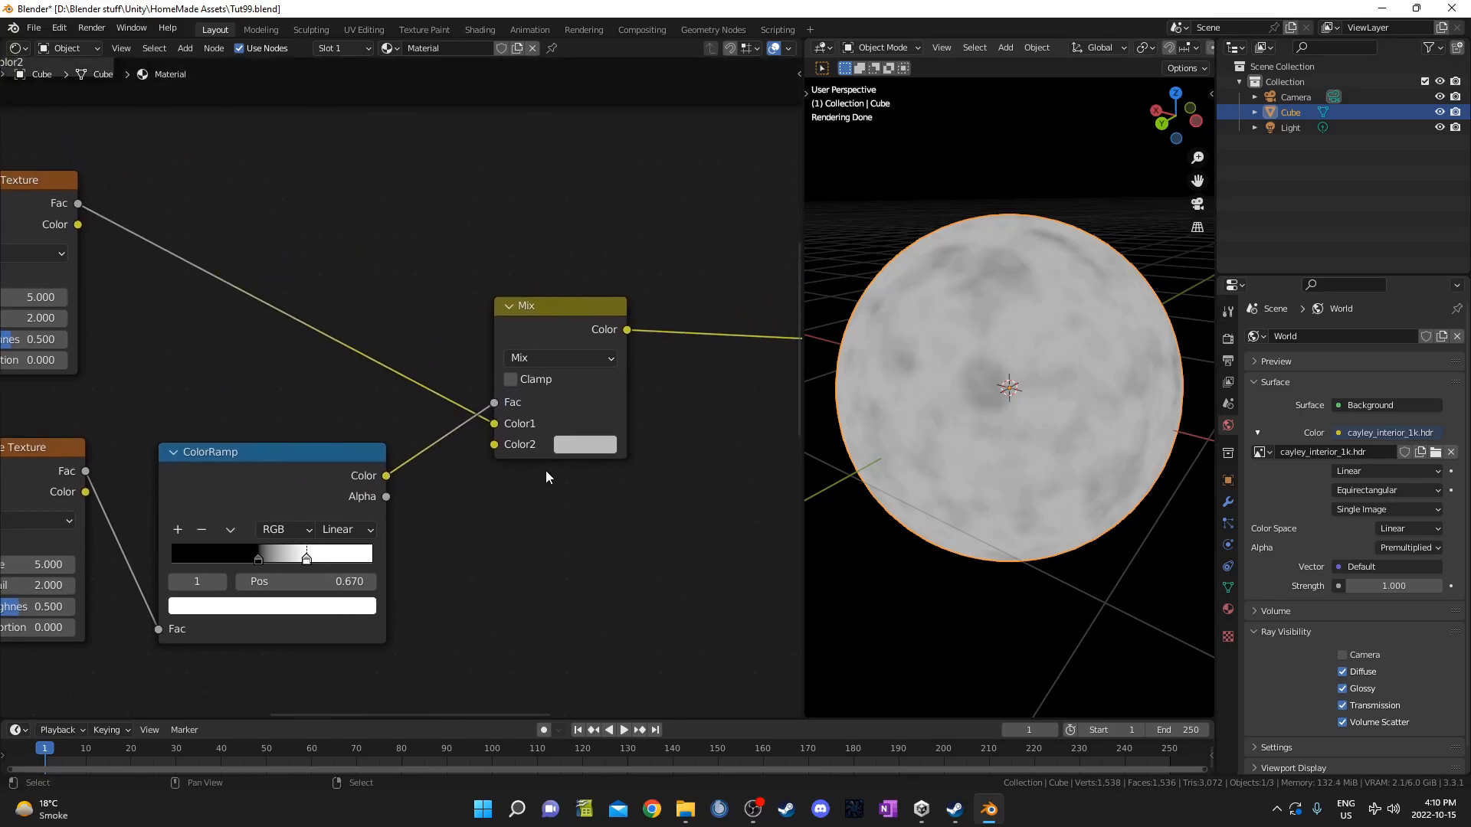
pyautogui.click(573, 447)
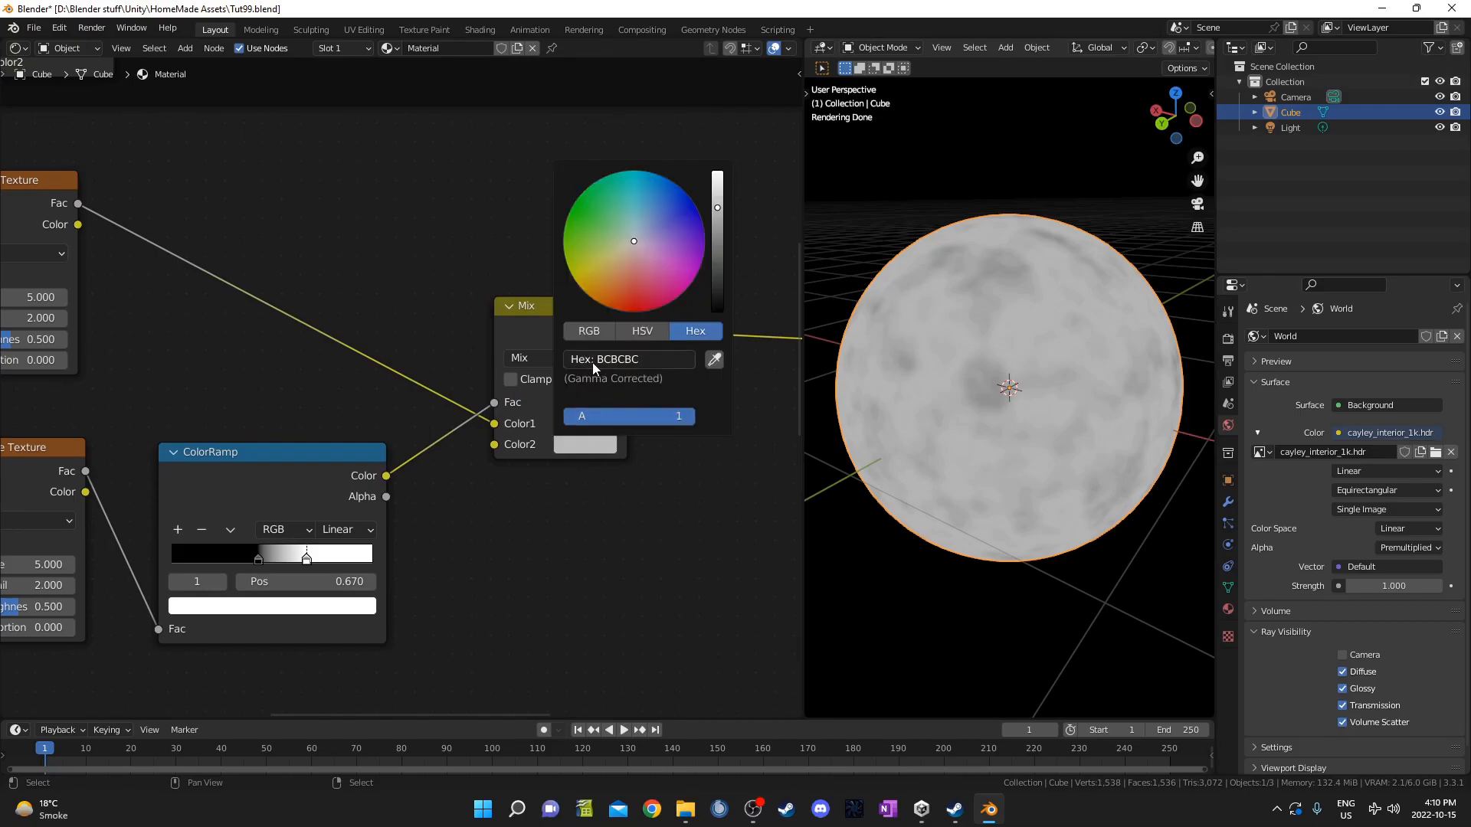
pyautogui.moveTo(537, 482); pyautogui.dragTo(351, 524, button='middle')
# Move the new noise, ColorRamp and Mix nodes farther down to make room below the "Small shapes" frame.
pyautogui.moveTo(189, 218); pyautogui.dragTo(684, 632)
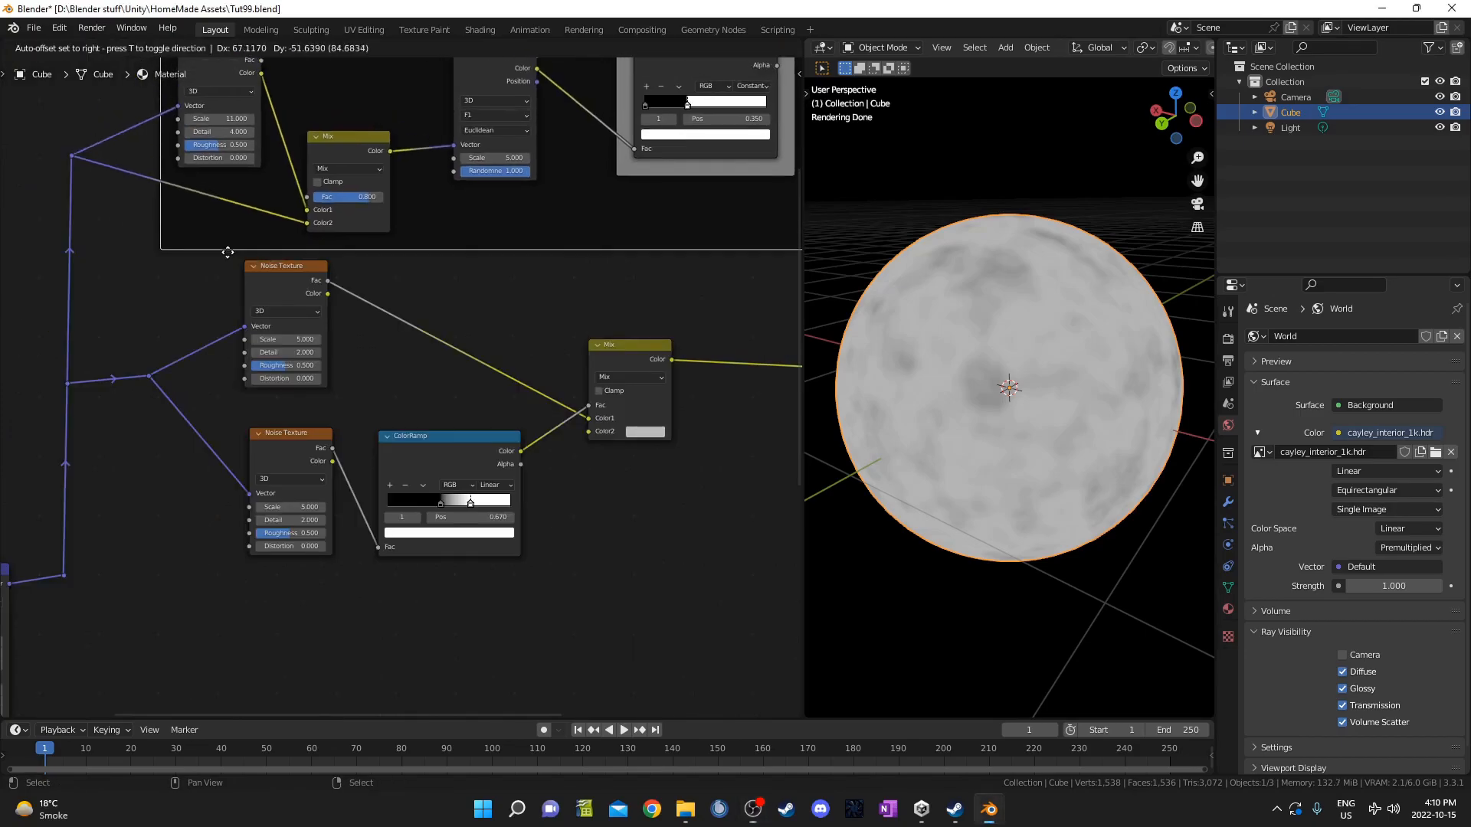
pyautogui.hotkey('ctrl', 'z')
pyautogui.moveTo(513, 432); pyautogui.dragTo(545, 579)
pyautogui.moveTo(450, 517); pyautogui.dragTo(452, 605, button='middle')
# Duplicate the upper Noise Texture with its Vector link kept and place the copy above the original.
pyautogui.click(291, 504)
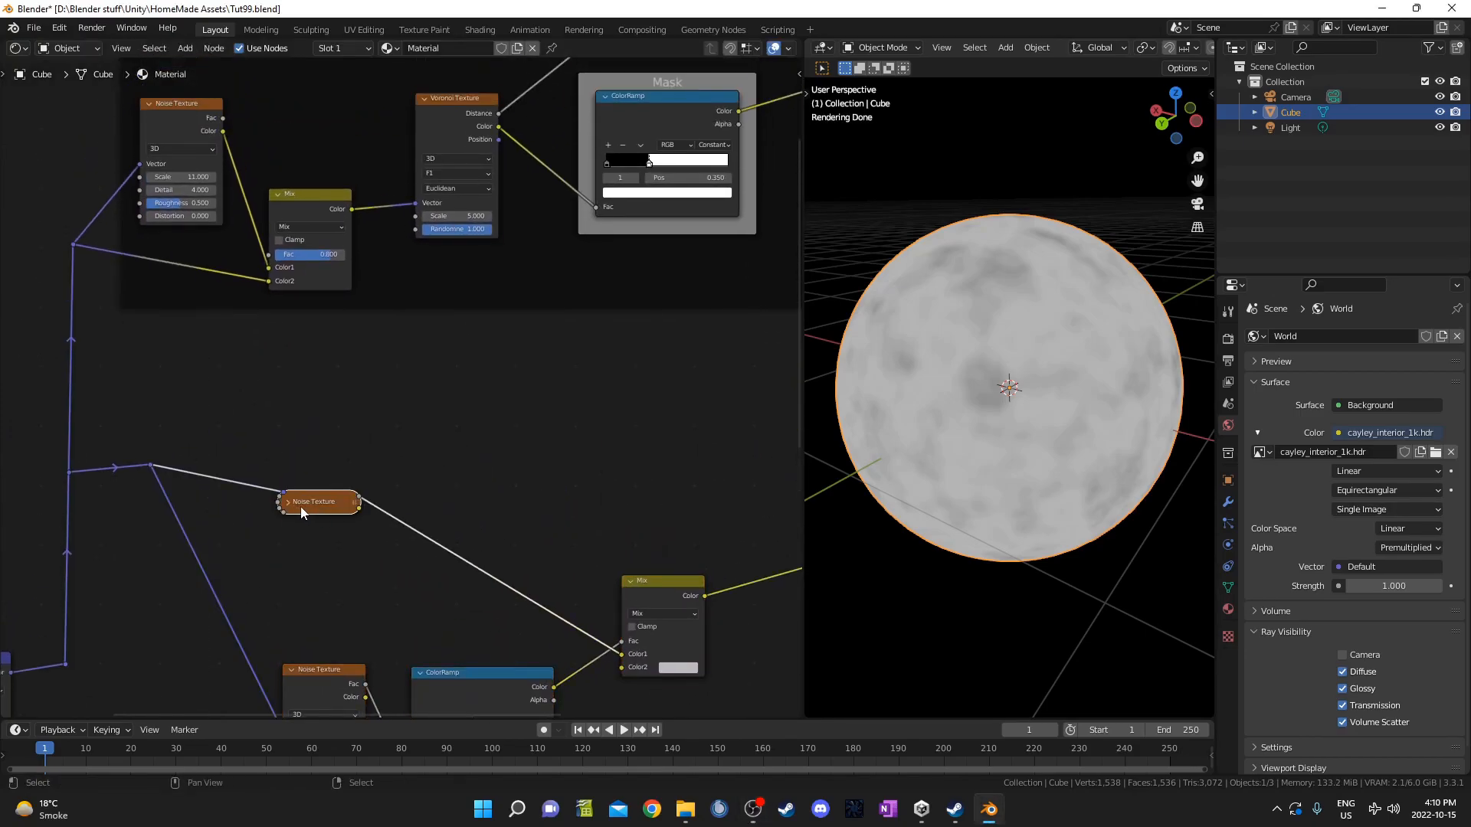
pyautogui.click(288, 504)
pyautogui.hotkey('ctrl', 'shift', 'd')
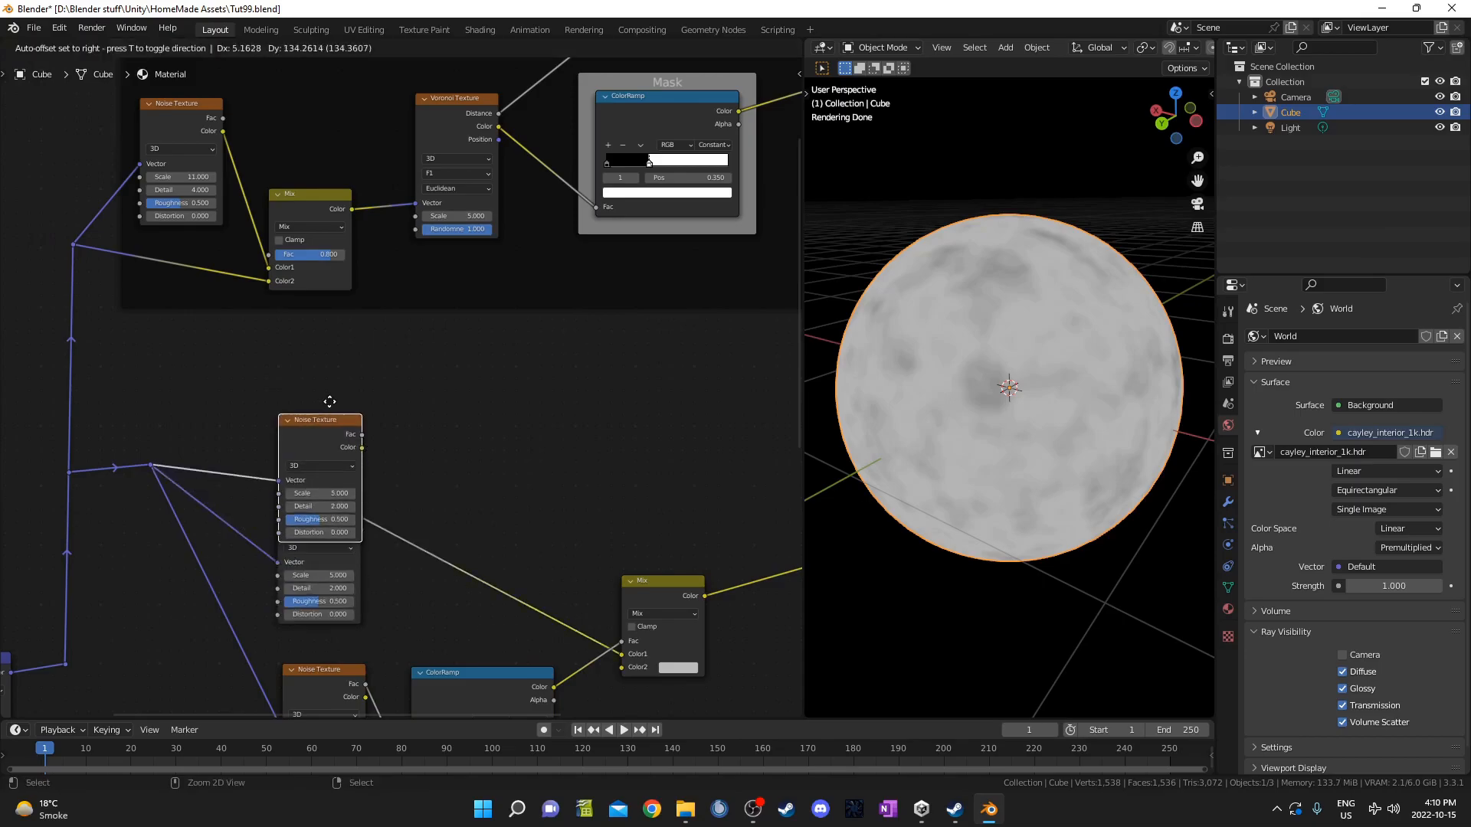
pyautogui.click(335, 364)
pyautogui.moveTo(353, 458); pyautogui.dragTo(302, 433, button='middle')
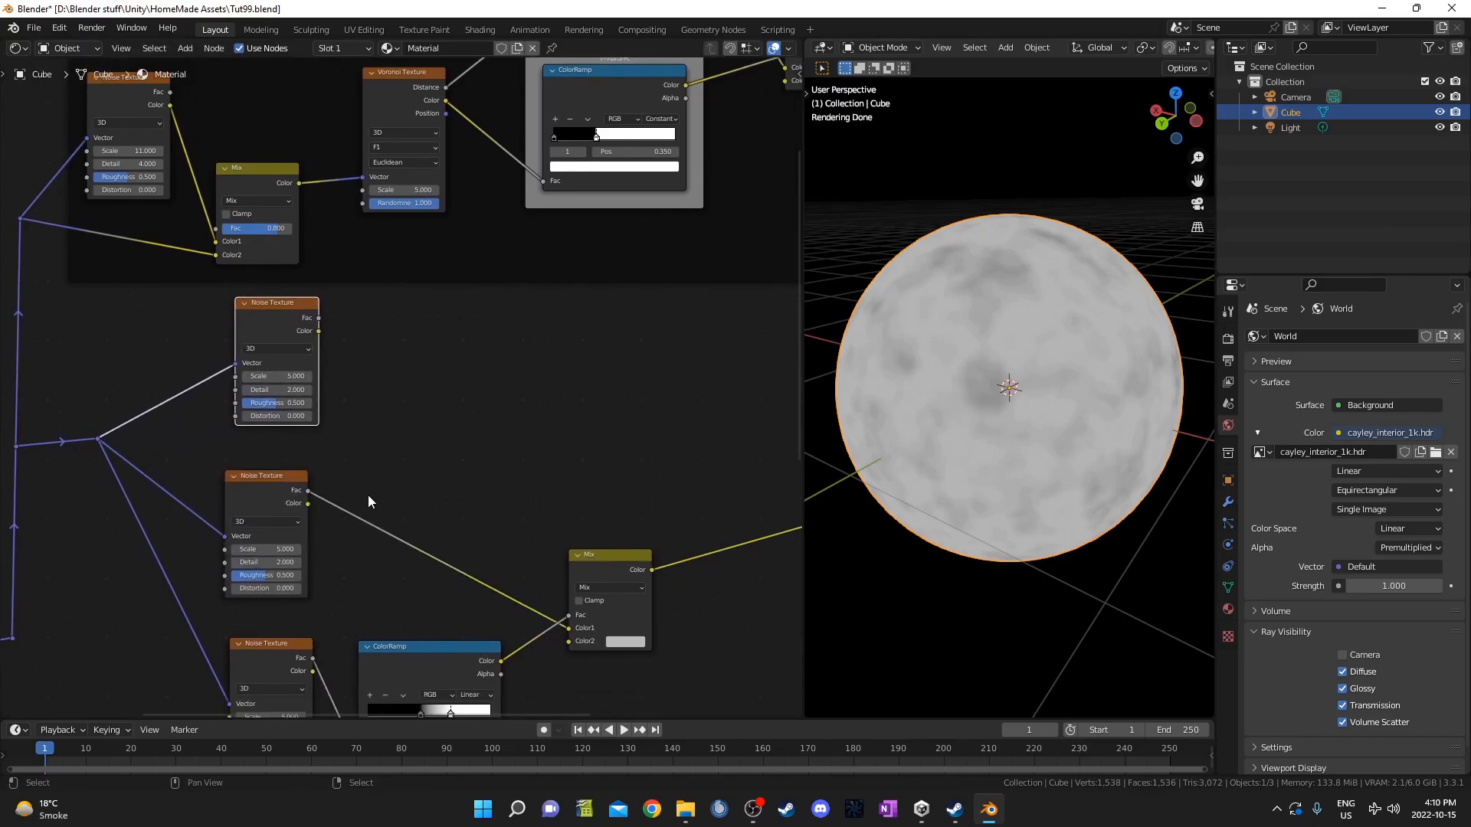
pyautogui.moveTo(364, 523); pyautogui.dragTo(365, 498, button='middle')
pyautogui.scroll(-2, 365, 498)
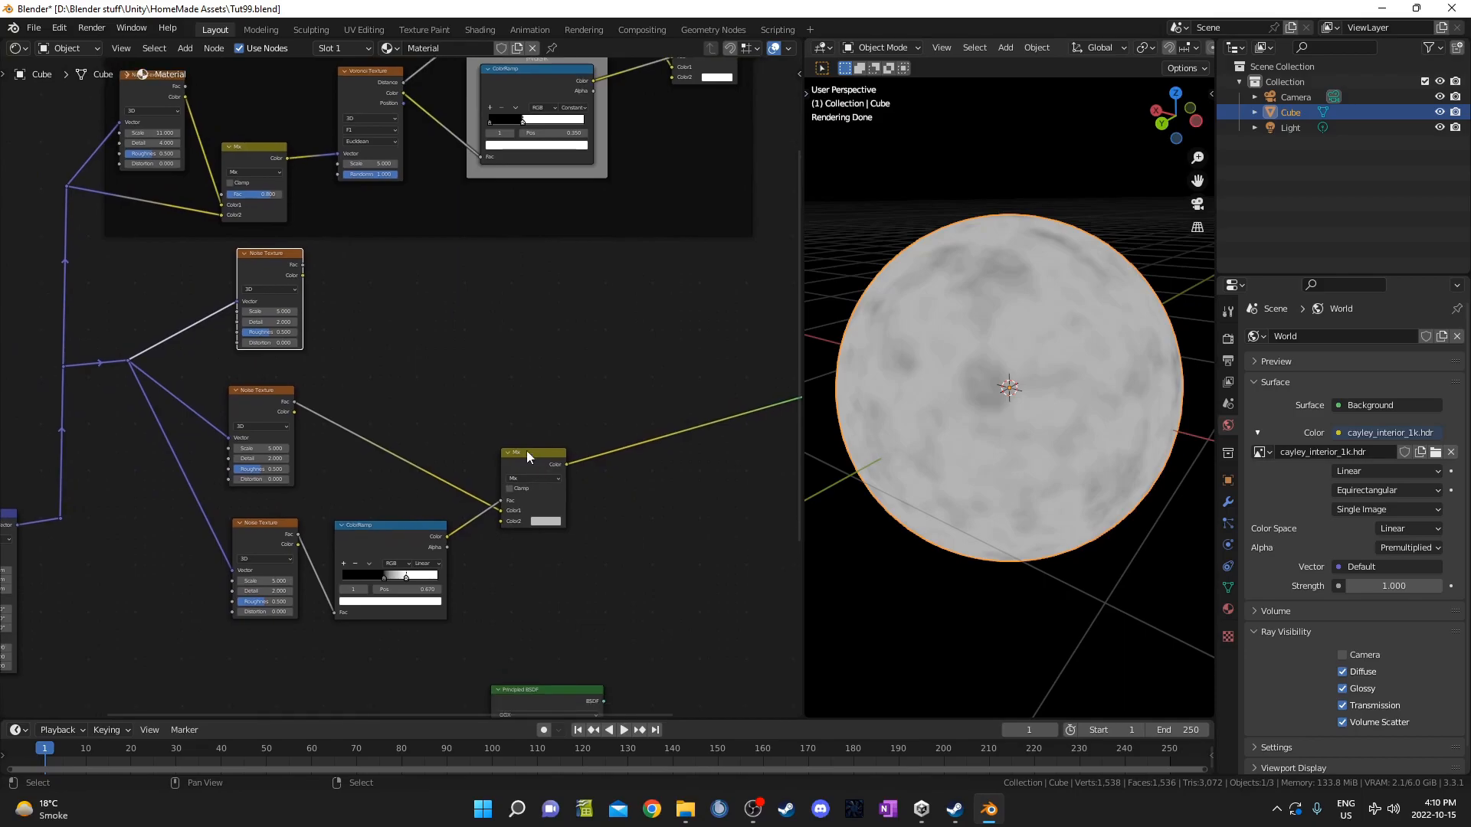
pyautogui.scroll(1, 368, 537)
# Duplicate the ColorRamp, place the copy beside the topmost new Noise Texture, and feed it from that texture's Fac output.
pyautogui.click(383, 559)
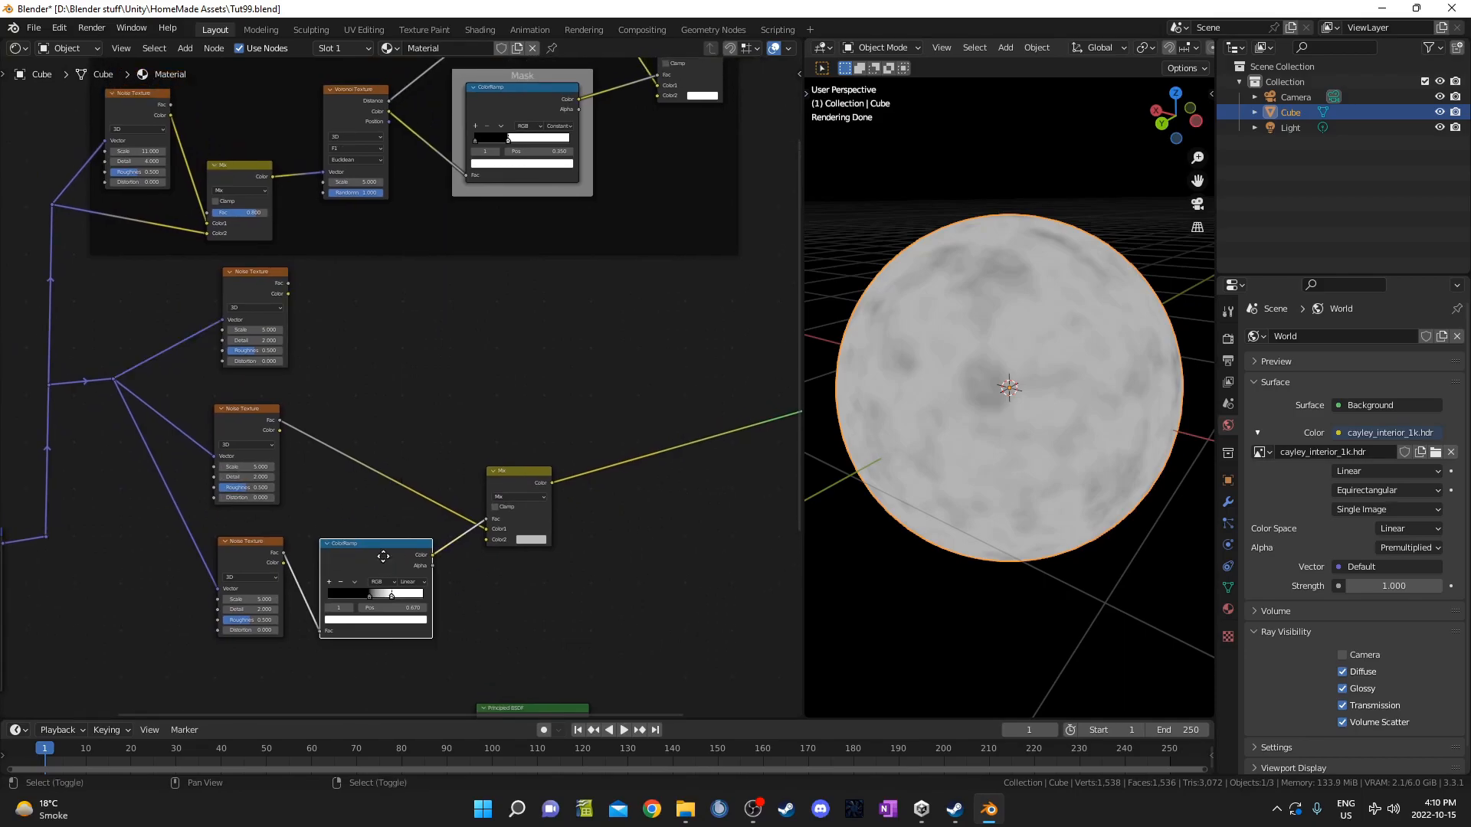
pyautogui.hotkey('shift', 'd')
pyautogui.click(392, 319)
pyautogui.scroll(1, 368, 373)
pyautogui.scroll(2, 367, 370)
pyautogui.moveTo(367, 370); pyautogui.dragTo(351, 484, button='middle')
pyautogui.moveTo(238, 373); pyautogui.dragTo(245, 373)
pyautogui.moveTo(301, 503); pyautogui.dragTo(294, 512)
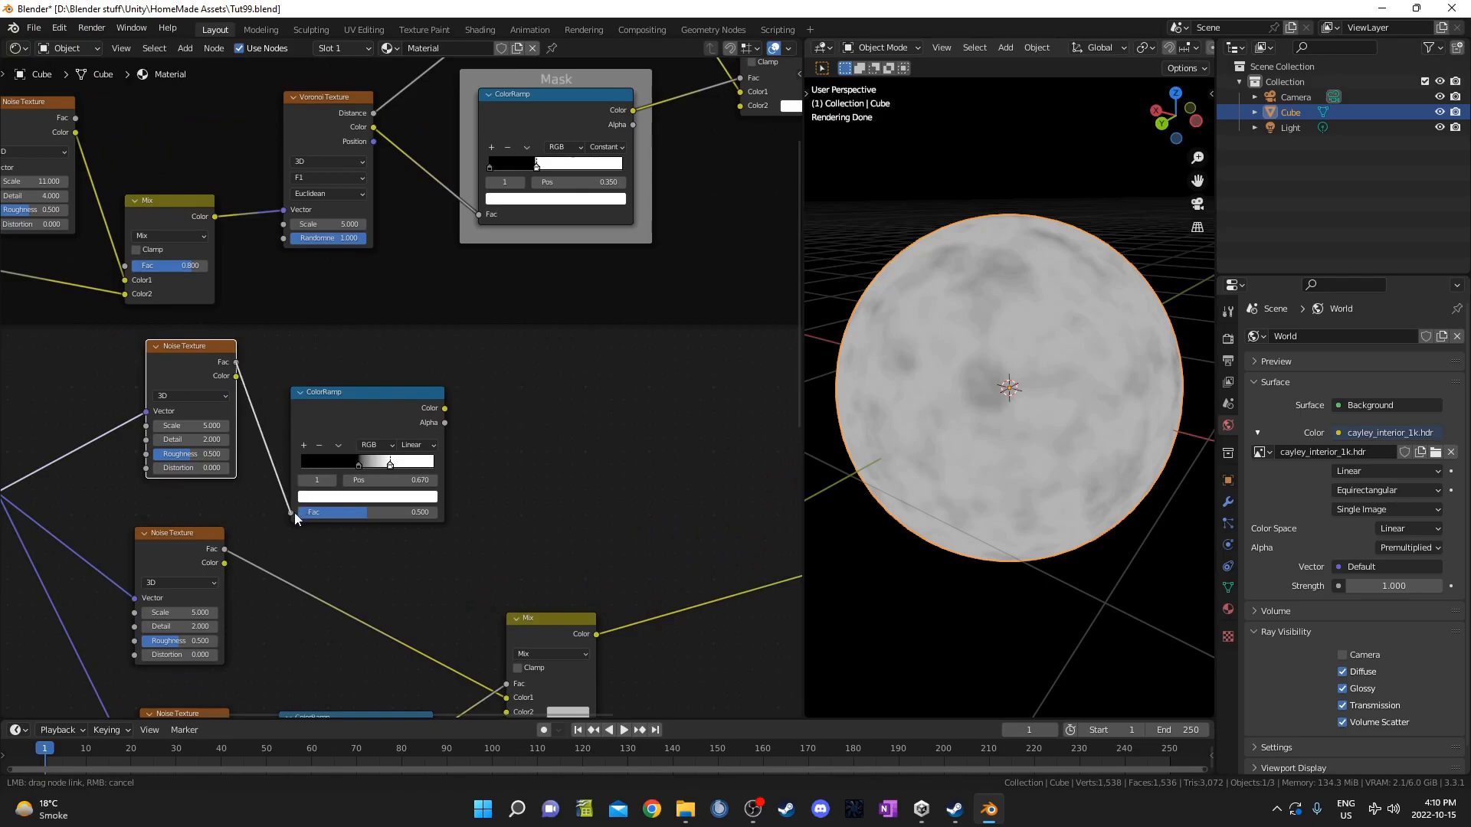
pyautogui.scroll(1, 292, 515)
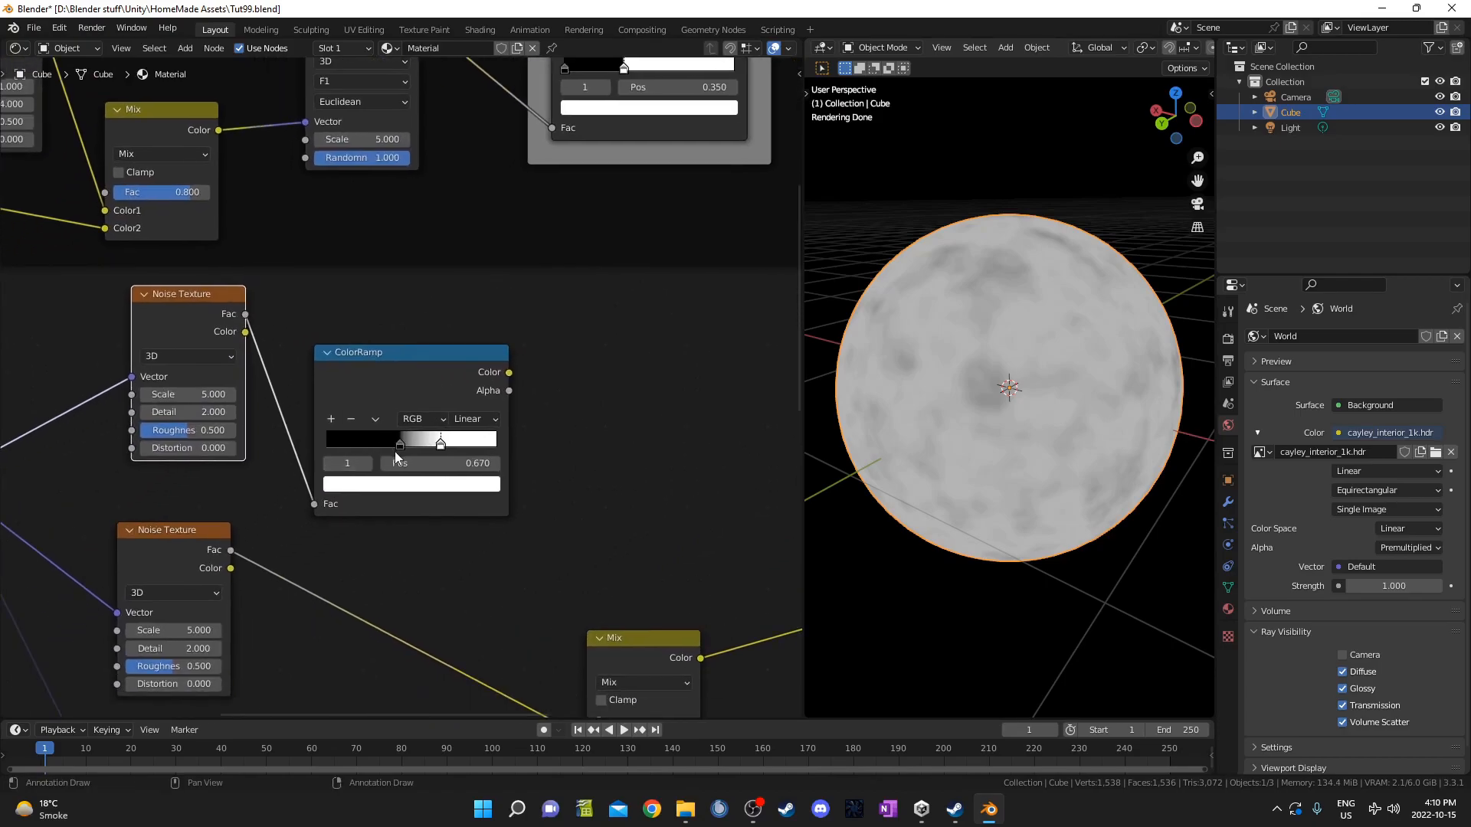
# Set the duplicated ColorRamp's black stop to position 0.33 and its white stop to position 0.63.
pyautogui.click(395, 452)
pyautogui.click(421, 456)
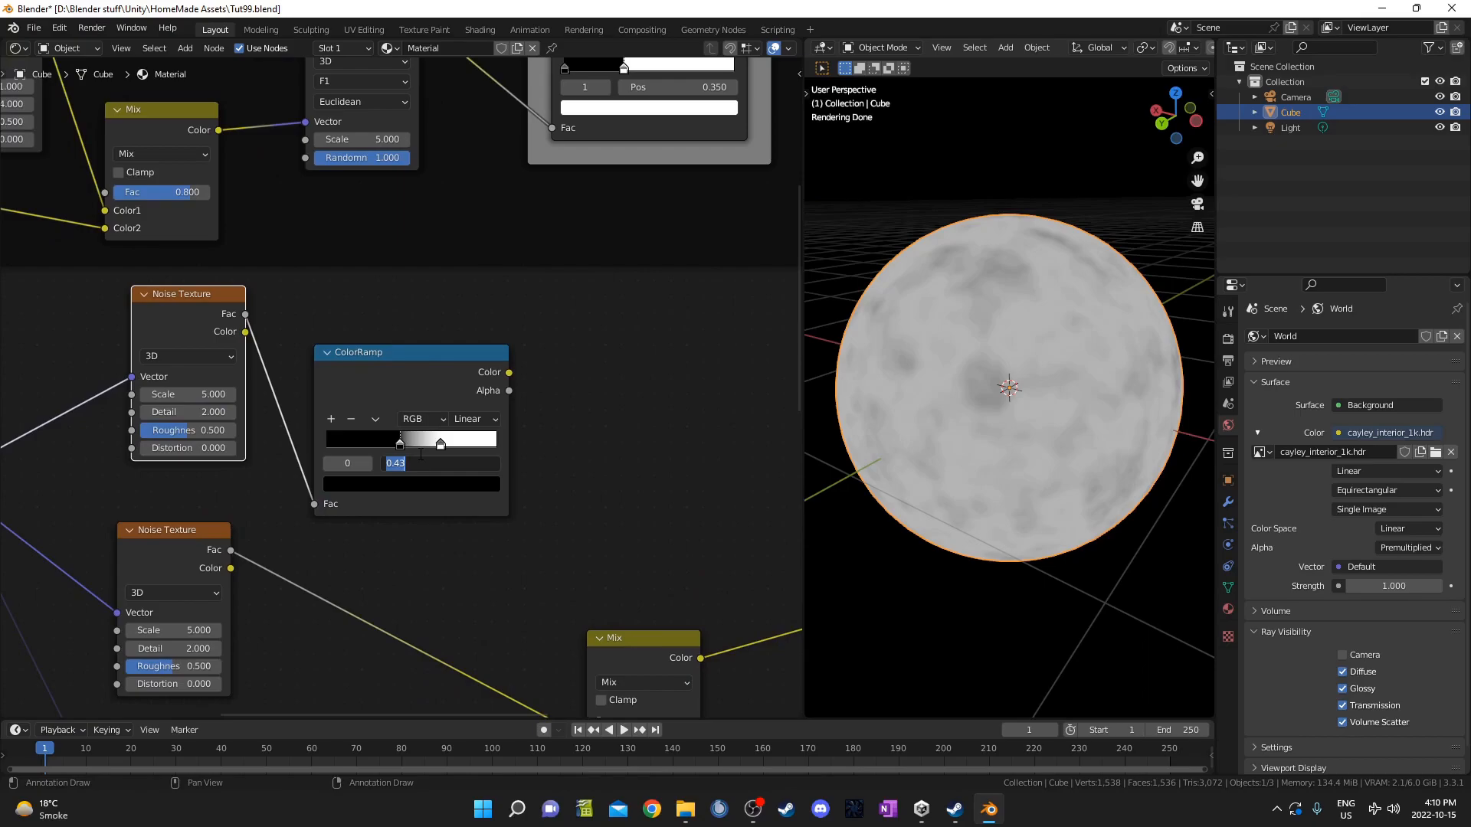
pyautogui.write('.3')
pyautogui.press('Return')
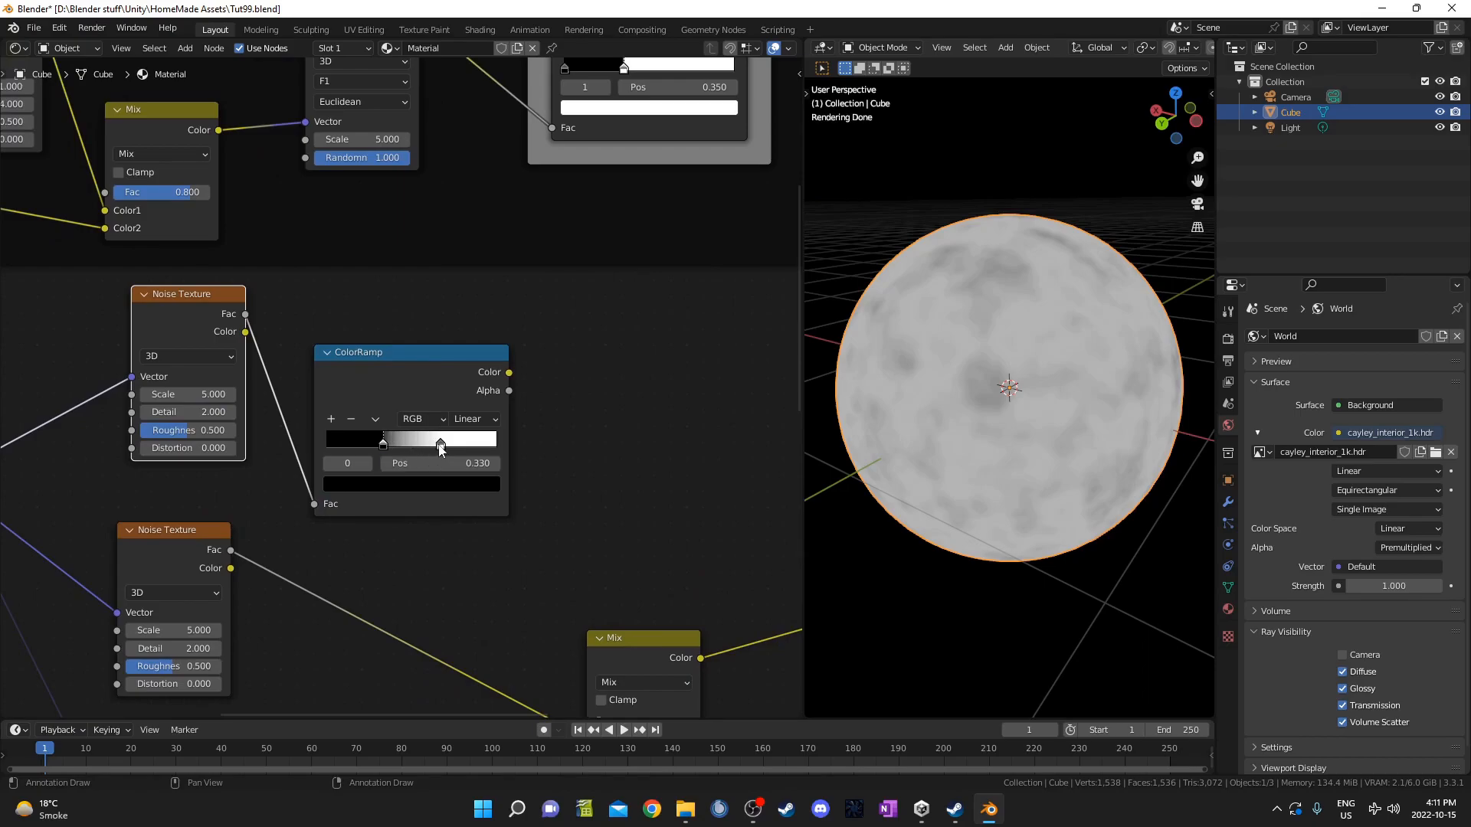
pyautogui.click(440, 444)
pyautogui.click(448, 461)
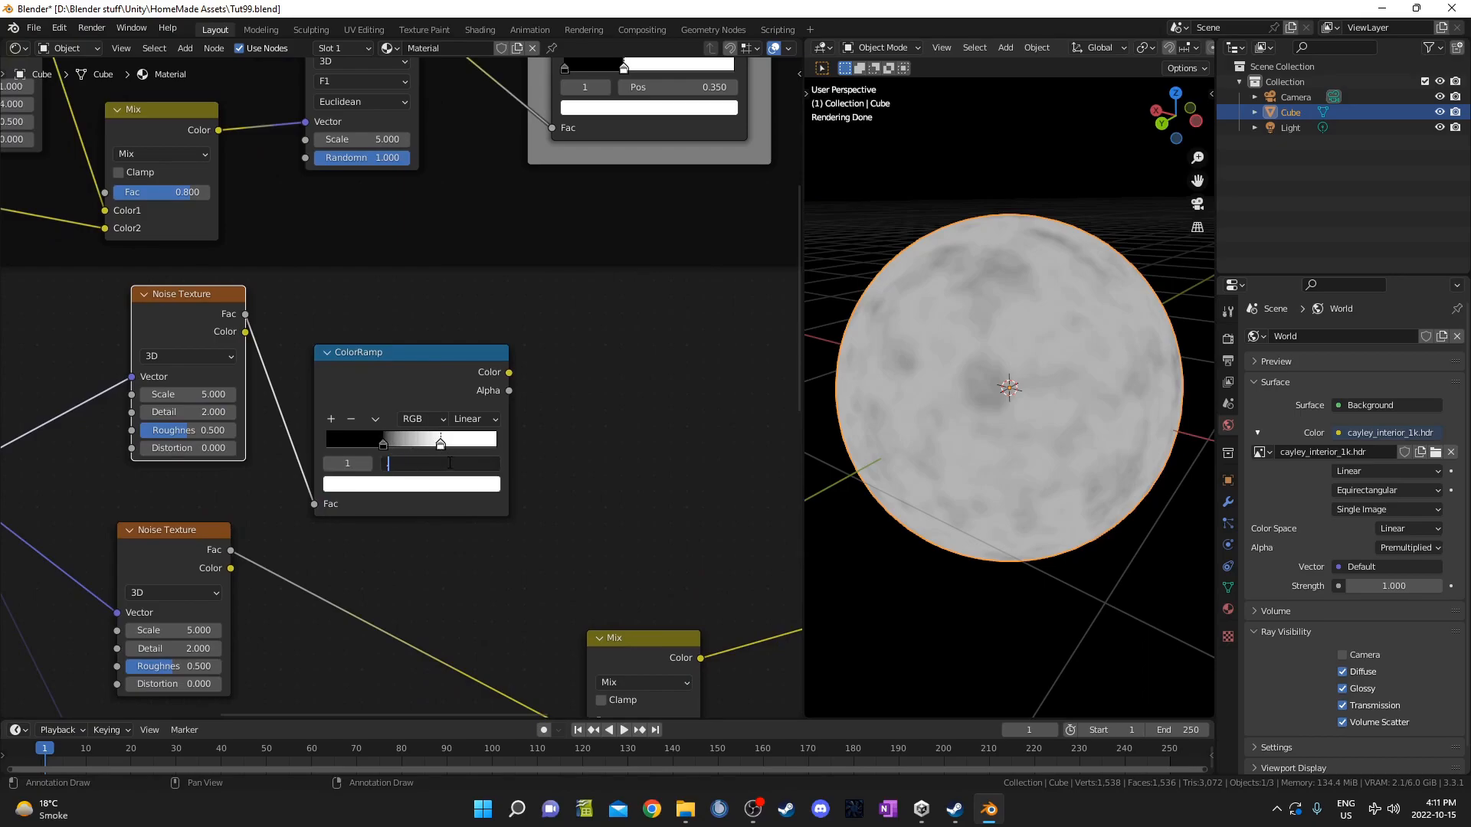
pyautogui.press('Return')
# Preview the duplicated ColorRamp on the sphere and set its Noise Texture's Detail to 4 and Roughness to 1.
pyautogui.scroll(2, 194, 460)
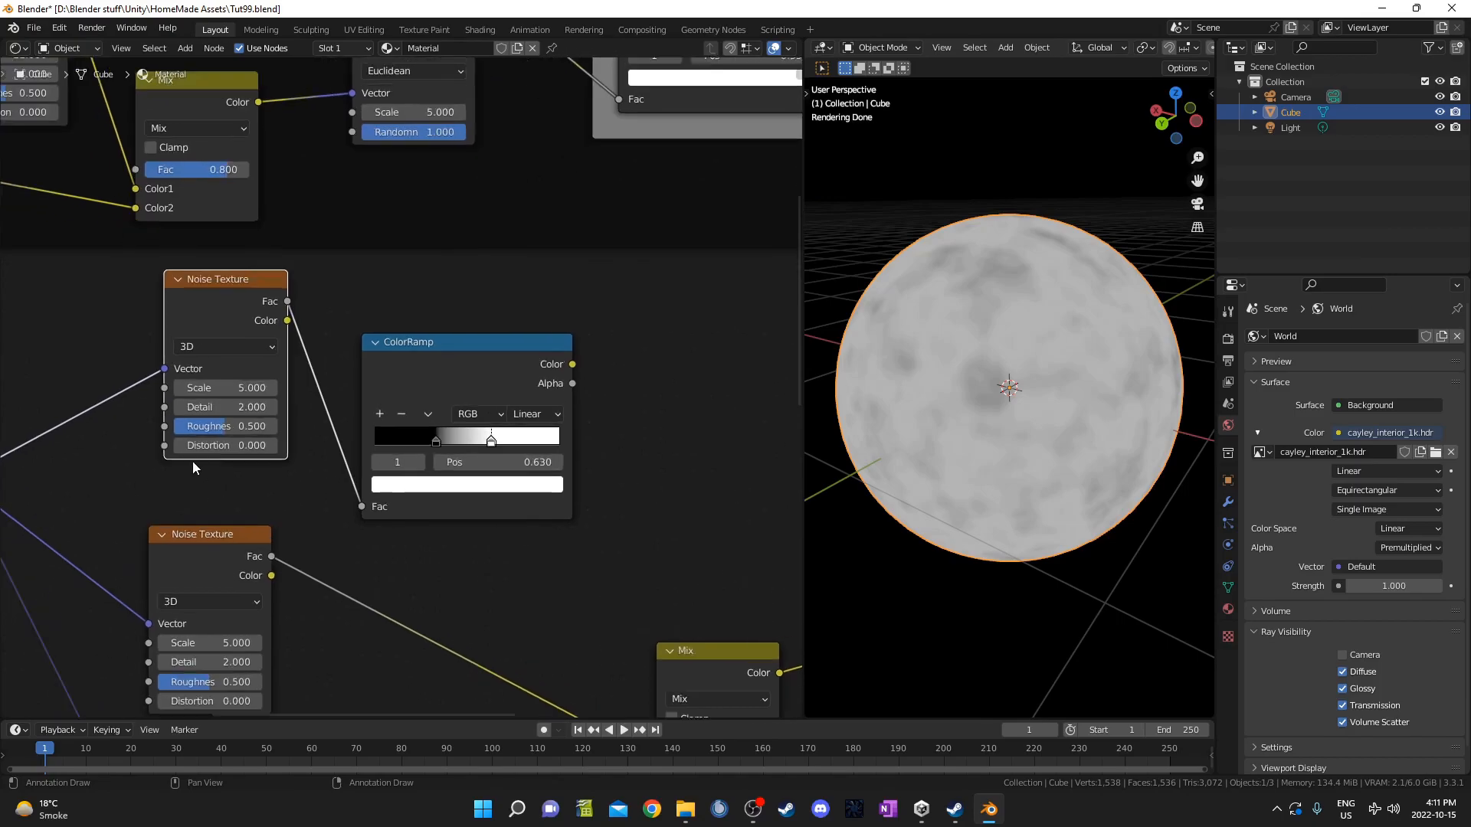
pyautogui.moveTo(519, 457); pyautogui.dragTo(455, 420, button='middle')
pyautogui.keyDown('ctrl'); pyautogui.keyDown('shift'); pyautogui.click(446, 375); pyautogui.keyUp('shift'); pyautogui.keyUp('ctrl')
pyautogui.moveTo(329, 470); pyautogui.dragTo(484, 458, button='middle')
pyautogui.click(282, 369)
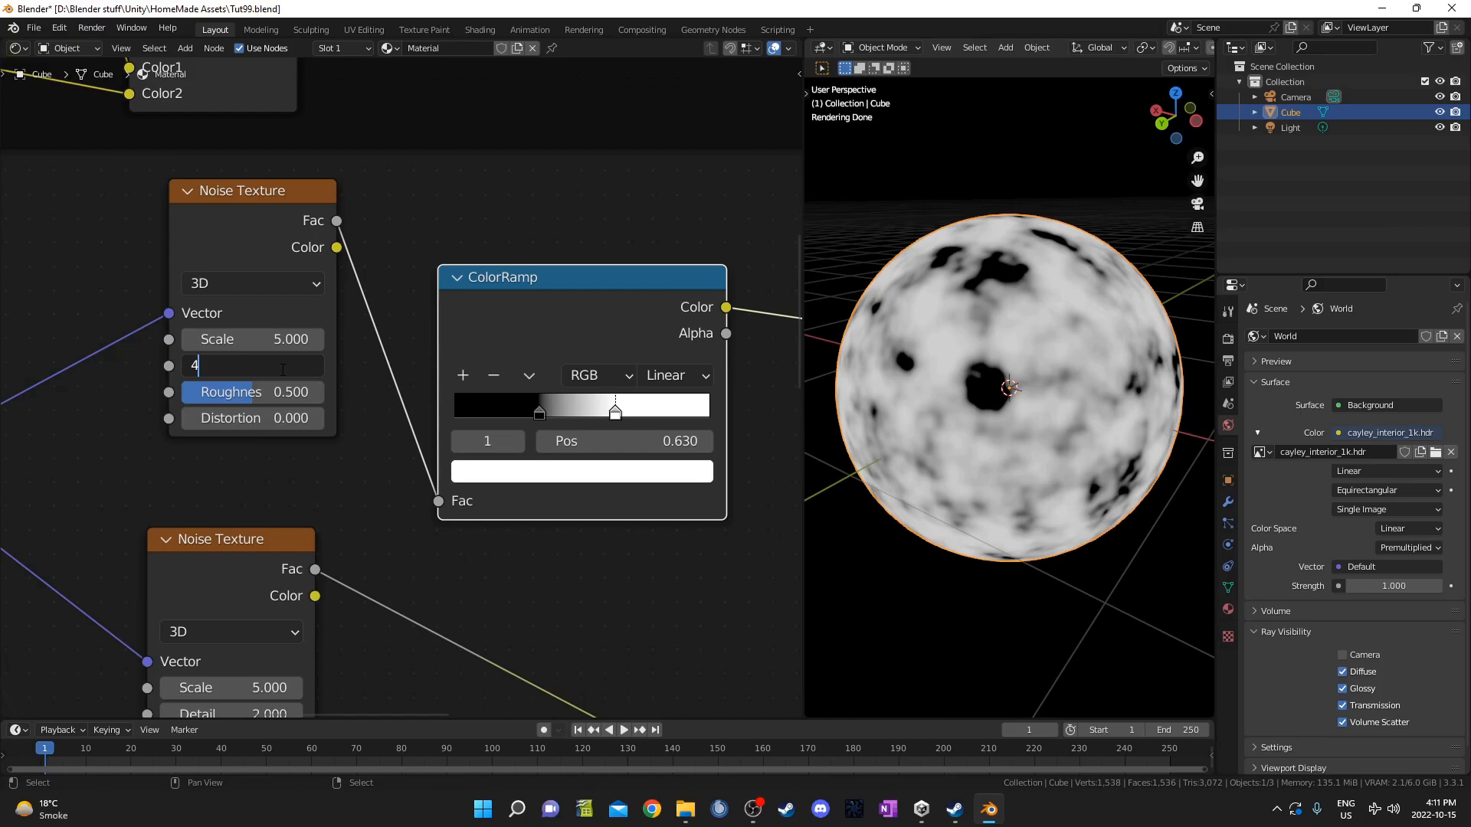
pyautogui.press('Tab')
pyautogui.write('1')
pyautogui.press('Return')
# Duplicate the Mix node and place the copy beyond the original, toward the Material Output.
pyautogui.scroll(-1, 319, 457)
pyautogui.scroll(-3, 319, 450)
pyautogui.moveTo(452, 558); pyautogui.dragTo(250, 467, button='middle')
pyautogui.moveTo(460, 612); pyautogui.dragTo(355, 484, button='middle')
pyautogui.scroll(-3, 429, 429)
pyautogui.click(452, 415)
pyautogui.hotkey('shift', 'd')
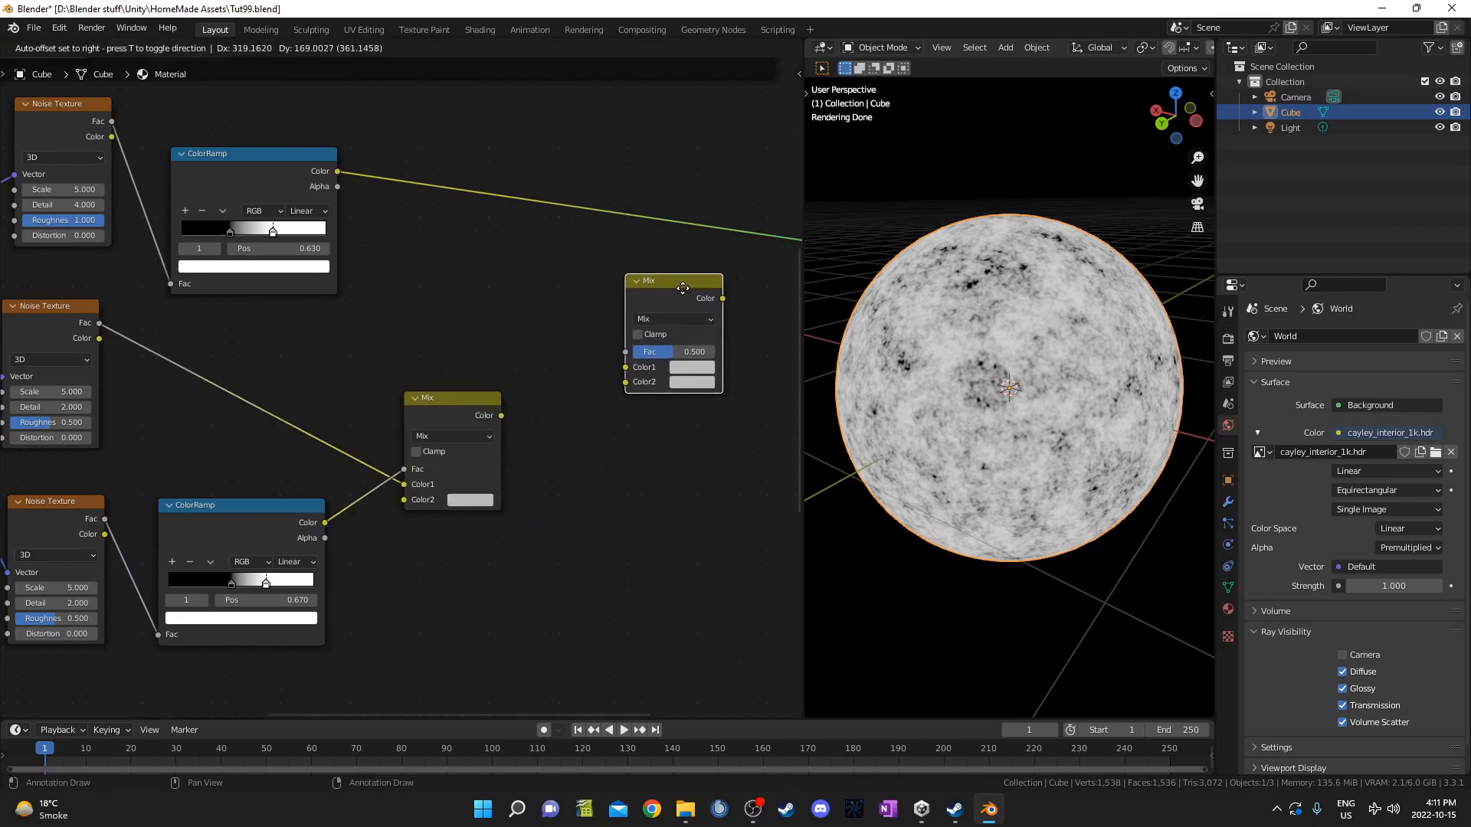
pyautogui.click(668, 304)
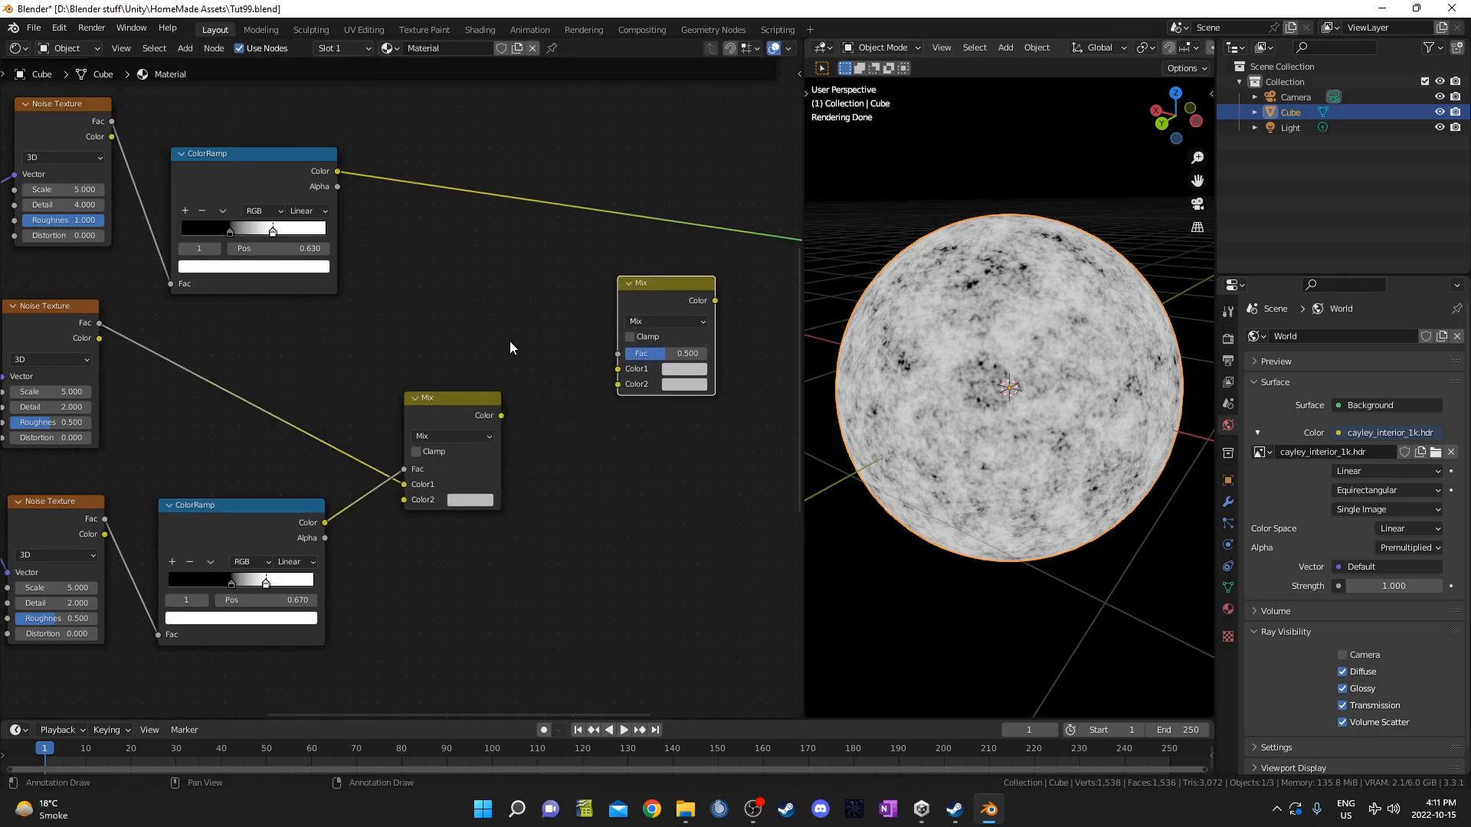
# Connect the first Mix to the second Mix's Color1 and the upper ColorRamp to its Fac, previewing the result on the sphere.
pyautogui.moveTo(501, 415); pyautogui.dragTo(625, 369)
pyautogui.moveTo(696, 349); pyautogui.dragTo(640, 401, button='middle')
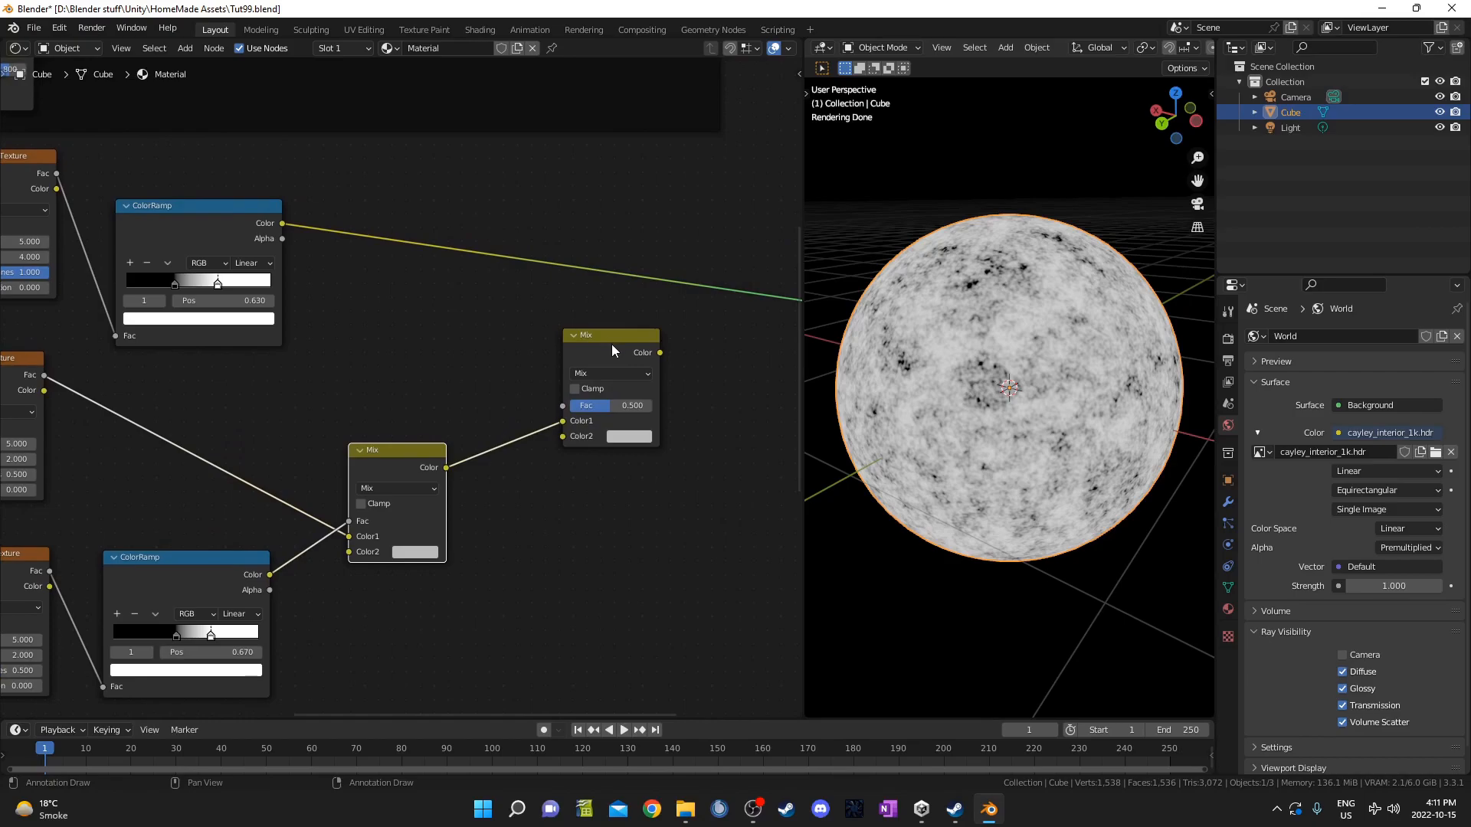
pyautogui.moveTo(613, 342); pyautogui.dragTo(595, 351)
pyautogui.moveTo(282, 224); pyautogui.dragTo(545, 414)
pyautogui.moveTo(602, 382); pyautogui.dragTo(588, 392, button='middle')
pyautogui.keyDown('ctrl'); pyautogui.keyDown('shift'); pyautogui.click(586, 394); pyautogui.keyUp('shift'); pyautogui.keyUp('ctrl')
# Set the Scale of the middle Noise Texture, which feeds the first Mix's Color1, to 1.7 and inspect the sphere.
pyautogui.moveTo(231, 534); pyautogui.dragTo(425, 401, button='middle')
pyautogui.moveTo(307, 466); pyautogui.dragTo(379, 440, button='middle')
pyautogui.moveTo(437, 485); pyautogui.dragTo(496, 510, button='middle')
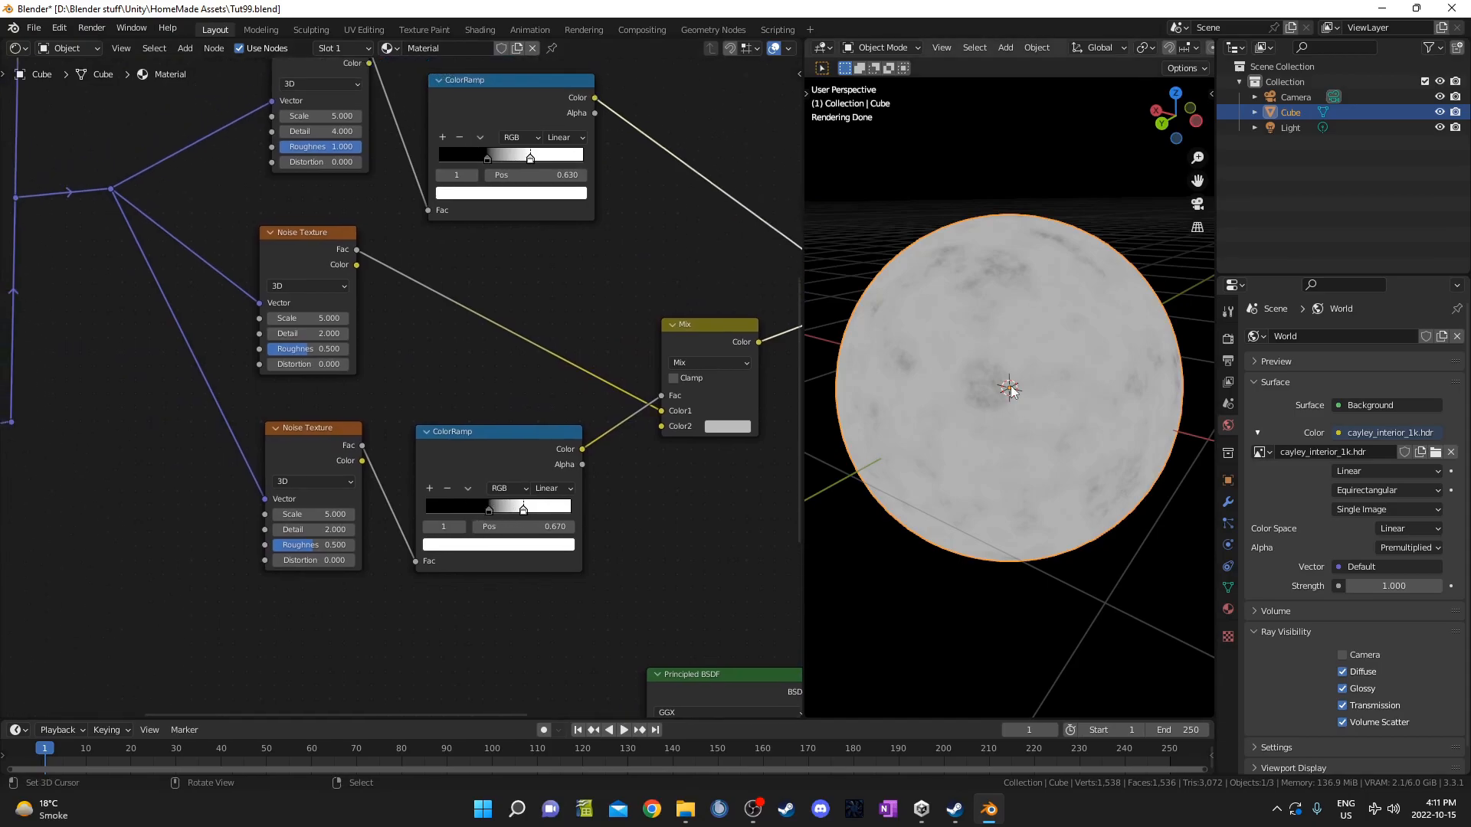
pyautogui.moveTo(502, 425); pyautogui.dragTo(489, 411, button='middle')
pyautogui.moveTo(318, 442); pyautogui.dragTo(412, 463, button='middle')
pyautogui.scroll(-5, 370, 368)
pyautogui.scroll(8, 371, 371)
pyautogui.moveTo(302, 214); pyautogui.dragTo(301, 197)
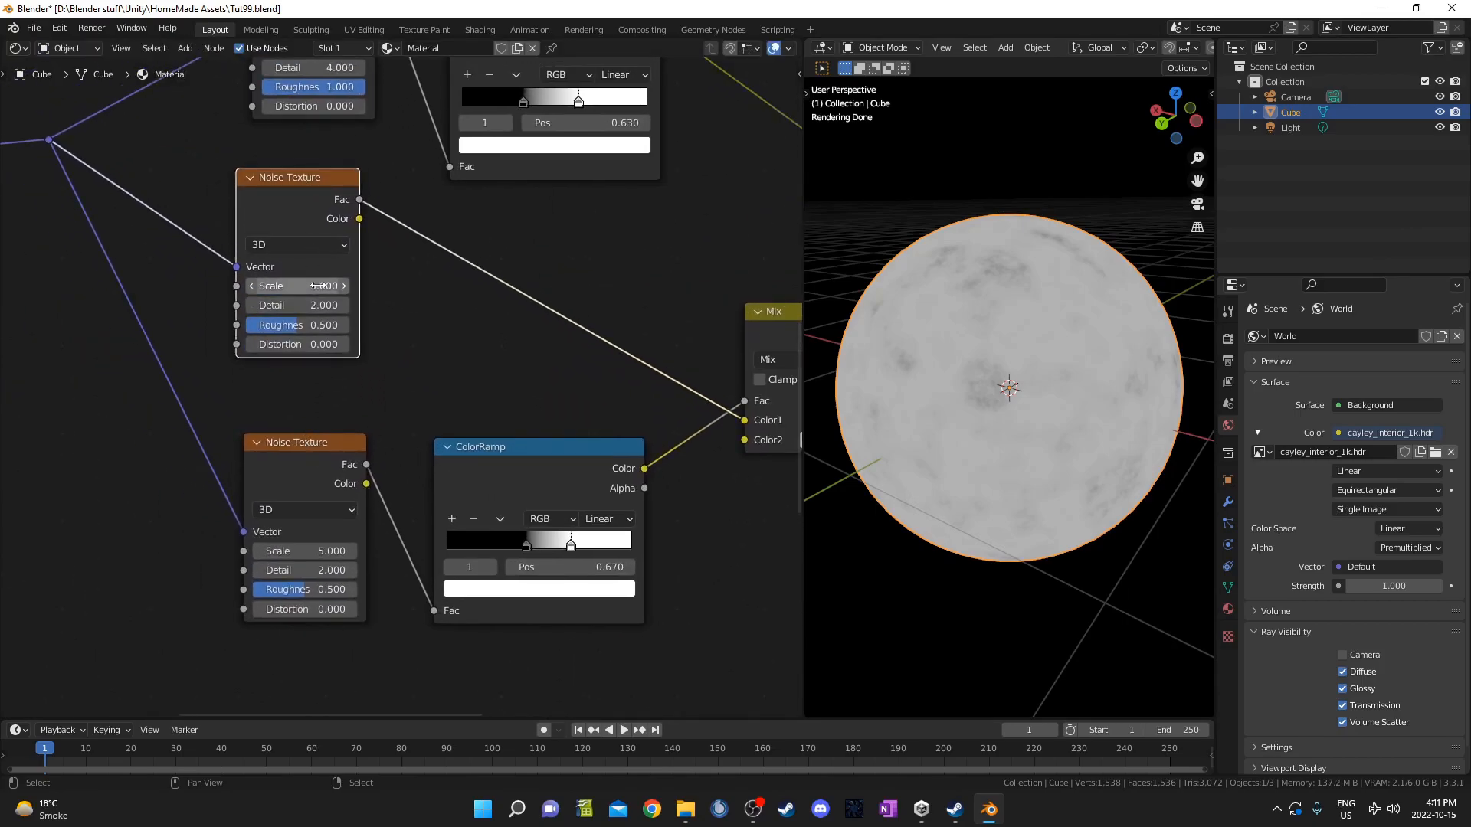
pyautogui.click(316, 285)
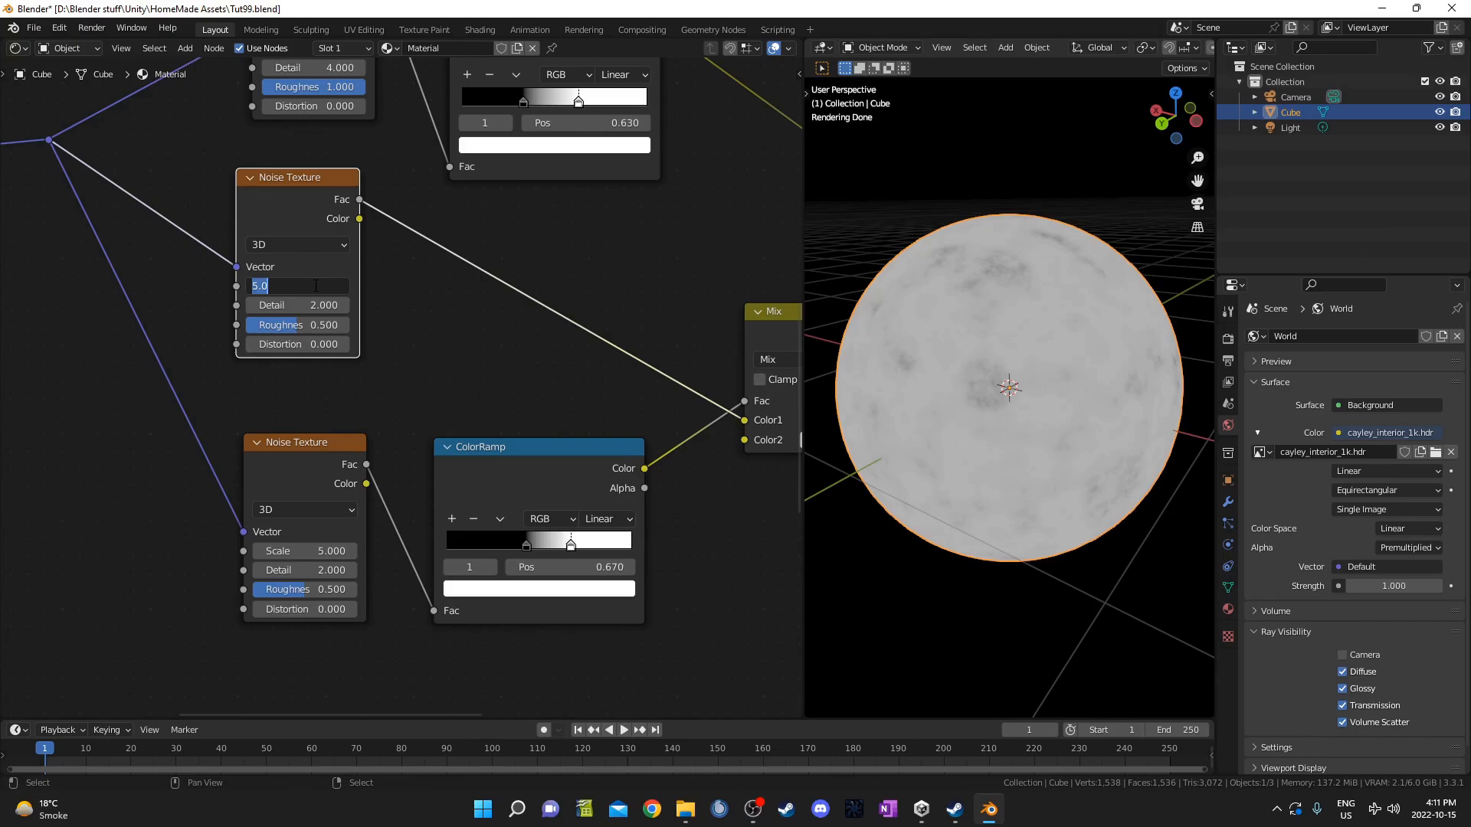
pyautogui.press('Return')
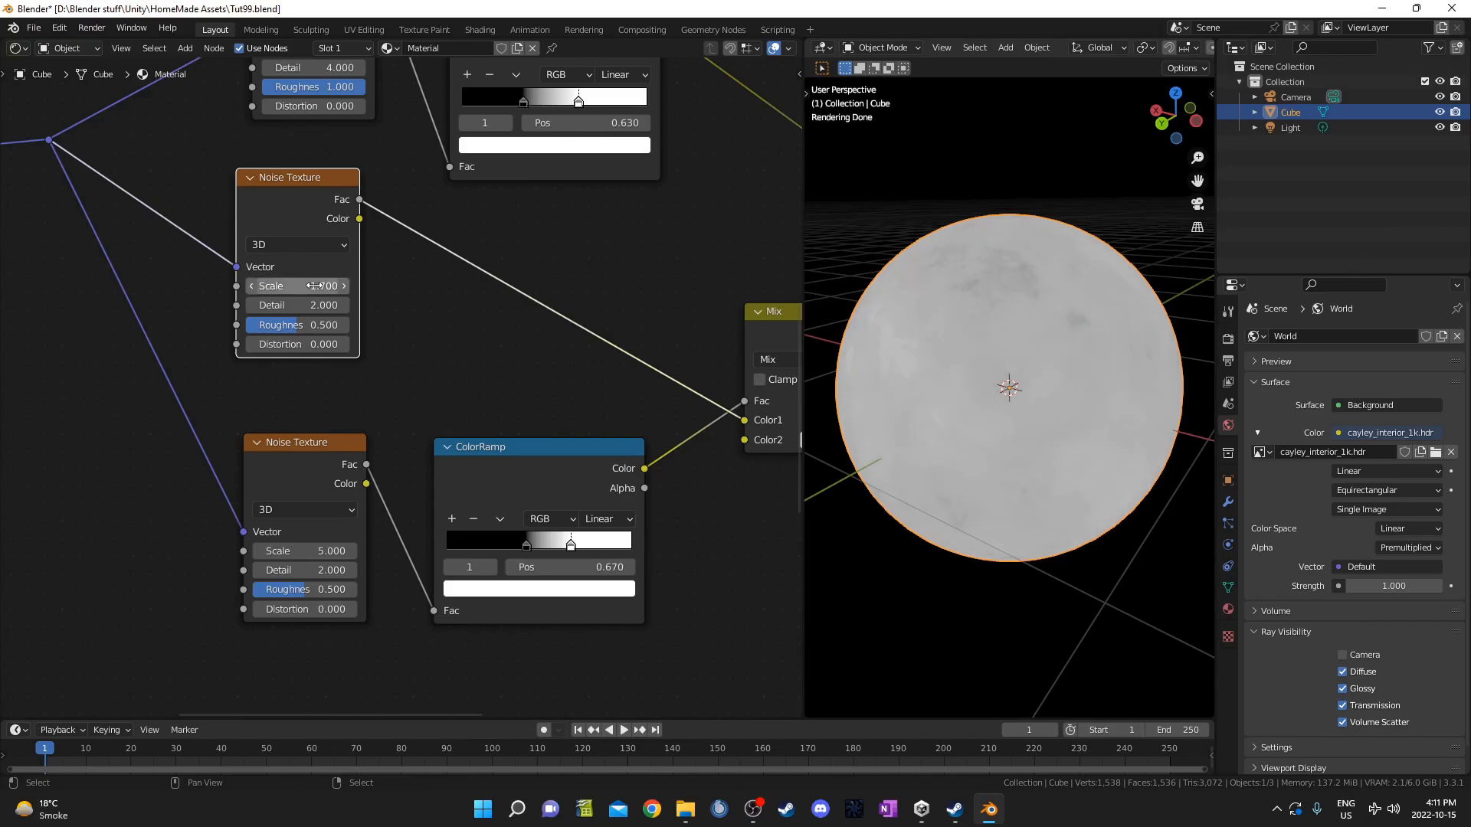
pyautogui.moveTo(1001, 338); pyautogui.dragTo(1037, 426, button='middle')
pyautogui.moveTo(461, 546); pyautogui.dragTo(429, 521, button='middle')
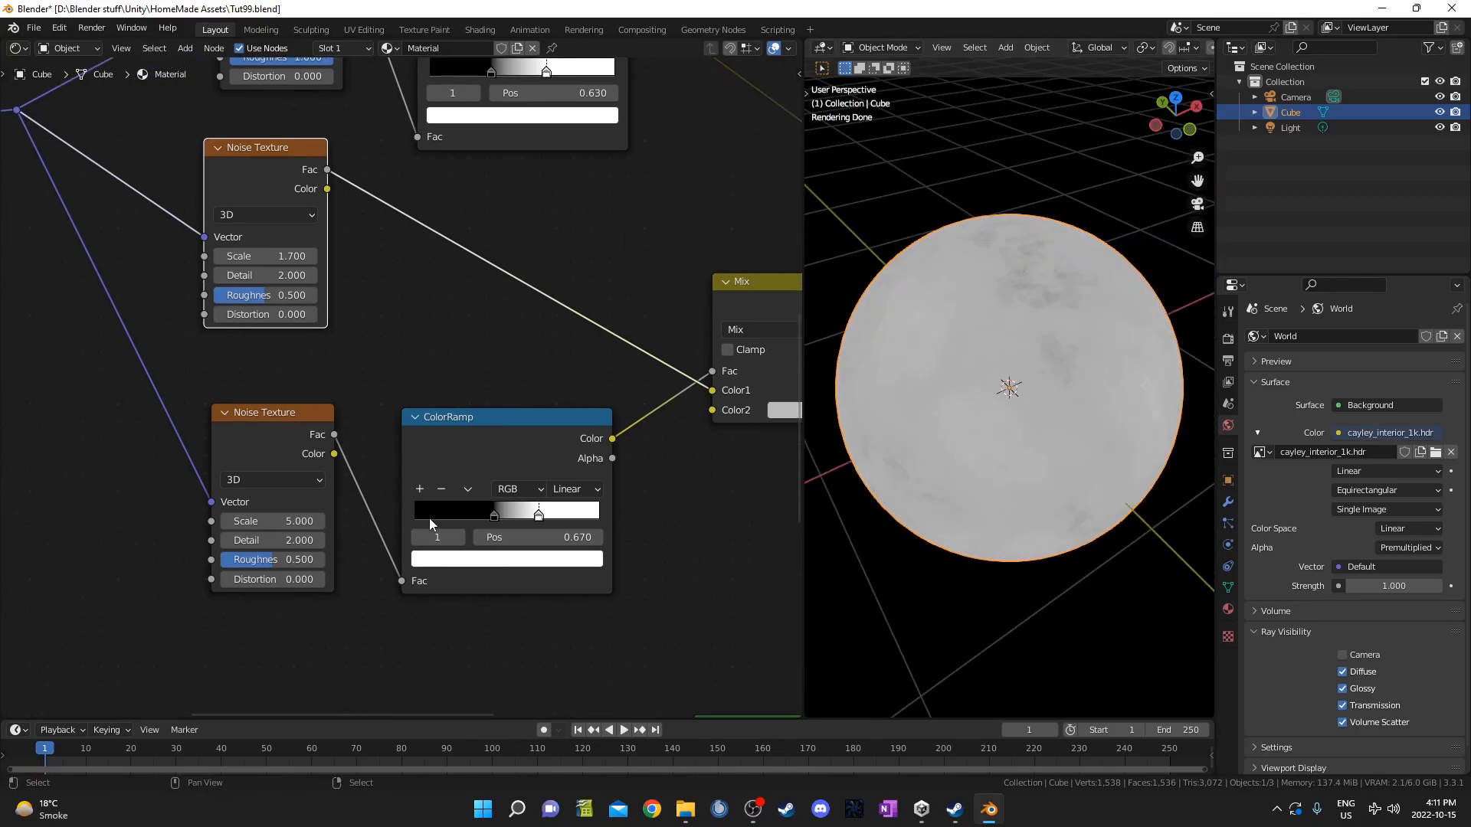
# Enclose the three Noise Textures, two ColorRamps and two Mix nodes in a frame labelled "Medium Shapes".
pyautogui.press('Home')
pyautogui.moveTo(179, 600); pyautogui.dragTo(663, 300)
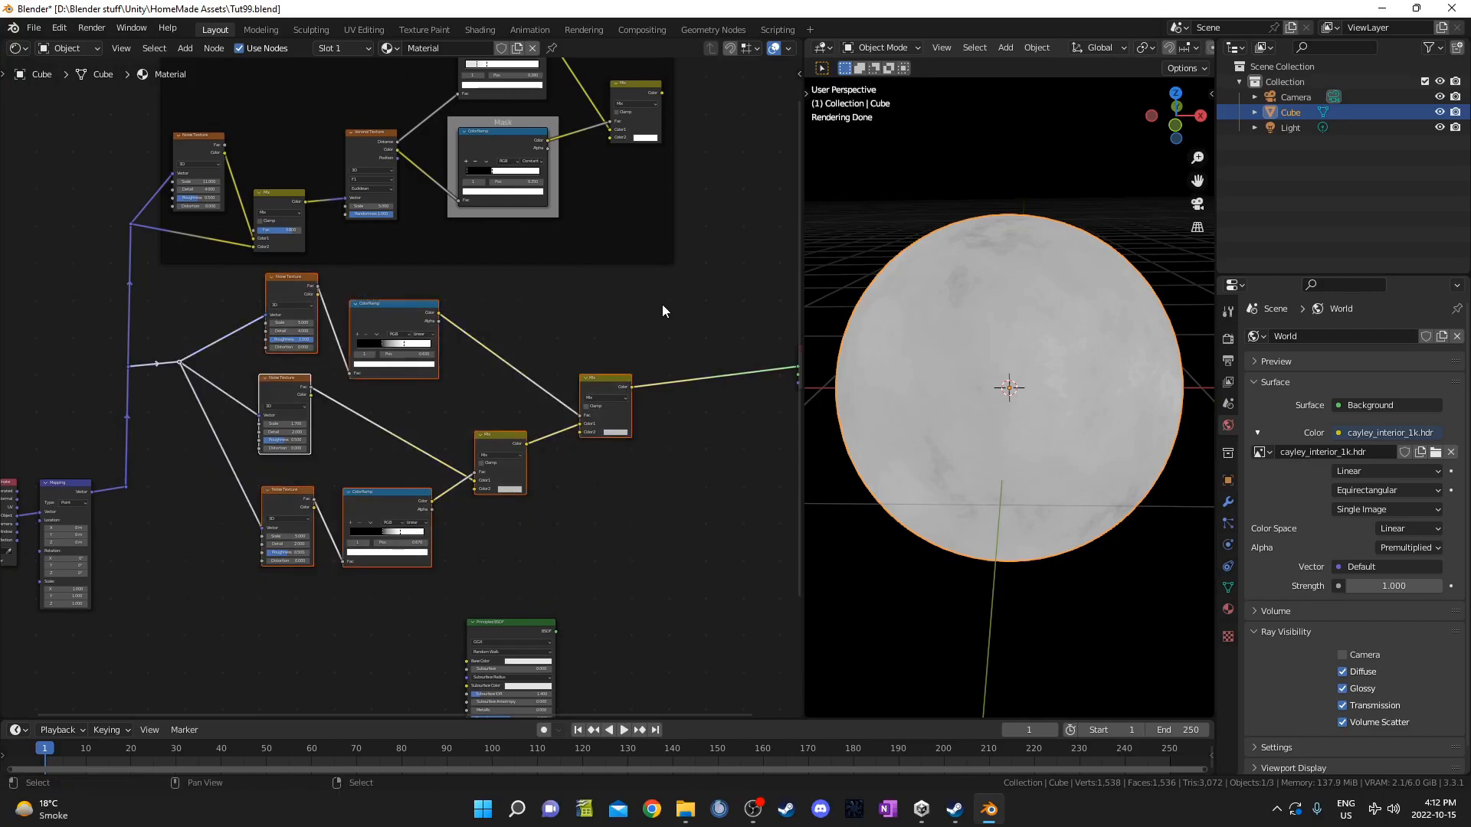
pyautogui.hotkey('ctrl', 'j')
pyautogui.hotkey('alt', 'a')
pyautogui.click(492, 268)
pyautogui.press('F2')
pyautogui.write('Medium S')
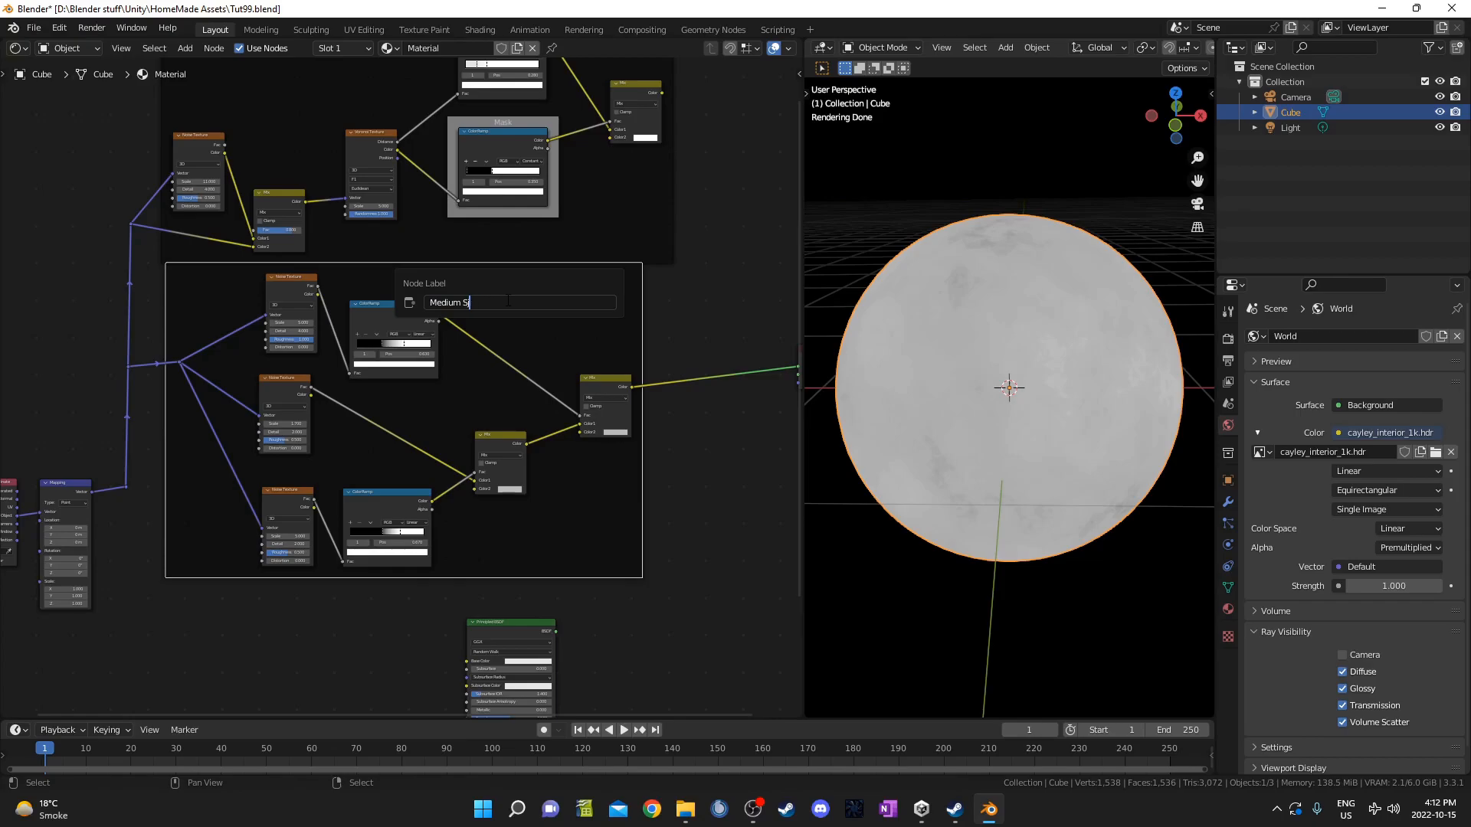
pyautogui.press('Return')
# Tidy the layout by repositioning the Medium Shapes frame, its lower ColorRamp and the Principled BSDF, and save the file.
pyautogui.press('g')
pyautogui.moveTo(513, 291); pyautogui.dragTo(516, 291)
pyautogui.scroll(-3, 532, 385)
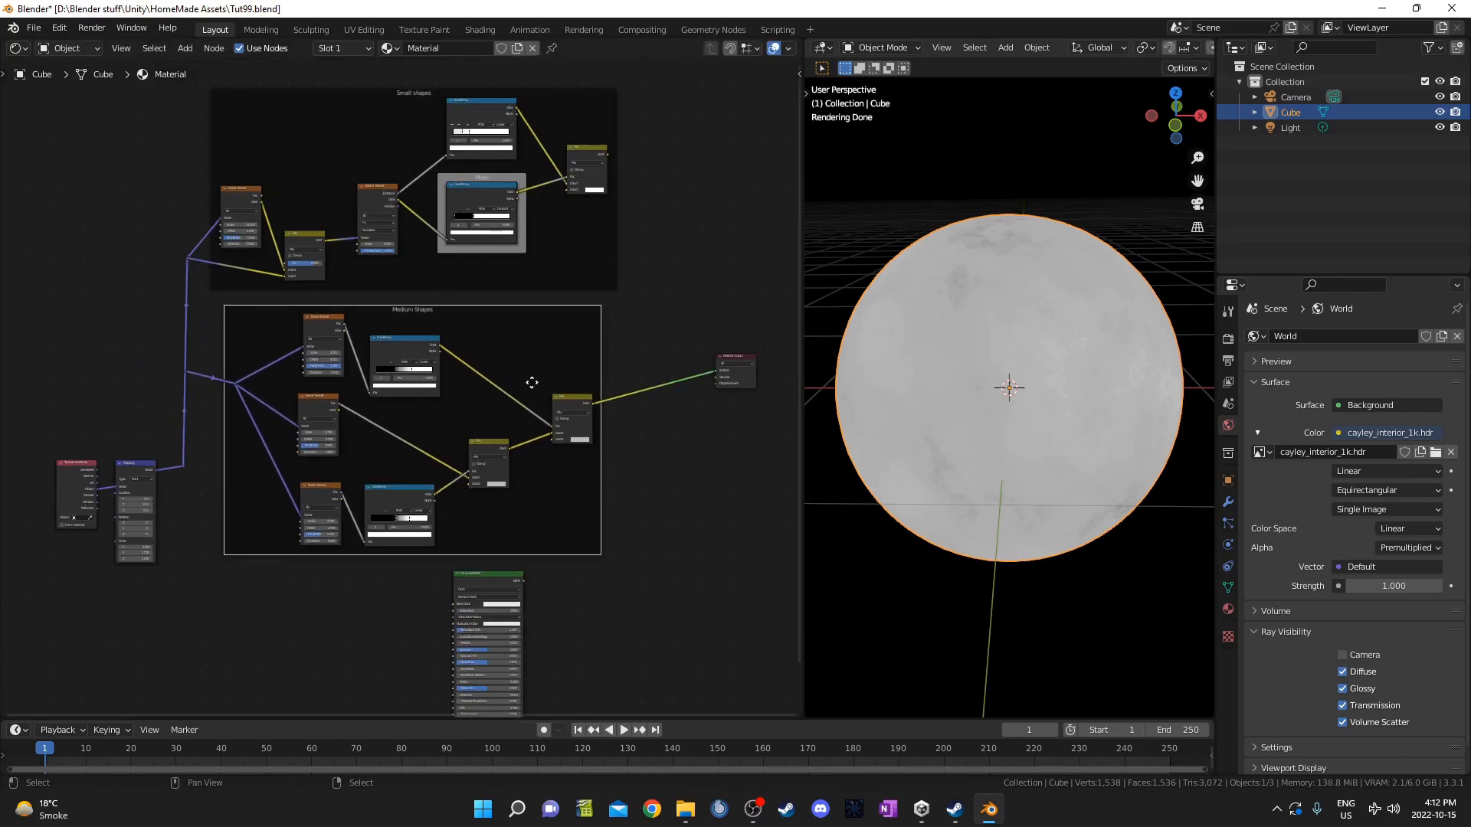
pyautogui.moveTo(530, 396); pyautogui.dragTo(512, 343, button='middle')
pyautogui.moveTo(375, 447)
pyautogui.mouseDown()
pyautogui.moveTo(435, 509)
pyautogui.moveTo(401, 451)
pyautogui.mouseUp()
pyautogui.moveTo(434, 517); pyautogui.dragTo(572, 600)
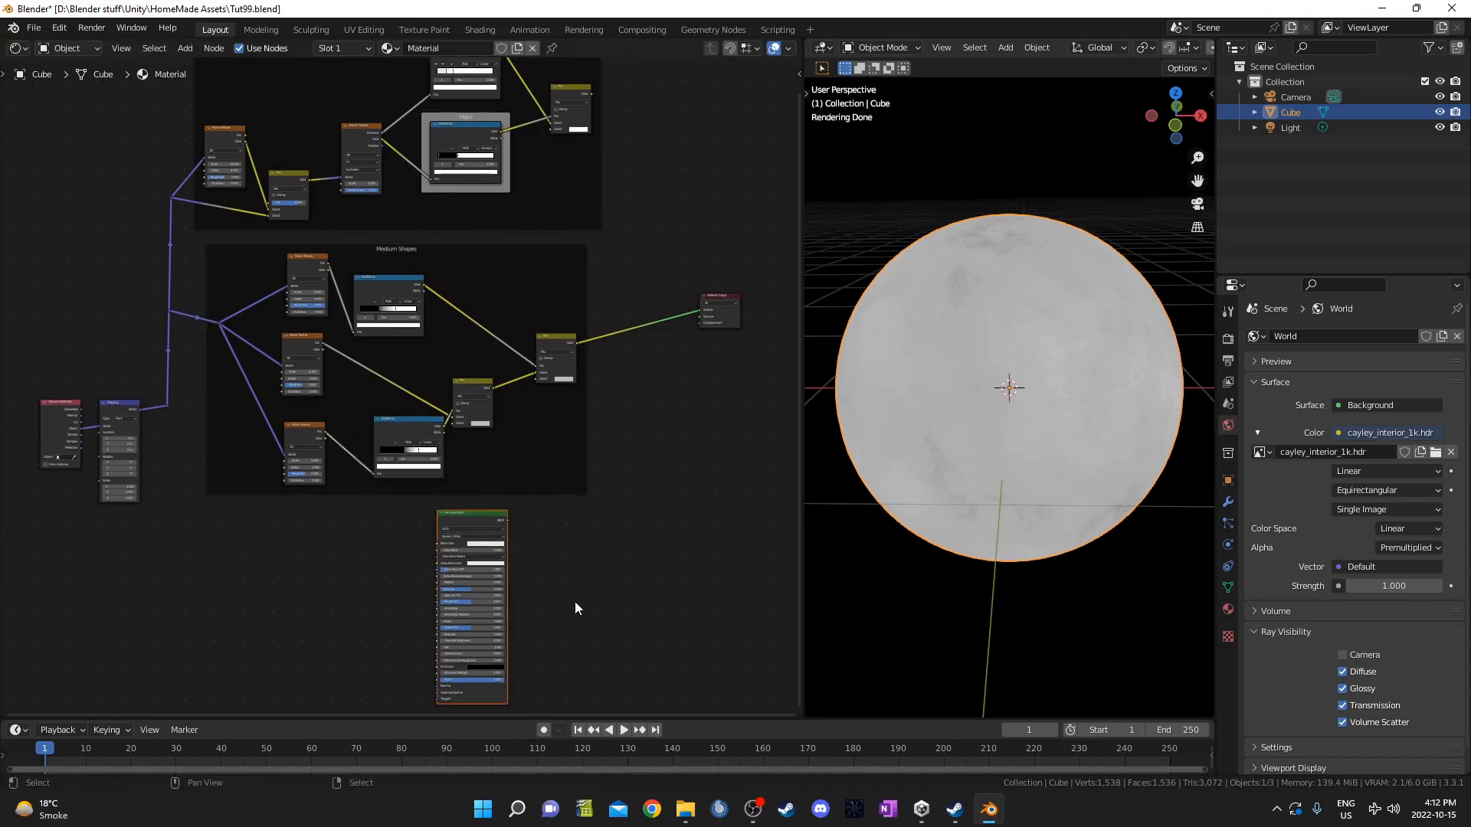
pyautogui.press('g')
pyautogui.hotkey('ctrl', 's')
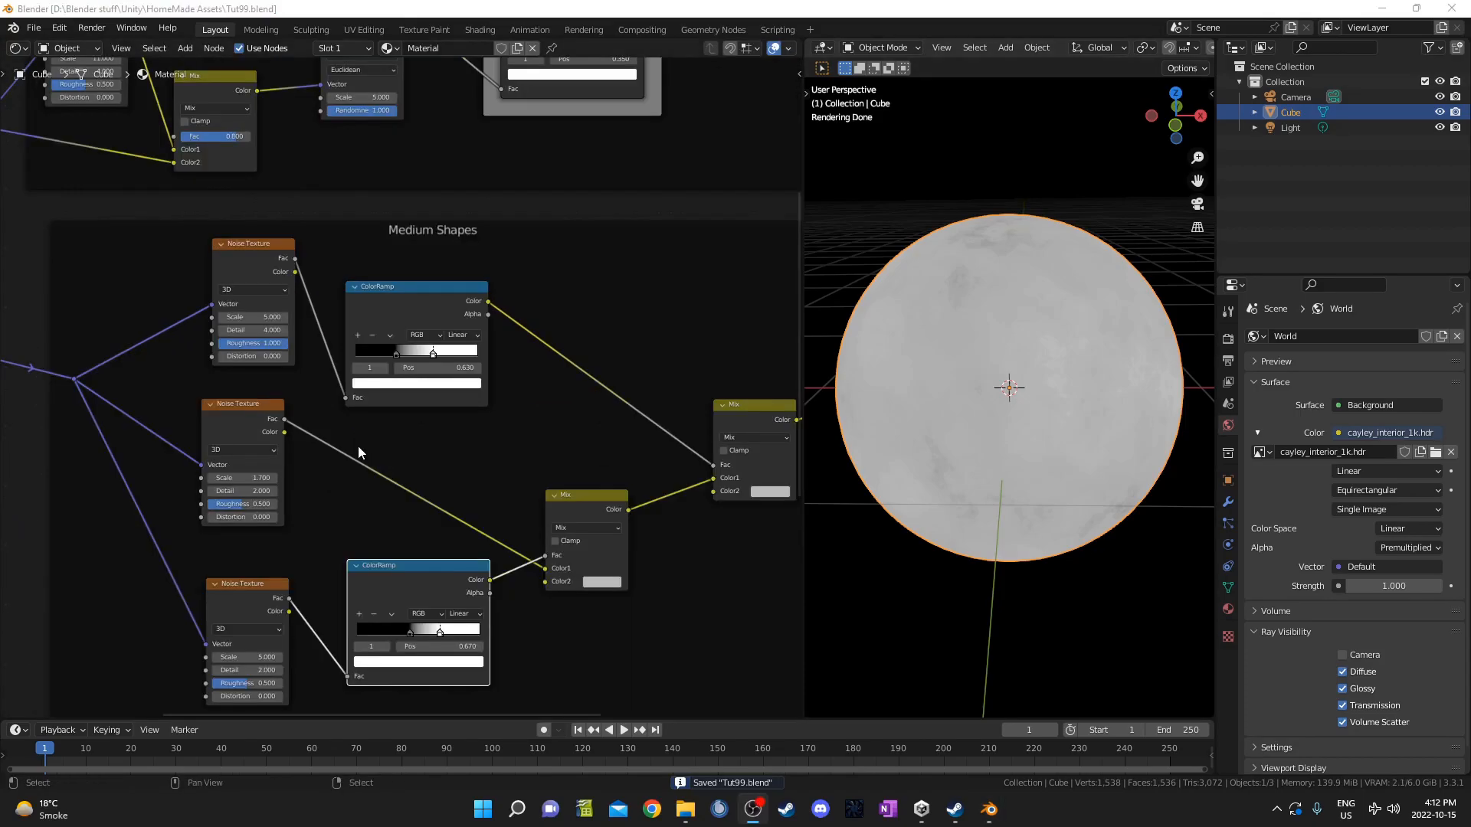
# Put each of the two ColorRamps inside the Medium Shapes group into its own separate frame.
pyautogui.moveTo(420, 322); pyautogui.dragTo(483, 388, button='middle')
pyautogui.click(472, 392)
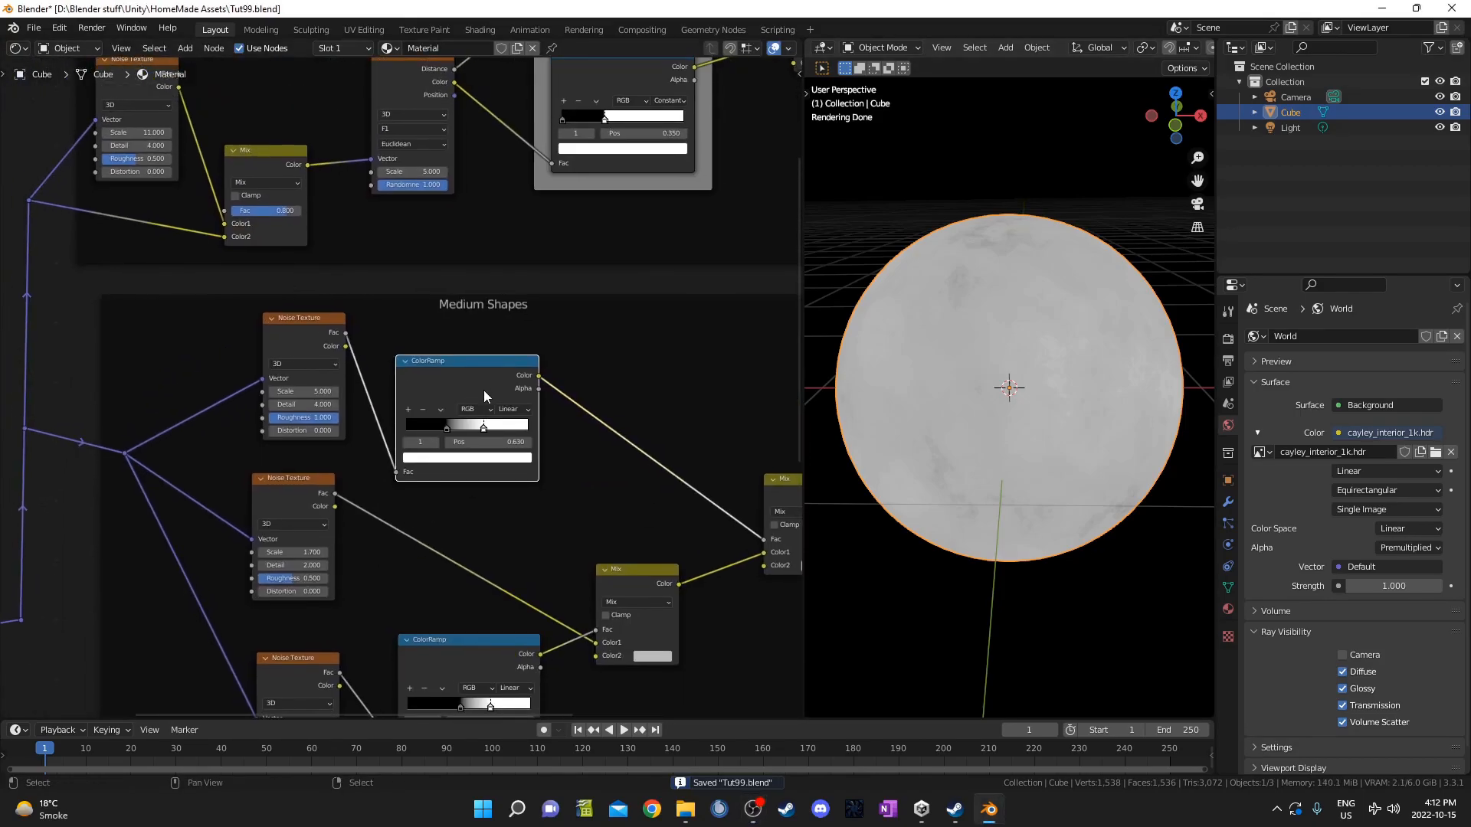
pyautogui.hotkey('ctrl', 'j')
pyautogui.click(468, 667)
pyautogui.hotkey('ctrl', 'j')
pyautogui.moveTo(471, 664); pyautogui.dragTo(479, 581, button='middle')
# Enable the custom colour on both ColorRamp frames in the Medium Shapes group.
pyautogui.click(561, 412)
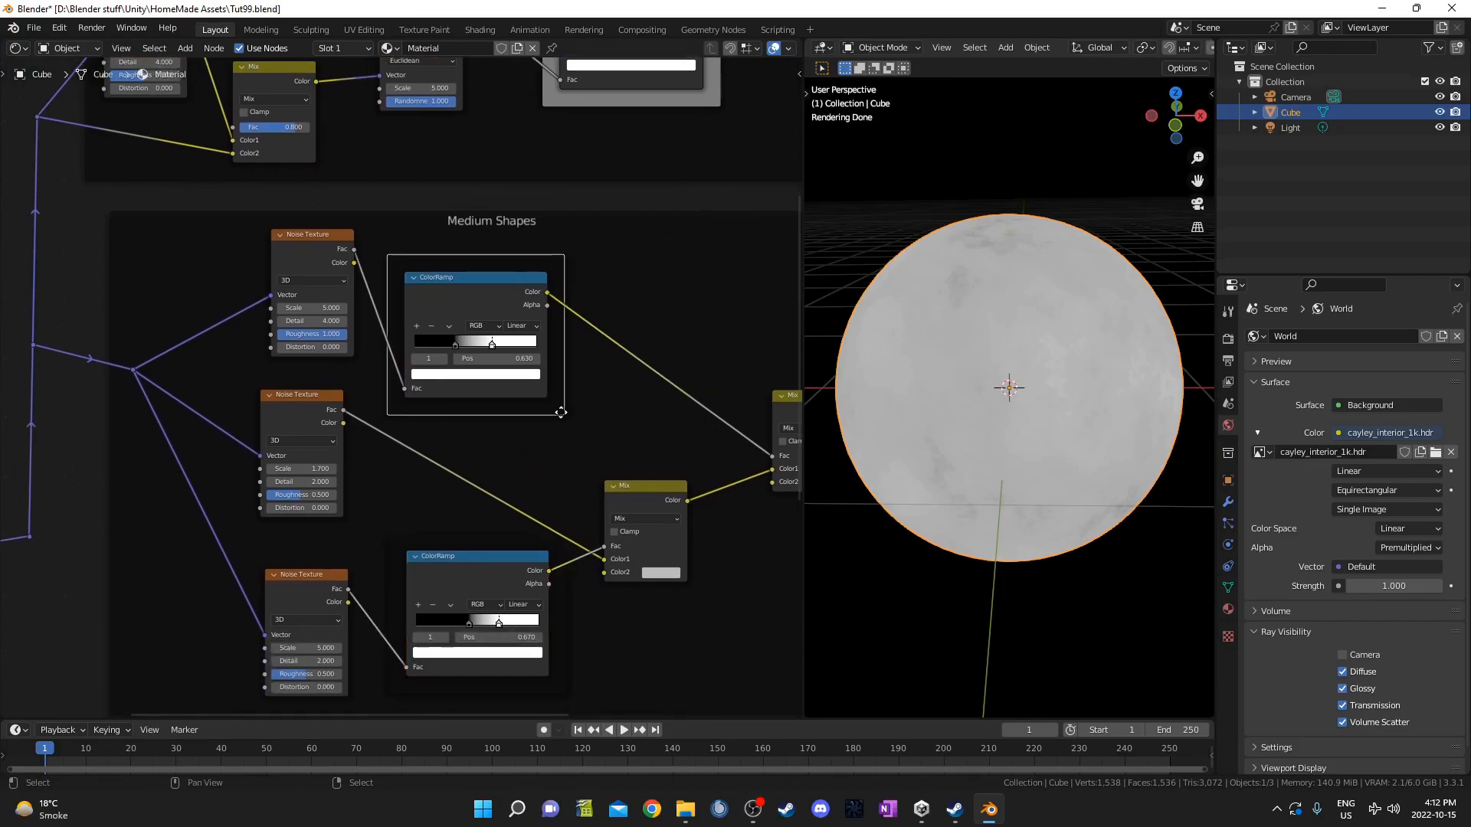
pyautogui.press('n')
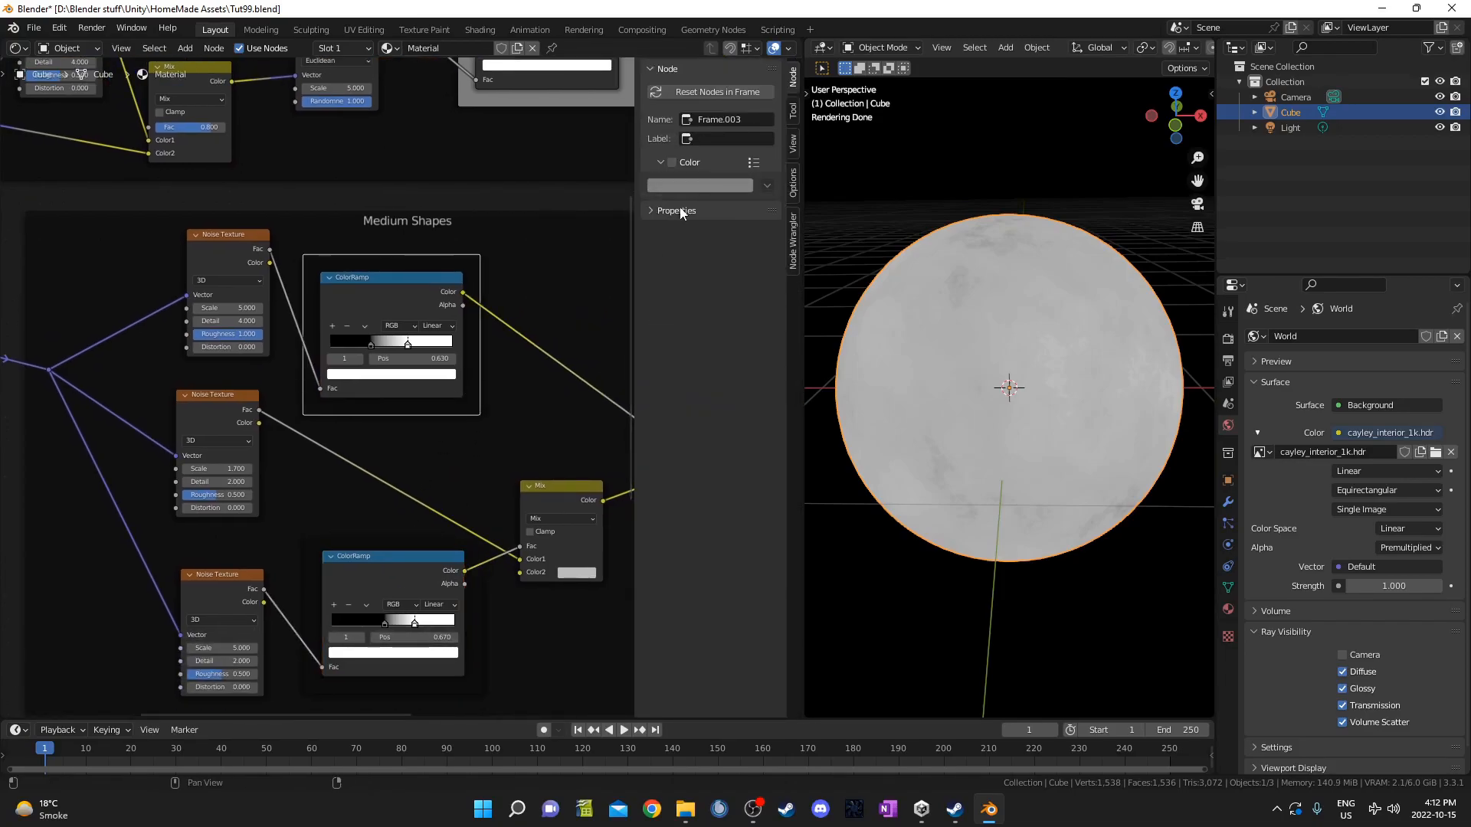
pyautogui.click(672, 162)
pyautogui.click(460, 673)
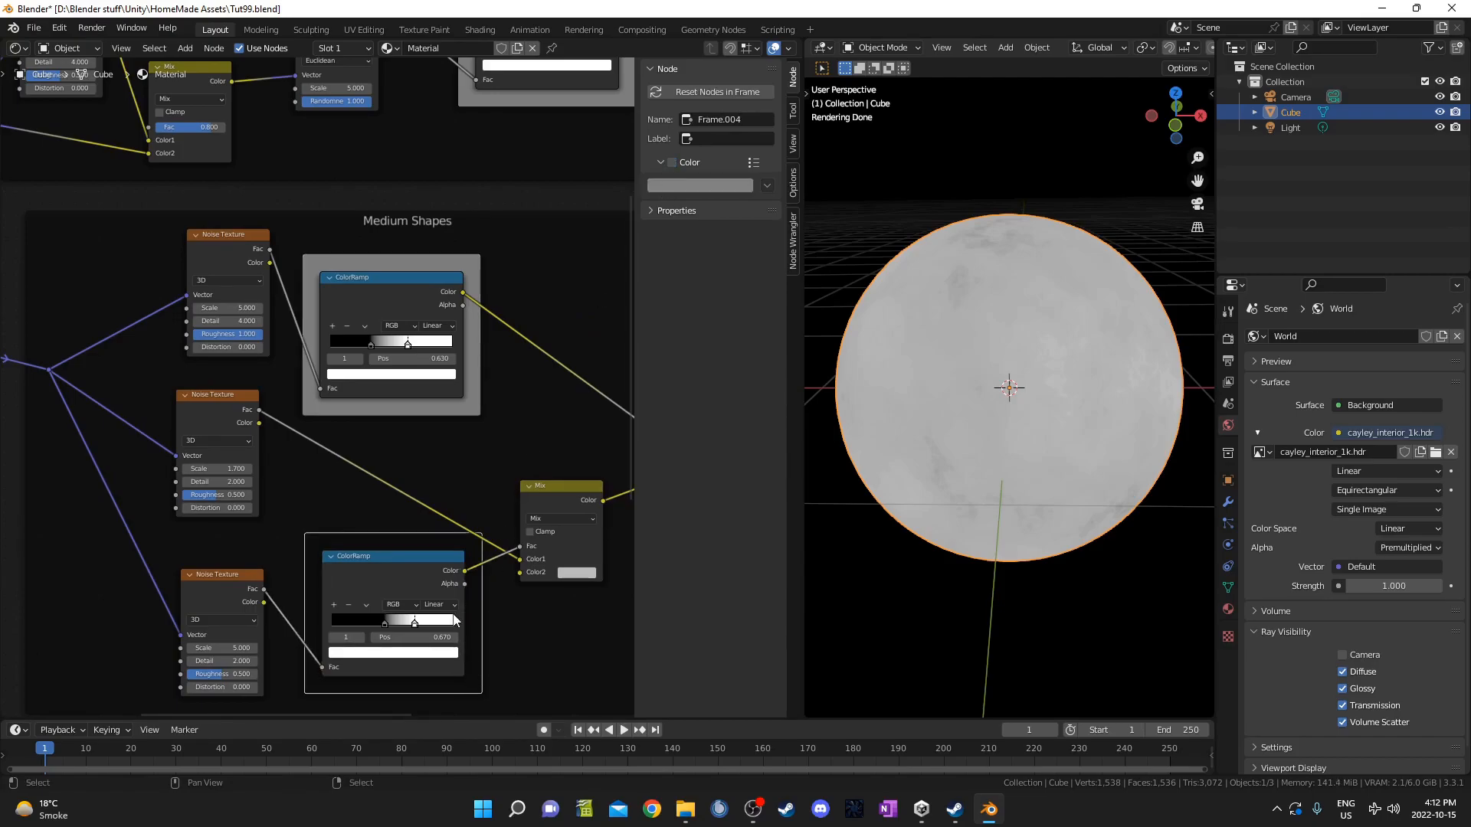
pyautogui.click(671, 162)
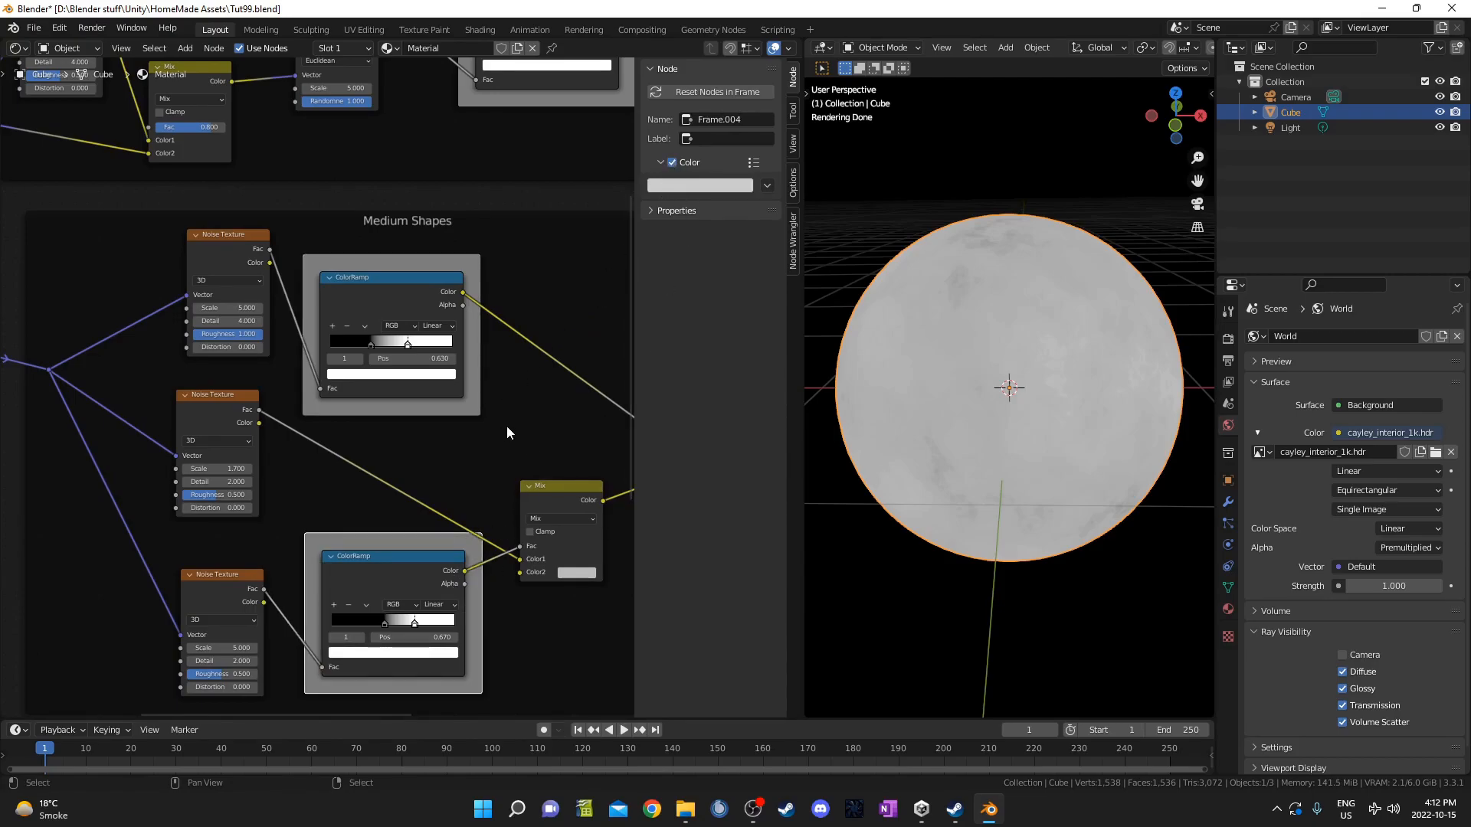
# Label the frame around the lower ColorRamp "Mask".
pyautogui.moveTo(428, 607); pyautogui.dragTo(430, 569, button='middle')
pyautogui.click(402, 506)
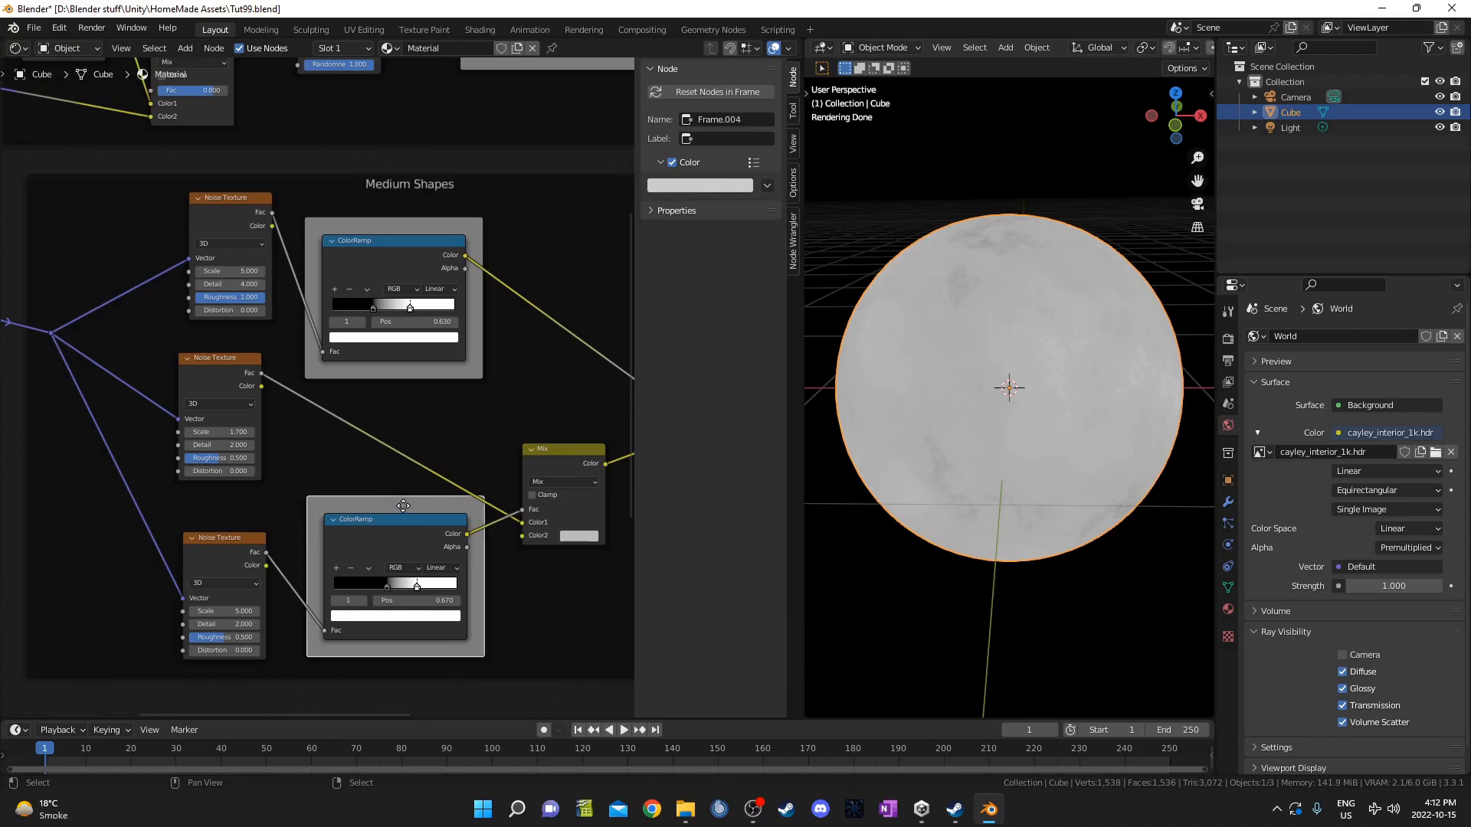
pyautogui.moveTo(418, 394)
pyautogui.mouseDown(button='middle')
pyautogui.moveTo(412, 375)
pyautogui.moveTo(434, 401)
pyautogui.mouseUp(button='middle')
pyautogui.press('n')
pyautogui.press('F2')
pyautogui.write('Mask')
pyautogui.press('Return')
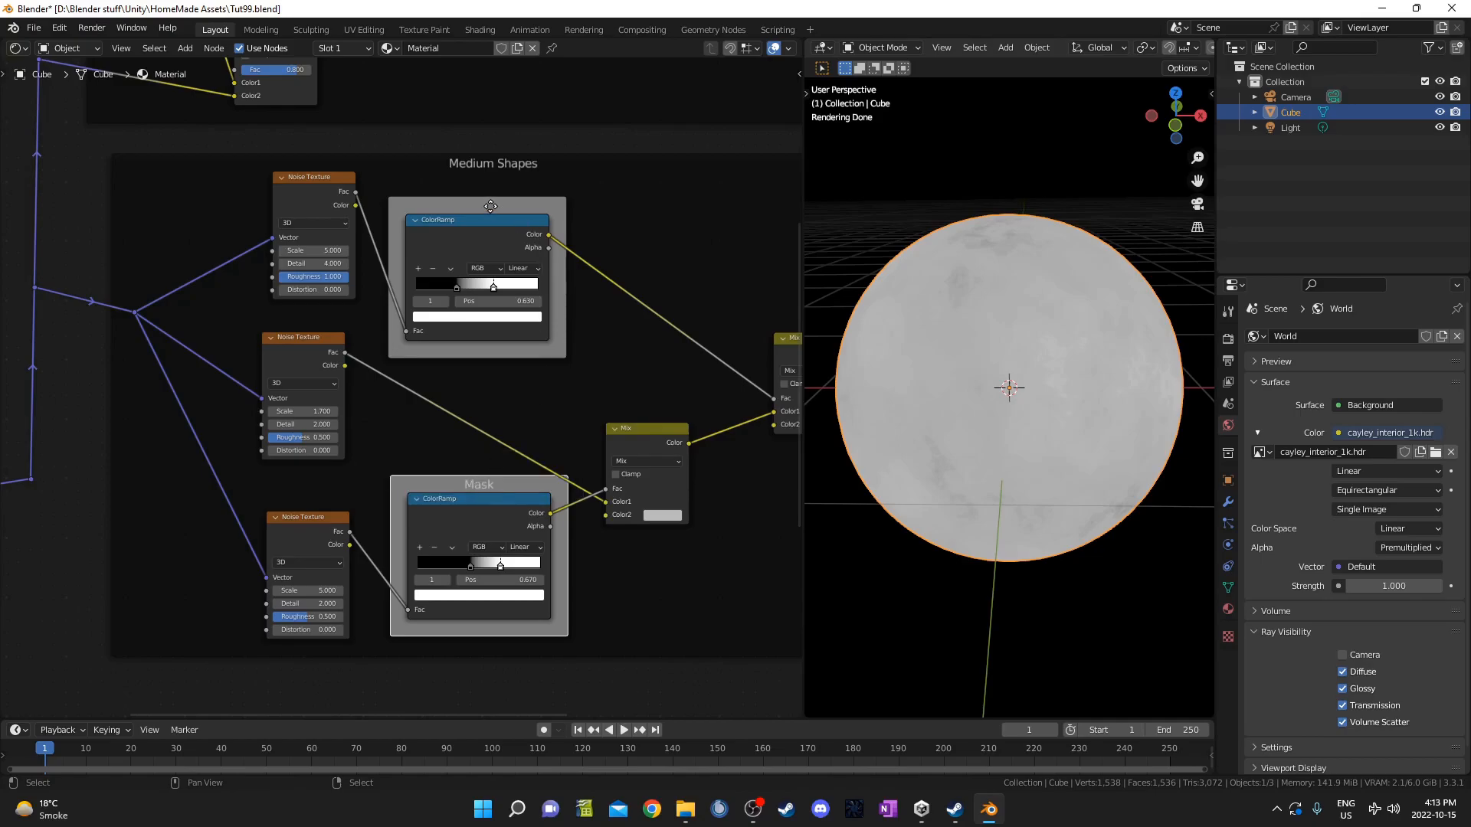
# Label the frame around the upper ColorRamp in the Medium Shapes group "Mask".
pyautogui.click(490, 206)
pyautogui.press('F2')
pyautogui.write('Mask')
pyautogui.press('Return')
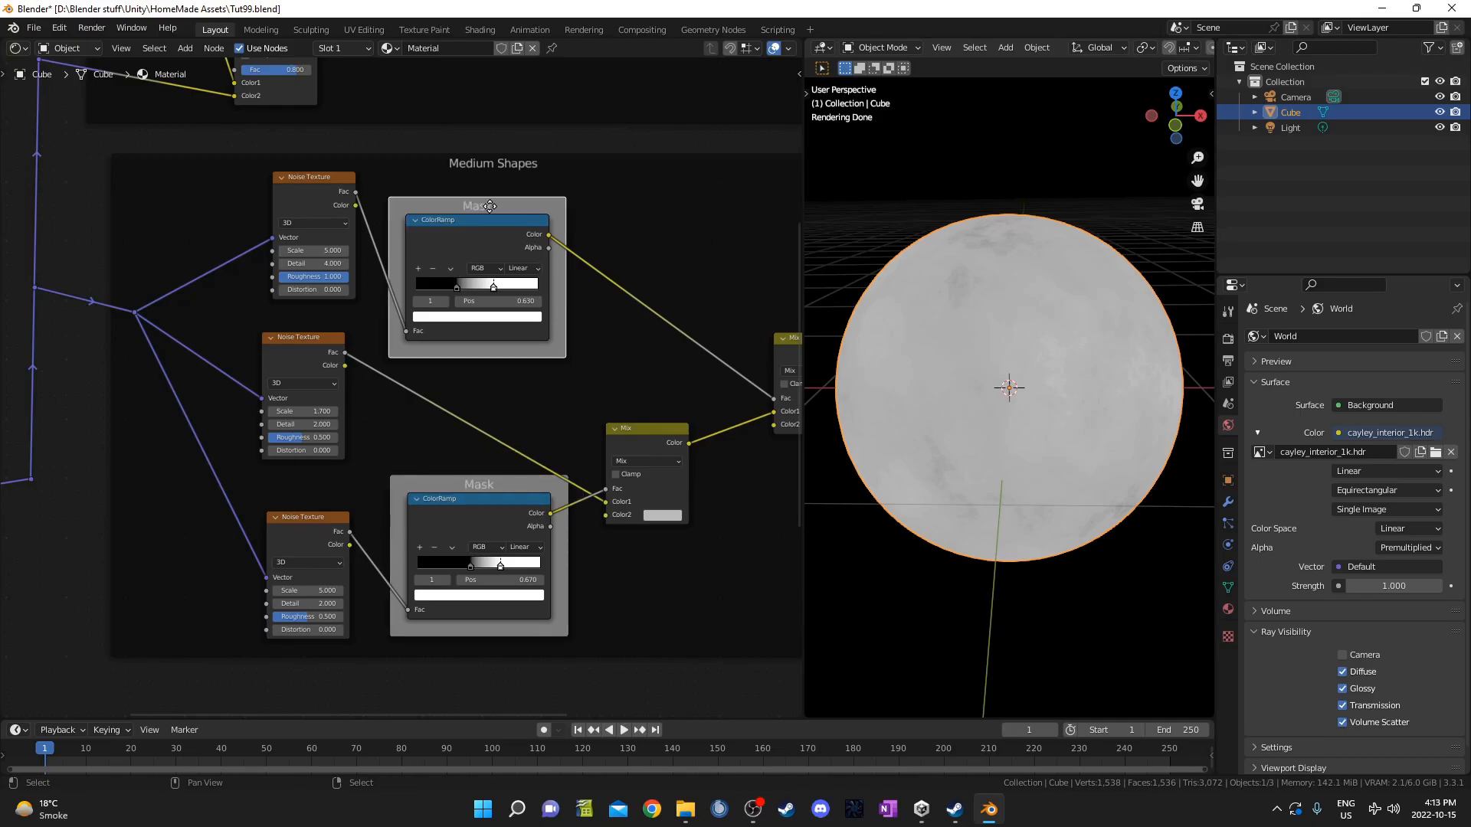
# Preview the final Mix of the Small shapes group and that of the Medium Shapes group in turn on the sphere.
pyautogui.scroll(-4, 516, 327)
pyautogui.moveTo(503, 442); pyautogui.dragTo(460, 522, button='middle')
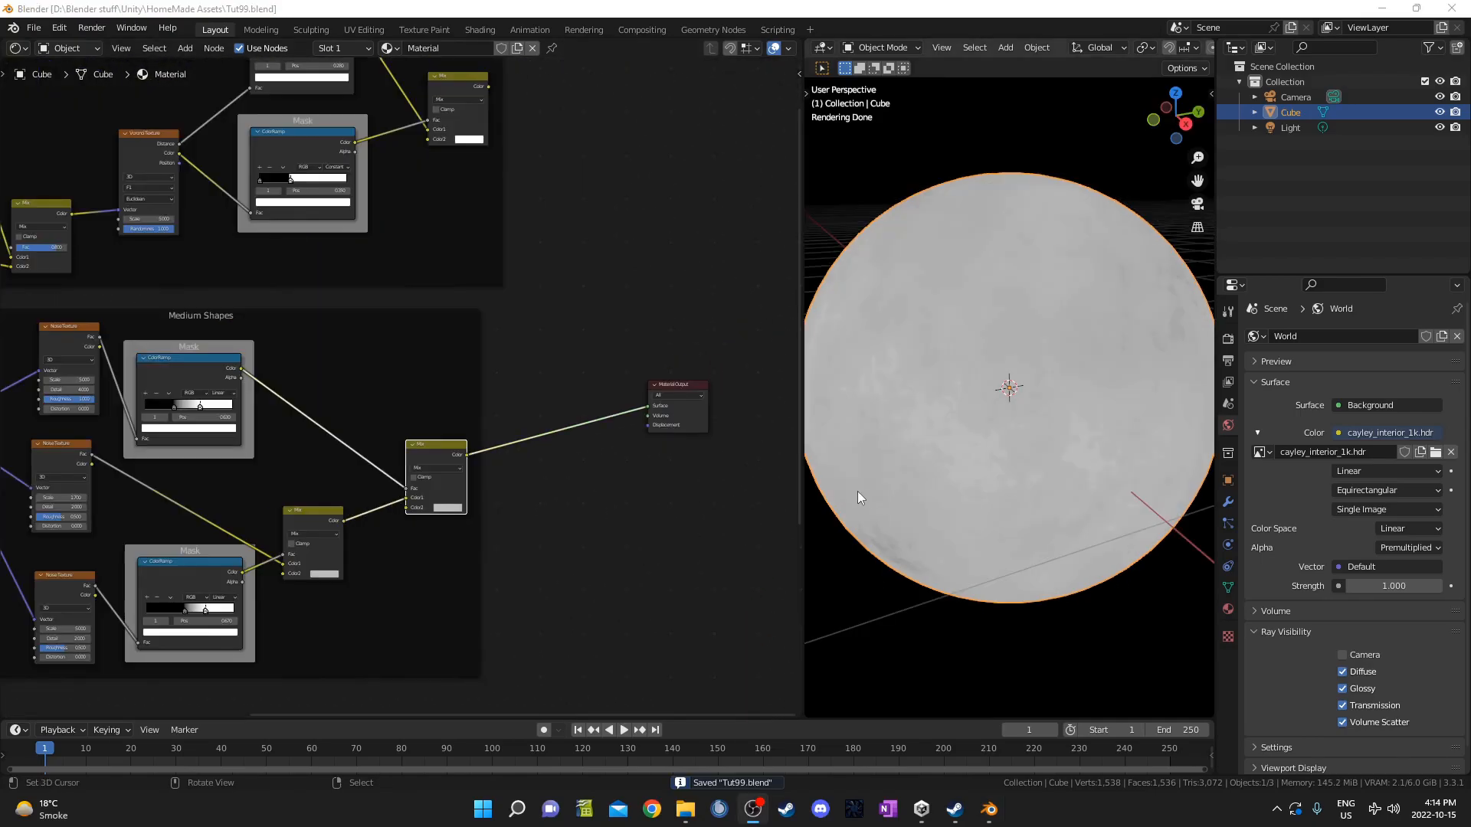
pyautogui.moveTo(661, 439); pyautogui.dragTo(582, 542, button='middle')
pyautogui.scroll(-1, 578, 536)
pyautogui.moveTo(512, 483); pyautogui.dragTo(512, 464, button='middle')
pyautogui.keyDown('ctrl'); pyautogui.keyDown('shift'); pyautogui.click(393, 190); pyautogui.keyUp('shift'); pyautogui.keyUp('ctrl')
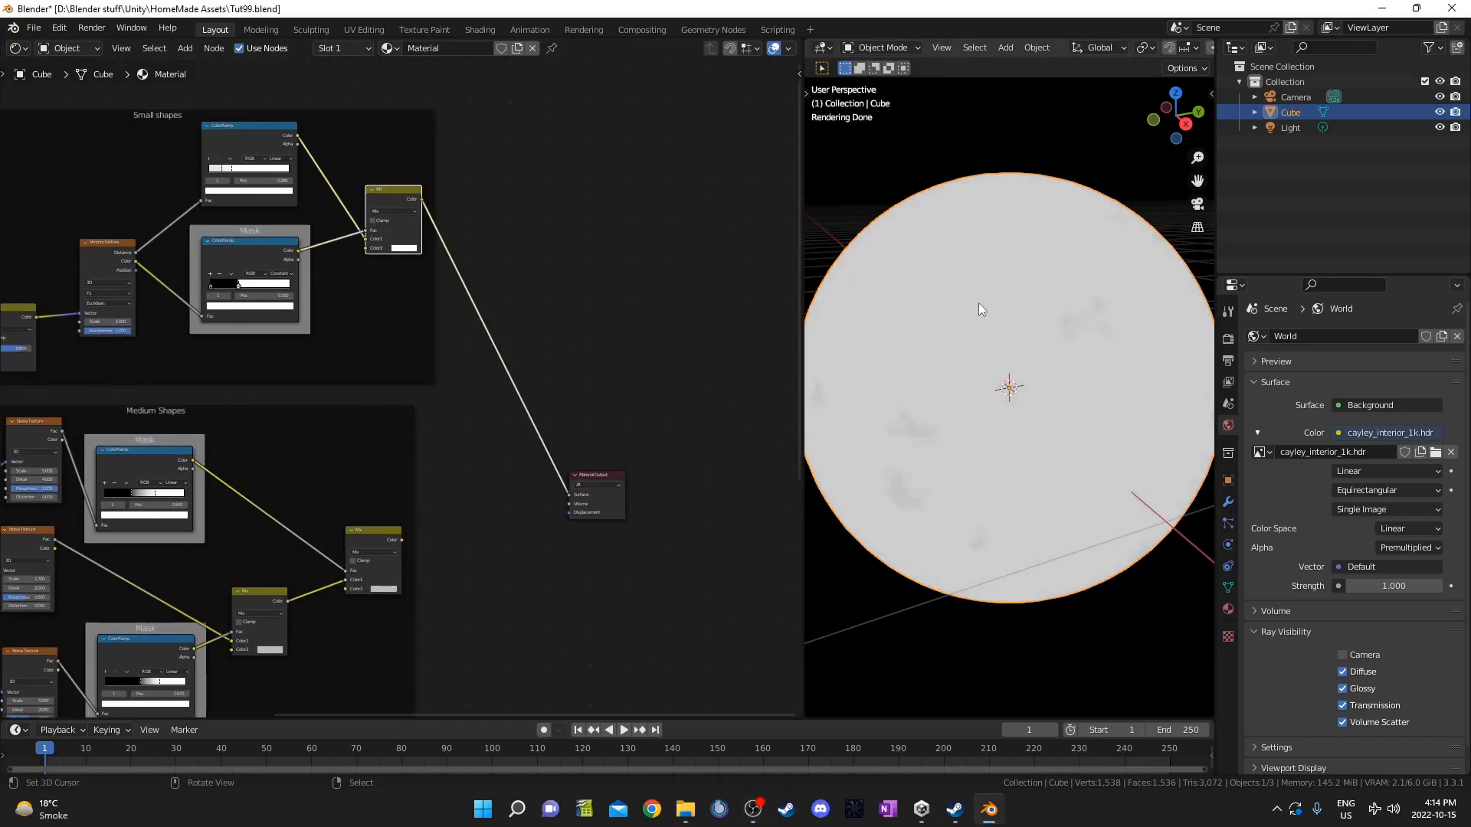
pyautogui.keyDown('ctrl'); pyautogui.keyDown('shift'); pyautogui.click(372, 534); pyautogui.keyUp('shift'); pyautogui.keyUp('ctrl')
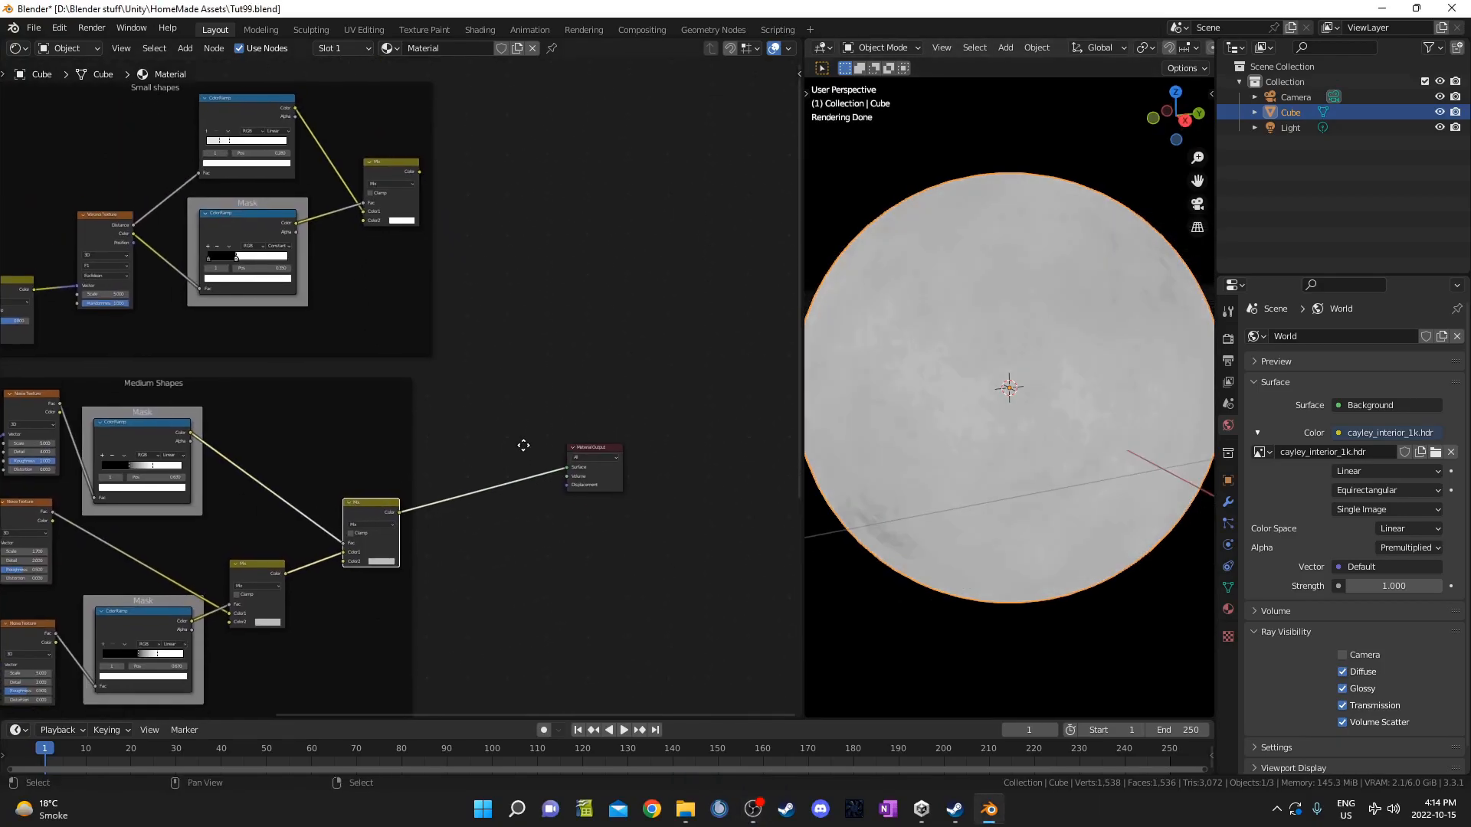
# Insert a Math node set to Multiply between the Small shapes group's final Mix and the Material Output.
pyautogui.keyDown('ctrl'); pyautogui.keyDown('shift'); pyautogui.click(406, 176); pyautogui.keyUp('shift'); pyautogui.keyUp('ctrl')
pyautogui.hotkey('shift', 'a')
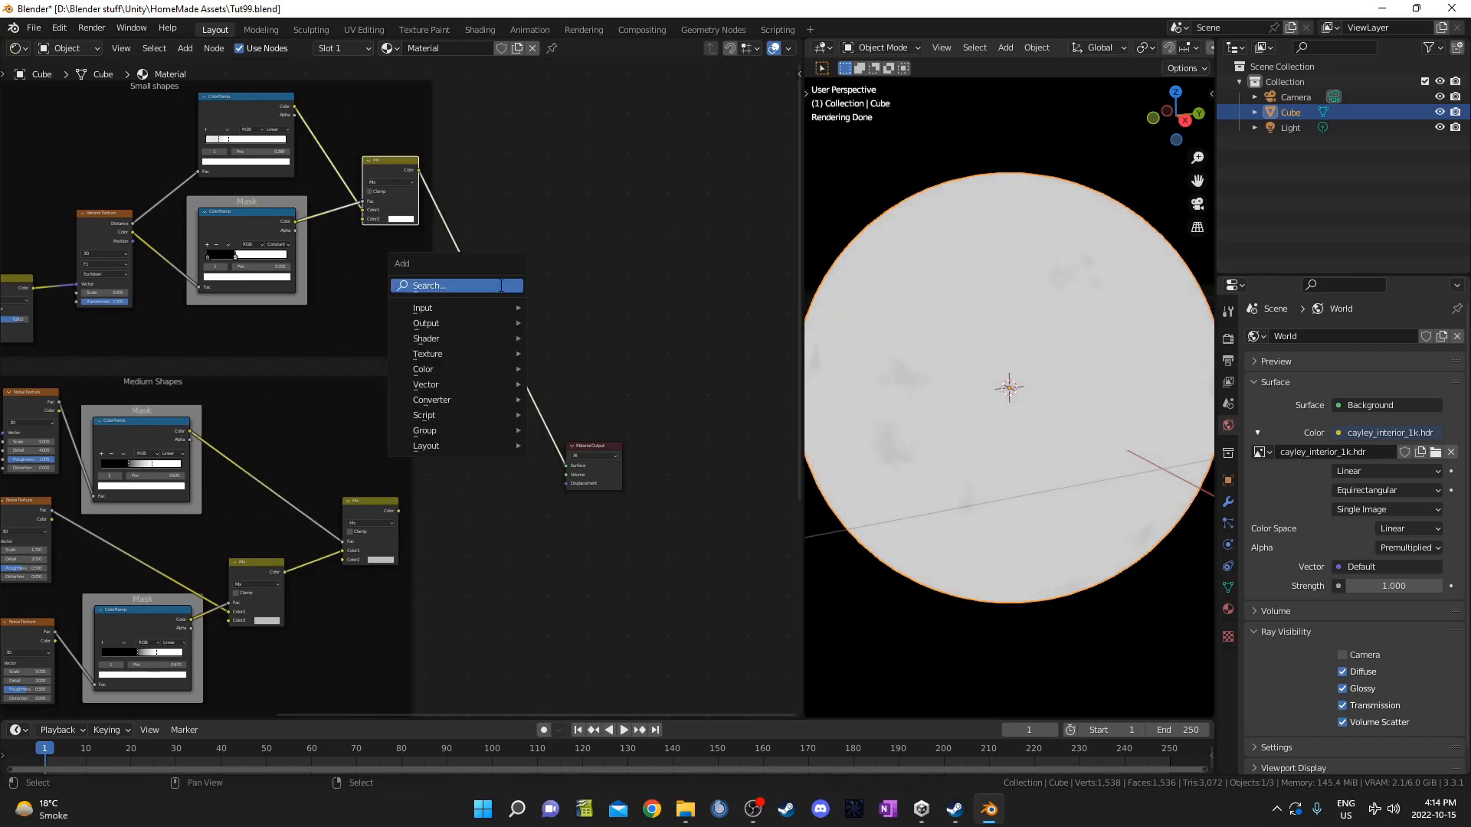
pyautogui.click(500, 285)
pyautogui.write('math')
pyautogui.press('Return')
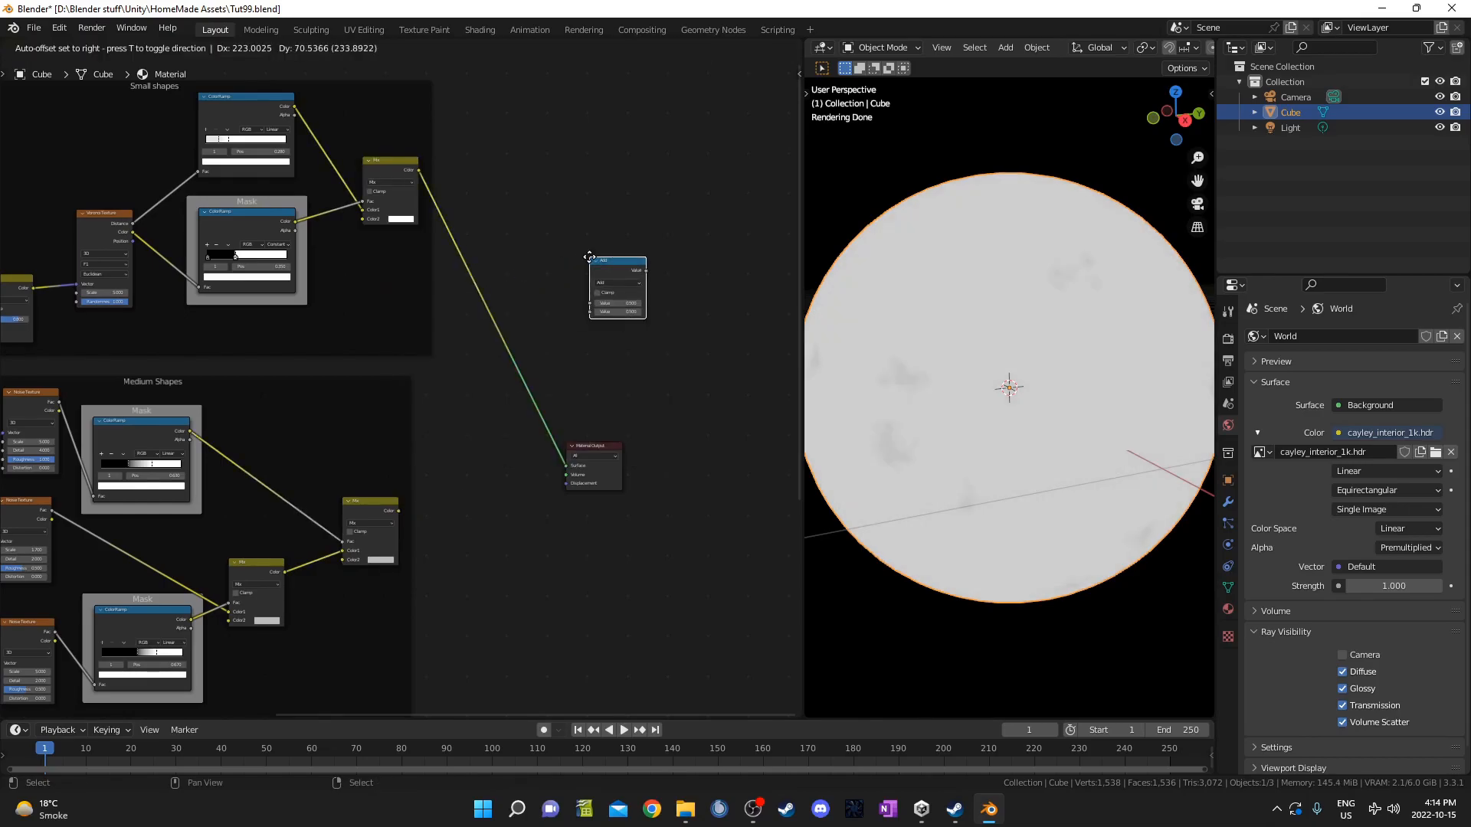
pyautogui.click(530, 360)
pyautogui.scroll(3, 479, 508)
pyautogui.scroll(2, 480, 508)
pyautogui.moveTo(479, 508); pyautogui.dragTo(535, 467, button='middle')
pyautogui.click(576, 335)
pyautogui.press('m')
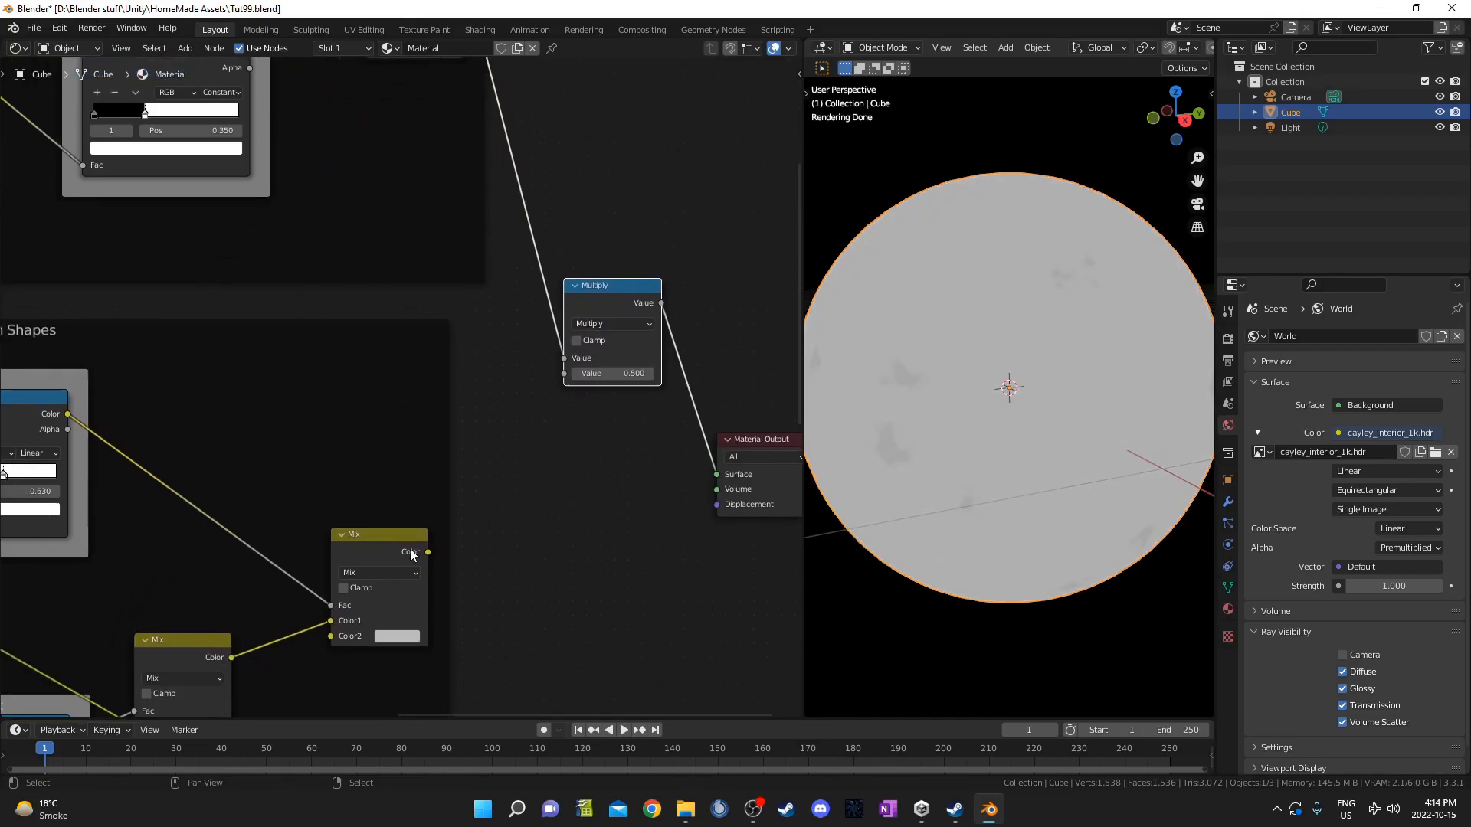
# Connect the Medium Shapes group's final Mix to the Multiply node's second value and reposition the nodes around the output.
pyautogui.moveTo(426, 553); pyautogui.dragTo(563, 378)
pyautogui.scroll(-3, 652, 475)
pyautogui.moveTo(651, 475); pyautogui.dragTo(539, 472, button='middle')
pyautogui.moveTo(638, 444); pyautogui.dragTo(689, 384)
pyautogui.click(717, 490)
pyautogui.moveTo(629, 532); pyautogui.dragTo(642, 577, button='middle')
pyautogui.moveTo(585, 533); pyautogui.dragTo(608, 596, button='middle')
# Try the Add operation on the Math node and return it to Multiply.
pyautogui.click(551, 458)
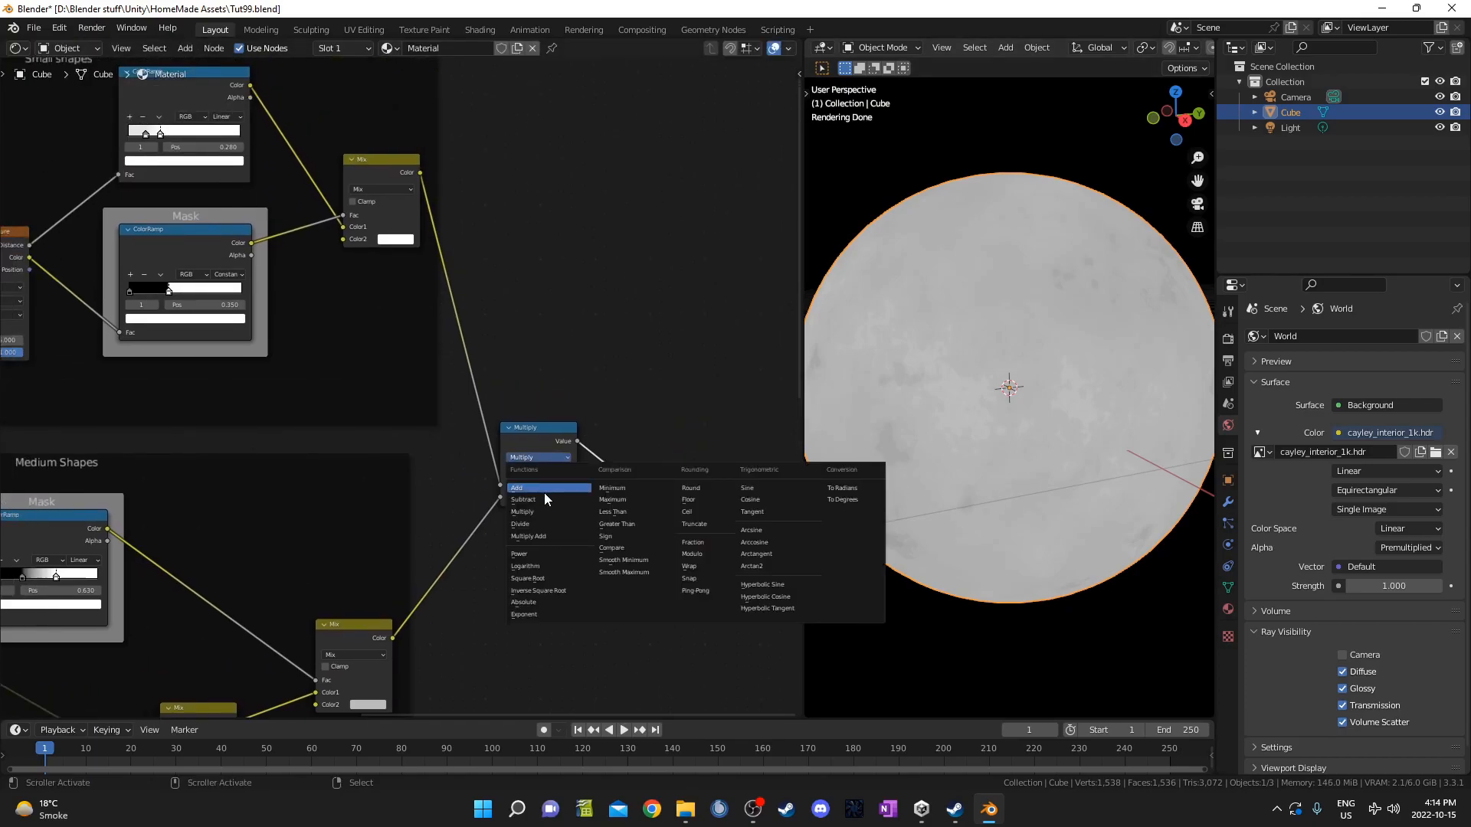
pyautogui.click(544, 493)
pyautogui.moveTo(990, 446)
pyautogui.mouseDown(button='middle')
pyautogui.moveTo(1010, 361)
pyautogui.moveTo(1017, 383)
pyautogui.moveTo(980, 440)
pyautogui.mouseUp(button='middle')
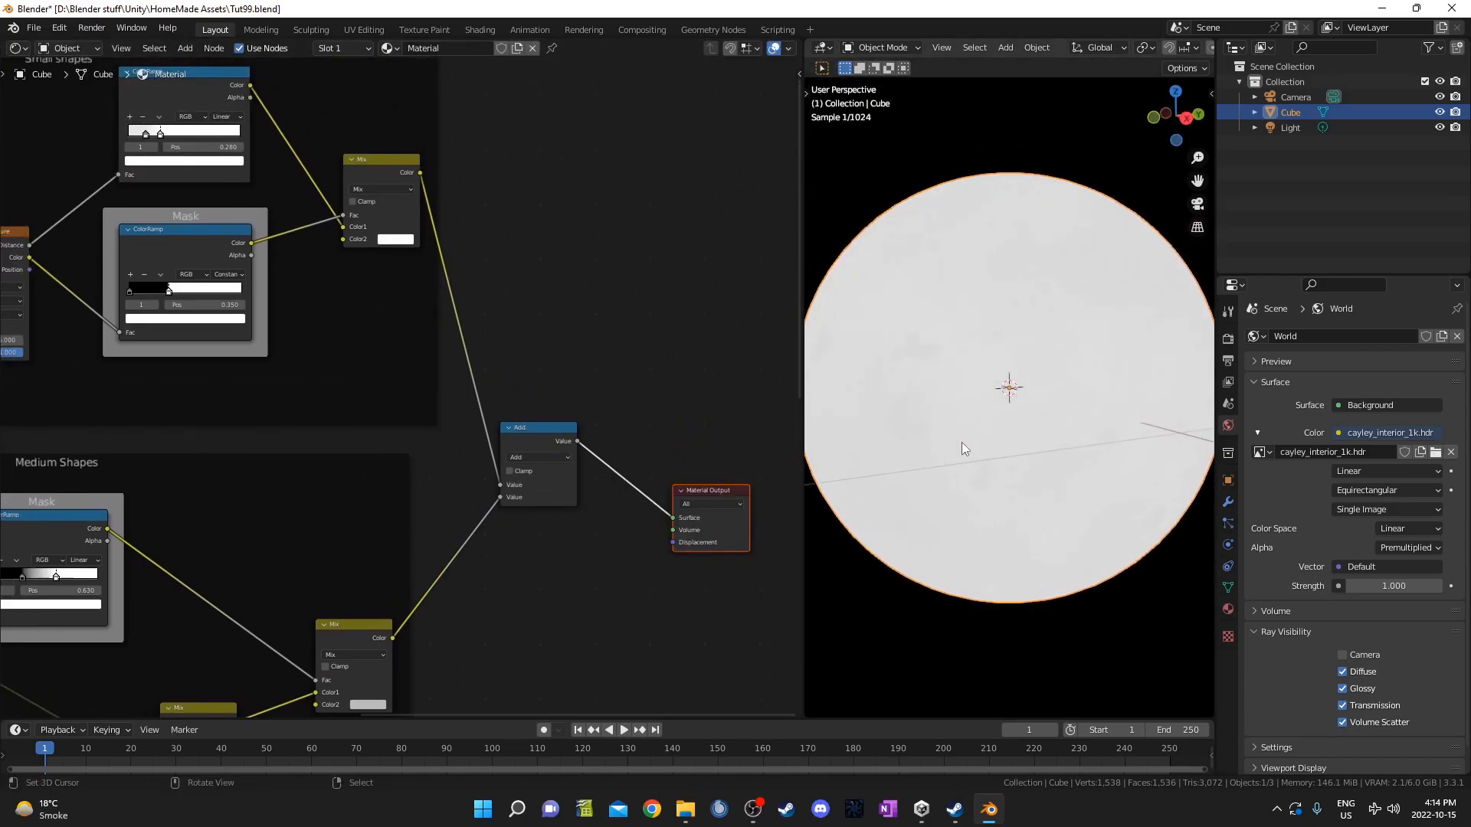
pyautogui.click(537, 458)
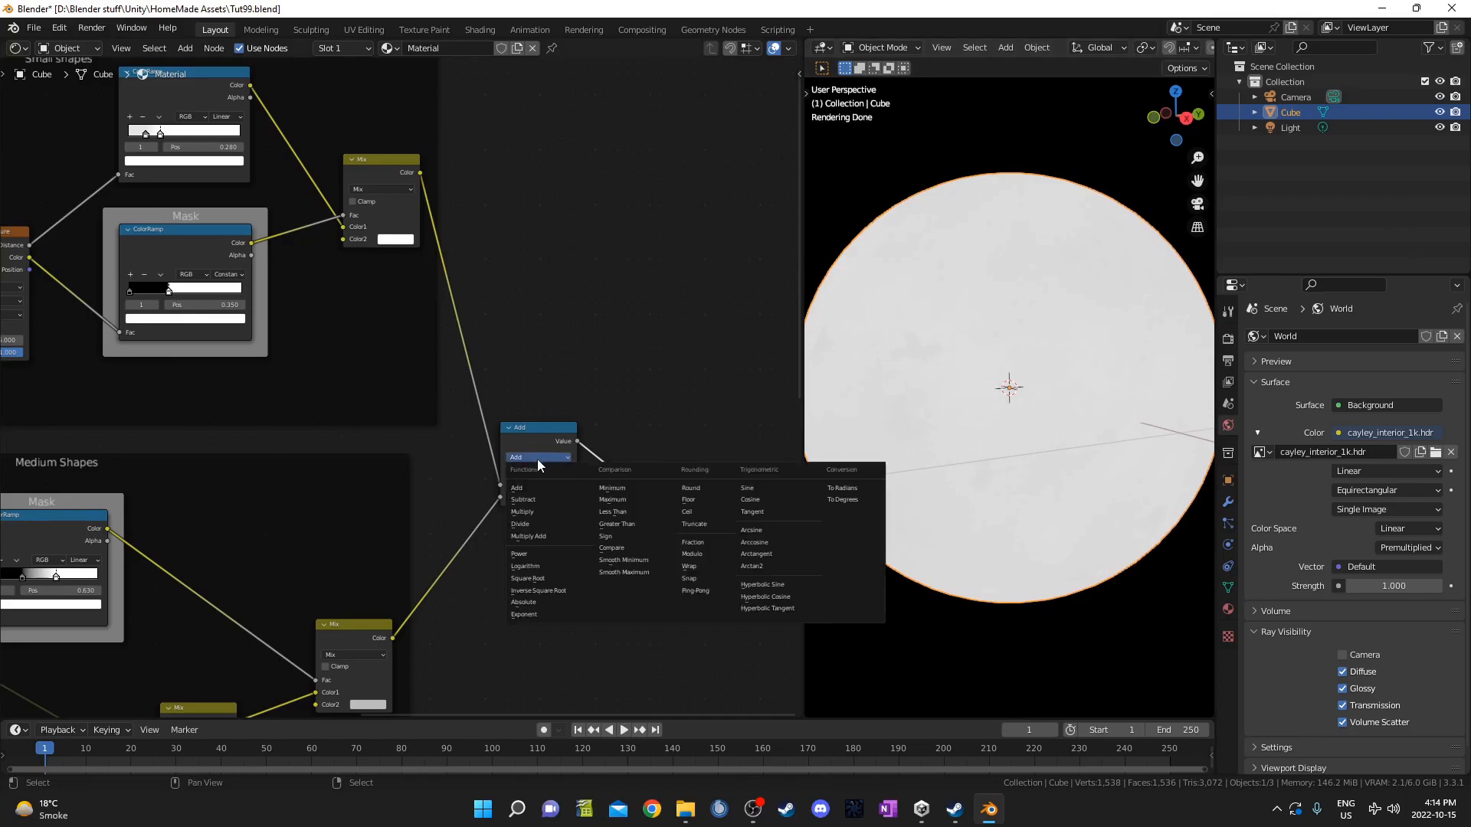
pyautogui.click(547, 512)
# Examine the combined result on the sphere and review the nodes in the Small shapes and Medium Shapes groups.
pyautogui.moveTo(1022, 456); pyautogui.dragTo(989, 491, button='middle')
pyautogui.scroll(-2, 529, 535)
pyautogui.moveTo(487, 517); pyautogui.dragTo(651, 504, button='middle')
pyautogui.scroll(1, 542, 502)
pyautogui.moveTo(448, 417); pyautogui.dragTo(466, 509, button='middle')
pyautogui.scroll(3, 394, 325)
pyautogui.moveTo(368, 239); pyautogui.dragTo(406, 380, button='middle')
pyautogui.scroll(3, 406, 380)
pyautogui.click(388, 331)
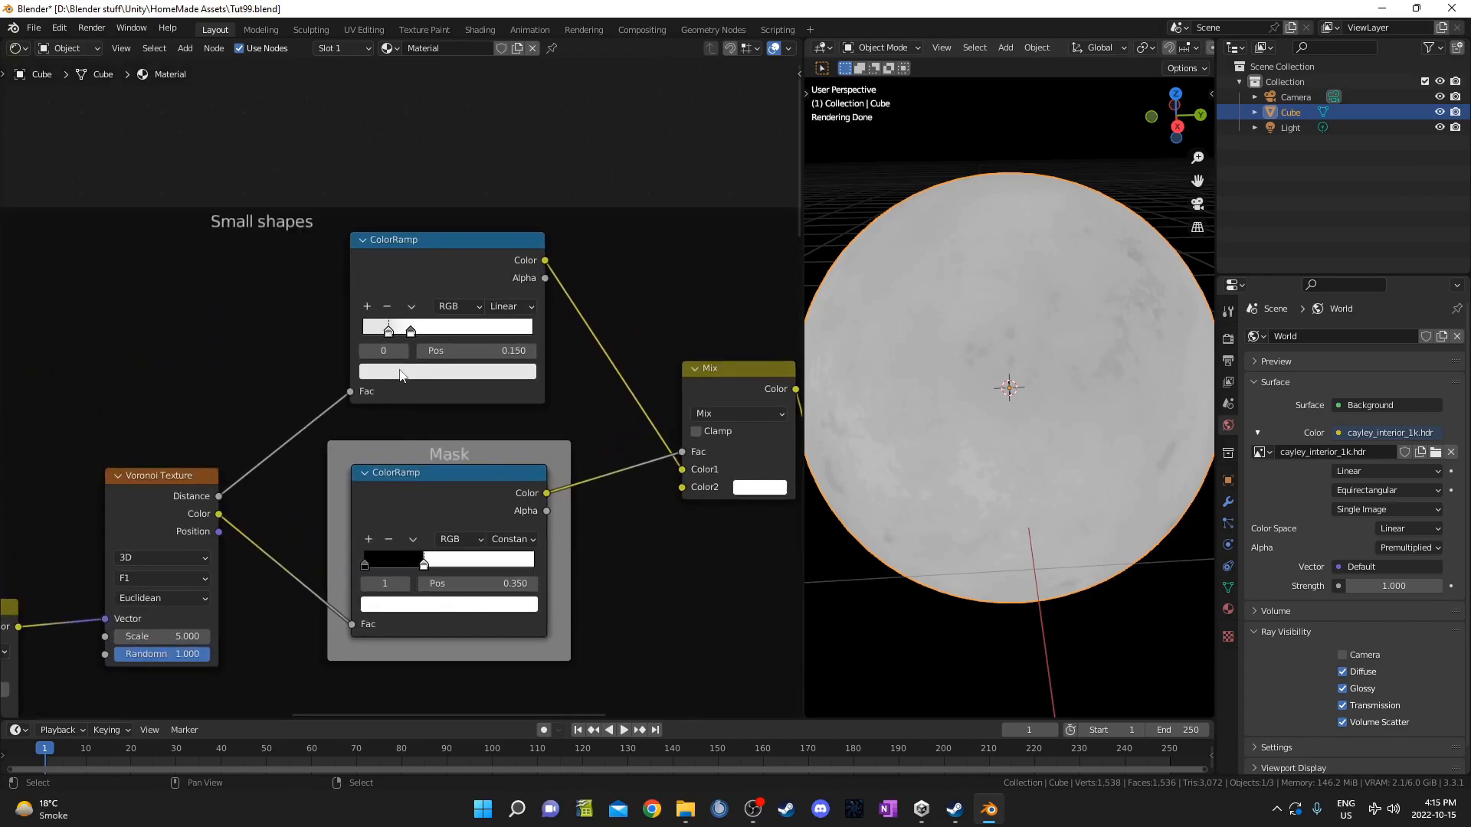
pyautogui.scroll(-6, 663, 568)
pyautogui.moveTo(664, 568); pyautogui.dragTo(492, 336, button='middle')
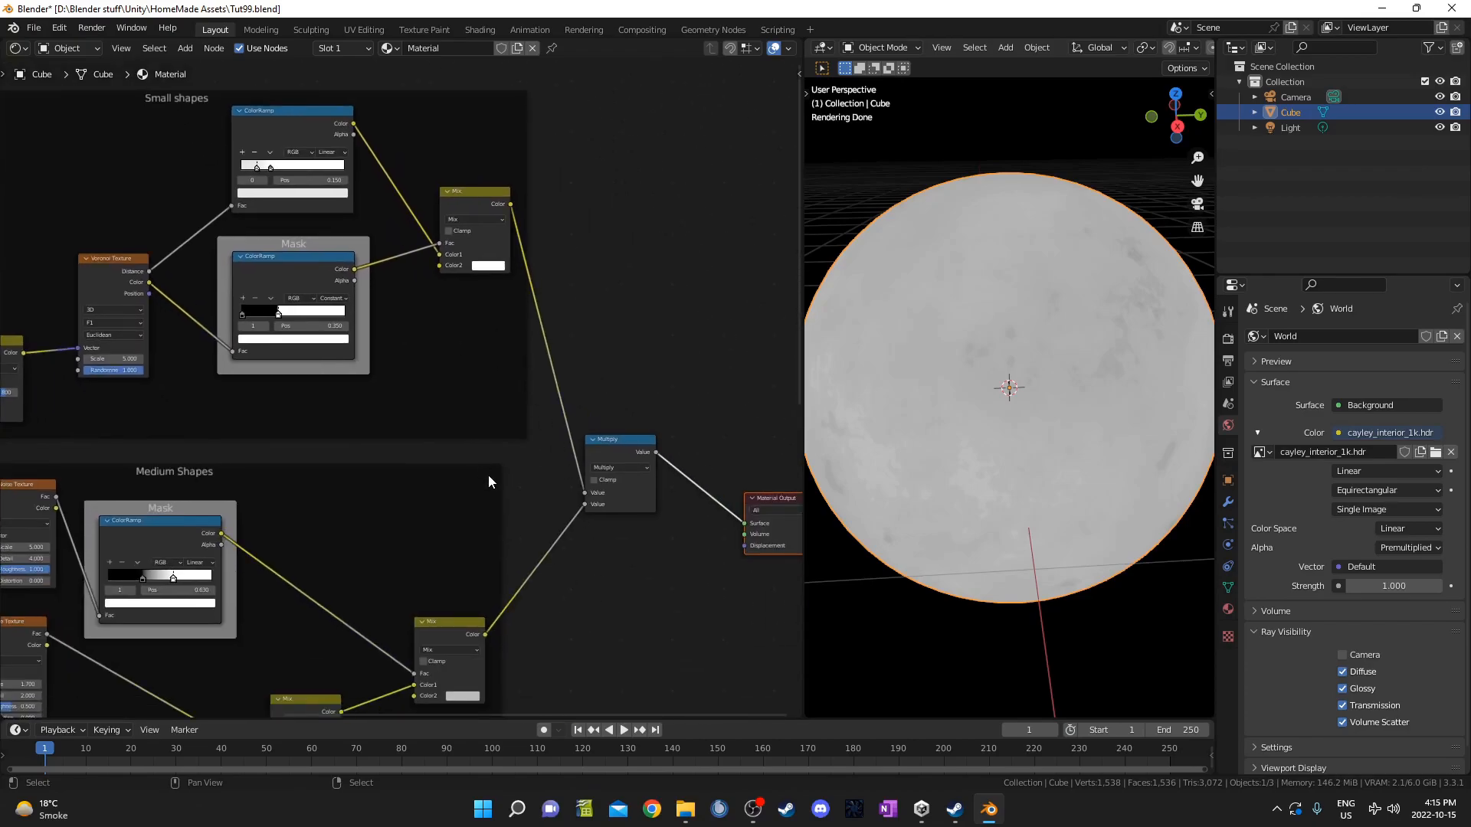
pyautogui.moveTo(464, 650); pyautogui.dragTo(478, 517, button='middle')
pyautogui.scroll(-3, 478, 517)
pyautogui.moveTo(443, 592); pyautogui.dragTo(529, 500, button='middle')
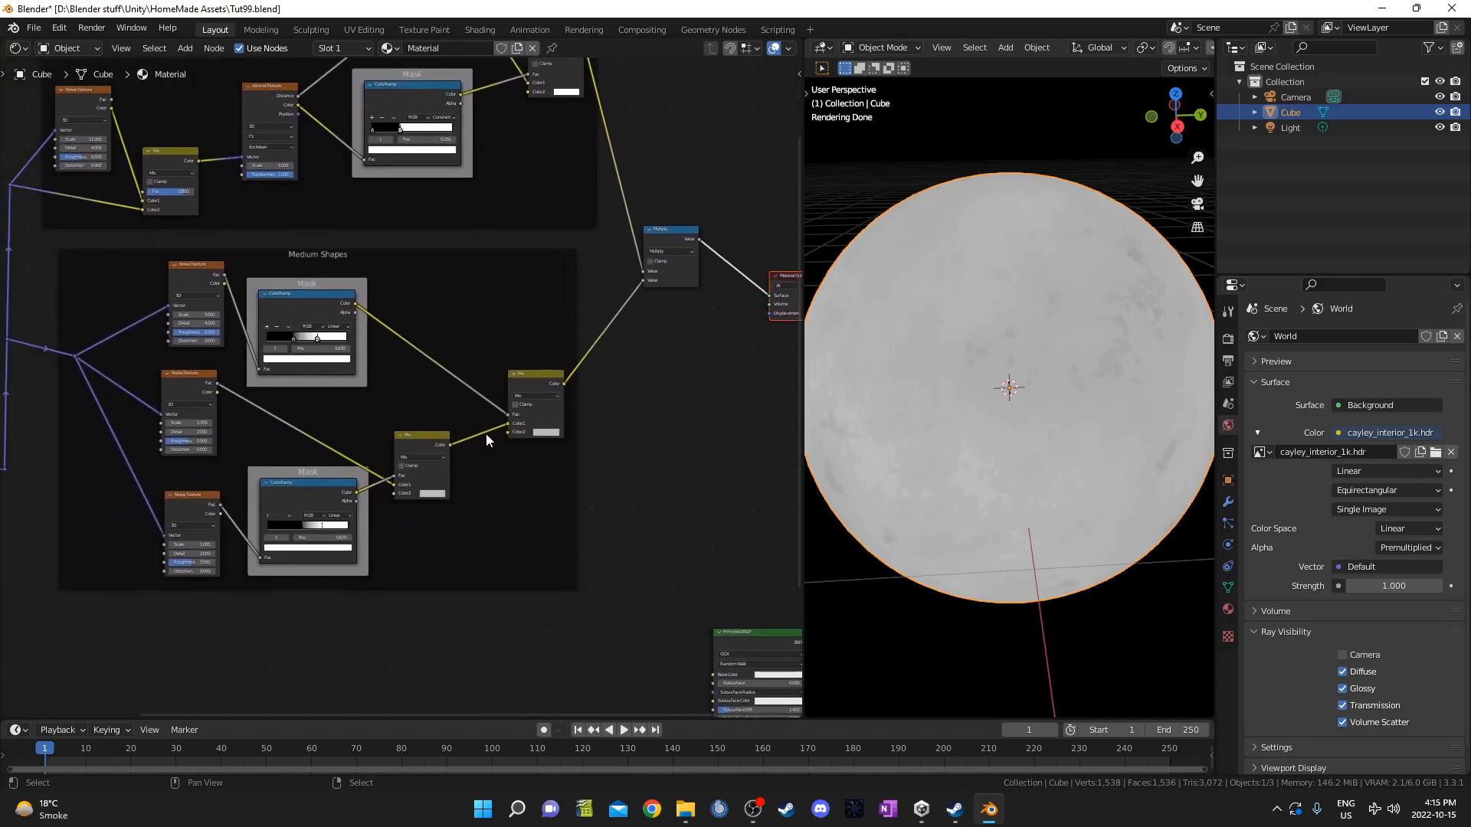
pyautogui.moveTo(1023, 428); pyautogui.dragTo(1069, 429, button='middle')
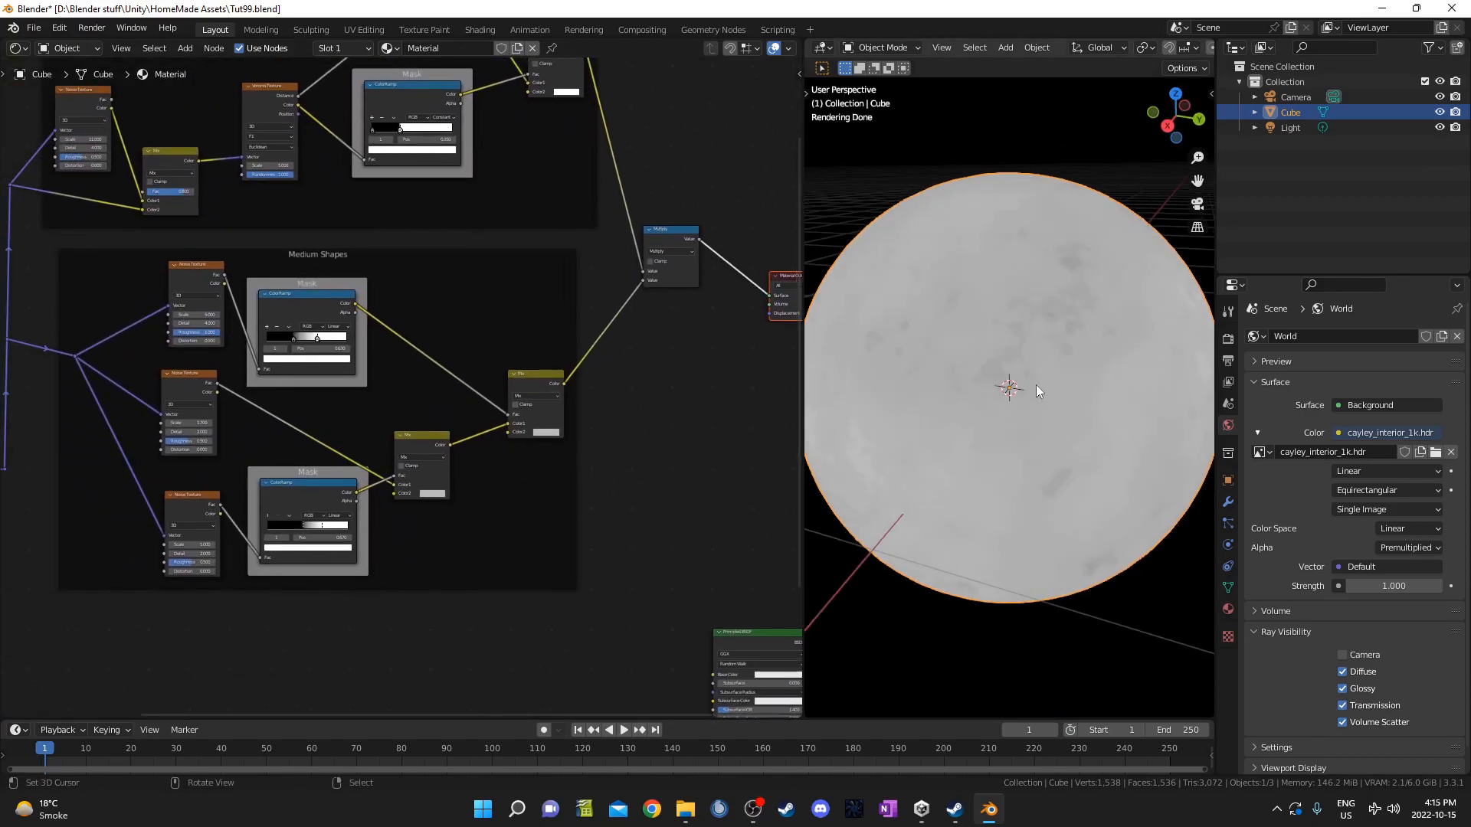
pyautogui.scroll(-3, 288, 548)
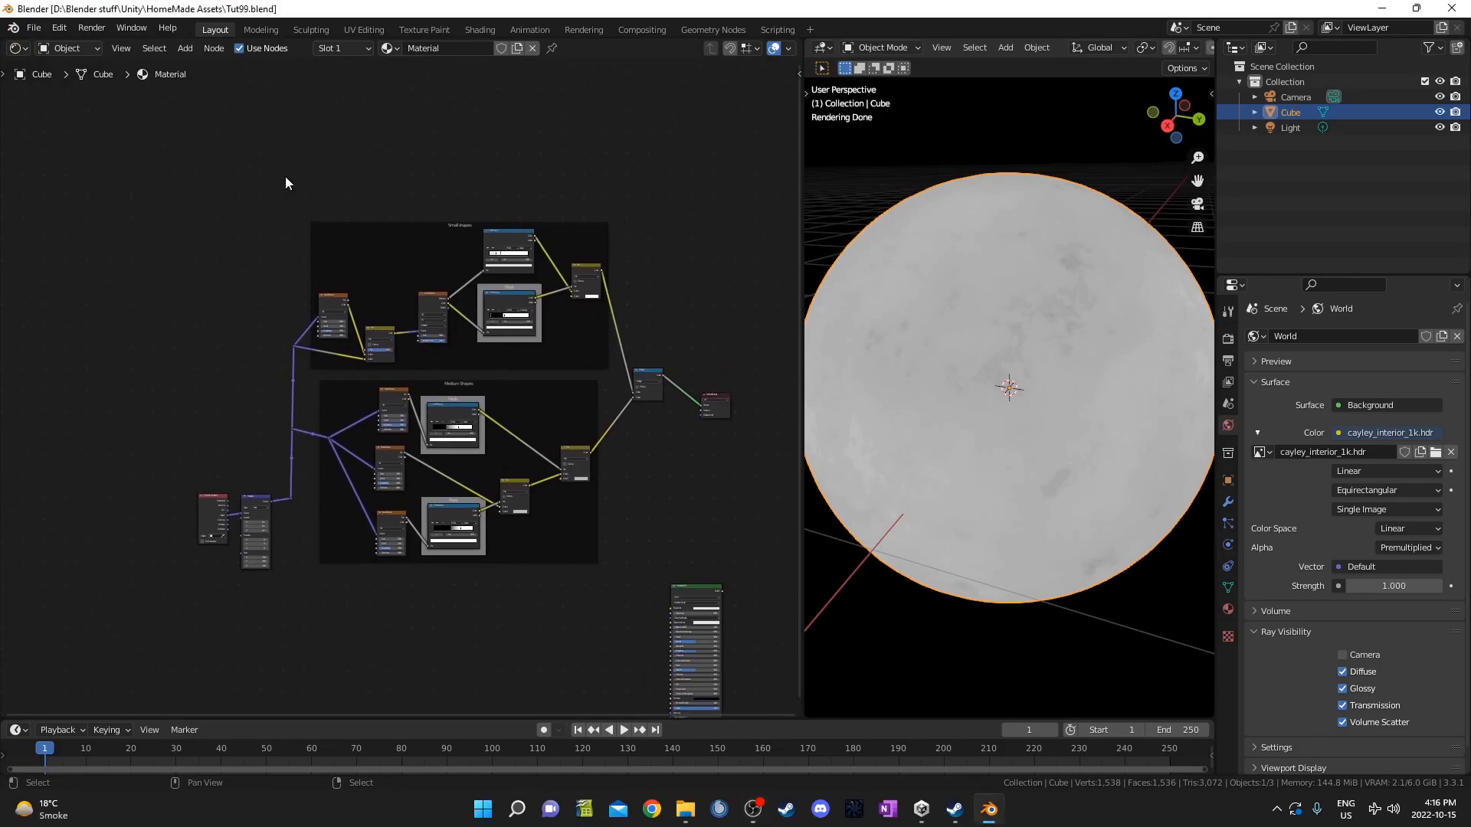
# Move both shape frames, their reroutes and the Multiply node upward to free space beneath them.
pyautogui.moveTo(305, 149); pyautogui.dragTo(644, 590)
pyautogui.keyDown('shift'); pyautogui.moveTo(212, 320); pyautogui.dragTo(340, 458); pyautogui.keyUp('shift')
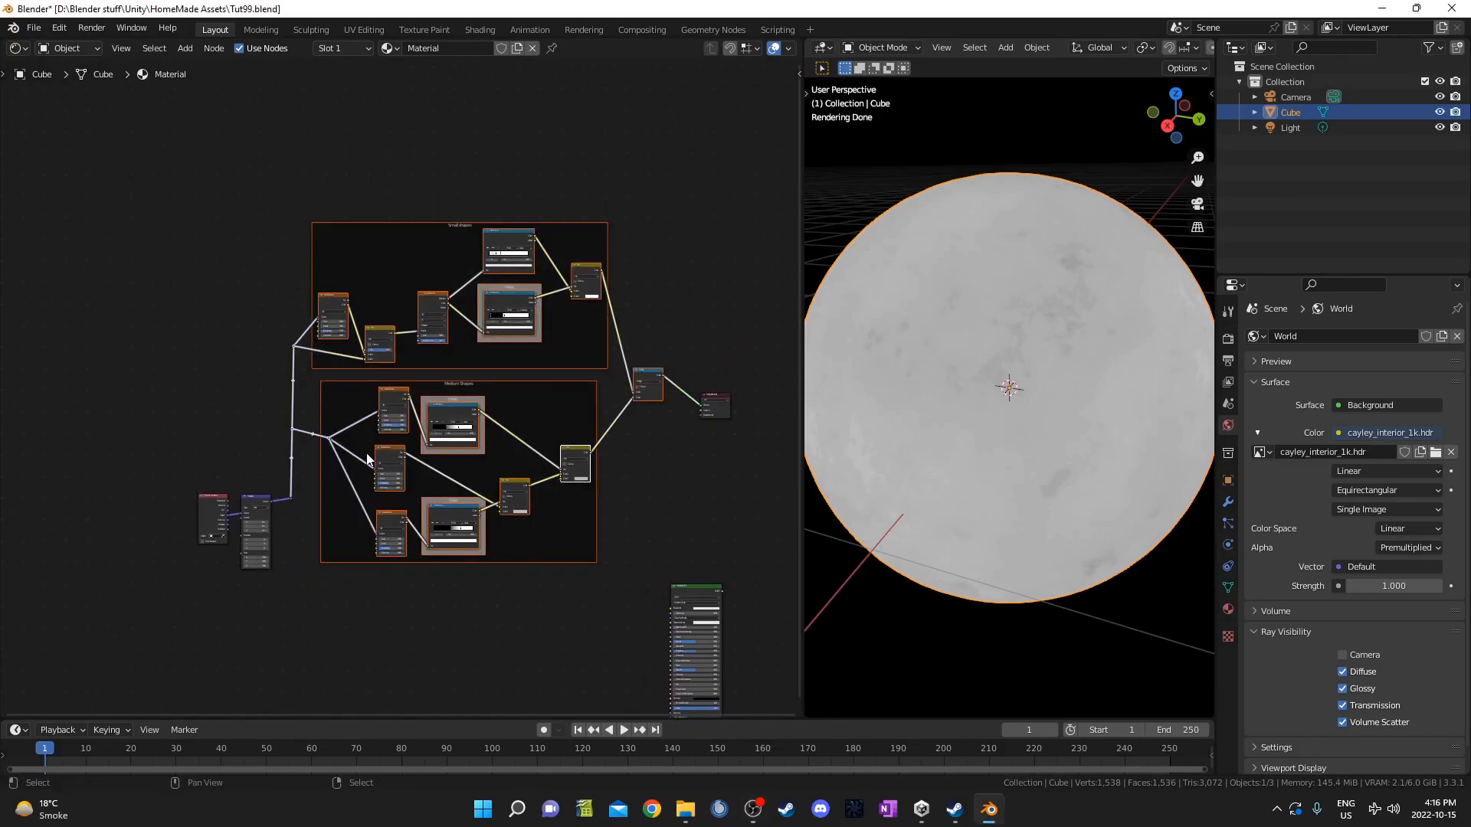
pyautogui.press('g')
pyautogui.click(372, 314)
pyautogui.moveTo(360, 484); pyautogui.dragTo(322, 388, button='middle')
pyautogui.scroll(4, 323, 388)
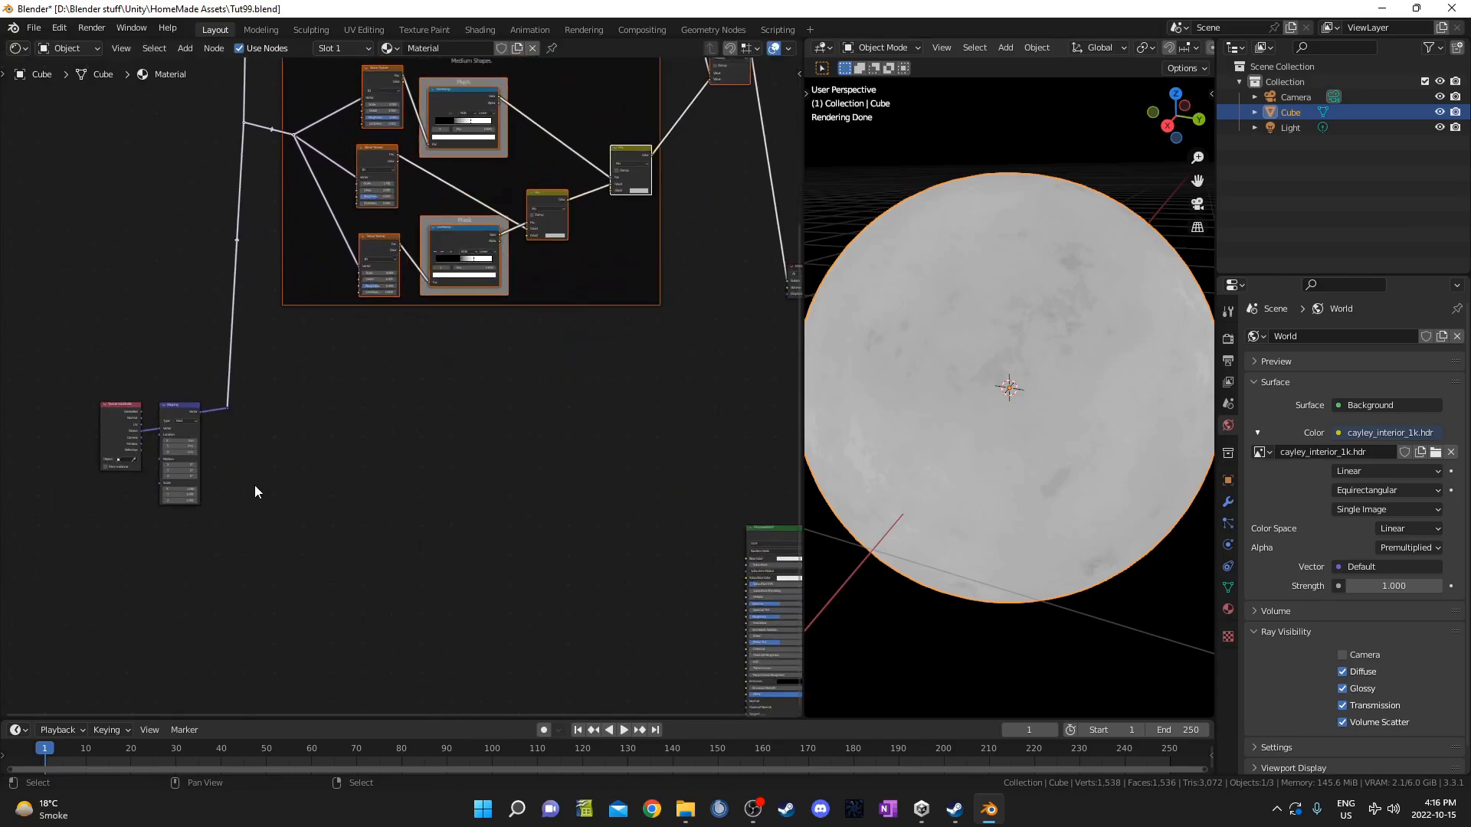
# Preview the Mapping vector's reroute and insert a Noise Texture on its link to the Material Output.
pyautogui.scroll(8, 256, 484)
pyautogui.moveTo(163, 477); pyautogui.dragTo(296, 440, button='middle')
pyautogui.scroll(3, 318, 403)
pyautogui.keyDown('ctrl'); pyautogui.keyDown('shift'); pyautogui.click(199, 342); pyautogui.keyUp('shift'); pyautogui.keyUp('ctrl')
pyautogui.hotkey('shift', 'a')
pyautogui.write('snoise')
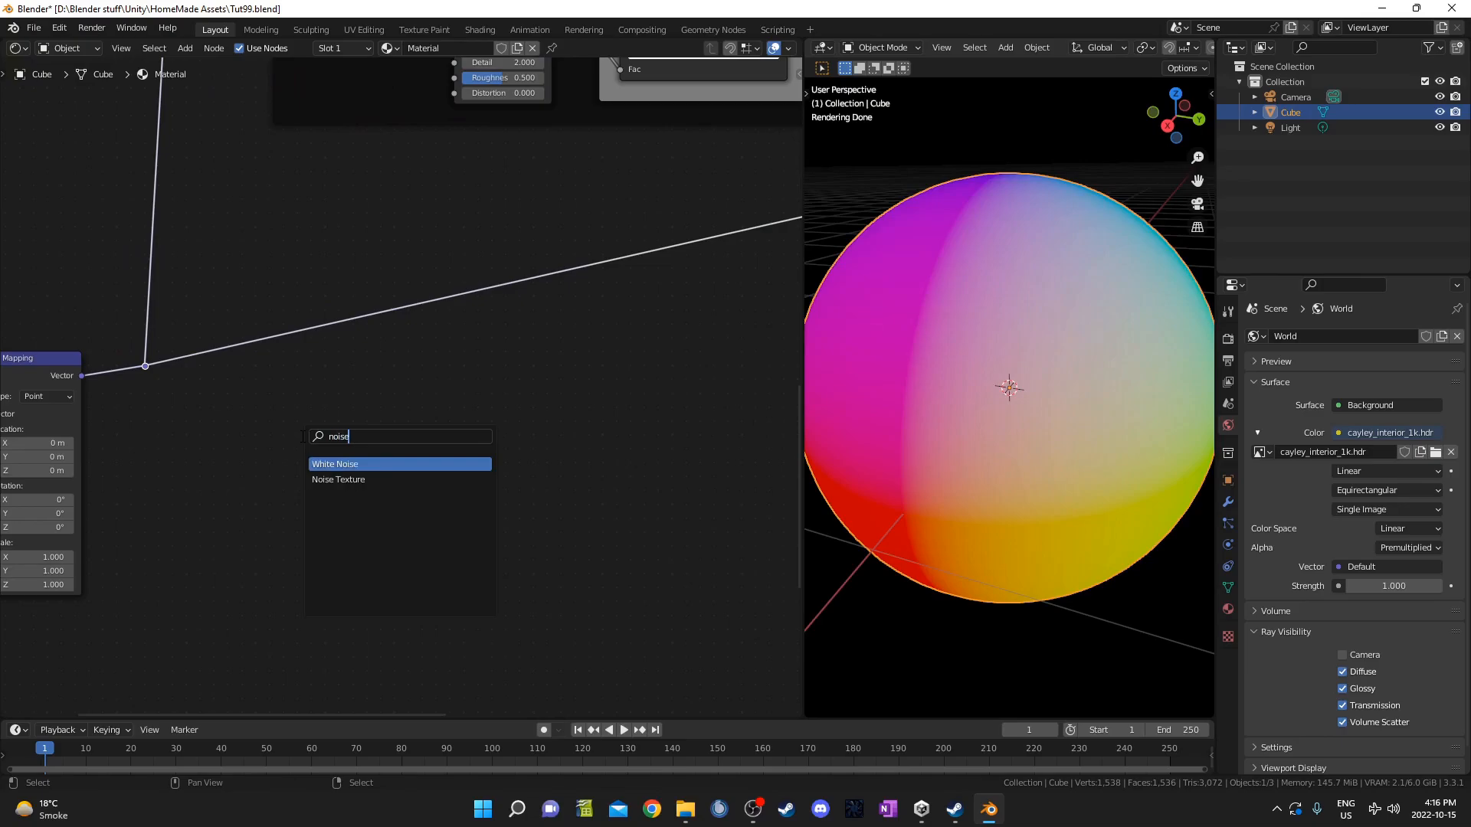
pyautogui.press('Down')
pyautogui.press('Return')
pyautogui.click(234, 310)
# Insert a ColorRamp between the new Noise Texture and the Material Output.
pyautogui.moveTo(344, 419); pyautogui.dragTo(319, 435, button='middle')
pyautogui.scroll(5, 319, 435)
pyautogui.scroll(-1, 314, 451)
pyautogui.hotkey('shift', 'a')
pyautogui.write('scikirr')
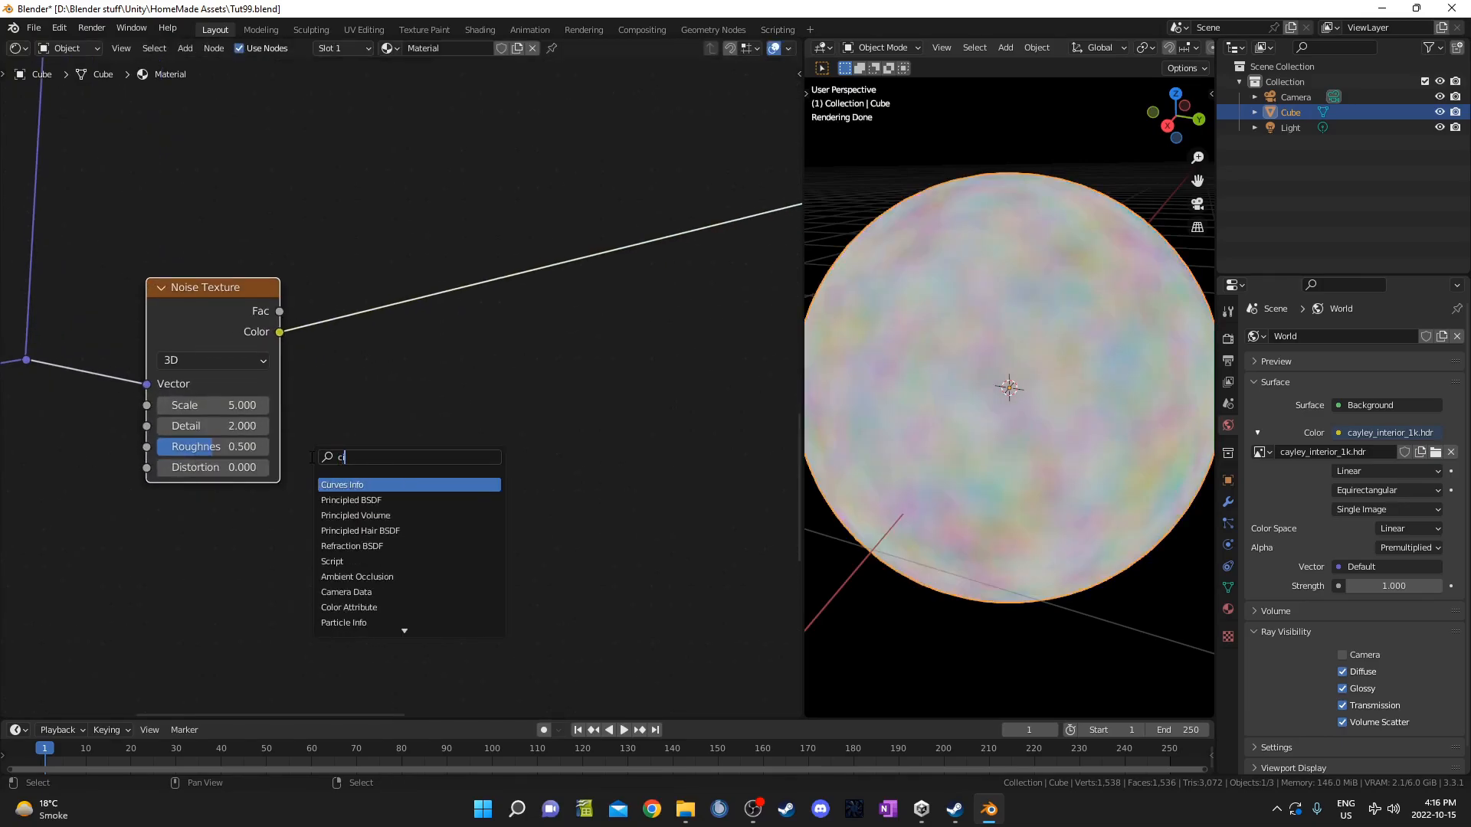
pyautogui.press('Return')
pyautogui.hotkey('shift', 'a')
pyautogui.write('colorr')
pyautogui.press('Return')
pyautogui.click(319, 274)
# Reposition the new Noise Texture and ColorRamp, and add a reroute on the vector link feeding the texture.
pyautogui.scroll(-2, 297, 517)
pyautogui.moveTo(270, 169); pyautogui.dragTo(530, 458)
pyautogui.press('g')
pyautogui.click(650, 352)
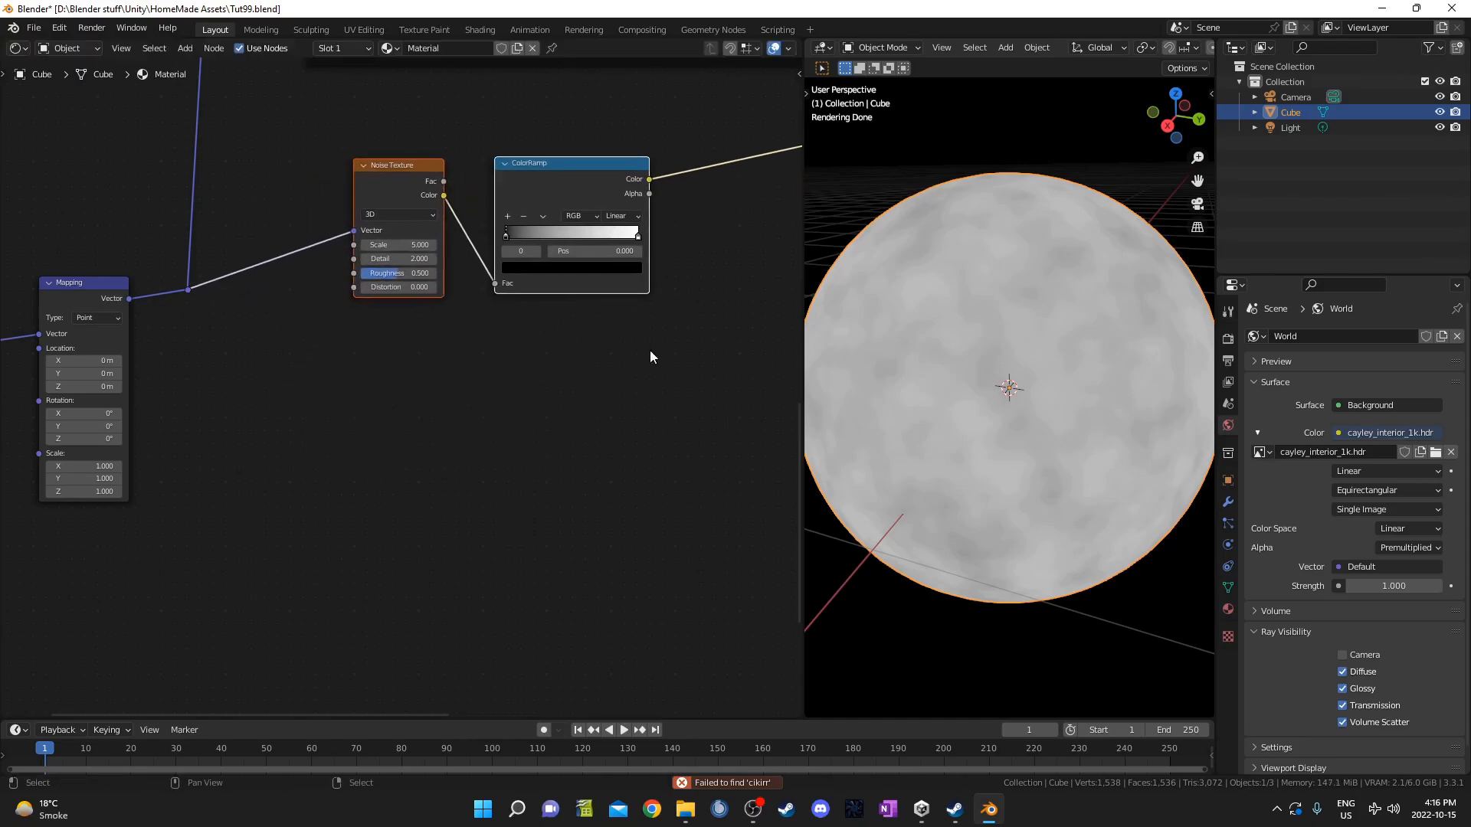
pyautogui.keyDown('shift'); pyautogui.moveTo(260, 230); pyautogui.dragTo(277, 345, button='right'); pyautogui.keyUp('shift')
pyautogui.press('g')
pyautogui.click(283, 432)
pyautogui.click(337, 279)
pyautogui.click(385, 169)
pyautogui.moveTo(416, 223); pyautogui.dragTo(382, 271, button='middle')
# Duplicate the new Noise Texture and ColorRamp pair below the original, keeping its vector input linked to the reroute.
pyautogui.moveTo(355, 150); pyautogui.dragTo(599, 351)
pyautogui.moveTo(612, 422); pyautogui.dragTo(617, 327, button='middle')
pyautogui.hotkey('shift', 'd')
pyautogui.click(584, 562)
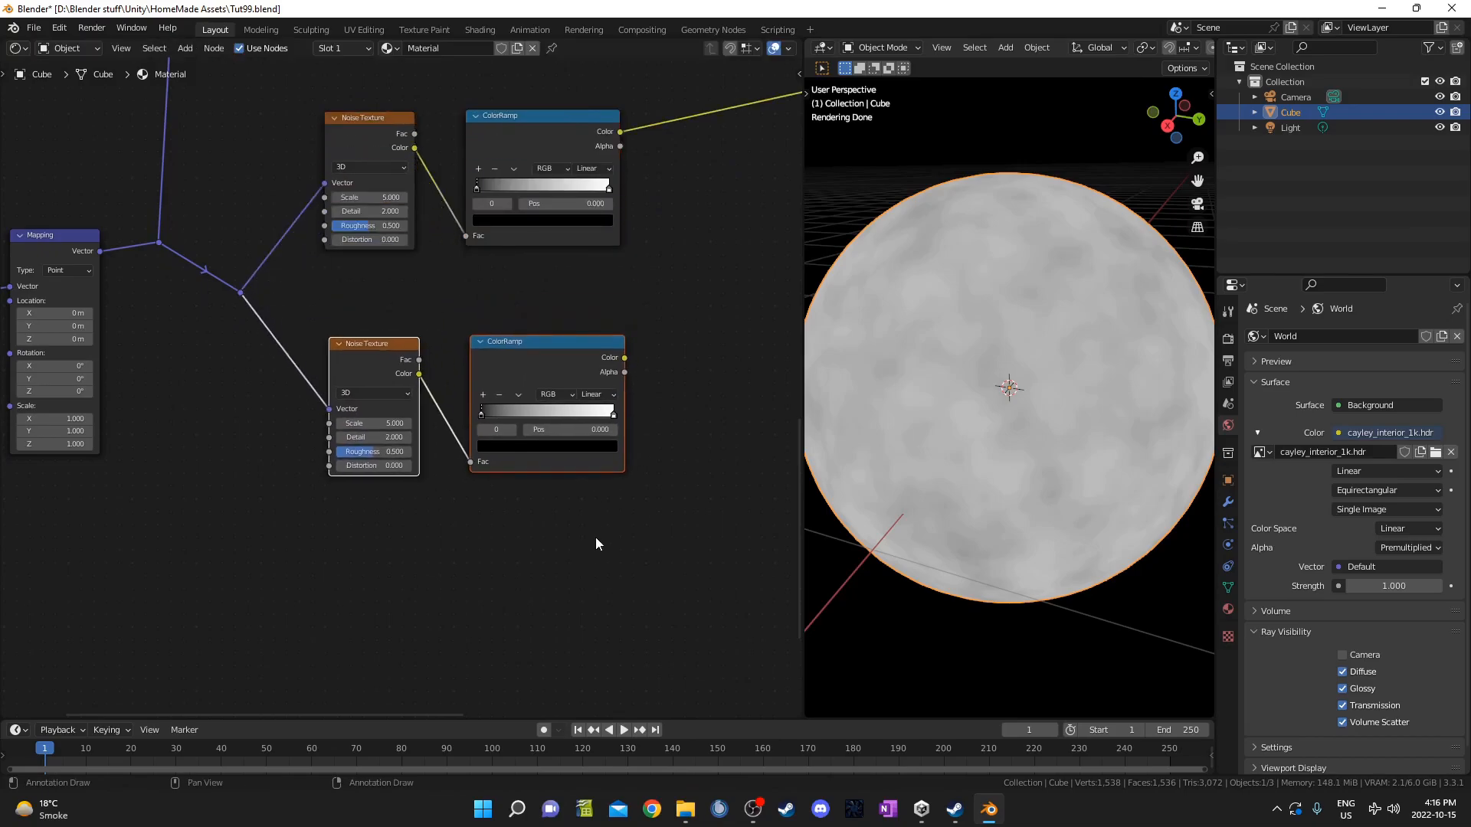
# Add a MixRGB node between the lower ColorRamp and the Material Output, with the ramp feeding Color1.
pyautogui.moveTo(597, 542); pyautogui.dragTo(463, 605, button='middle')
pyautogui.scroll(2, 463, 604)
pyautogui.hotkey('shift', 'a')
pyautogui.click(544, 493)
pyautogui.write('mixr')
pyautogui.press('Return')
pyautogui.click(507, 378)
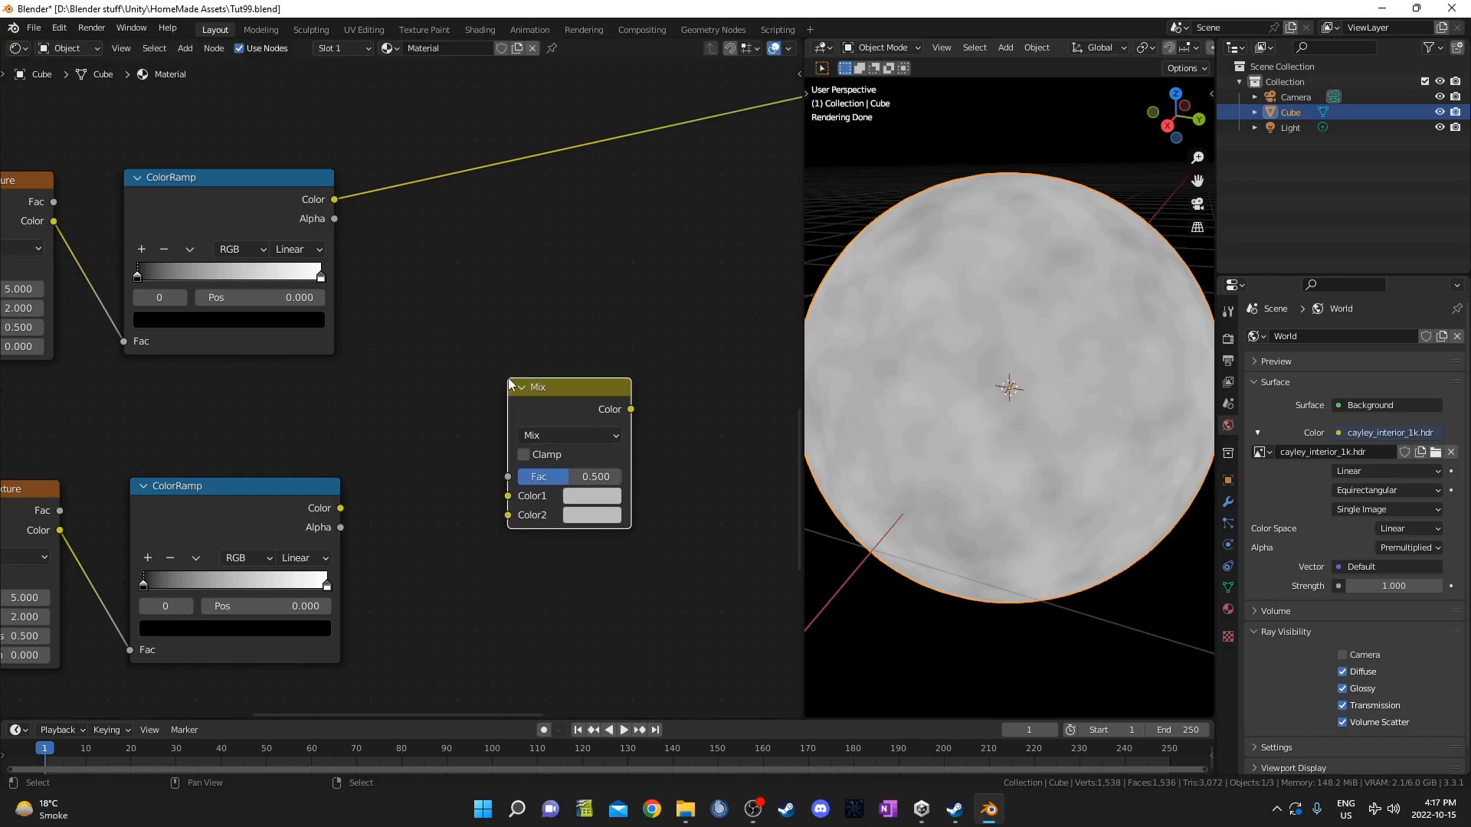
pyautogui.keyDown('ctrl'); pyautogui.keyDown('shift'); pyautogui.click(283, 519); pyautogui.keyUp('shift'); pyautogui.keyUp('ctrl')
pyautogui.moveTo(629, 398); pyautogui.dragTo(556, 360)
pyautogui.scroll(-2, 547, 484)
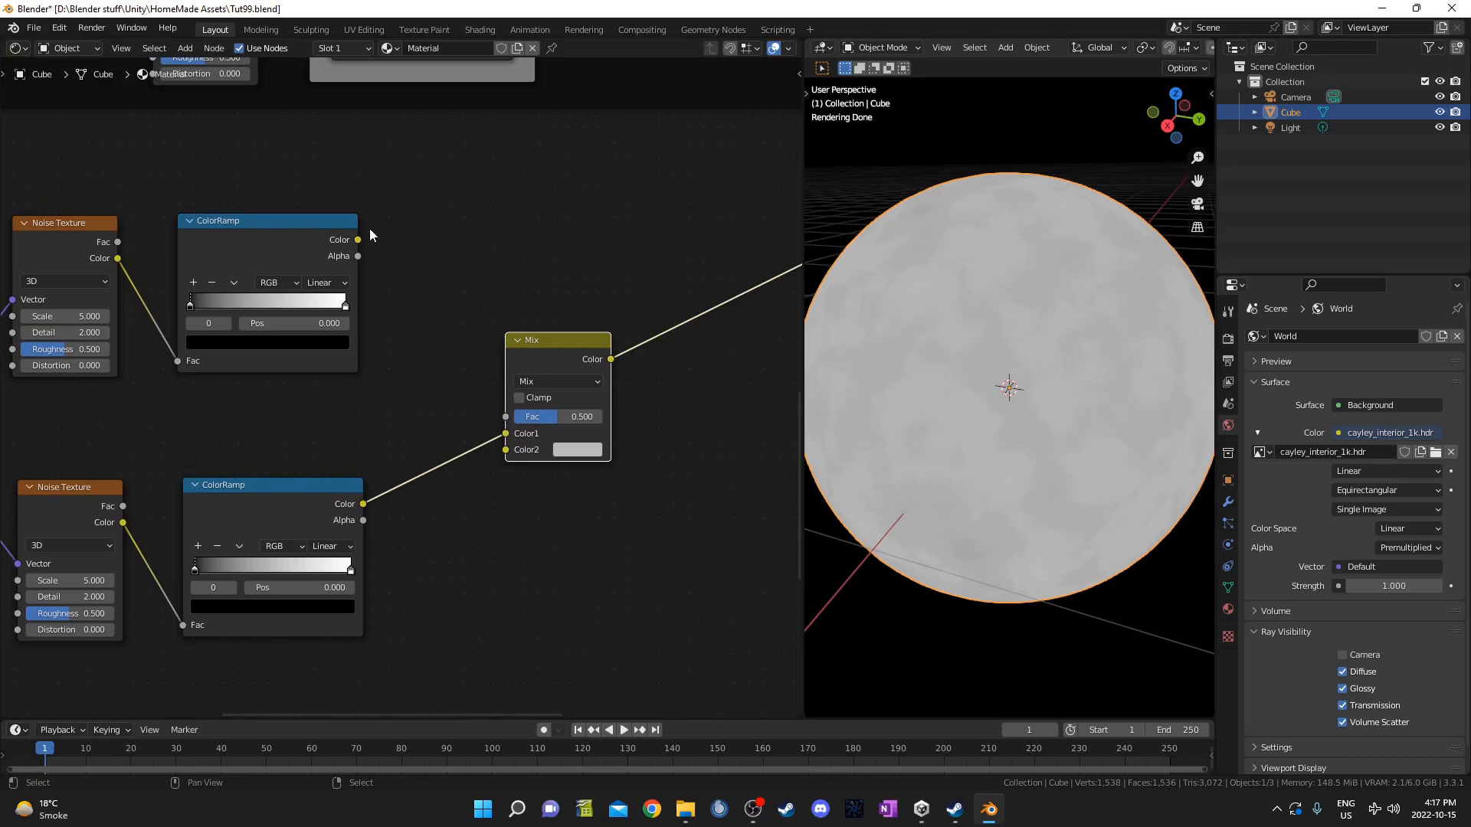
# Connect the upper ColorRamp's color to the new Mix node's Fac and set its Color2 to white.
pyautogui.moveTo(360, 240); pyautogui.dragTo(509, 421)
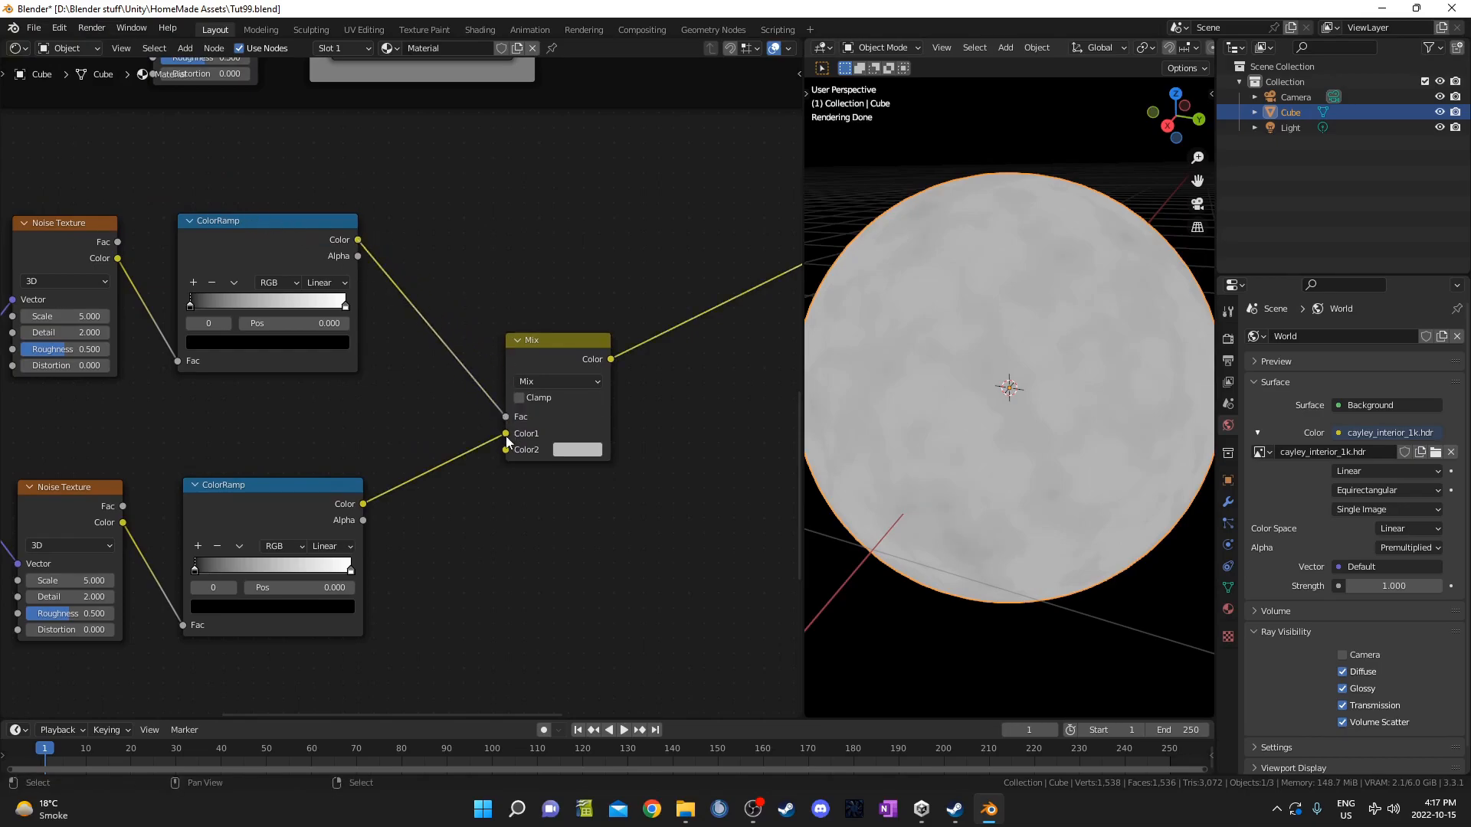
pyautogui.moveTo(512, 439); pyautogui.dragTo(508, 472, button='middle')
pyautogui.moveTo(508, 472); pyautogui.dragTo(508, 456)
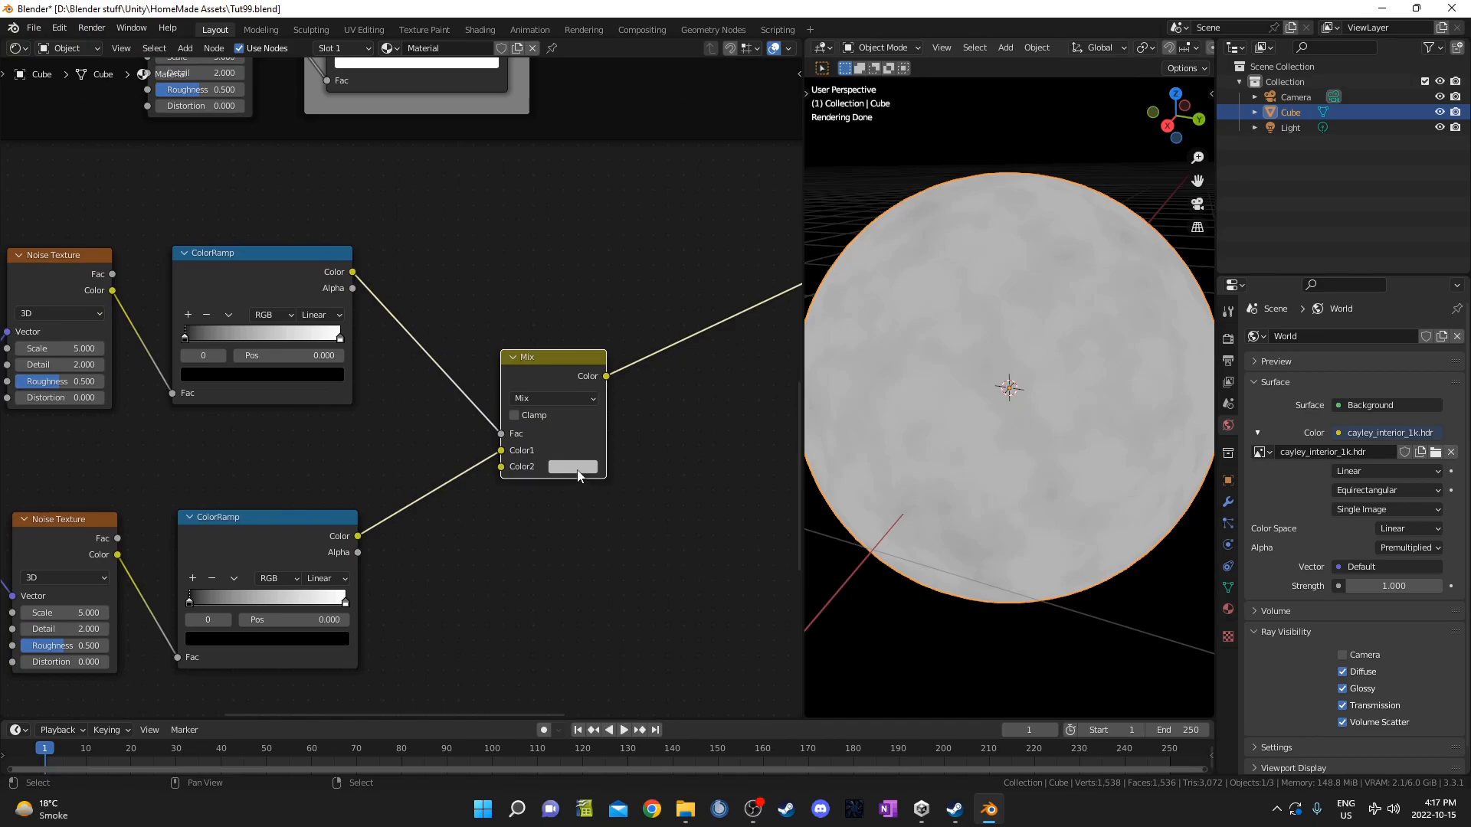
pyautogui.click(582, 467)
pyautogui.scroll(3, 609, 280)
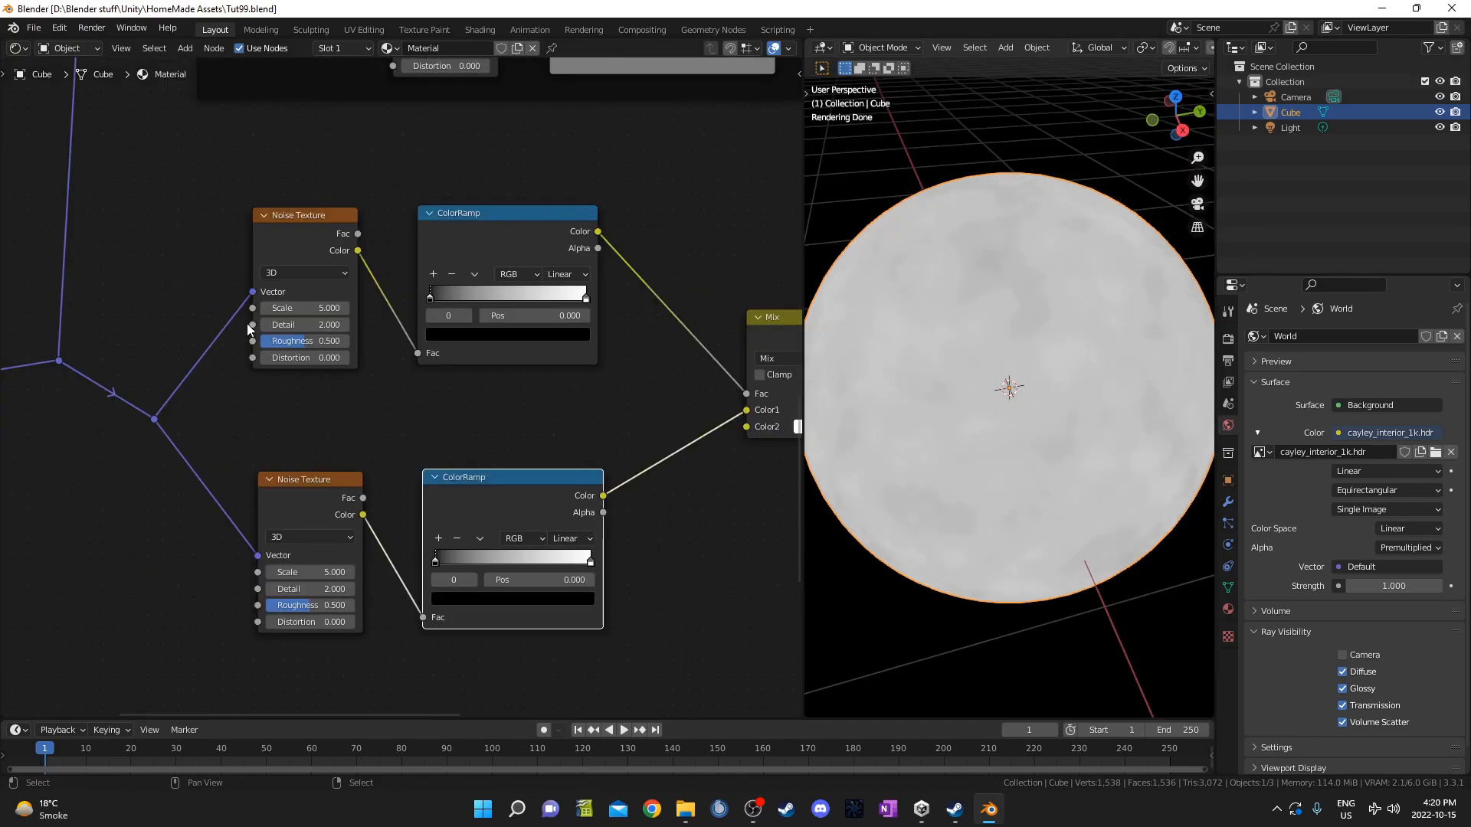
# Set the upper new Noise Texture's scale to 2 and detail to 4.
pyautogui.click(292, 308)
pyautogui.write('2')
pyautogui.press('Tab')
pyautogui.write('4')
pyautogui.press('Return')
# Set the lower new Noise Texture's scale to 10 and detail to 4.
pyautogui.click(301, 571)
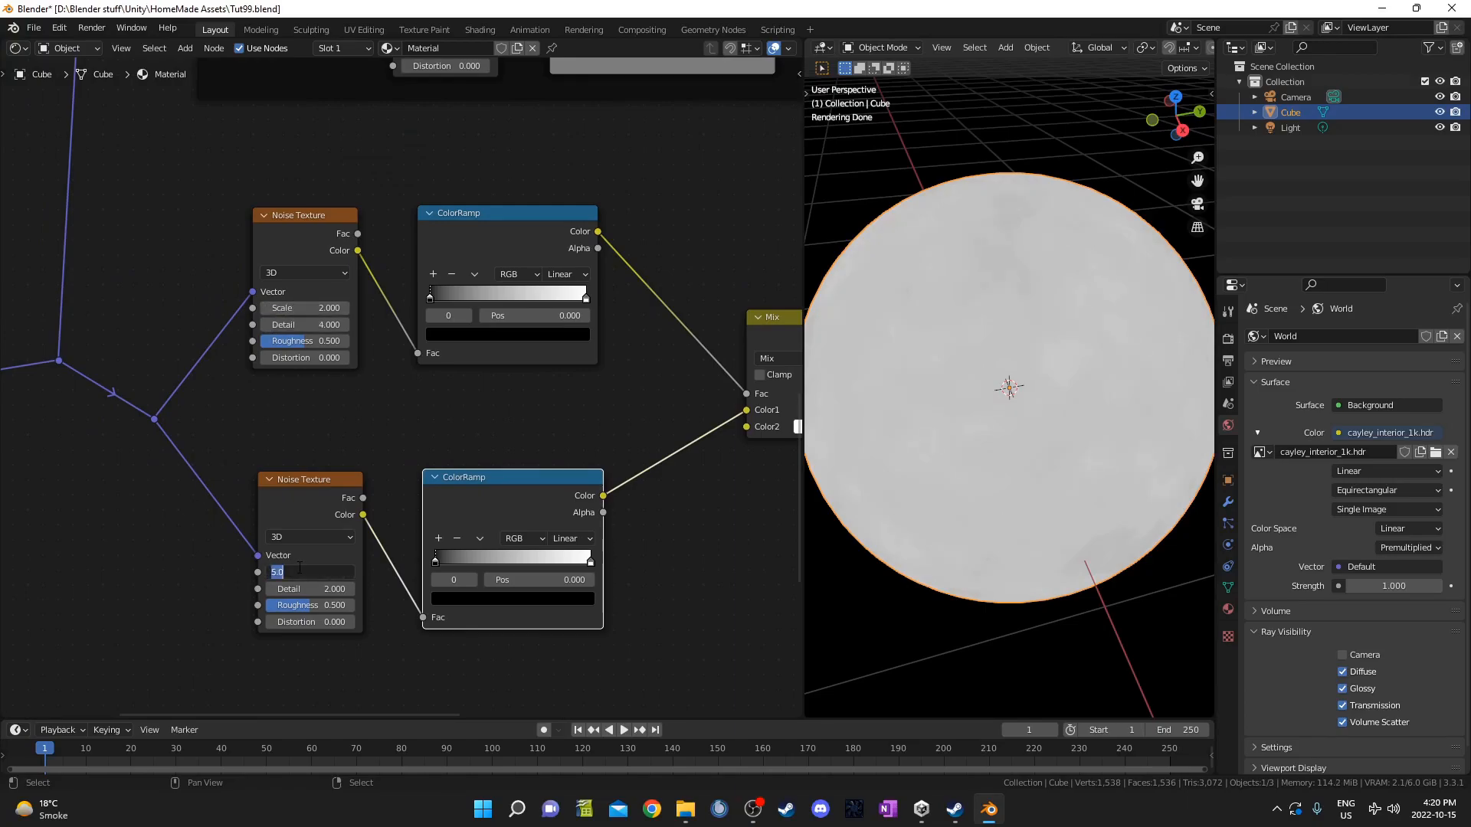
pyautogui.write('10')
pyautogui.press('Tab')
pyautogui.write('4')
pyautogui.press('Return')
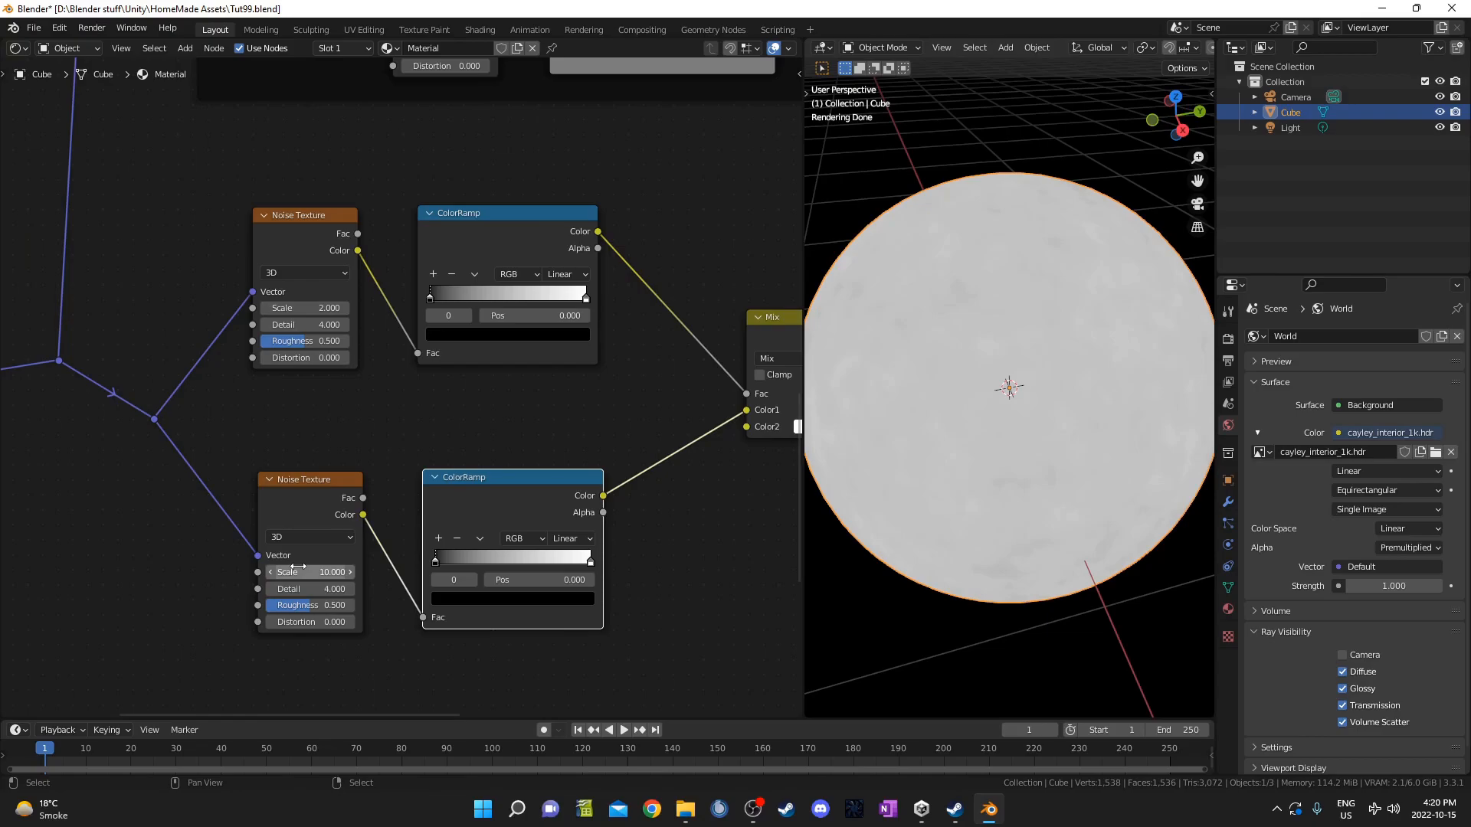
# Position the upper new ColorRamp's black stop at 0.240 and its white stop at 0.480.
pyautogui.moveTo(453, 340); pyautogui.dragTo(365, 421, button='middle')
pyautogui.scroll(3, 338, 451)
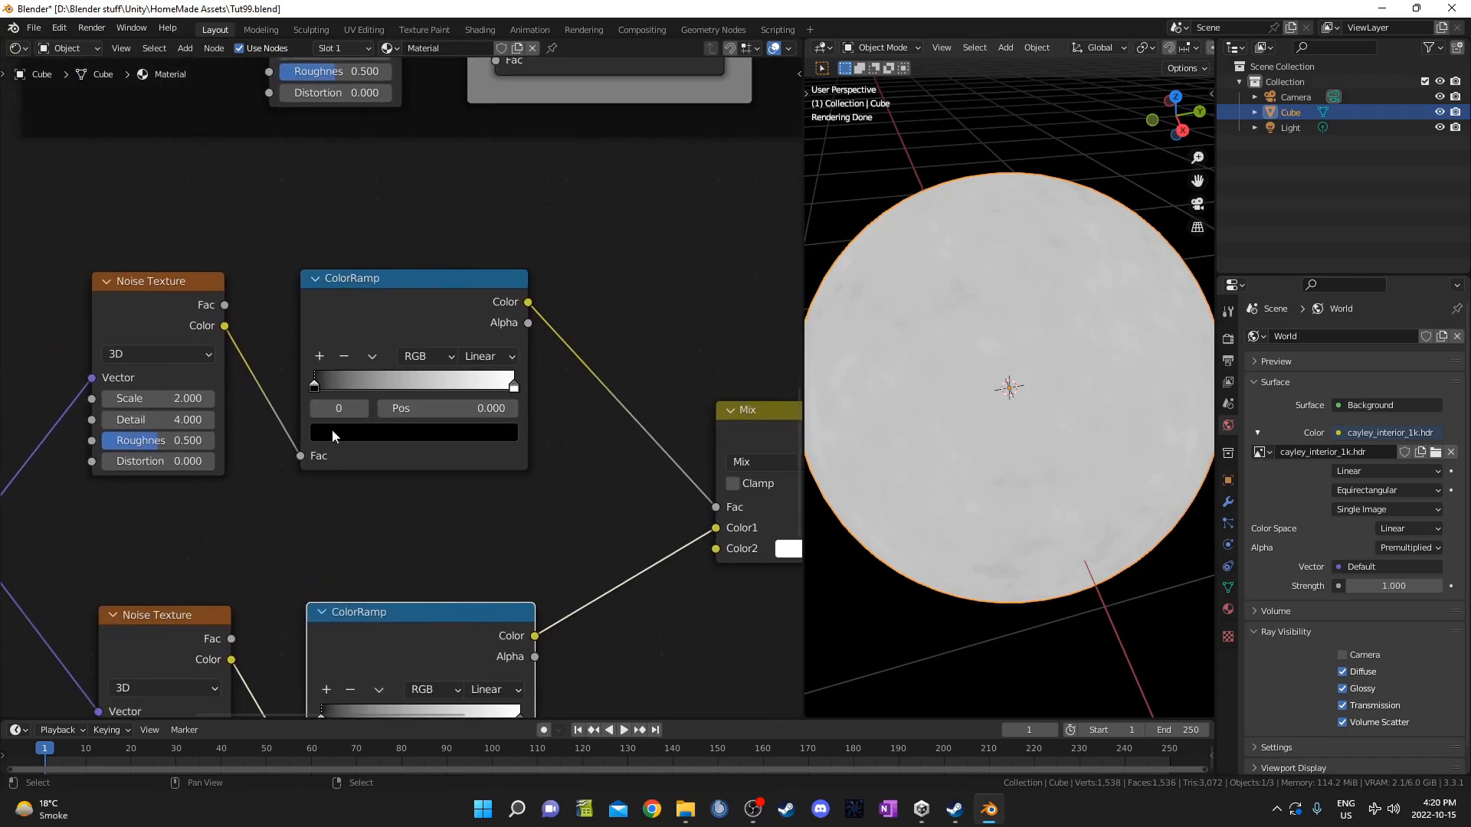
pyautogui.click(435, 409)
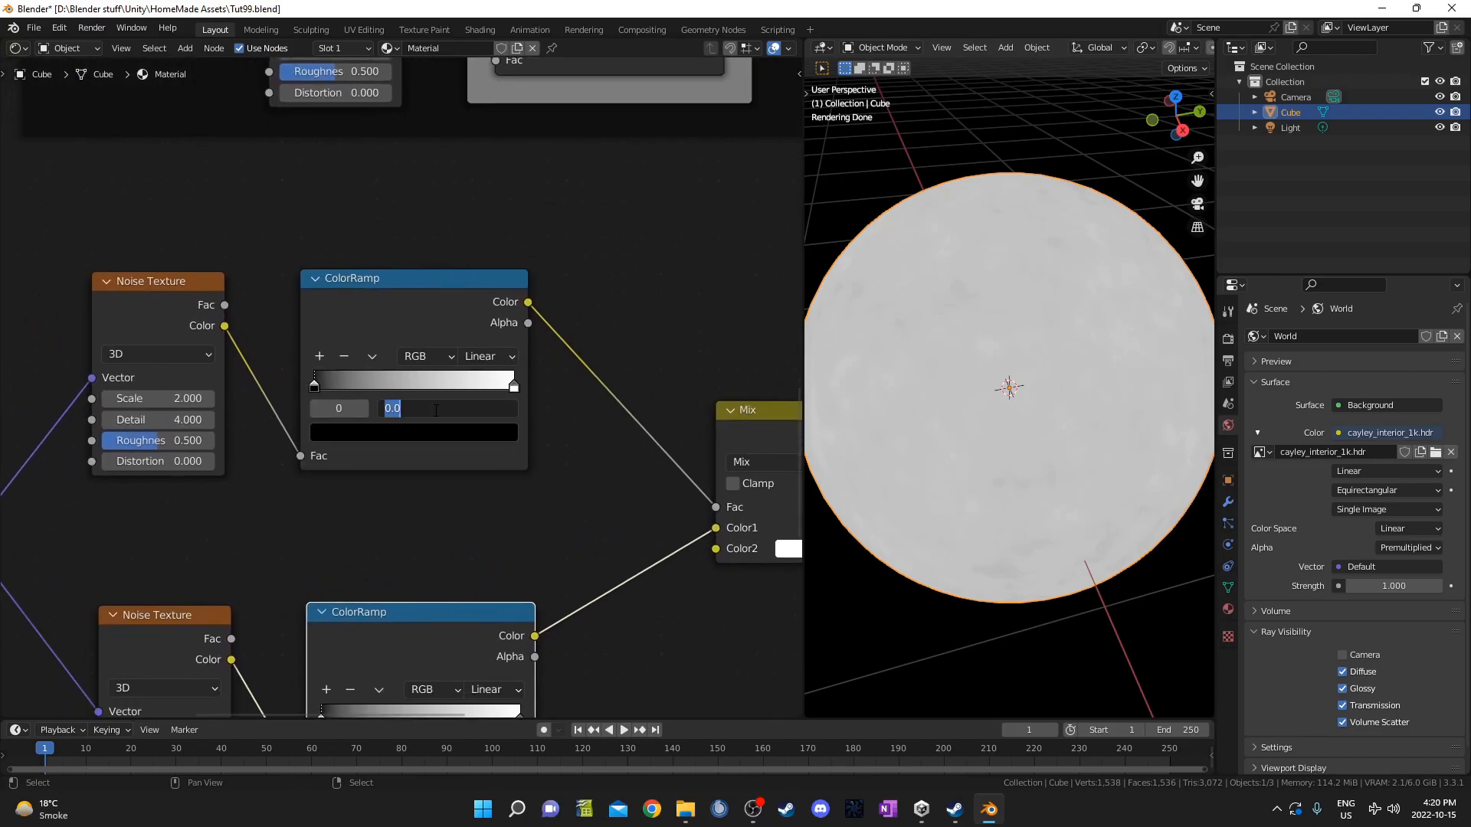
pyautogui.press('Return')
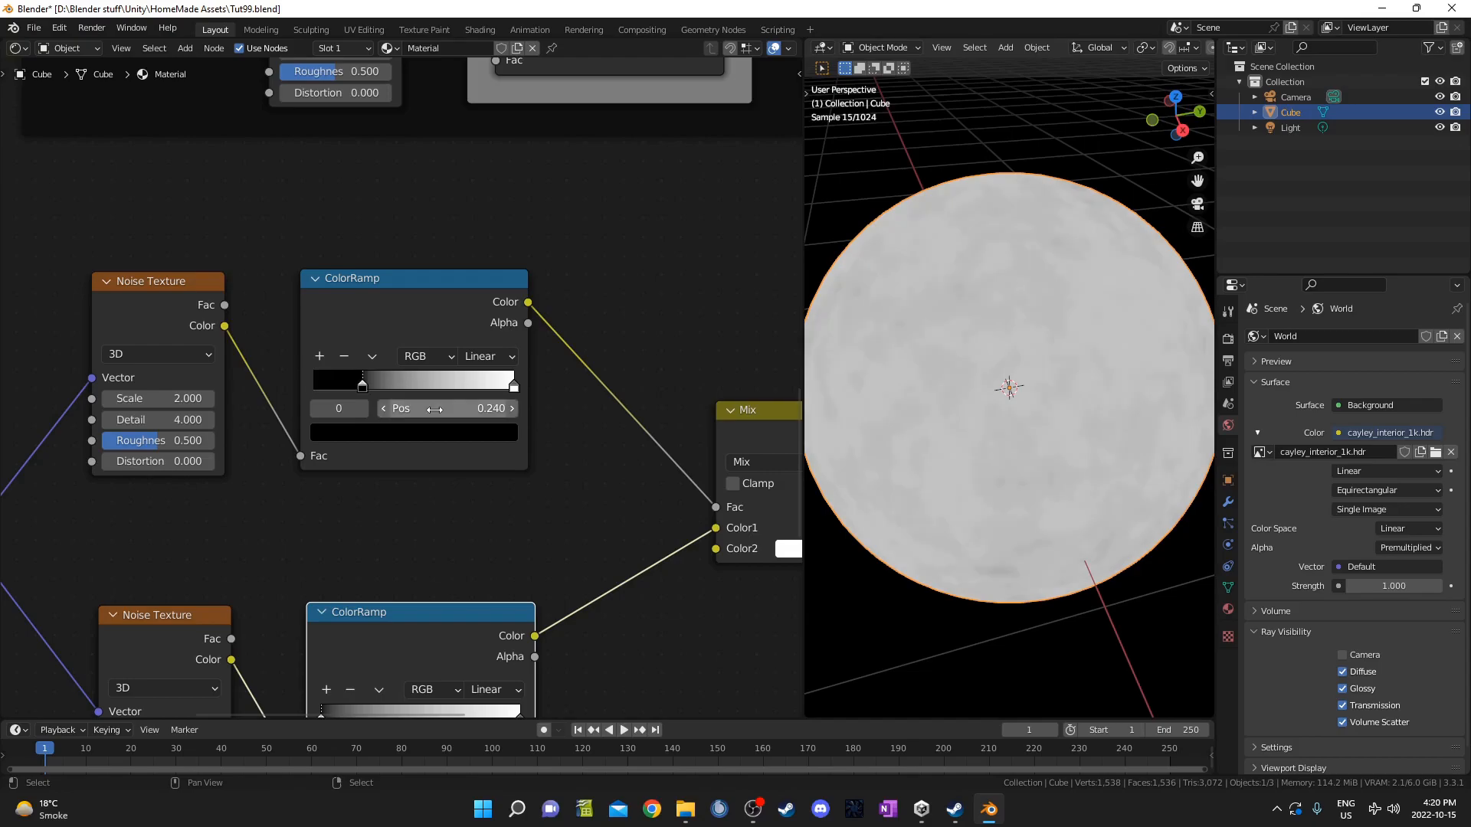
pyautogui.click(514, 385)
pyautogui.click(503, 407)
pyautogui.write('.48')
pyautogui.press('Return')
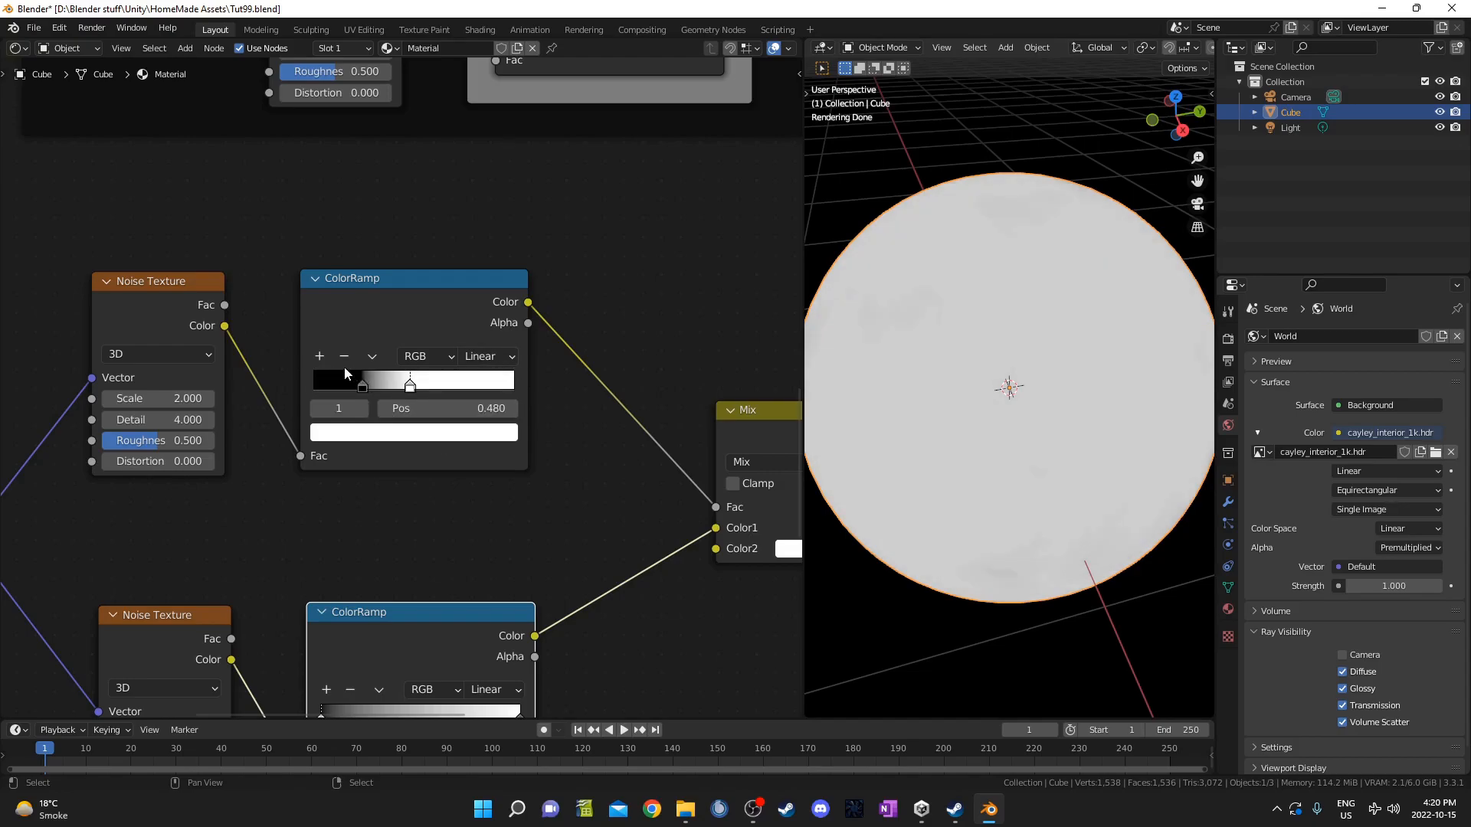
# Change the upper new ColorRamp's black stop to the hex color 808080.
pyautogui.click(363, 385)
pyautogui.click(385, 433)
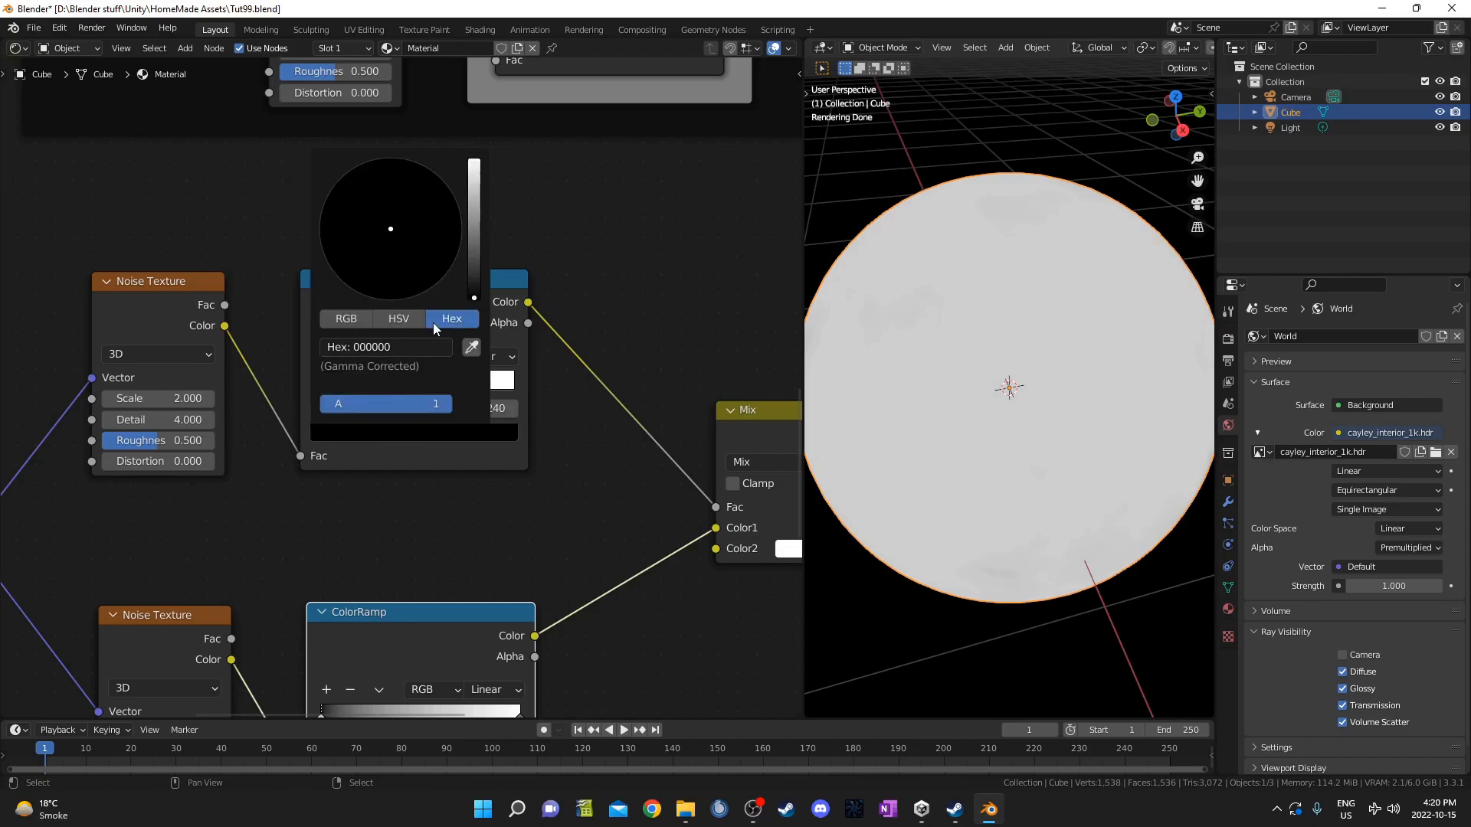
pyautogui.click(410, 348)
pyautogui.write('808080')
pyautogui.press('Return')
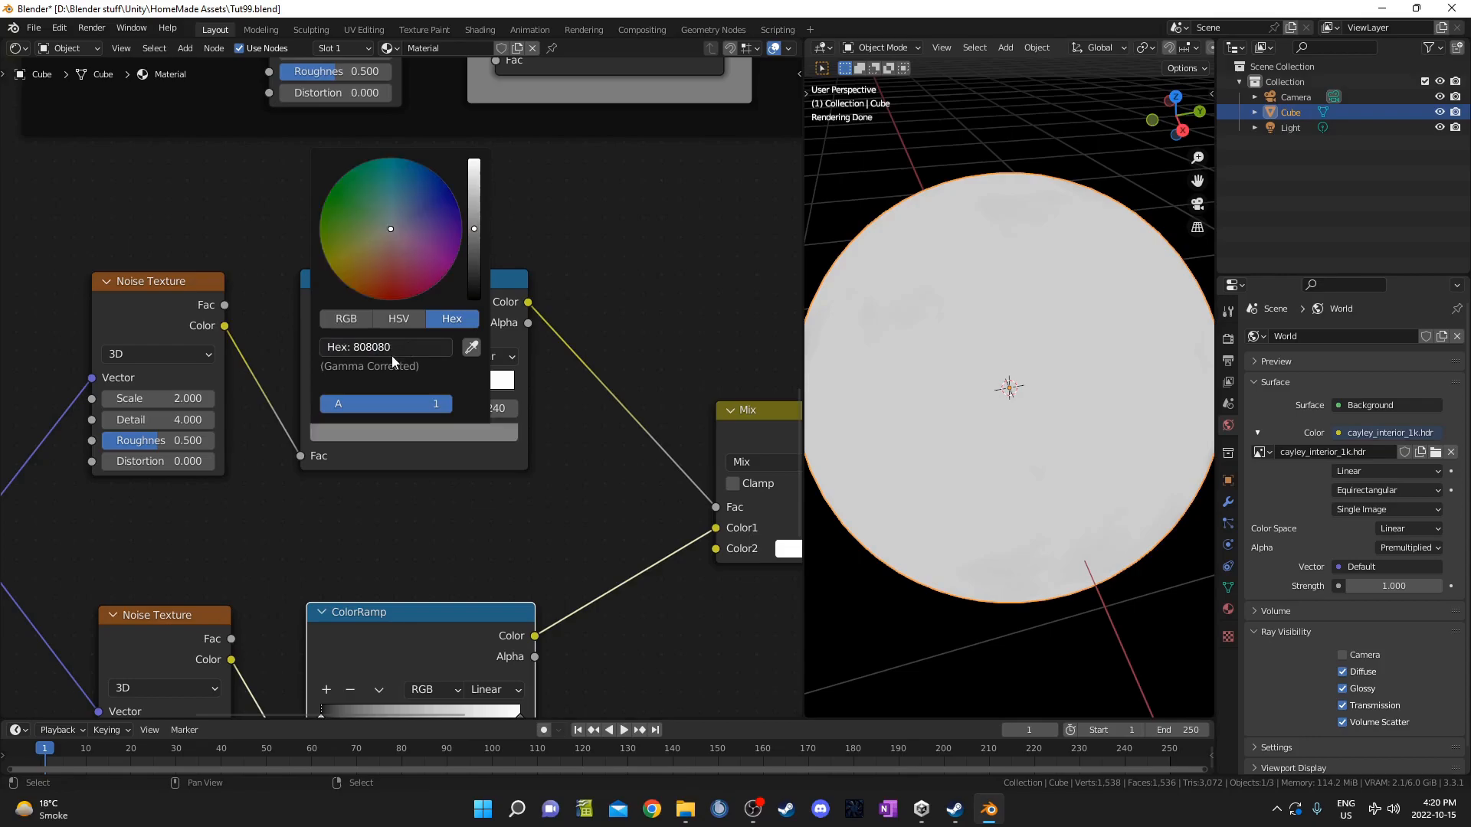
pyautogui.moveTo(472, 507); pyautogui.dragTo(457, 409, button='middle')
pyautogui.moveTo(432, 527); pyautogui.dragTo(374, 393, button='middle')
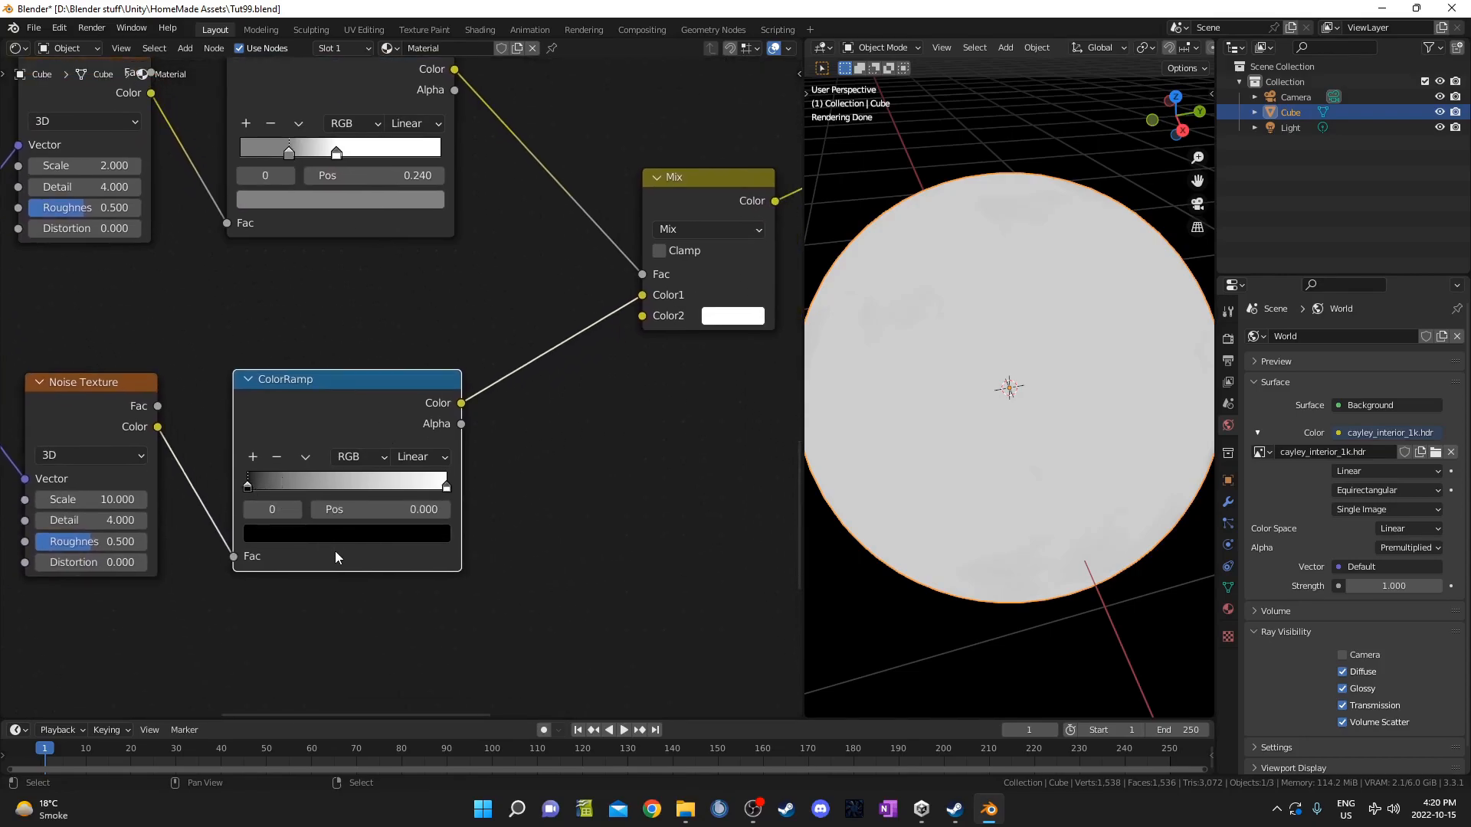
# Position the lower new ColorRamp's black stop at 0.520 and its white stop at 0.680.
pyautogui.click(373, 514)
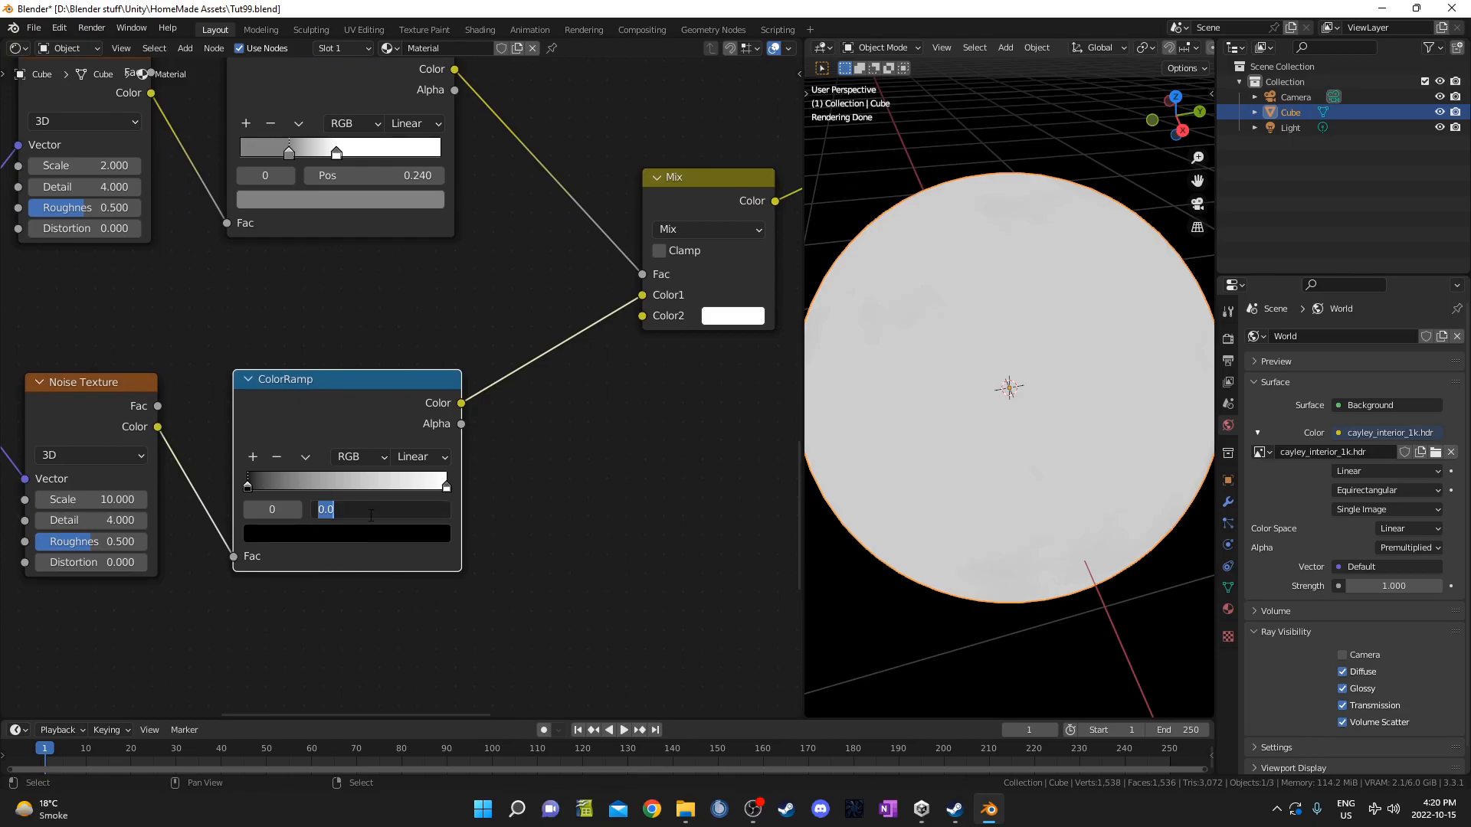
pyautogui.write('.52')
pyautogui.press('Return')
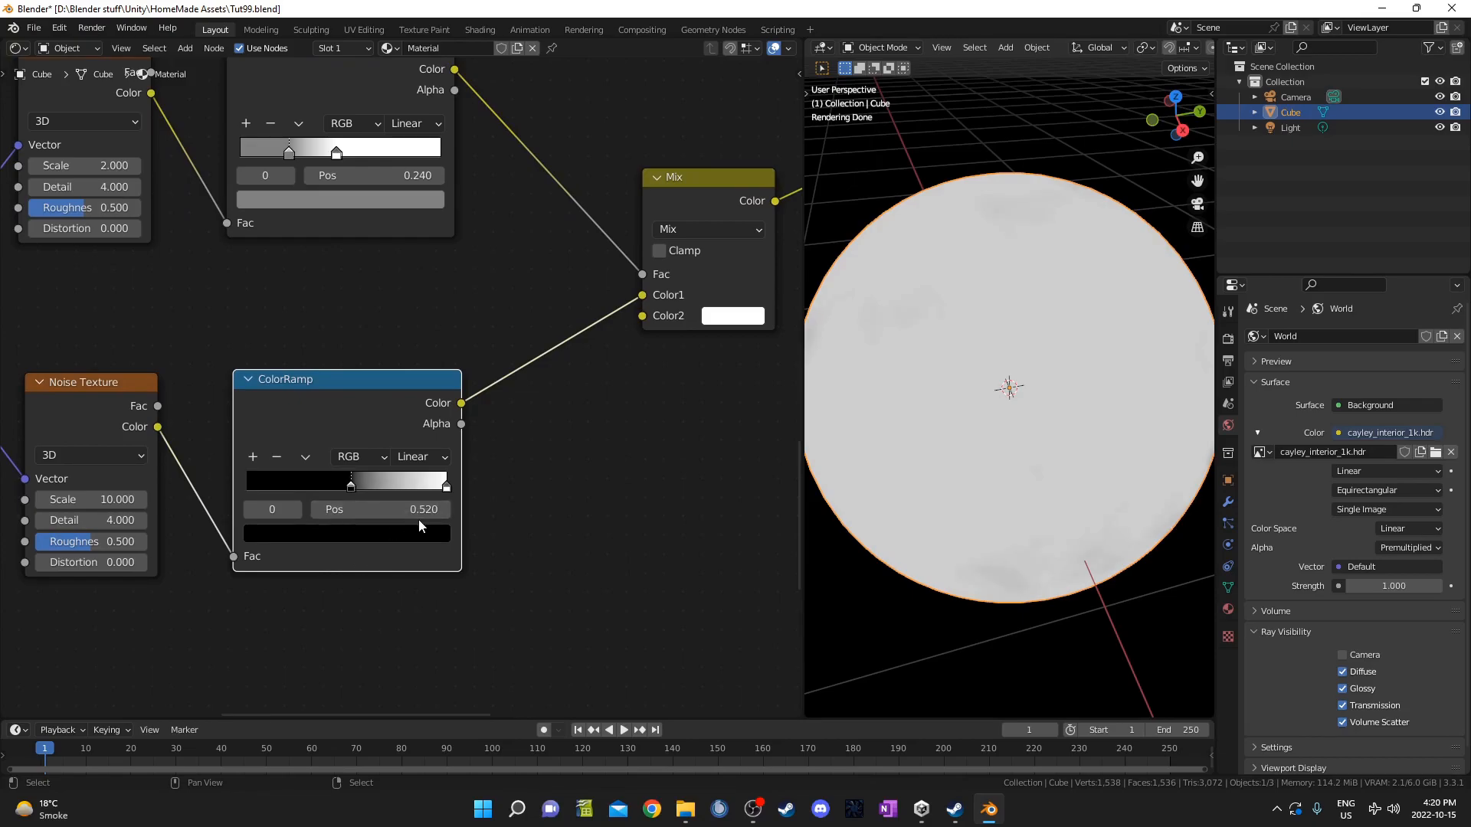
pyautogui.click(446, 488)
pyautogui.click(425, 511)
pyautogui.press('BackSpace')
pyautogui.write('.68')
pyautogui.press('Return')
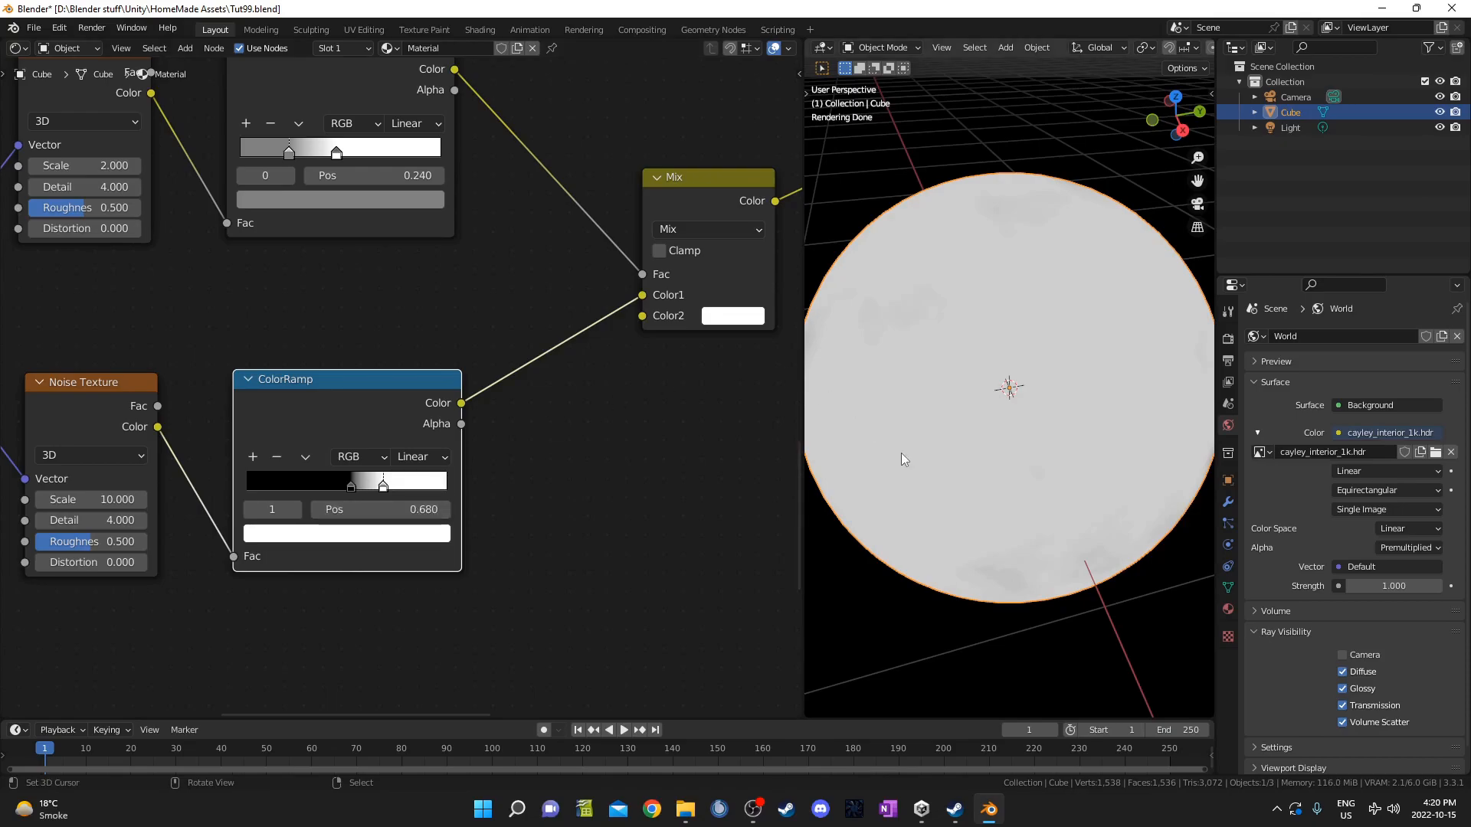
pyautogui.moveTo(993, 358)
pyautogui.mouseDown(button='middle')
pyautogui.moveTo(1072, 460)
pyautogui.moveTo(1004, 443)
pyautogui.mouseUp(button='middle')
# Arrange the new Noise Texture, ColorRamp and Mix nodes and enclose them in a frame.
pyautogui.scroll(-4, 351, 403)
pyautogui.moveTo(234, 215); pyautogui.dragTo(673, 563)
pyautogui.press('g')
pyautogui.click(435, 394)
pyautogui.moveTo(417, 415); pyautogui.dragTo(385, 431, button='middle')
pyautogui.moveTo(223, 204); pyautogui.dragTo(706, 542)
pyautogui.moveTo(669, 509); pyautogui.dragTo(647, 542, button='middle')
pyautogui.hotkey('ctrl', 'j')
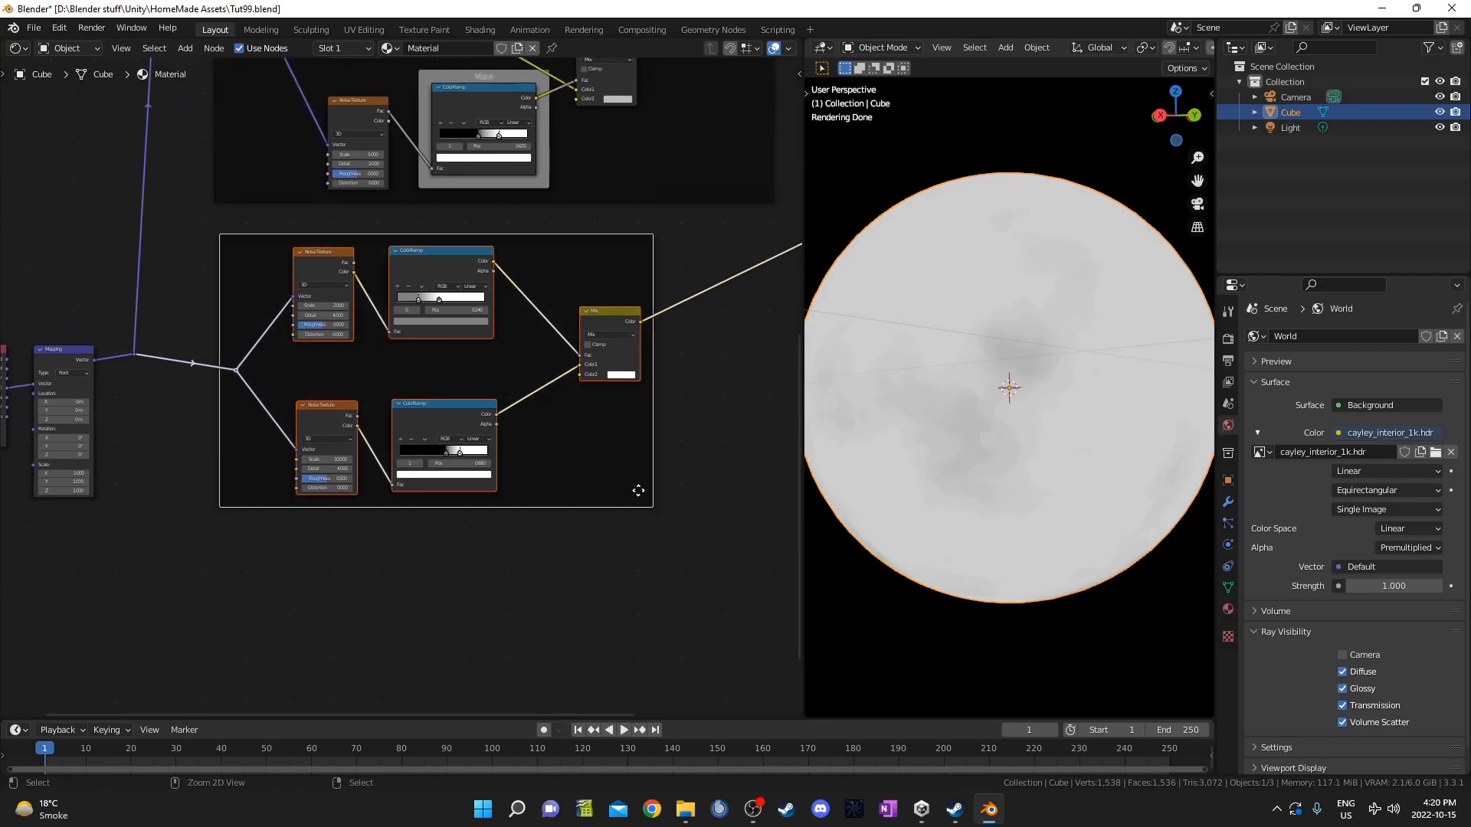
# Label the new frame Large Shapes.
pyautogui.click(580, 253)
pyautogui.click(516, 240)
pyautogui.press('F2')
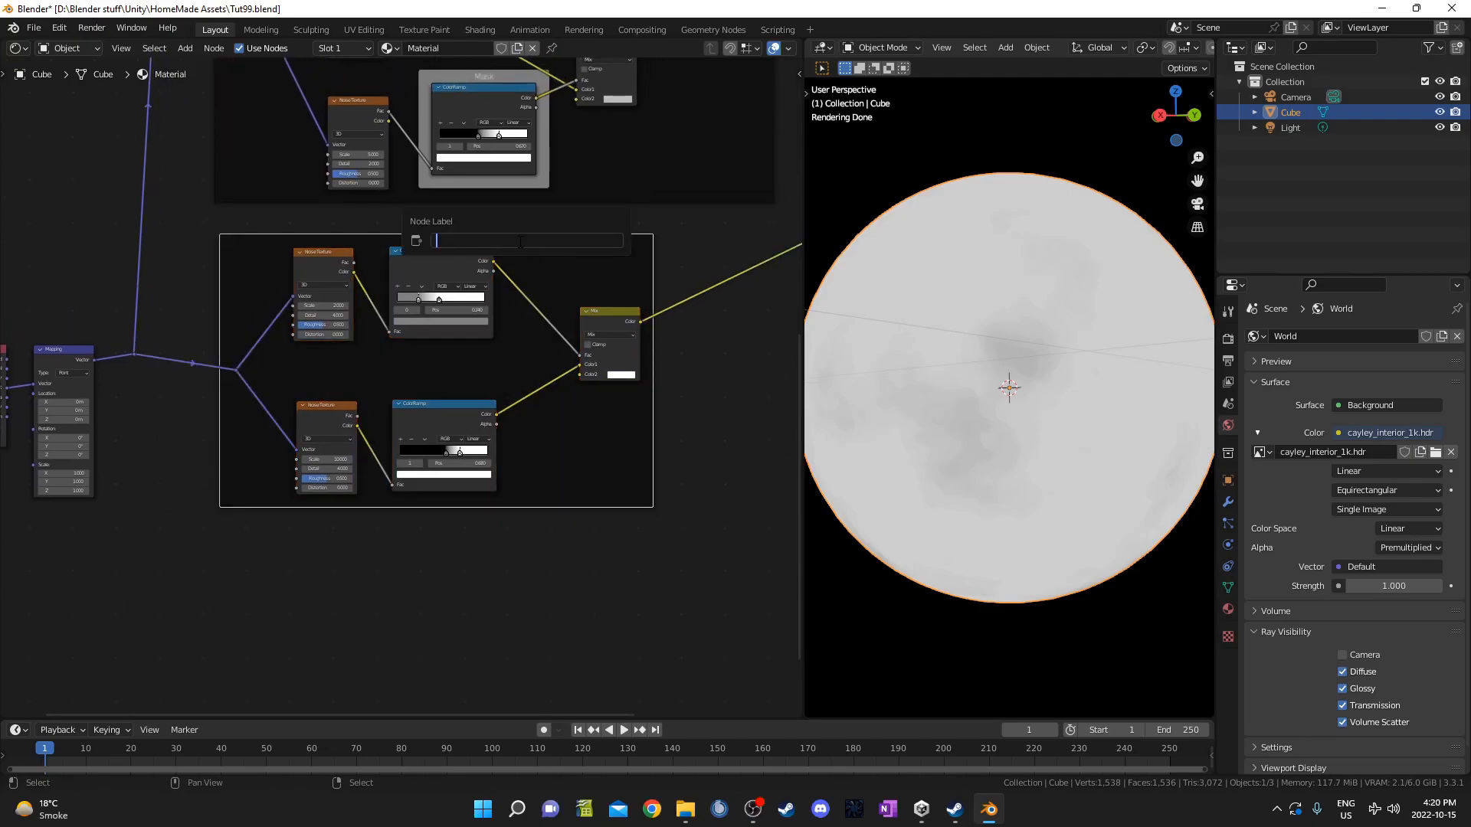
pyautogui.write('Large Shapes')
pyautogui.press('Return')
# Move the Material Output node farther right, away from the shape groups, to make room for another node.
pyautogui.press('Home')
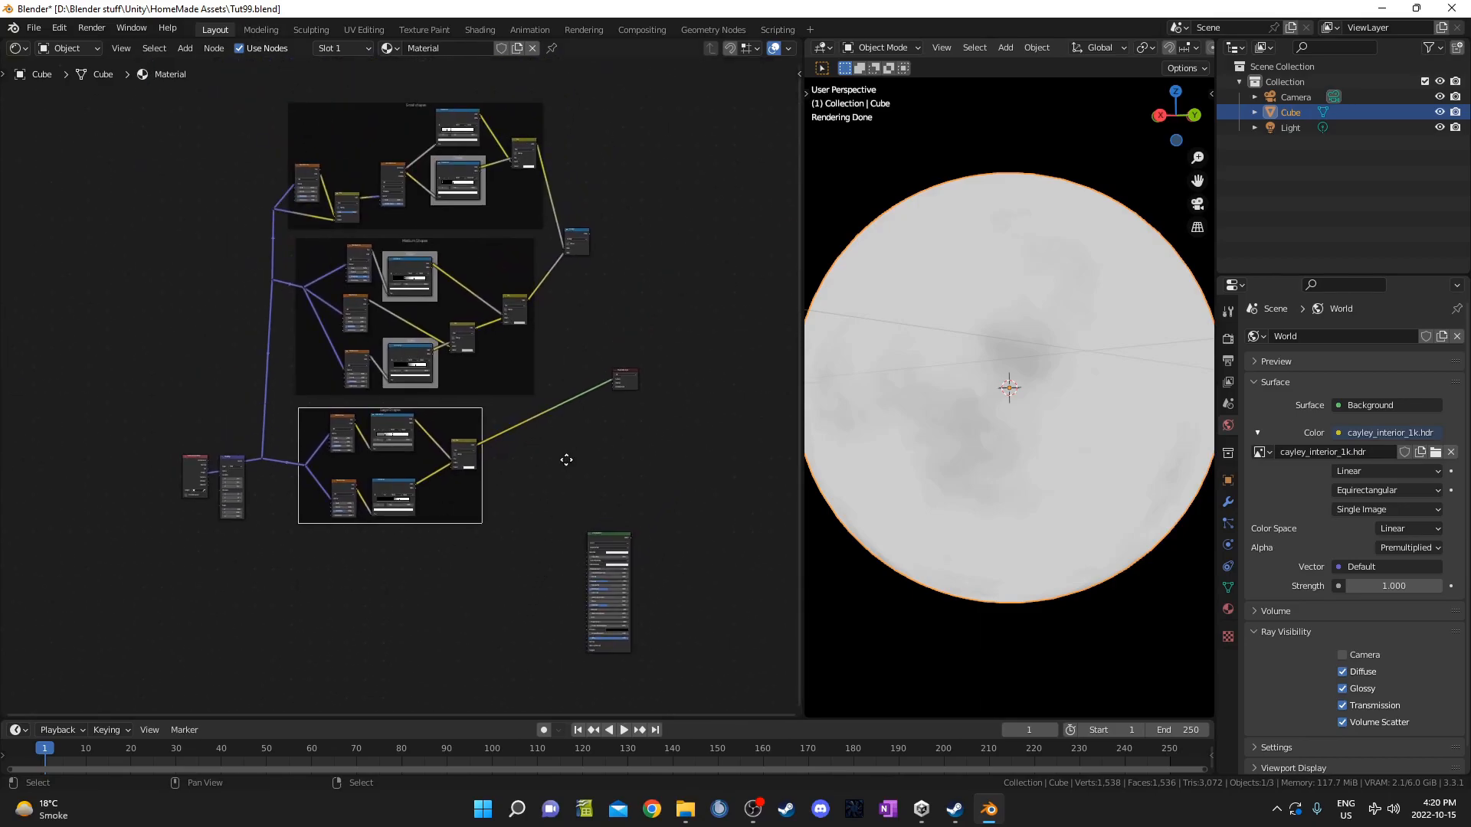
pyautogui.moveTo(570, 455); pyautogui.dragTo(483, 481, button='middle')
pyautogui.click(536, 409)
pyautogui.press('g')
pyautogui.click(677, 487)
# Duplicate the Multiply node onto the output link and connect the Large Shapes Mix color to its second value.
pyautogui.scroll(5, 586, 486)
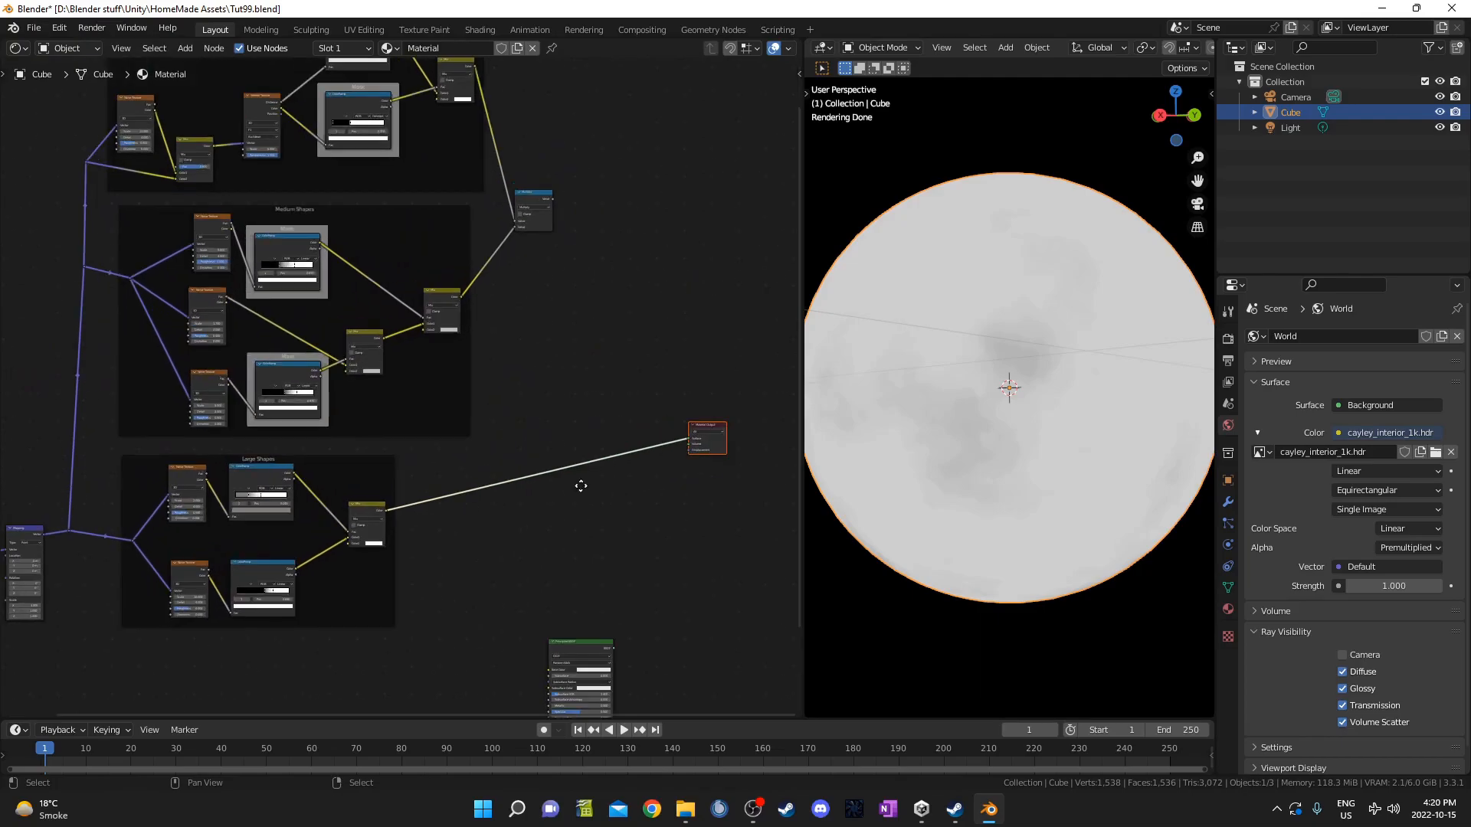
pyautogui.moveTo(582, 492); pyautogui.dragTo(511, 490, button='middle')
pyautogui.click(539, 199)
pyautogui.keyDown('ctrl'); pyautogui.keyDown('shift'); pyautogui.click(468, 198); pyautogui.keyUp('shift'); pyautogui.keyUp('ctrl')
pyautogui.hotkey('shift', 'd')
pyautogui.click(530, 320)
pyautogui.moveTo(312, 508); pyautogui.dragTo(514, 342)
pyautogui.moveTo(1035, 397)
pyautogui.mouseDown(button='middle')
pyautogui.moveTo(1083, 456)
pyautogui.moveTo(1031, 442)
pyautogui.moveTo(1047, 403)
pyautogui.moveTo(1086, 455)
pyautogui.moveTo(1030, 521)
pyautogui.moveTo(954, 526)
pyautogui.moveTo(963, 447)
pyautogui.moveTo(912, 451)
pyautogui.mouseUp(button='middle')
# Put the upper Large Shapes ColorRamp in its own custom-colored frame labeled Mask.
pyautogui.scroll(4, 328, 420)
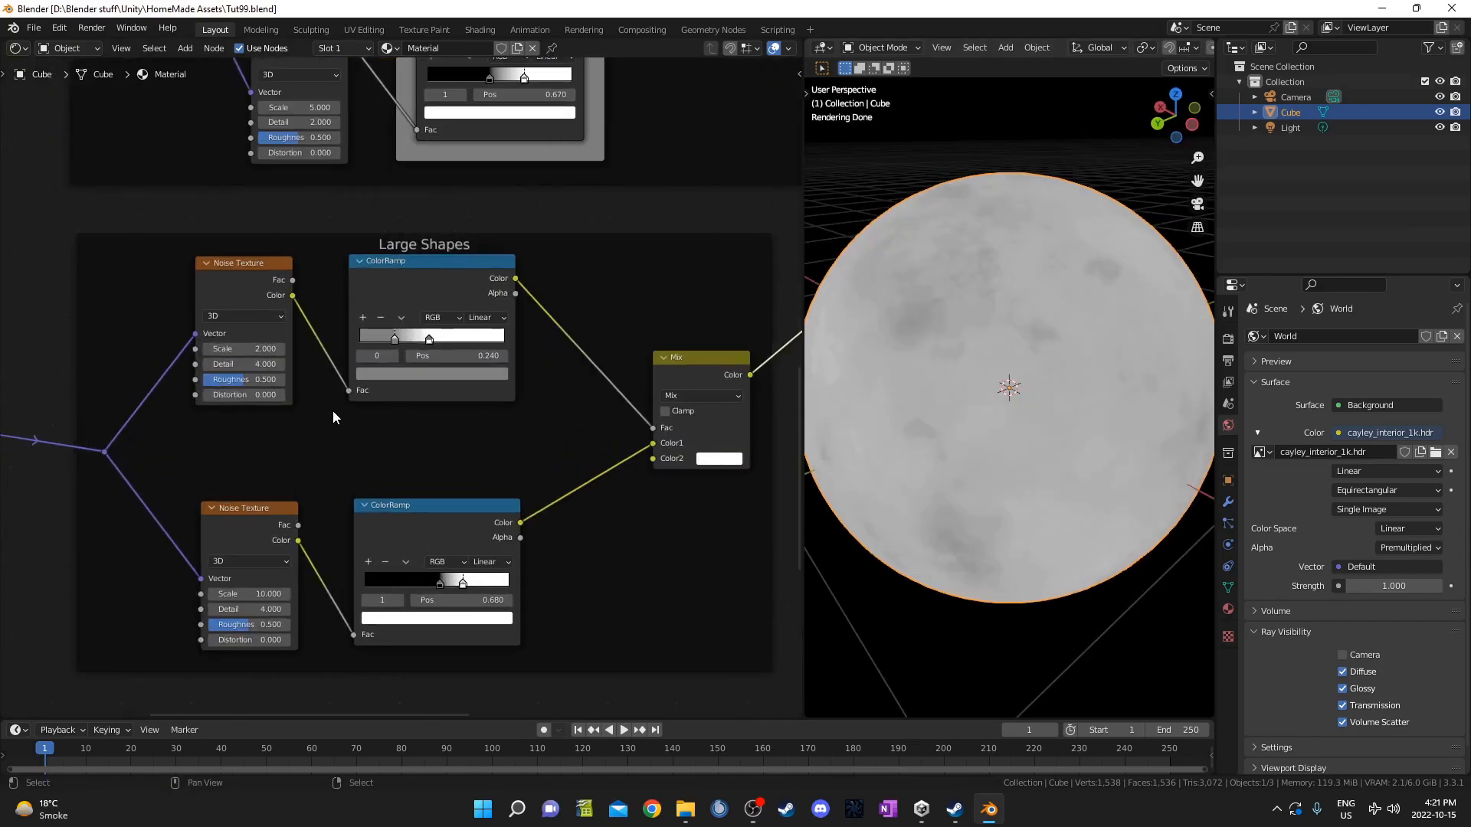
pyautogui.moveTo(419, 270); pyautogui.dragTo(419, 291)
pyautogui.hotkey('ctrl', 'j')
pyautogui.click(421, 265)
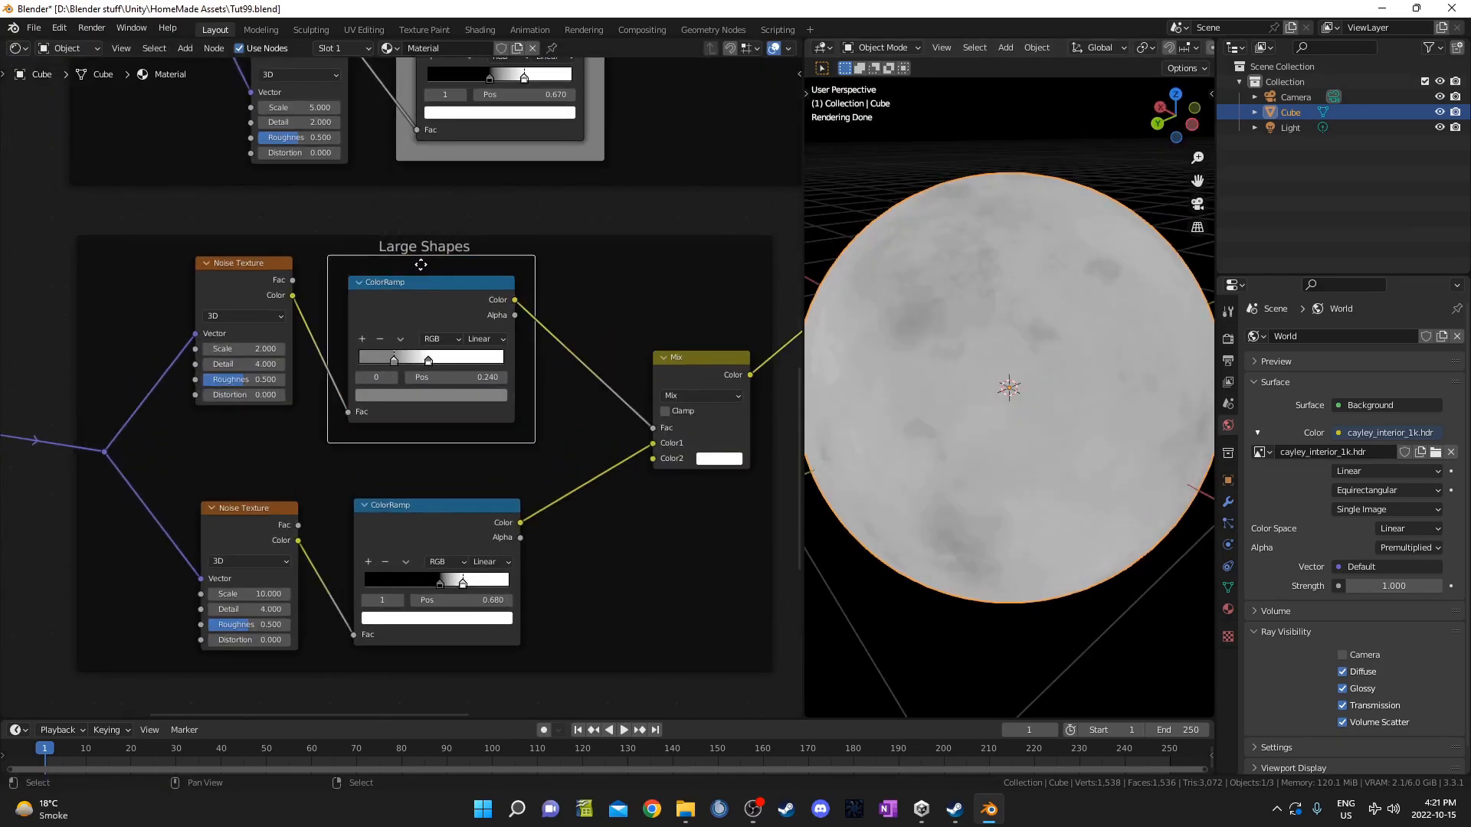
pyautogui.press('n')
pyautogui.click(672, 162)
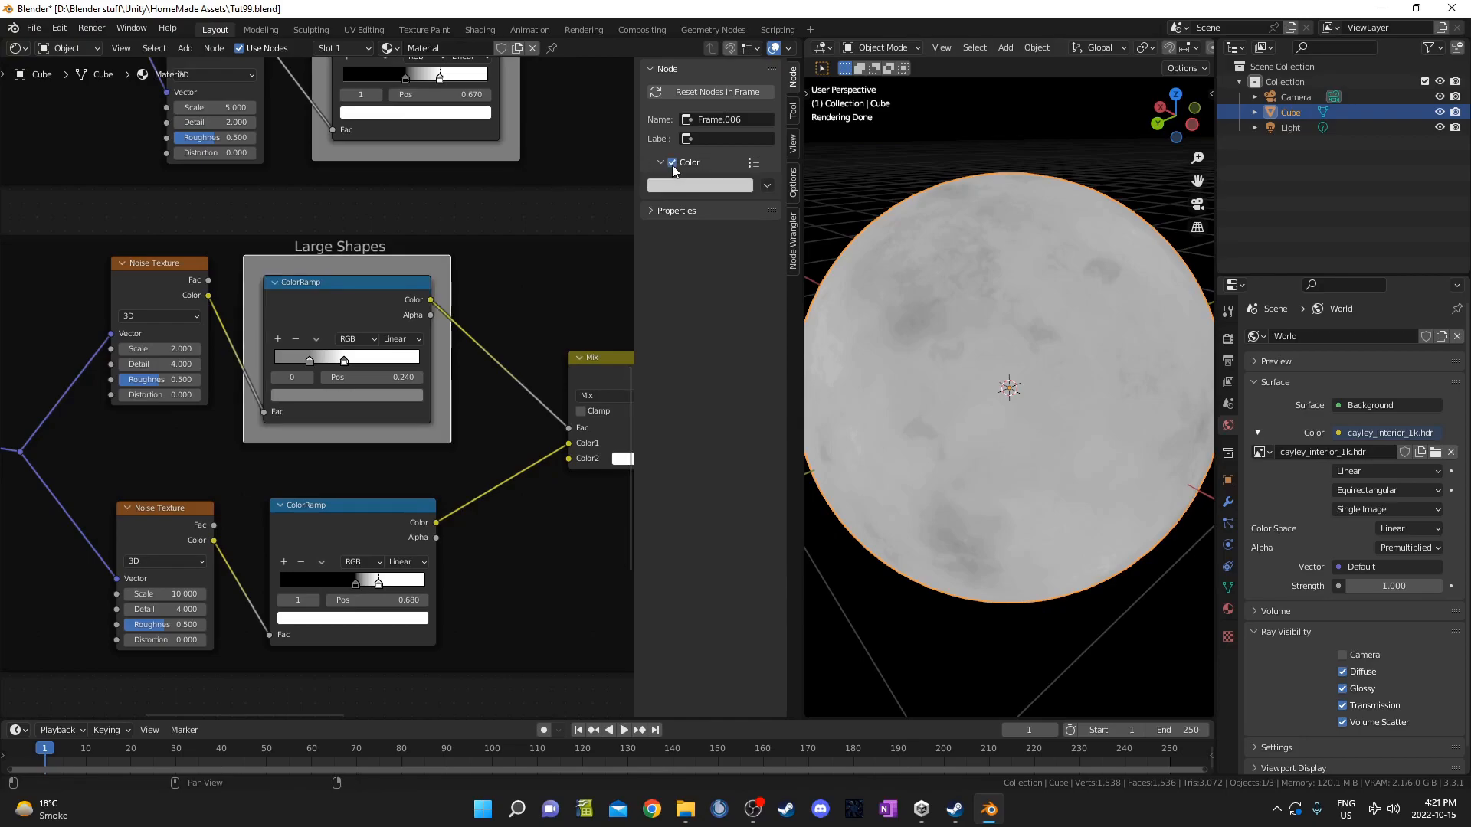
pyautogui.press('n')
pyautogui.press('F2')
pyautogui.write('Mask')
pyautogui.press('Return')
# Nudge the Large Shapes Mask frame down slightly and save the file.
pyautogui.scroll(-4, 541, 490)
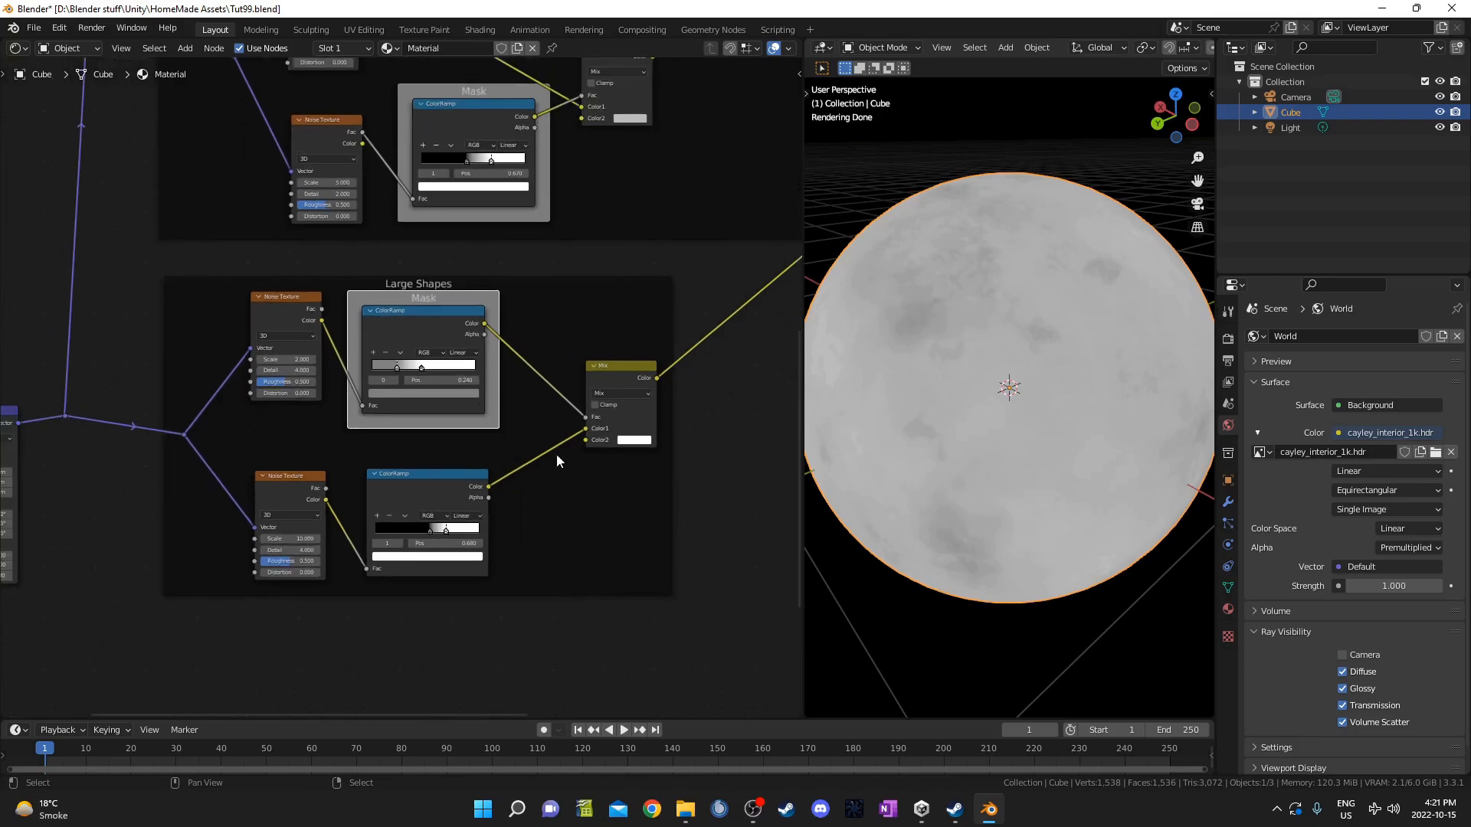
pyautogui.scroll(3, 582, 463)
pyautogui.moveTo(591, 453); pyautogui.dragTo(594, 449, button='middle')
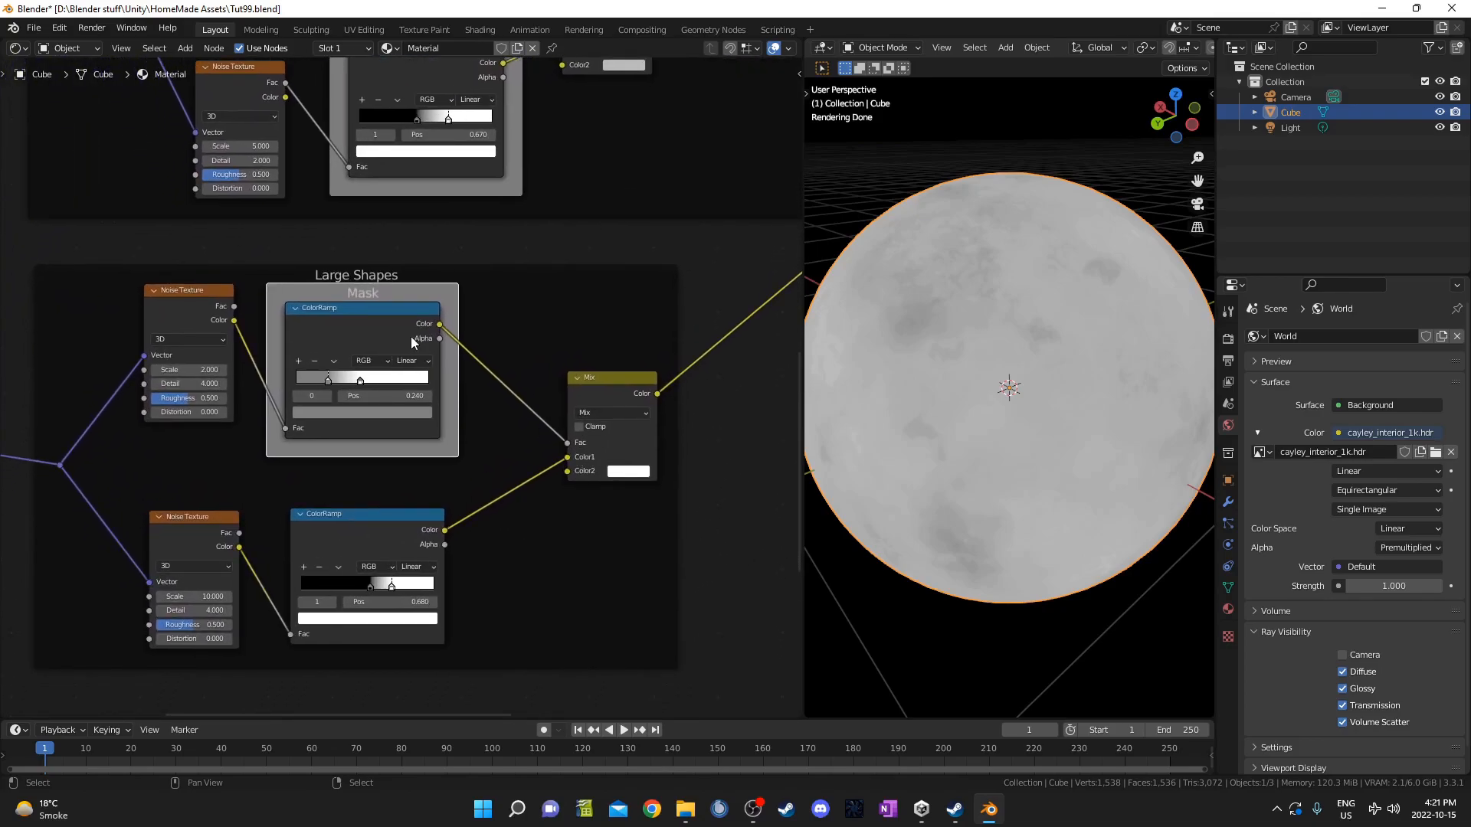
pyautogui.moveTo(395, 294); pyautogui.dragTo(397, 301)
pyautogui.scroll(-6, 550, 329)
pyautogui.moveTo(639, 281); pyautogui.dragTo(553, 425, button='middle')
pyautogui.moveTo(607, 257); pyautogui.dragTo(623, 350, button='middle')
pyautogui.moveTo(581, 457); pyautogui.dragTo(603, 298, button='middle')
pyautogui.moveTo(562, 389); pyautogui.dragTo(581, 286, button='middle')
pyautogui.scroll(-2, 526, 462)
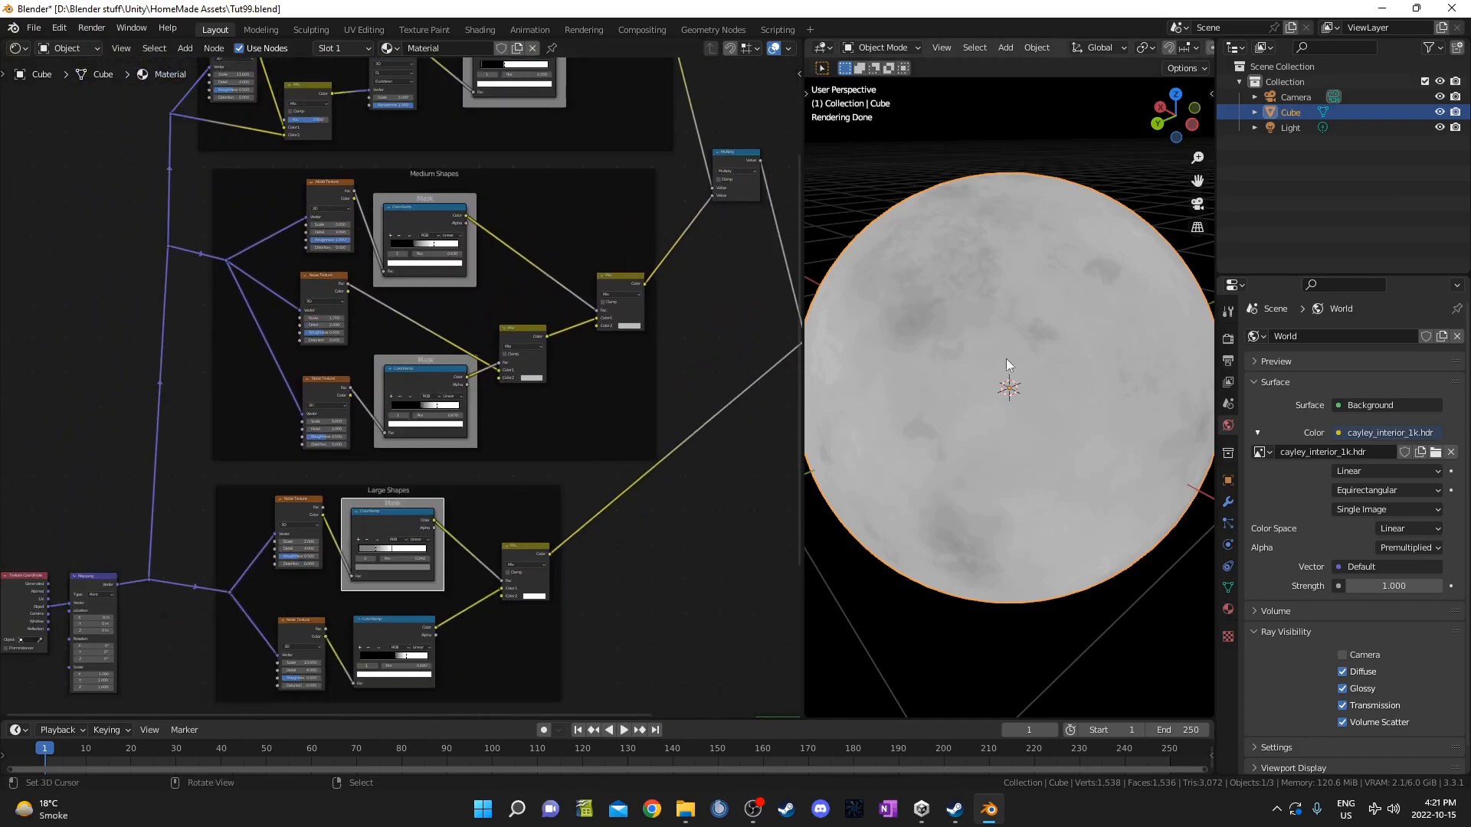
pyautogui.hotkey('ctrl', 's')
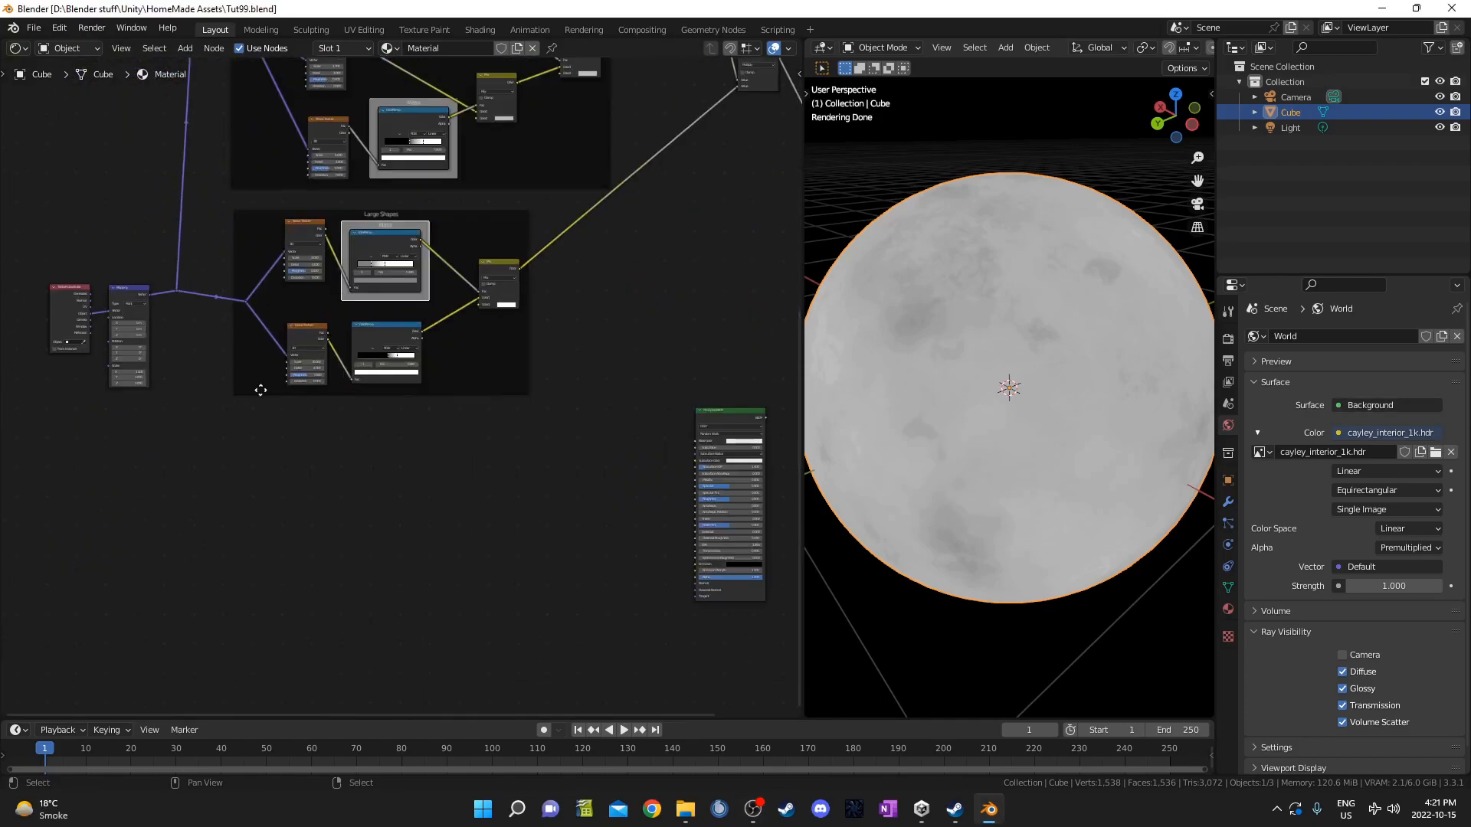
# Preview the Mapping reroute and extend its link through two new reroute points below the Large Shapes frame.
pyautogui.moveTo(283, 402); pyautogui.dragTo(299, 345, button='middle')
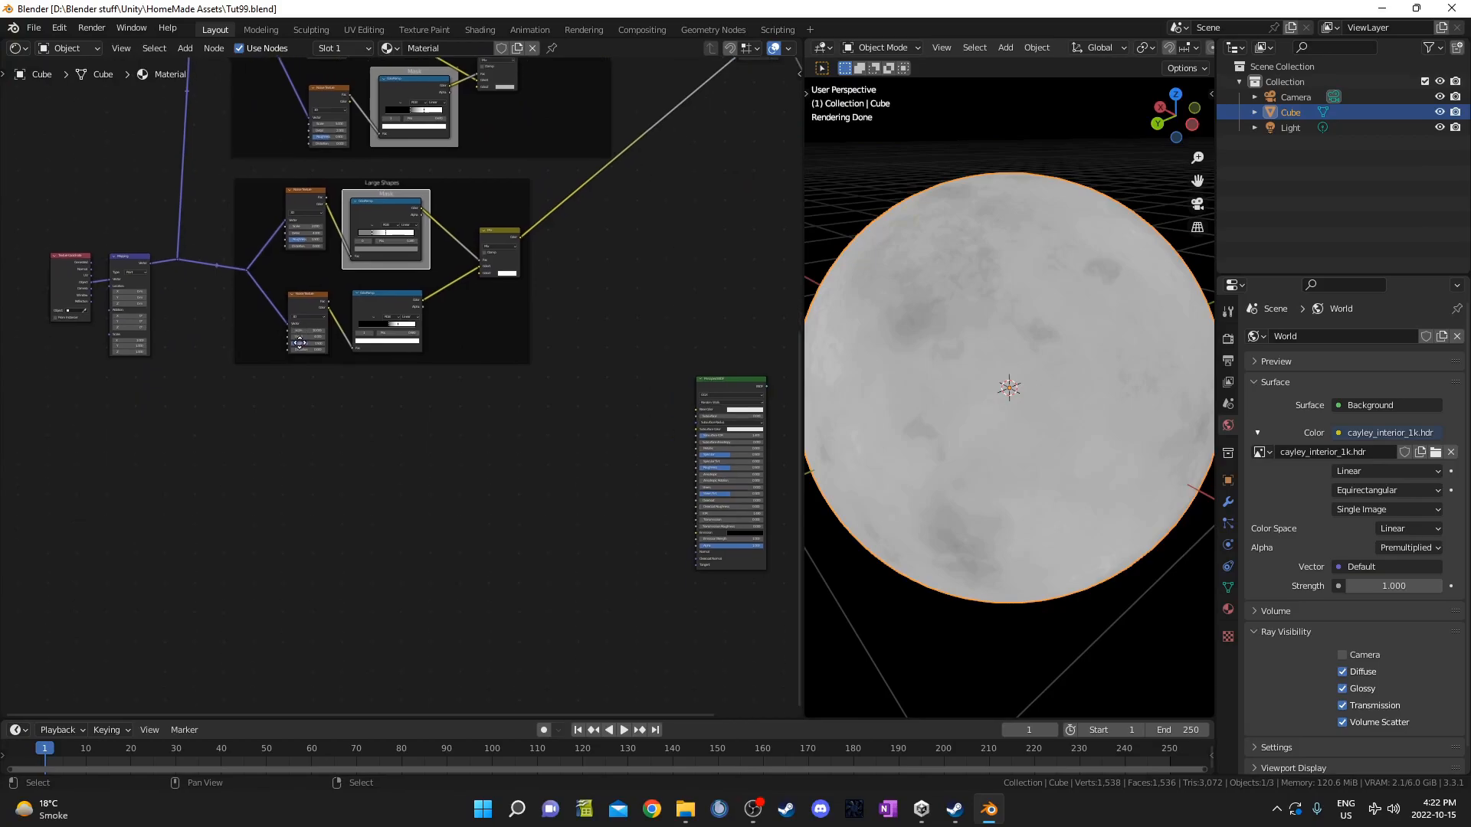
pyautogui.scroll(1, 130, 234)
pyautogui.keyDown('ctrl'); pyautogui.keyDown('shift'); pyautogui.click(120, 210); pyautogui.keyUp('shift'); pyautogui.keyUp('ctrl')
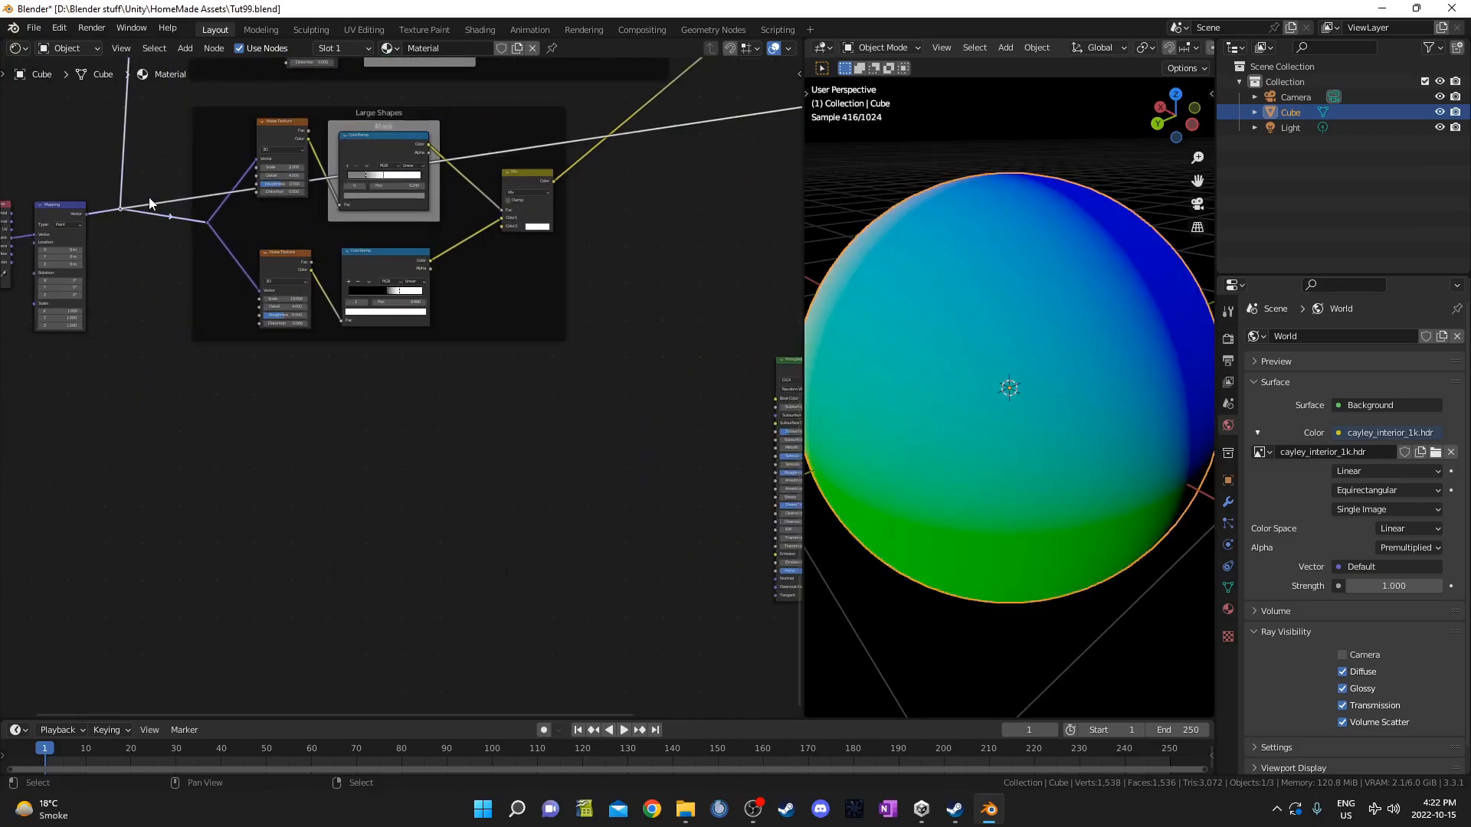
pyautogui.keyDown('shift'); pyautogui.moveTo(182, 211); pyautogui.dragTo(190, 215, button='right'); pyautogui.keyUp('shift')
pyautogui.press('g')
pyautogui.click(143, 457)
pyautogui.scroll(1, 196, 478)
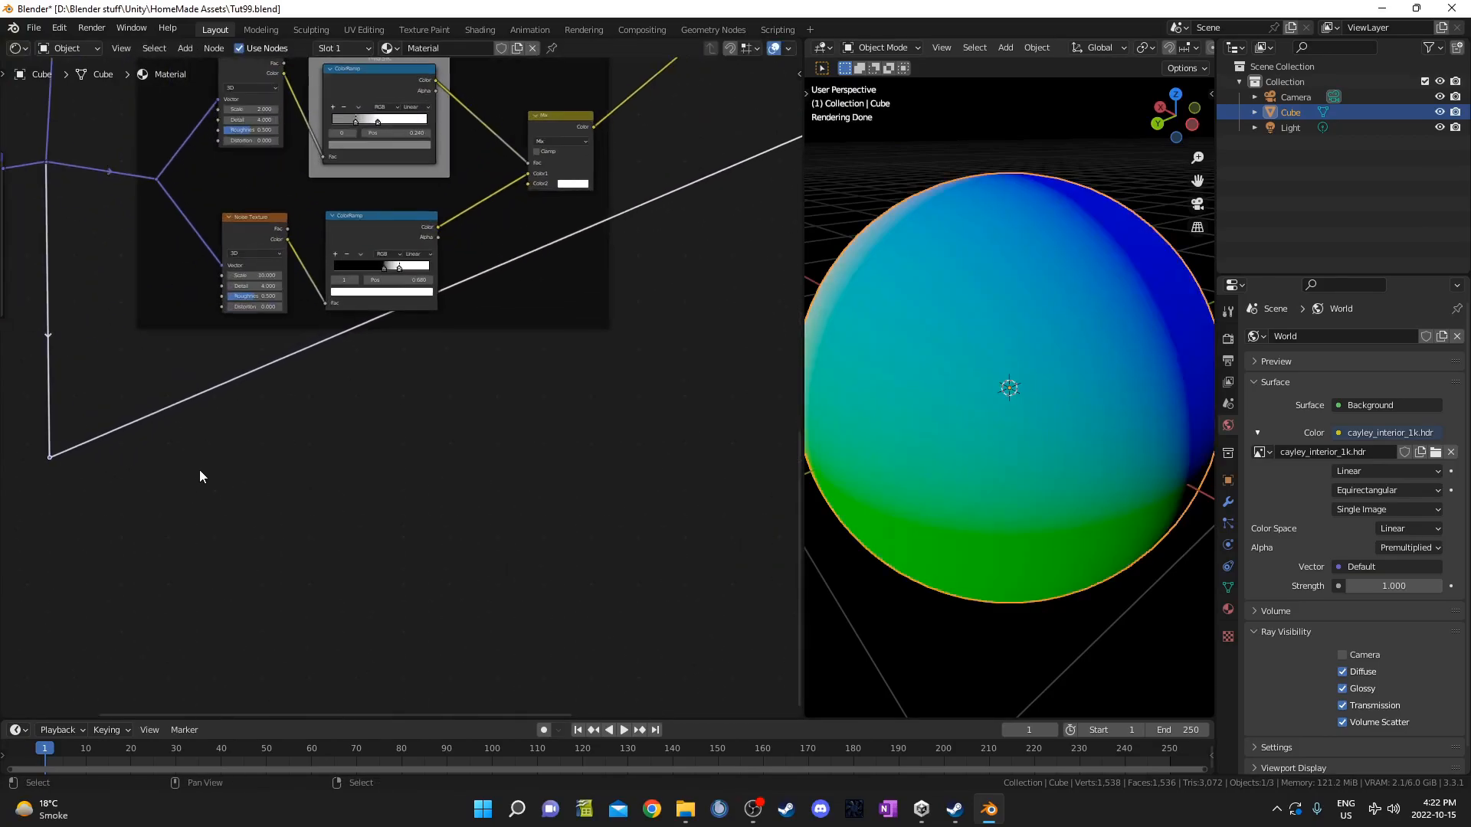
pyautogui.moveTo(205, 375); pyautogui.dragTo(291, 289, button='middle')
pyautogui.keyDown('shift'); pyautogui.moveTo(208, 312); pyautogui.dragTo(194, 370, button='right'); pyautogui.keyUp('shift')
pyautogui.press('g')
pyautogui.click(253, 430)
# Add a Noise Texture node on the link after the newest reroute point.
pyautogui.scroll(2, 291, 431)
pyautogui.hotkey('shift', 'a')
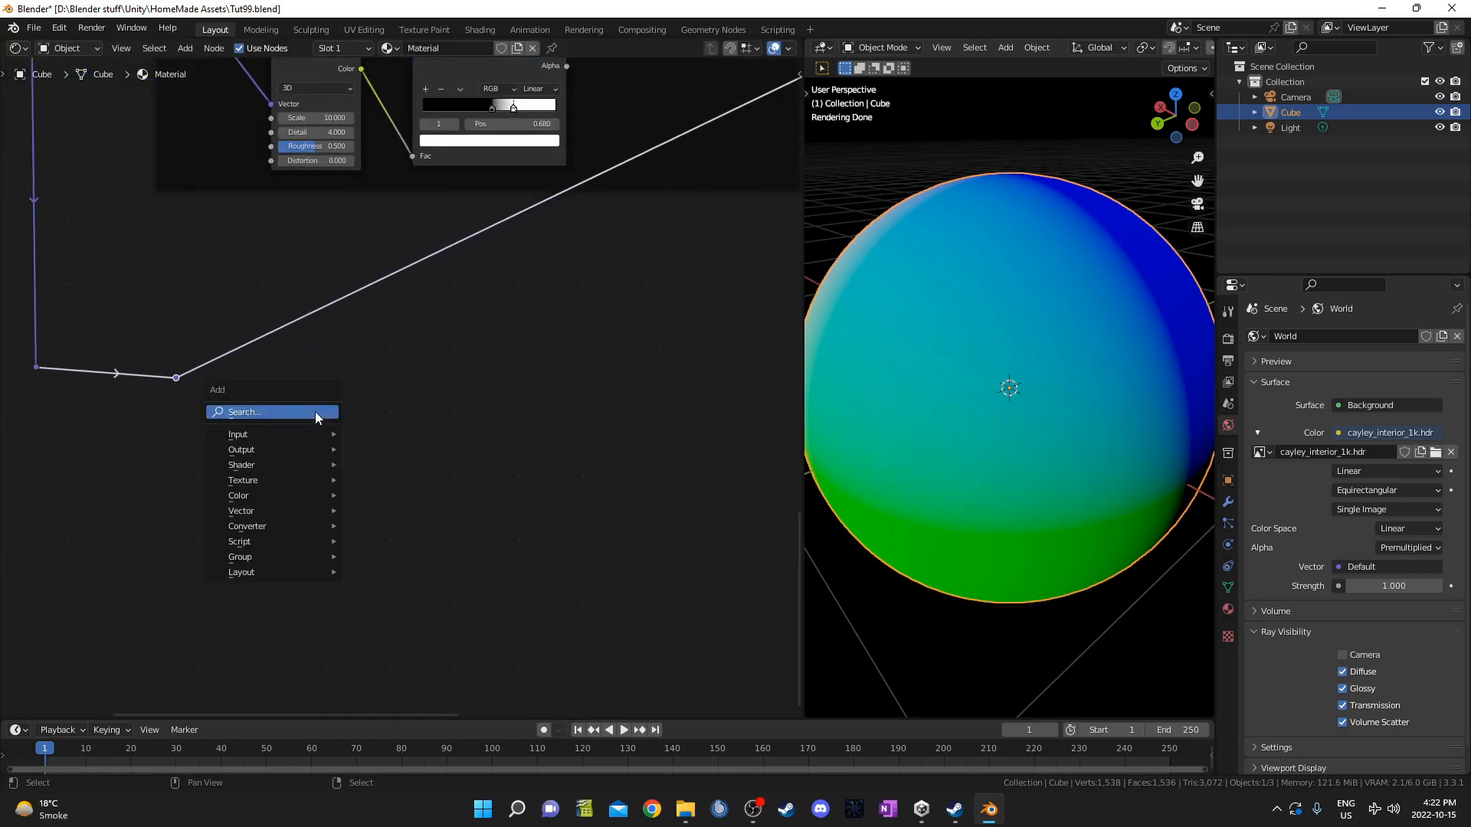
pyautogui.write('noise')
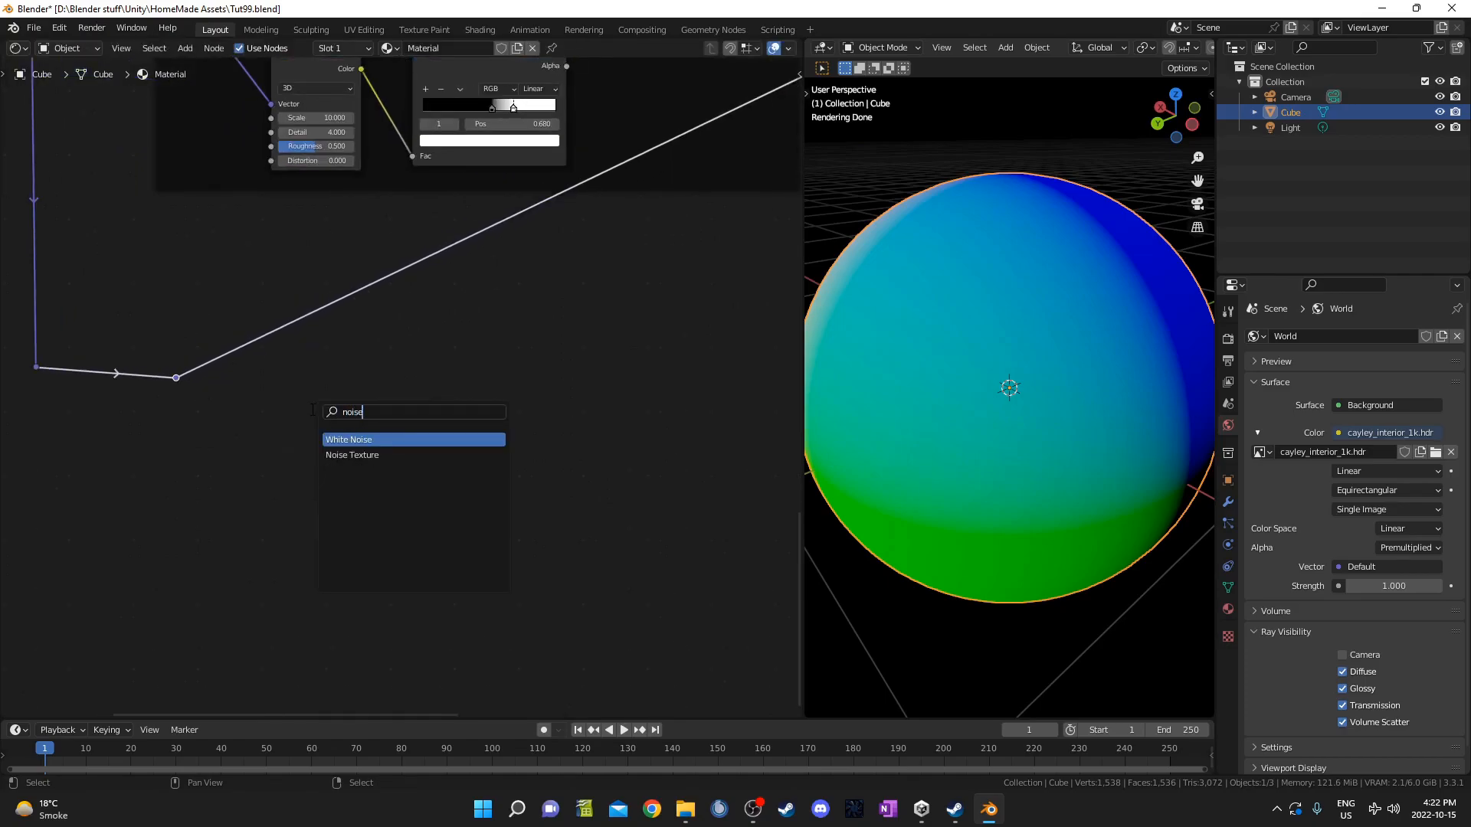
pyautogui.press('Down')
pyautogui.press('Return')
pyautogui.click(328, 231)
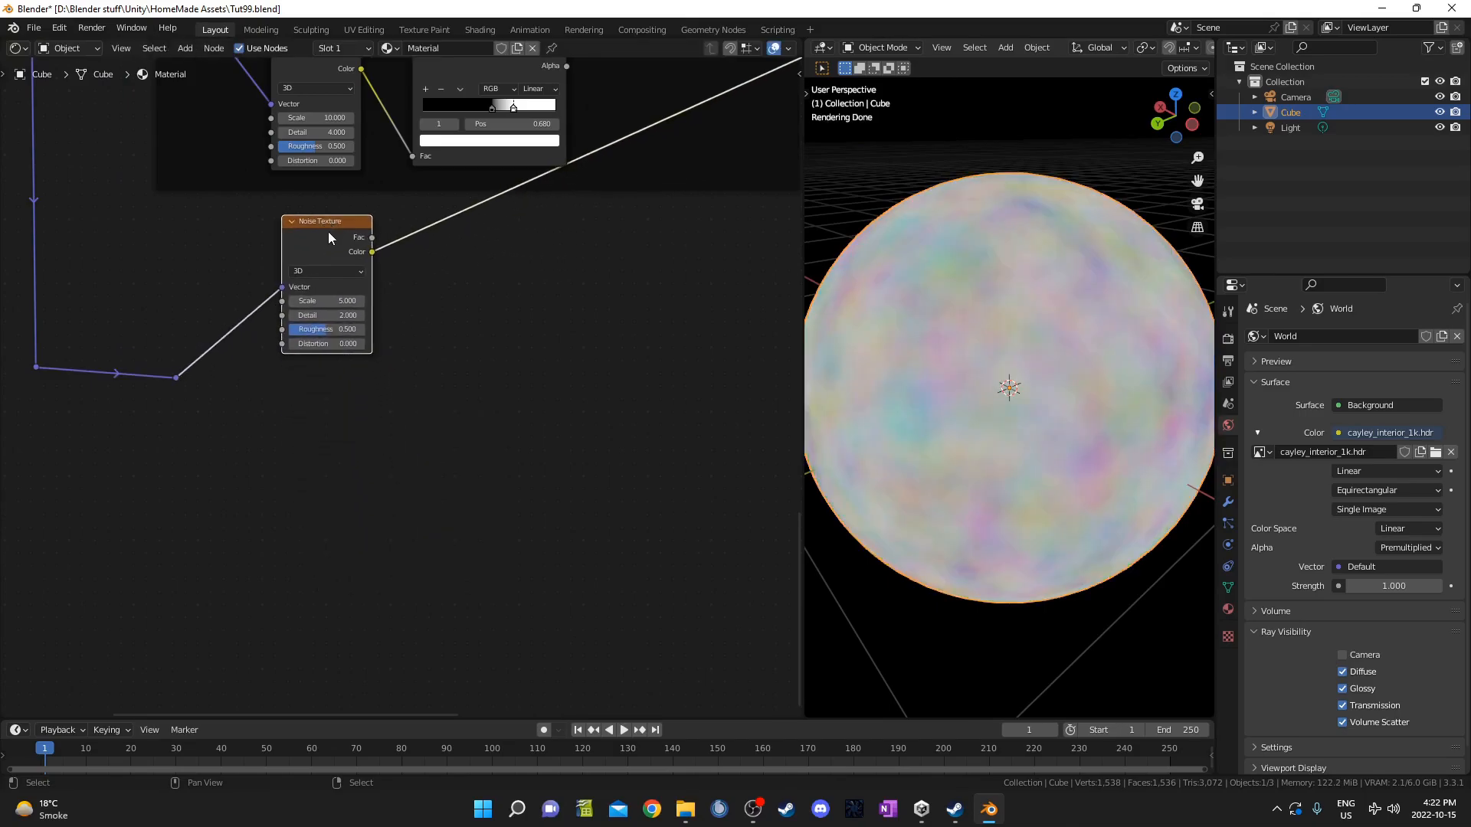
# Duplicate the Noise Texture with its vector link, place the copy below, and move the original to the right.
pyautogui.hotkey('ctrl', 'shift', 'd')
pyautogui.click(318, 409)
pyautogui.moveTo(329, 233); pyautogui.dragTo(504, 231)
pyautogui.scroll(2, 478, 525)
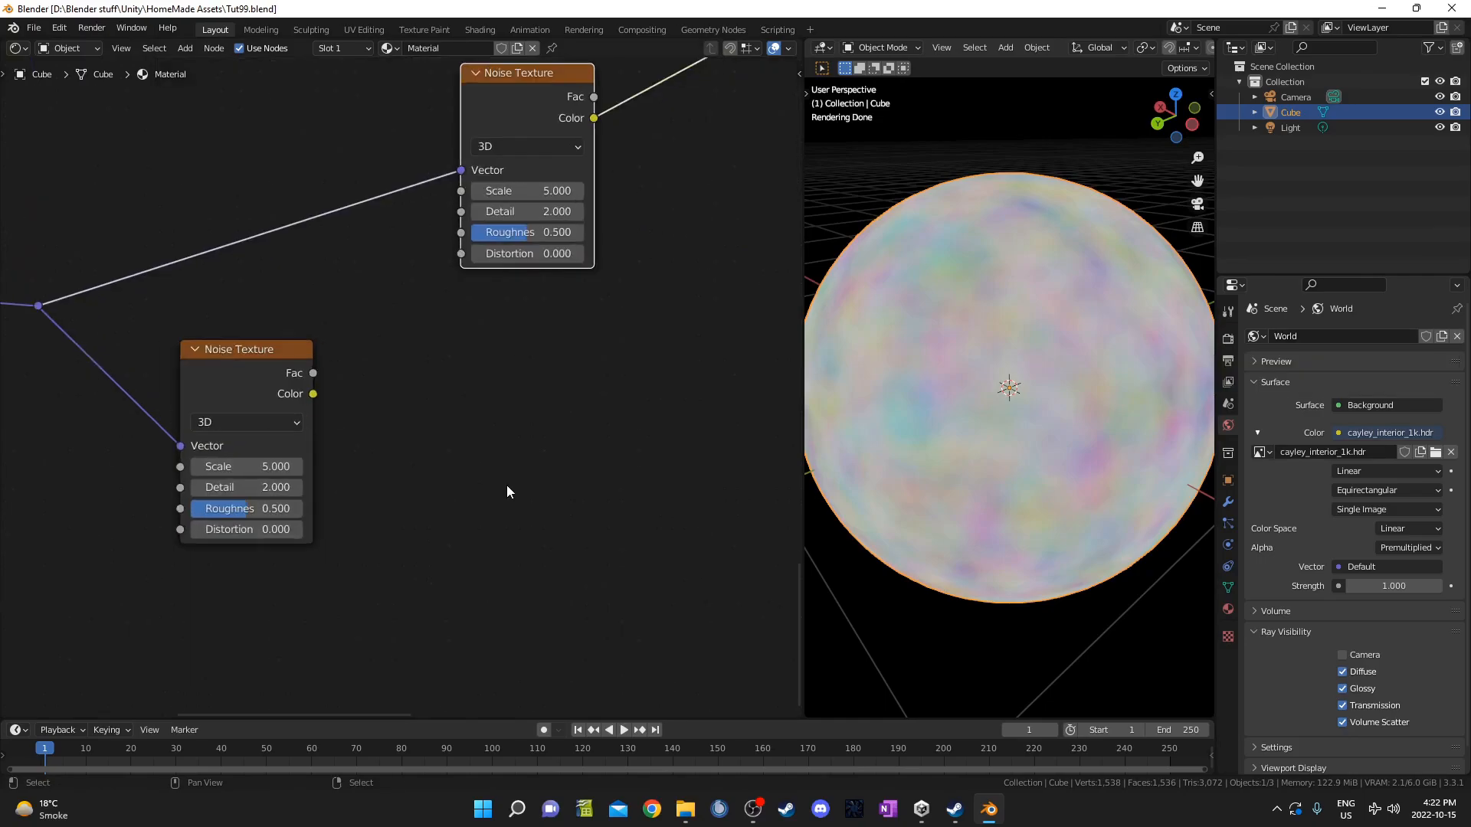
# Preview the lower Noise Texture's Fac output and insert a Mix node on its output link.
pyautogui.keyDown('ctrl'); pyautogui.keyDown('shift'); pyautogui.click(252, 354); pyautogui.keyUp('shift'); pyautogui.keyUp('ctrl')
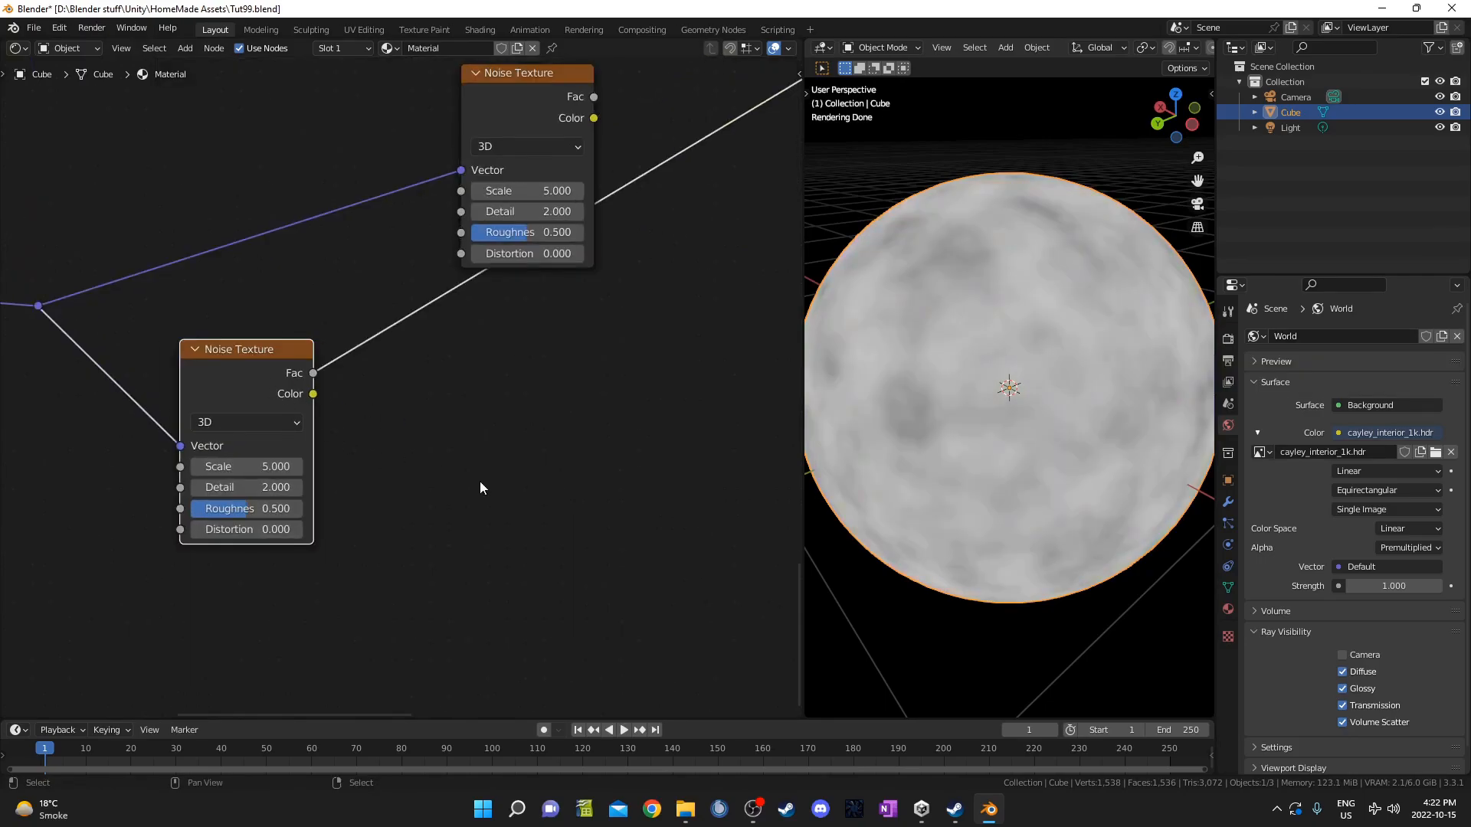
pyautogui.hotkey('shift', 'a')
pyautogui.write('mix')
pyautogui.press('Return')
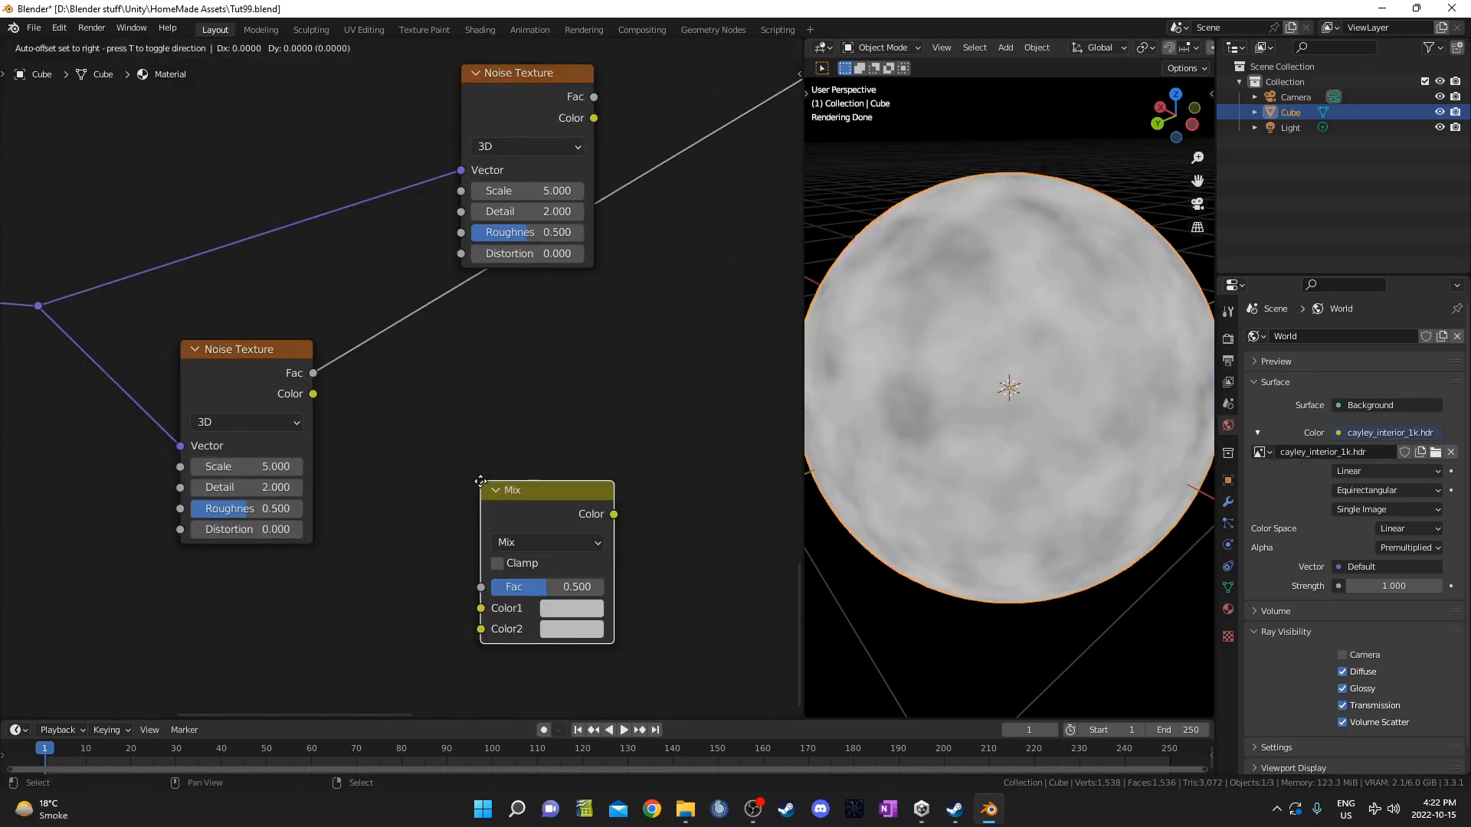
pyautogui.click(410, 366)
# Insert a Voronoi Texture node on the link after the new Mix node.
pyautogui.hotkey('shift', 'a')
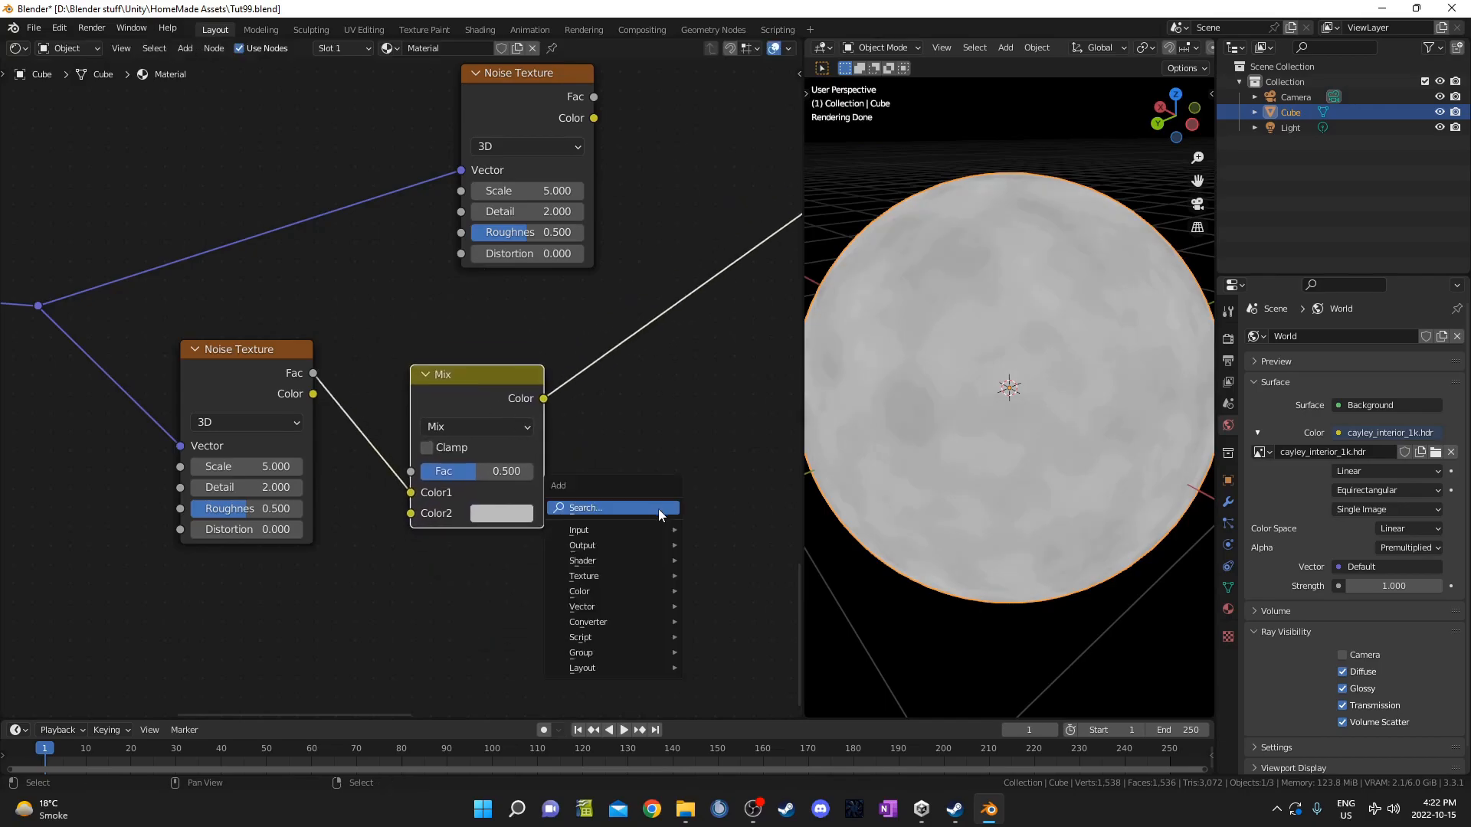
pyautogui.write('voro')
pyautogui.press('Return')
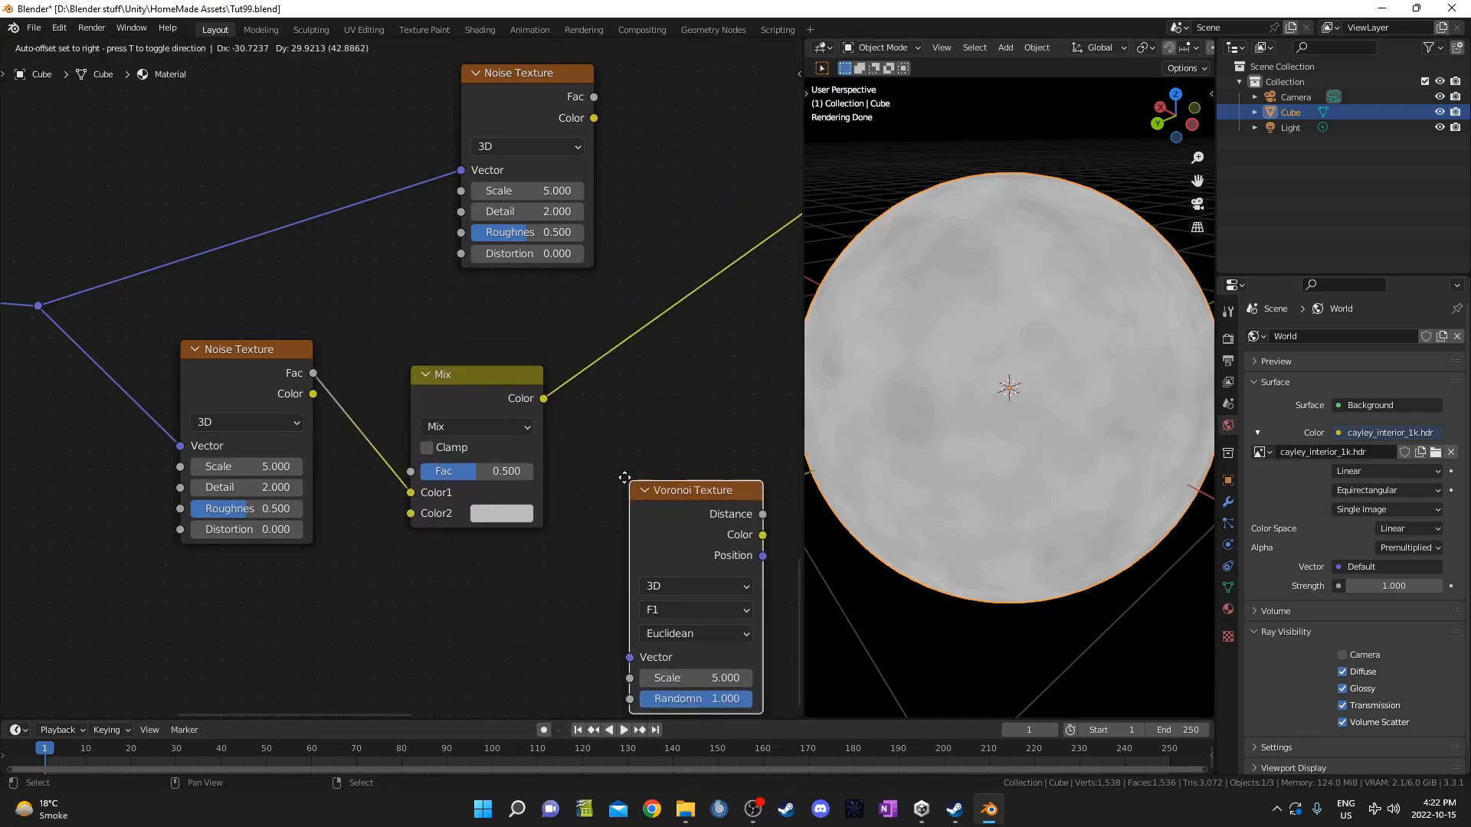
pyautogui.click(584, 334)
# Add a reroute before the lower Noise Texture, connect it to the Mix node's Color2, and tidy the nodes' positions.
pyautogui.moveTo(599, 488); pyautogui.dragTo(634, 502, button='middle')
pyautogui.scroll(-1, 414, 380)
pyautogui.keyDown('shift'); pyautogui.moveTo(182, 365); pyautogui.dragTo(173, 449, button='right'); pyautogui.keyUp('shift')
pyautogui.press('g')
pyautogui.click(171, 494)
pyautogui.moveTo(169, 465); pyautogui.dragTo(444, 517)
pyautogui.moveTo(509, 348); pyautogui.dragTo(494, 337)
pyautogui.scroll(1, 466, 565)
pyautogui.moveTo(324, 331); pyautogui.dragTo(319, 321)
pyautogui.moveTo(457, 483); pyautogui.dragTo(385, 470, button='middle')
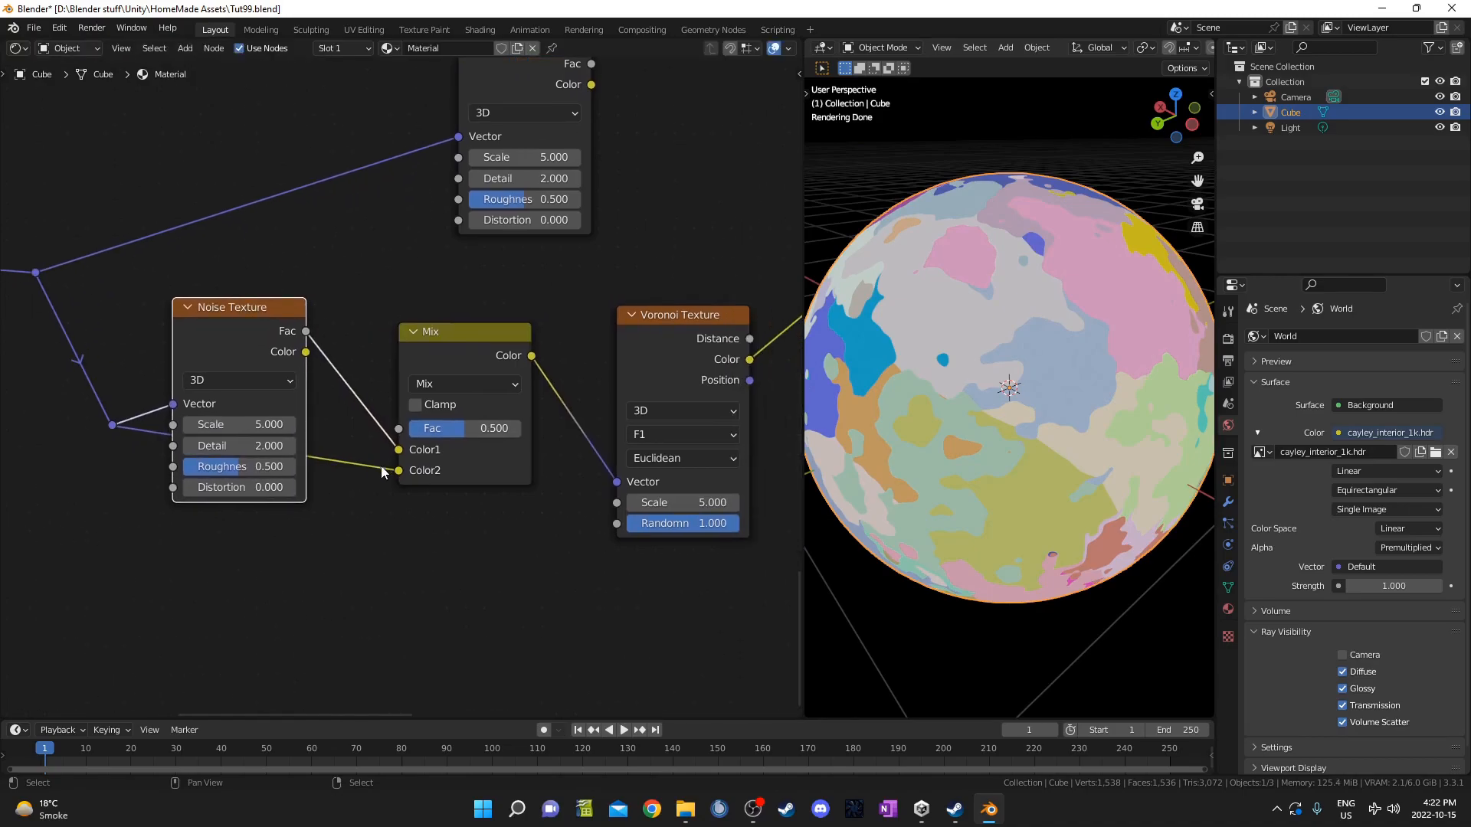
# Set the lower Noise Texture's scale to 9 and detail to 6.
pyautogui.click(225, 427)
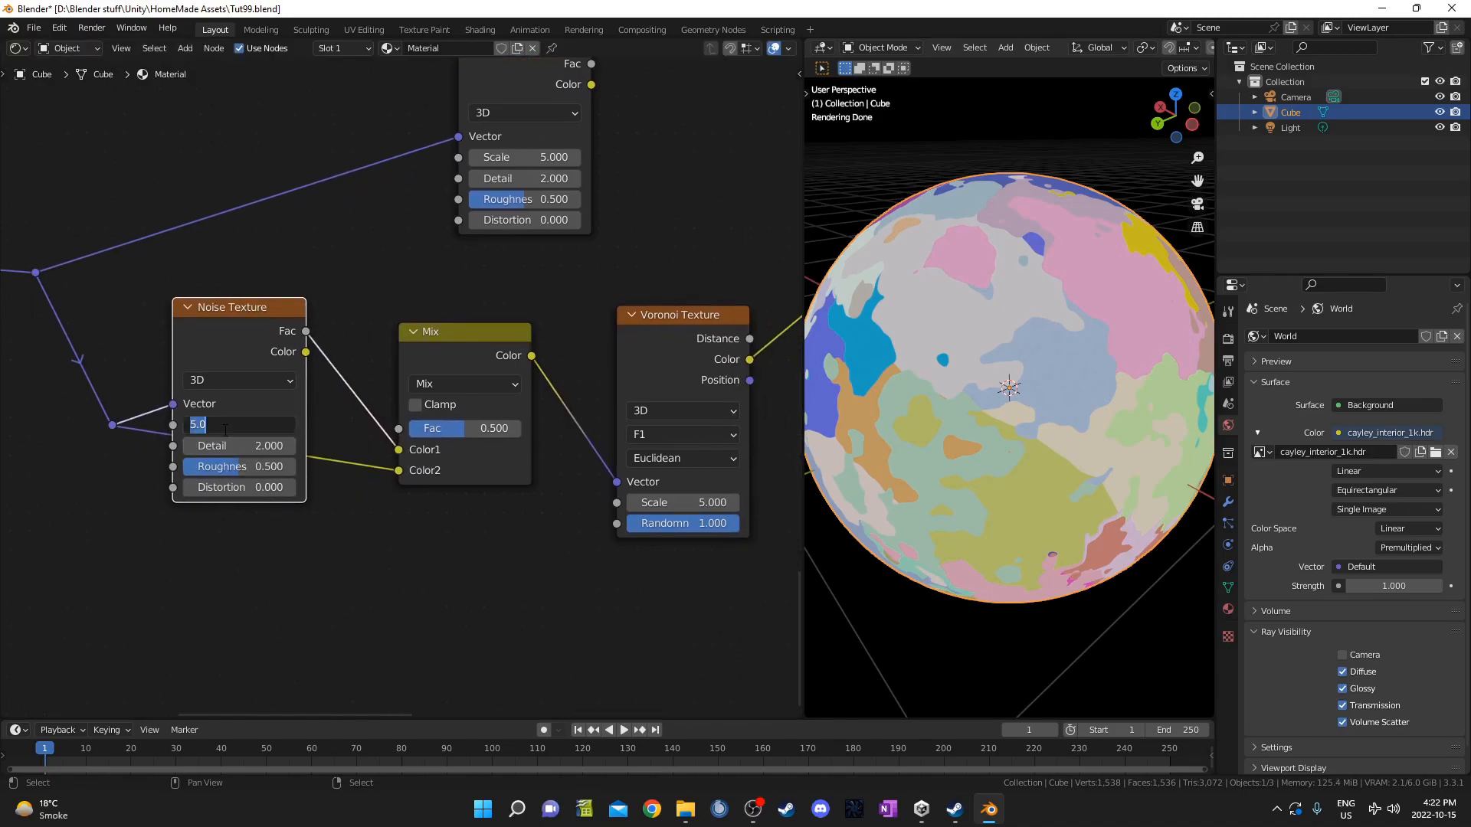
pyautogui.press('Tab')
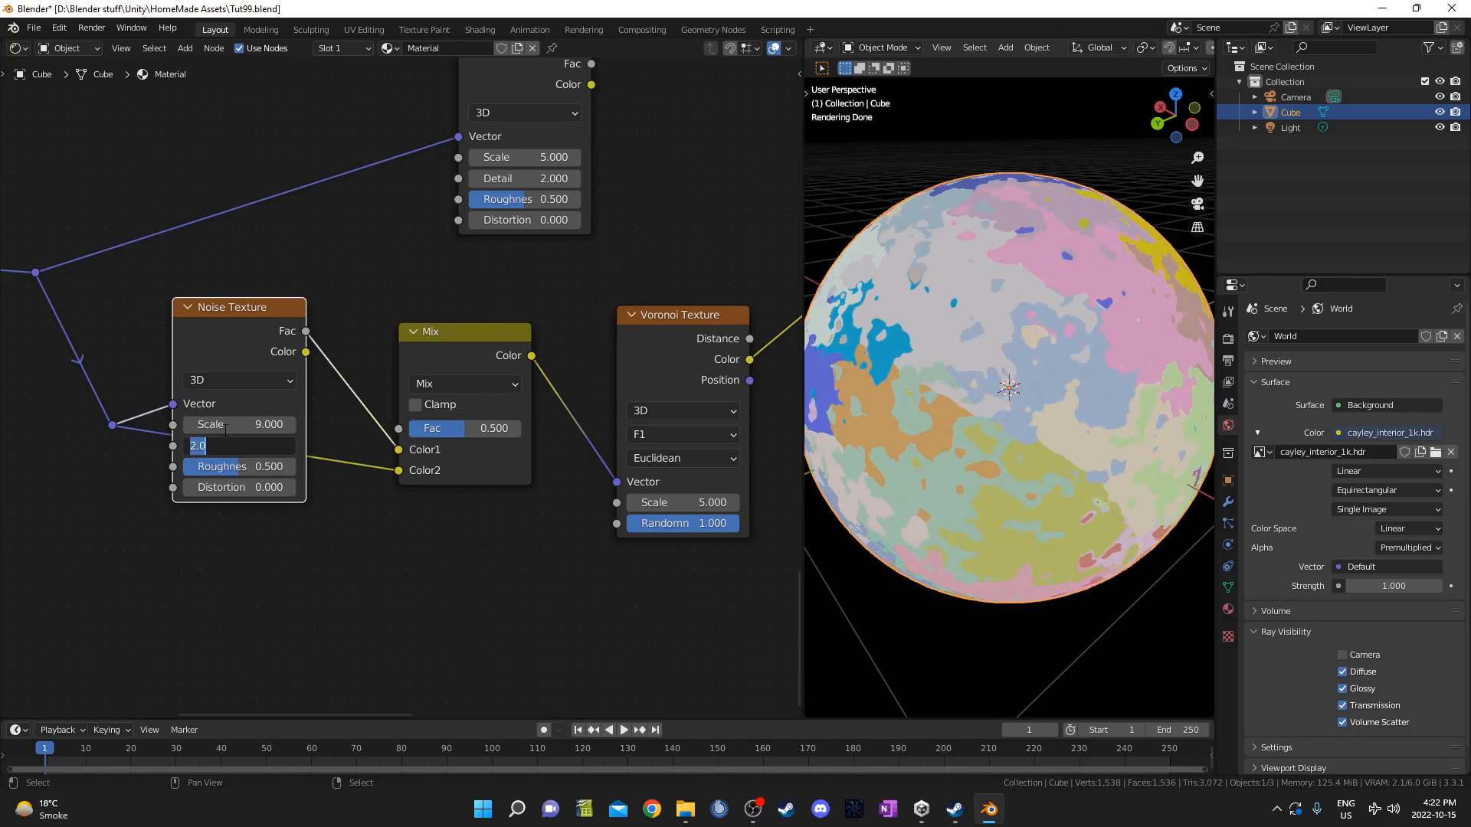
pyautogui.write('6')
pyautogui.press('Return')
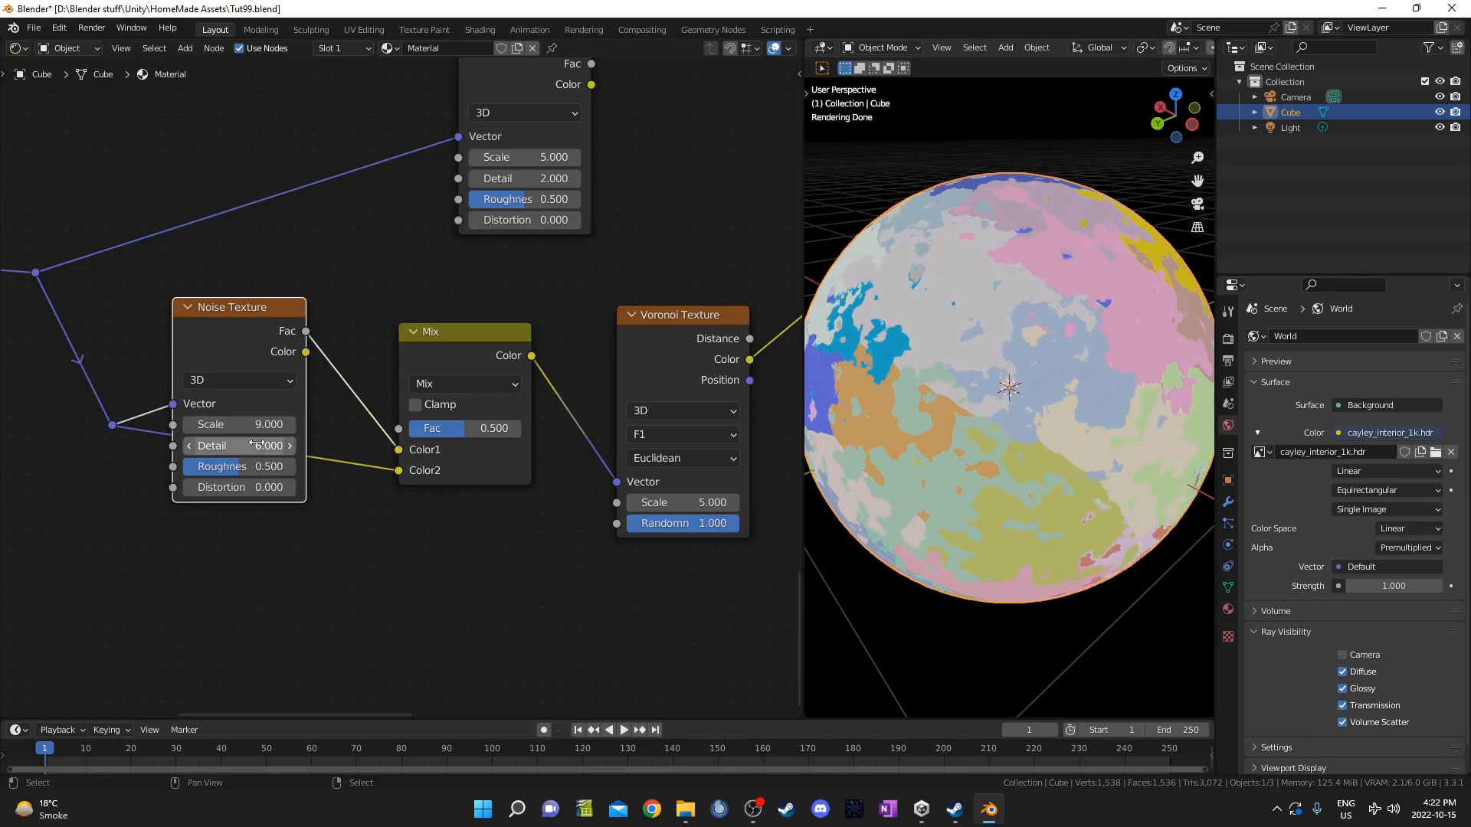
# Set the factor of the Mix node feeding the Voronoi Texture to 0.9.
pyautogui.moveTo(377, 473); pyautogui.dragTo(248, 513, button='middle')
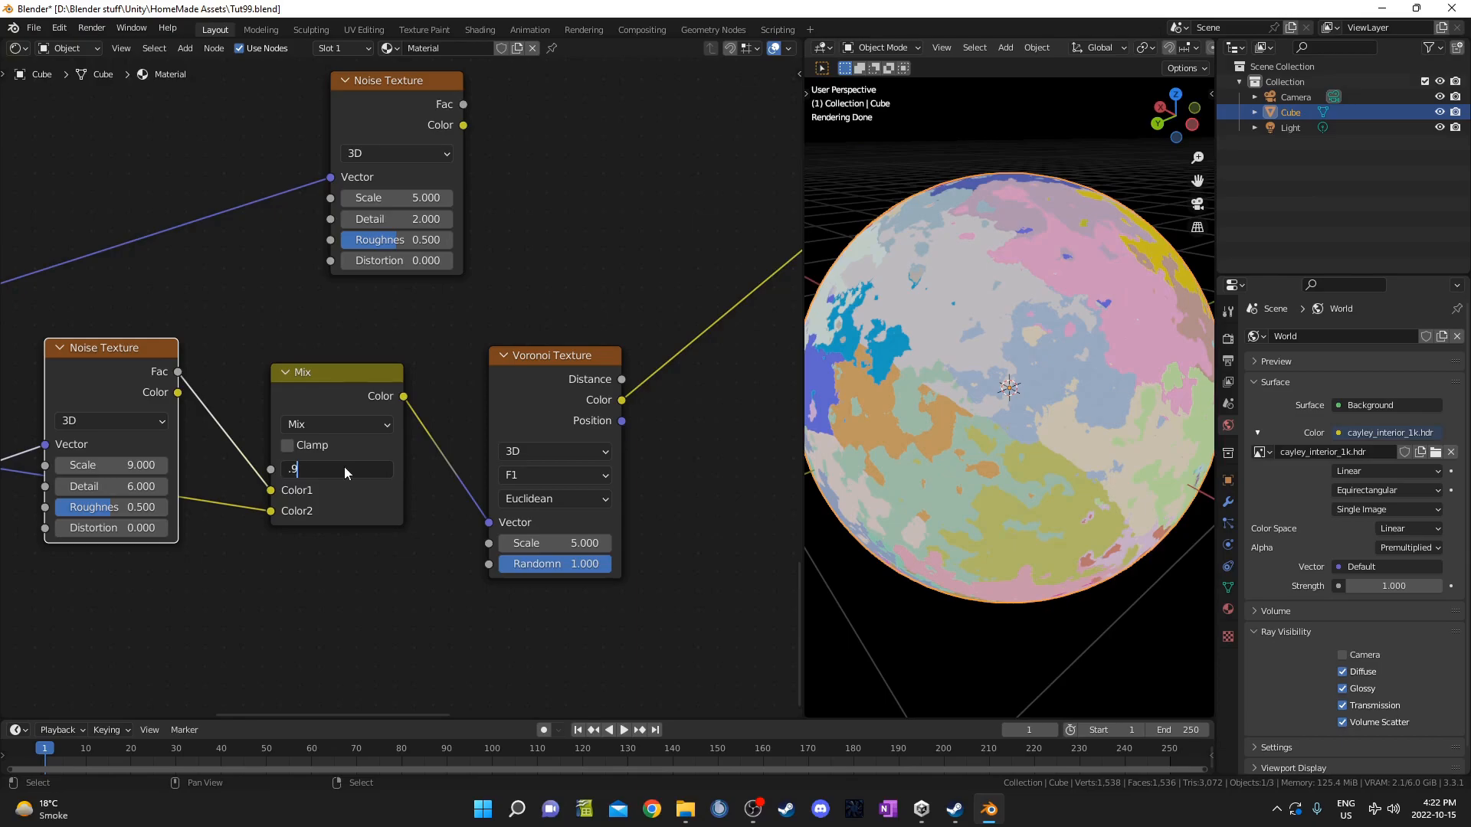
pyautogui.press('Return')
pyautogui.scroll(-3, 366, 485)
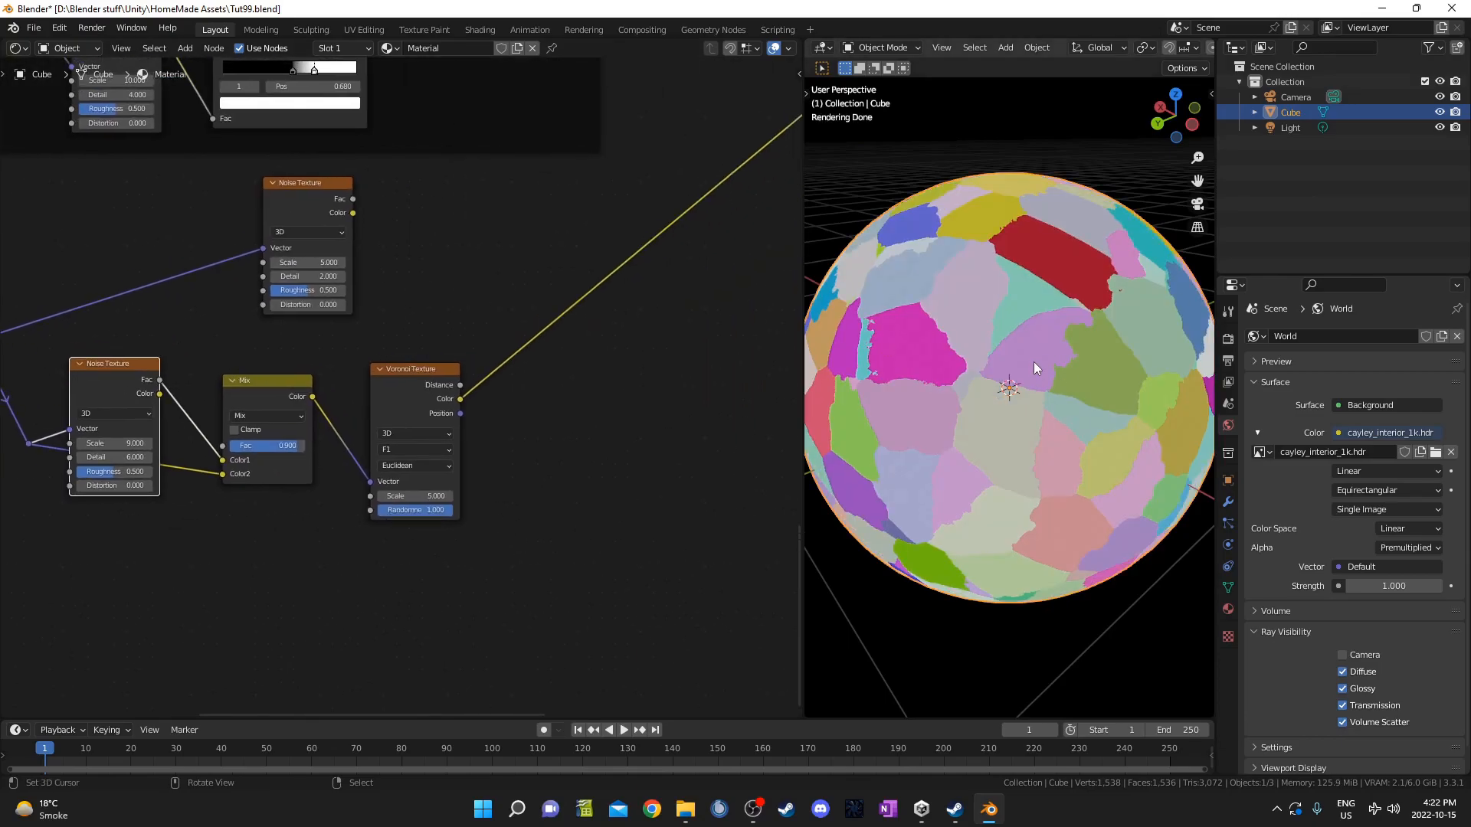
pyautogui.moveTo(1033, 361); pyautogui.dragTo(1040, 380, button='middle')
# Switch the Voronoi Texture's feature to Distance to Edge and preview its Distance output.
pyautogui.moveTo(438, 441); pyautogui.dragTo(430, 438, button='middle')
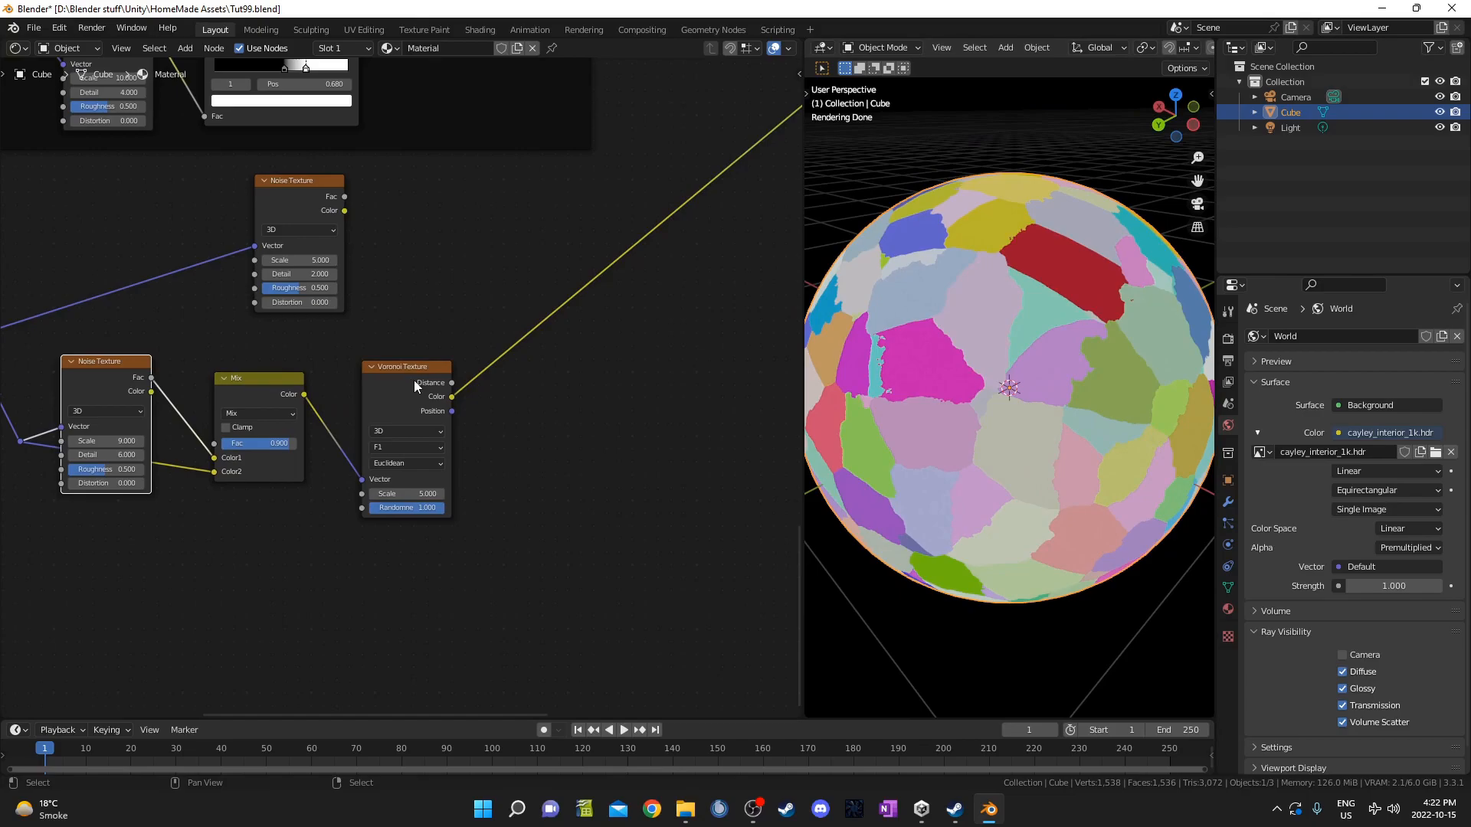
pyautogui.click(430, 447)
pyautogui.click(425, 503)
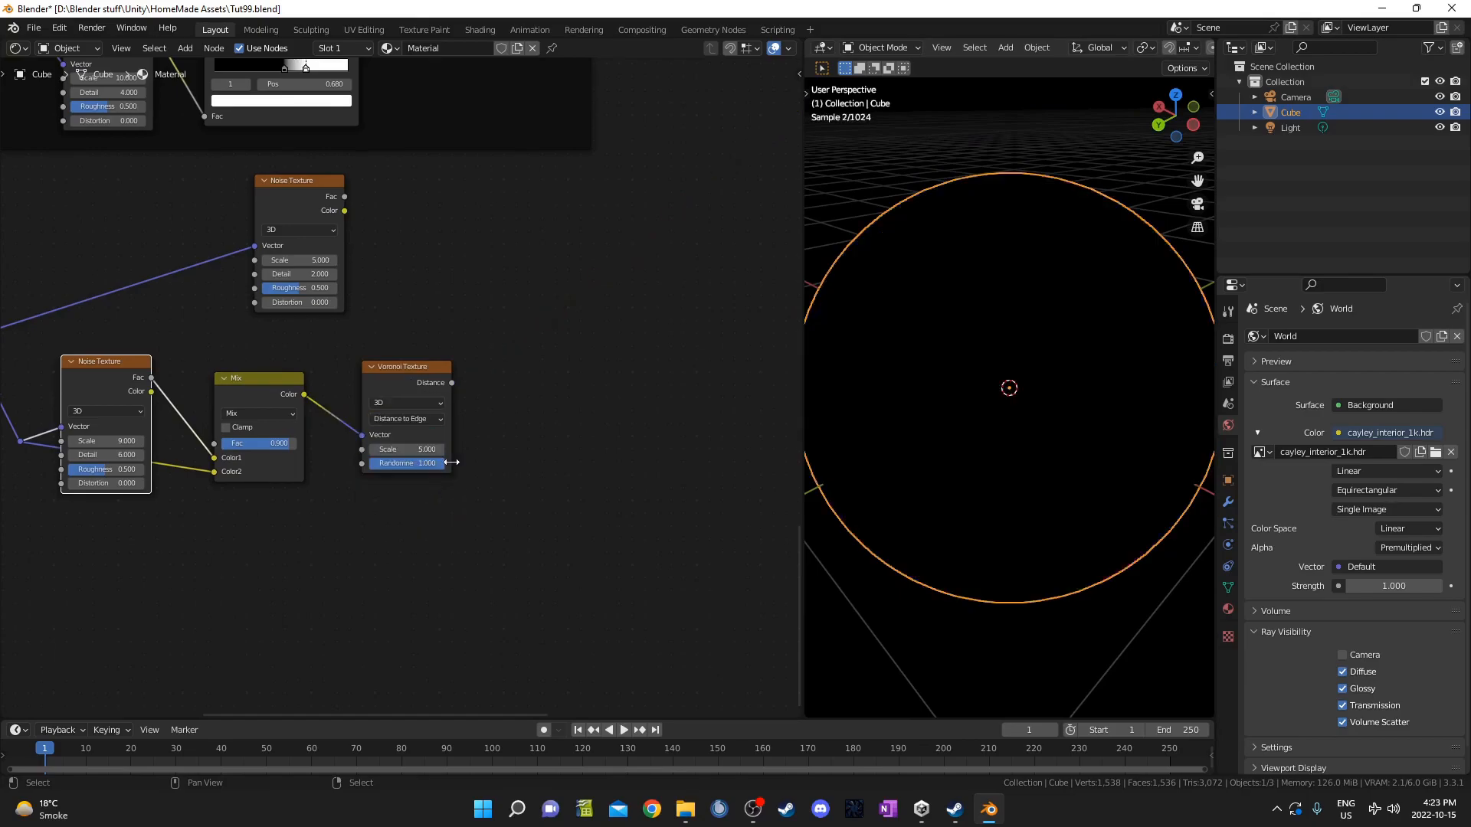
pyautogui.moveTo(444, 468); pyautogui.dragTo(411, 506, button='middle')
pyautogui.scroll(2, 491, 451)
pyautogui.moveTo(492, 452); pyautogui.dragTo(496, 494, button='middle')
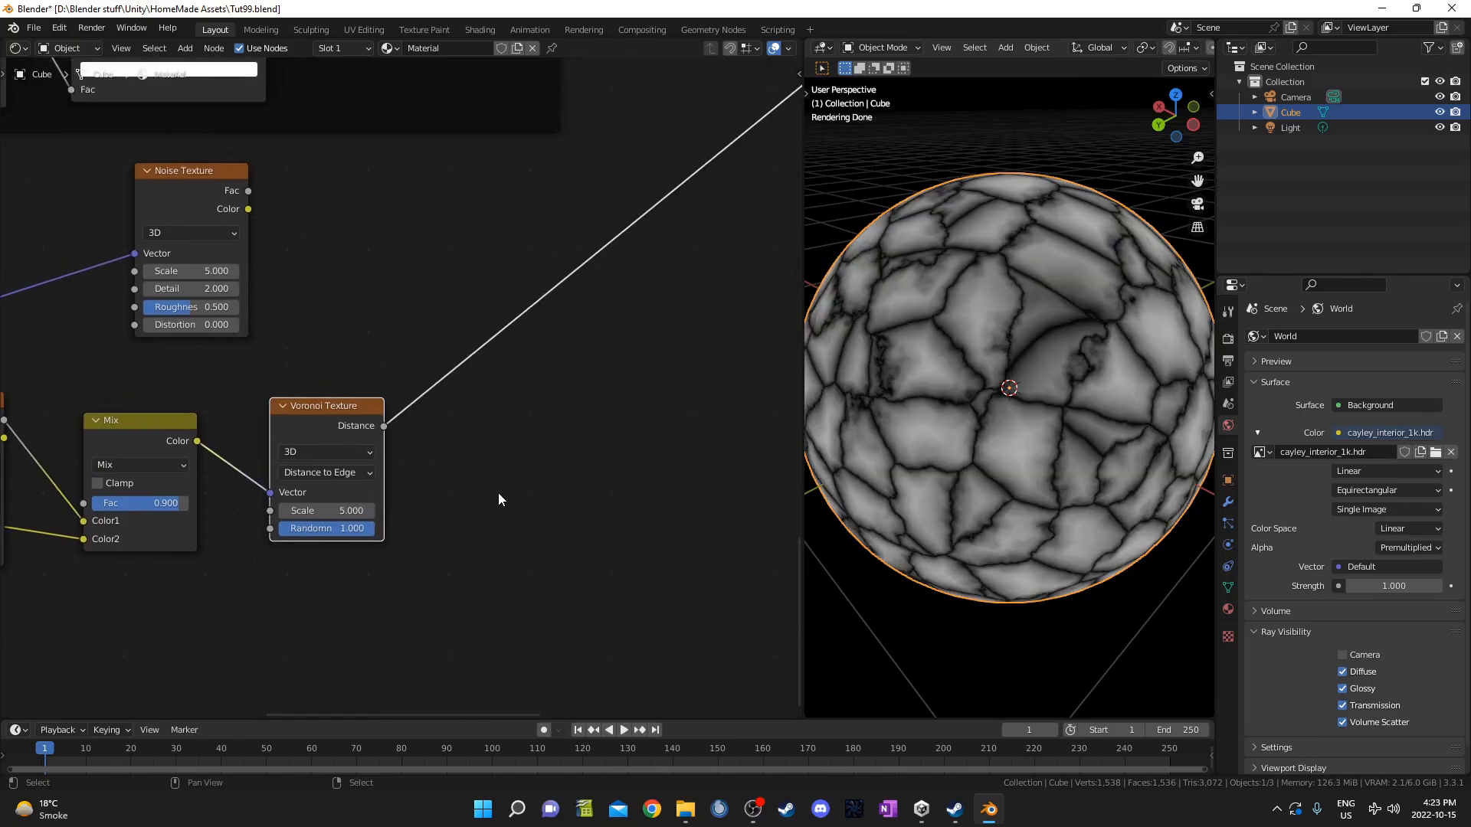
# Insert a ColorRamp after the Voronoi Texture, between its Distance output and the preview.
pyautogui.hotkey('shift', 'a')
pyautogui.write('color')
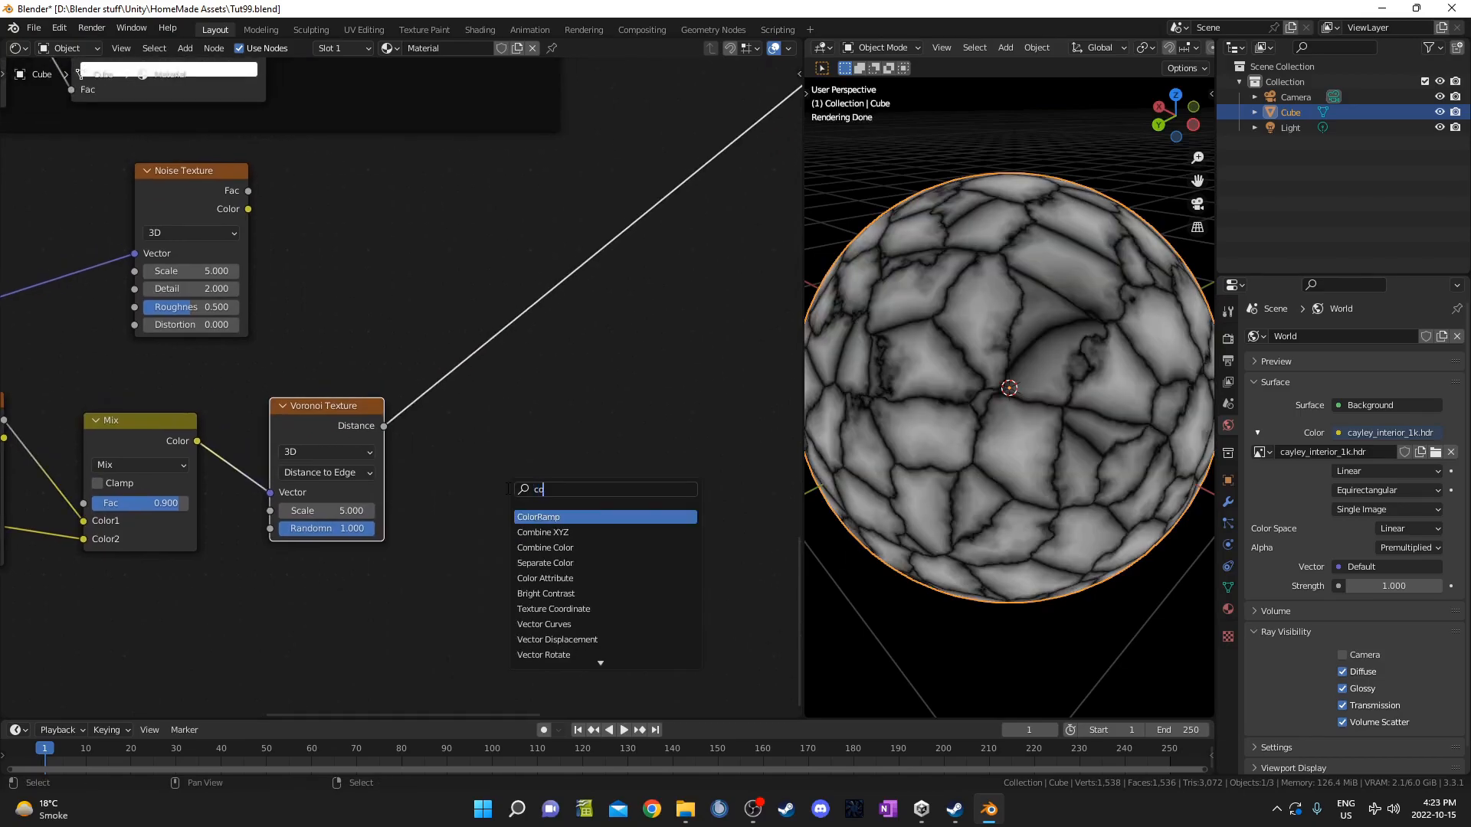
pyautogui.press('Return')
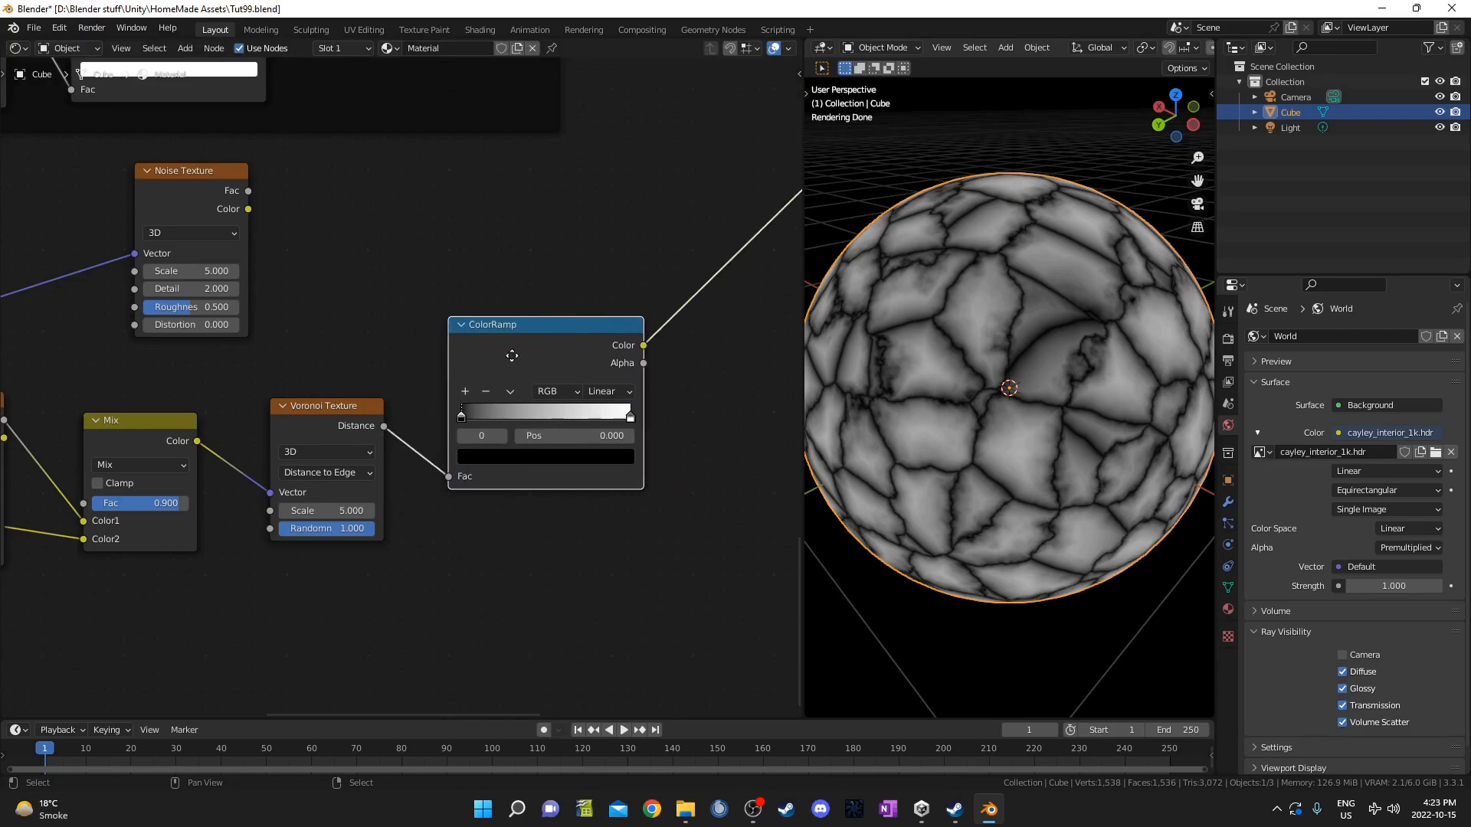
pyautogui.click(498, 413)
pyautogui.scroll(2, 567, 521)
pyautogui.moveTo(567, 525); pyautogui.dragTo(415, 365, button='middle')
# Set the position of the Voronoi ColorRamp's white stop to 0.001.
pyautogui.click(635, 374)
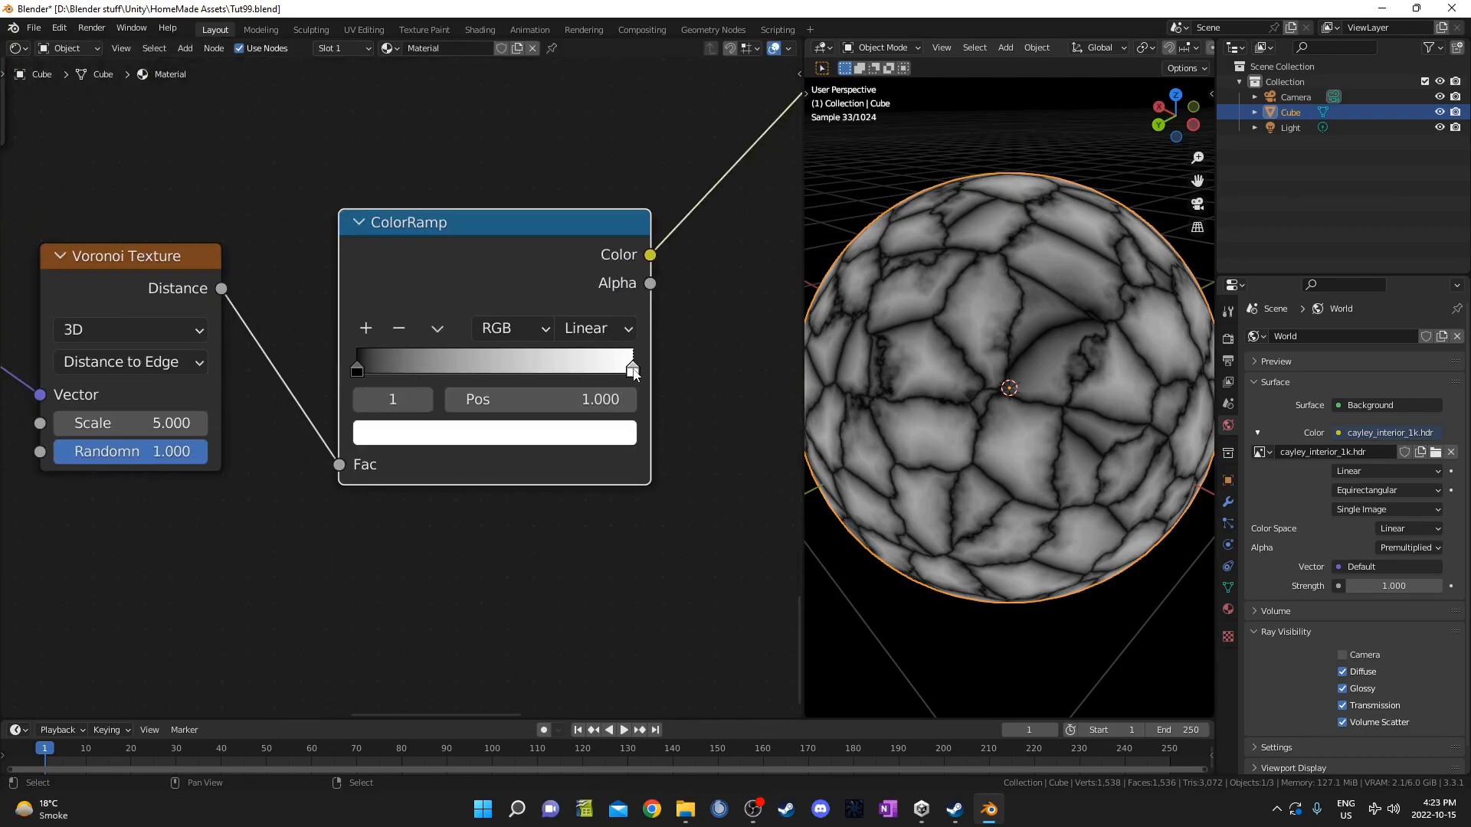
pyautogui.moveTo(634, 374); pyautogui.dragTo(404, 375)
pyautogui.click(580, 400)
pyautogui.write('.001')
pyautogui.press('Return')
# Set the Voronoi Texture's scale to 1.
pyautogui.moveTo(1015, 400); pyautogui.dragTo(1038, 425, button='middle')
pyautogui.moveTo(152, 433); pyautogui.dragTo(384, 449, button='middle')
pyautogui.click(384, 449)
pyautogui.write('1')
pyautogui.press('Return')
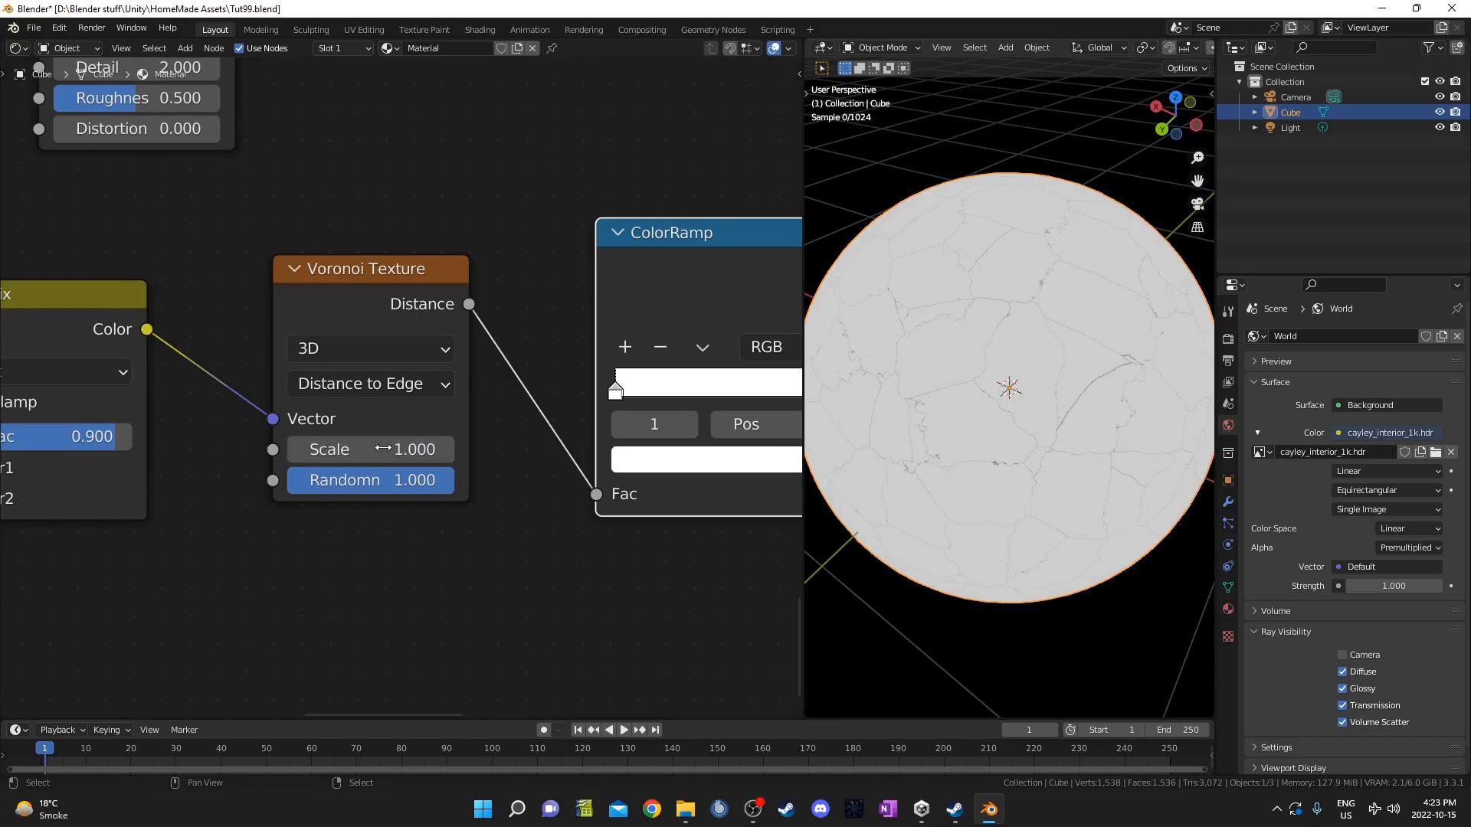
# Preview the Fac output of the unused Noise Texture above the Voronoi chain.
pyautogui.scroll(-3, 1123, 334)
pyautogui.moveTo(1119, 270); pyautogui.dragTo(1088, 281, button='middle')
pyautogui.scroll(-1, 1123, 334)
pyautogui.moveTo(288, 379); pyautogui.dragTo(294, 497, button='middle')
pyautogui.scroll(-4, 295, 497)
pyautogui.moveTo(309, 413); pyautogui.dragTo(308, 489, button='middle')
pyautogui.keyDown('ctrl'); pyautogui.keyDown('shift'); pyautogui.click(198, 222); pyautogui.keyUp('shift'); pyautogui.keyUp('ctrl')
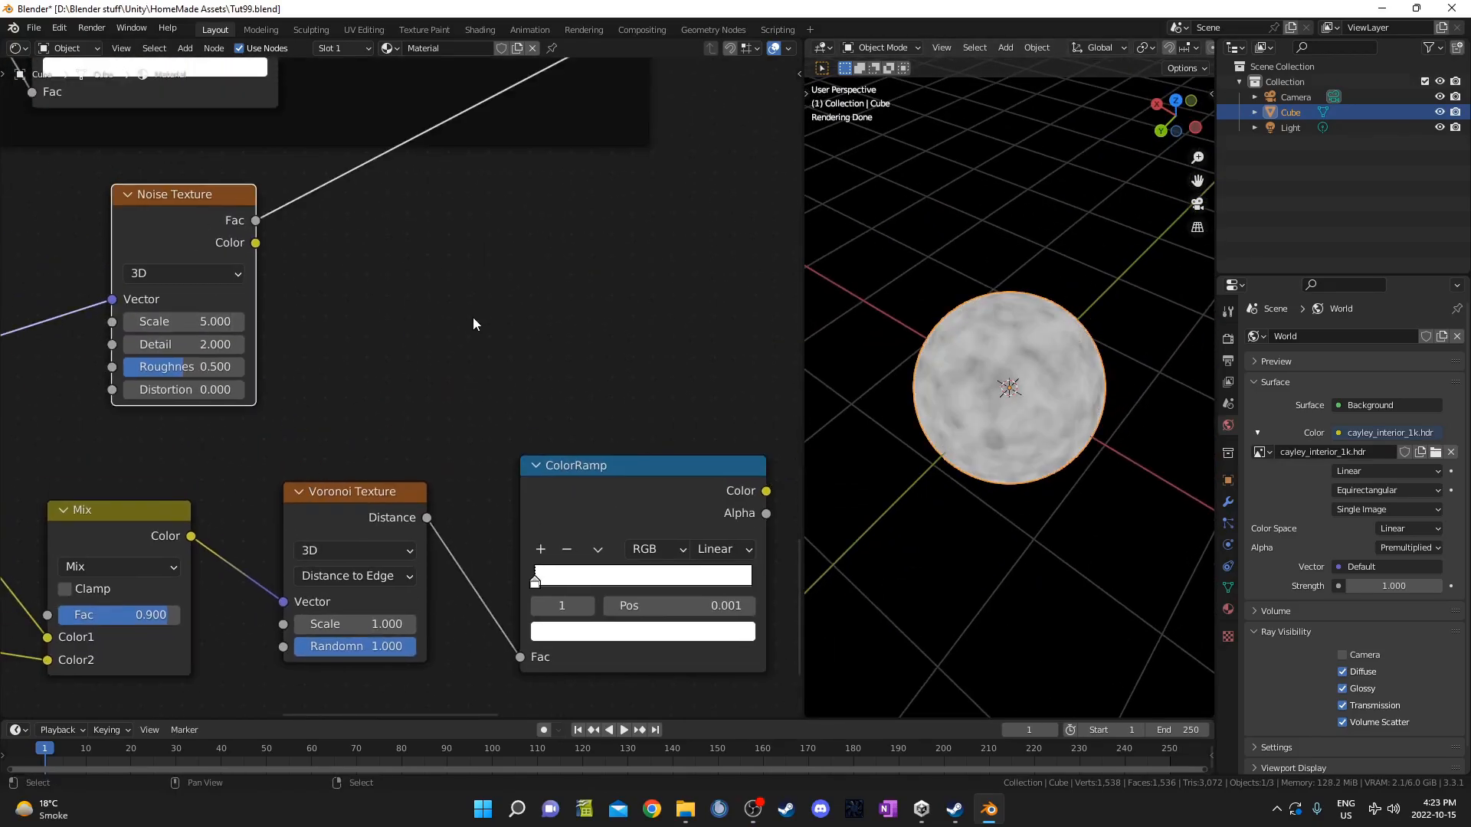
# Insert a ColorRamp on the upper Noise Texture's Fac output.
pyautogui.moveTo(476, 321); pyautogui.dragTo(444, 349, button='middle')
pyautogui.hotkey('shift', 'a')
pyautogui.write('colo')
pyautogui.press('Return')
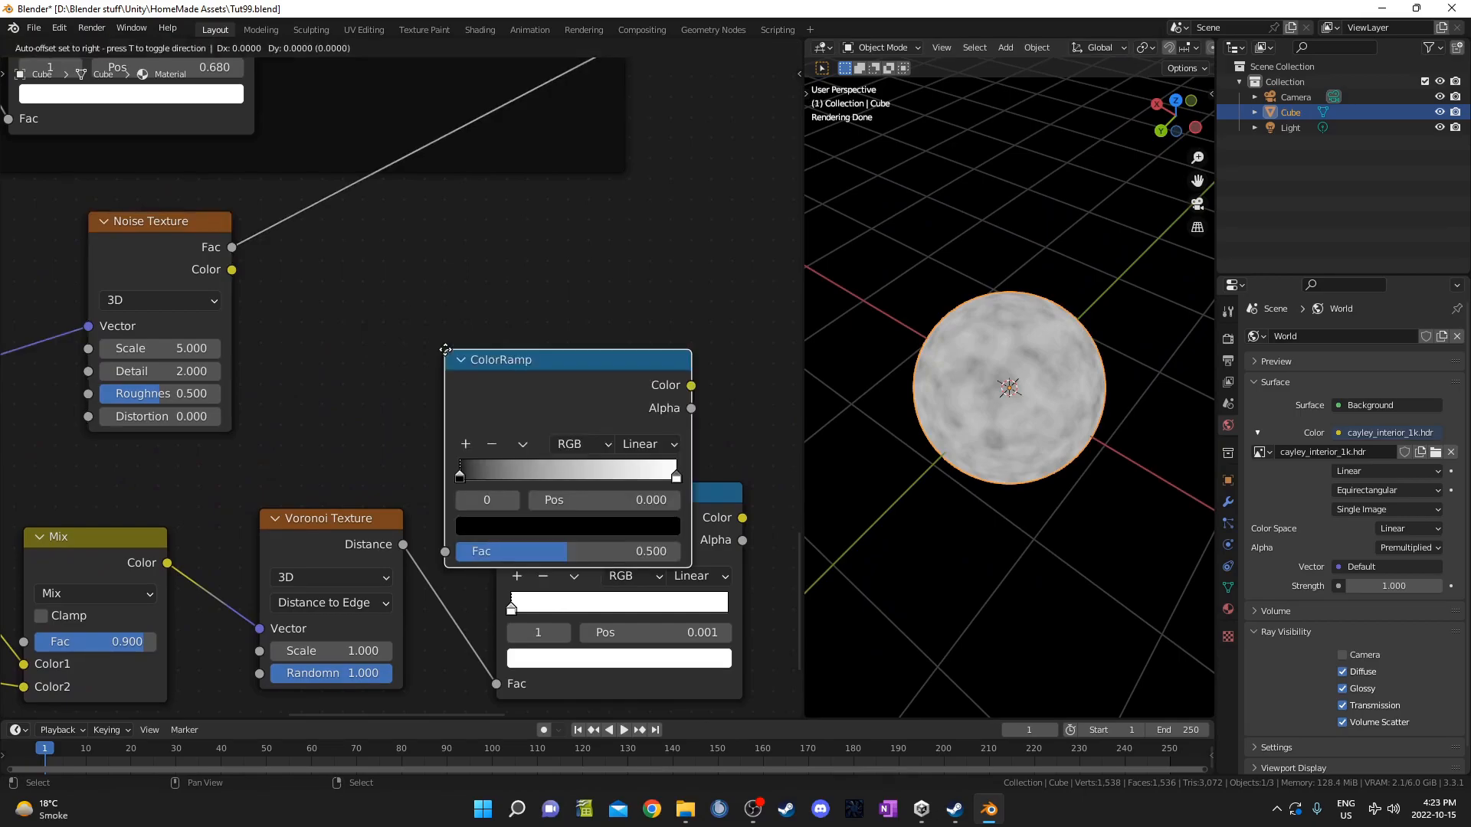
pyautogui.click(510, 257)
# Add a MixRGB node beside the two ColorRamps.
pyautogui.moveTo(511, 257); pyautogui.dragTo(285, 269, button='middle')
pyautogui.hotkey('shift', 'a')
pyautogui.write('mixr')
pyautogui.press('Return')
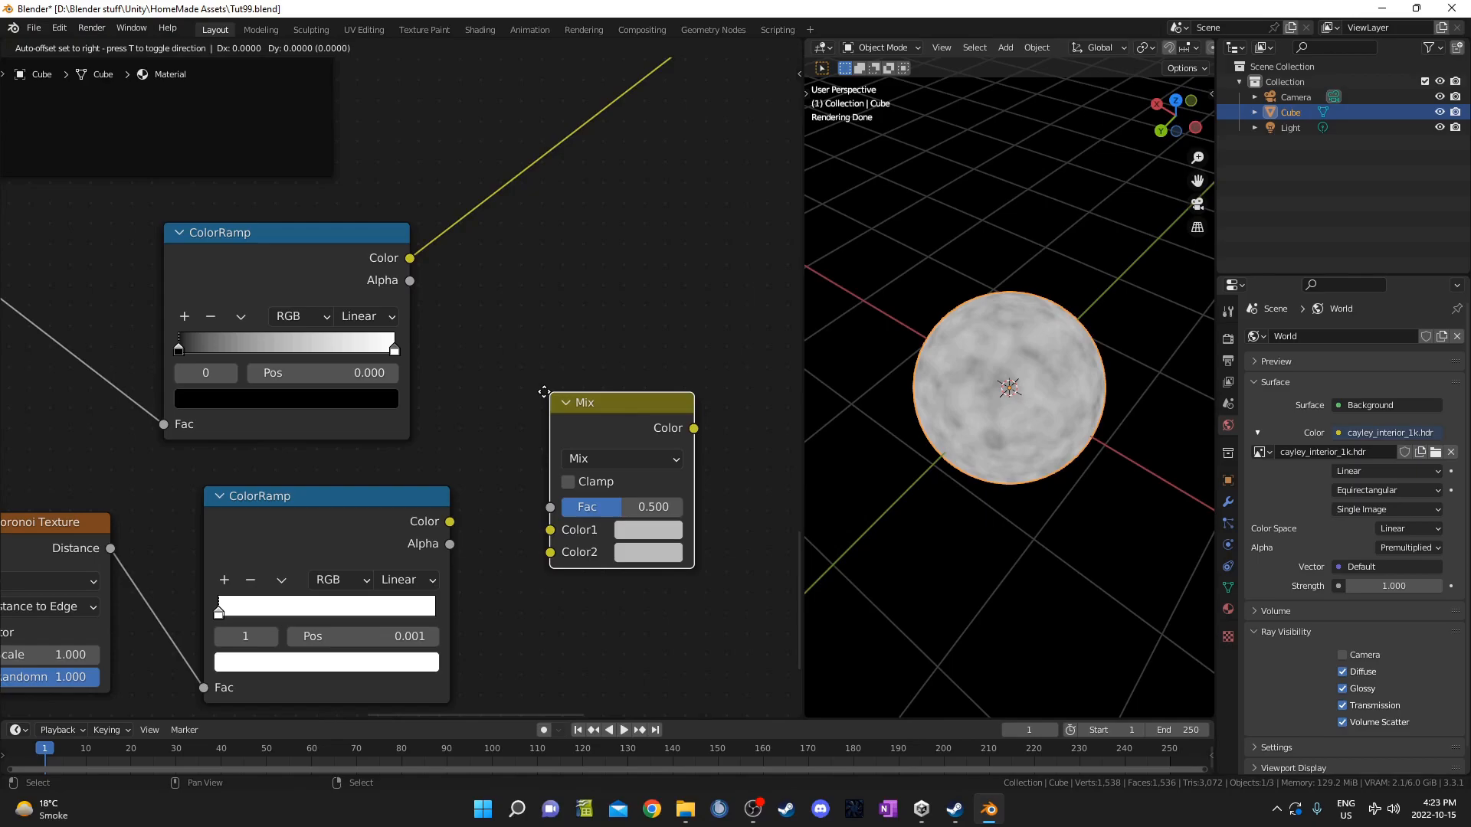
pyautogui.click(590, 425)
# Preview the Mix node with the Voronoi ColorRamp feeding Color1 and the noise ColorRamp driving its Fac.
pyautogui.keyDown('ctrl'); pyautogui.keyDown('shift'); pyautogui.click(337, 539); pyautogui.keyUp('shift'); pyautogui.keyUp('ctrl')
pyautogui.moveTo(641, 445)
pyautogui.mouseDown()
pyautogui.moveTo(594, 376)
pyautogui.moveTo(628, 454)
pyautogui.mouseUp()
pyautogui.moveTo(571, 560); pyautogui.dragTo(551, 497, button='middle')
pyautogui.moveTo(392, 196); pyautogui.dragTo(560, 469)
pyautogui.moveTo(306, 186); pyautogui.dragTo(407, 220, button='middle')
pyautogui.moveTo(406, 220); pyautogui.dragTo(405, 207)
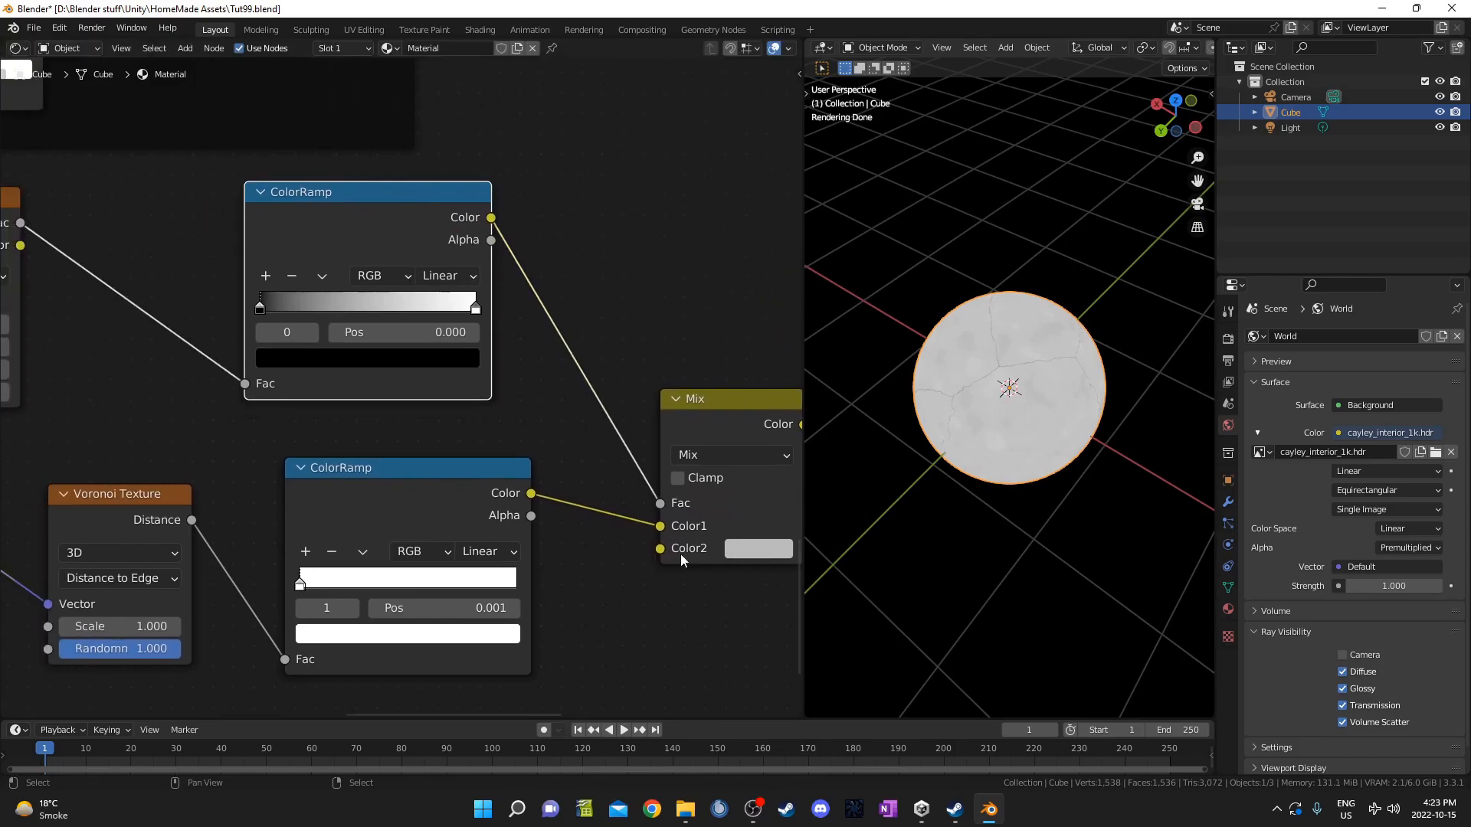
# Set the new Mix node's Color2 to white.
pyautogui.moveTo(621, 573); pyautogui.dragTo(543, 617, button='middle')
pyautogui.moveTo(346, 424); pyautogui.dragTo(237, 319, button='middle')
pyautogui.click(584, 491)
pyautogui.scroll(6, 634, 250)
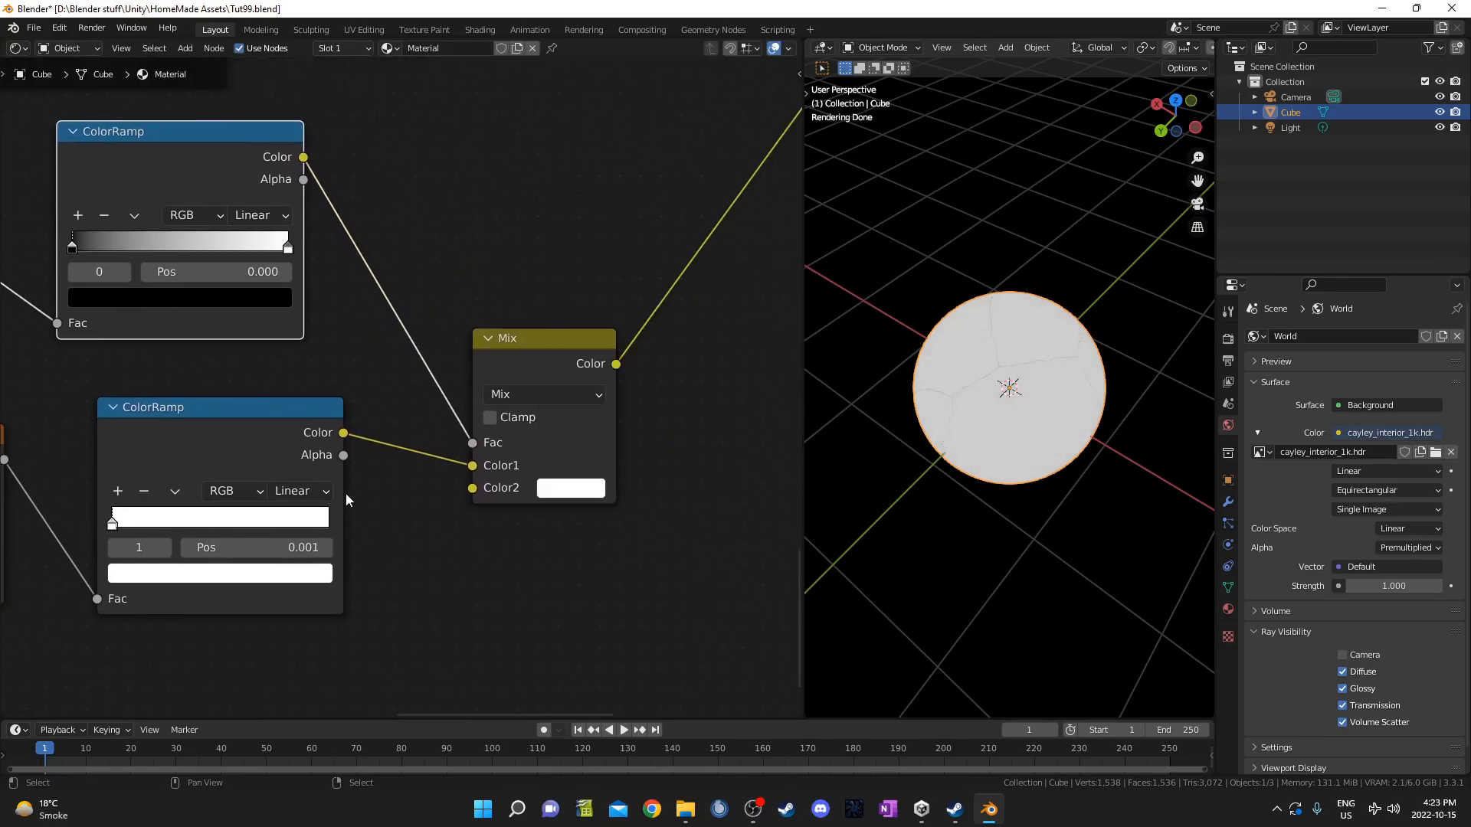
# Set the position of the noise ColorRamp's black stop to 0.29.
pyautogui.moveTo(163, 110); pyautogui.dragTo(297, 146, button='middle')
pyautogui.moveTo(299, 170); pyautogui.dragTo(298, 174)
pyautogui.moveTo(477, 486); pyautogui.dragTo(611, 418, button='middle')
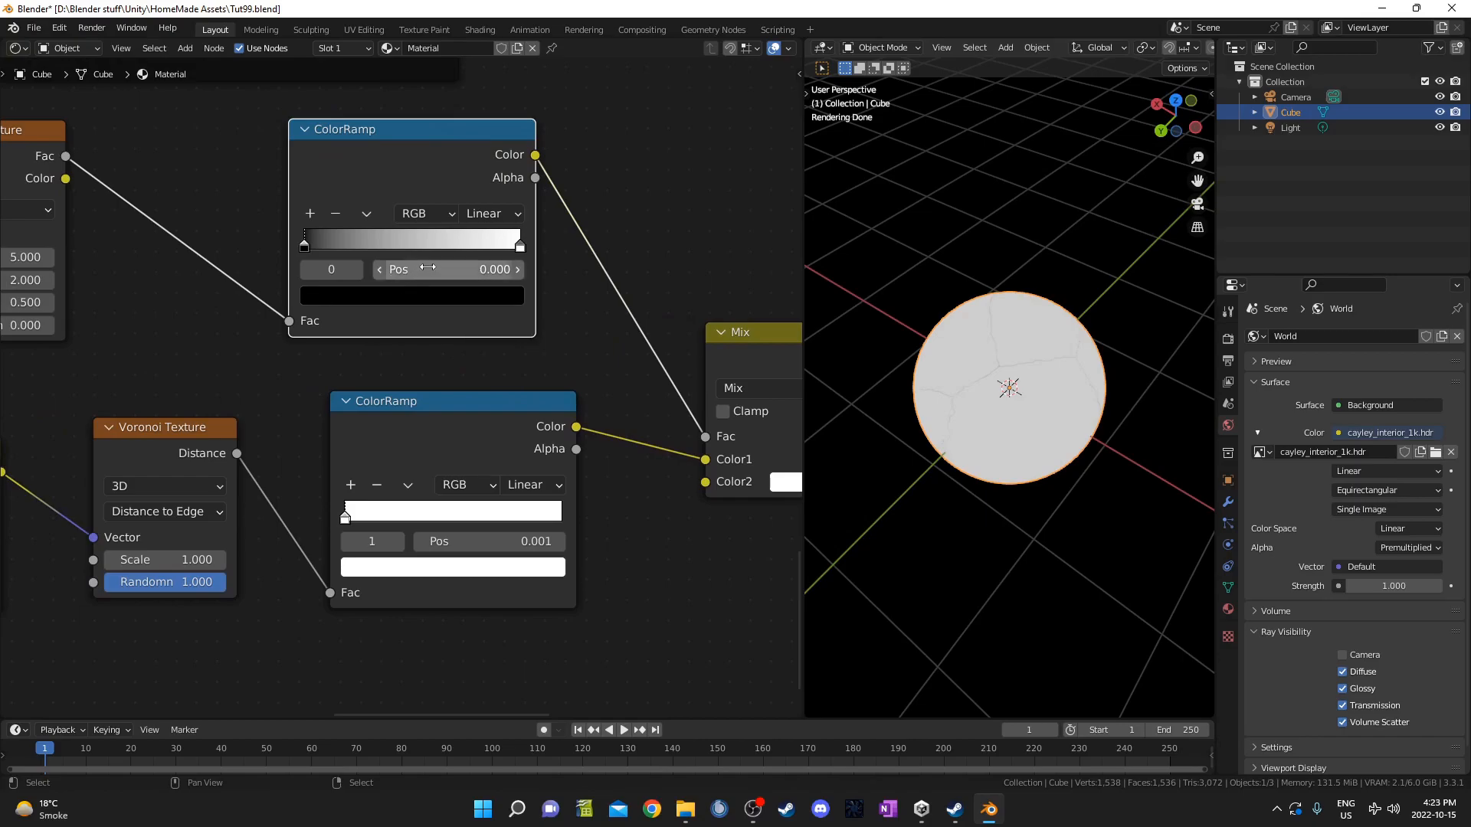
pyautogui.click(428, 269)
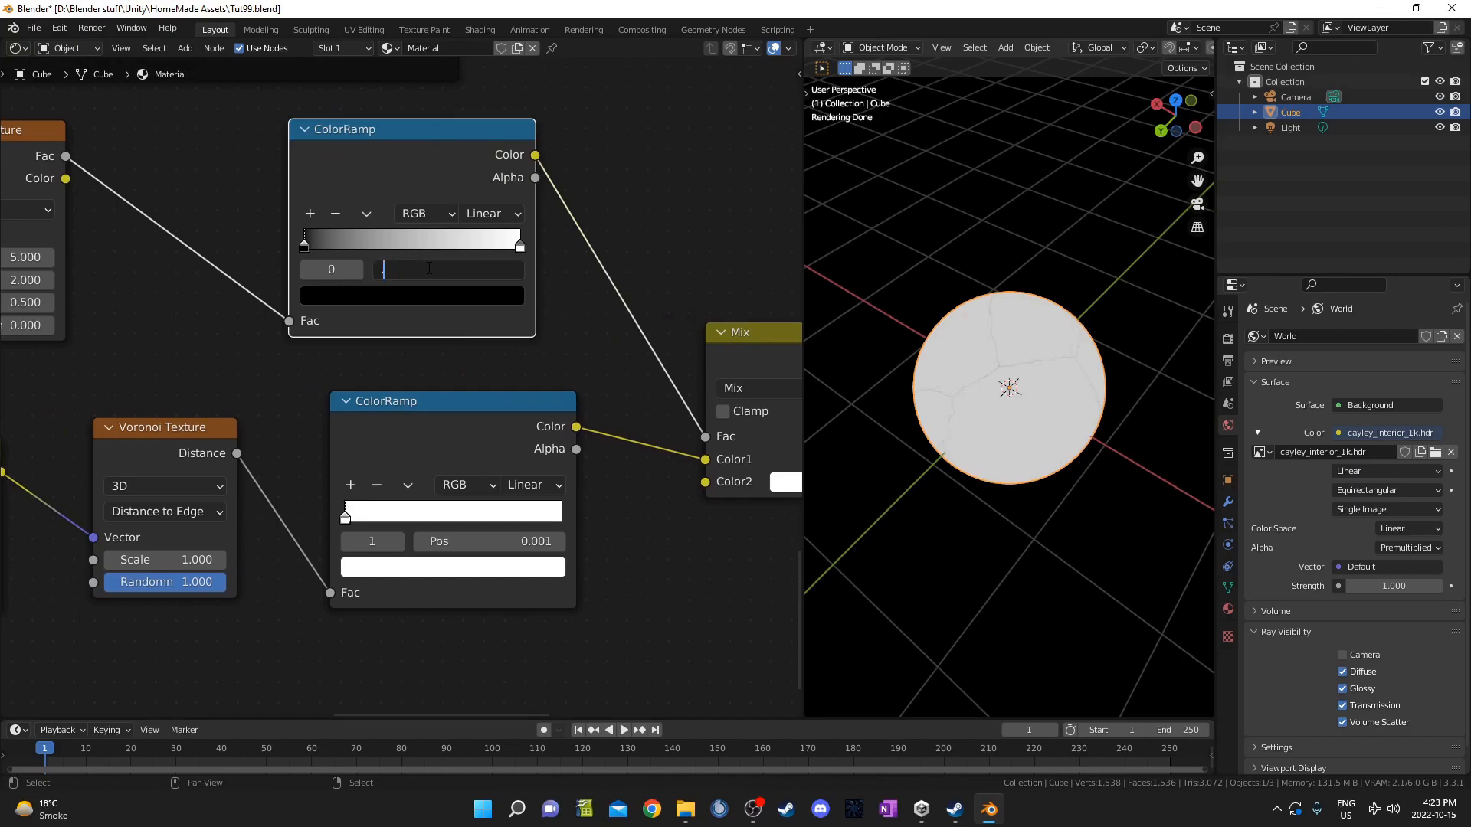
pyautogui.press('Return')
# Adjust the noise ColorRamp's white stop while checking the cracks on the sphere, and set its position to 0.45.
pyautogui.scroll(3, 398, 307)
pyautogui.moveTo(398, 307); pyautogui.dragTo(331, 377, button='middle')
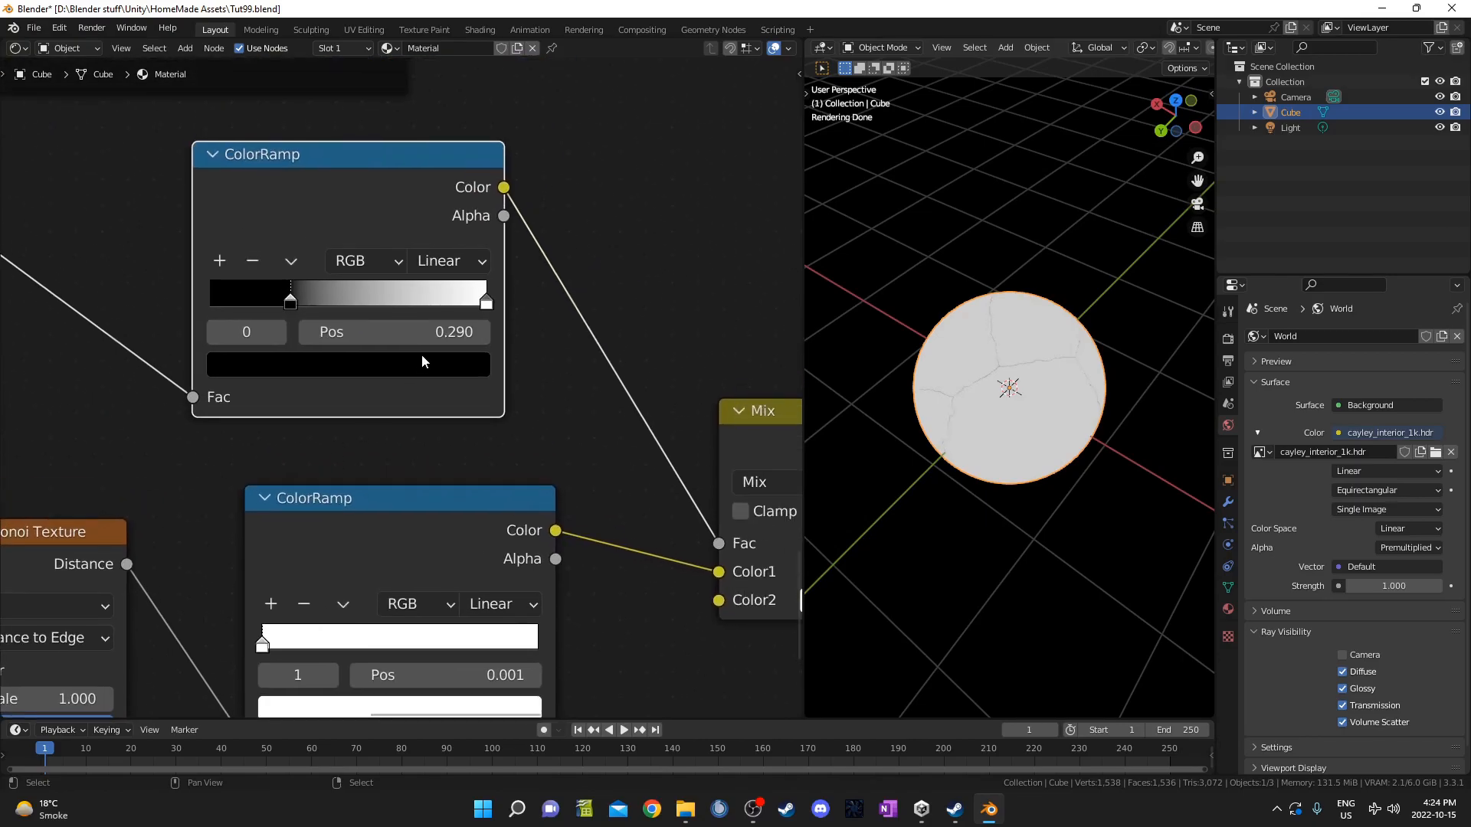
pyautogui.click(477, 290)
pyautogui.click(443, 342)
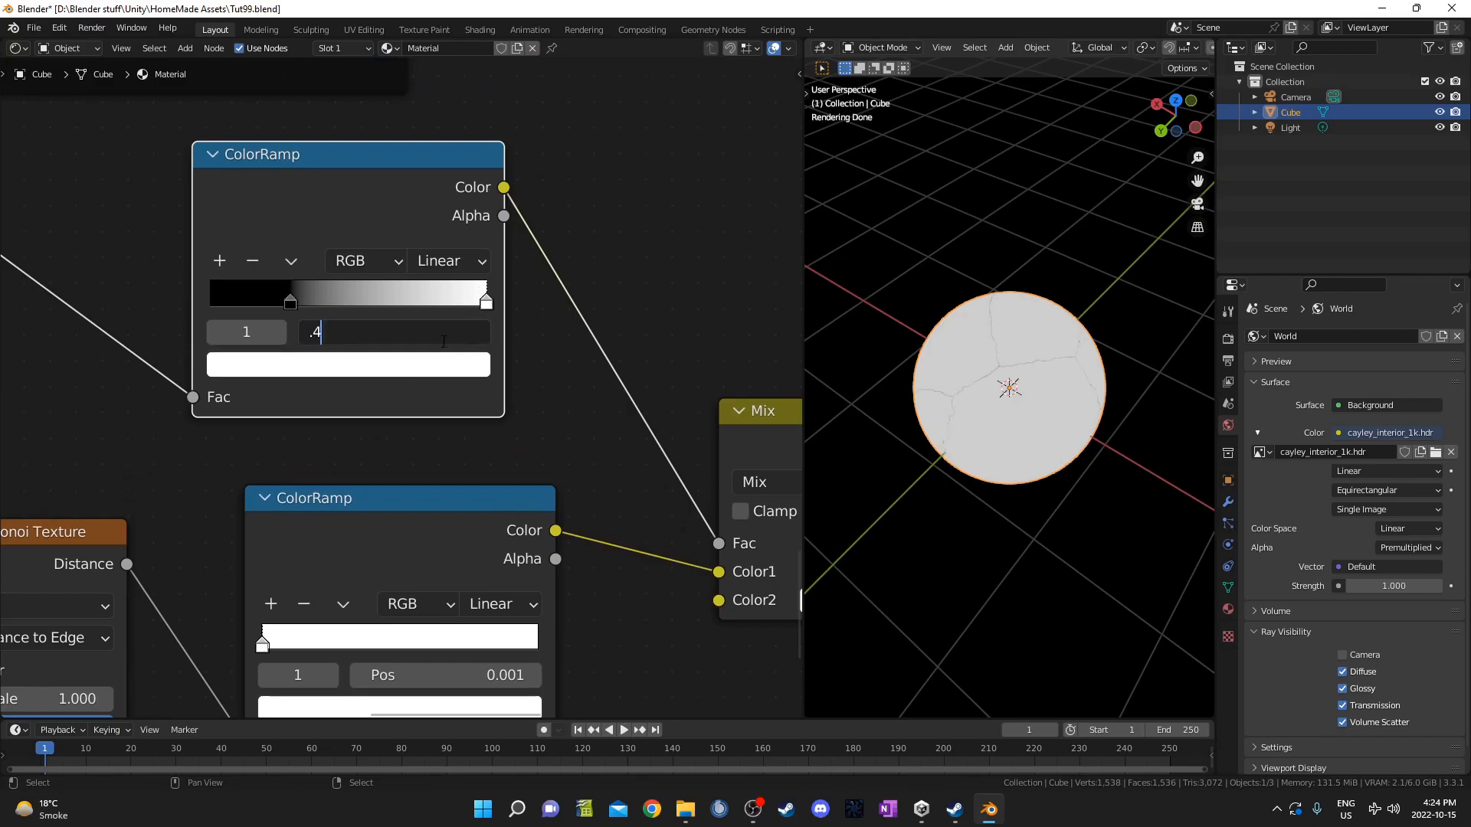
pyautogui.press('Return')
pyautogui.moveTo(1172, 414); pyautogui.dragTo(872, 444, button='middle')
pyautogui.scroll(2, 1041, 441)
pyautogui.moveTo(329, 303); pyautogui.dragTo(353, 307)
pyautogui.moveTo(912, 413); pyautogui.dragTo(922, 353, button='middle')
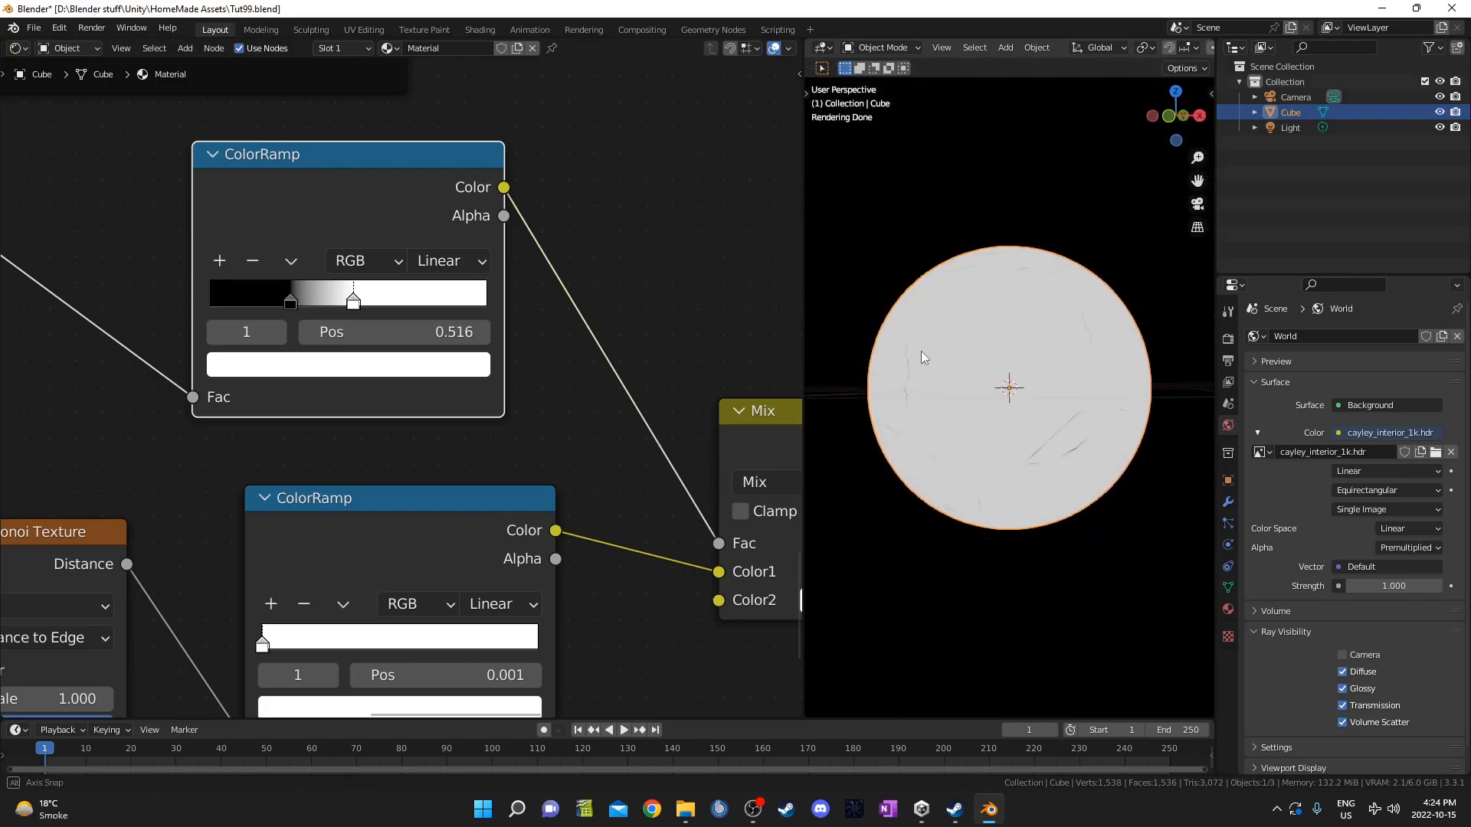
pyautogui.click(427, 339)
pyautogui.write('.45')
pyautogui.press('Return')
pyautogui.moveTo(965, 406)
pyautogui.mouseDown(button='middle')
pyautogui.moveTo(1070, 457)
pyautogui.moveTo(981, 401)
pyautogui.mouseUp(button='middle')
# Join all the crack nodes in a frame below Large Shapes and label it Large Cracks.
pyautogui.scroll(-8, 49, 425)
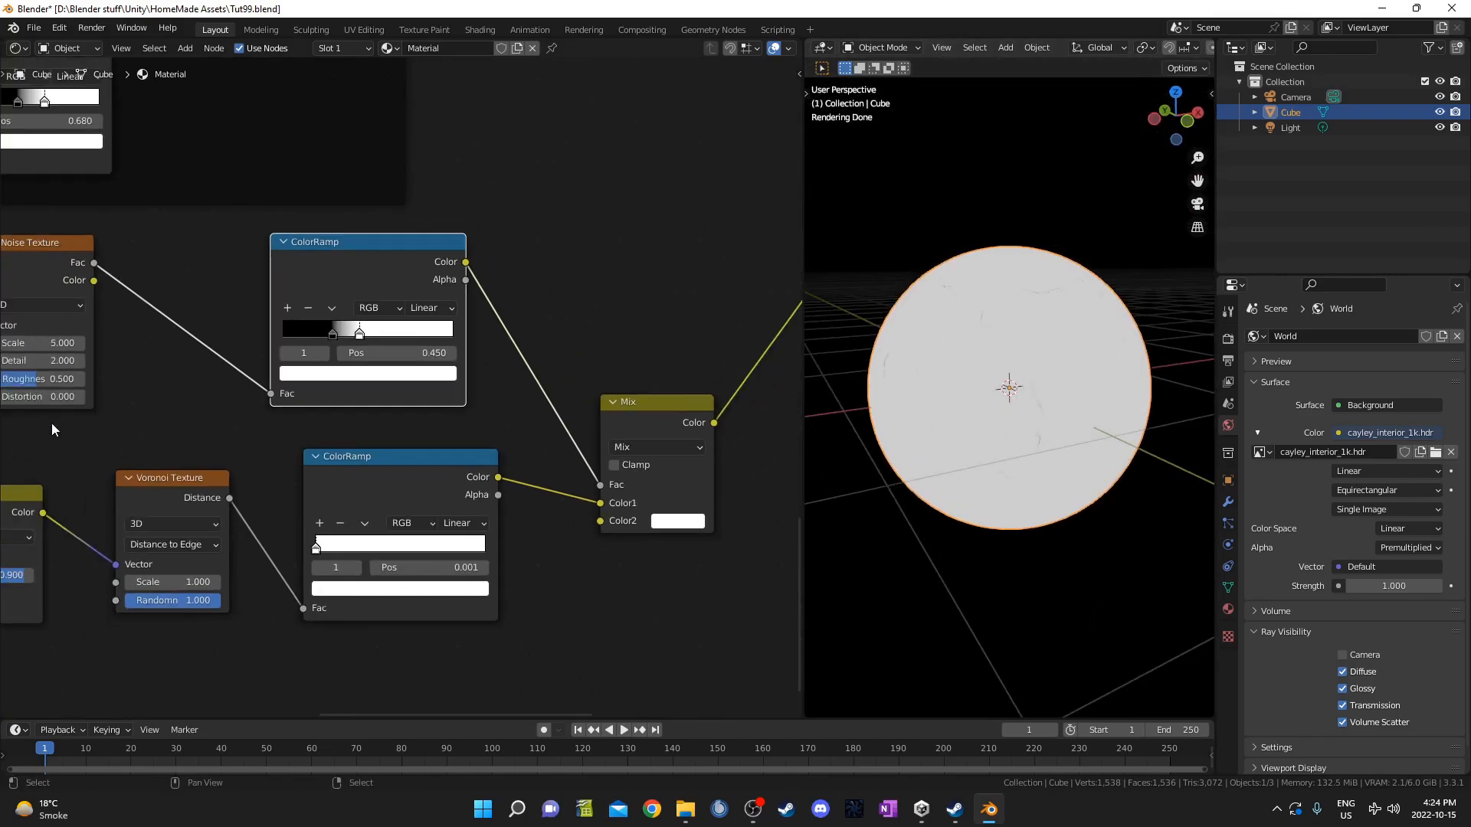
pyautogui.moveTo(70, 471); pyautogui.dragTo(581, 261)
pyautogui.moveTo(527, 365); pyautogui.dragTo(532, 388, button='middle')
pyautogui.hotkey('ctrl', 'j')
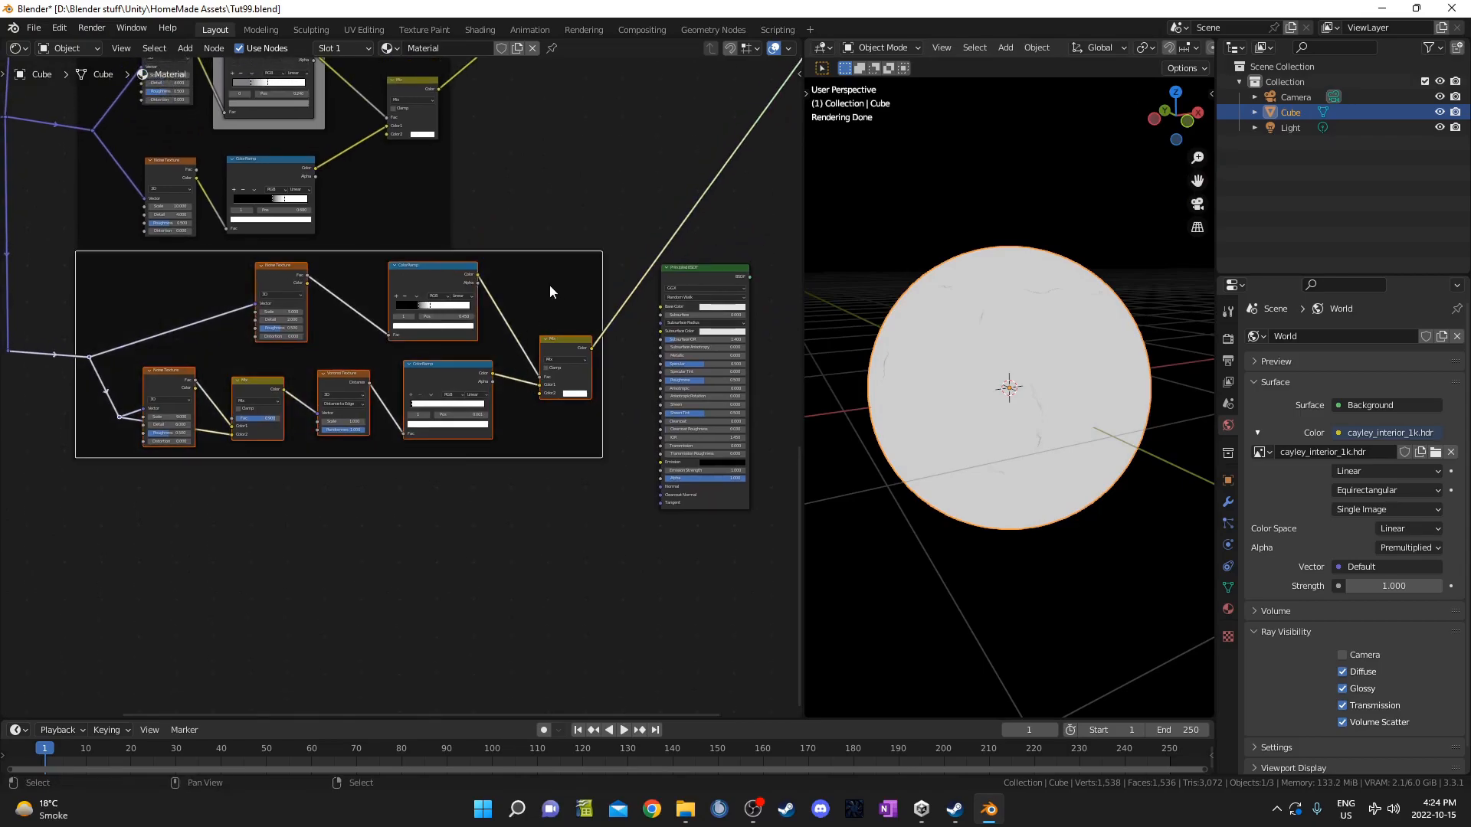
pyautogui.moveTo(352, 256); pyautogui.dragTo(330, 289)
pyautogui.press('F2')
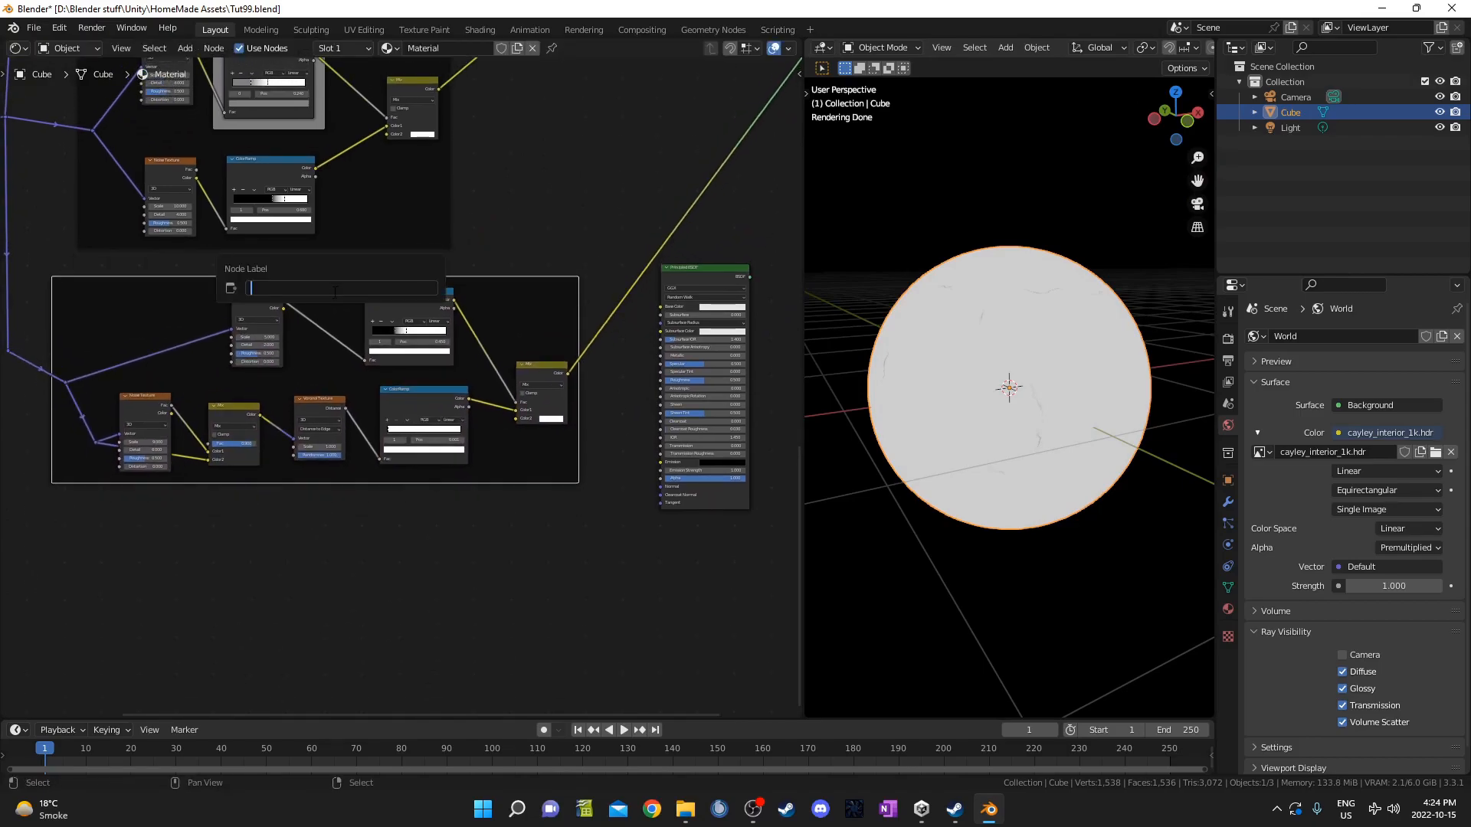
pyautogui.write('Large Cracks')
pyautogui.press('Return')
# Move the noise ColorRamp in the Large Cracks frame slightly closer to its Noise Texture.
pyautogui.scroll(2, 365, 452)
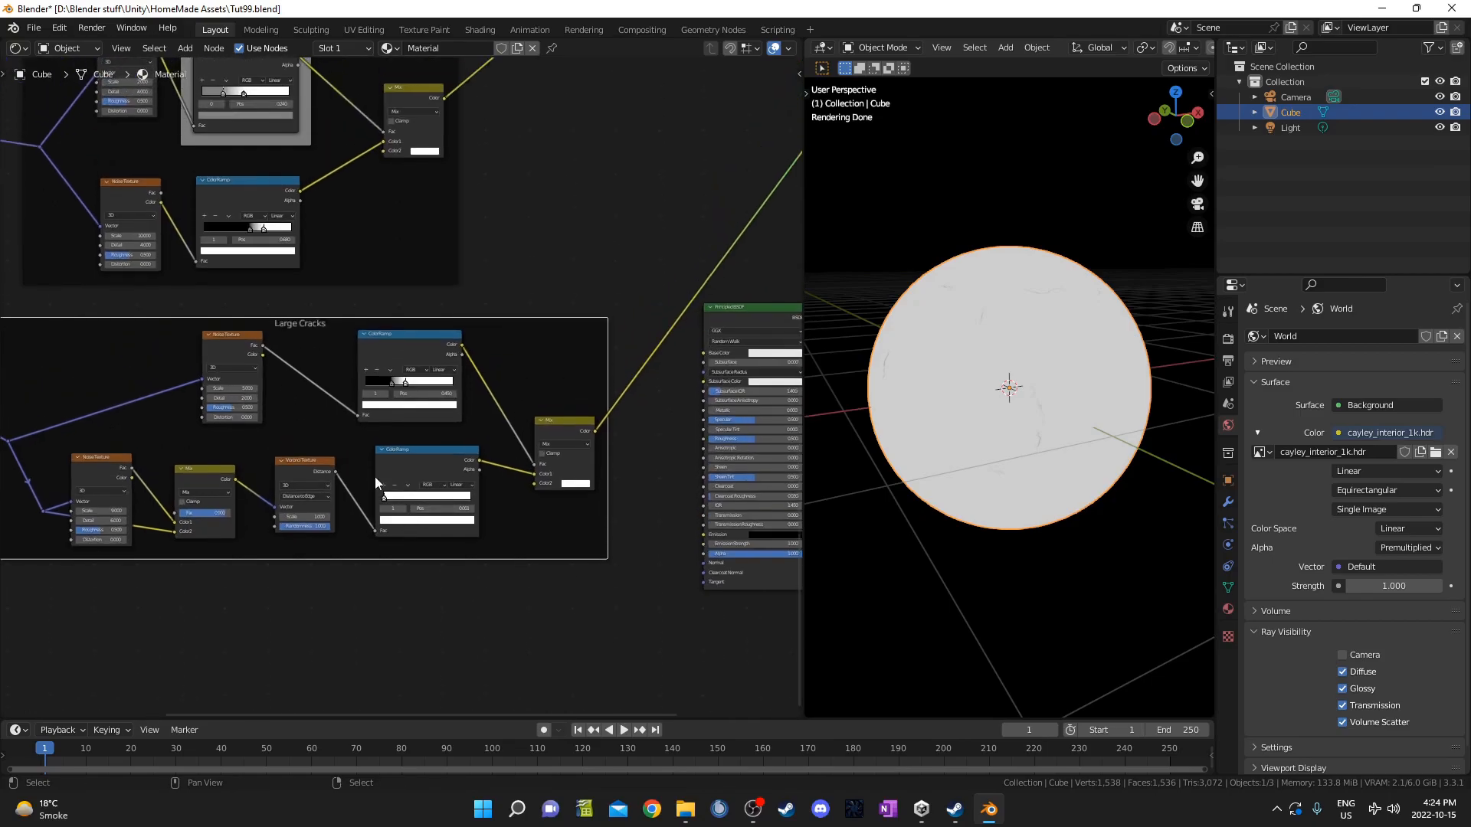
pyautogui.click(230, 347)
pyautogui.keyDown('shift'); pyautogui.click(397, 354); pyautogui.keyUp('shift')
pyautogui.scroll(-3, 392, 377)
pyautogui.moveTo(376, 376); pyautogui.dragTo(372, 468, button='middle')
pyautogui.moveTo(425, 523); pyautogui.dragTo(373, 370, button='middle')
pyautogui.scroll(5, 372, 370)
pyautogui.moveTo(389, 392); pyautogui.dragTo(364, 391)
pyautogui.moveTo(384, 400); pyautogui.dragTo(444, 388, button='middle')
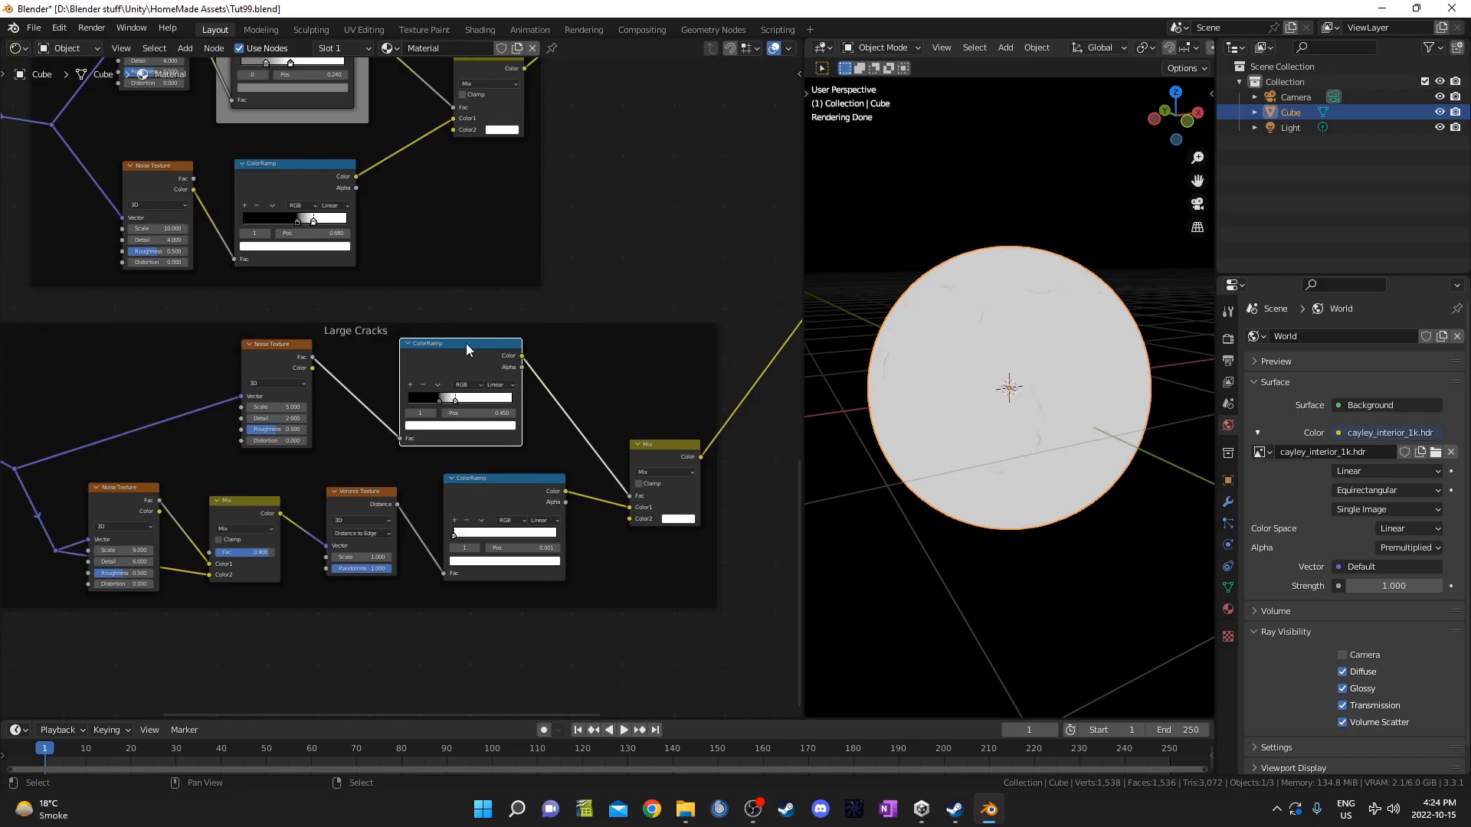
# Put the noise ColorRamp in its own frame and label it Mask.
pyautogui.hotkey('ctrl', 'j')
pyautogui.scroll(1, 461, 341)
pyautogui.moveTo(465, 317); pyautogui.dragTo(483, 328)
pyautogui.press('F2')
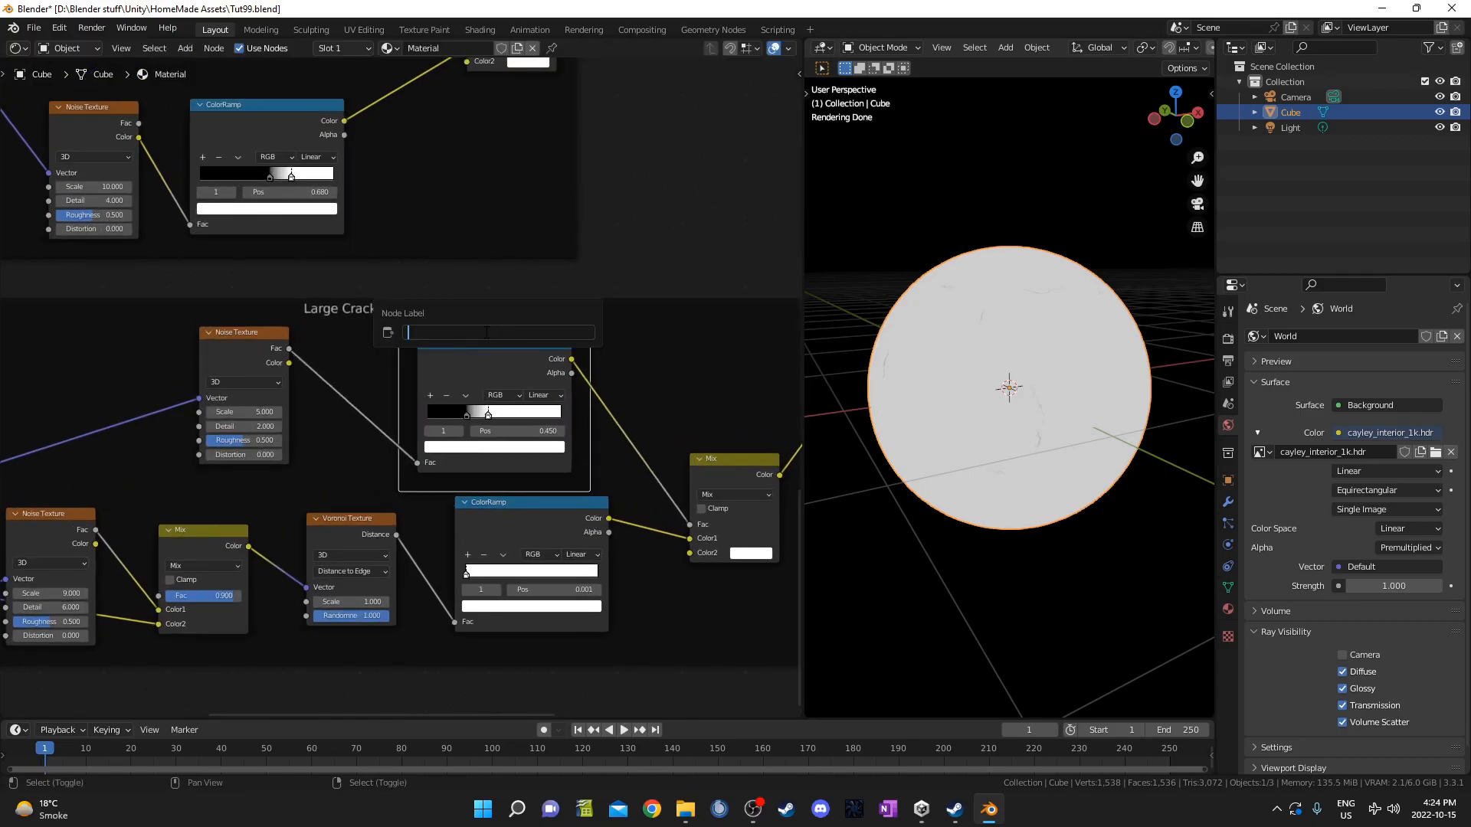
pyautogui.press('Return')
# Turn on the Mask frame's custom color and nudge the Voronoi ColorRamp slightly down.
pyautogui.press('n')
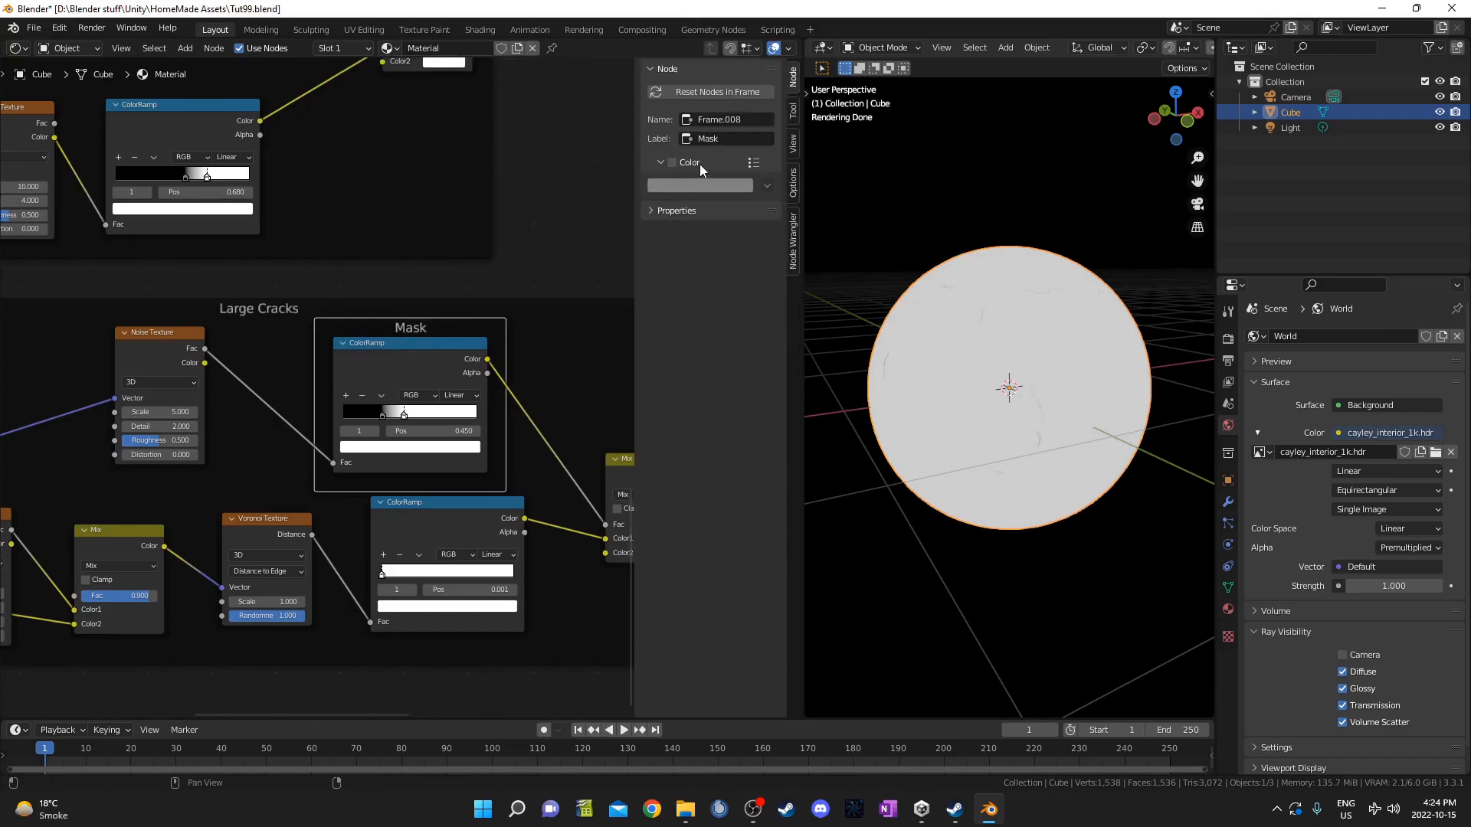
pyautogui.click(671, 162)
pyautogui.press('n')
pyautogui.scroll(-2, 639, 458)
pyautogui.moveTo(483, 483); pyautogui.dragTo(482, 496)
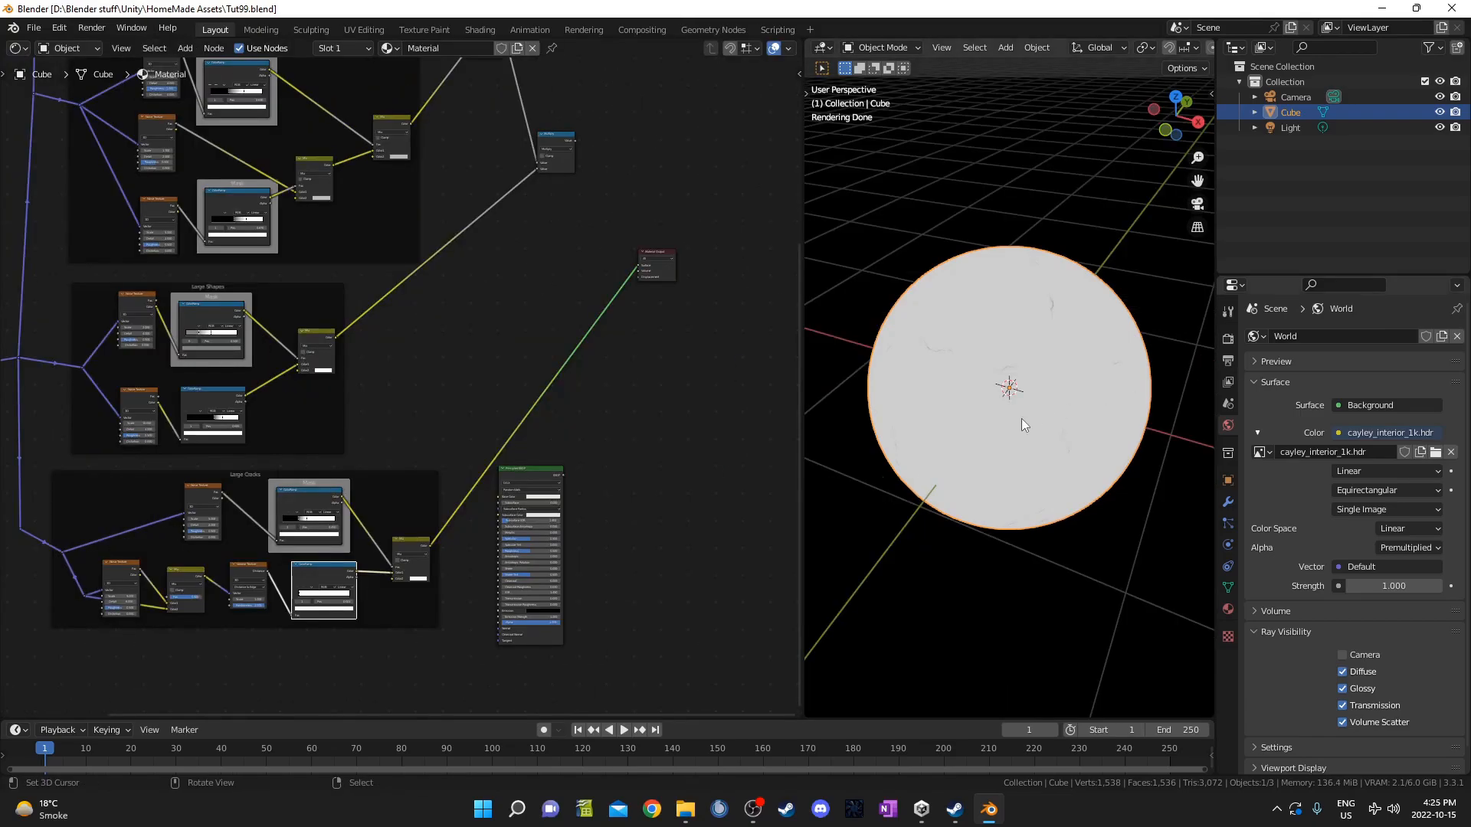
# Preview the last Multiply node and insert a duplicate of it before the Material Output.
pyautogui.moveTo(1021, 418); pyautogui.dragTo(977, 425, button='middle')
pyautogui.moveTo(505, 179); pyautogui.dragTo(472, 260, button='middle')
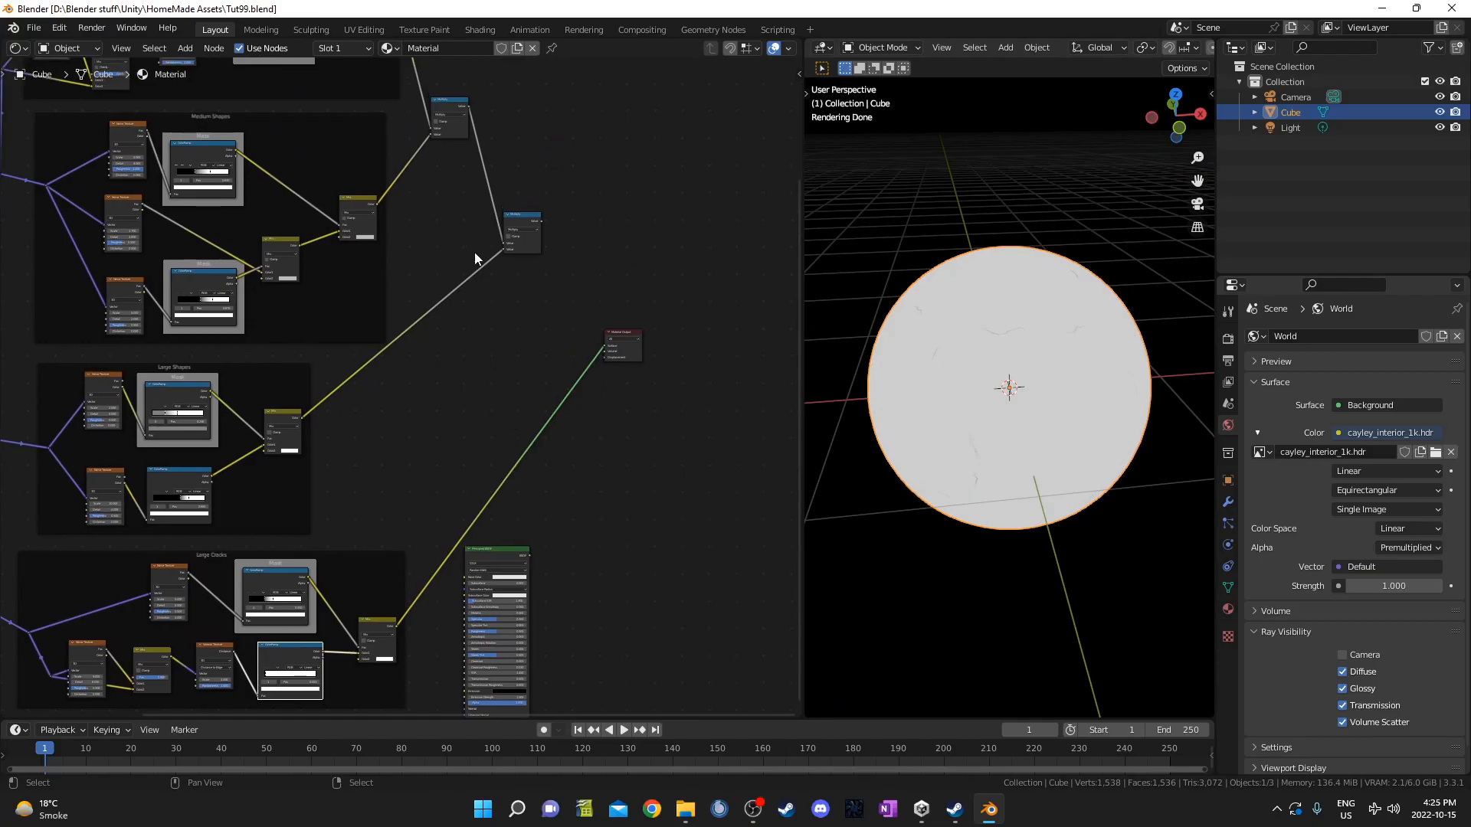
pyautogui.keyDown('ctrl'); pyautogui.keyDown('shift'); pyautogui.click(515, 220); pyautogui.keyUp('shift'); pyautogui.keyUp('ctrl')
pyautogui.hotkey('shift', 'd')
pyautogui.click(581, 267)
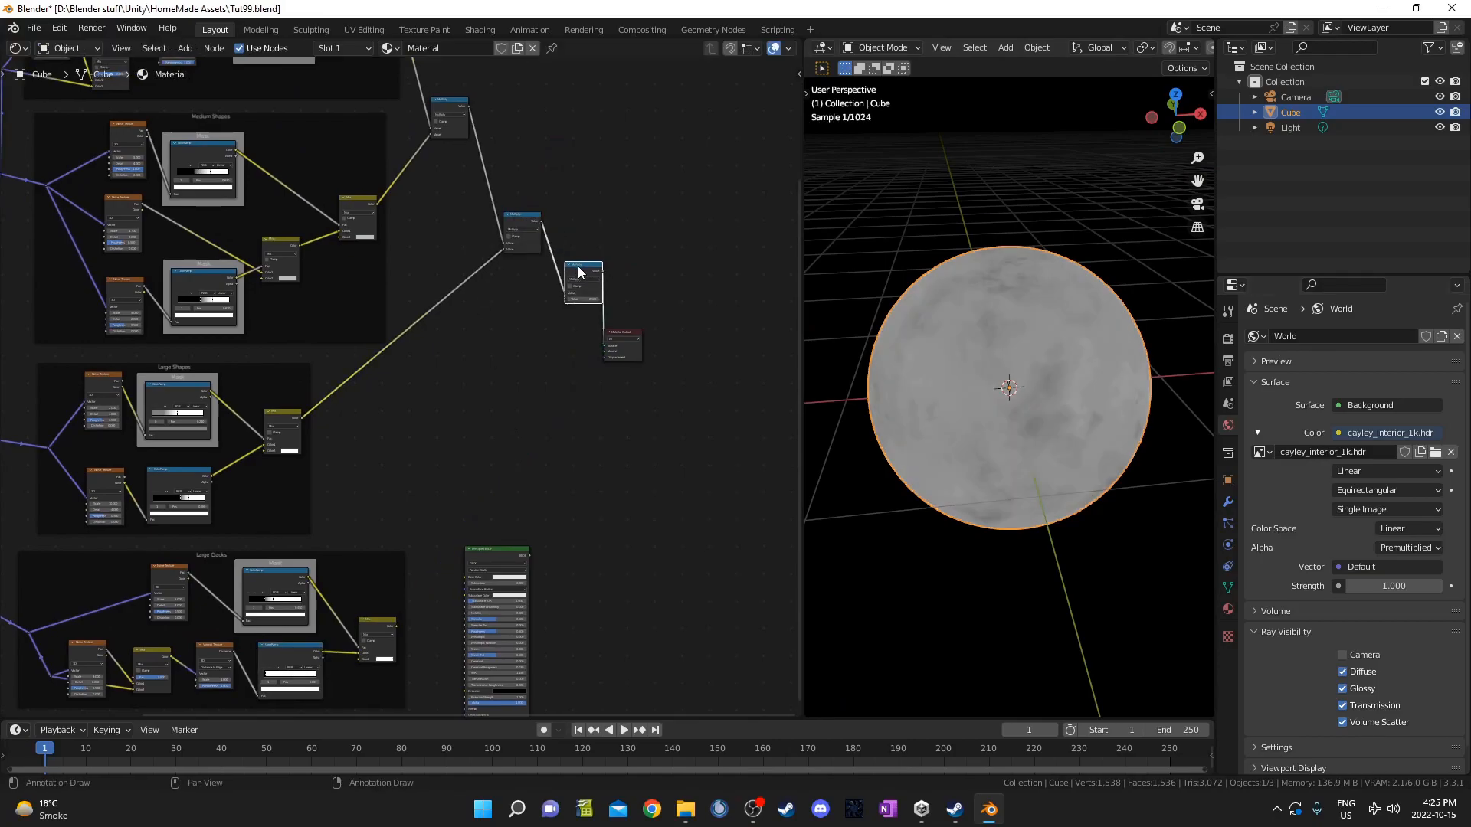
# Connect the Large Cracks Mix node to the new Multiply node's second value.
pyautogui.moveTo(583, 270); pyautogui.dragTo(590, 306)
pyautogui.keyDown('alt'); pyautogui.moveTo(448, 549); pyautogui.dragTo(593, 318, button='right'); pyautogui.keyUp('alt')
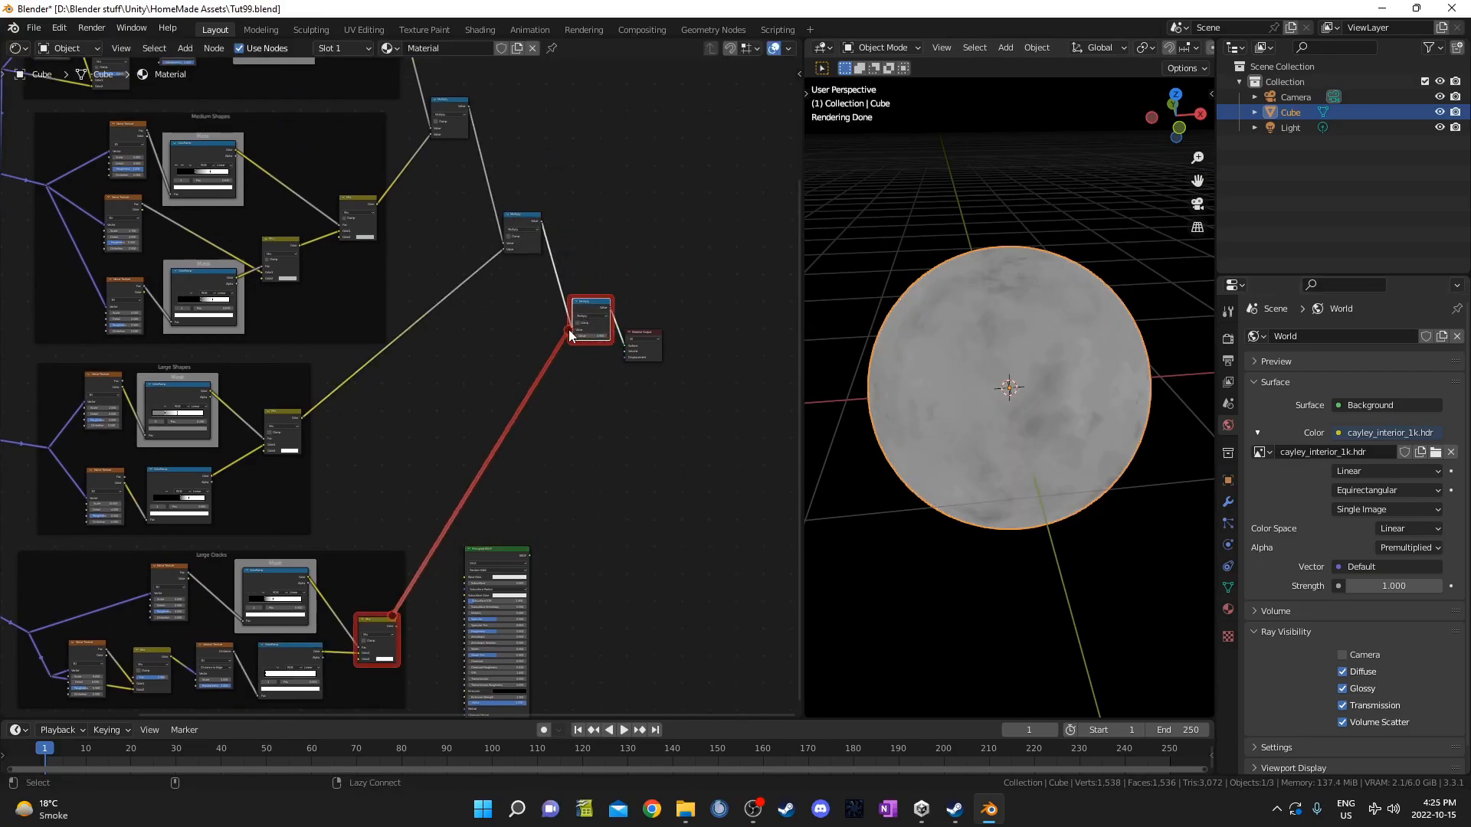
pyautogui.scroll(2, 598, 368)
pyautogui.moveTo(889, 411); pyautogui.dragTo(1012, 471, button='middle')
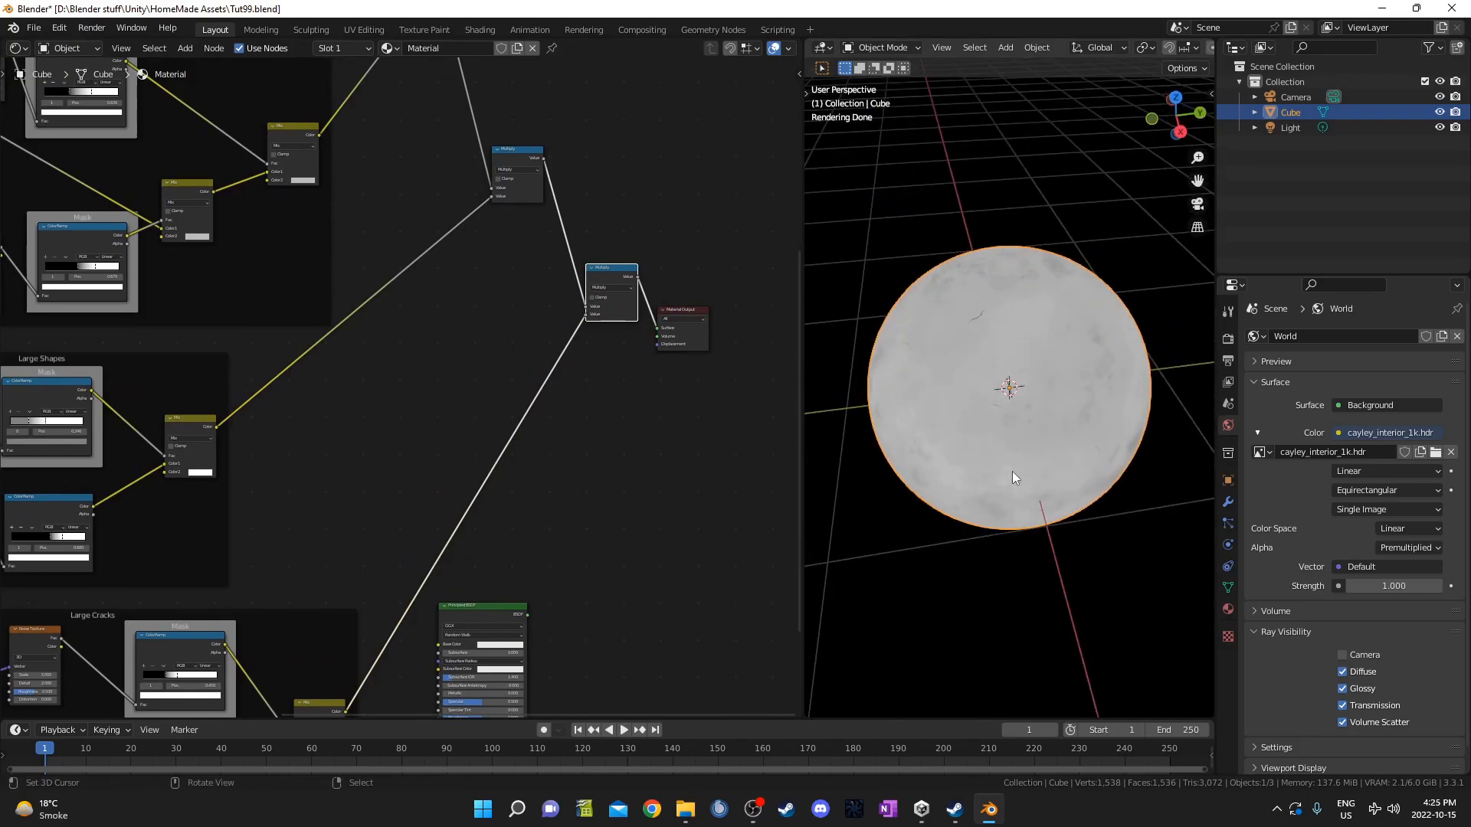
# Set the scale of the Noise Texture feeding the Large Cracks mask to 1 and its detail to 4.
pyautogui.moveTo(306, 498); pyautogui.dragTo(613, 249, button='middle')
pyautogui.scroll(9, 402, 518)
pyautogui.moveTo(402, 517); pyautogui.dragTo(430, 523, button='middle')
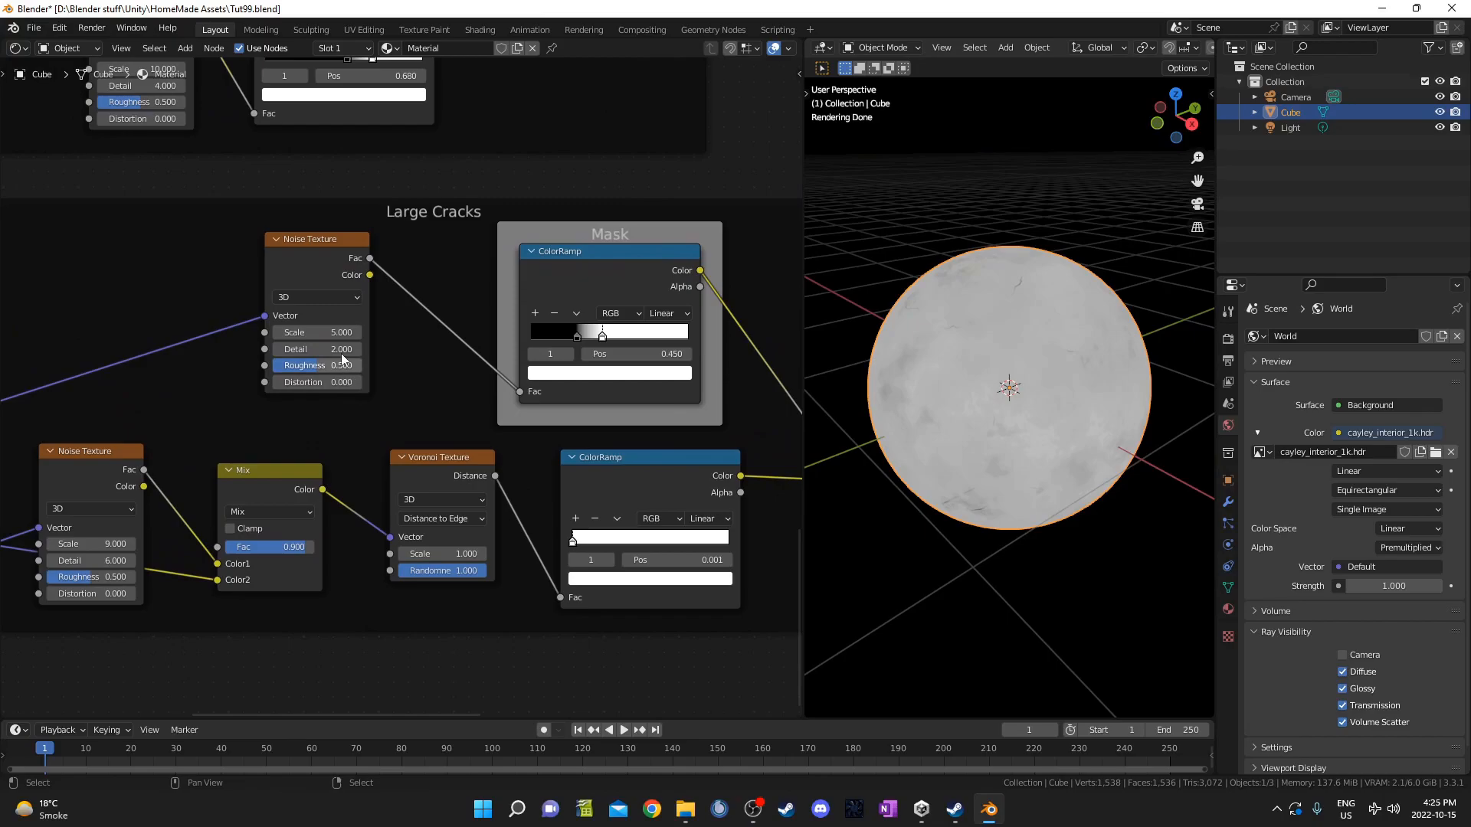
pyautogui.moveTo(339, 256)
pyautogui.mouseDown()
pyautogui.moveTo(347, 234)
pyautogui.moveTo(347, 260)
pyautogui.mouseUp()
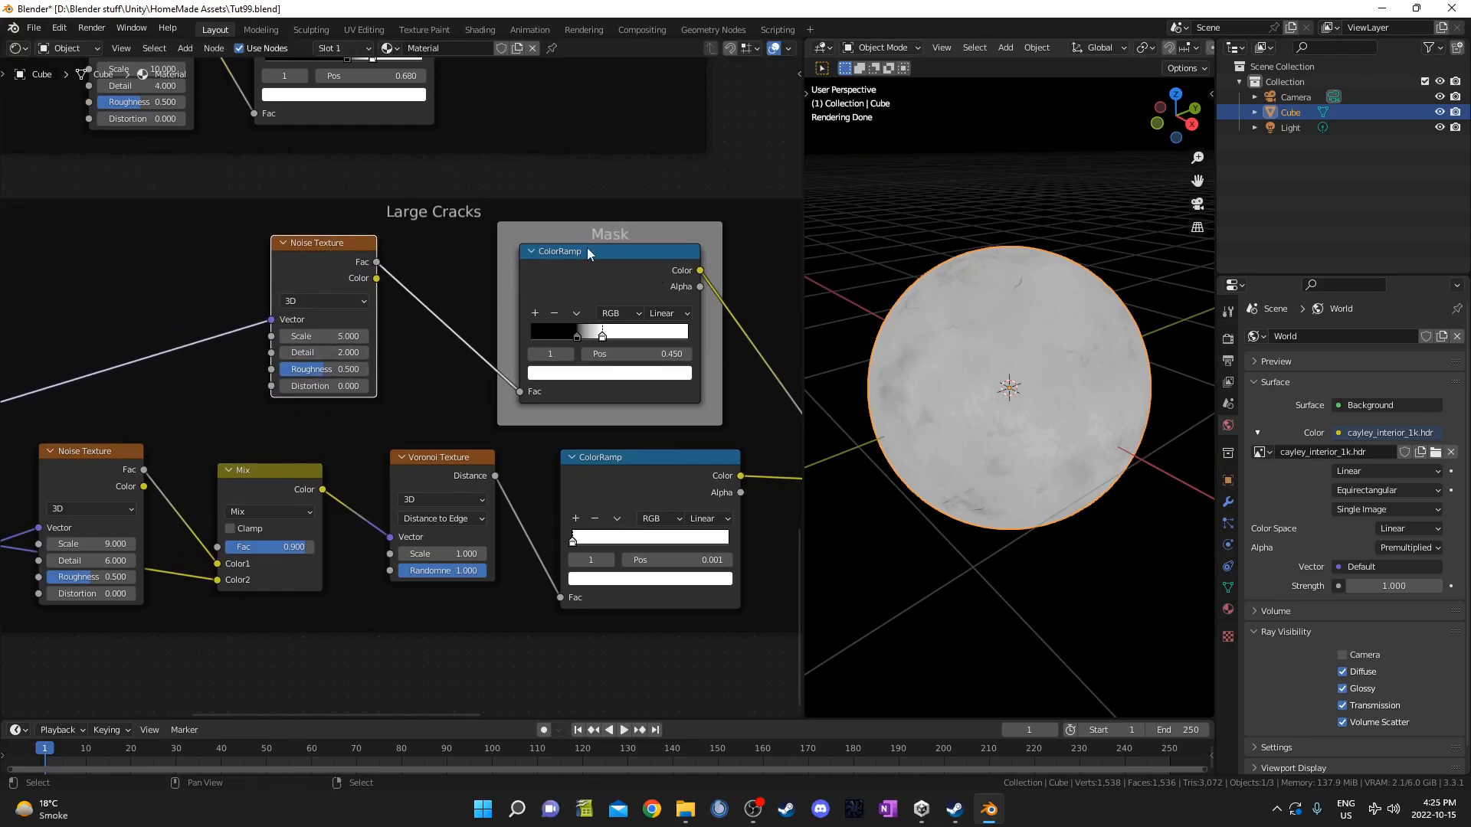
pyautogui.click(330, 336)
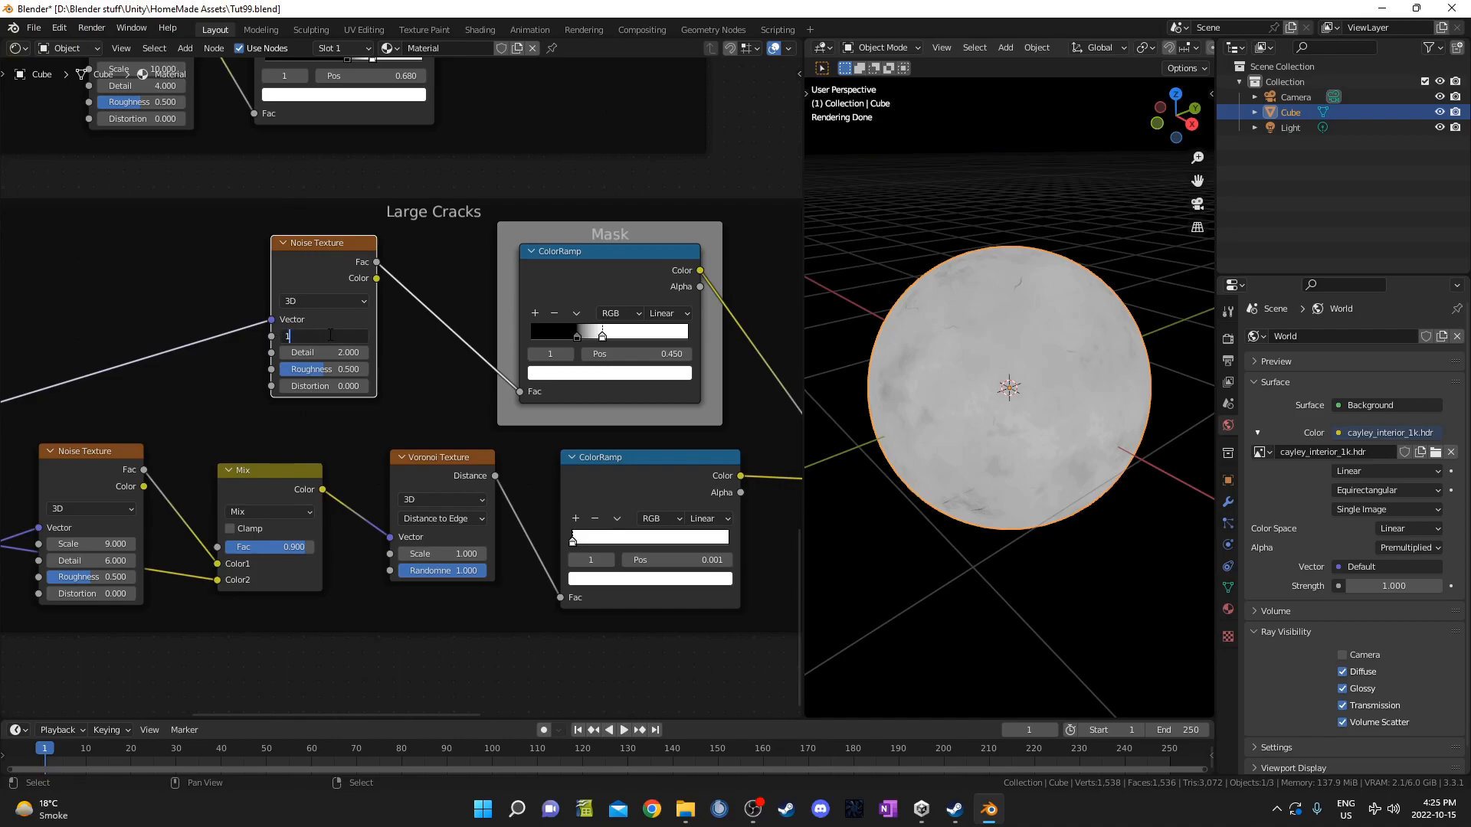
pyautogui.press('Return')
pyautogui.doubleClick(311, 352)
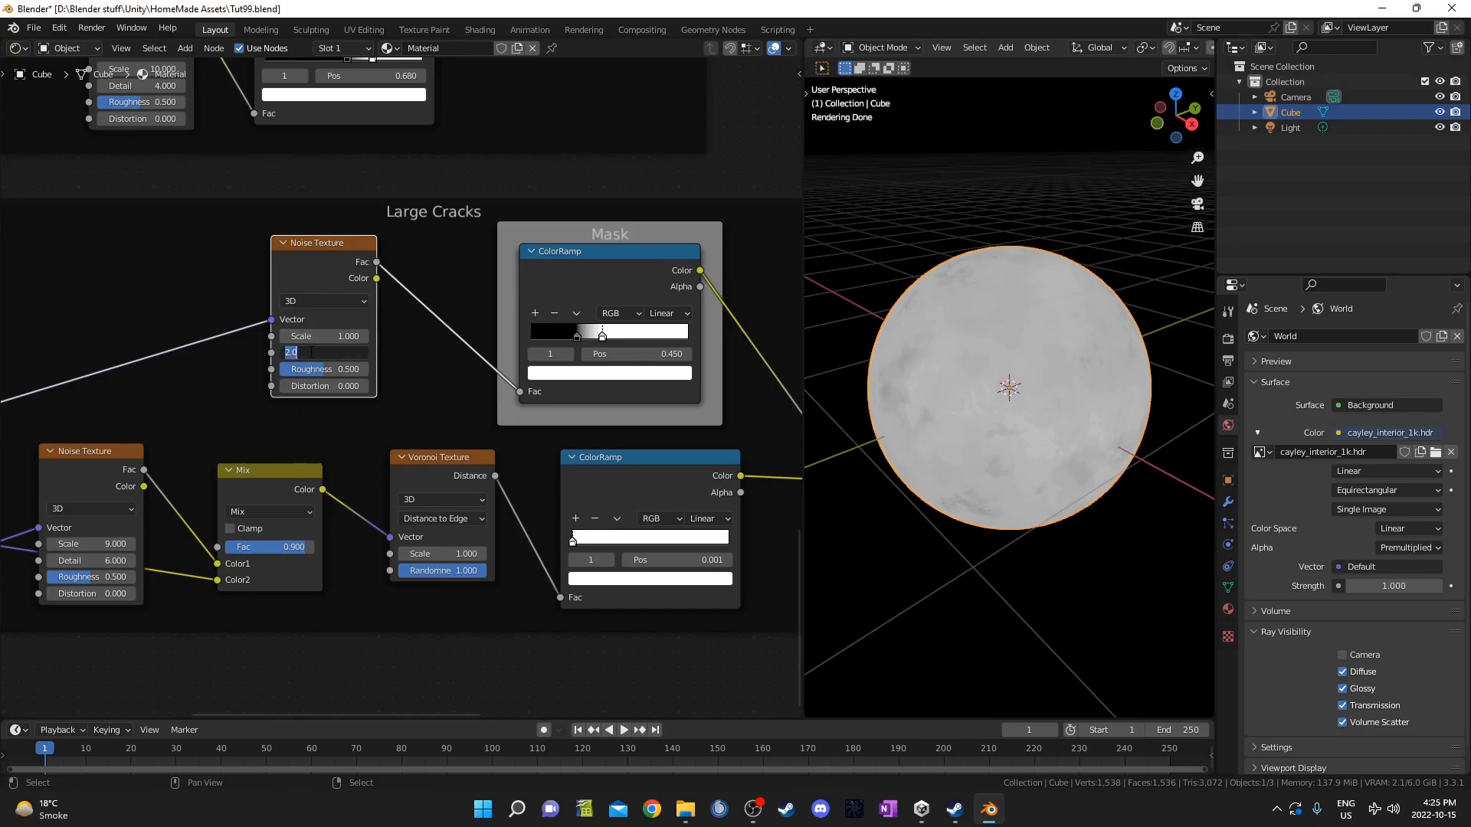
pyautogui.write('4')
pyautogui.press('Return')
pyautogui.moveTo(843, 348); pyautogui.dragTo(1001, 424, button='middle')
# Try a different stop position on the Large Cracks Mask ColorRamp and undo the change.
pyautogui.moveTo(434, 426); pyautogui.dragTo(360, 448, button='middle')
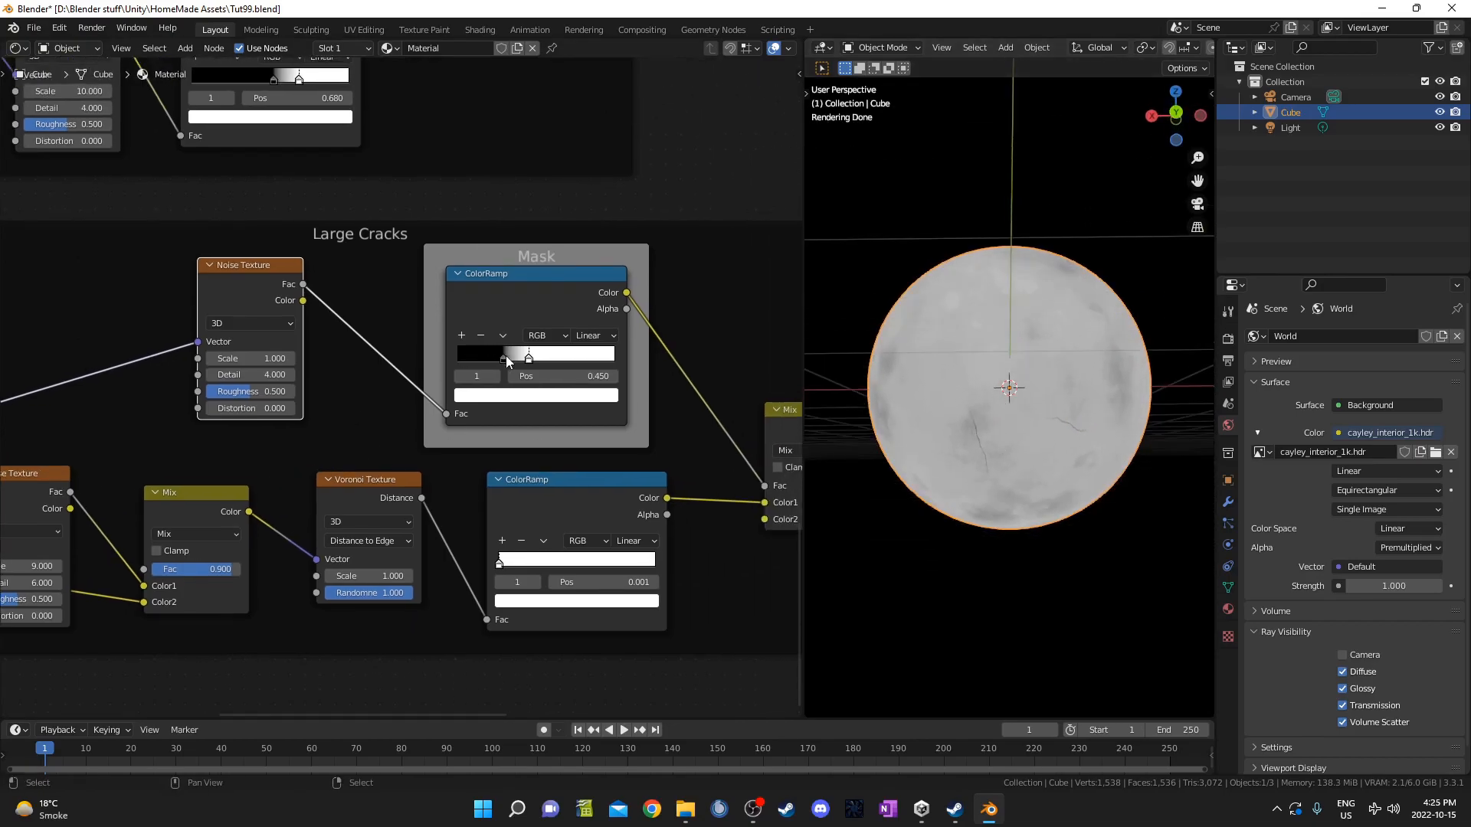
pyautogui.moveTo(553, 360); pyautogui.dragTo(542, 362)
pyautogui.moveTo(984, 337); pyautogui.dragTo(1074, 405, button='middle')
pyautogui.hotkey('ctrl', 'z')
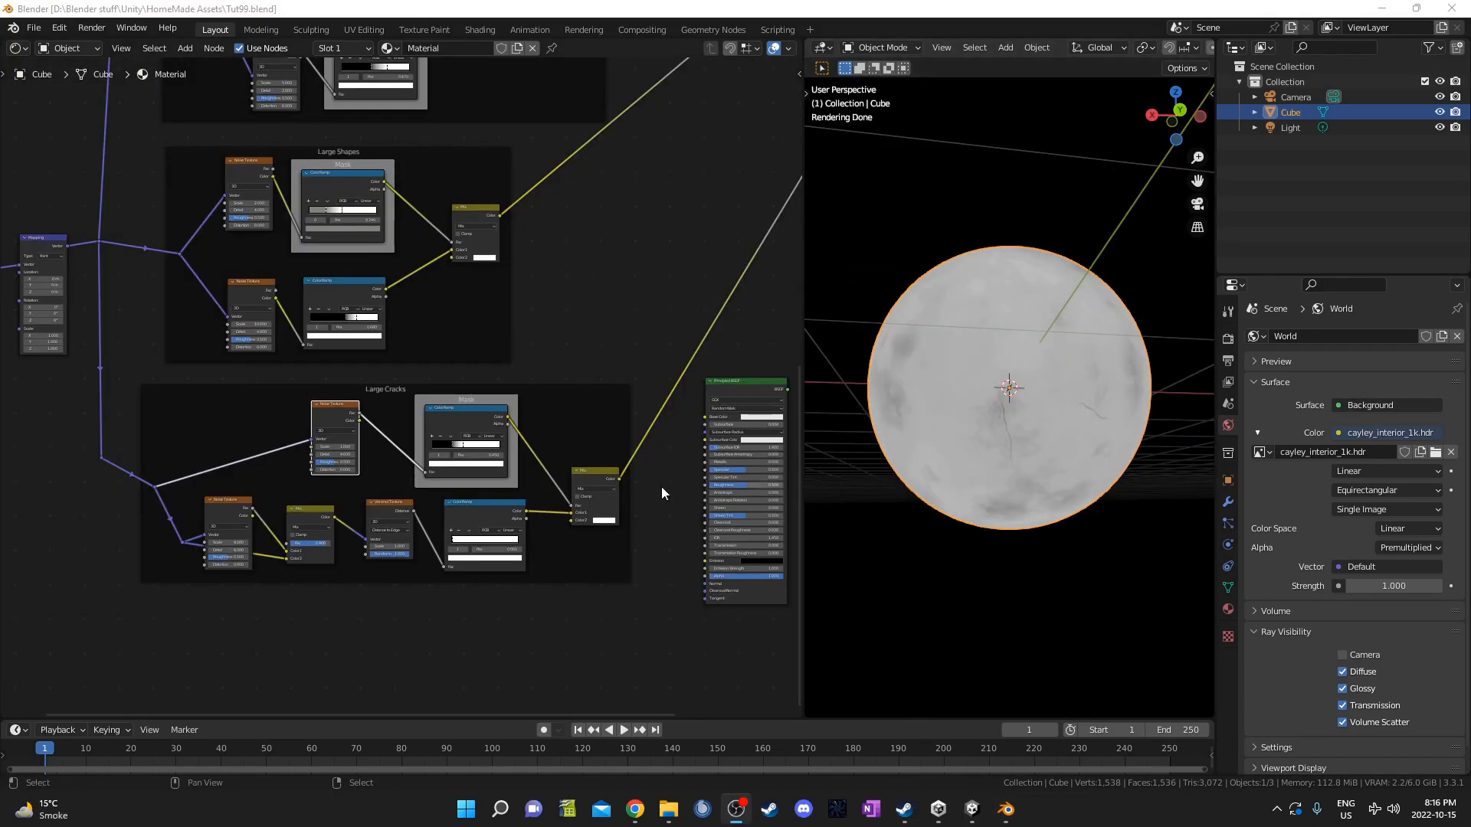
# Extend the shared vector line with another reroute placed below the Large Cracks frame.
pyautogui.scroll(-2, 660, 485)
pyautogui.scroll(-2, 331, 248)
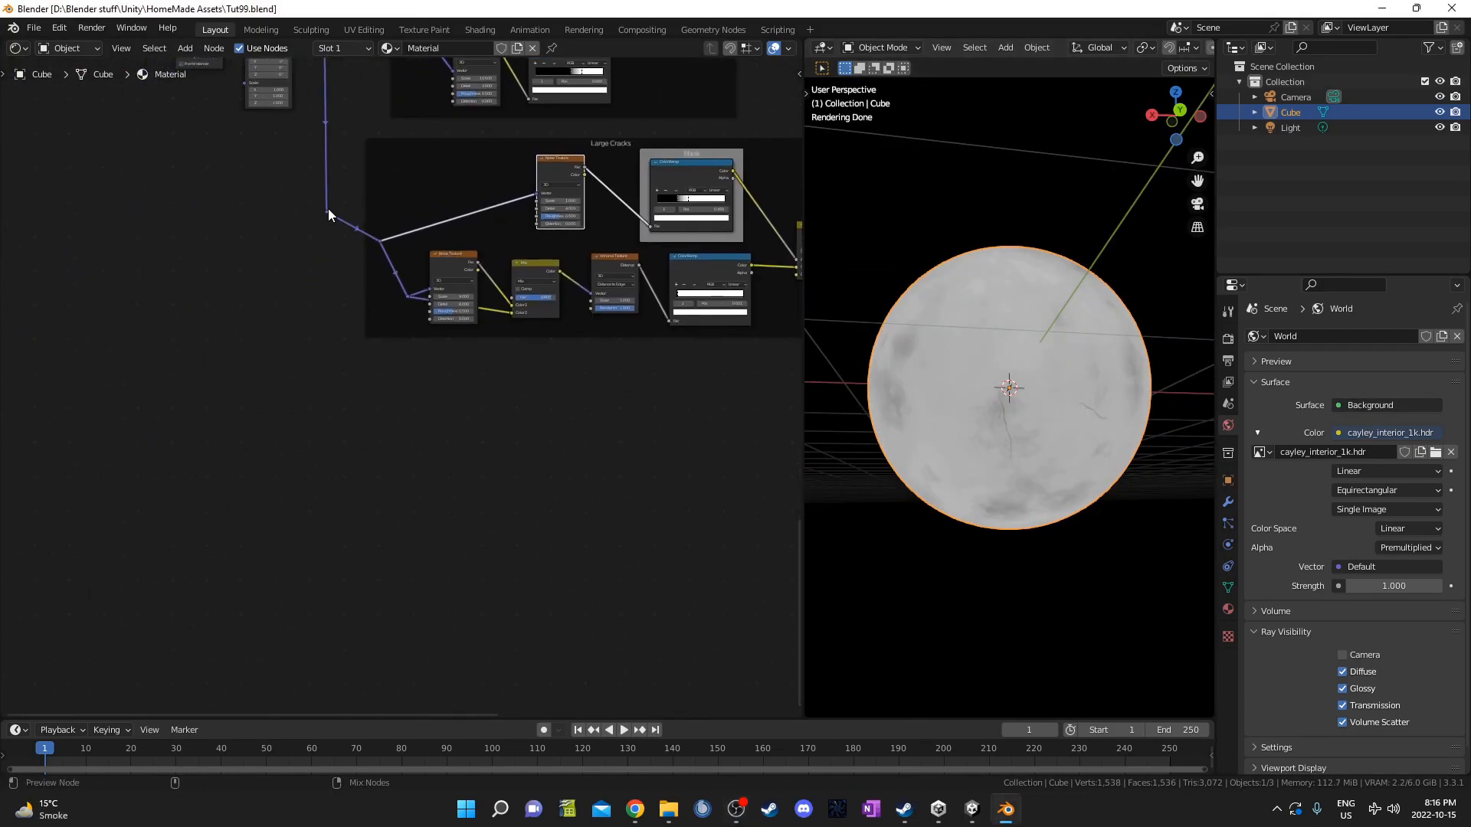
pyautogui.keyDown('ctrl'); pyautogui.keyDown('shift'); pyautogui.click(327, 211); pyautogui.keyUp('shift'); pyautogui.keyUp('ctrl')
pyautogui.press('g')
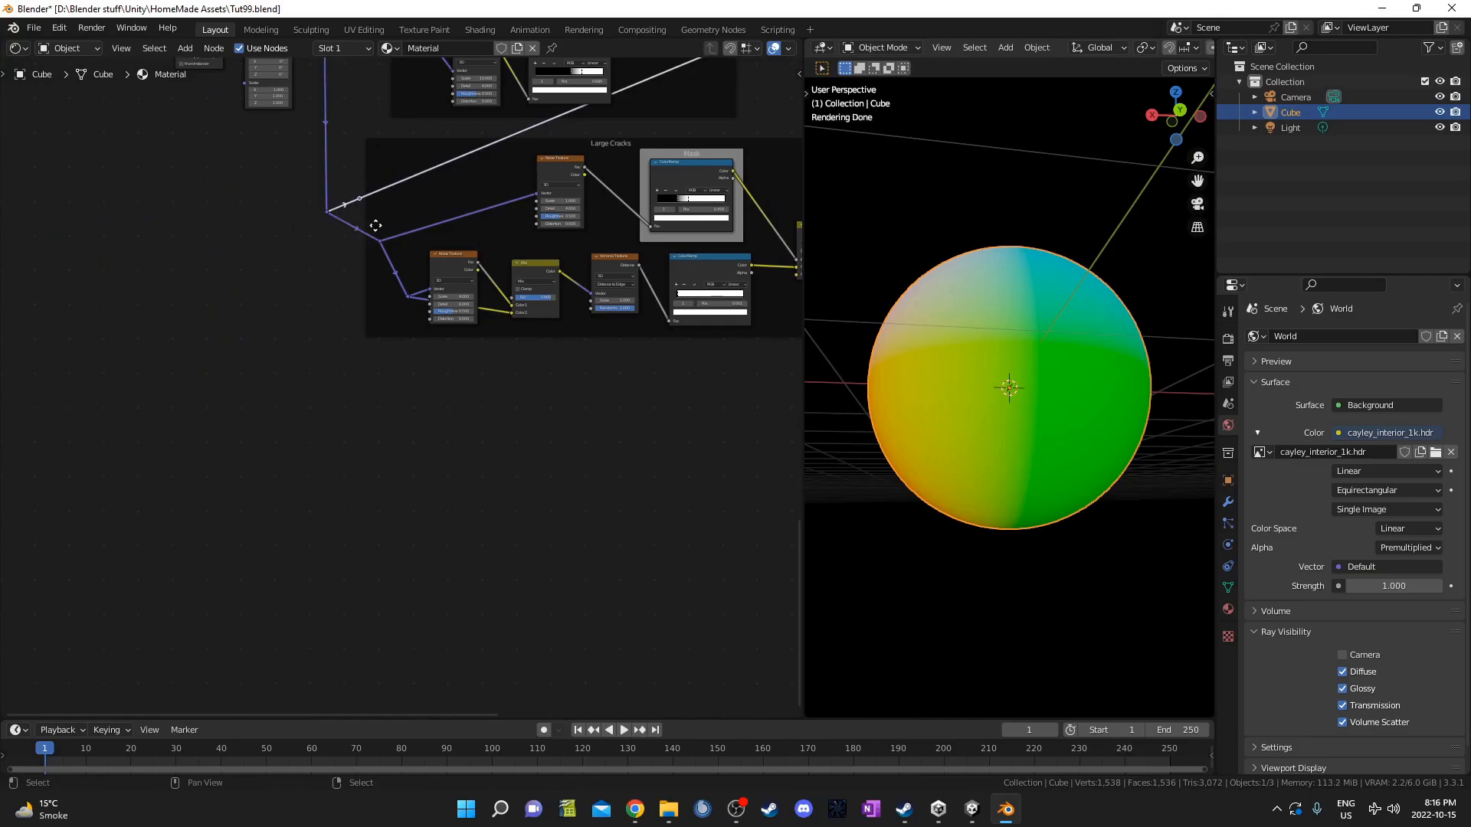
pyautogui.click(366, 479)
pyautogui.moveTo(434, 476); pyautogui.dragTo(419, 450, button='middle')
pyautogui.scroll(2, 383, 398)
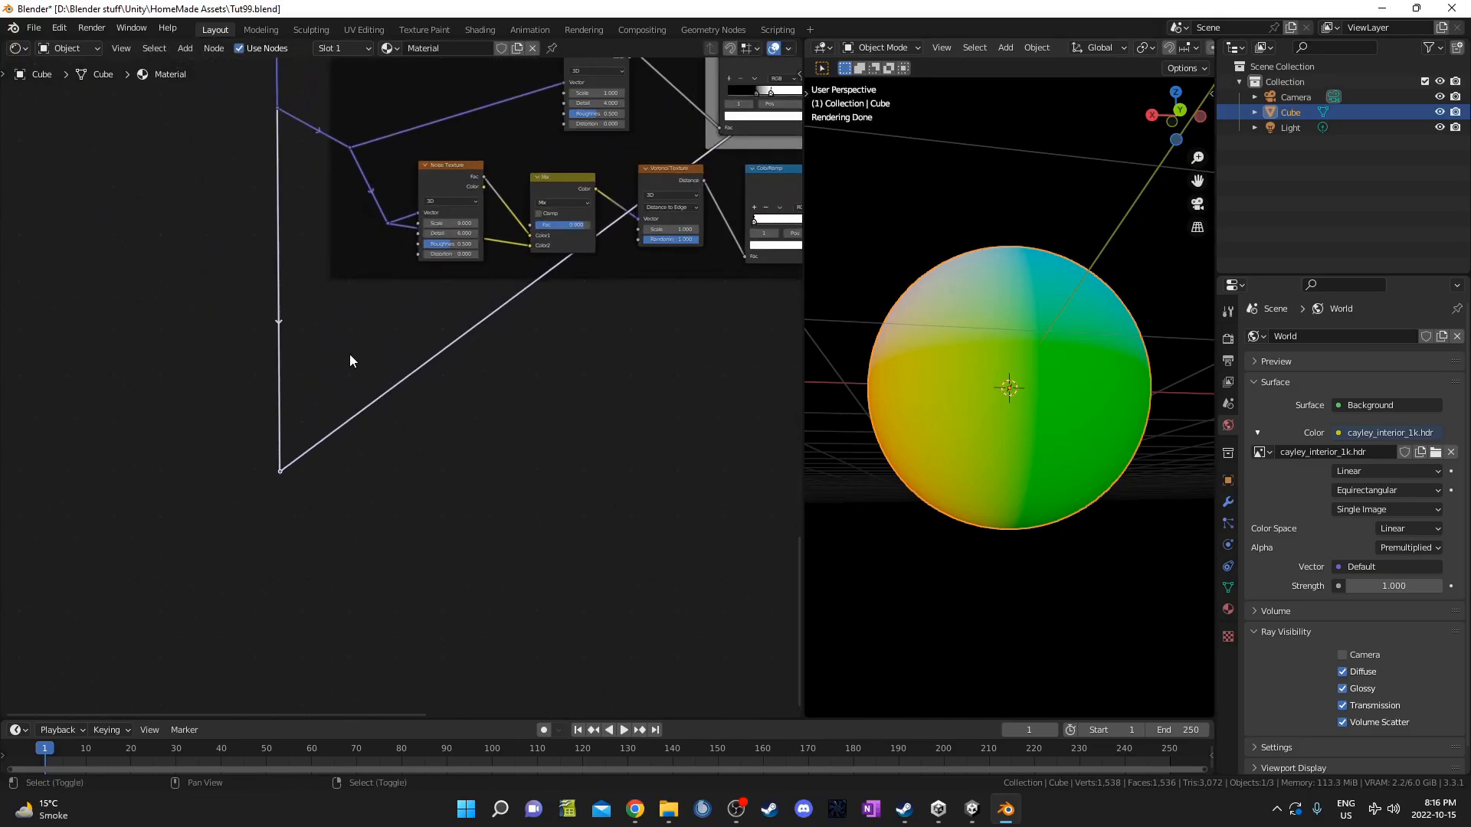
# Add a Noise Texture below the Large Cracks frame, feed it from the new vector reroute and preview it on the sphere.
pyautogui.hotkey('shift', 'a')
pyautogui.click(415, 446)
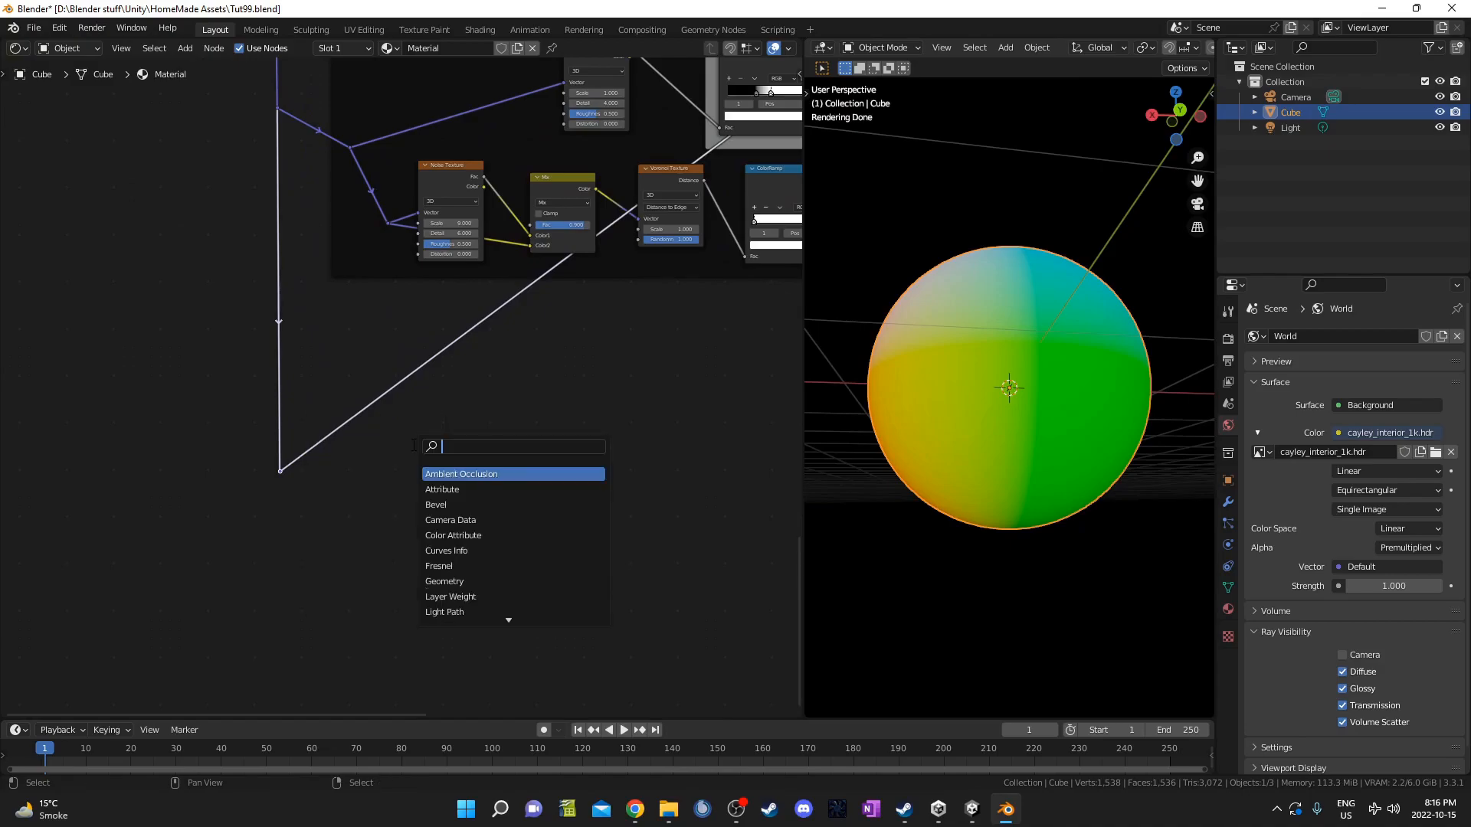
pyautogui.write('noise')
pyautogui.press('Down')
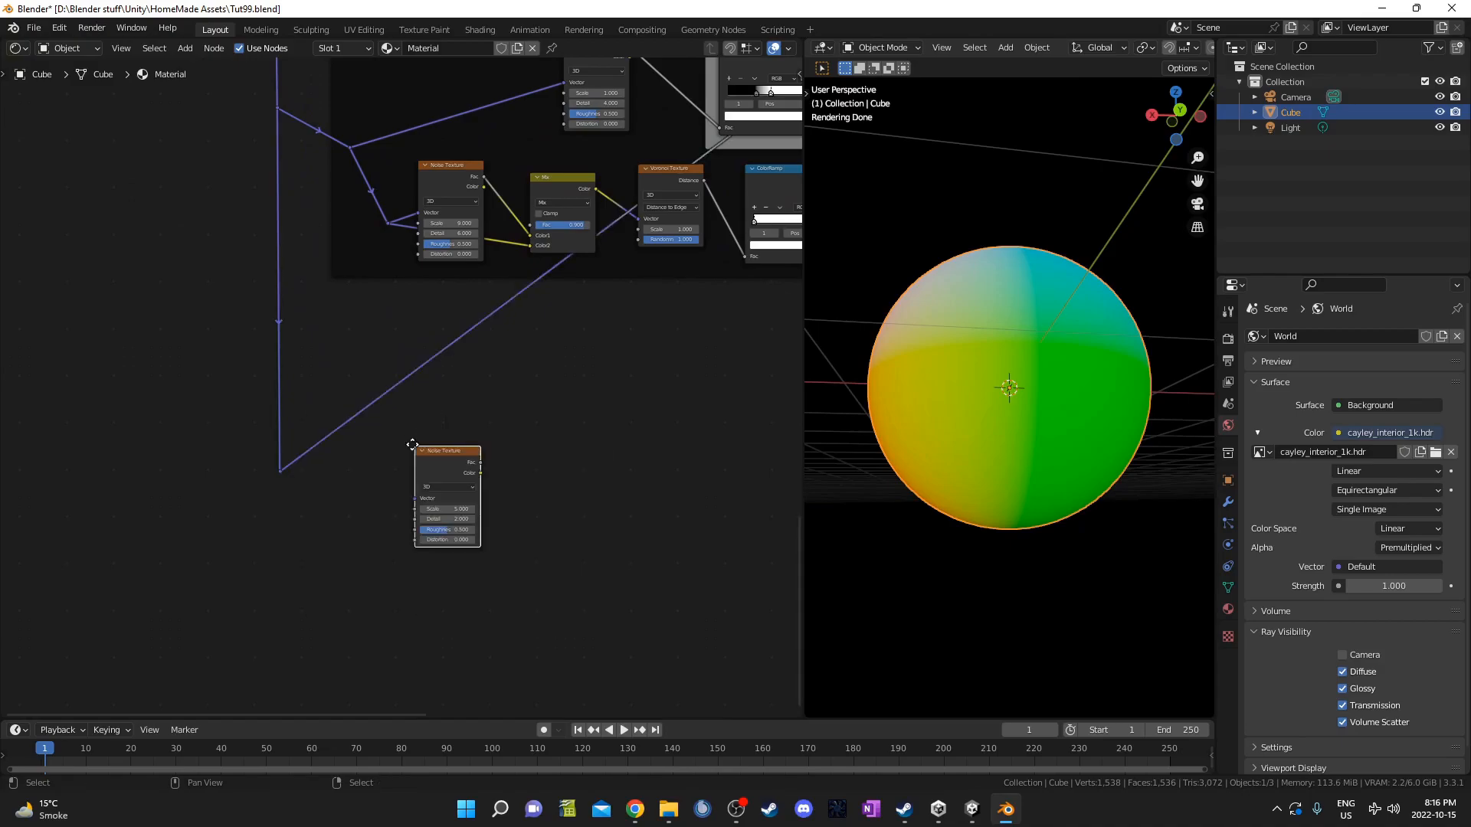
pyautogui.press('Return')
pyautogui.click(430, 358)
pyautogui.moveTo(431, 358); pyautogui.dragTo(466, 319, button='middle')
# Duplicate the new Noise Texture below itself and split the shared vector line with a reroute in front of both.
pyautogui.hotkey('shift', 'd')
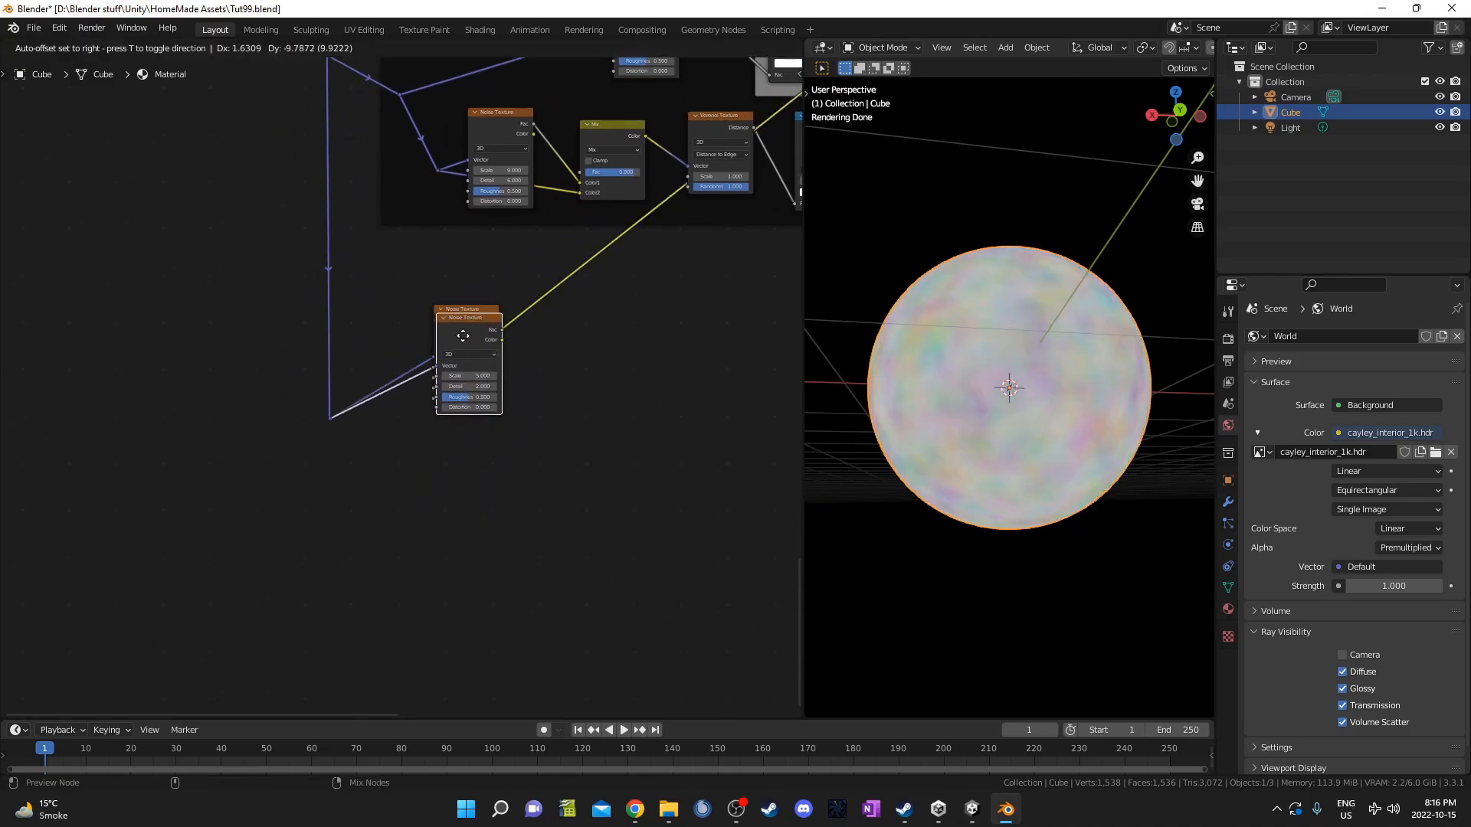
pyautogui.click(501, 452)
pyautogui.keyDown('shift'); pyautogui.moveTo(391, 338); pyautogui.dragTo(379, 501, button='right'); pyautogui.keyUp('shift')
pyautogui.moveTo(379, 501); pyautogui.dragTo(229, 499, button='middle')
pyautogui.moveTo(333, 308); pyautogui.dragTo(373, 314)
# Add a ColorRamp on the output of the upper Noise Texture.
pyautogui.hotkey('shift', 'a')
pyautogui.click(512, 371)
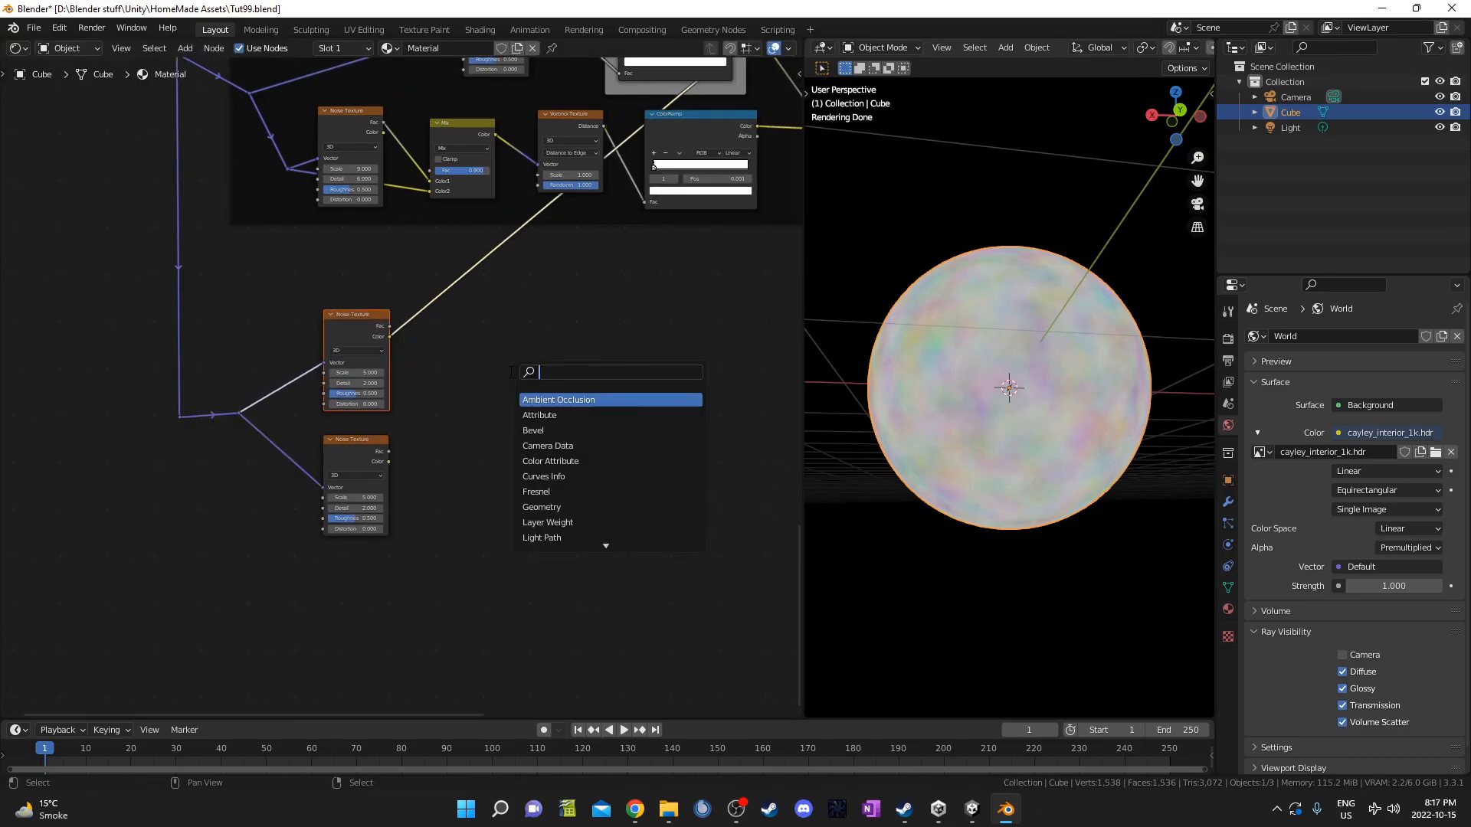
pyautogui.write('color ramp')
pyautogui.press('Return')
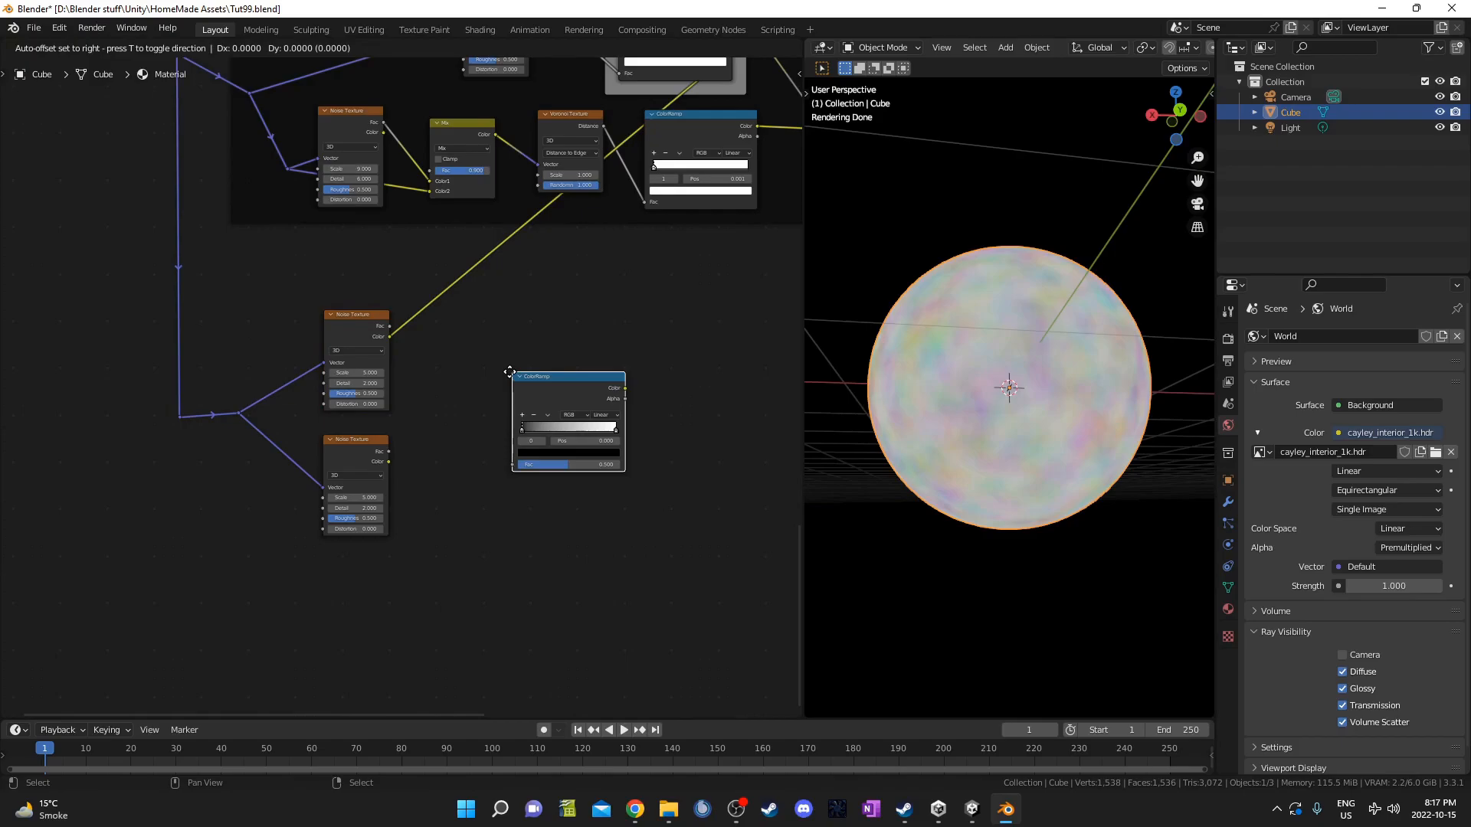
pyautogui.click(449, 283)
pyautogui.moveTo(492, 438); pyautogui.dragTo(543, 383, button='middle')
# Add a MixRGB node beside the lower Noise Texture.
pyautogui.scroll(3, 529, 417)
pyautogui.hotkey('shift', 'a')
pyautogui.write('mixr')
pyautogui.press('Return')
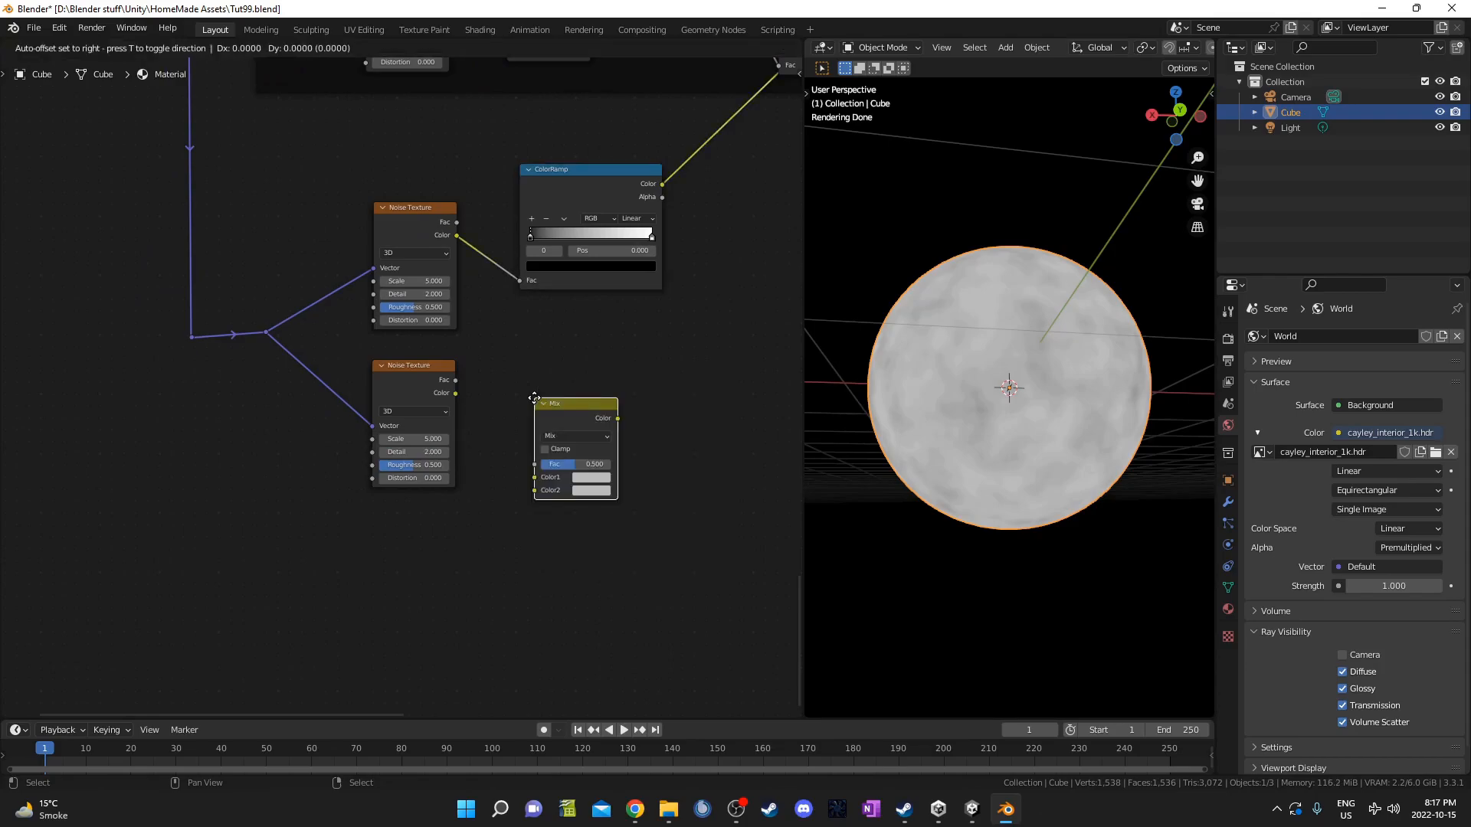
pyautogui.click(503, 367)
pyautogui.moveTo(628, 395); pyautogui.dragTo(500, 339, button='middle')
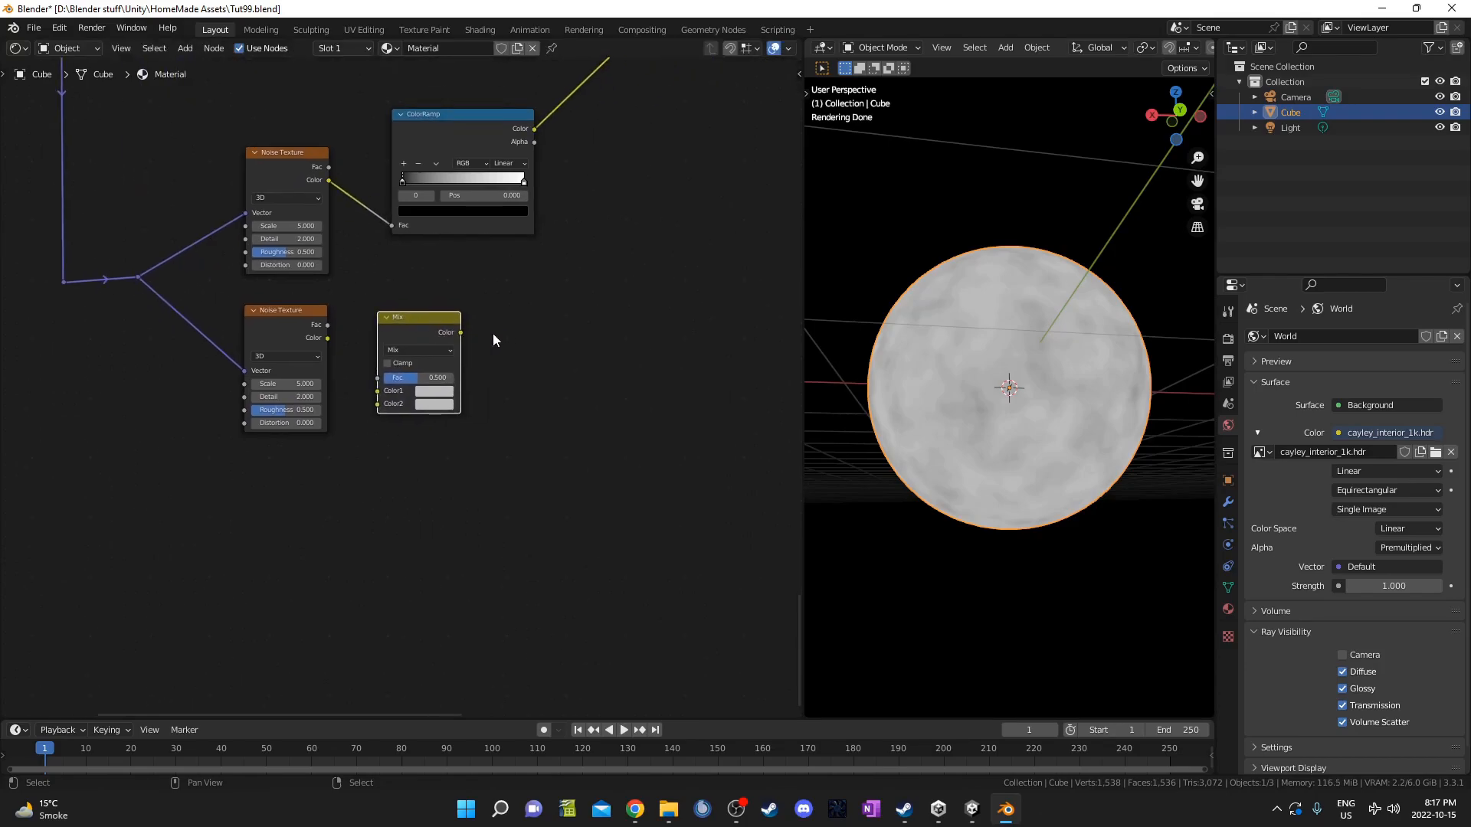
# Connect the lower Noise Texture's color to the Mix node's Color1 and a vector reroute to Color2, and preview the Mix.
pyautogui.keyDown('shift'); pyautogui.moveTo(203, 284); pyautogui.dragTo(203, 284, button='right'); pyautogui.keyUp('shift')
pyautogui.moveTo(192, 324); pyautogui.dragTo(378, 404)
pyautogui.moveTo(332, 341); pyautogui.dragTo(378, 391)
pyautogui.moveTo(296, 327); pyautogui.dragTo(305, 311)
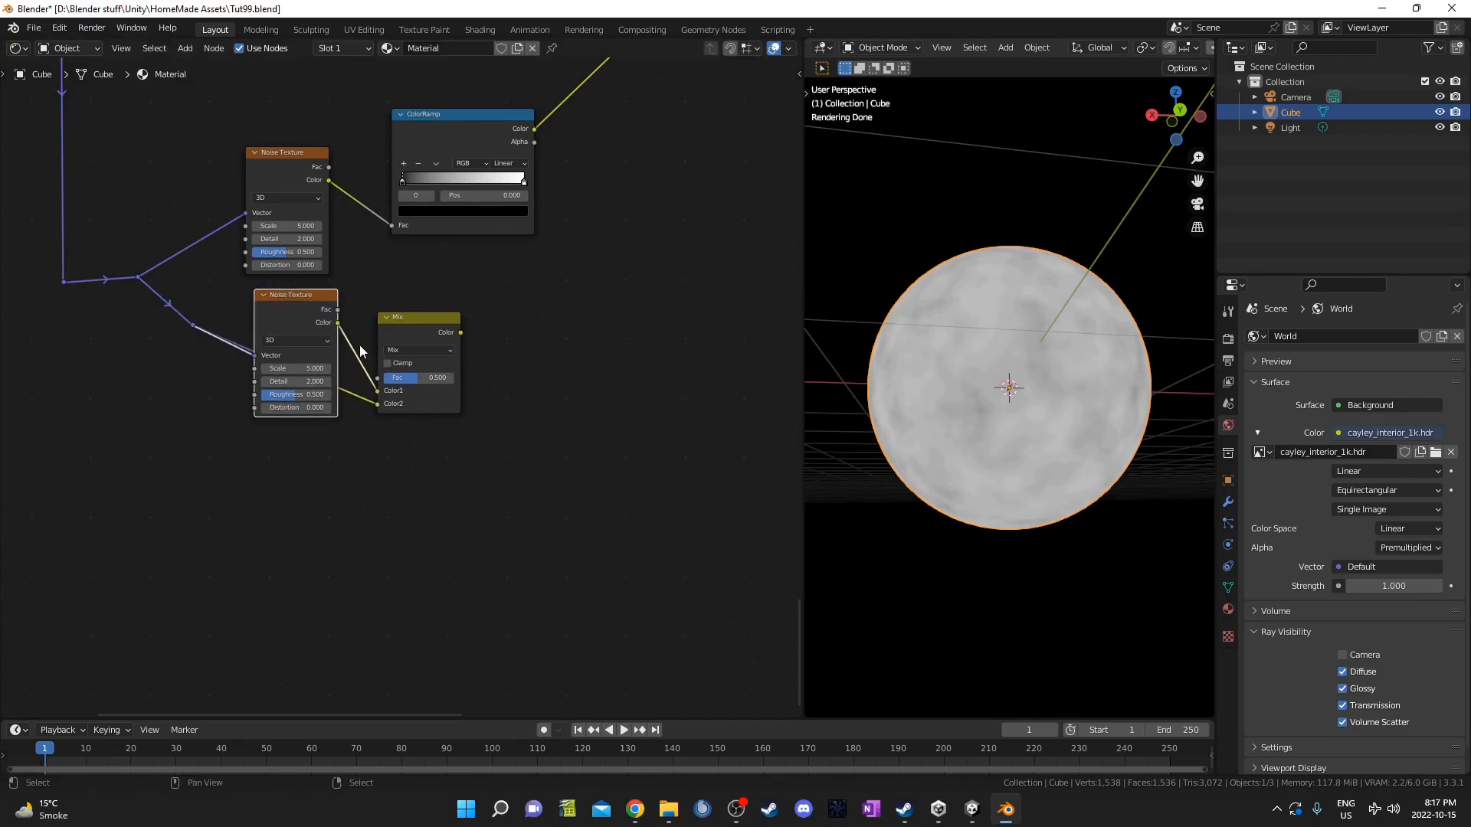
pyautogui.keyDown('ctrl'); pyautogui.keyDown('shift'); pyautogui.click(441, 319); pyautogui.keyUp('shift'); pyautogui.keyUp('ctrl')
# Add a Voronoi Texture after the Mix node, with the mixed color driving its vector.
pyautogui.moveTo(558, 356); pyautogui.dragTo(453, 370, button='middle')
pyautogui.hotkey('shift', 'a')
pyautogui.click(454, 370)
pyautogui.write('vp')
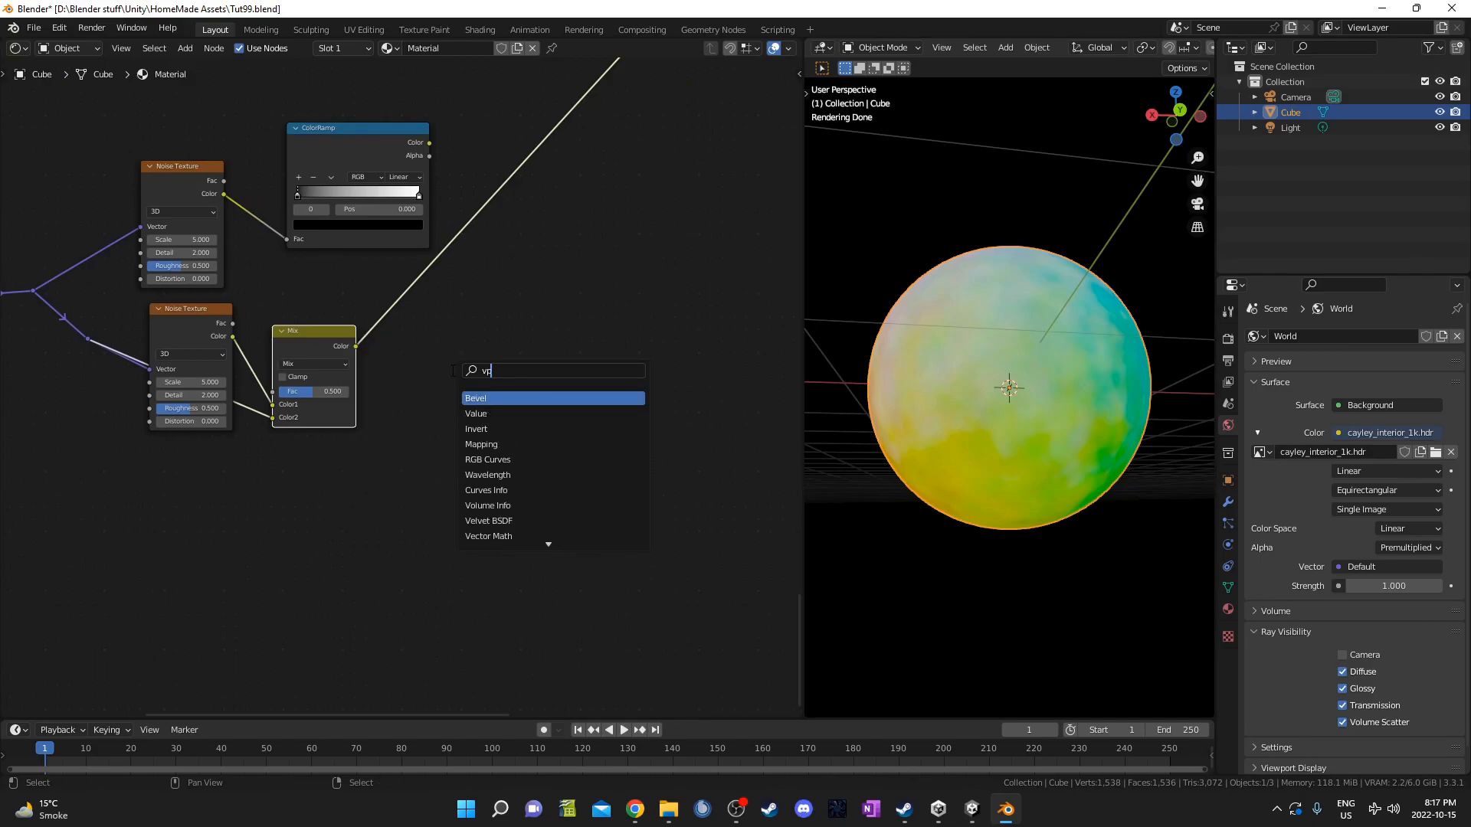
pyautogui.write('rp')
pyautogui.press('BackSpace')
pyautogui.press('BackSpace')
pyautogui.press('BackSpace')
pyautogui.write('oro')
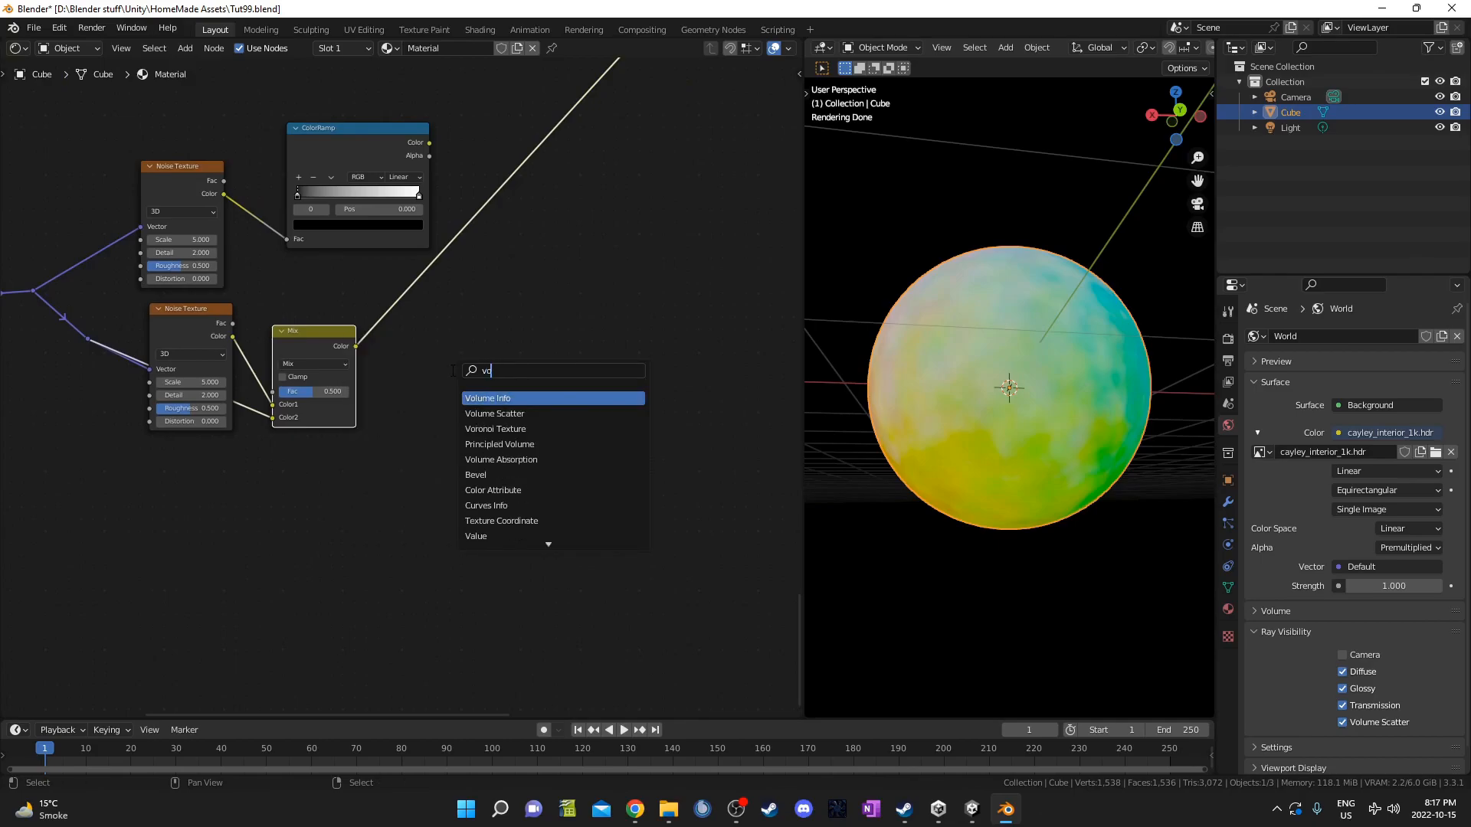
pyautogui.press('Return')
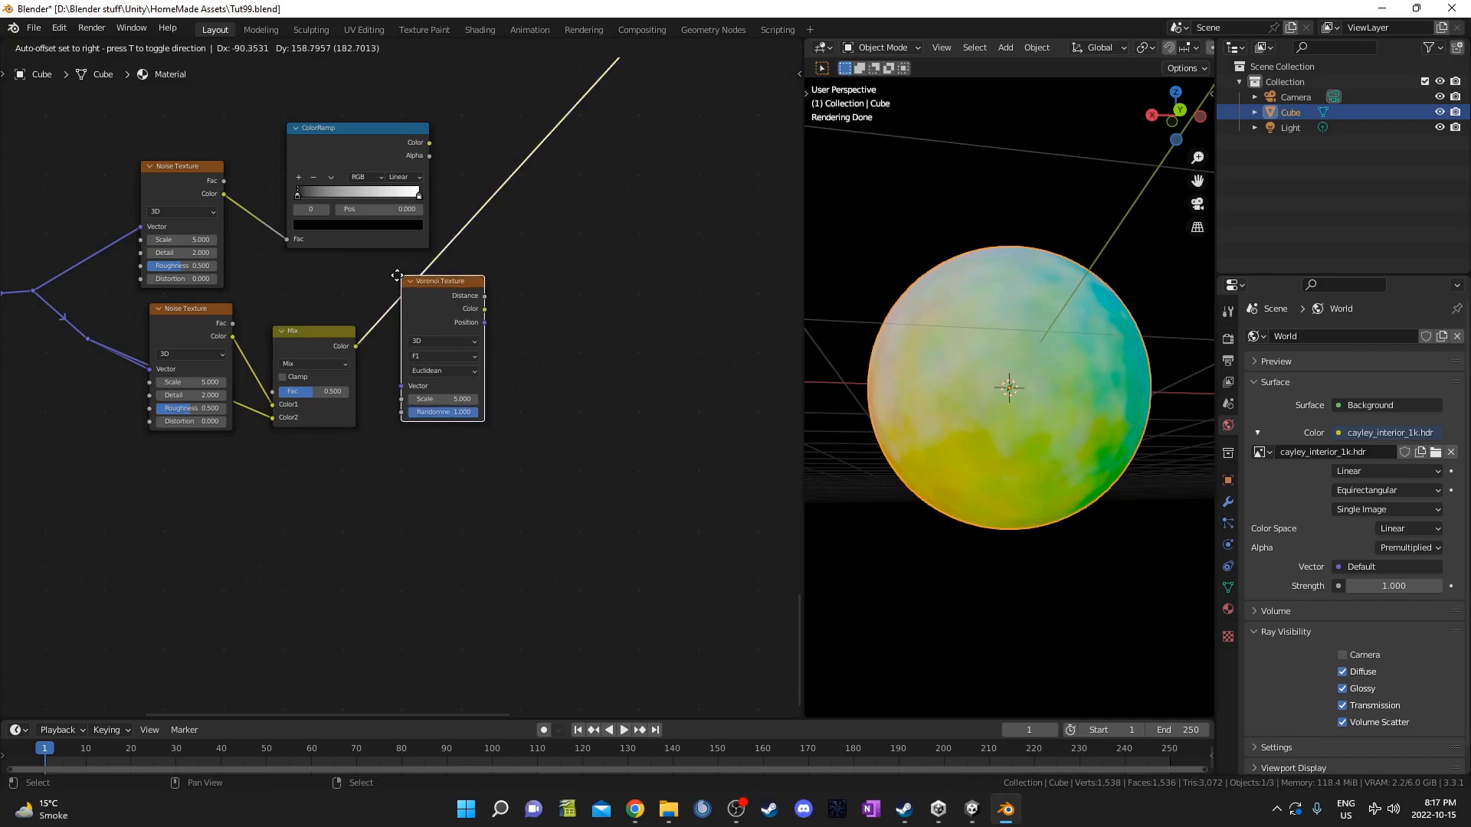
pyautogui.click(413, 278)
# Set the Voronoi Texture to Distance to Edge and preview it on the sphere.
pyautogui.click(466, 356)
pyautogui.click(479, 407)
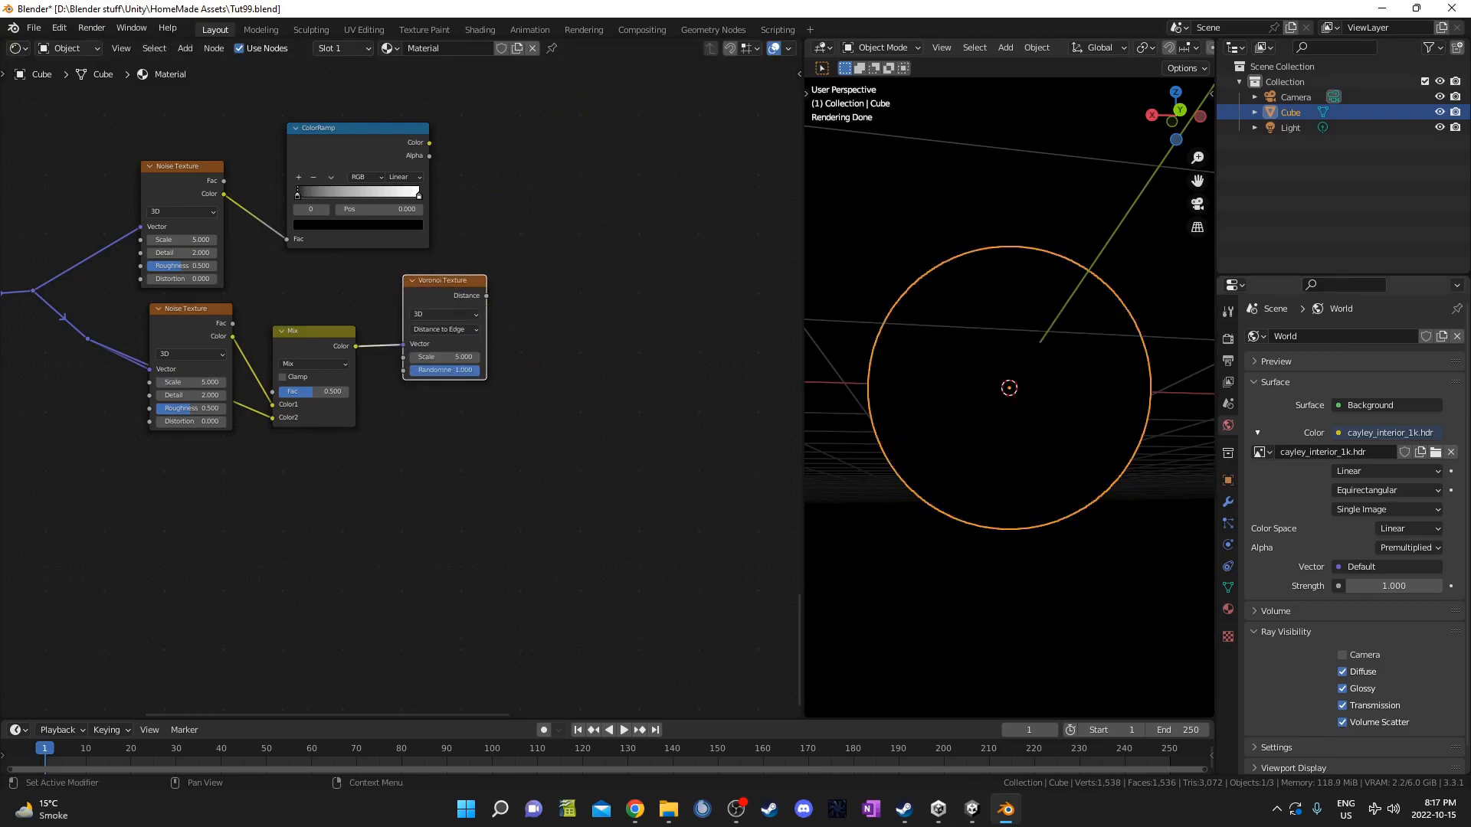
pyautogui.moveTo(644, 395); pyautogui.dragTo(585, 452, button='middle')
pyautogui.keyDown('ctrl'); pyautogui.keyDown('shift'); pyautogui.click(394, 342); pyautogui.keyUp('shift'); pyautogui.keyUp('ctrl')
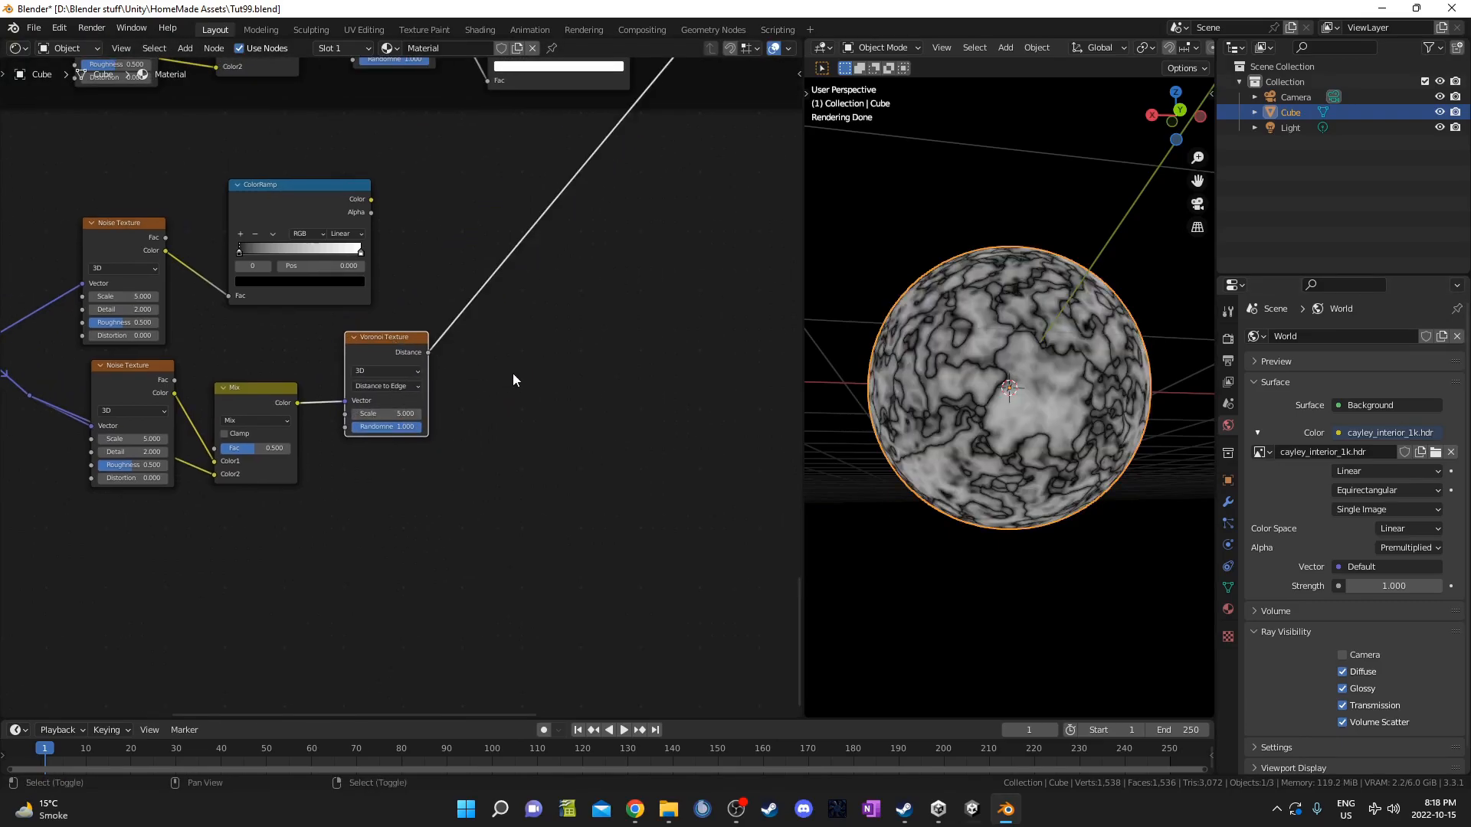
# Duplicate the ColorRamp and insert the copy on the Voronoi Texture's distance output.
pyautogui.click(333, 207)
pyautogui.hotkey('shift', 'd')
pyautogui.click(541, 258)
pyautogui.moveTo(541, 259); pyautogui.dragTo(565, 332)
# Add a MixRGB node after the Voronoi ColorRamp.
pyautogui.moveTo(543, 402); pyautogui.dragTo(382, 475, button='middle')
pyautogui.hotkey('shift', 'a')
pyautogui.click(593, 433)
pyautogui.write('mix')
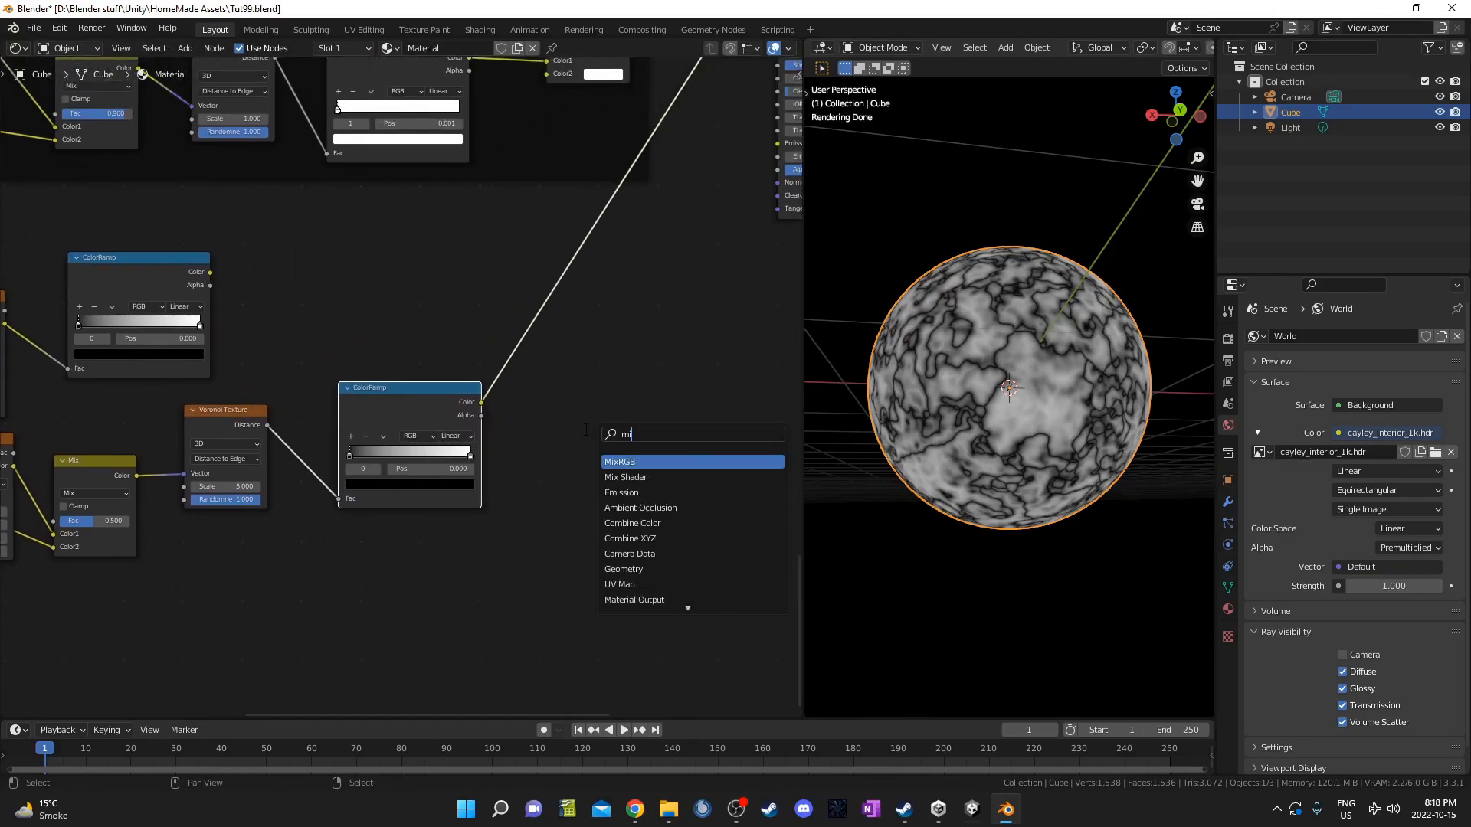
pyautogui.press('Return')
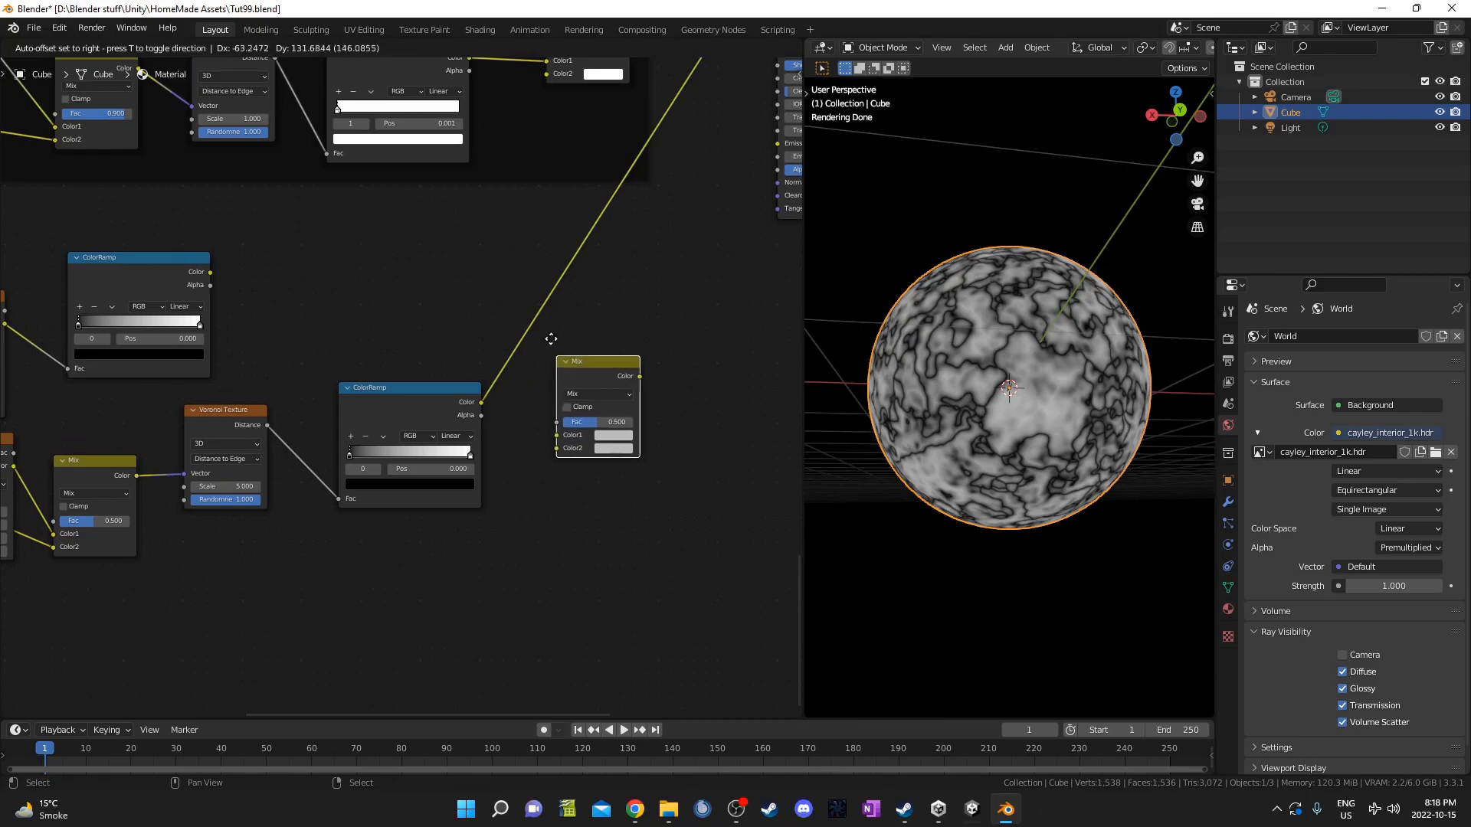
pyautogui.click(519, 281)
pyautogui.moveTo(500, 405); pyautogui.dragTo(513, 457, button='middle')
pyautogui.scroll(1, 491, 460)
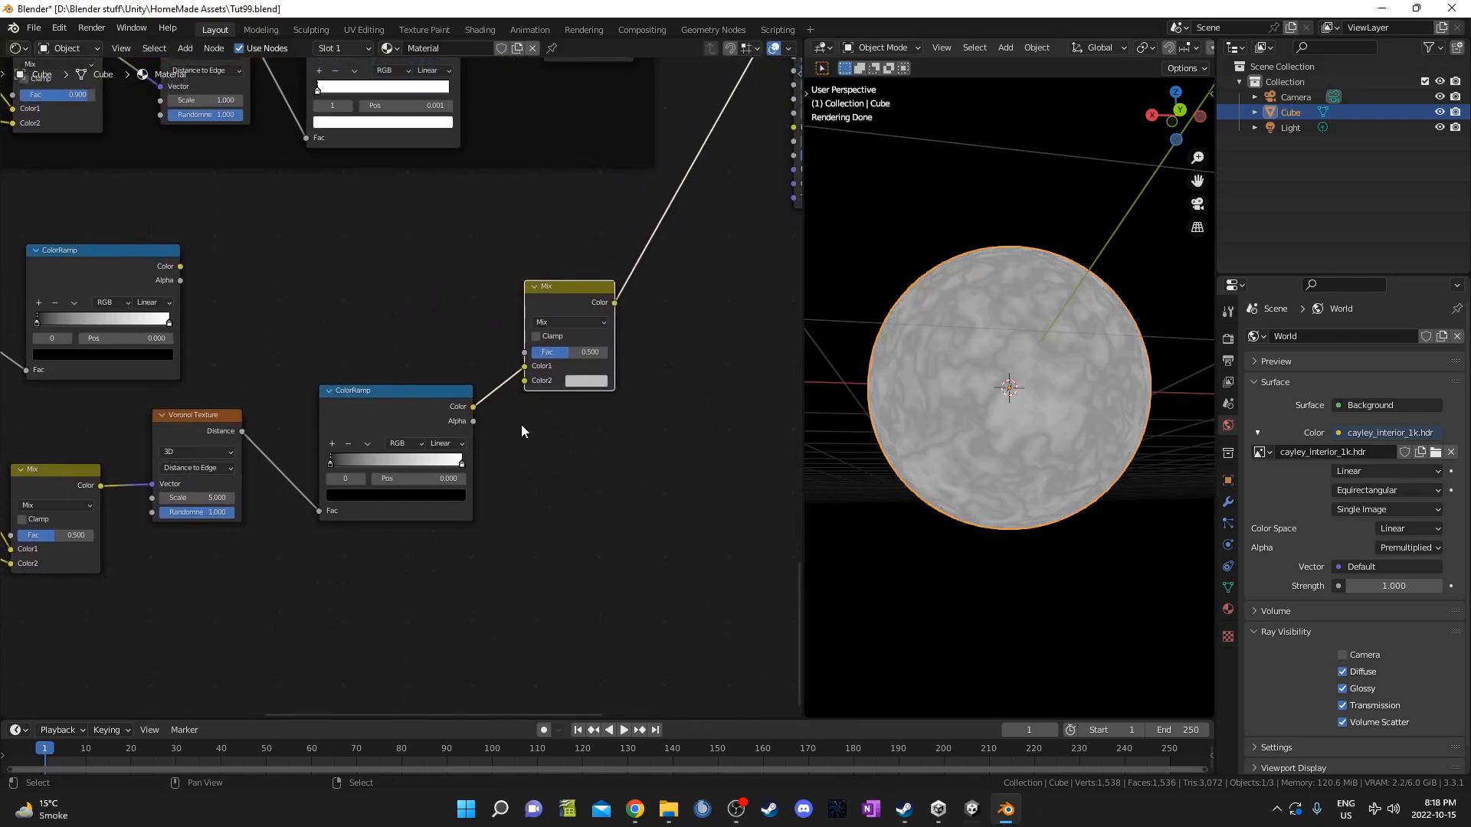
# Move the Voronoi ColorRamp's link to the new Mix node's factor and connect the upper ColorRamp to Color1.
pyautogui.moveTo(524, 366); pyautogui.dragTo(527, 352)
pyautogui.moveTo(408, 399); pyautogui.dragTo(484, 403, button='middle')
pyautogui.moveTo(255, 271); pyautogui.dragTo(601, 370)
pyautogui.moveTo(632, 460); pyautogui.dragTo(516, 511, button='middle')
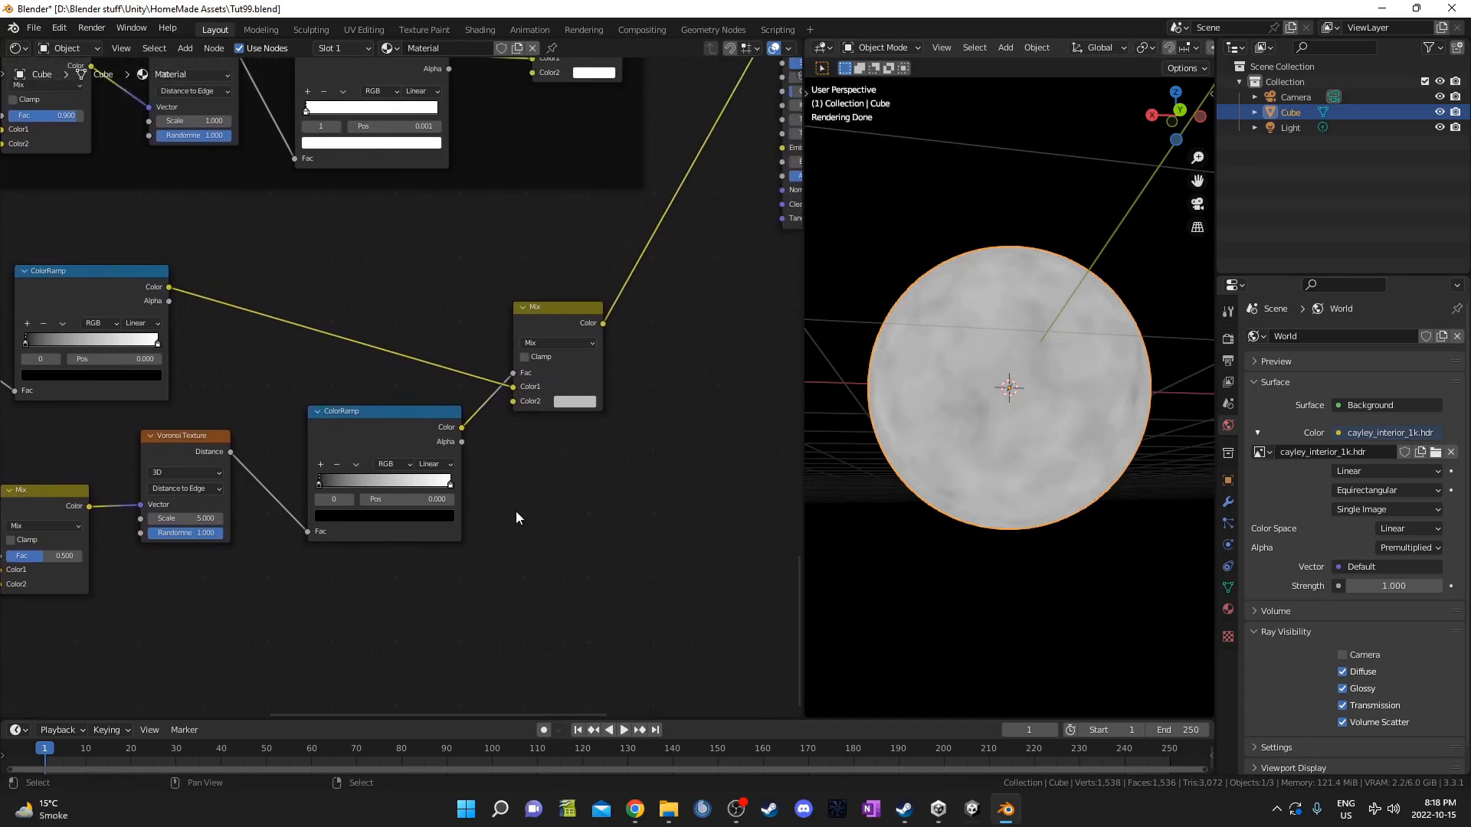
# Set the new Mix node's Color2 to pure white and save the file.
pyautogui.click(574, 402)
pyautogui.click(597, 280)
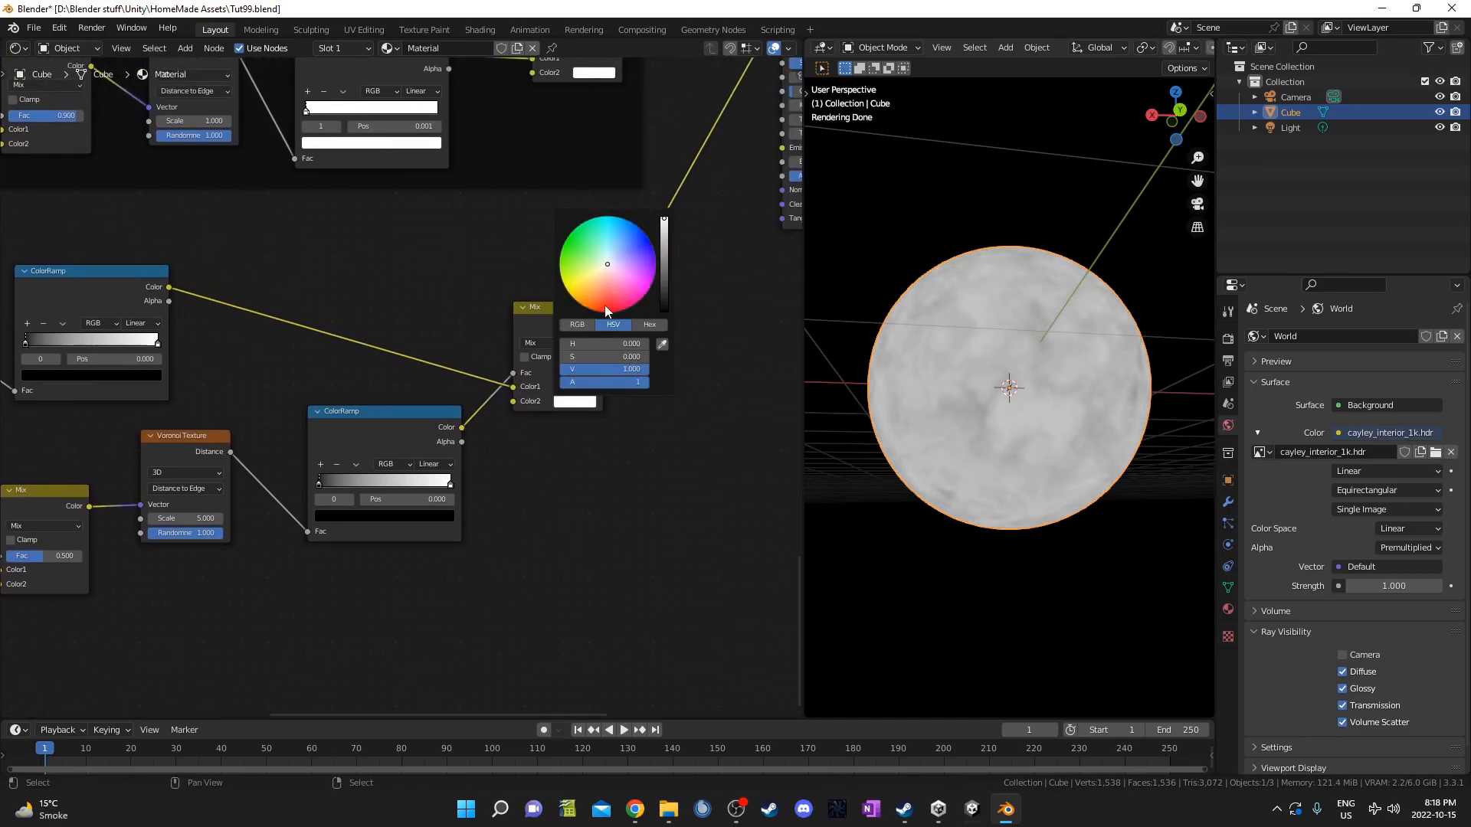
pyautogui.moveTo(913, 457); pyautogui.dragTo(963, 414, button='middle')
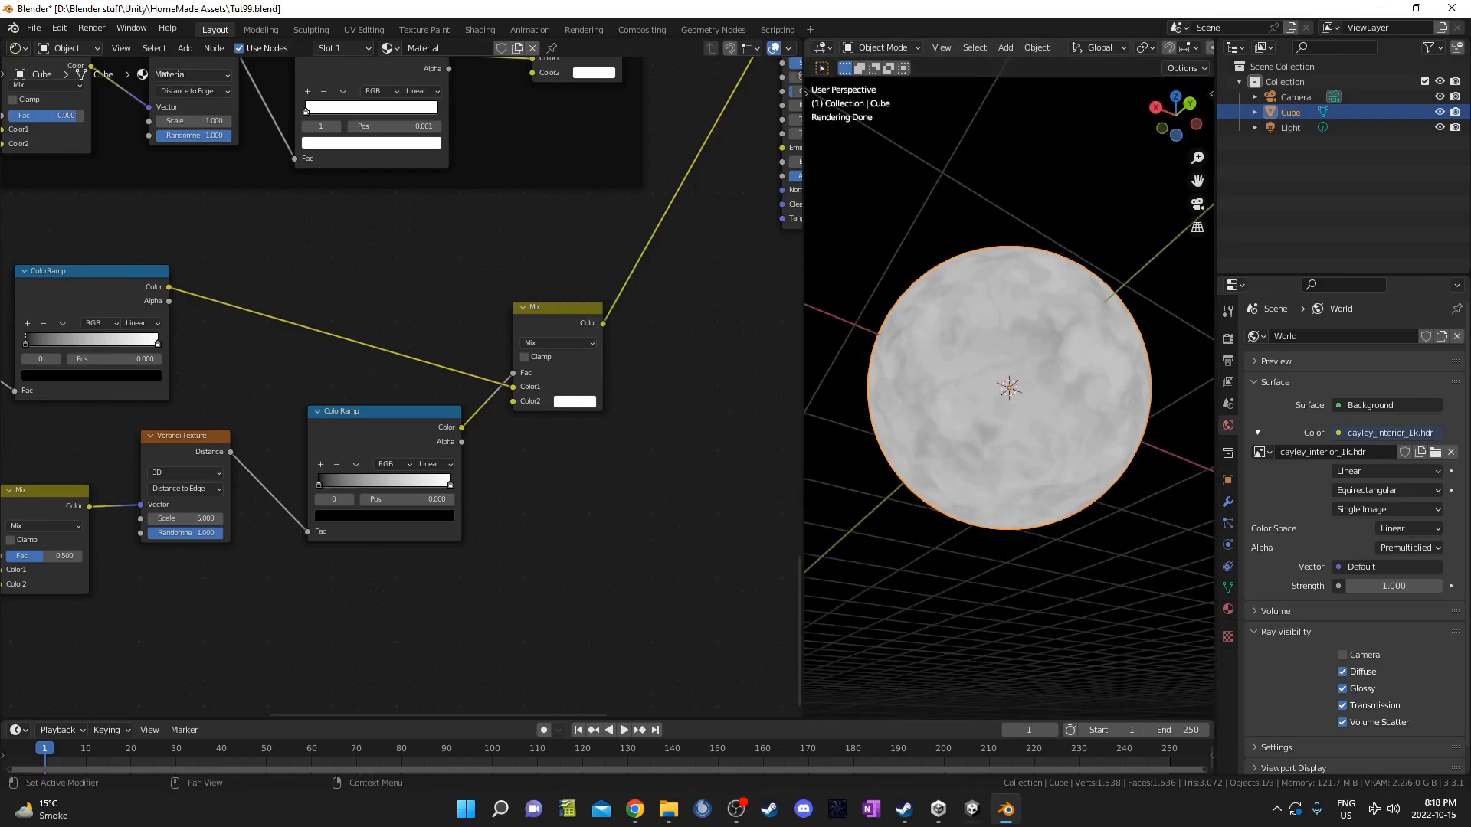
pyautogui.hotkey('ctrl', 's')
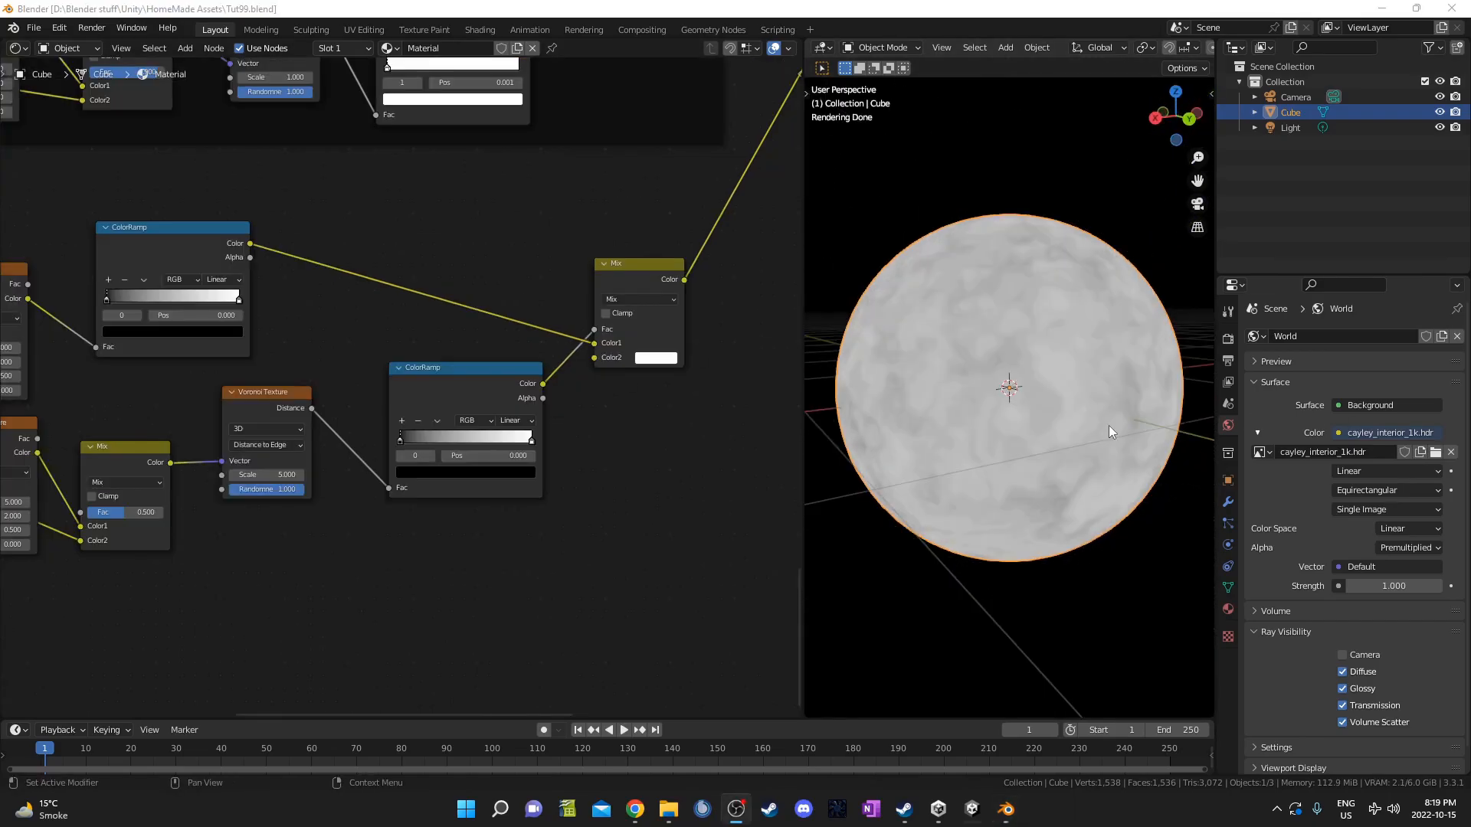
# Rewire the Mix node so the upper ColorRamp drives the factor and the Voronoi ColorRamp feeds Color1.
pyautogui.moveTo(685, 406); pyautogui.dragTo(674, 407, button='middle')
pyautogui.scroll(3, 665, 391)
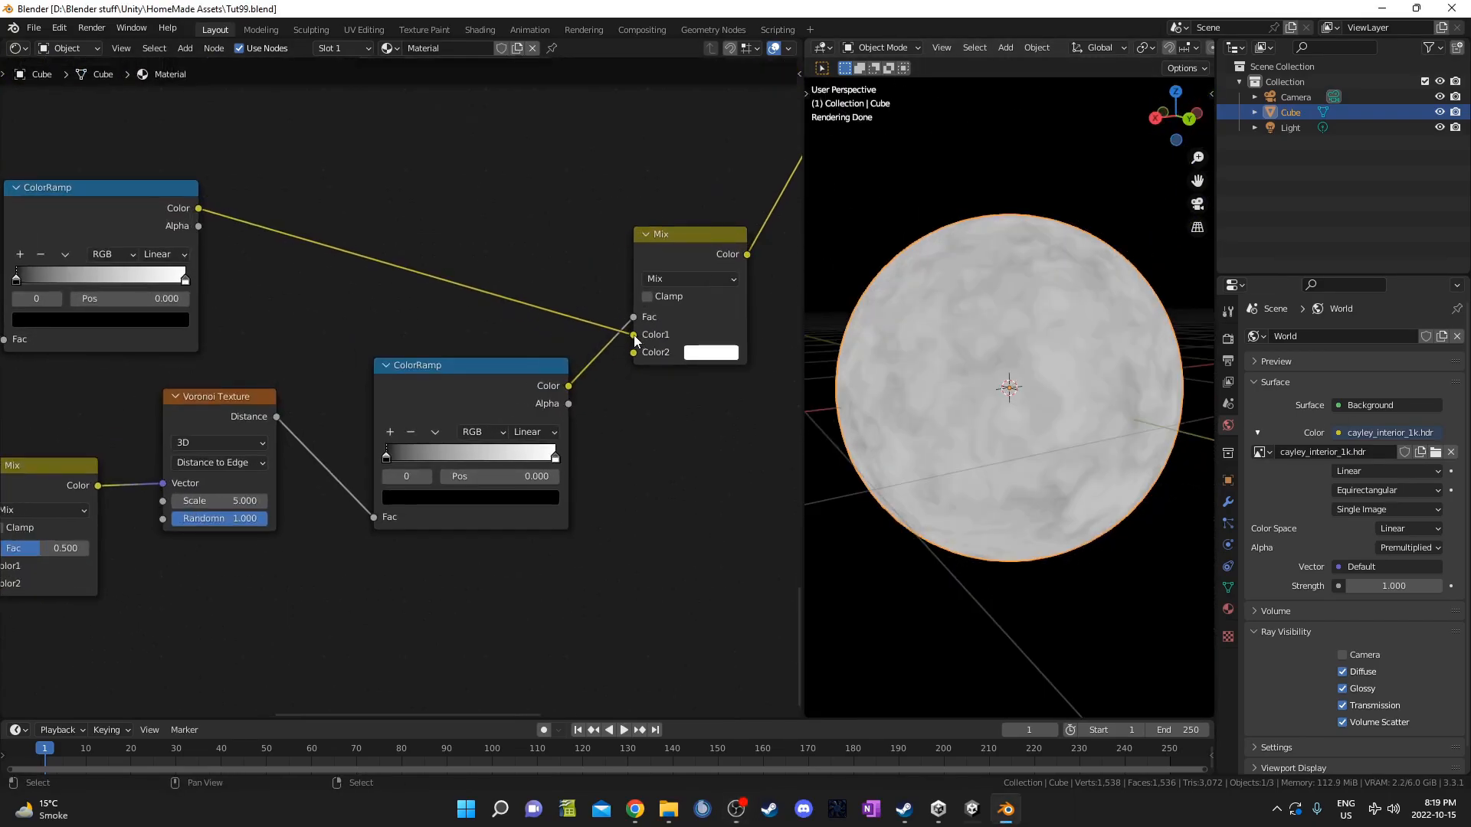
pyautogui.moveTo(634, 335); pyautogui.dragTo(632, 316)
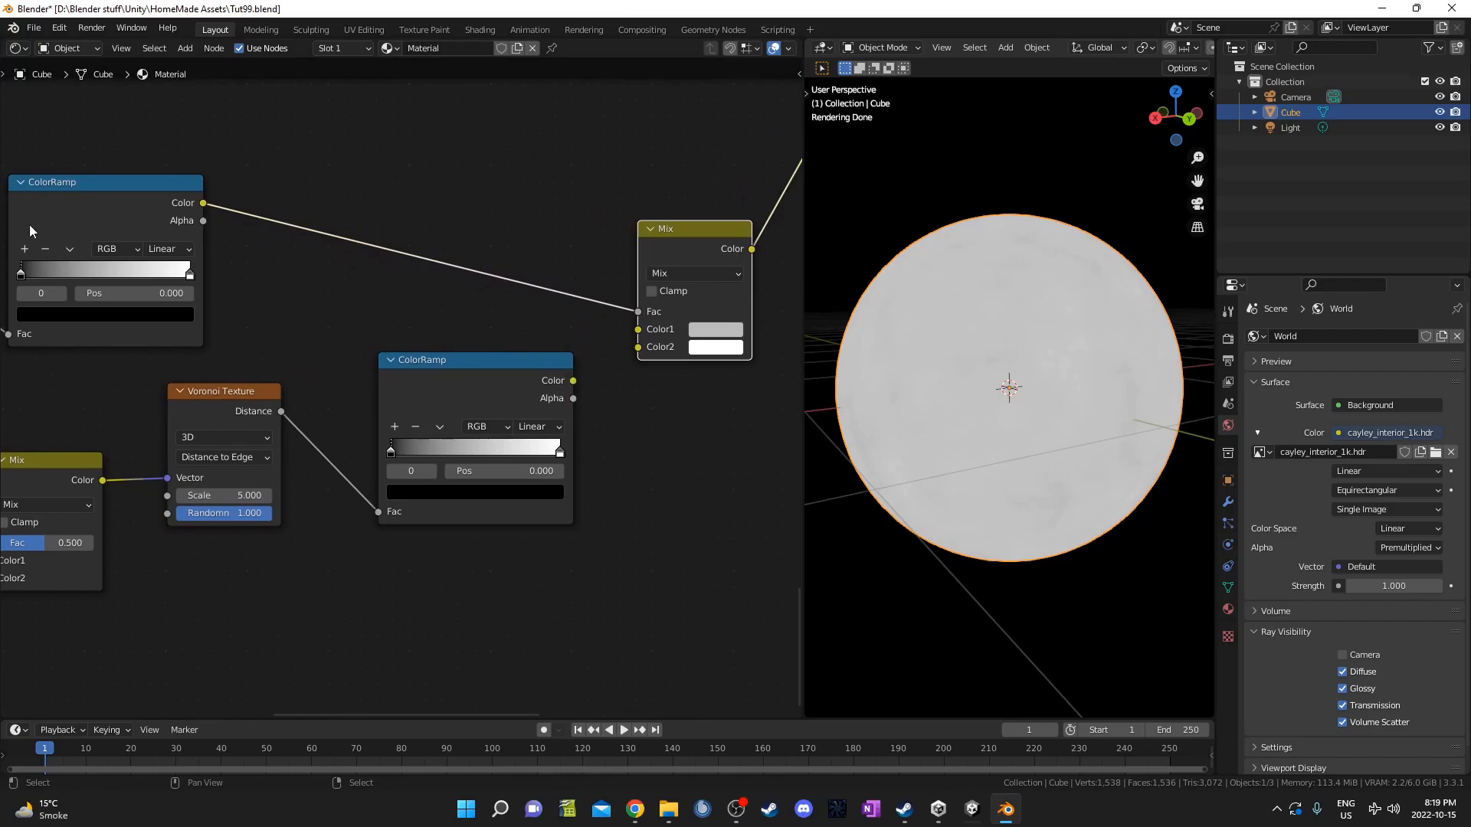
pyautogui.moveTo(30, 230); pyautogui.dragTo(36, 214)
pyautogui.moveTo(573, 380); pyautogui.dragTo(636, 330)
# Set the scale of the upper Noise Texture, which feeds the mask ColorRamp, to 2.
pyautogui.moveTo(257, 518); pyautogui.dragTo(435, 489, button='middle')
pyautogui.moveTo(307, 487); pyautogui.dragTo(467, 471, button='middle')
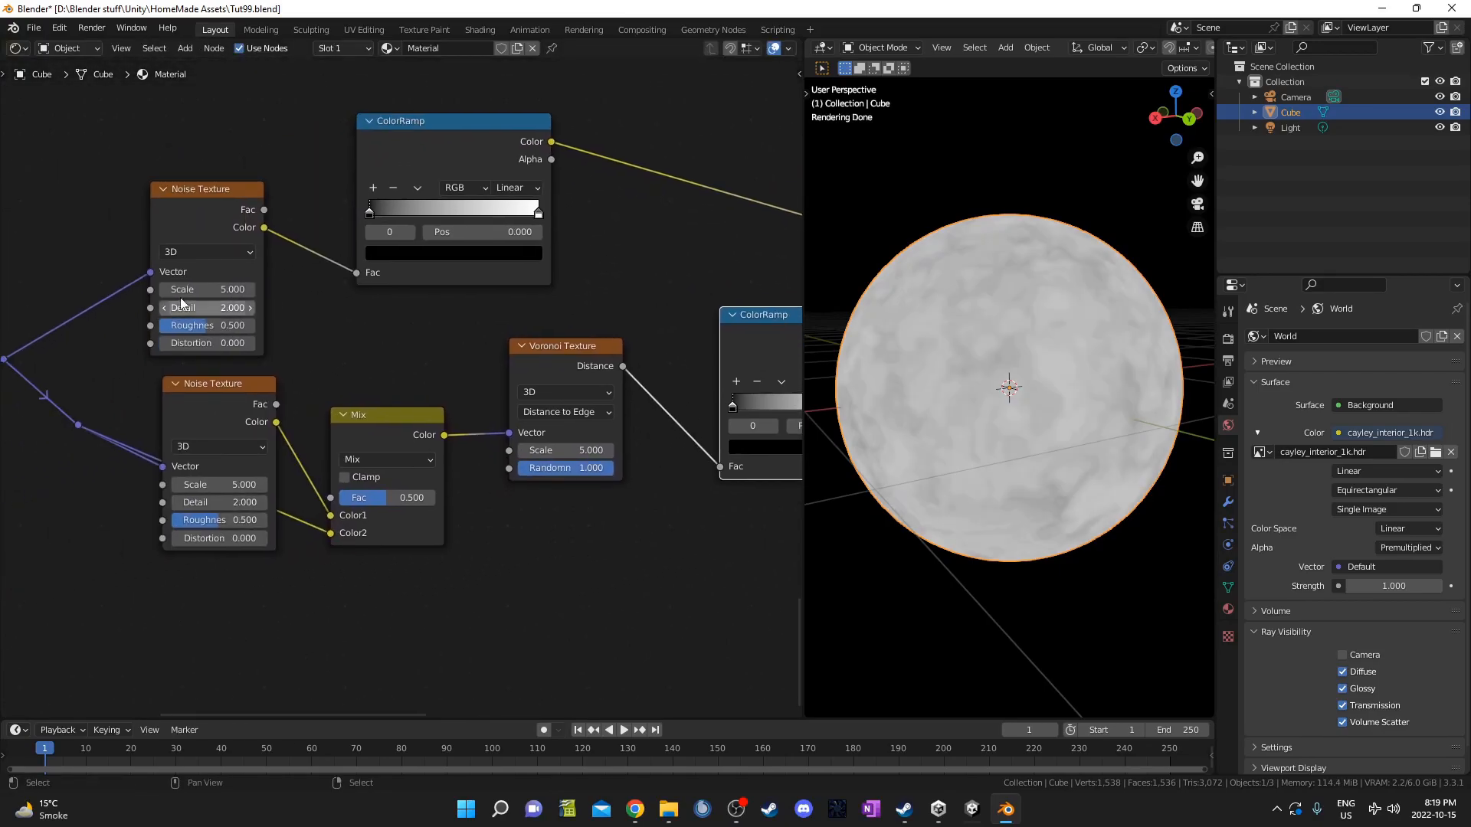
pyautogui.click(197, 289)
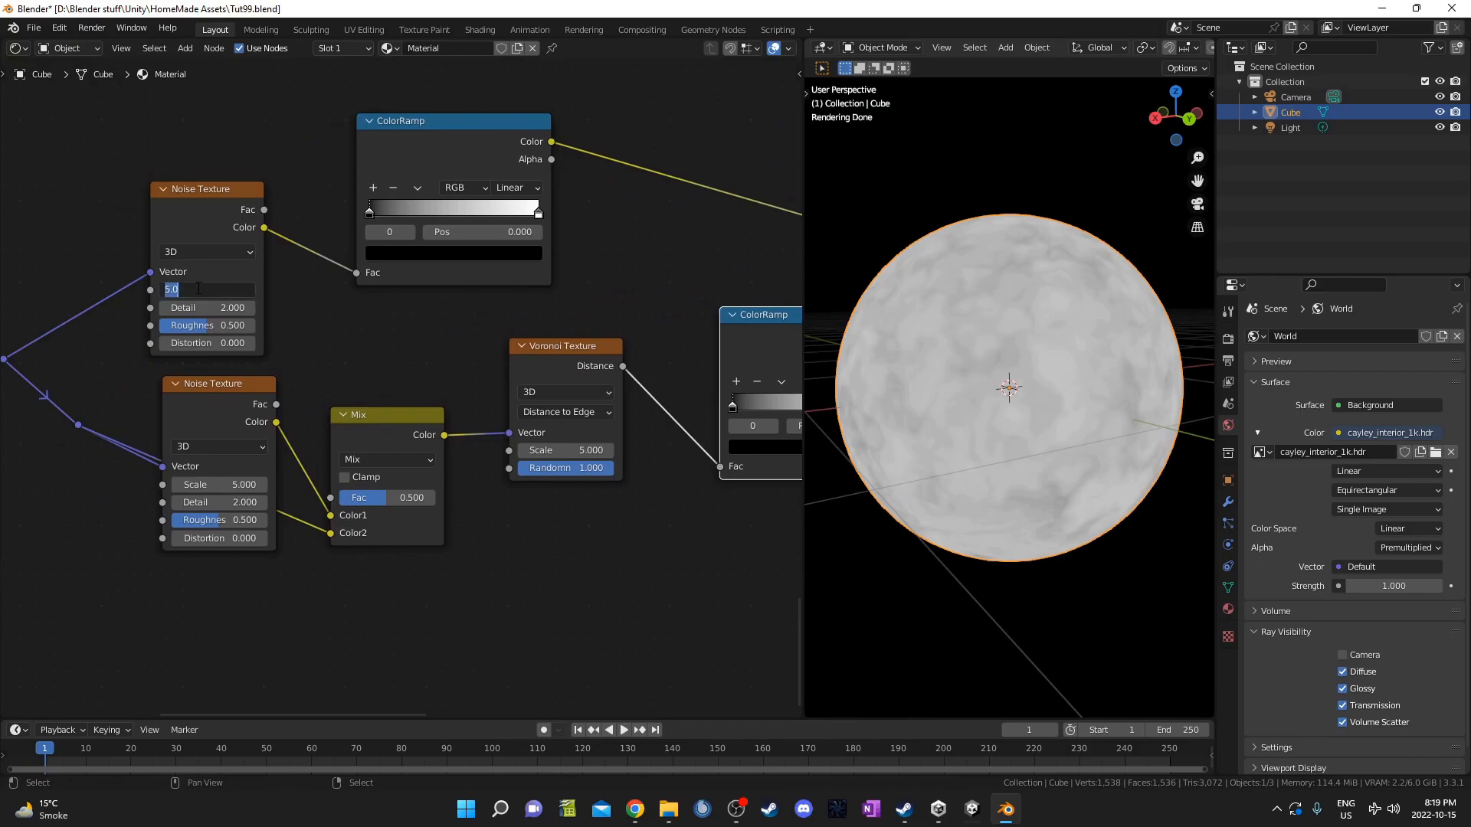
pyautogui.write('2')
pyautogui.press('Return')
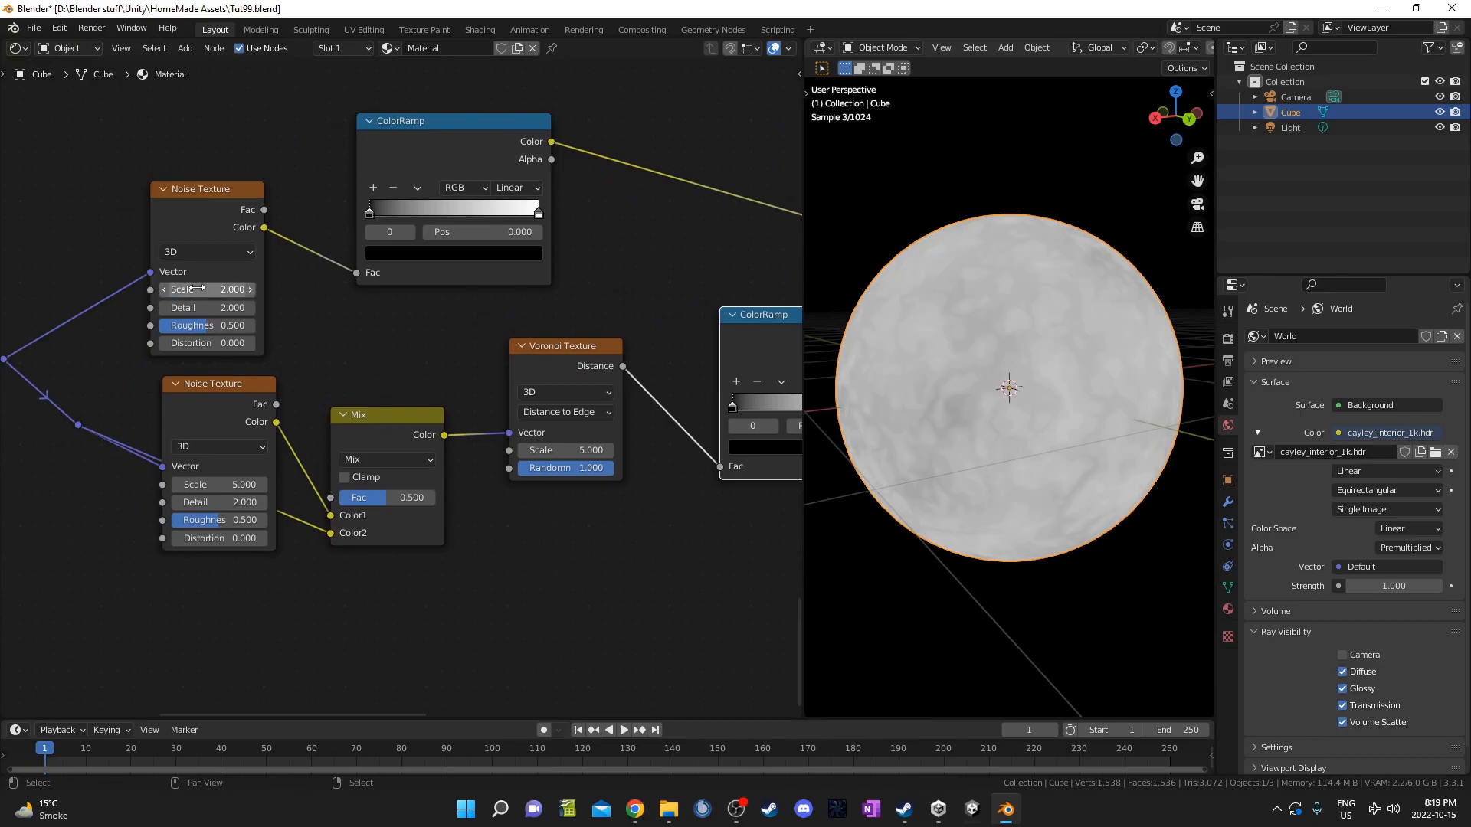
# Set the mask ColorRamp's black stop to position 0.25 and its white stop to 0.42.
pyautogui.moveTo(324, 290); pyautogui.dragTo(258, 319, button='middle')
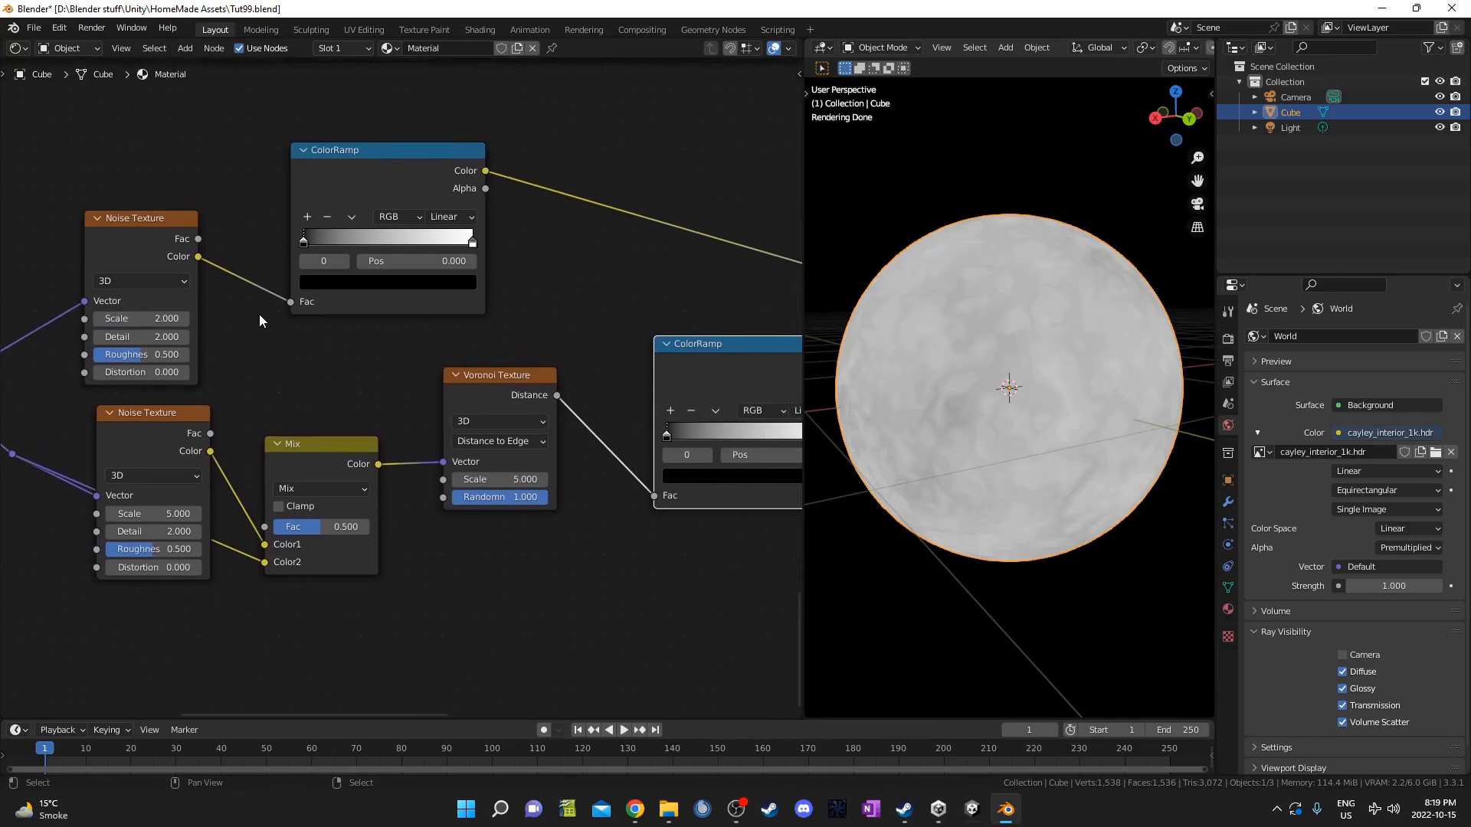
pyautogui.click(419, 260)
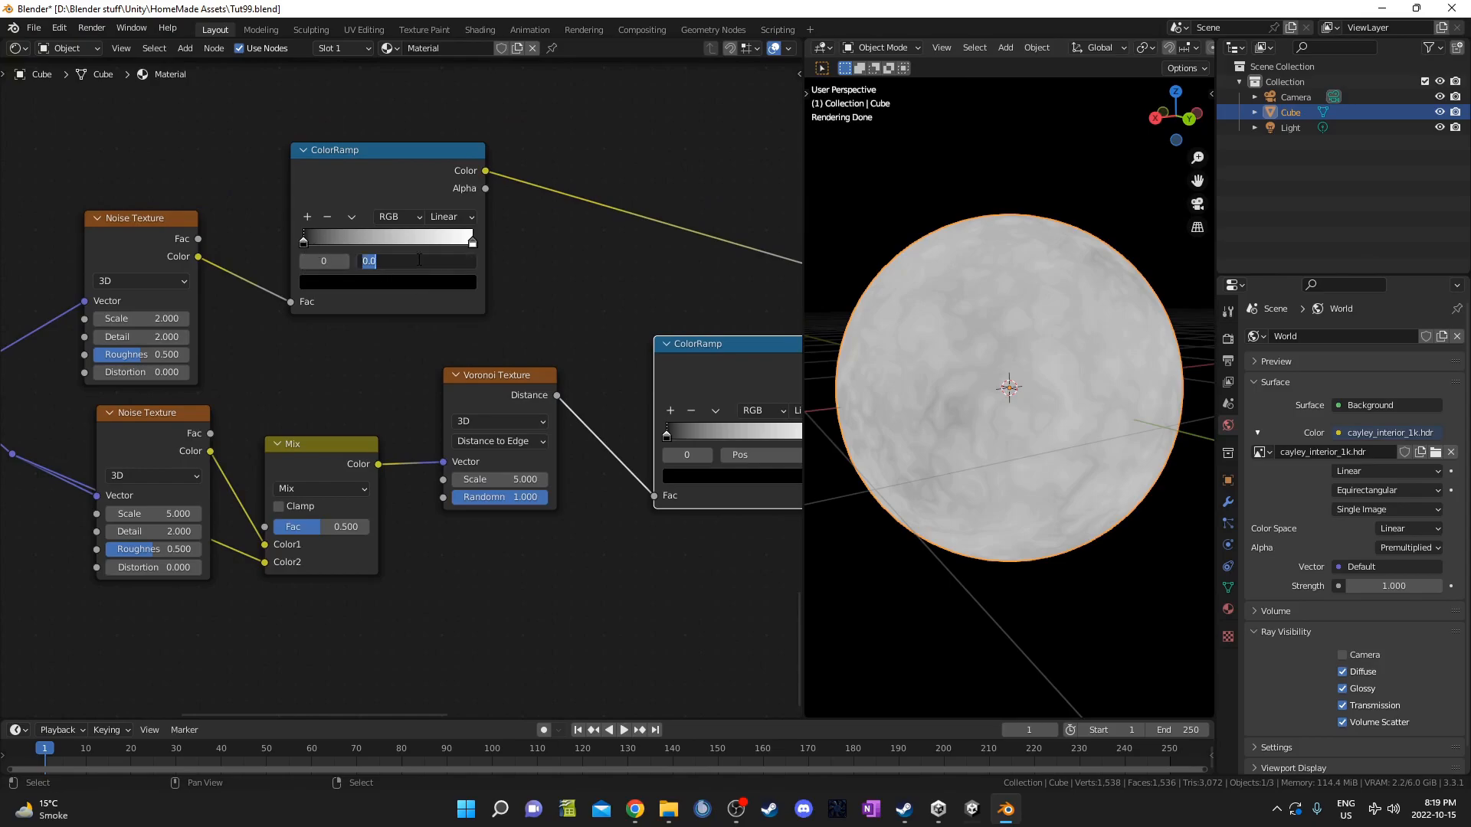
pyautogui.write('.25')
pyautogui.press('Return')
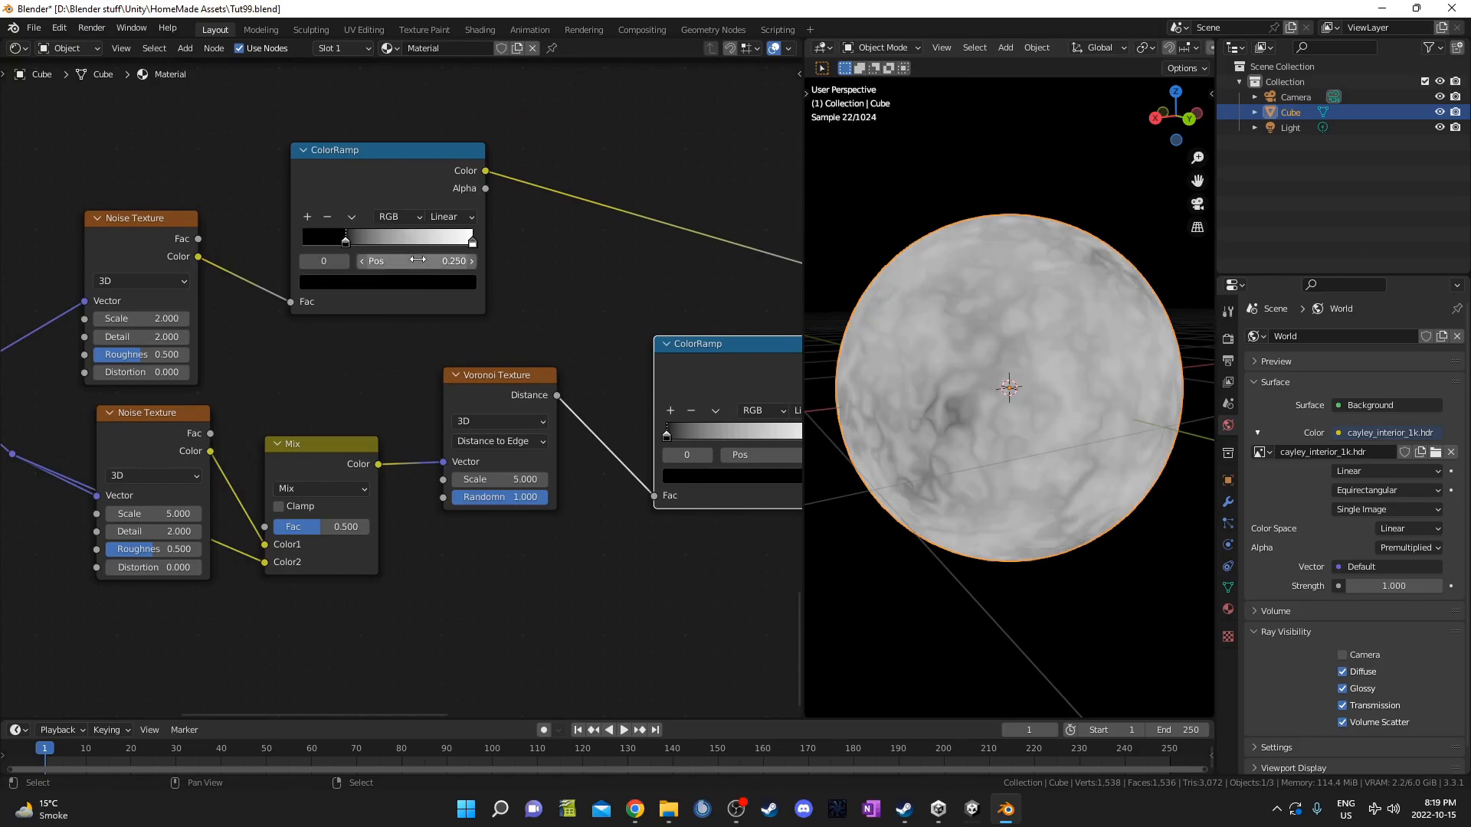
pyautogui.click(473, 244)
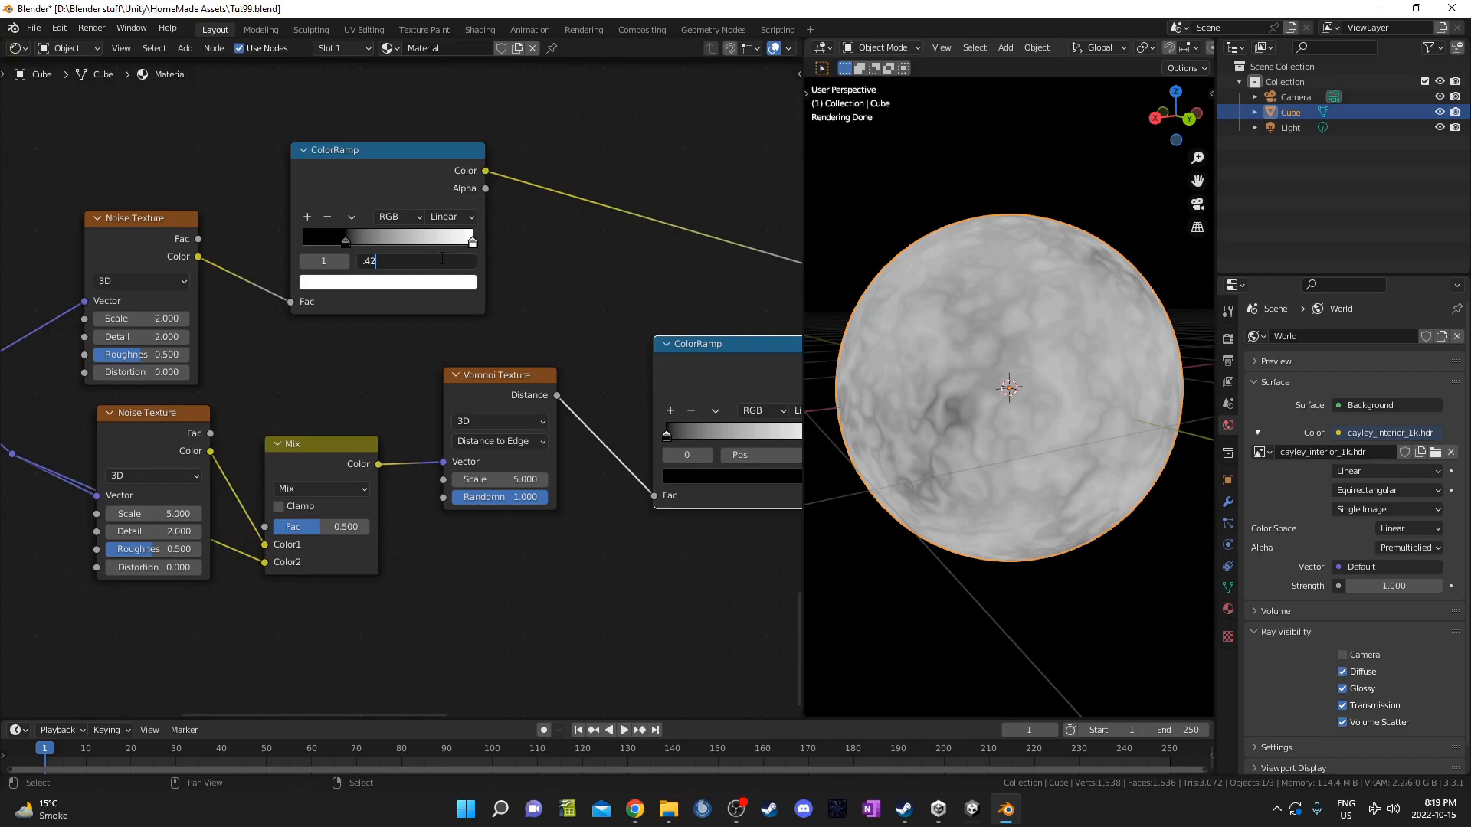
pyautogui.press('Return')
# Move the vector reroute in front of the lower Noise Texture further down.
pyautogui.scroll(-4, 297, 320)
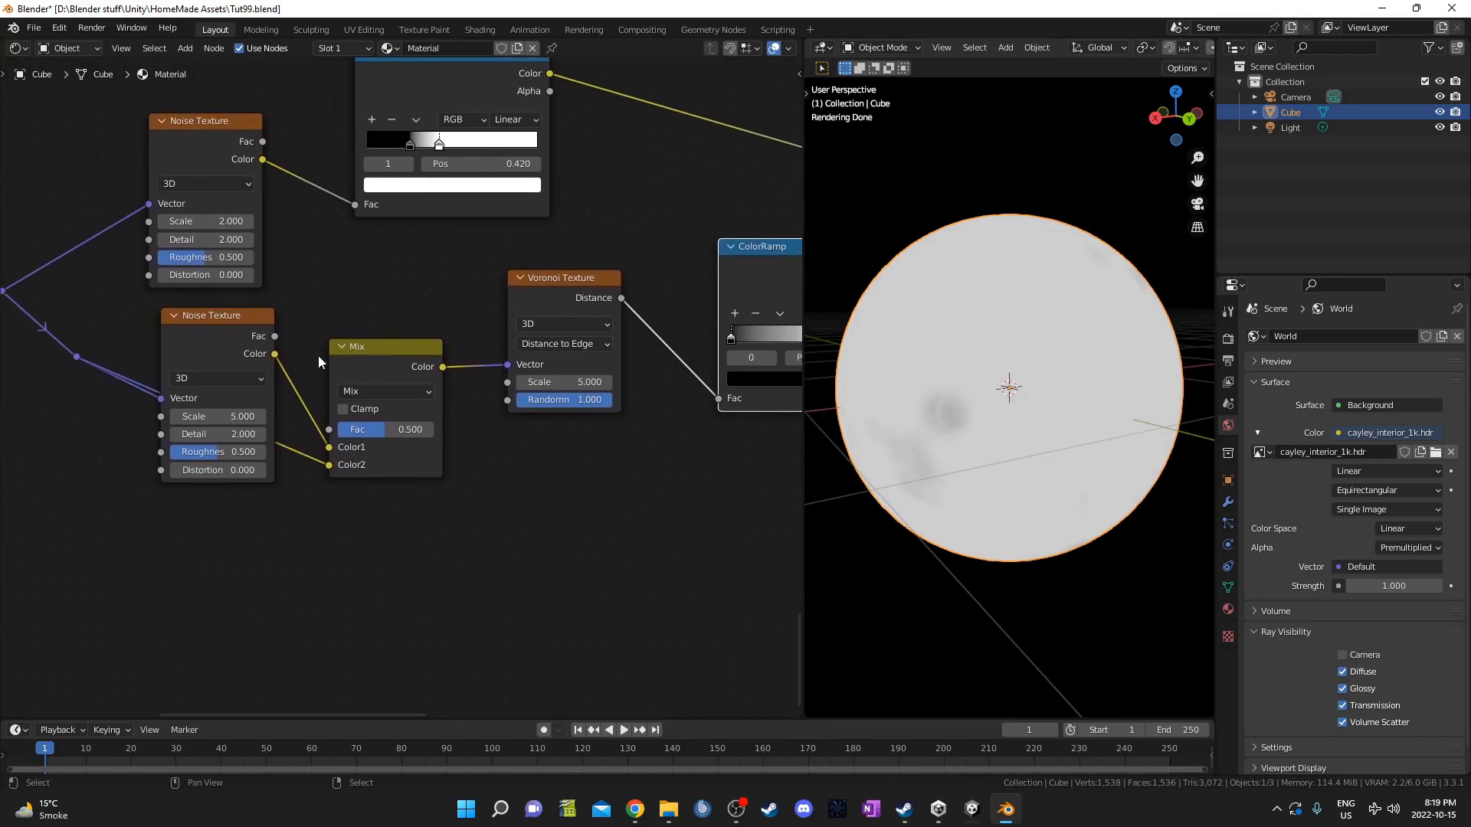
pyautogui.moveTo(60, 329); pyautogui.dragTo(94, 391)
pyautogui.press('g')
pyautogui.click(83, 502)
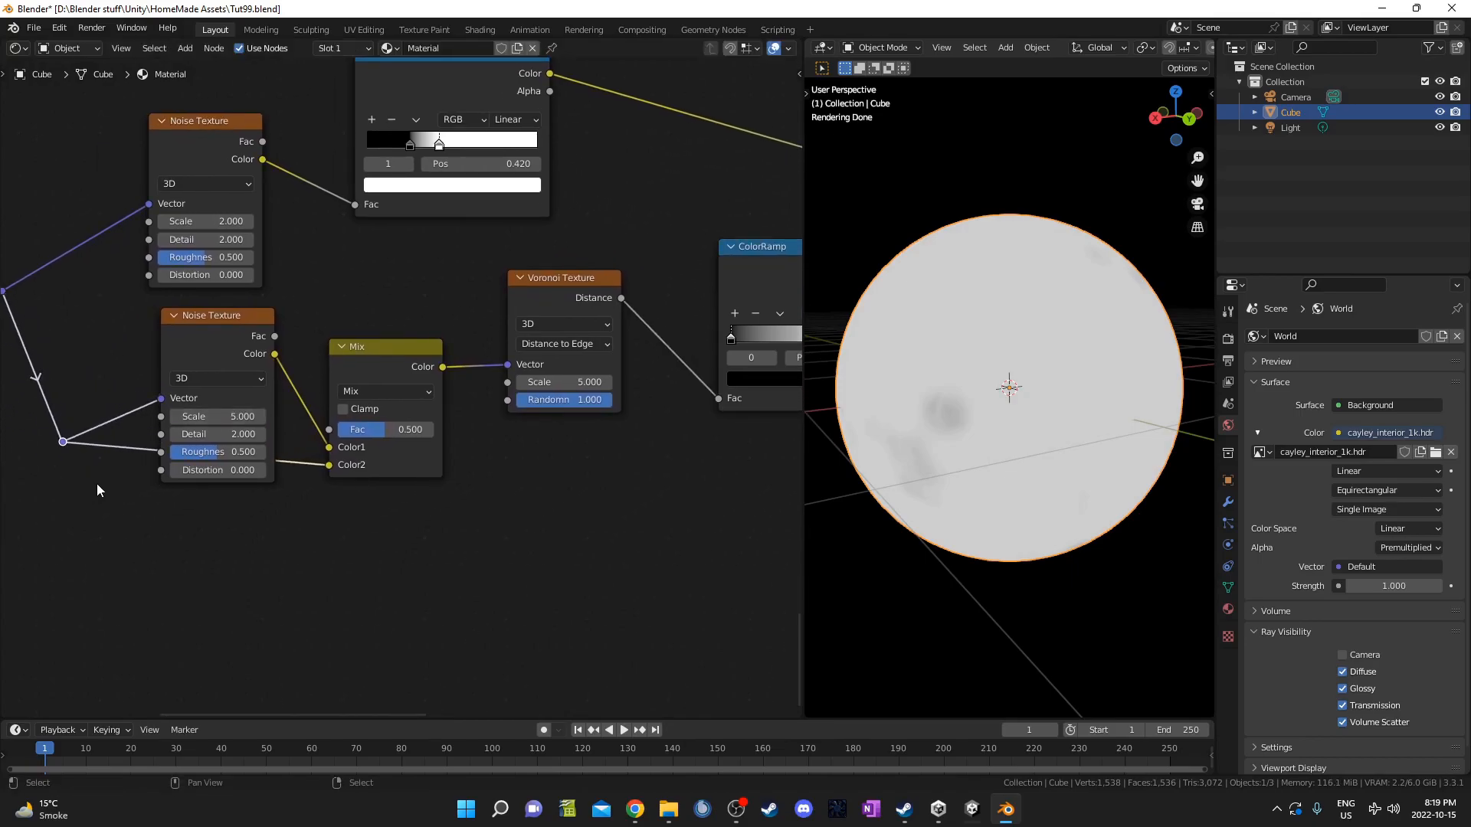
# Set the lower Noise Texture's scale to 12 and its detail to 4.
pyautogui.doubleClick(204, 415)
pyautogui.write('12')
pyautogui.press('Tab')
pyautogui.write('4')
pyautogui.press('Return')
# Set the factor of the Mix node before the Voronoi Texture to 0.9 and the Voronoi scale to 4.
pyautogui.moveTo(364, 448); pyautogui.dragTo(282, 443, button='middle')
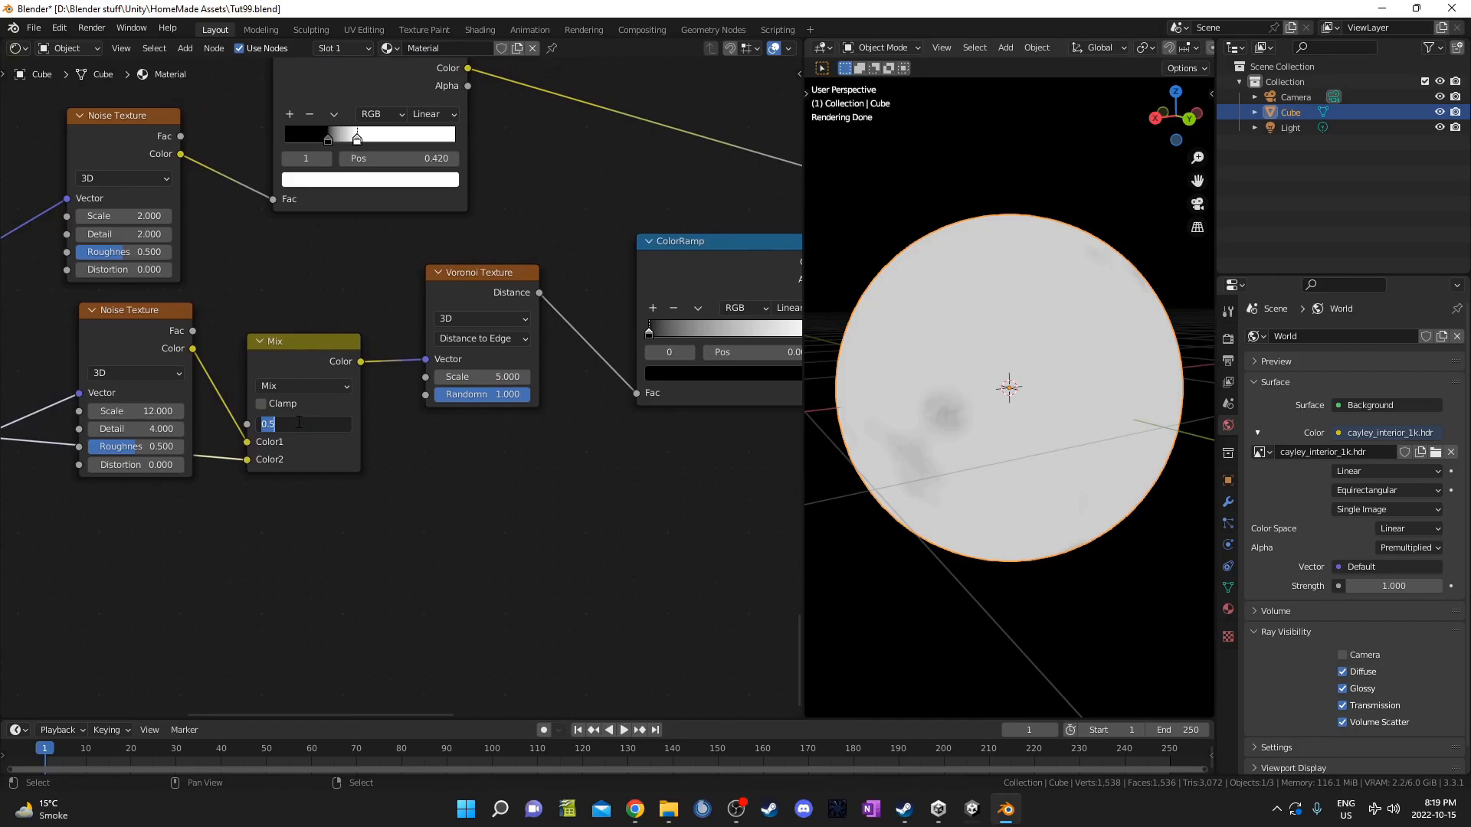
pyautogui.moveTo(469, 375); pyautogui.dragTo(357, 347, button='middle')
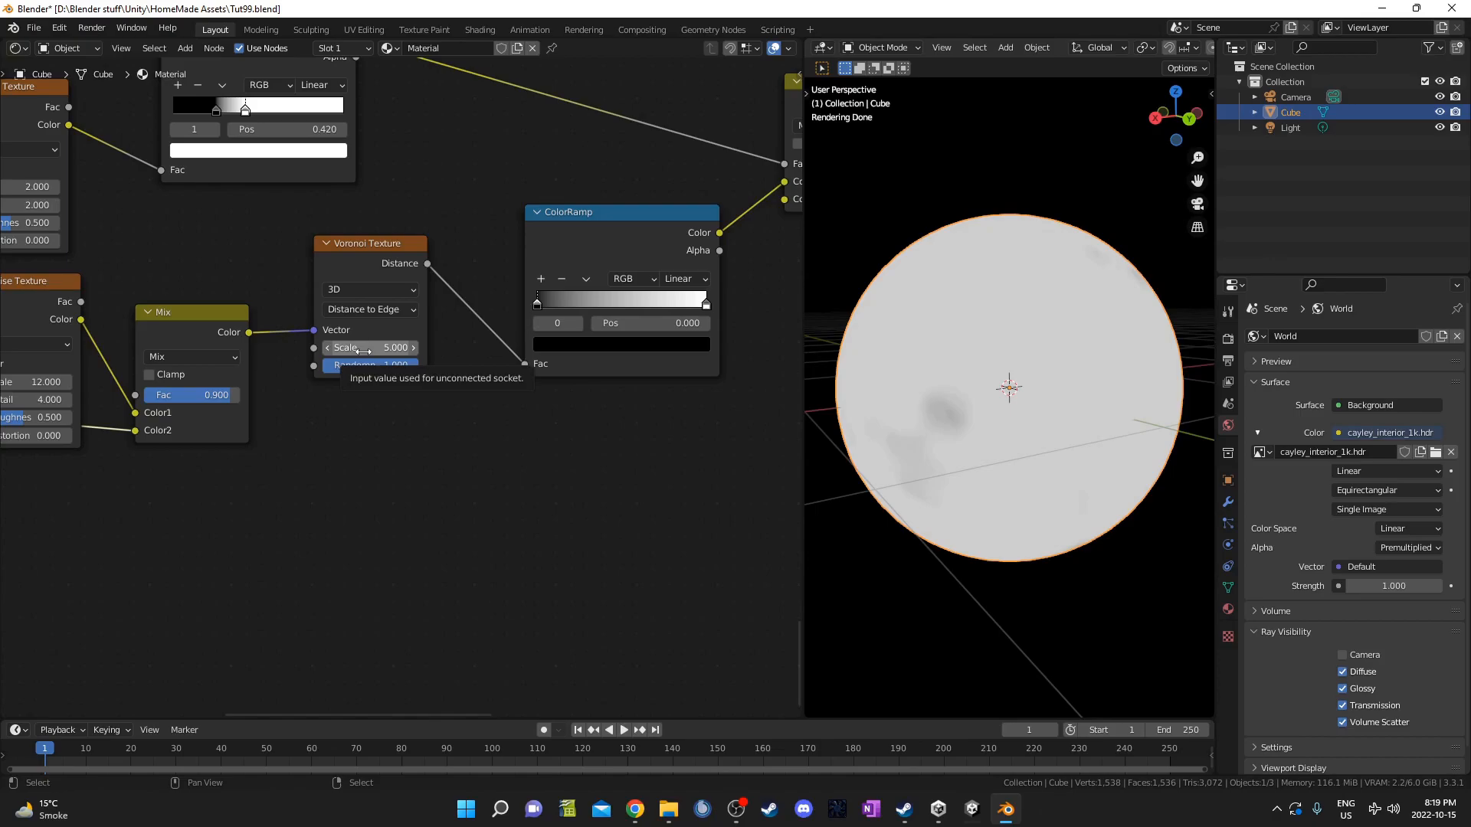
pyautogui.click(363, 349)
pyautogui.press('Return')
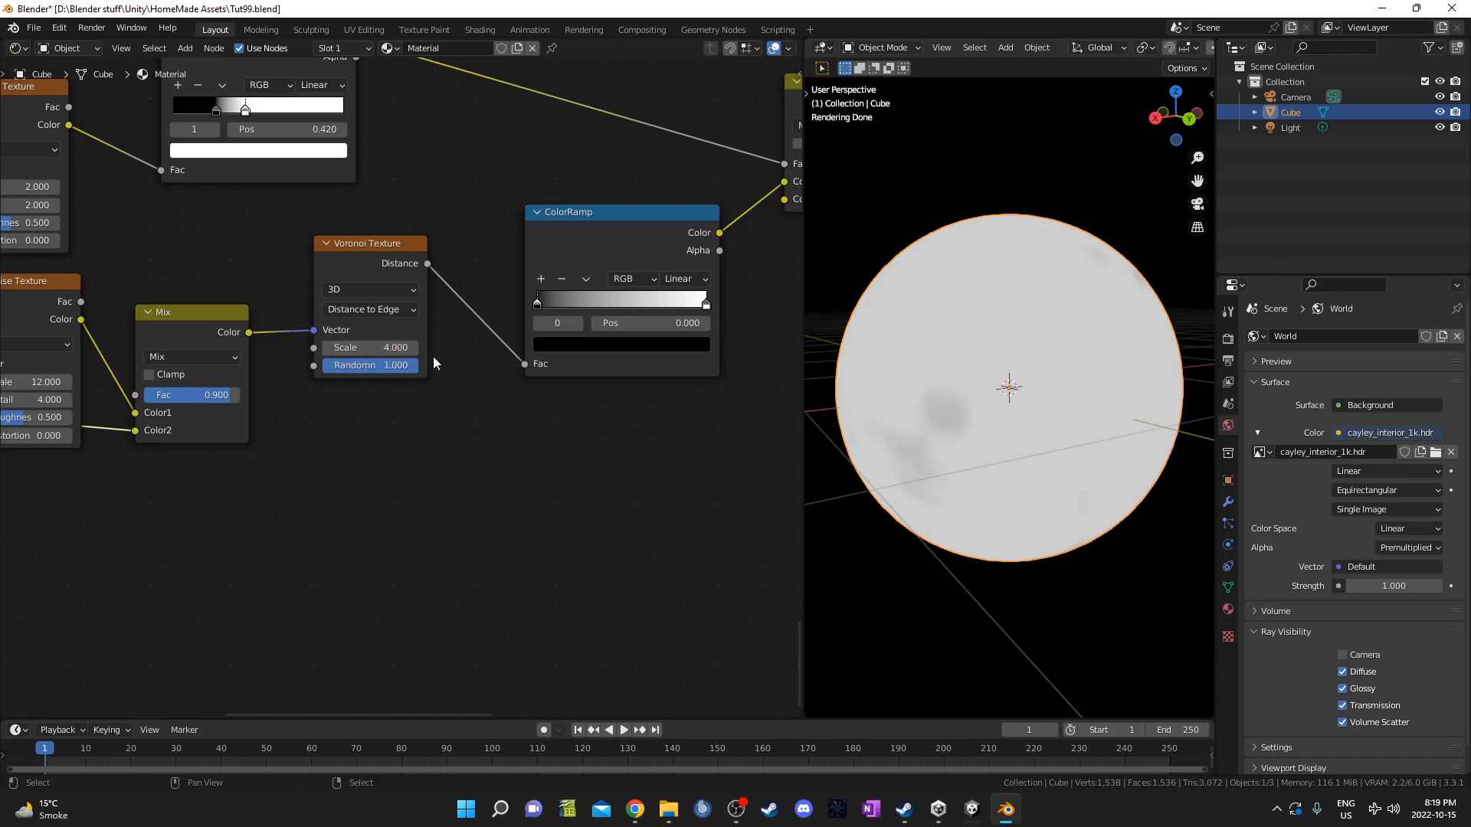
# Set the white stop of the ColorRamp after the smaller cracks' Voronoi Texture to position 0.01.
pyautogui.moveTo(524, 360); pyautogui.dragTo(342, 404, button='middle')
pyautogui.moveTo(524, 349); pyautogui.dragTo(375, 348)
pyautogui.click(463, 368)
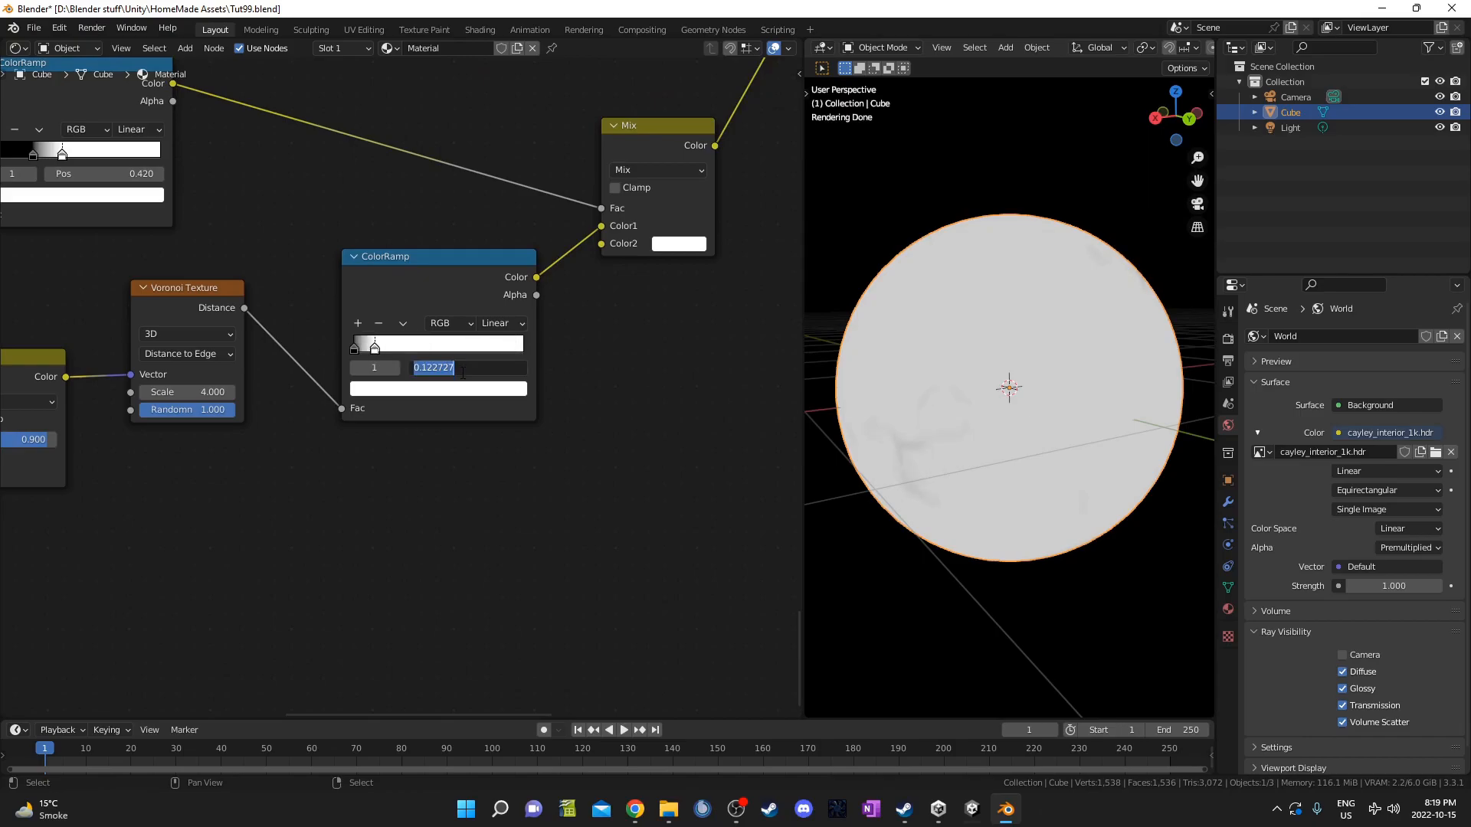
pyautogui.press('Return')
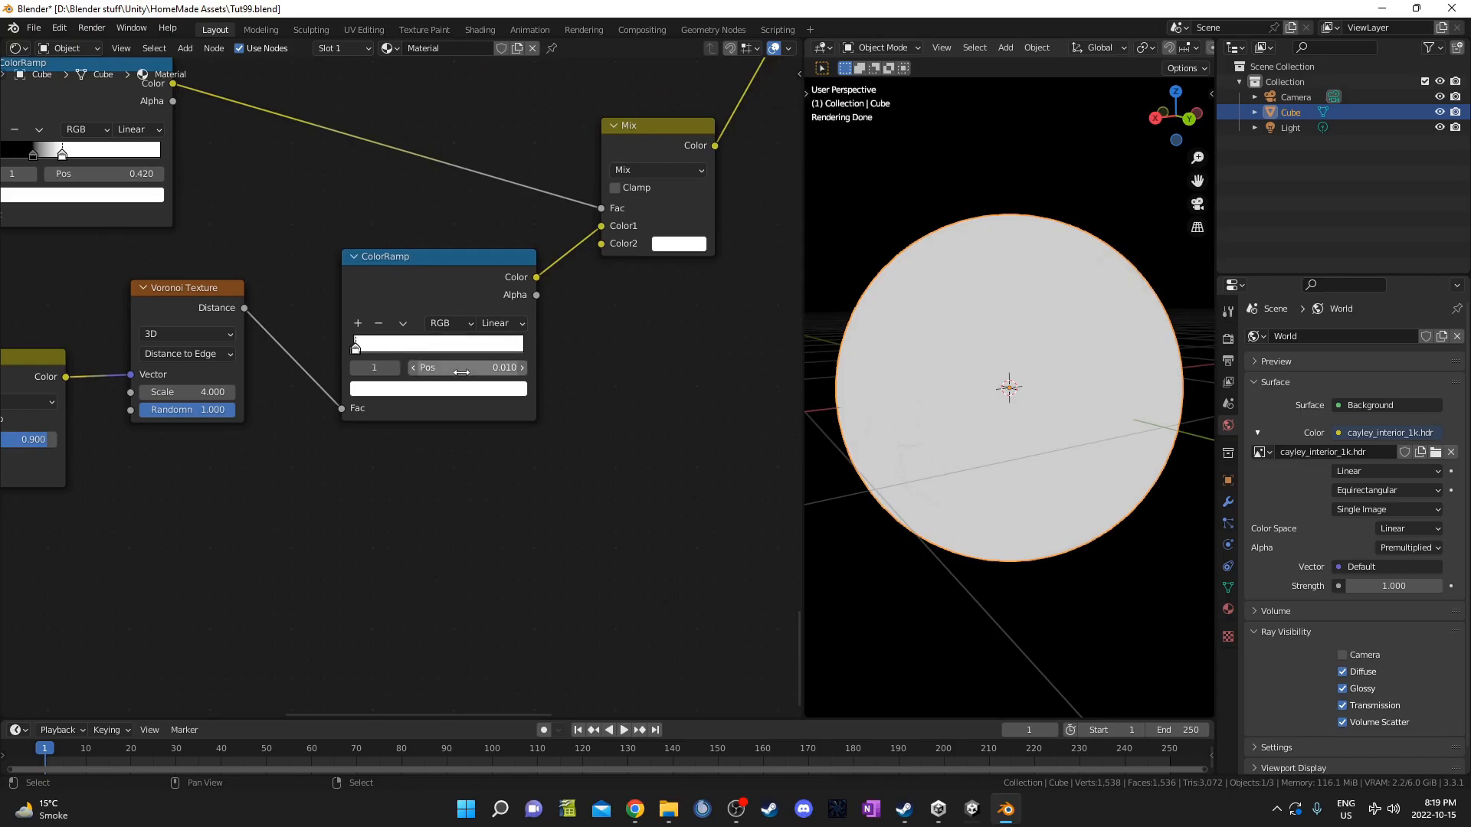
# Set the black stop of the smaller cracks' mask ColorRamp to position 0.35.
pyautogui.moveTo(1064, 397)
pyautogui.mouseDown(button='middle')
pyautogui.moveTo(1075, 347)
pyautogui.moveTo(866, 378)
pyautogui.mouseUp(button='middle')
pyautogui.scroll(1, 1057, 356)
pyautogui.moveTo(379, 389); pyautogui.dragTo(437, 451, button='middle')
pyautogui.moveTo(254, 365); pyautogui.dragTo(331, 392, button='middle')
pyautogui.moveTo(151, 334); pyautogui.dragTo(205, 384, button='middle')
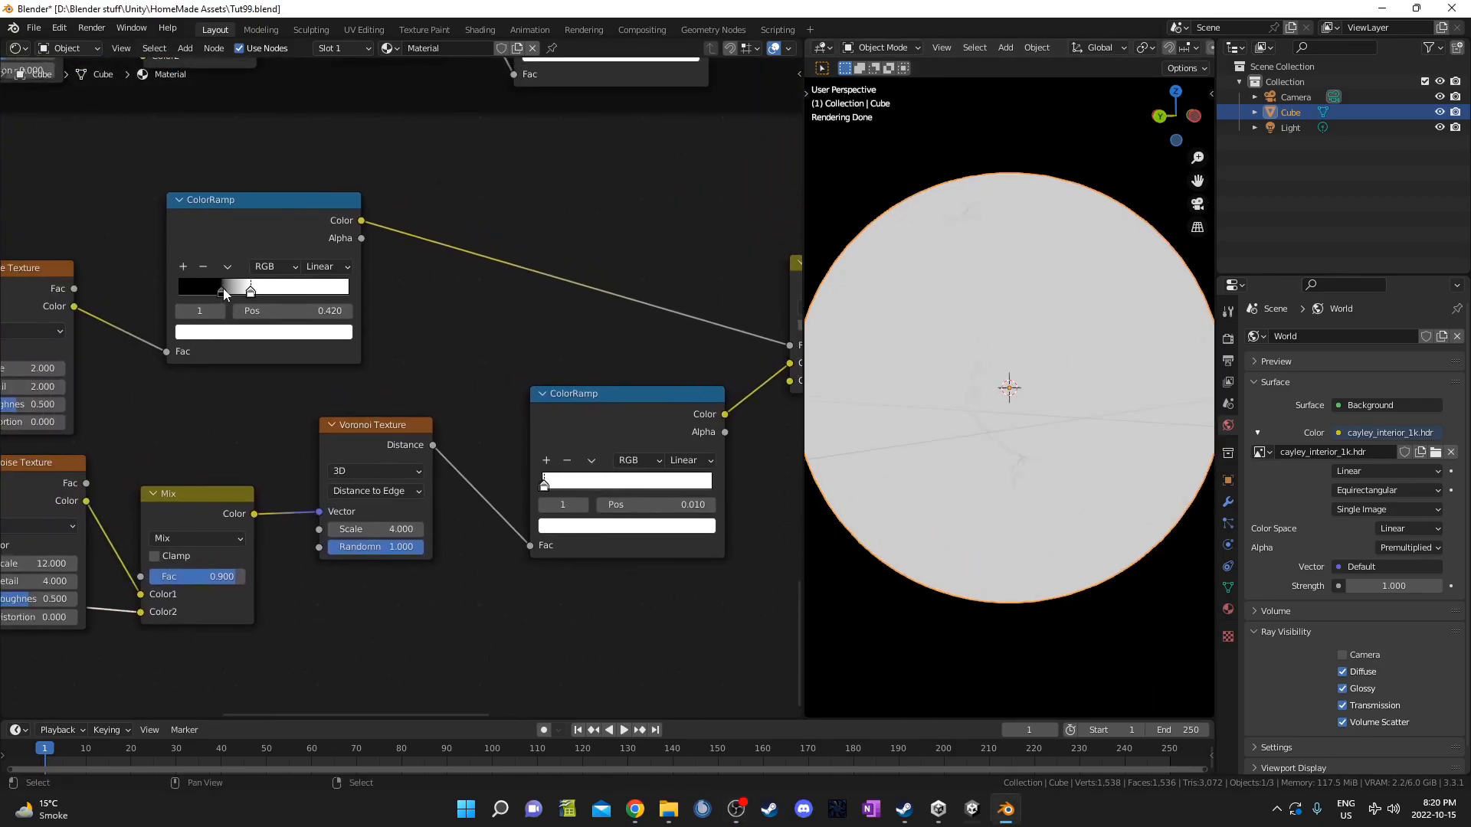
pyautogui.moveTo(222, 289); pyautogui.dragTo(231, 290)
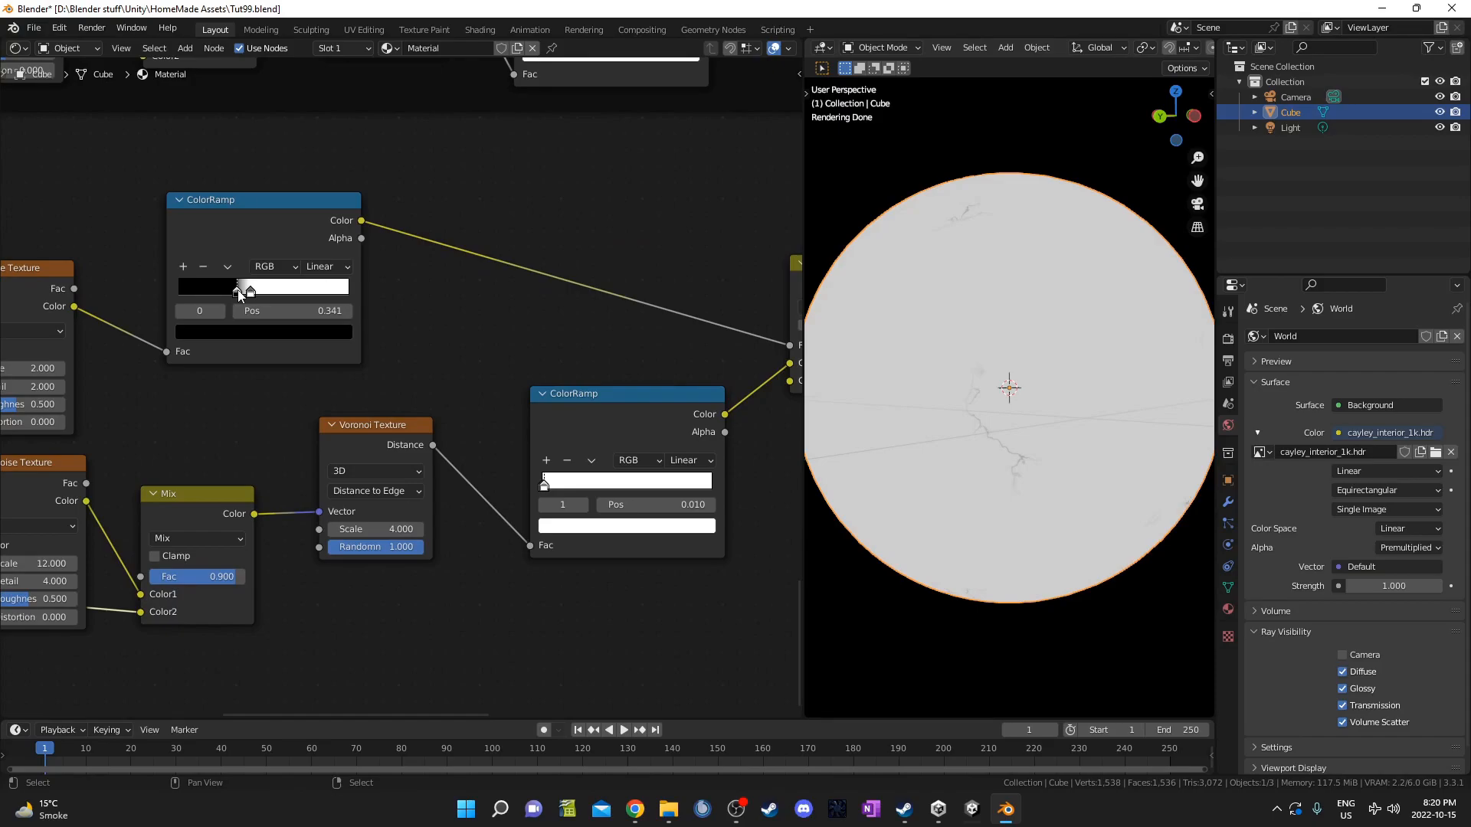
pyautogui.doubleClick(288, 311)
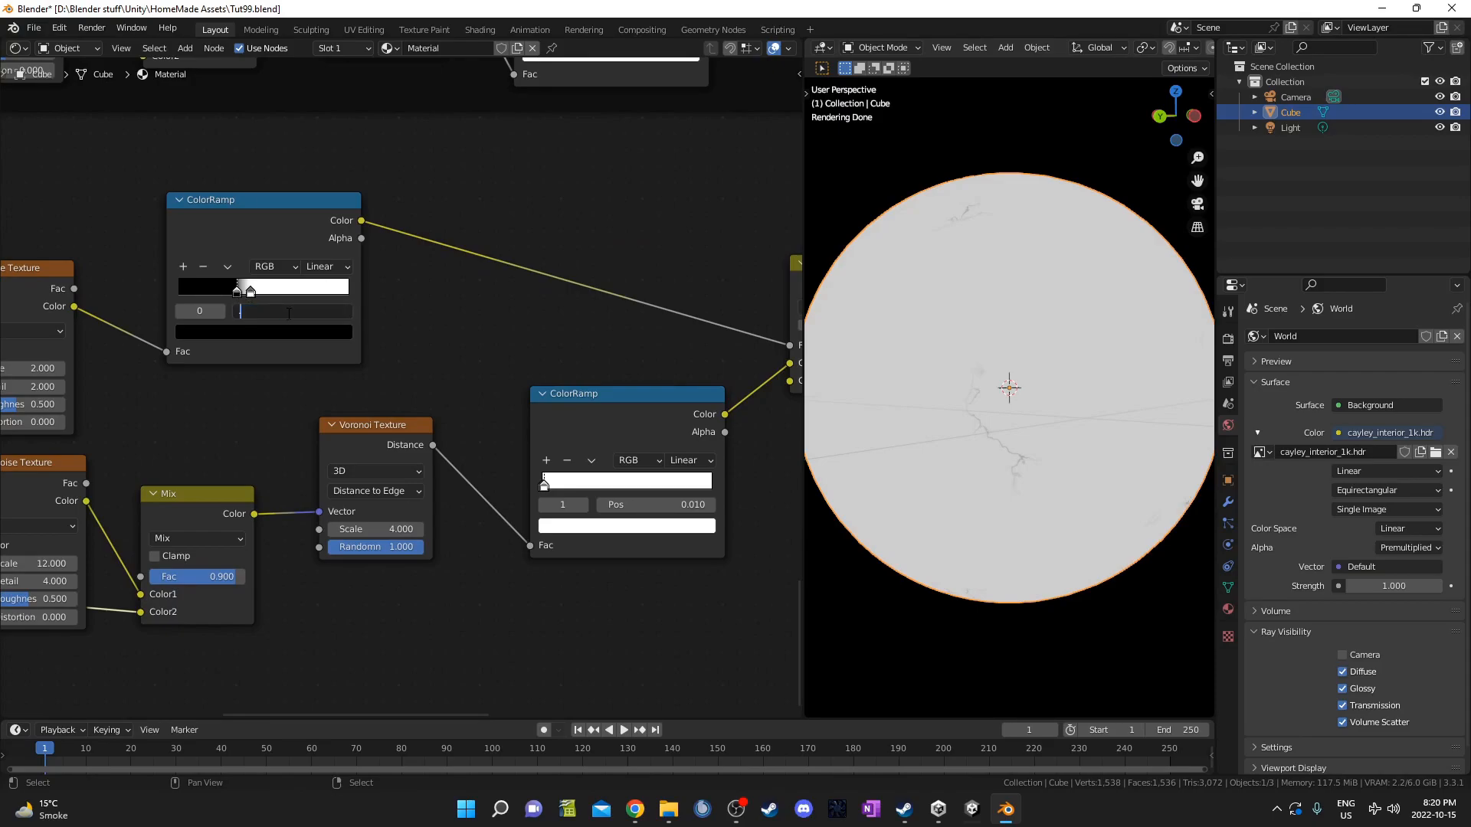
pyautogui.press('Return')
pyautogui.moveTo(916, 203); pyautogui.dragTo(1079, 389, button='middle')
pyautogui.scroll(-3, 1073, 350)
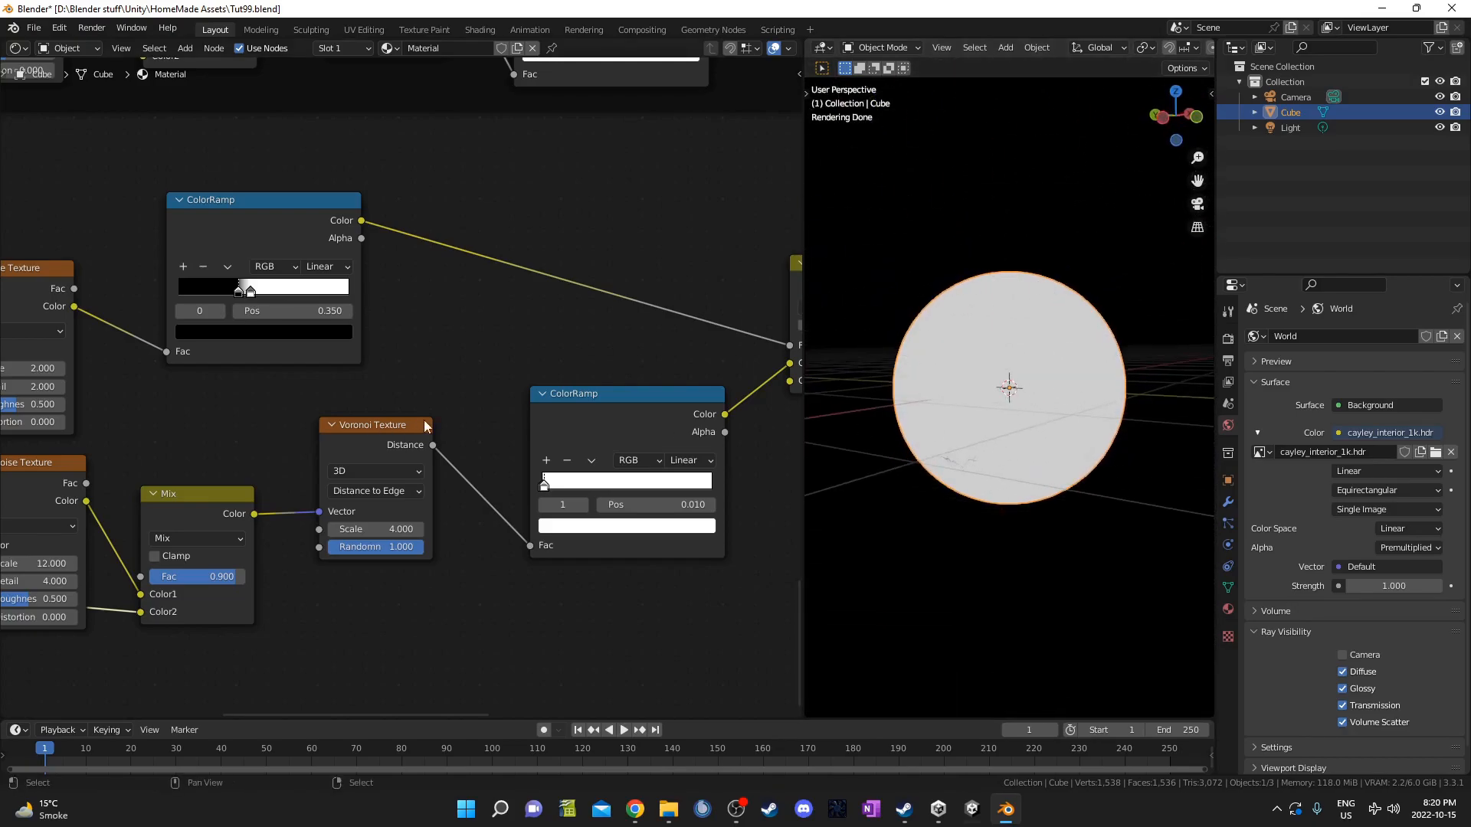
# Join the lowest crack layer's nodes in a frame and label it Small Cracks.
pyautogui.moveTo(410, 423); pyautogui.dragTo(322, 422, button='middle')
pyautogui.scroll(-4, 486, 515)
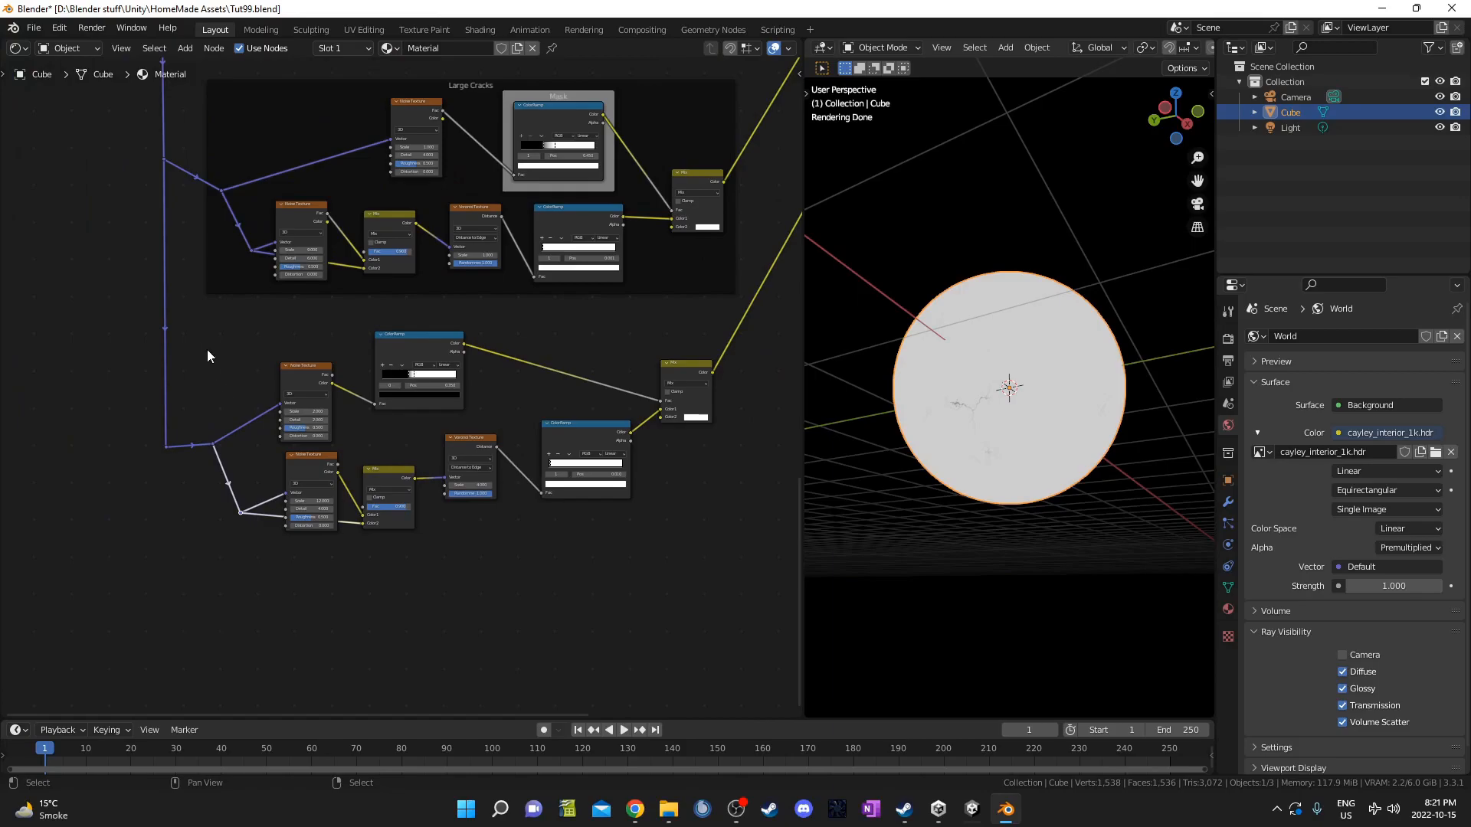
pyautogui.moveTo(208, 341); pyautogui.dragTo(724, 571)
pyautogui.hotkey('ctrl', 'j')
pyautogui.click(472, 329)
pyautogui.press('F2')
pyautogui.write('Sma')
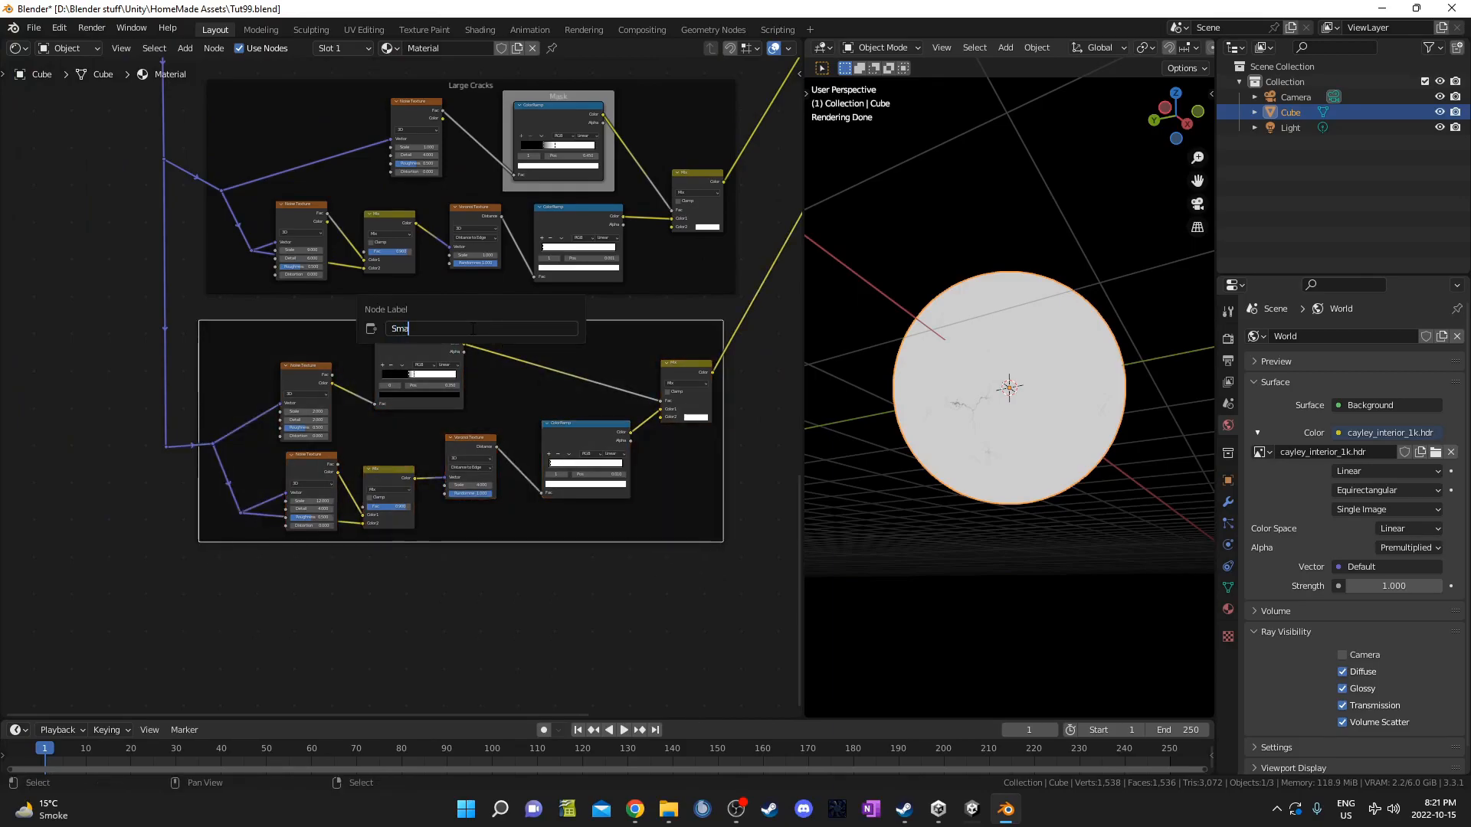
pyautogui.write('ll Cracks')
pyautogui.press('Return')
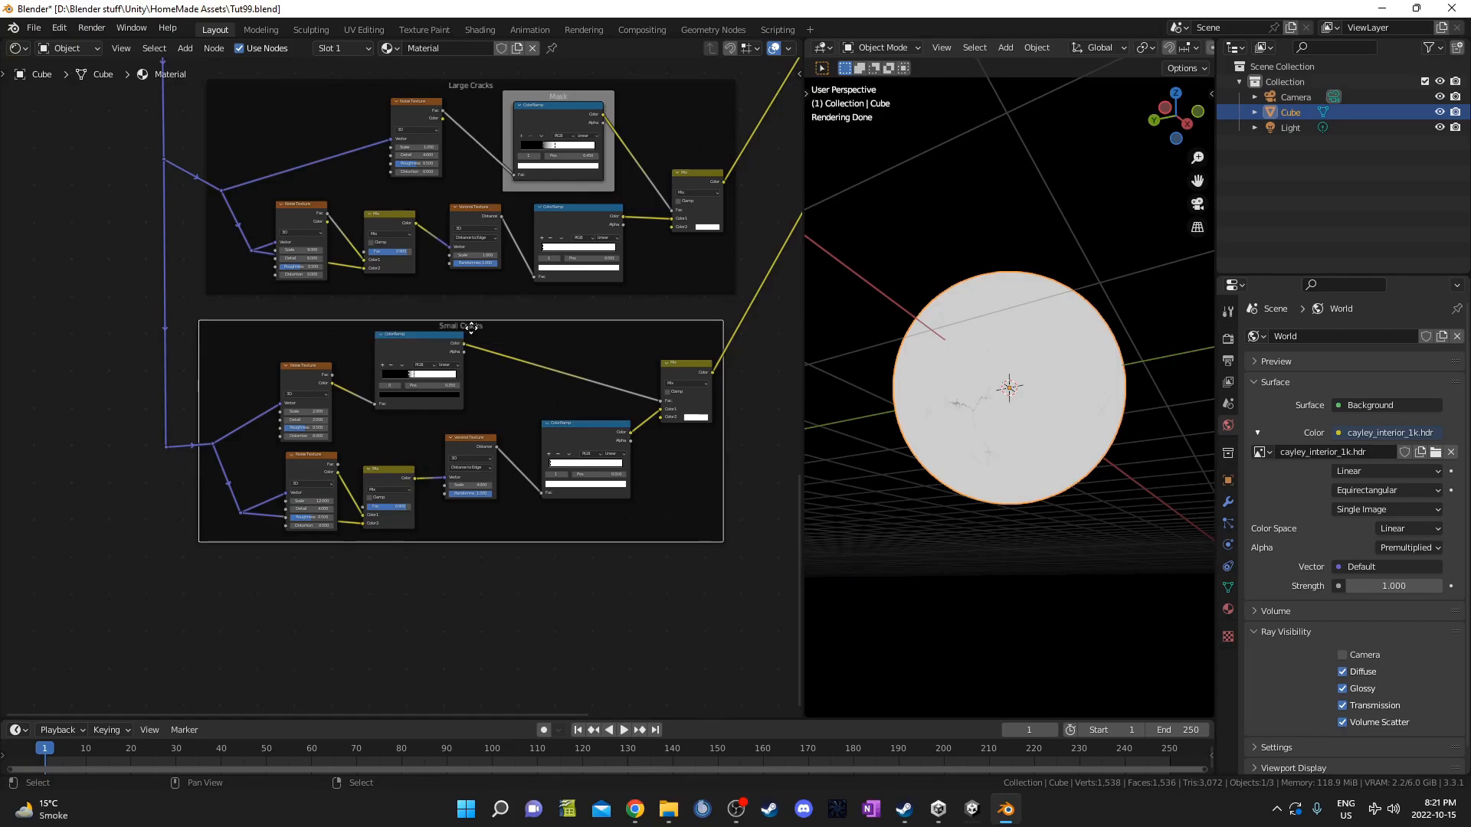
# Wrap the mask ColorRamp of the Small Cracks layer in its own frame and label it Mask.
pyautogui.scroll(2, 535, 431)
pyautogui.click(404, 351)
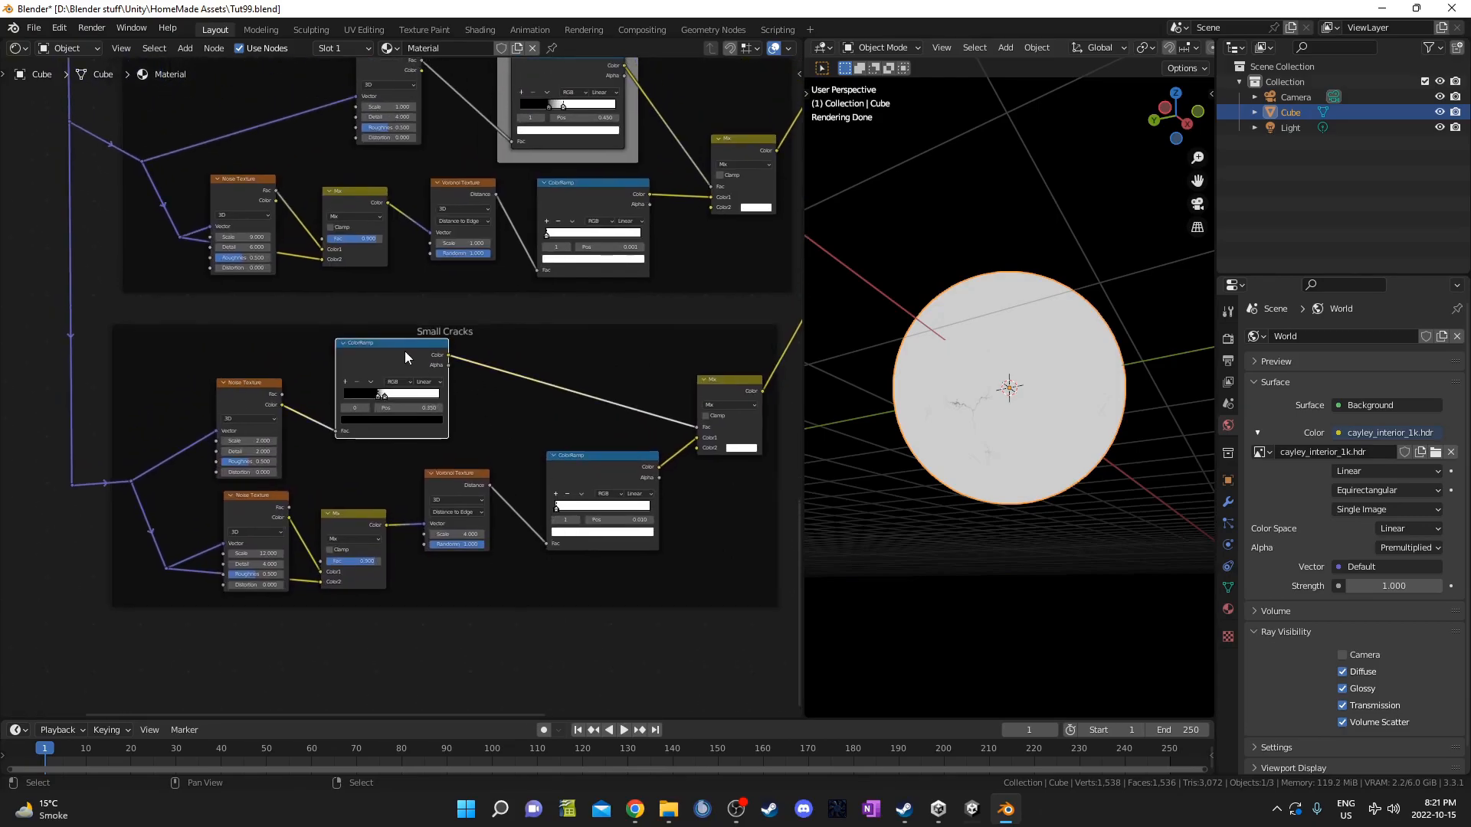
pyautogui.press('g')
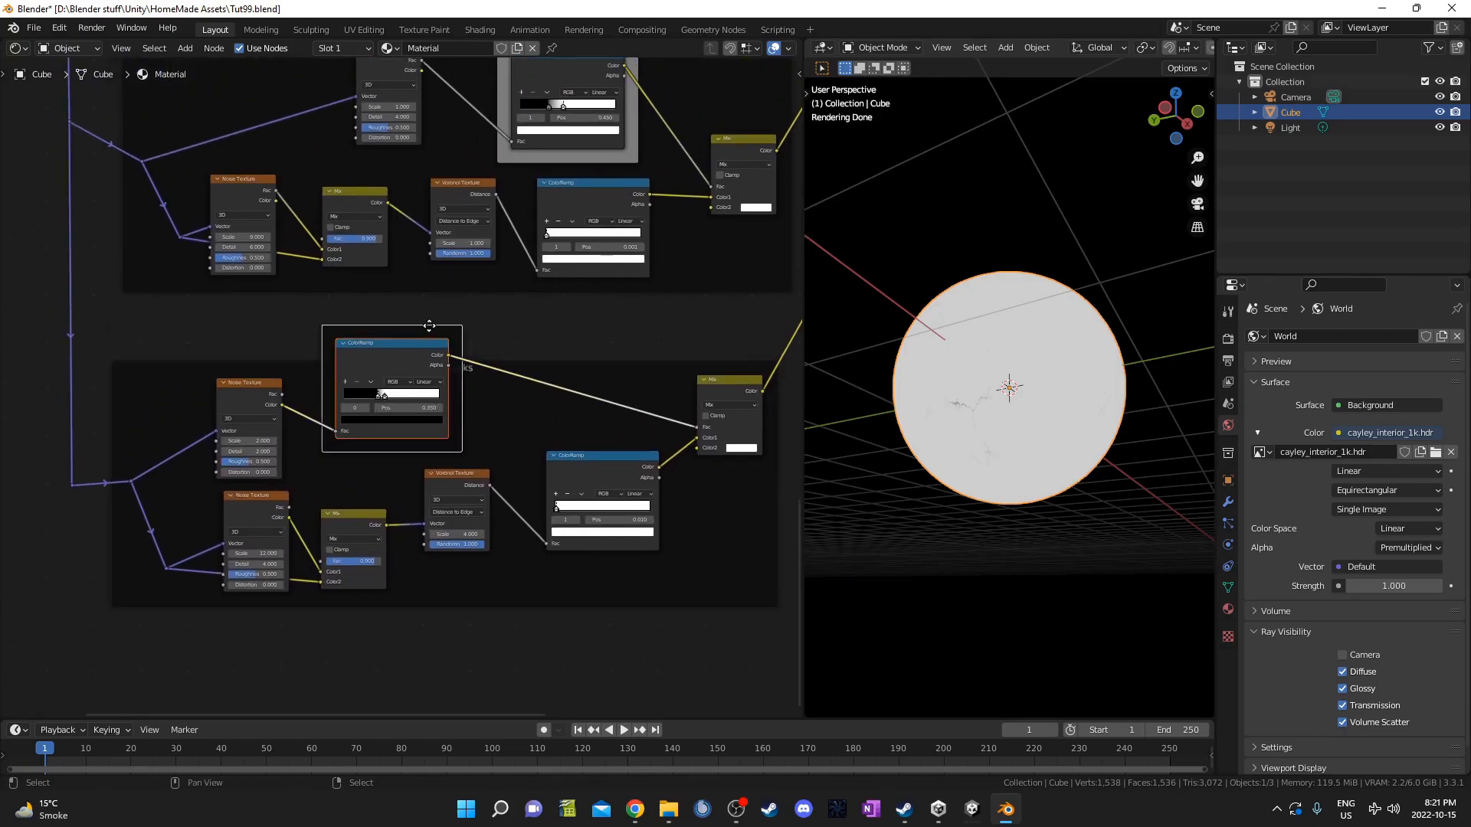
pyautogui.moveTo(456, 347)
pyautogui.mouseDown()
pyautogui.moveTo(490, 375)
pyautogui.moveTo(446, 333)
pyautogui.mouseUp()
pyautogui.click(442, 335)
pyautogui.press('F2')
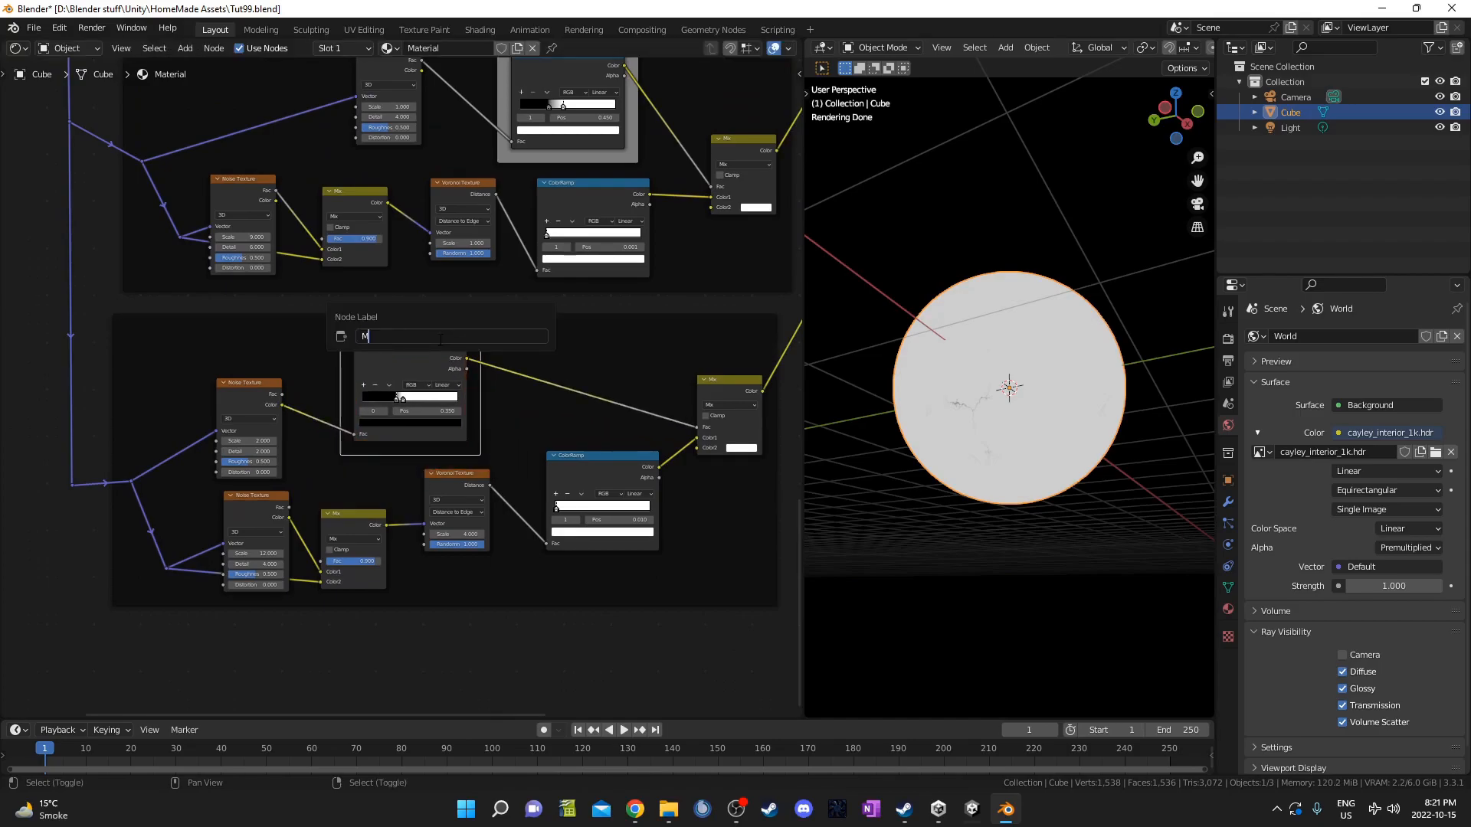
pyautogui.write('Mask')
pyautogui.press('Return')
# Enable the custom color of the new Mask frame in Small Cracks.
pyautogui.press('n')
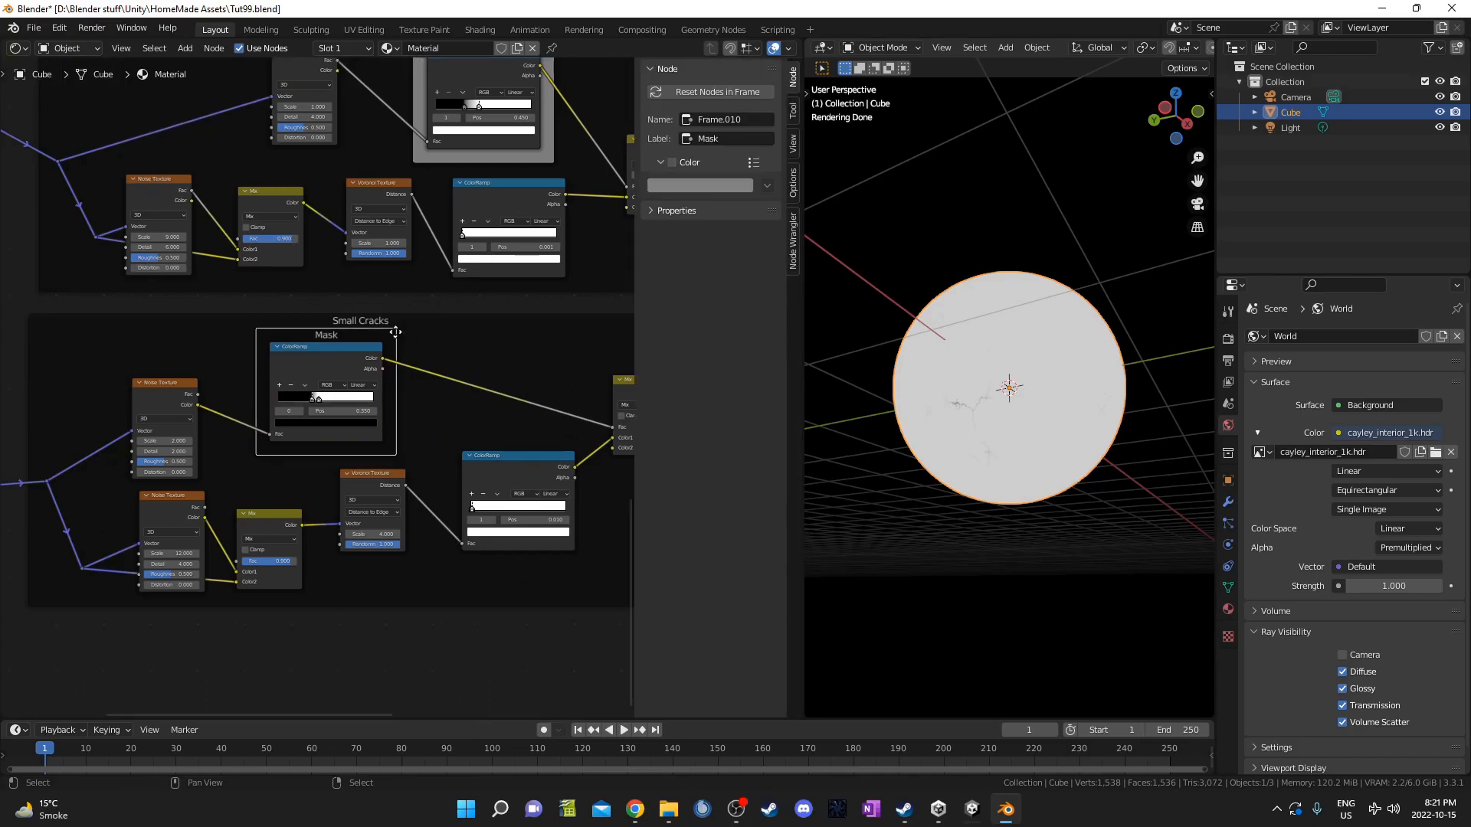
pyautogui.click(672, 163)
pyautogui.press('n')
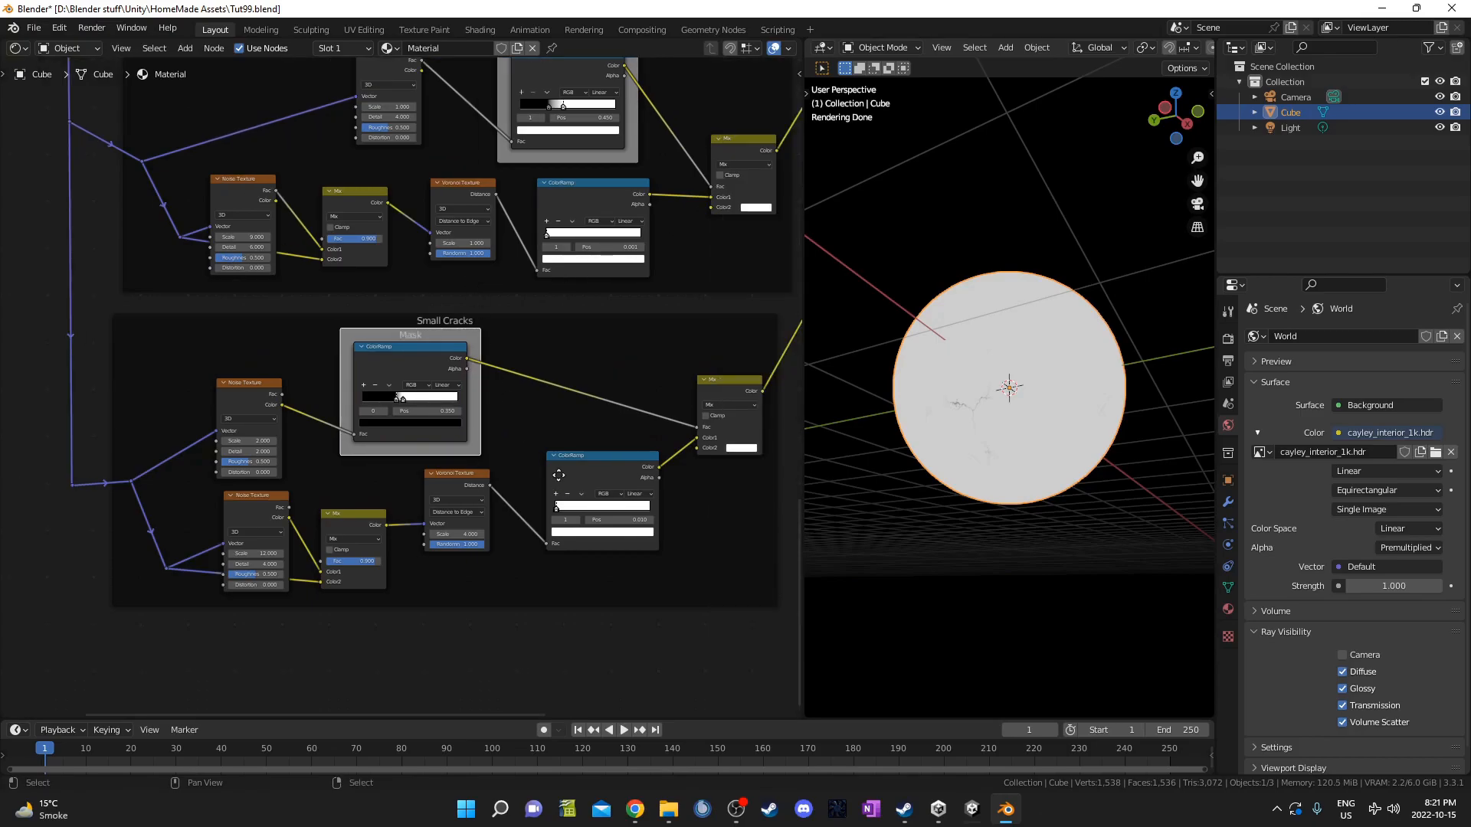
# Rearrange the Multiply and shader nodes to make room beside the layer frames.
pyautogui.moveTo(555, 475); pyautogui.dragTo(573, 499, button='middle')
pyautogui.scroll(-5, 507, 106)
pyautogui.moveTo(492, 113); pyautogui.dragTo(521, 295)
pyautogui.press('g')
pyautogui.click(764, 597)
pyautogui.moveTo(333, 328); pyautogui.dragTo(418, 392)
pyautogui.press('g')
pyautogui.click(640, 341)
pyautogui.moveTo(628, 316); pyautogui.dragTo(638, 451, button='middle')
pyautogui.hotkey('ctrl', 'z')
pyautogui.moveTo(389, 522); pyautogui.dragTo(674, 372)
pyautogui.moveTo(444, 248); pyautogui.dragTo(478, 376)
pyautogui.press('g')
pyautogui.click(503, 491)
pyautogui.moveTo(351, 197); pyautogui.dragTo(408, 268)
pyautogui.press('g')
pyautogui.click(413, 342)
pyautogui.moveTo(413, 343); pyautogui.dragTo(473, 519, button='middle')
pyautogui.moveTo(364, 249); pyautogui.dragTo(429, 345)
pyautogui.press('g')
pyautogui.click(443, 439)
# Duplicate the last Multiply node and feed the original's output into the copy.
pyautogui.moveTo(513, 399); pyautogui.dragTo(480, 249, button='middle')
pyautogui.scroll(5, 514, 415)
pyautogui.click(500, 173)
pyautogui.hotkey('shift', 'd')
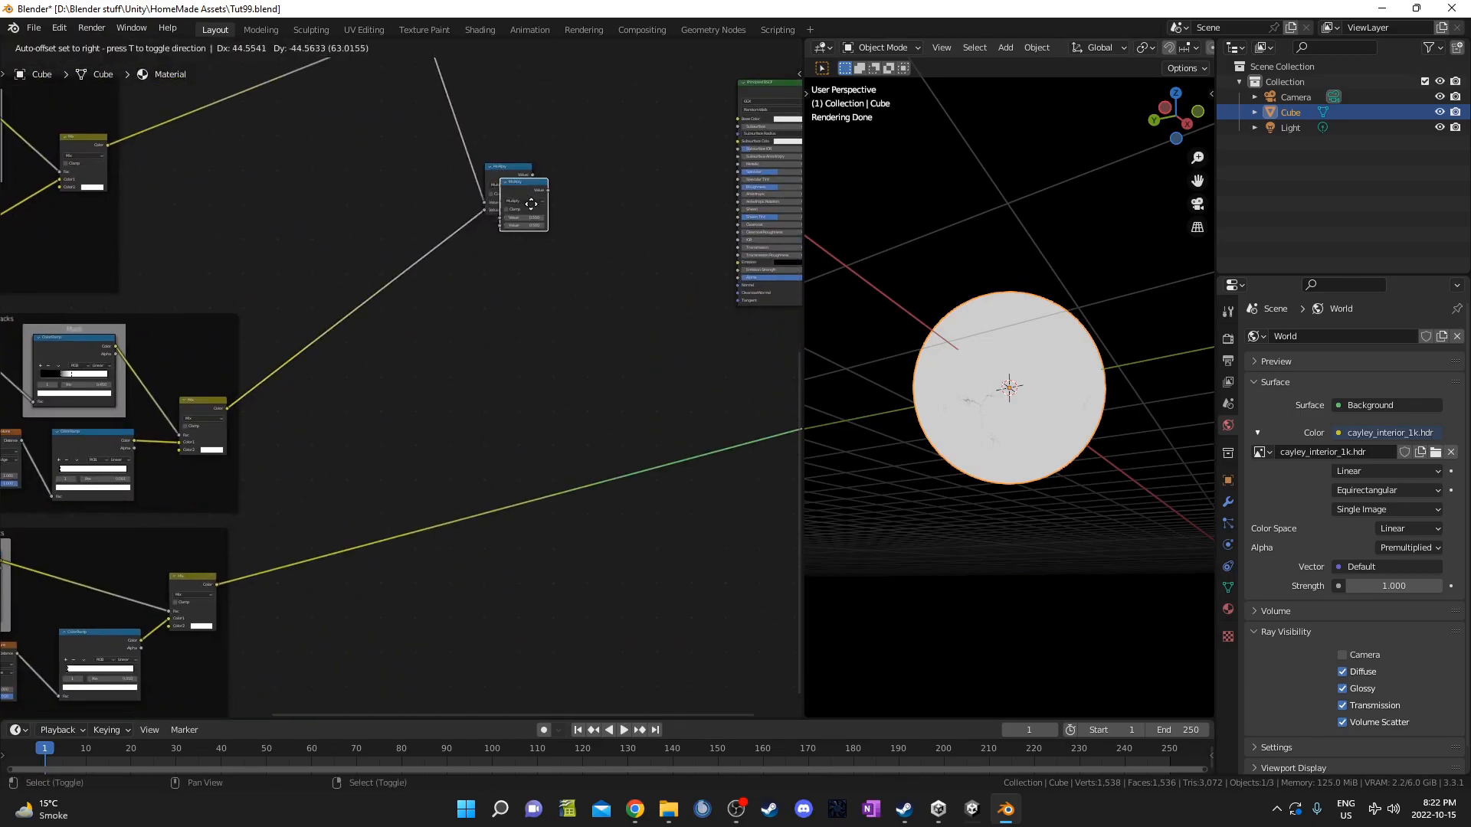
pyautogui.click(599, 237)
pyautogui.moveTo(531, 175); pyautogui.dragTo(583, 267)
# Connect the Small Cracks Mix output to the new Multiply node and preview the combined result on the sphere.
pyautogui.scroll(-2, 521, 350)
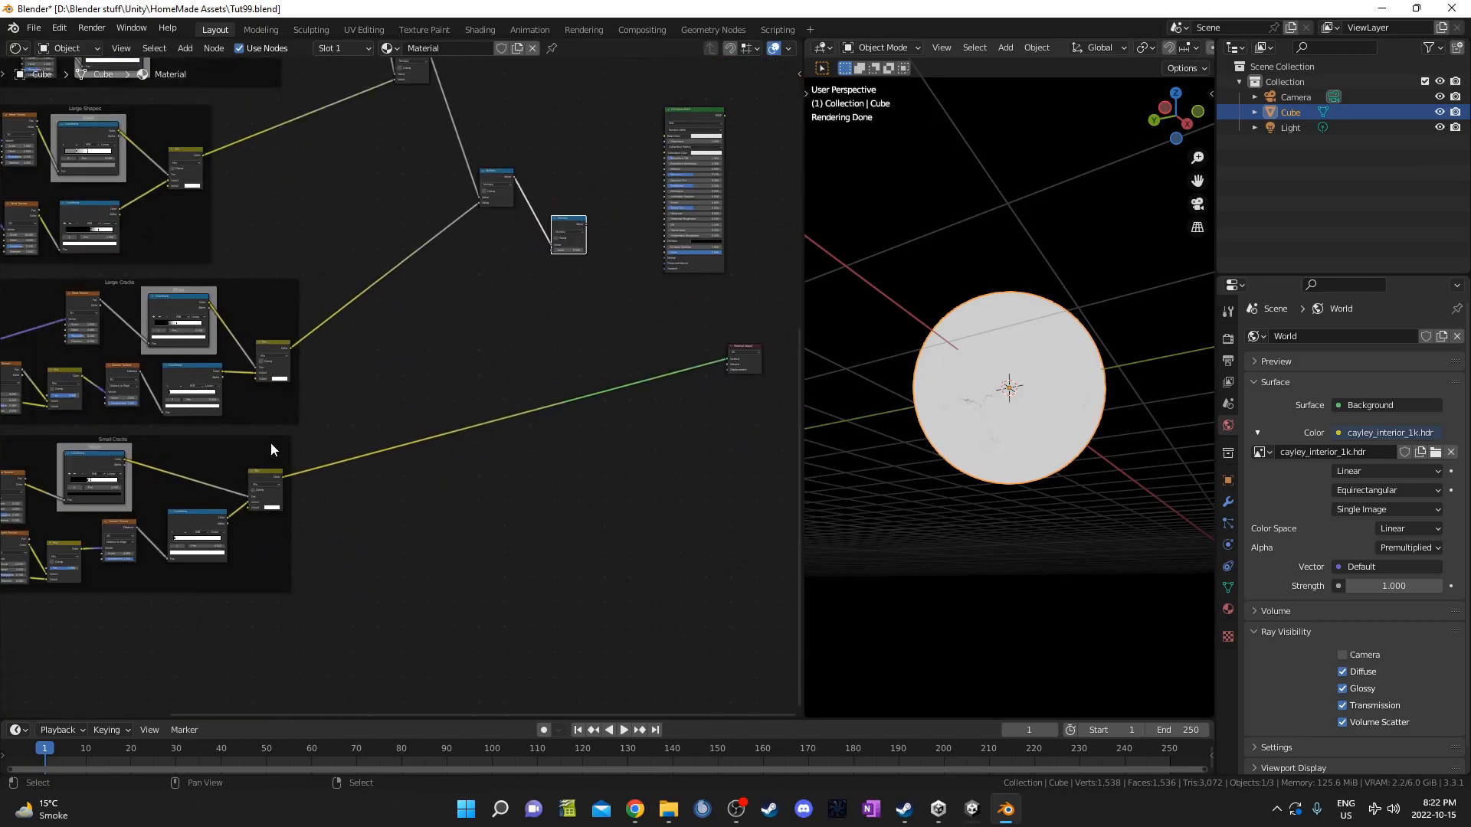
pyautogui.keyDown('alt'); pyautogui.moveTo(270, 485); pyautogui.dragTo(561, 233, button='right'); pyautogui.keyUp('alt')
pyautogui.moveTo(597, 301); pyautogui.dragTo(356, 329, button='middle')
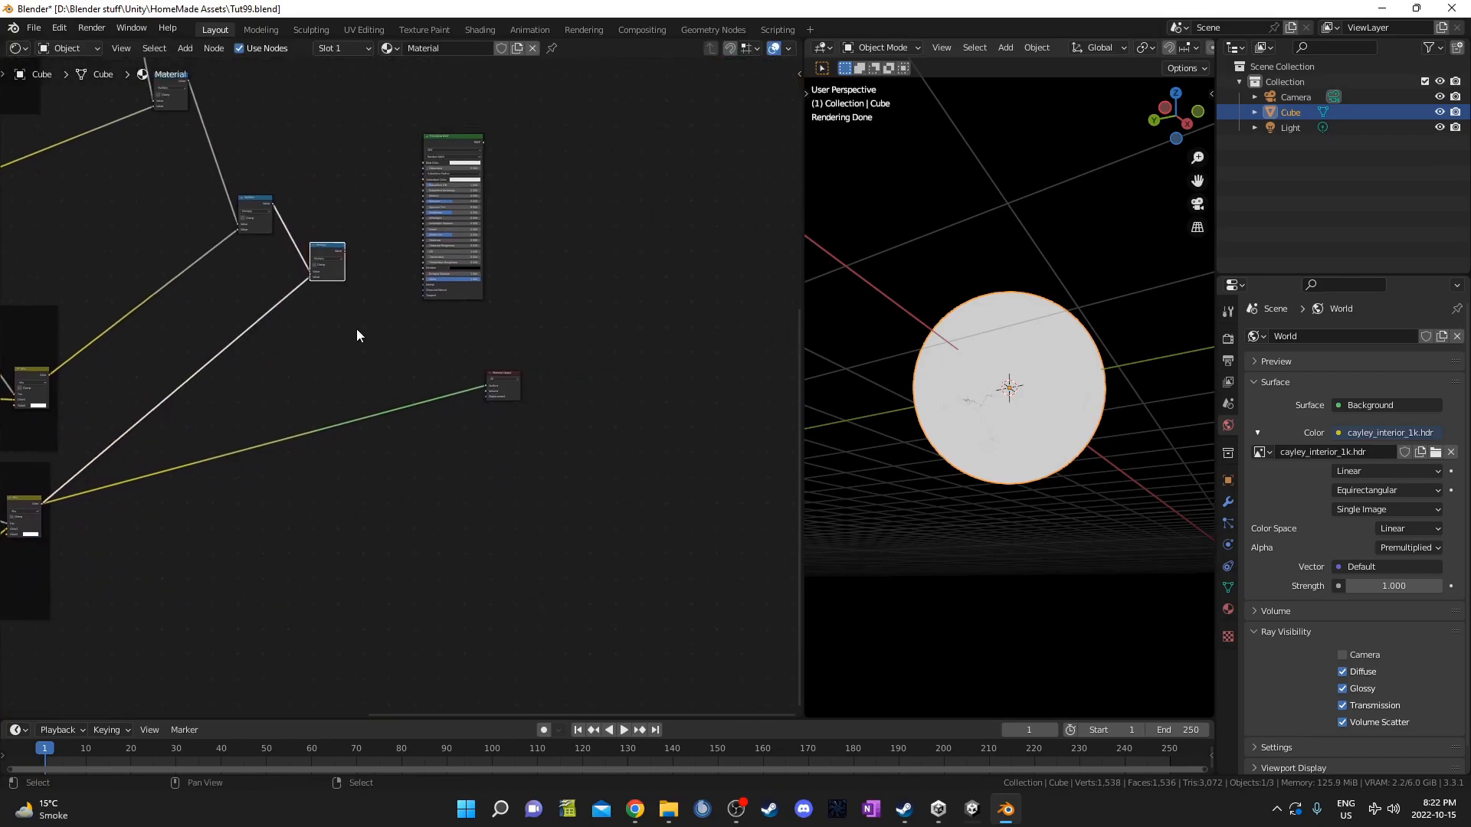
pyautogui.keyDown('ctrl'); pyautogui.keyDown('shift'); pyautogui.click(344, 254); pyautogui.keyUp('shift'); pyautogui.keyUp('ctrl')
pyautogui.scroll(2, 990, 329)
pyautogui.moveTo(1020, 352)
pyautogui.mouseDown(button='middle')
pyautogui.moveTo(1053, 354)
pyautogui.moveTo(991, 322)
pyautogui.moveTo(1076, 465)
pyautogui.moveTo(1022, 320)
pyautogui.moveTo(985, 325)
pyautogui.moveTo(991, 357)
pyautogui.moveTo(913, 384)
pyautogui.moveTo(968, 407)
pyautogui.moveTo(1018, 368)
pyautogui.moveTo(1047, 398)
pyautogui.moveTo(1040, 348)
pyautogui.mouseUp(button='middle')
# Preview the first Multiply node's output on the sphere, followed by the last Multiply node's output for comparison.
pyautogui.scroll(-4, 383, 350)
pyautogui.moveTo(181, 300); pyautogui.dragTo(476, 372, button='middle')
pyautogui.moveTo(361, 253); pyautogui.dragTo(363, 382, button='middle')
pyautogui.scroll(4, 381, 379)
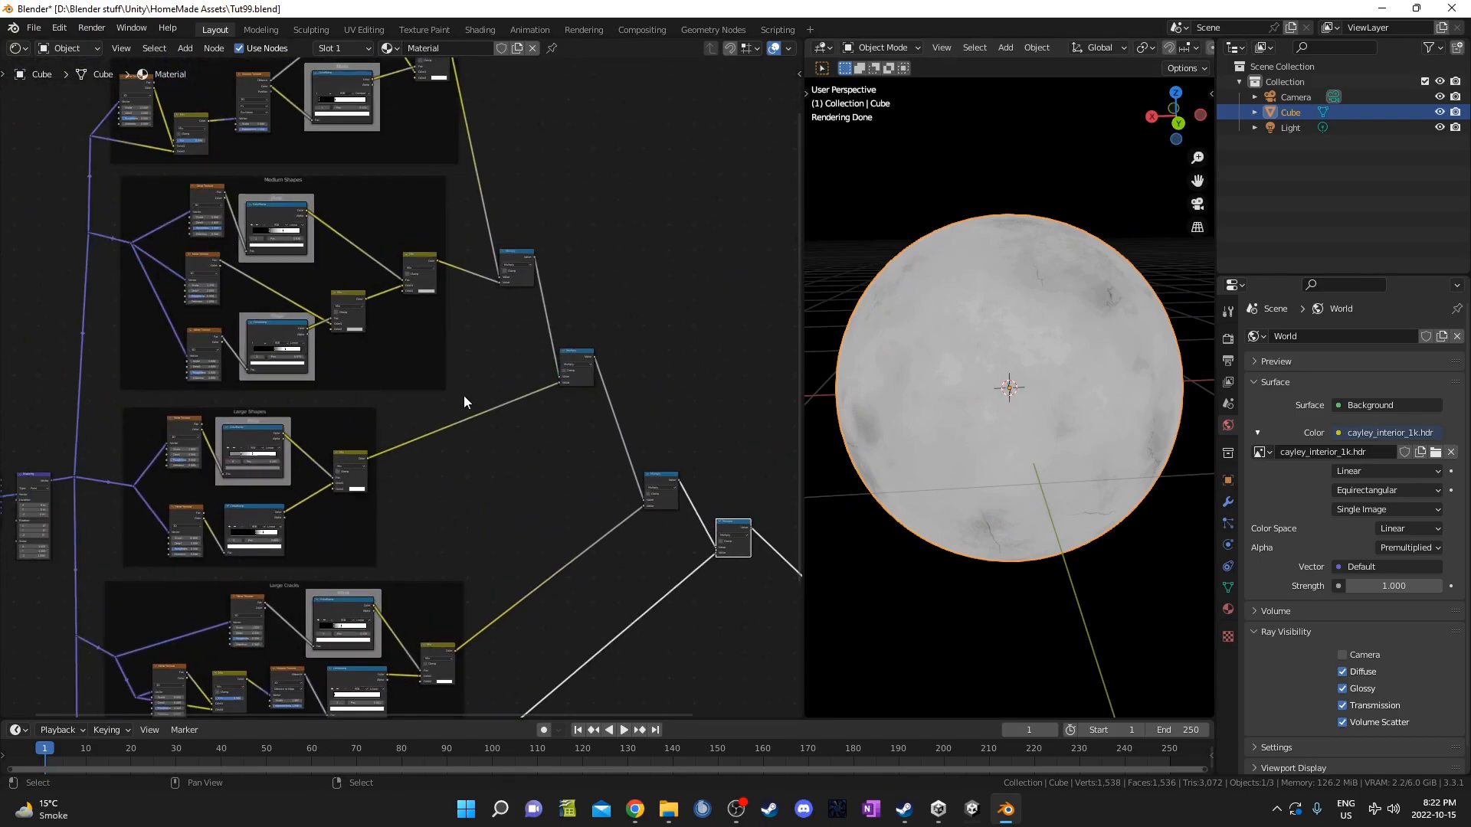
pyautogui.moveTo(463, 399); pyautogui.dragTo(424, 344, button='middle')
pyautogui.click(427, 250)
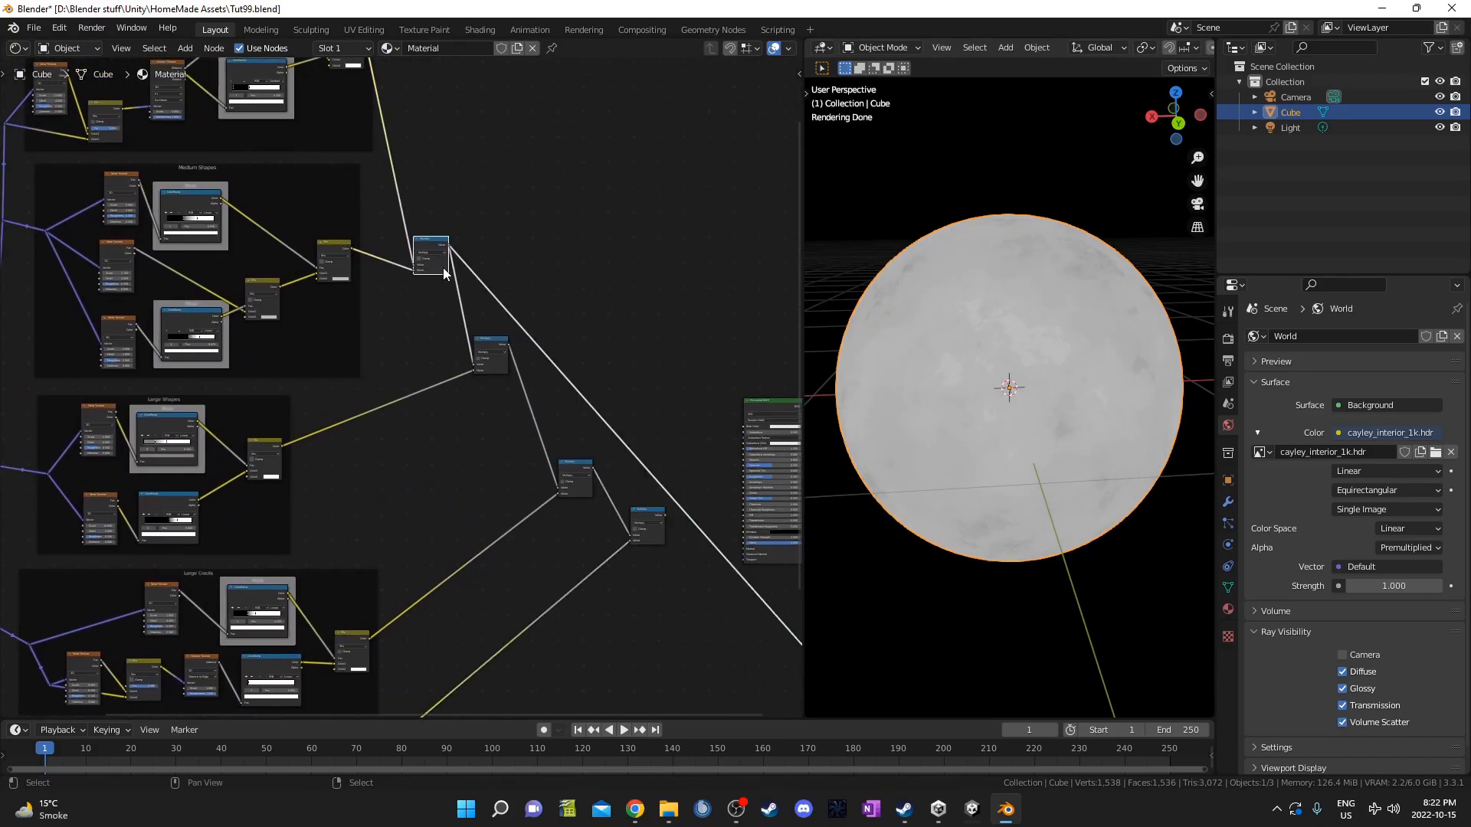
pyautogui.moveTo(532, 426); pyautogui.dragTo(254, 288, button='middle')
pyautogui.keyDown('ctrl'); pyautogui.keyDown('shift'); pyautogui.click(385, 377); pyautogui.keyUp('shift'); pyautogui.keyUp('ctrl')
pyautogui.moveTo(375, 327); pyautogui.dragTo(359, 289, button='middle')
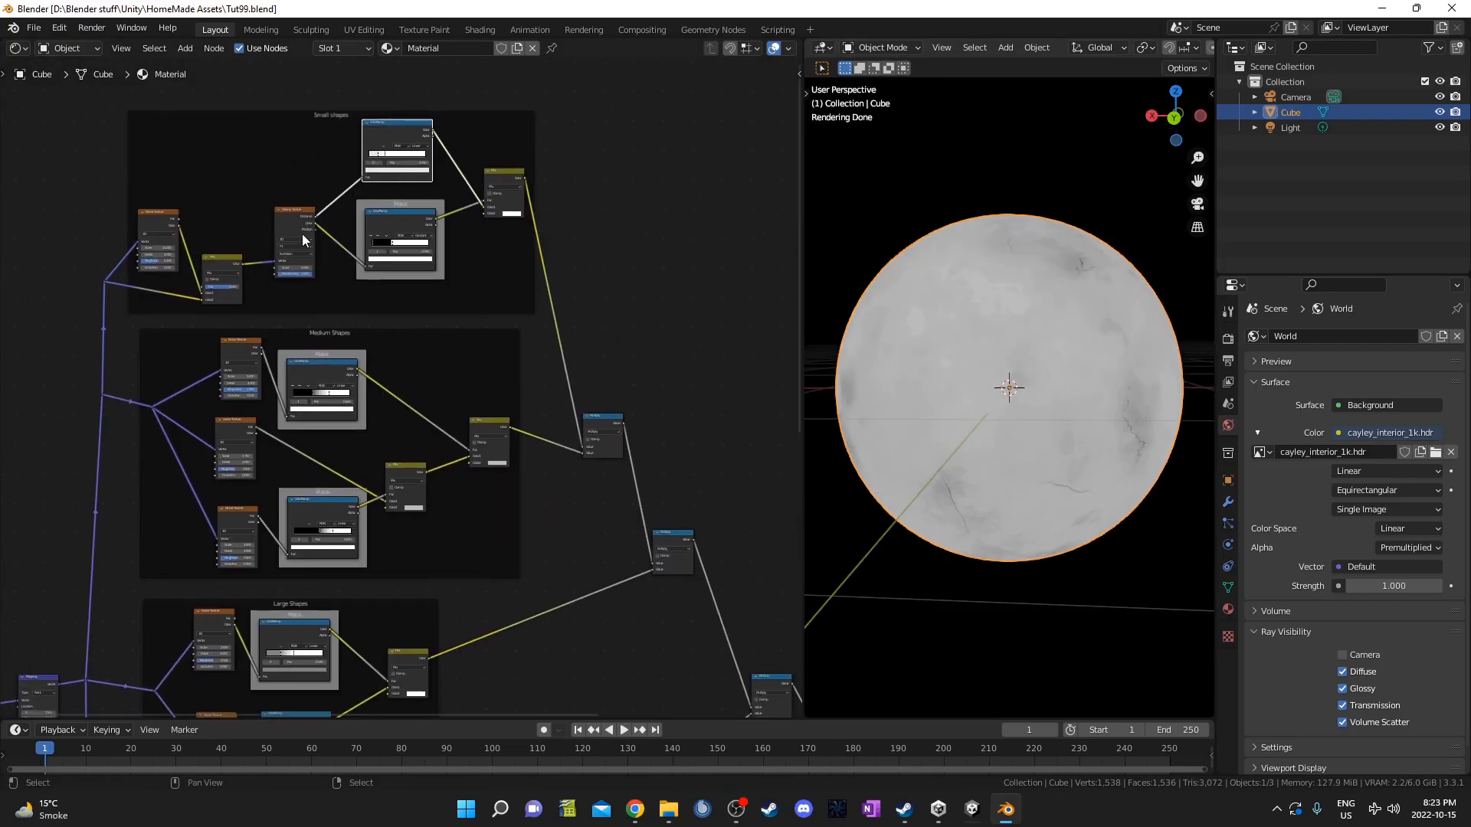
# Review the nodes and masks inside the Small, Medium and Large Shapes frames.
pyautogui.moveTo(419, 418); pyautogui.dragTo(397, 370, button='middle')
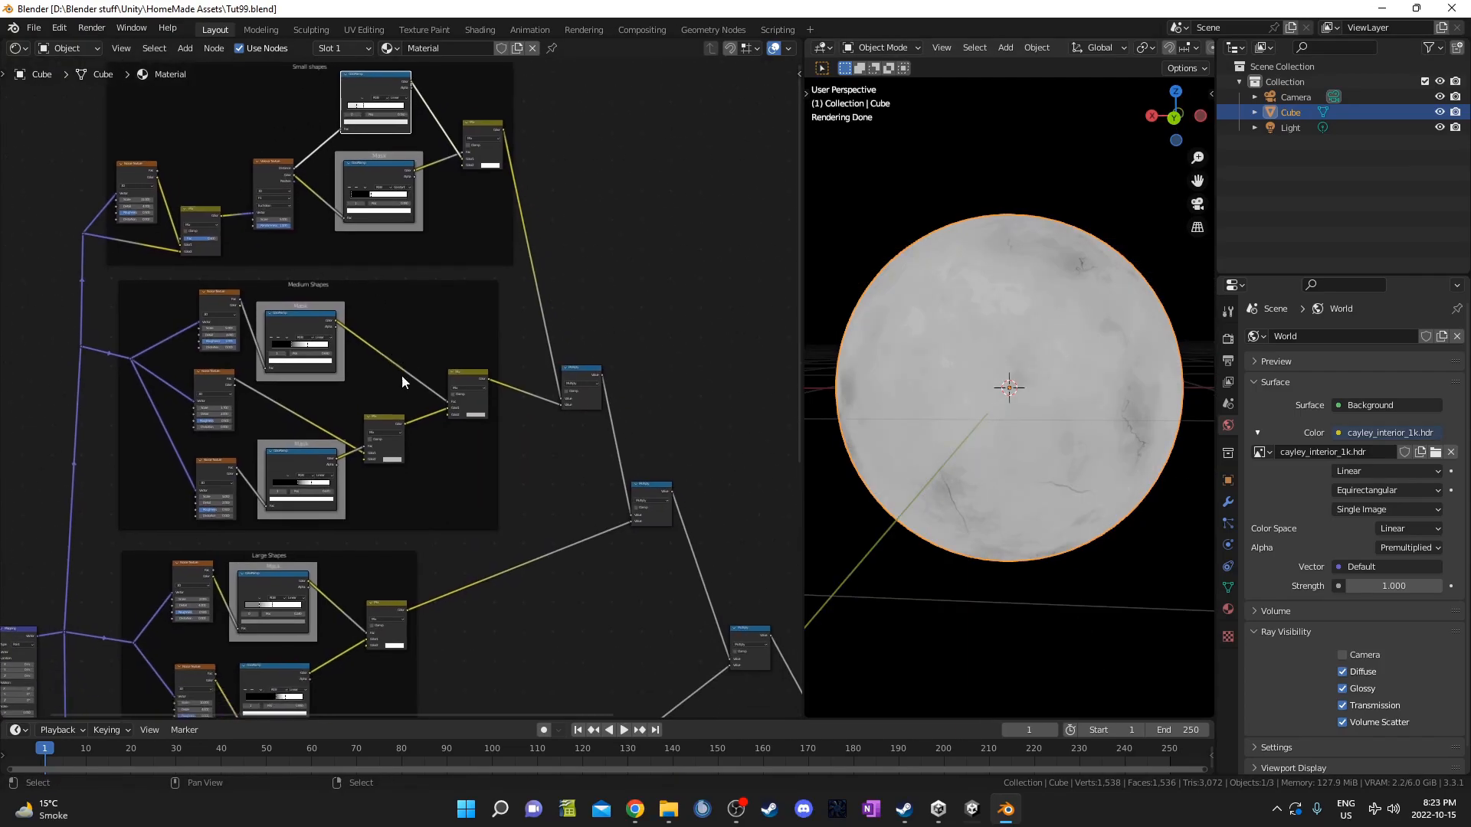
pyautogui.scroll(2, 398, 372)
pyautogui.moveTo(473, 466); pyautogui.dragTo(452, 302, button='middle')
pyautogui.scroll(3, 453, 300)
pyautogui.click(635, 161)
pyautogui.moveTo(634, 156); pyautogui.dragTo(640, 152)
pyautogui.moveTo(426, 327); pyautogui.dragTo(441, 579, button='middle')
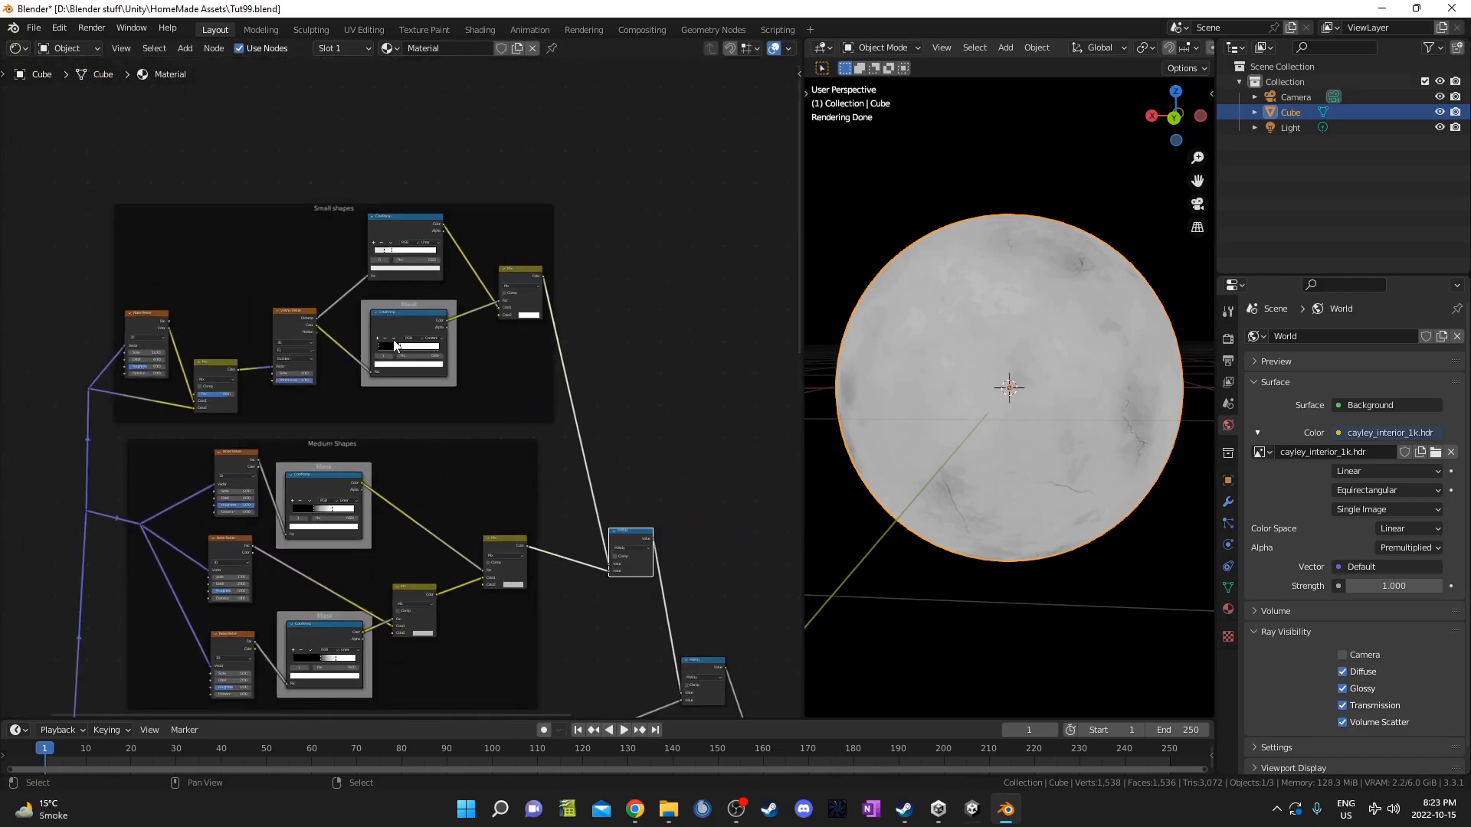
pyautogui.moveTo(168, 464); pyautogui.dragTo(177, 379, button='middle')
pyautogui.scroll(2, 330, 299)
pyautogui.moveTo(393, 235); pyautogui.dragTo(392, 349, button='middle')
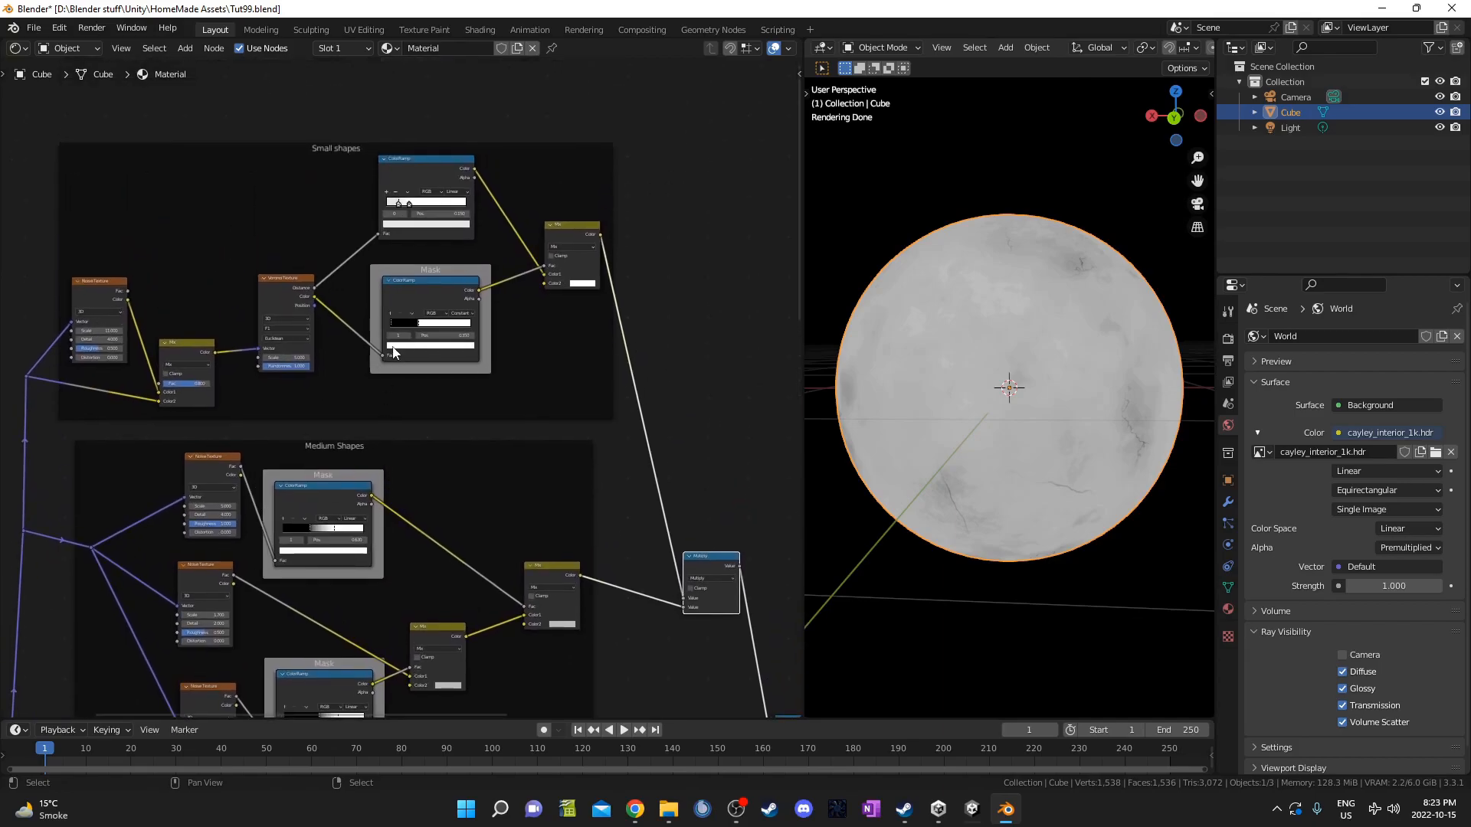
pyautogui.moveTo(428, 272); pyautogui.dragTo(431, 275)
pyautogui.moveTo(437, 155); pyautogui.dragTo(436, 158)
pyautogui.moveTo(415, 636); pyautogui.dragTo(442, 344, button='middle')
pyautogui.moveTo(388, 280); pyautogui.dragTo(391, 281)
pyautogui.moveTo(351, 375); pyautogui.dragTo(352, 371)
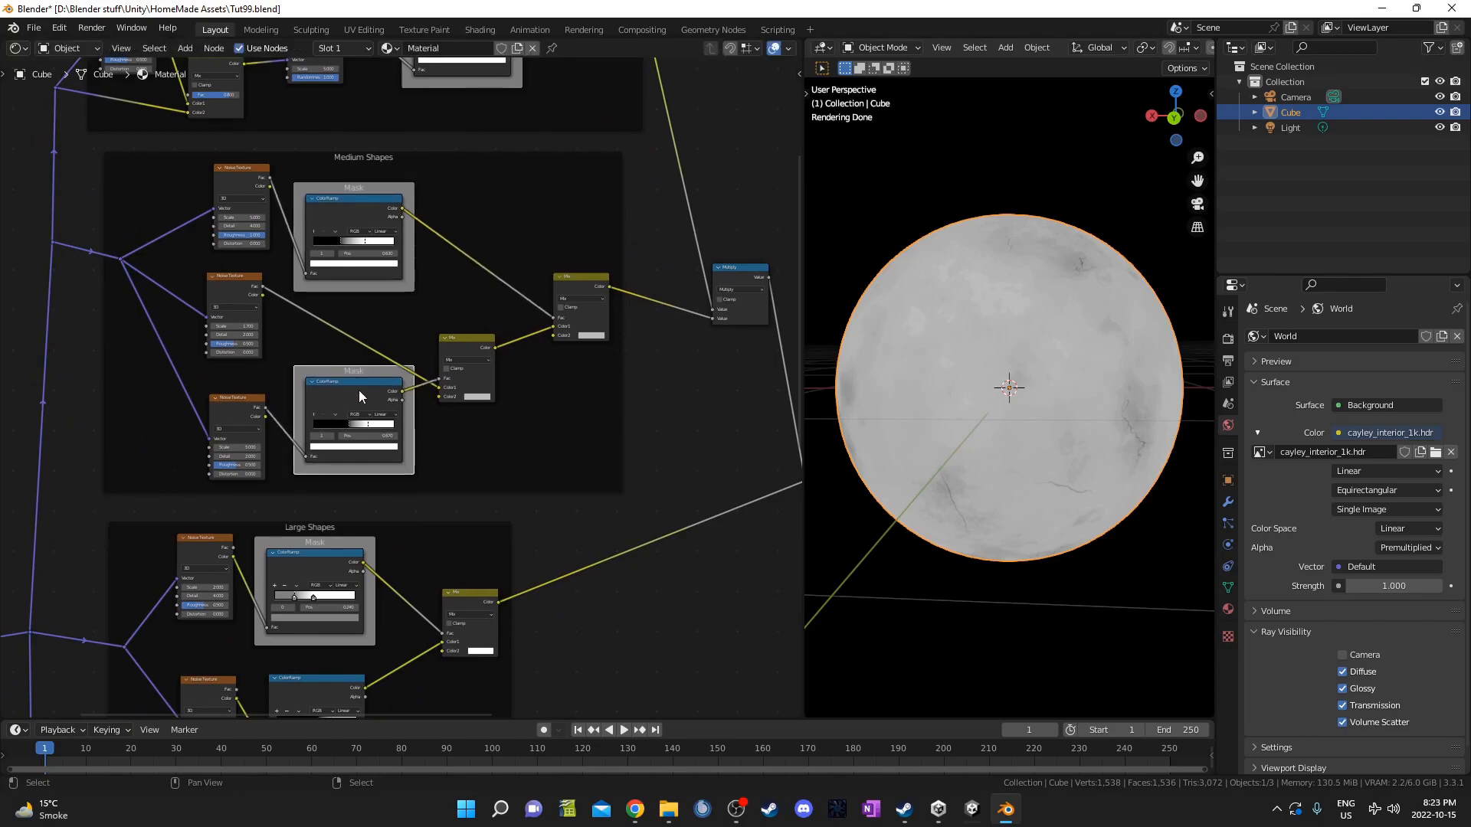
pyautogui.moveTo(249, 289); pyautogui.dragTo(249, 292)
pyautogui.moveTo(350, 537); pyautogui.dragTo(346, 480, button='middle')
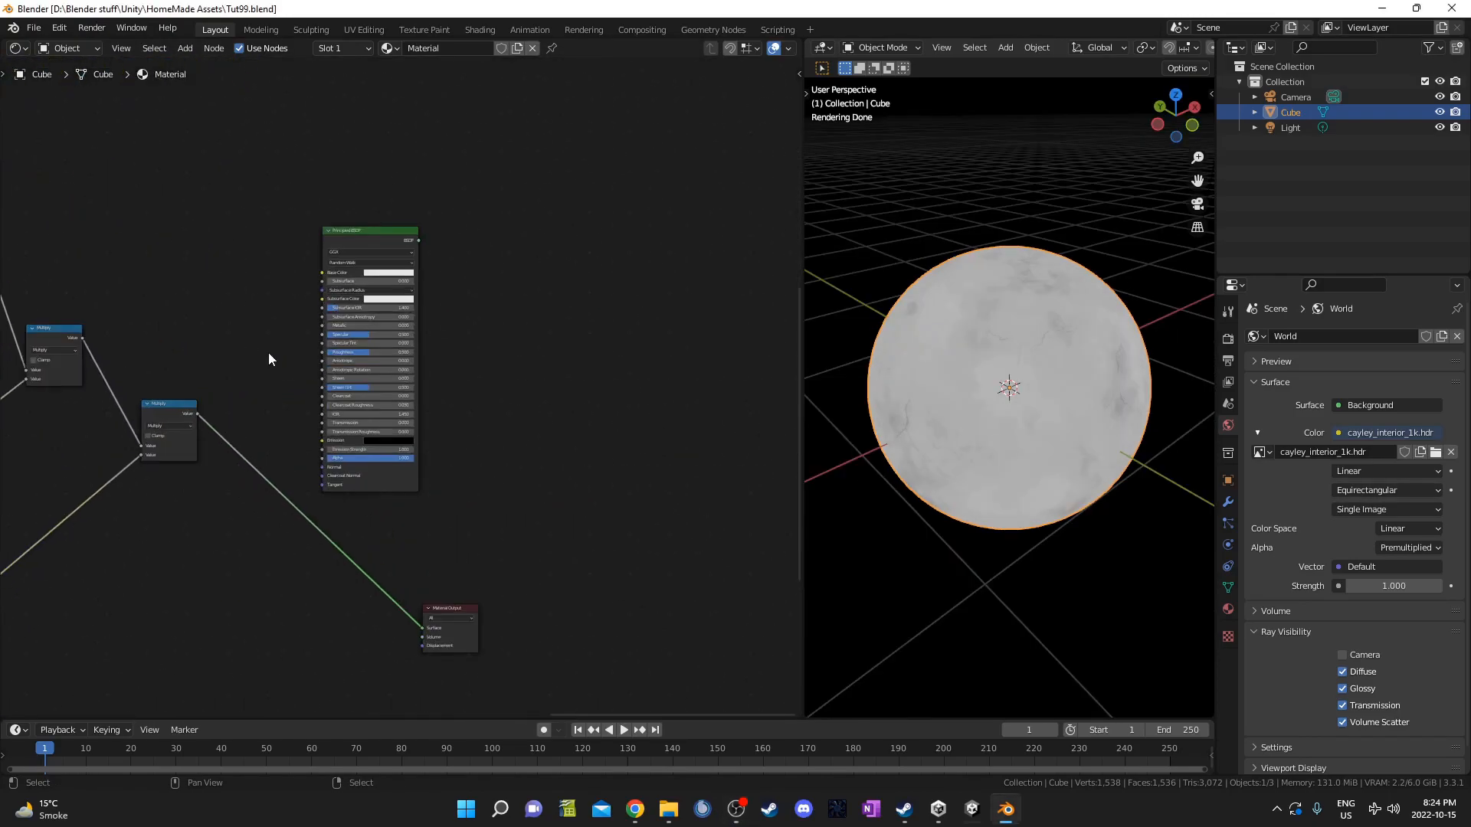
# Insert a ColorRamp after the last Multiply node and move the Principled BSDF clear of it.
pyautogui.hotkey('shift', 'a')
pyautogui.click(265, 351)
pyautogui.write('color')
pyautogui.press('Return')
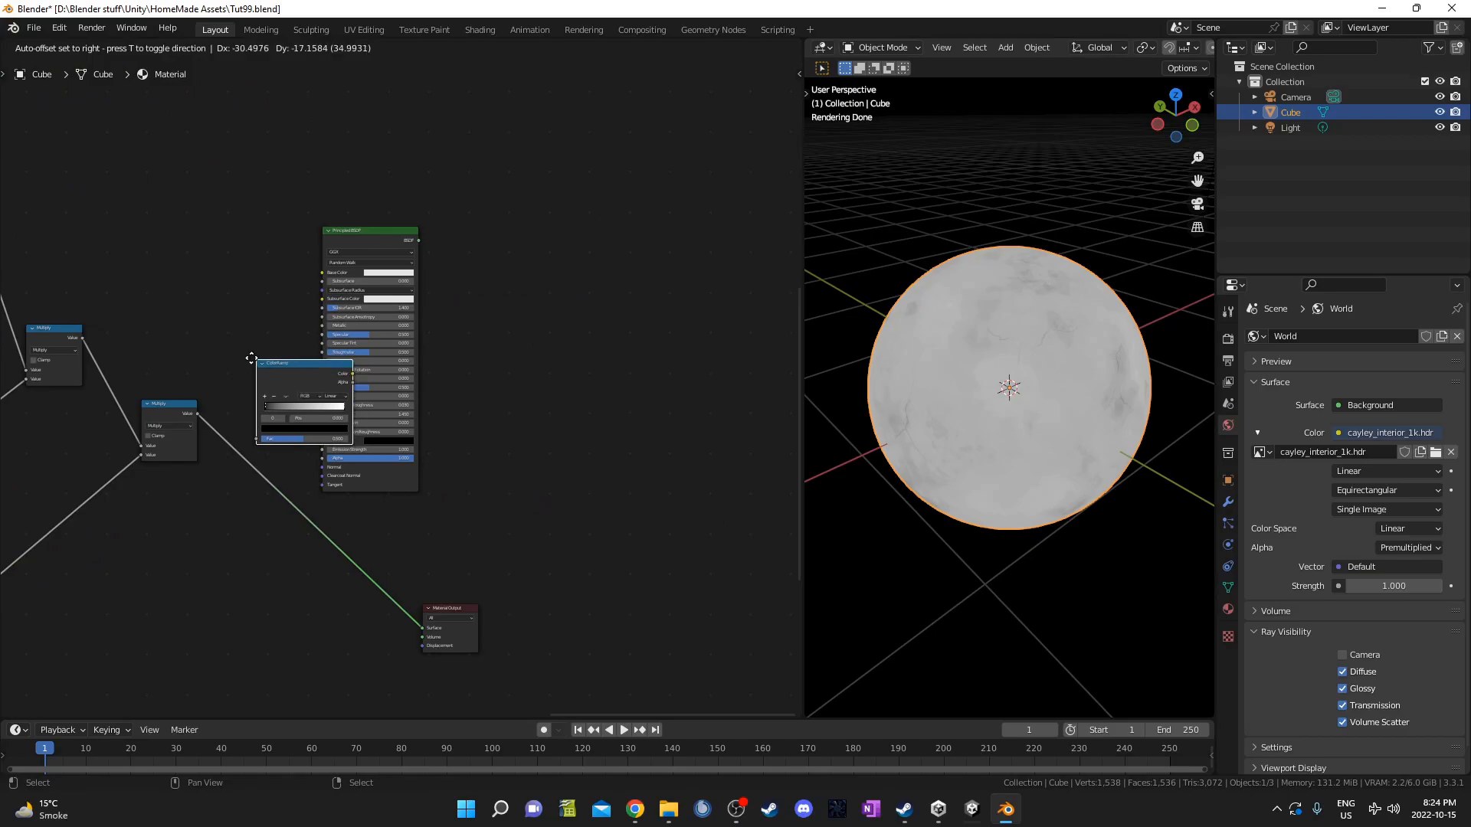
pyautogui.click(245, 408)
pyautogui.moveTo(344, 202); pyautogui.dragTo(488, 301)
pyautogui.press('g')
pyautogui.click(610, 380)
pyautogui.moveTo(561, 402); pyautogui.dragTo(559, 366, button='middle')
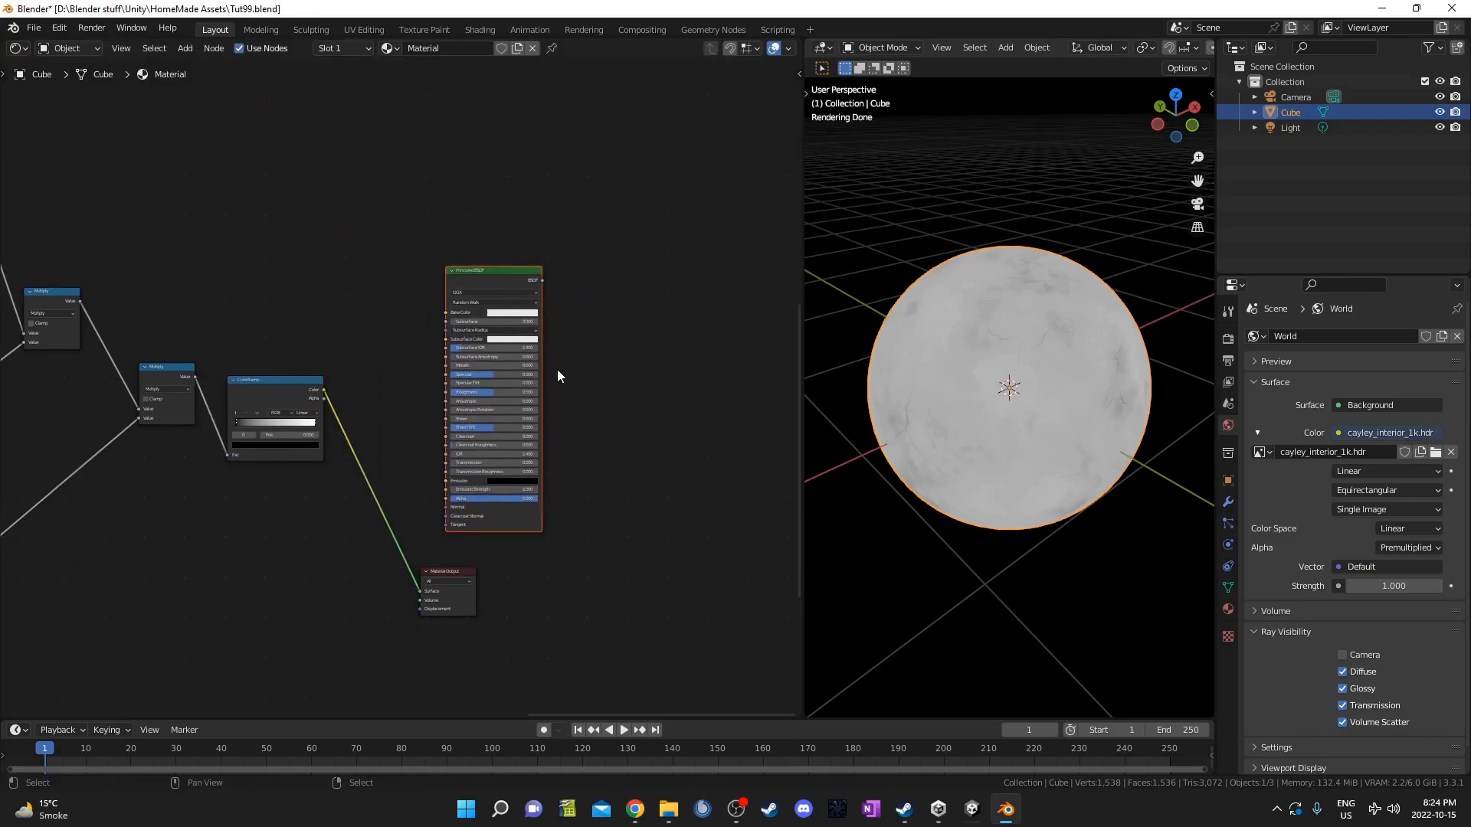
# Connect the new ColorRamp's color to the Principled BSDF's Base Color and route the shader to the Material Output.
pyautogui.scroll(5, 401, 393)
pyautogui.moveTo(287, 391); pyautogui.dragTo(468, 277)
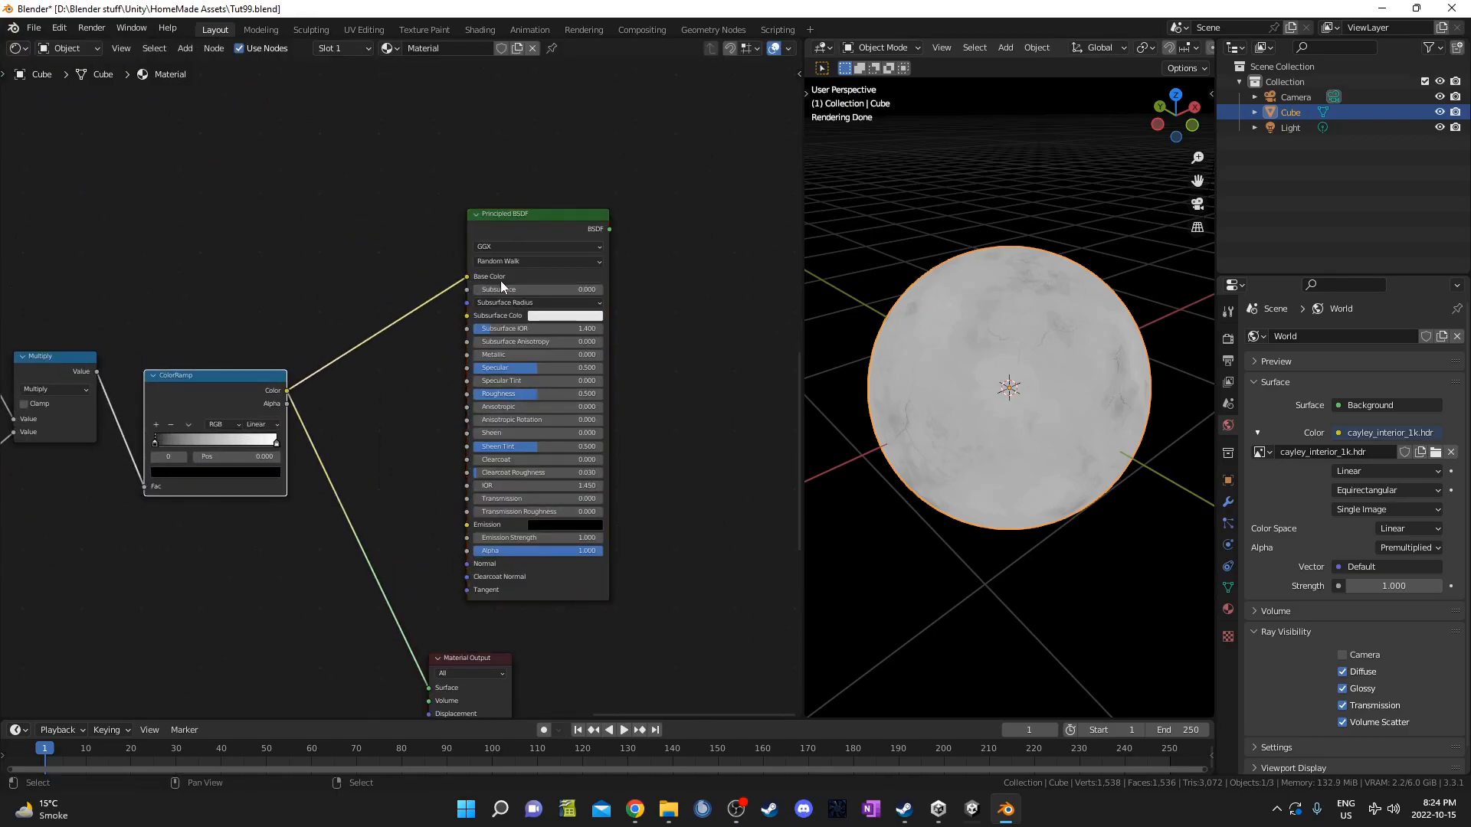
pyautogui.moveTo(525, 285); pyautogui.dragTo(397, 283, button='middle')
pyautogui.keyDown('ctrl'); pyautogui.keyDown('shift'); pyautogui.click(397, 213); pyautogui.keyUp('shift'); pyautogui.keyUp('ctrl')
# Move the Material Output node to the far side of the Principled BSDF.
pyautogui.moveTo(410, 478); pyautogui.dragTo(370, 204, button='middle')
pyautogui.moveTo(268, 362); pyautogui.dragTo(381, 469)
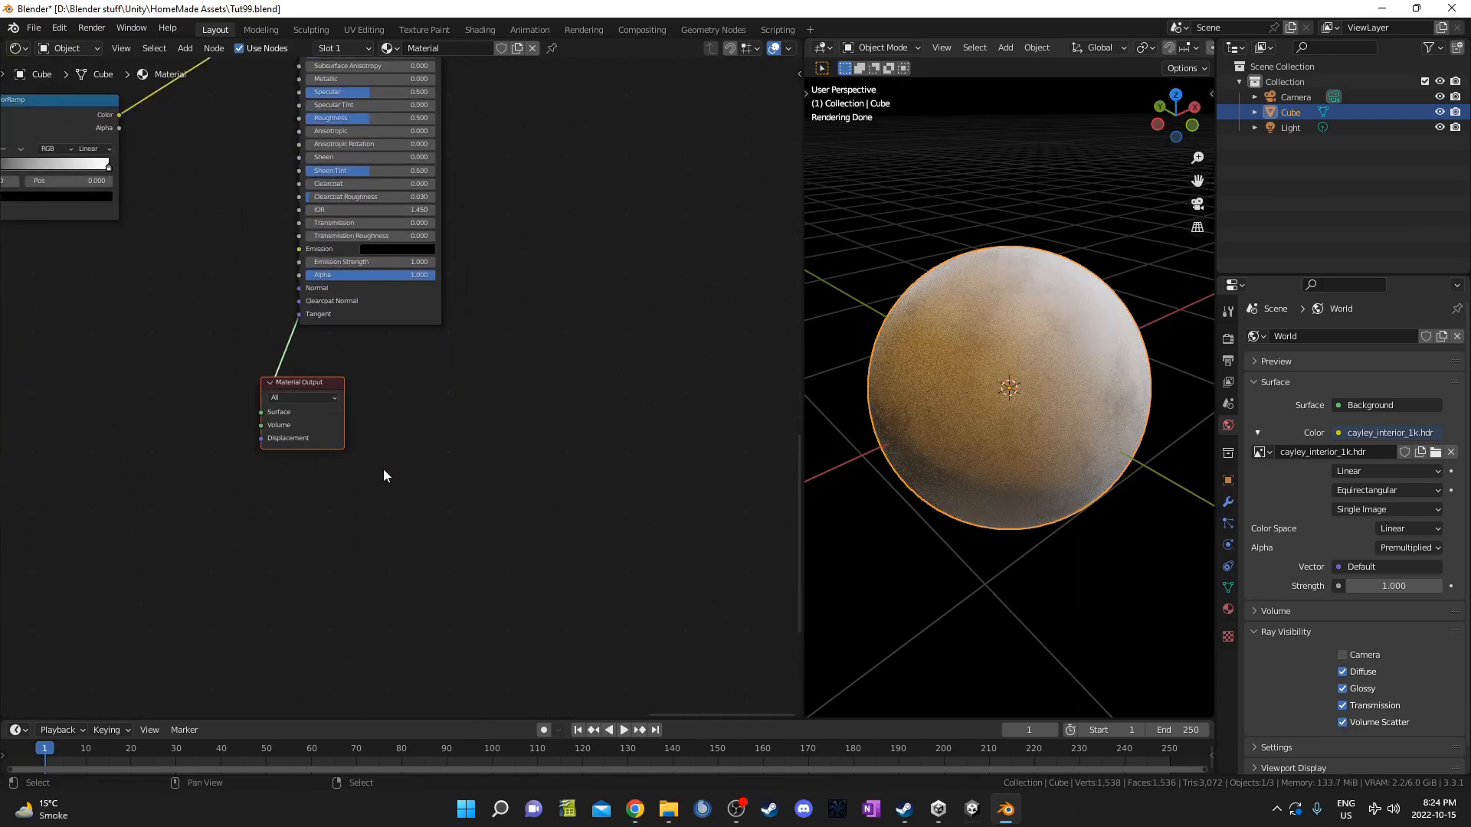
pyautogui.press('g')
pyautogui.click(628, 287)
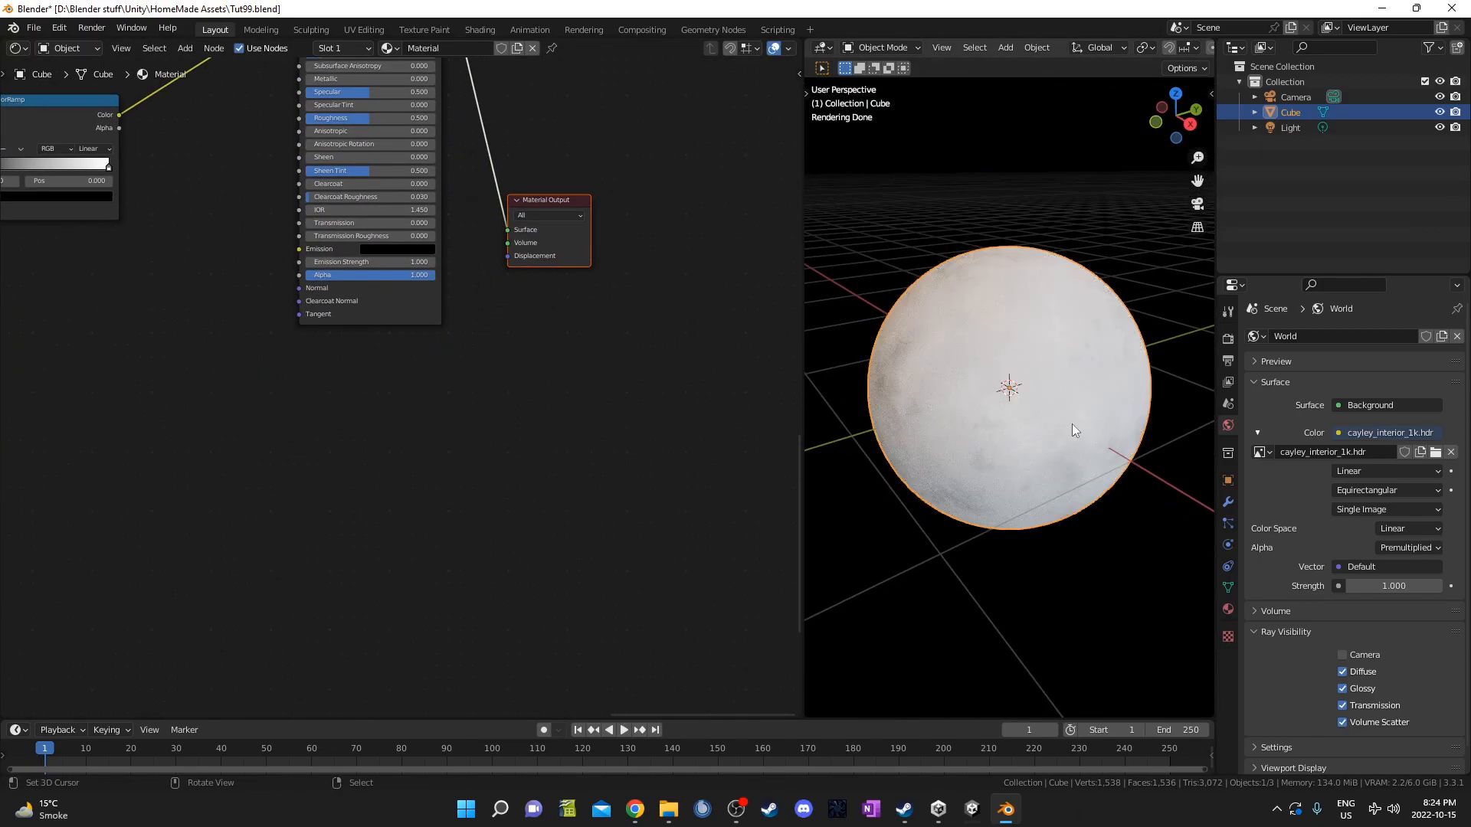
# Examine the lit sphere's surface up close alongside the shape and crack layers that produce it.
pyautogui.moveTo(1080, 441); pyautogui.dragTo(1135, 468, button='middle')
pyautogui.scroll(3, 1096, 448)
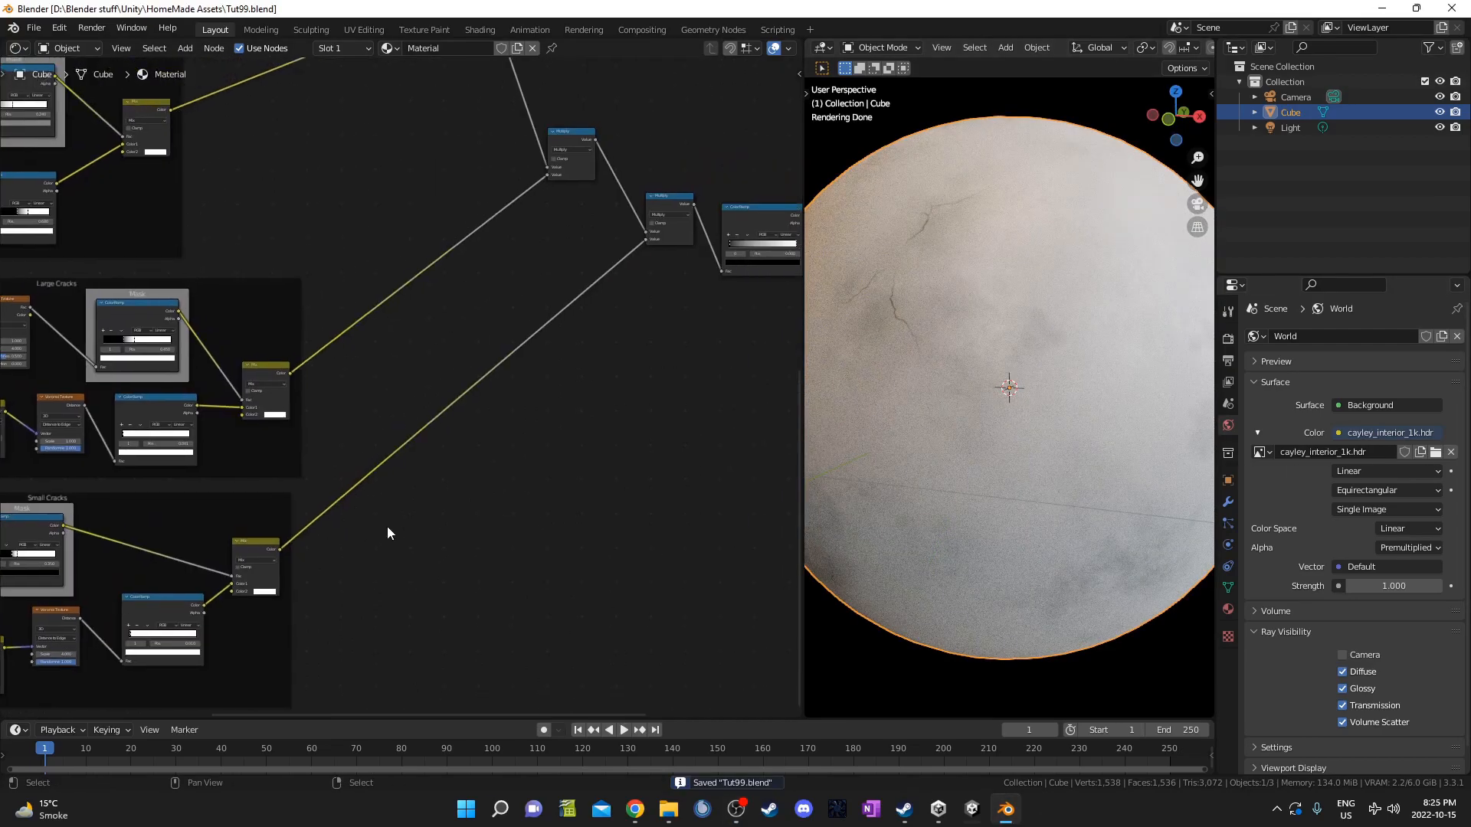
pyautogui.scroll(4, 388, 526)
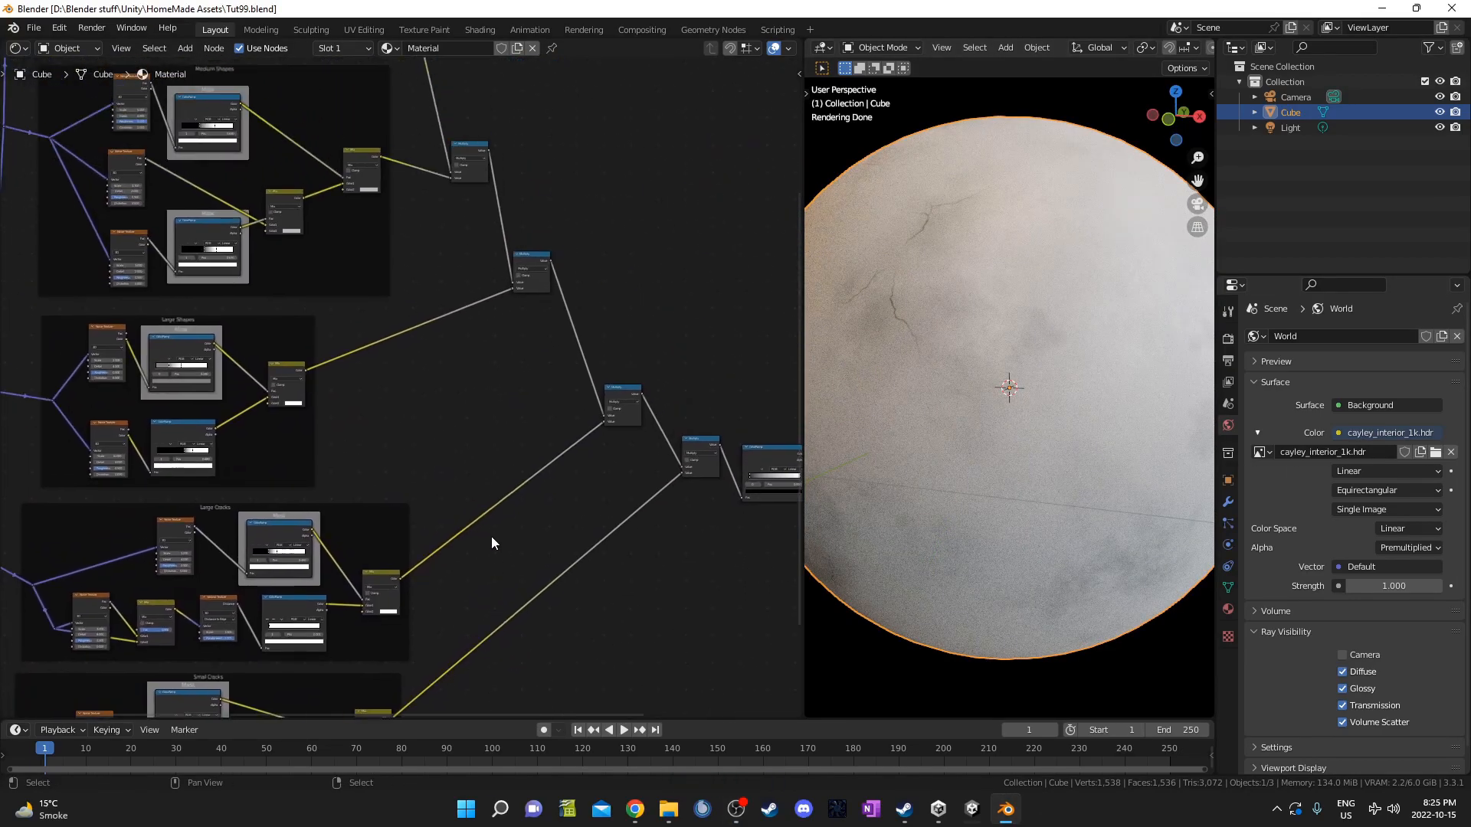
pyautogui.scroll(-2, 491, 536)
pyautogui.moveTo(487, 490); pyautogui.dragTo(500, 597, button='middle')
pyautogui.moveTo(476, 458); pyautogui.dragTo(509, 579, button='middle')
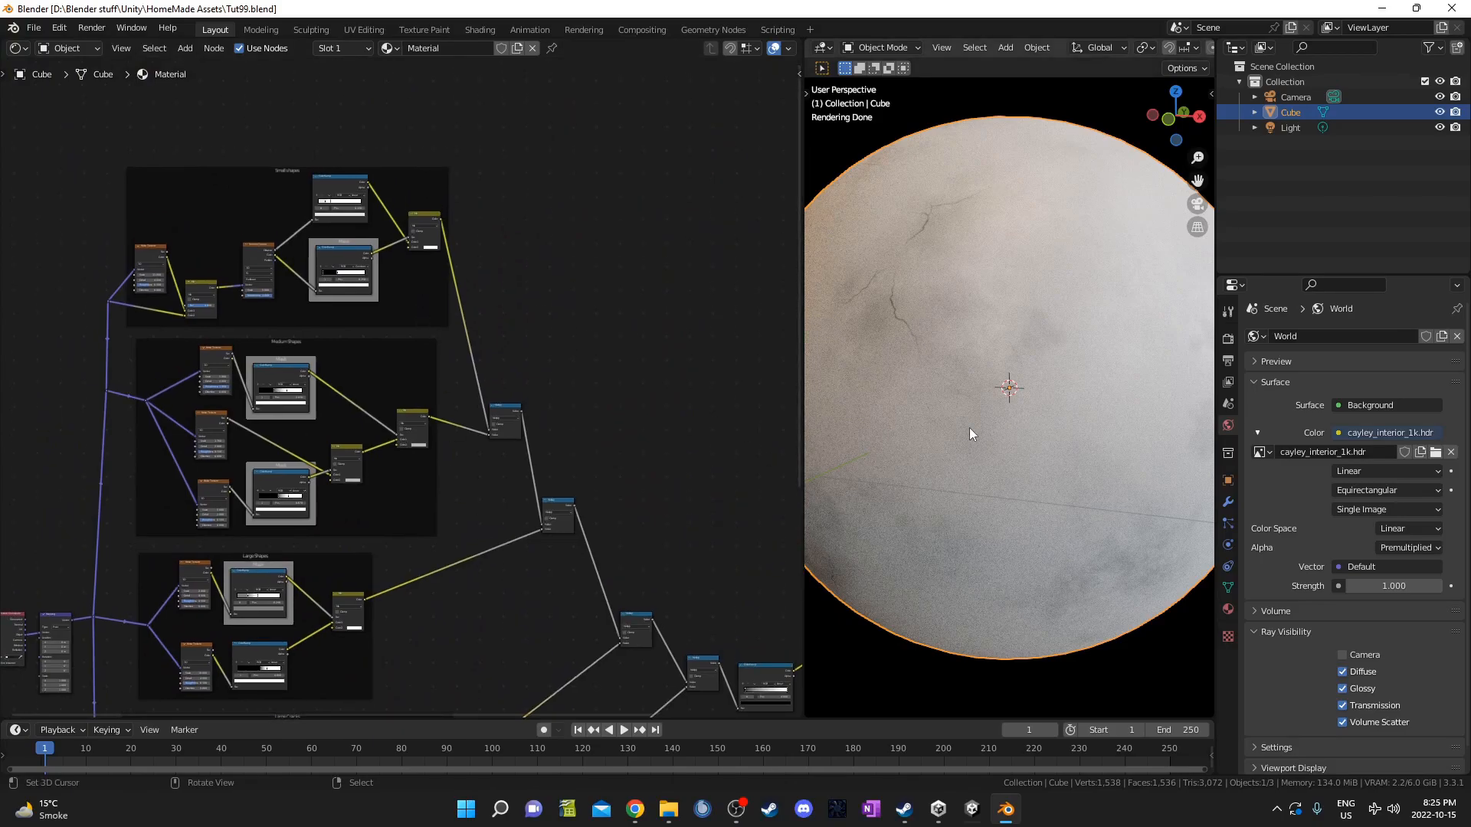
pyautogui.moveTo(1049, 458); pyautogui.dragTo(1034, 445, button='middle')
pyautogui.moveTo(628, 433); pyautogui.dragTo(607, 338, button='middle')
pyautogui.moveTo(525, 503); pyautogui.dragTo(533, 283, button='middle')
pyautogui.moveTo(488, 559)
pyautogui.mouseDown(button='middle')
pyautogui.moveTo(483, 518)
pyautogui.moveTo(452, 513)
pyautogui.mouseUp(button='middle')
# Preview the Large Shapes Mix output alone on the sphere, and return to the full Principled BSDF shading.
pyautogui.scroll(2, 480, 542)
pyautogui.moveTo(403, 413)
pyautogui.mouseDown(button='middle')
pyautogui.moveTo(384, 458)
pyautogui.moveTo(382, 580)
pyautogui.mouseUp(button='middle')
pyautogui.keyDown('ctrl'); pyautogui.keyDown('shift'); pyautogui.click(290, 326); pyautogui.keyUp('shift'); pyautogui.keyUp('ctrl')
pyautogui.moveTo(997, 357)
pyautogui.mouseDown(button='middle')
pyautogui.moveTo(1033, 388)
pyautogui.moveTo(996, 360)
pyautogui.mouseUp(button='middle')
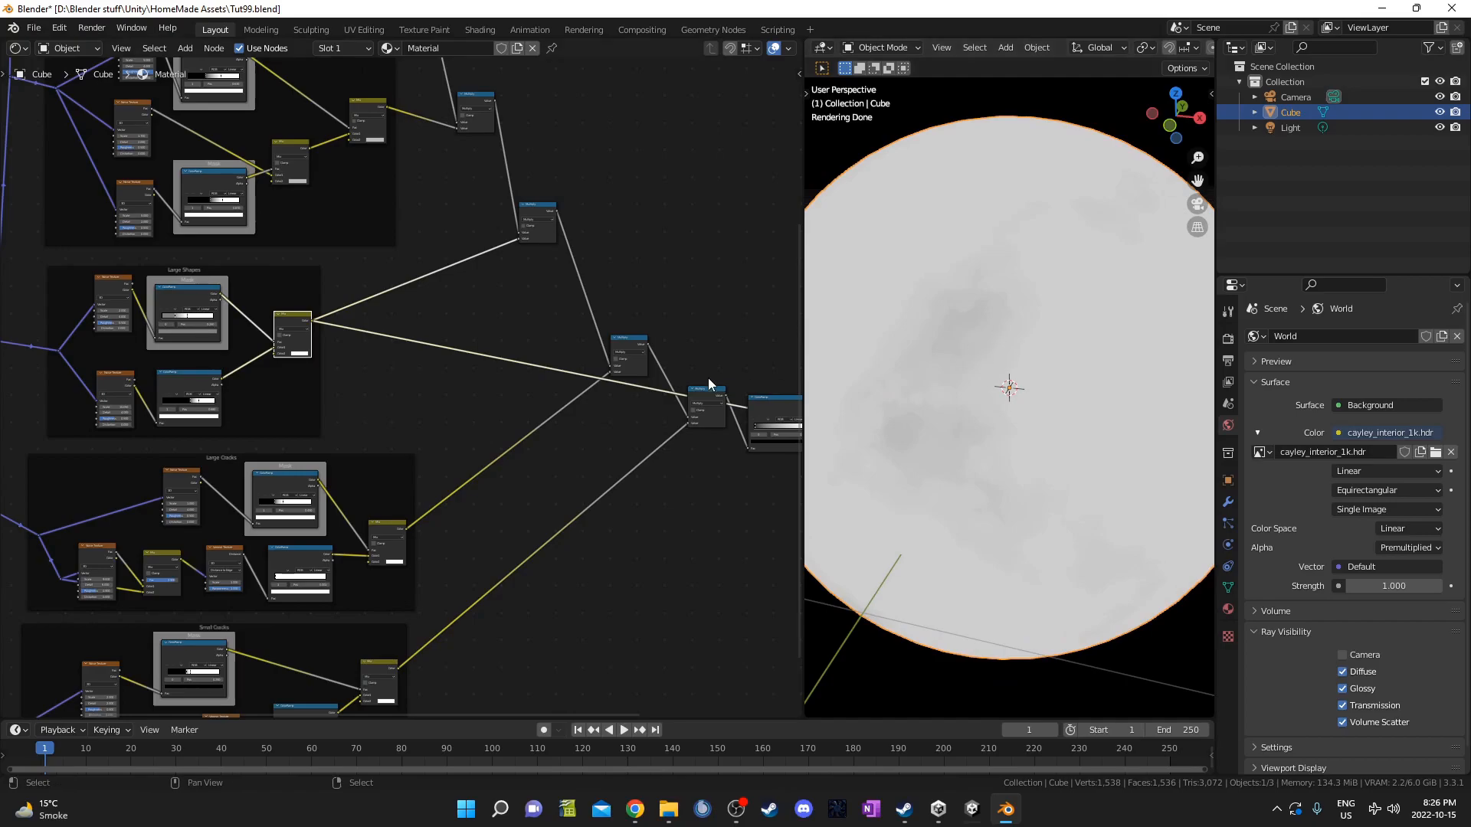
pyautogui.moveTo(598, 478); pyautogui.dragTo(516, 414, button='middle')
pyautogui.moveTo(556, 463); pyautogui.dragTo(466, 409, button='middle')
pyautogui.keyDown('ctrl'); pyautogui.keyDown('shift'); pyautogui.click(665, 245); pyautogui.keyUp('shift'); pyautogui.keyUp('ctrl')
# Add a Bump node beside the Large Shapes group and connect the group's Mix color to its Height.
pyautogui.scroll(4, 264, 464)
pyautogui.moveTo(265, 464); pyautogui.dragTo(495, 486, button='middle')
pyautogui.moveTo(361, 280); pyautogui.dragTo(450, 353, button='middle')
pyautogui.hotkey('shift', 'a')
pyautogui.click(448, 343)
pyautogui.write('bu')
pyautogui.press('Return')
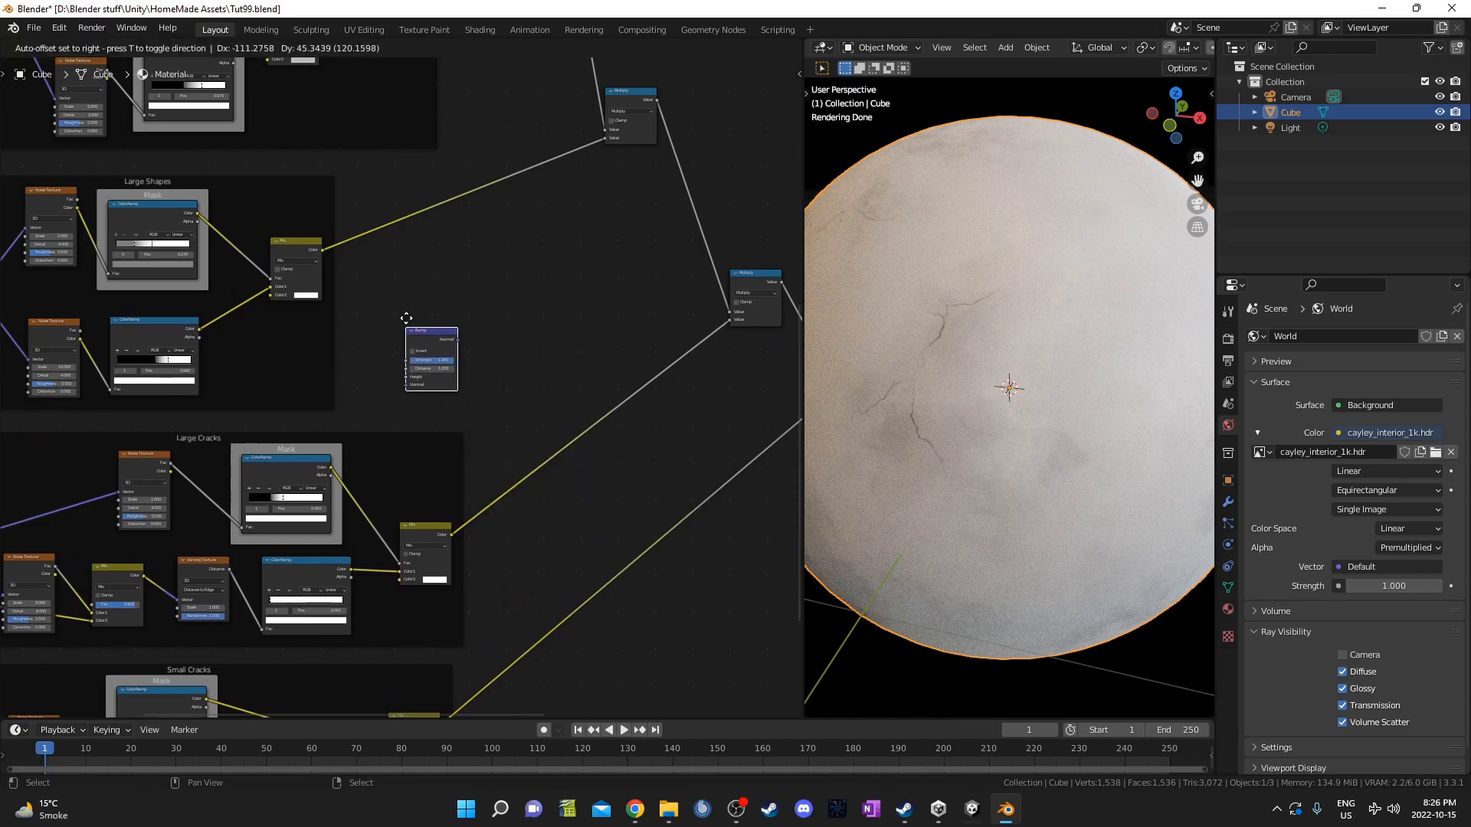
pyautogui.click(475, 272)
pyautogui.scroll(2, 327, 266)
pyautogui.moveTo(285, 185); pyautogui.dragTo(459, 233)
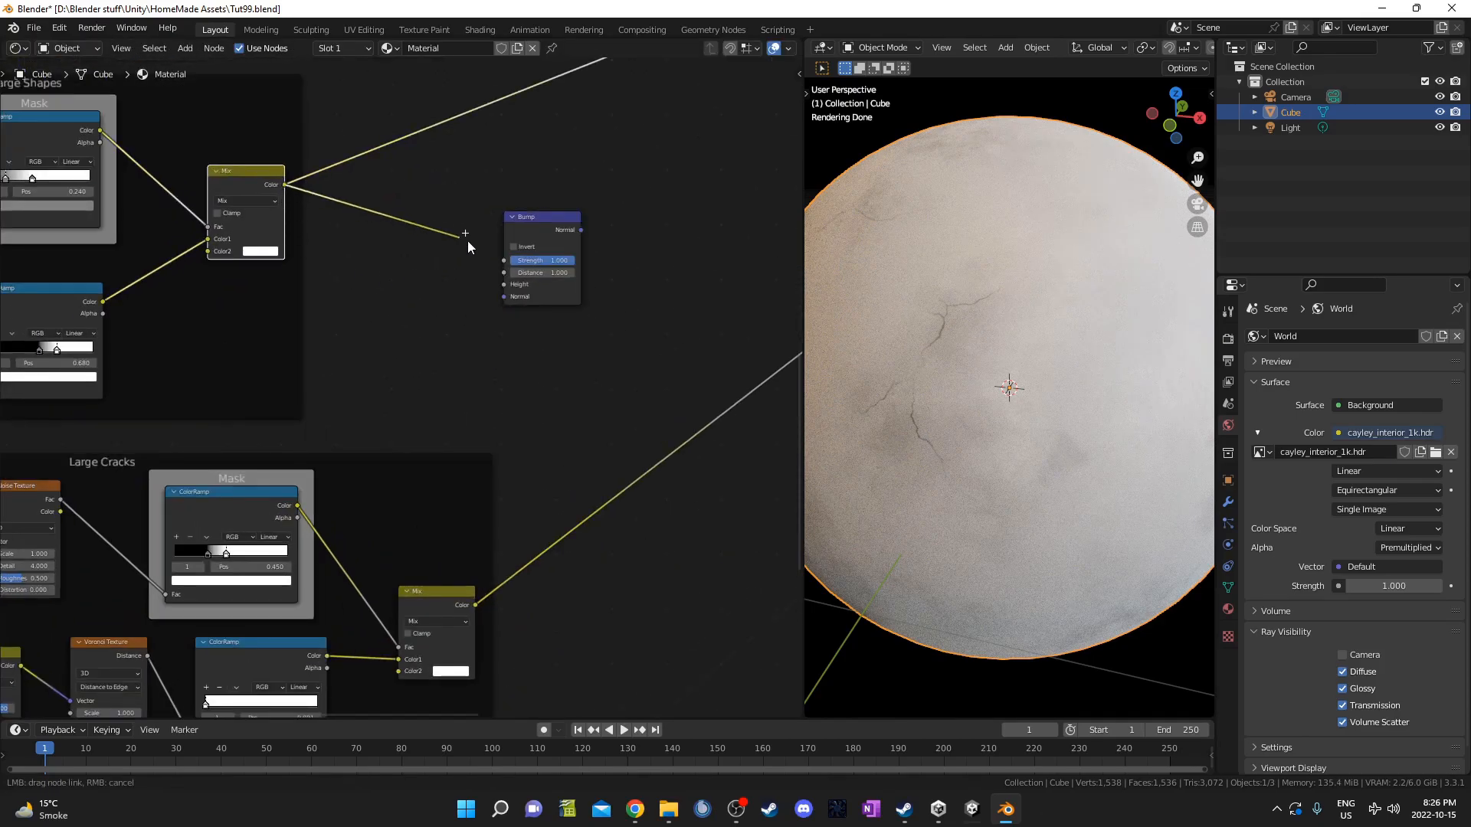
pyautogui.moveTo(511, 288); pyautogui.dragTo(511, 288)
# Preview the Large Shapes Bump node's Normal output on the sphere.
pyautogui.moveTo(529, 335); pyautogui.dragTo(366, 354, button='middle')
pyautogui.scroll(-3, 366, 354)
pyautogui.keyDown('ctrl'); pyautogui.keyDown('shift'); pyautogui.click(368, 265); pyautogui.keyUp('shift'); pyautogui.keyUp('ctrl')
pyautogui.moveTo(375, 263); pyautogui.dragTo(431, 264)
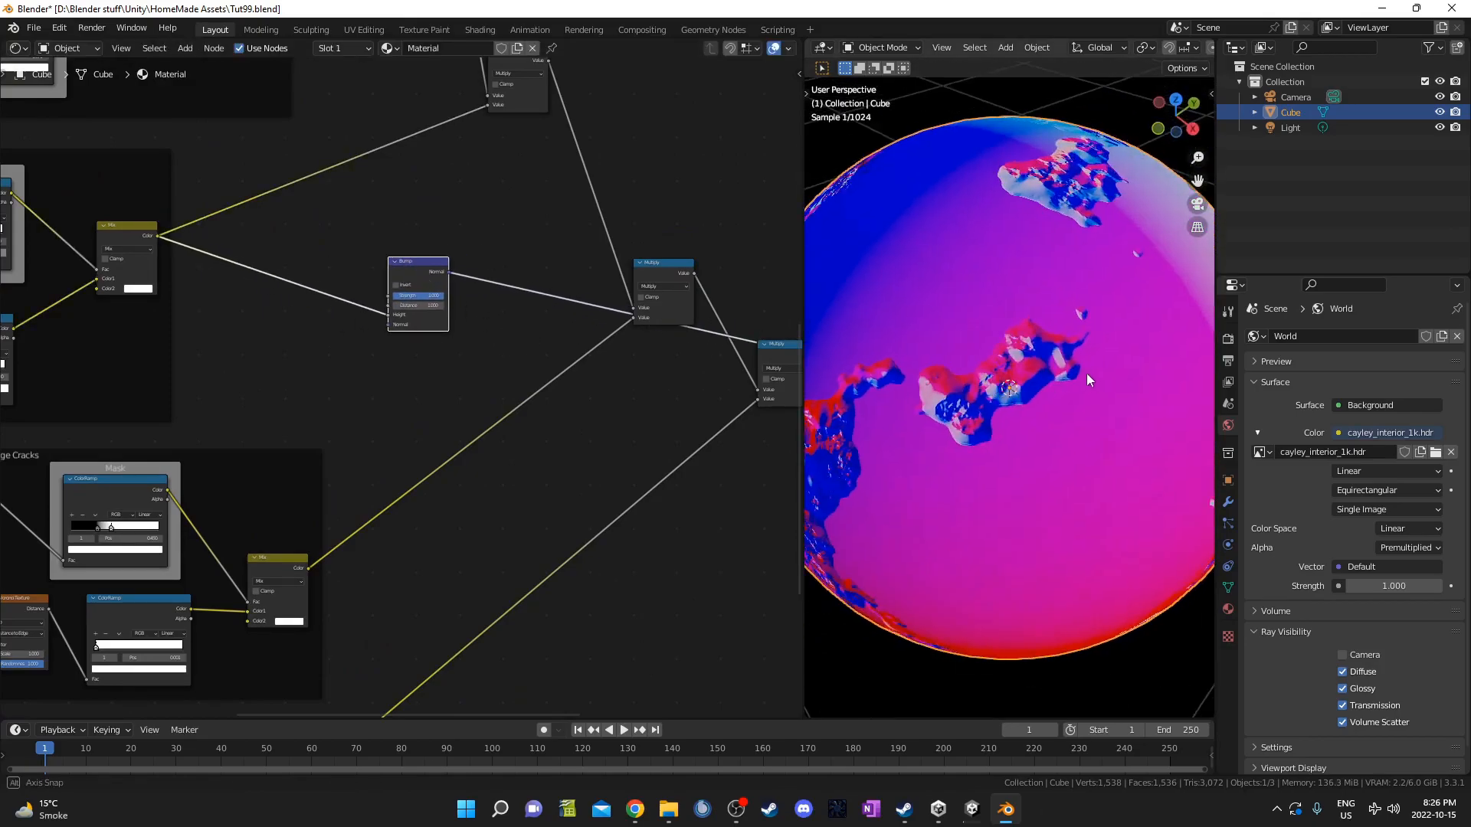
pyautogui.moveTo(1097, 352); pyautogui.dragTo(1109, 346, button='middle')
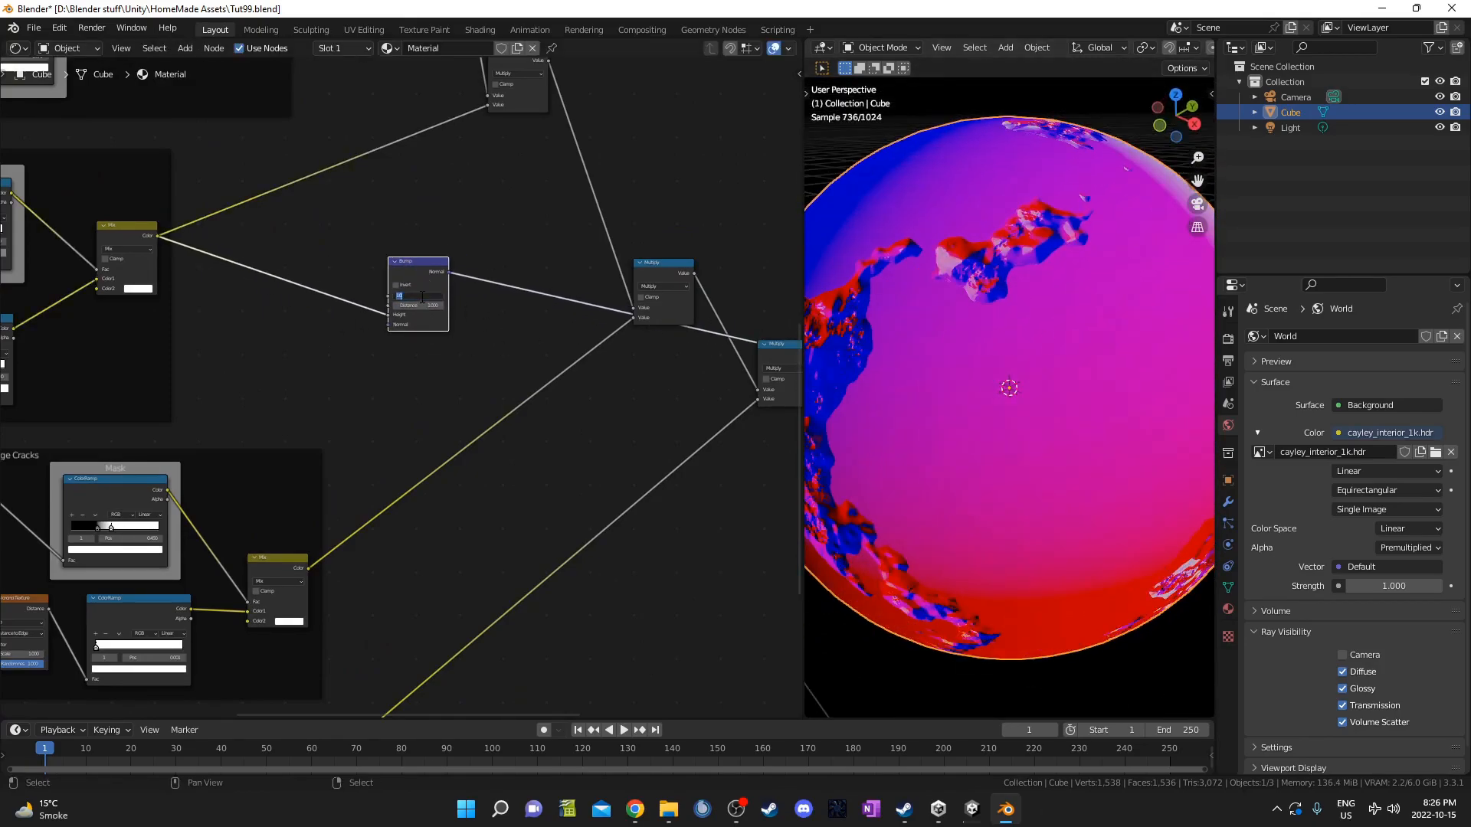
# Set the Large Shapes Bump strength to 0.3 and check the relief up close on the sphere.
pyautogui.write('0.3')
pyautogui.press('Return')
pyautogui.moveTo(913, 359); pyautogui.dragTo(962, 348, button='middle')
pyautogui.moveTo(152, 405); pyautogui.dragTo(531, 444, button='middle')
pyautogui.scroll(5, 873, 412)
pyautogui.moveTo(925, 412); pyautogui.dragTo(931, 411, button='middle')
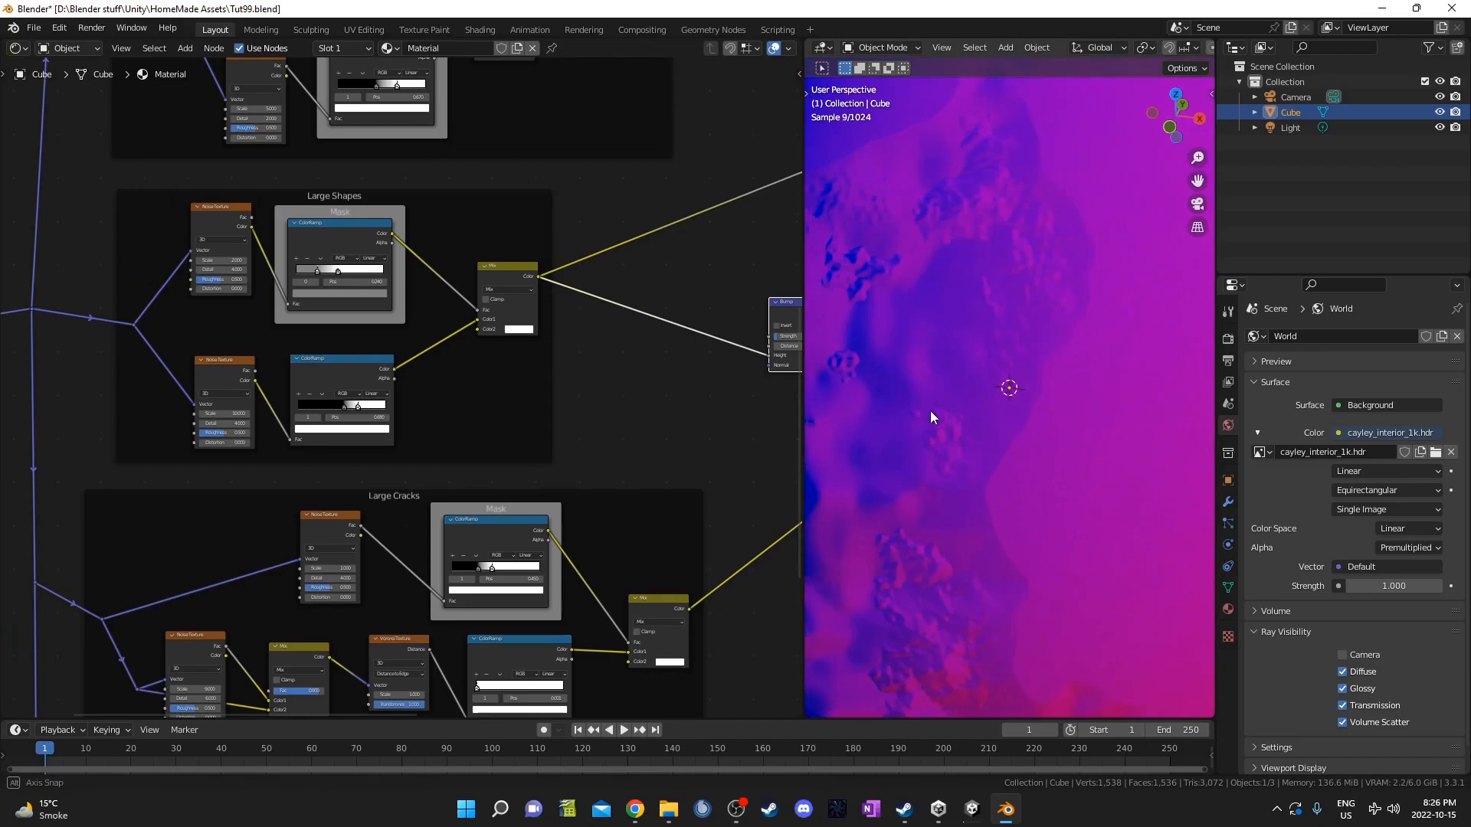
# Try a higher detail and a scale of 3 on the upper Large Shapes Noise Texture, undoing each change.
pyautogui.scroll(2, 302, 397)
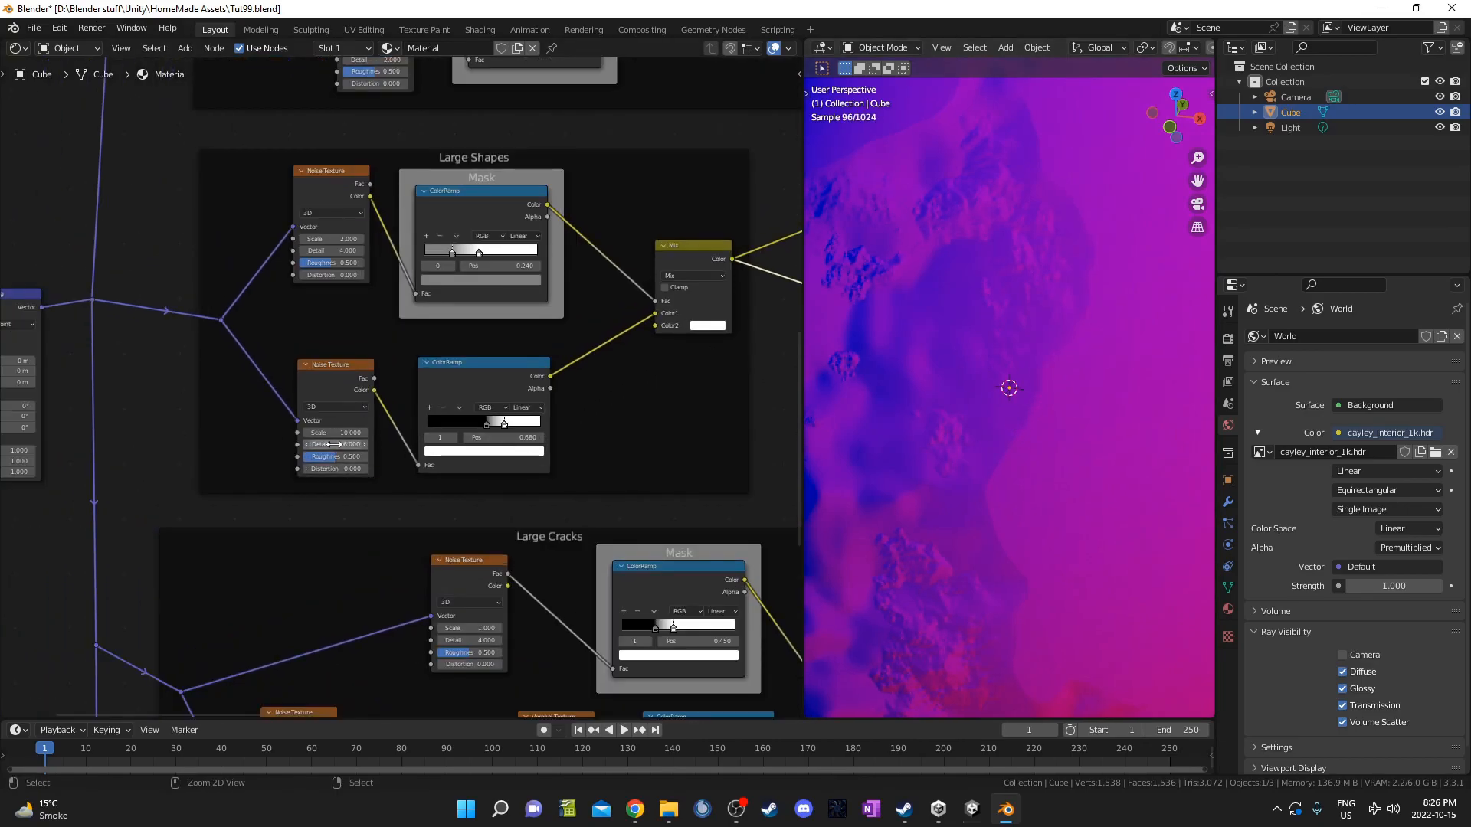
pyautogui.keyDown('ctrl'); pyautogui.scroll(2, 334, 250); pyautogui.keyUp('ctrl')
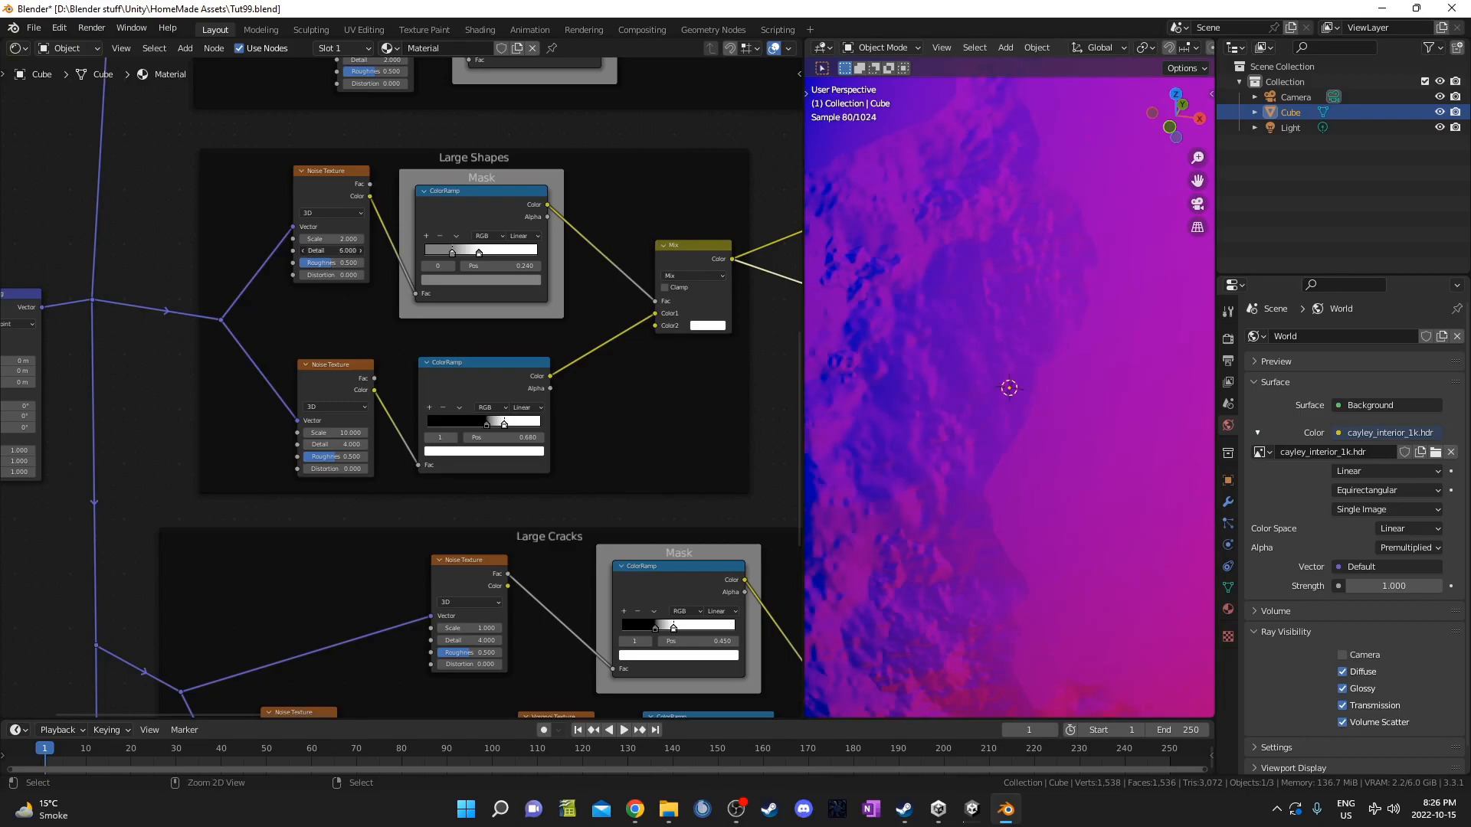
pyautogui.hotkey('ctrl', 'z')
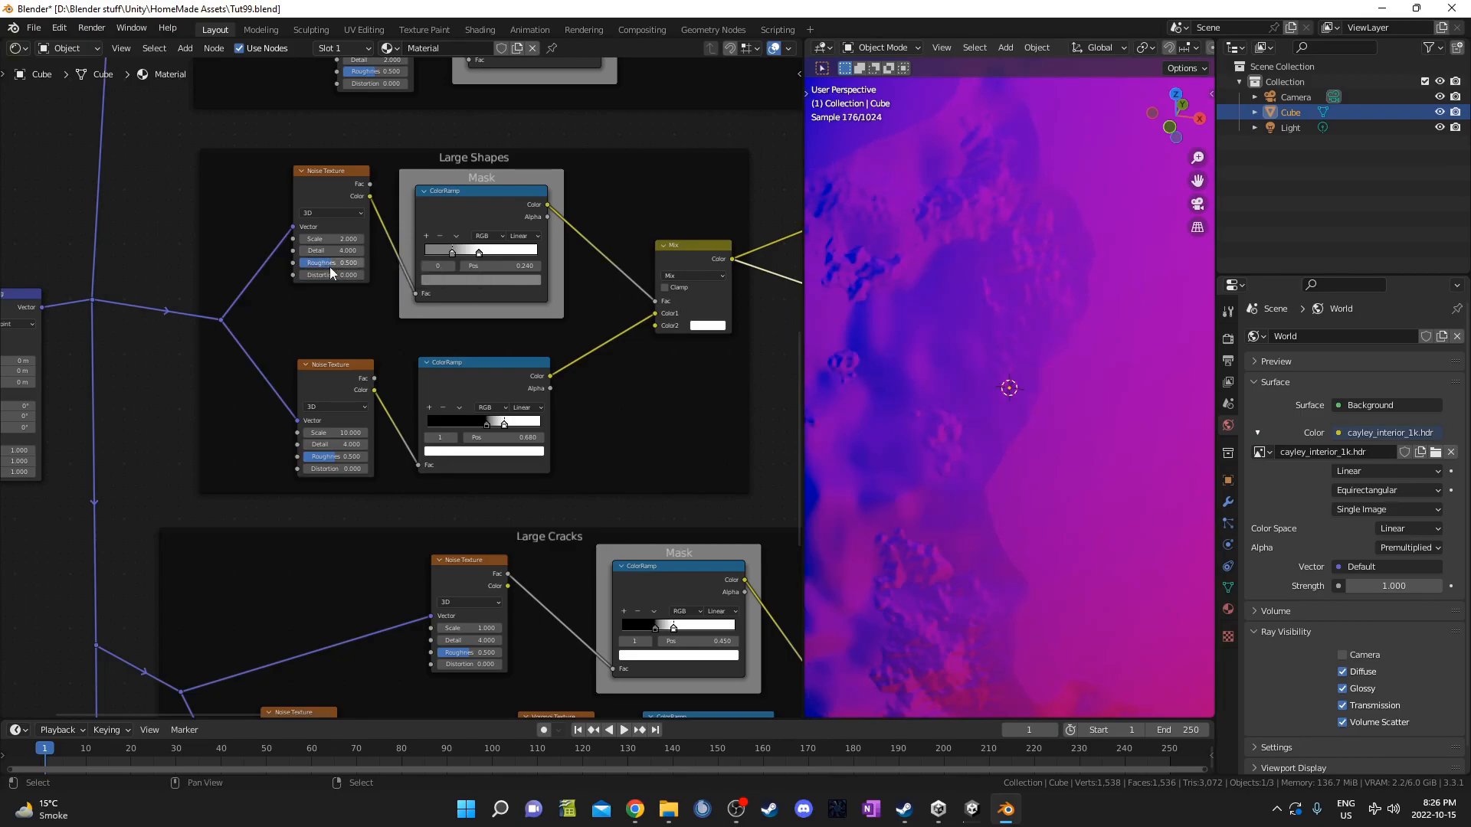
pyautogui.keyDown('ctrl'); pyautogui.scroll(5, 333, 263); pyautogui.keyUp('ctrl')
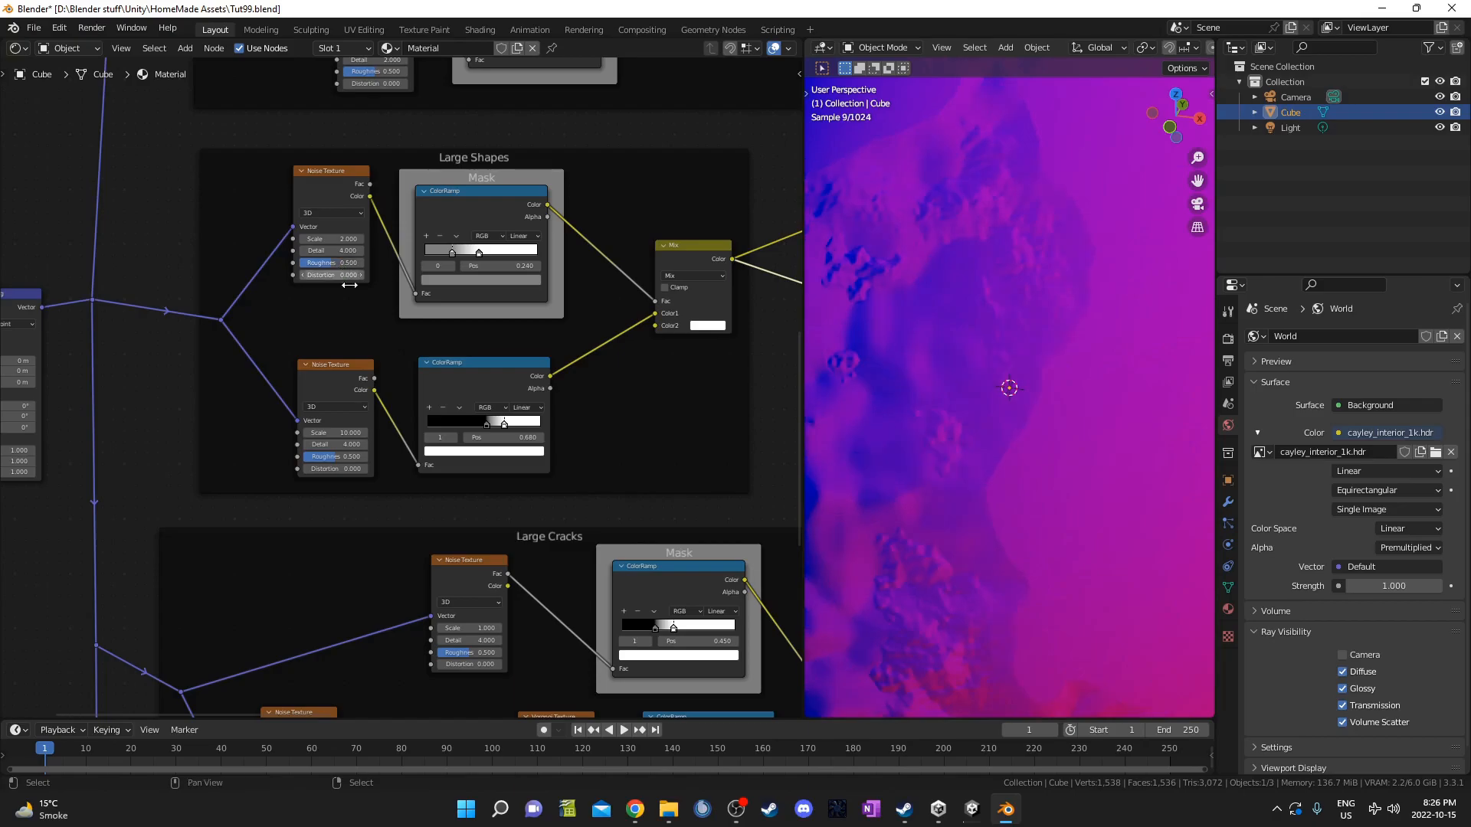
pyautogui.hotkey('ctrl', 'z')
pyautogui.keyDown('shift'); pyautogui.scroll(1, 369, 421); pyautogui.keyUp('shift')
pyautogui.keyDown('ctrl'); pyautogui.scroll(-2, 340, 266); pyautogui.keyUp('ctrl')
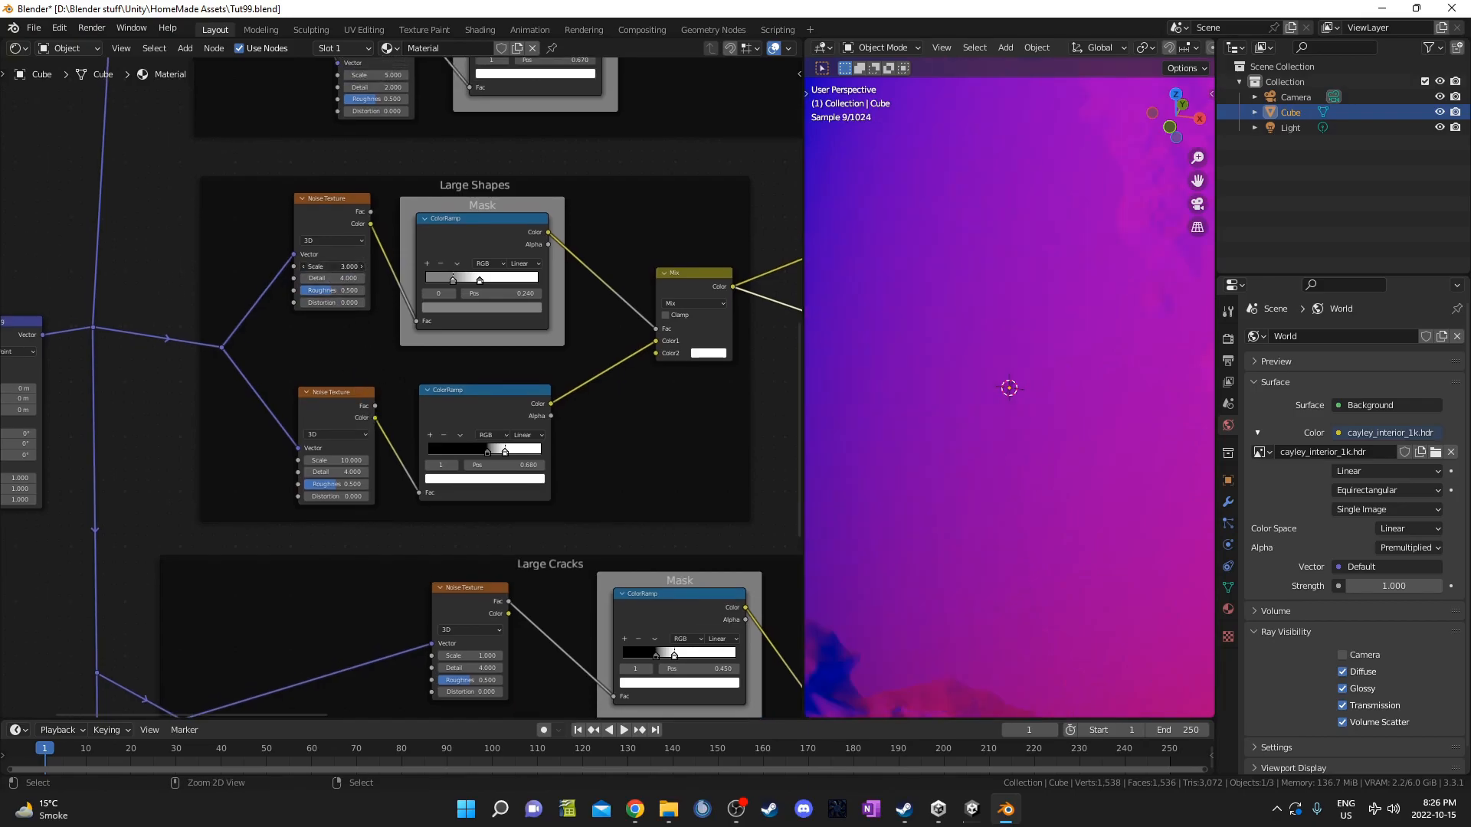
pyautogui.scroll(-3, 1087, 476)
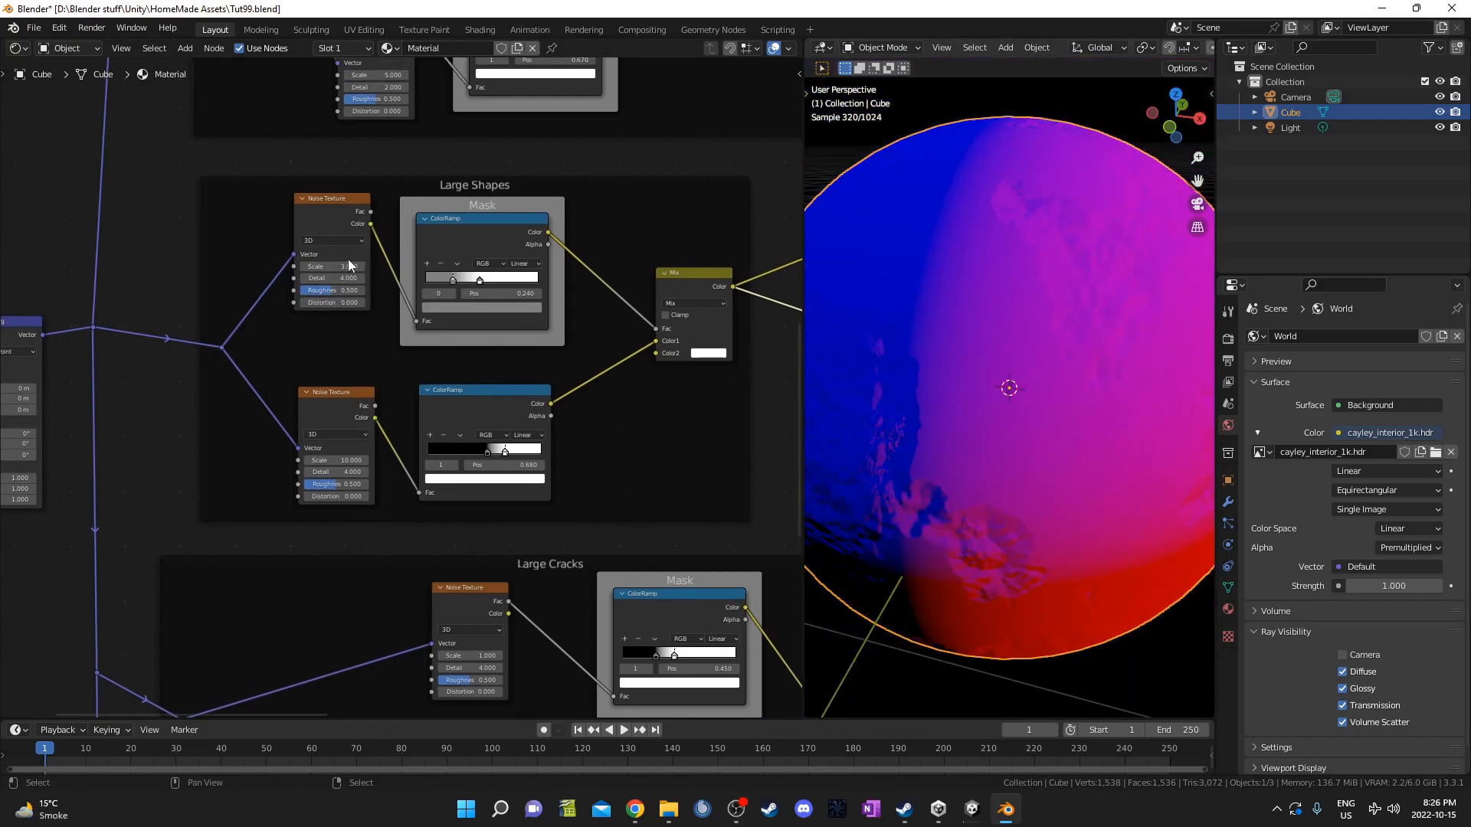
pyautogui.hotkey('ctrl', 'z')
# Add a second Bump node beside the Large Cracks and Small Cracks groups.
pyautogui.moveTo(380, 452); pyautogui.dragTo(358, 399, button='middle')
pyautogui.scroll(-3, 550, 610)
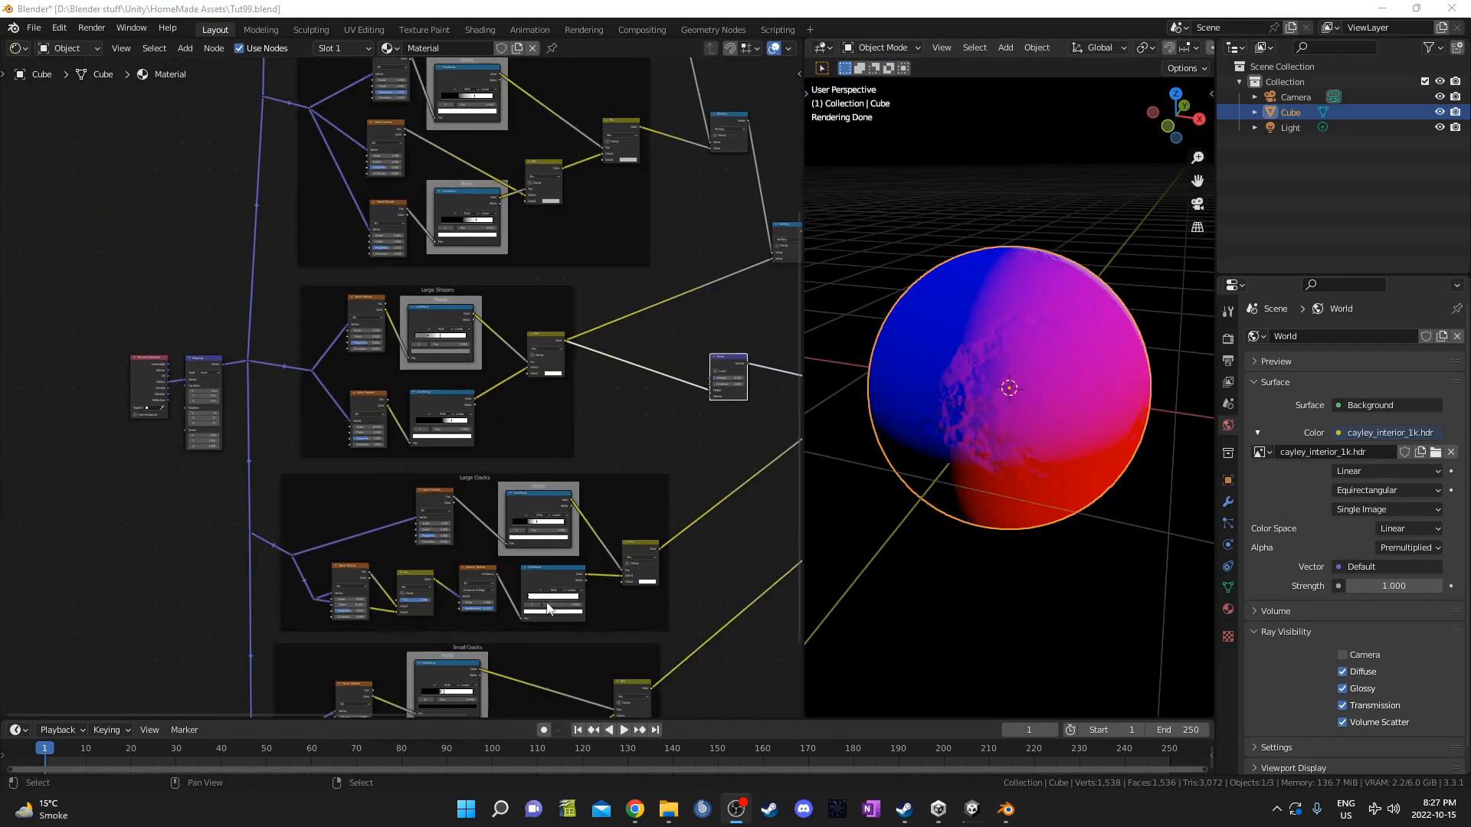
pyautogui.moveTo(580, 608); pyautogui.dragTo(306, 424, button='middle')
pyautogui.scroll(4, 314, 426)
pyautogui.moveTo(588, 483); pyautogui.dragTo(494, 404, button='middle')
pyautogui.hotkey('shift', 'a')
pyautogui.click(494, 404)
pyautogui.write('bump')
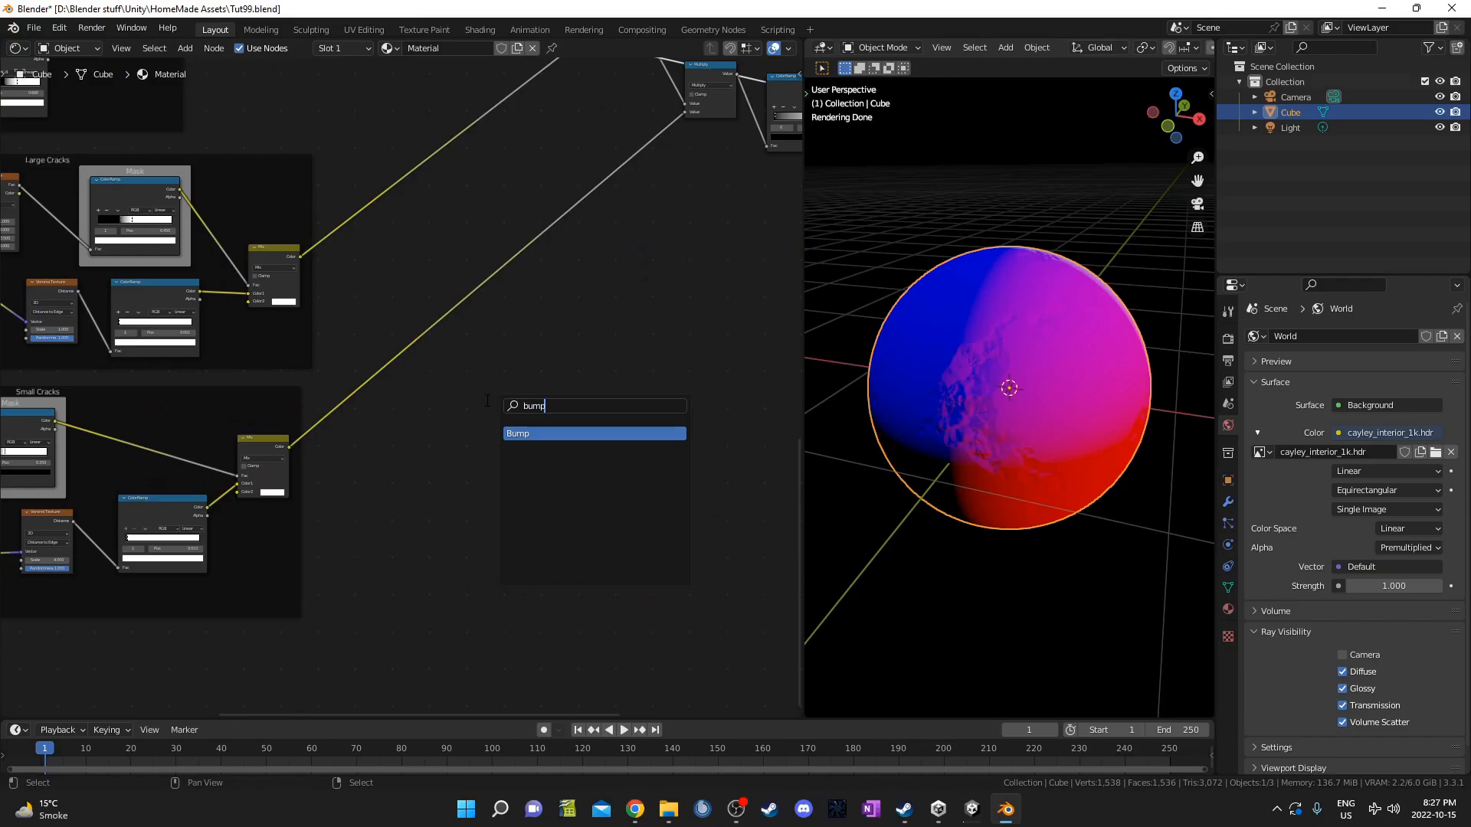
pyautogui.press('Return')
pyautogui.click(531, 391)
# Add a Math node that combines the Large Cracks and Small Cracks Mix colors into the second Bump's Height.
pyautogui.scroll(2, 507, 420)
pyautogui.hotkey('shift', 'a')
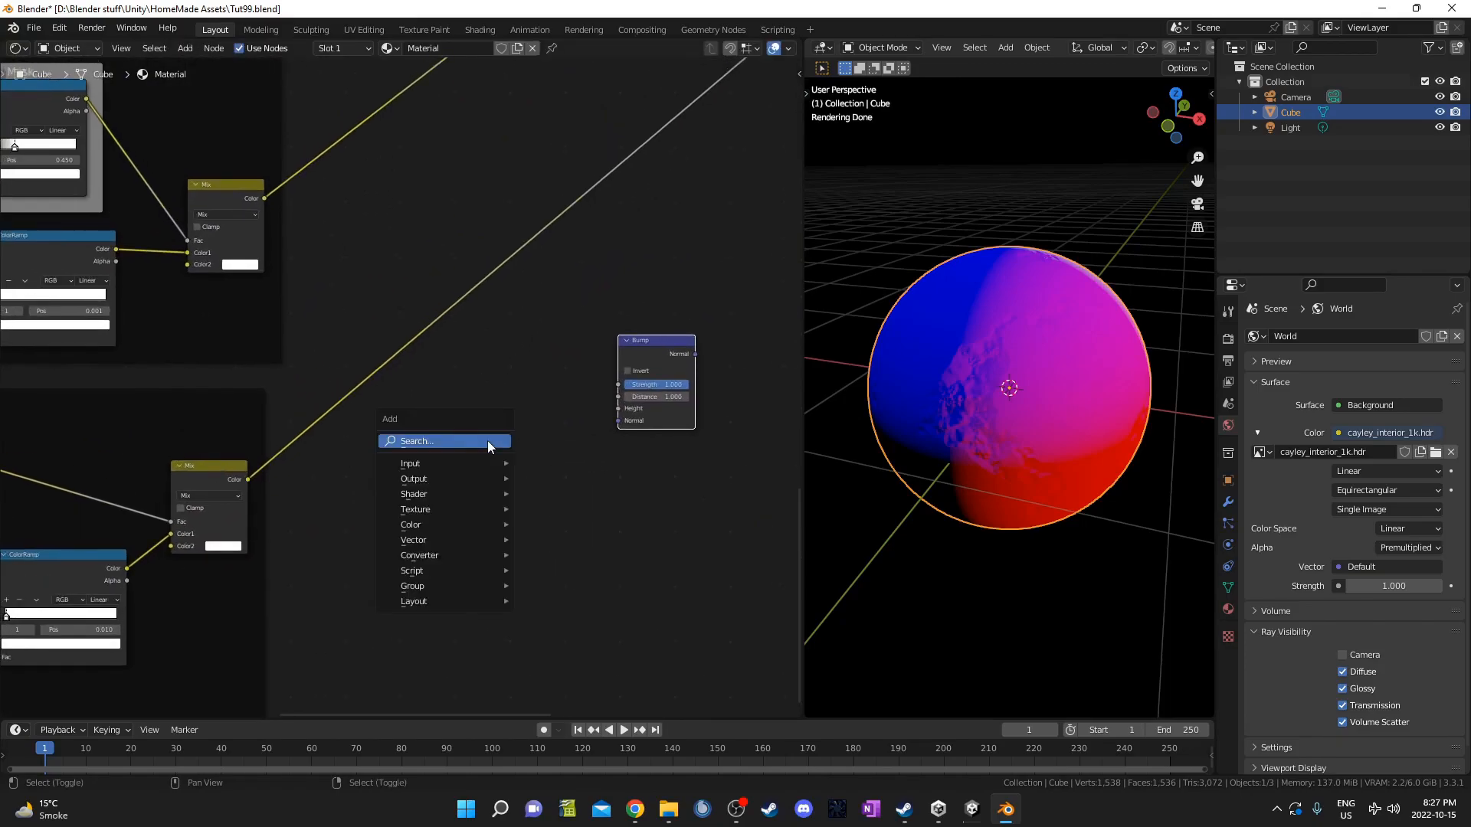
pyautogui.click(487, 439)
pyautogui.write('math')
pyautogui.press('Return')
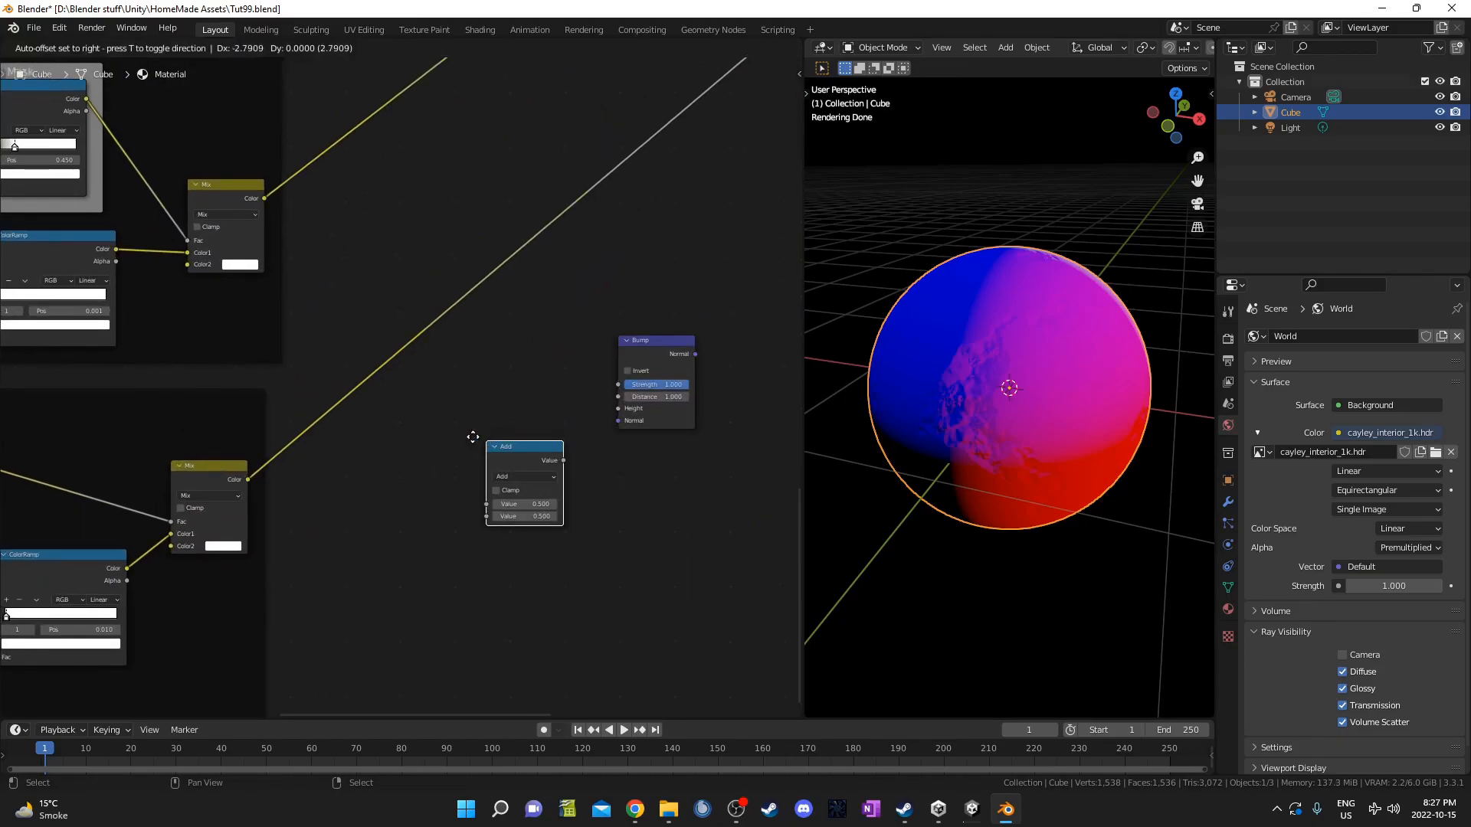
pyautogui.click(425, 378)
pyautogui.moveTo(265, 199); pyautogui.dragTo(427, 442)
pyautogui.moveTo(248, 479); pyautogui.dragTo(285, 480)
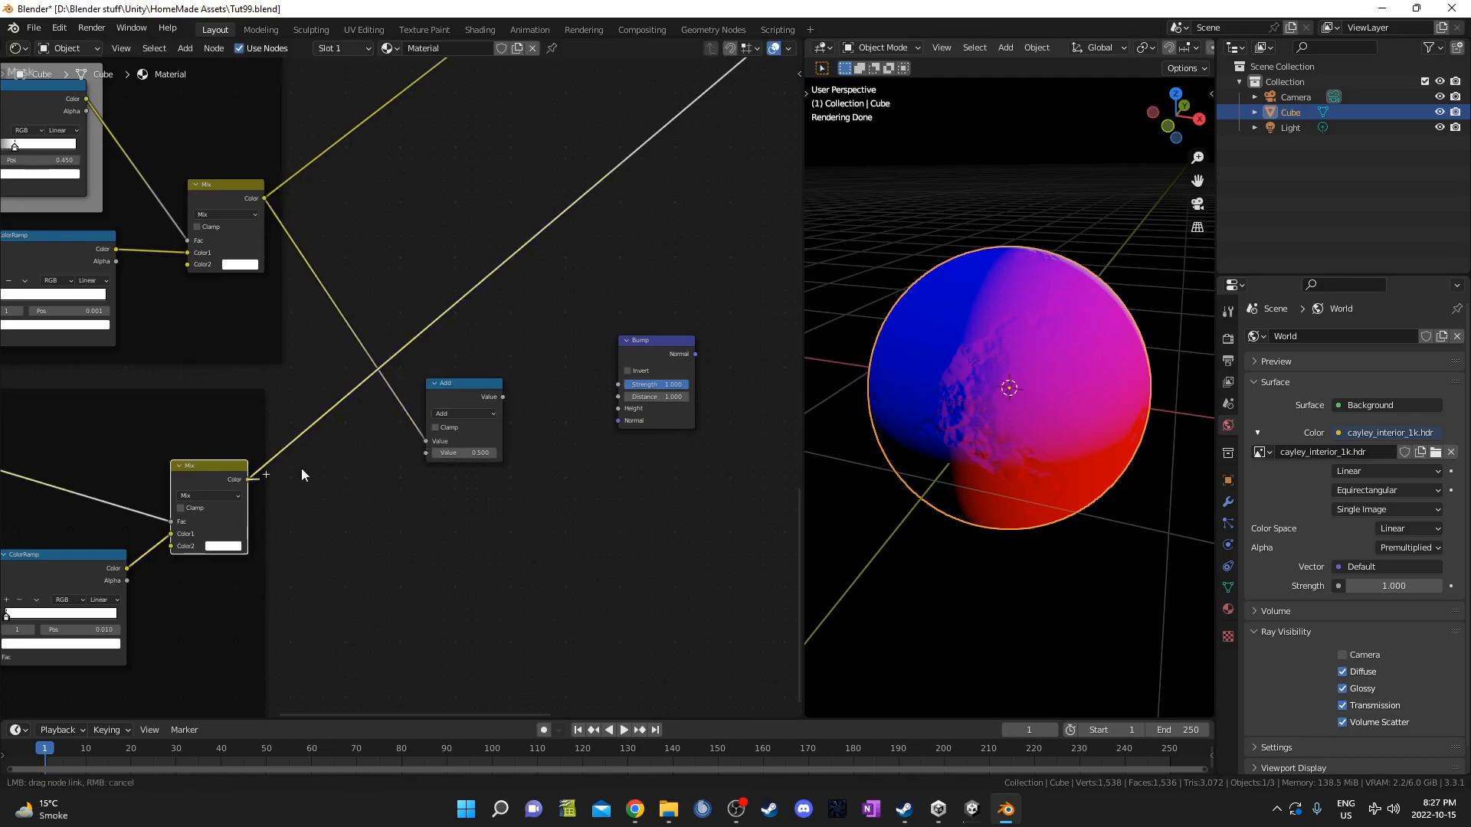
pyautogui.moveTo(503, 396); pyautogui.dragTo(618, 409)
# Preview the cracks Bump node's Normal output on the sphere.
pyautogui.moveTo(576, 434); pyautogui.dragTo(499, 521, button='middle')
pyautogui.scroll(3, 501, 519)
pyautogui.moveTo(557, 477); pyautogui.dragTo(446, 363, button='middle')
pyautogui.keyDown('ctrl'); pyautogui.keyDown('shift'); pyautogui.click(490, 340); pyautogui.keyUp('shift'); pyautogui.keyUp('ctrl')
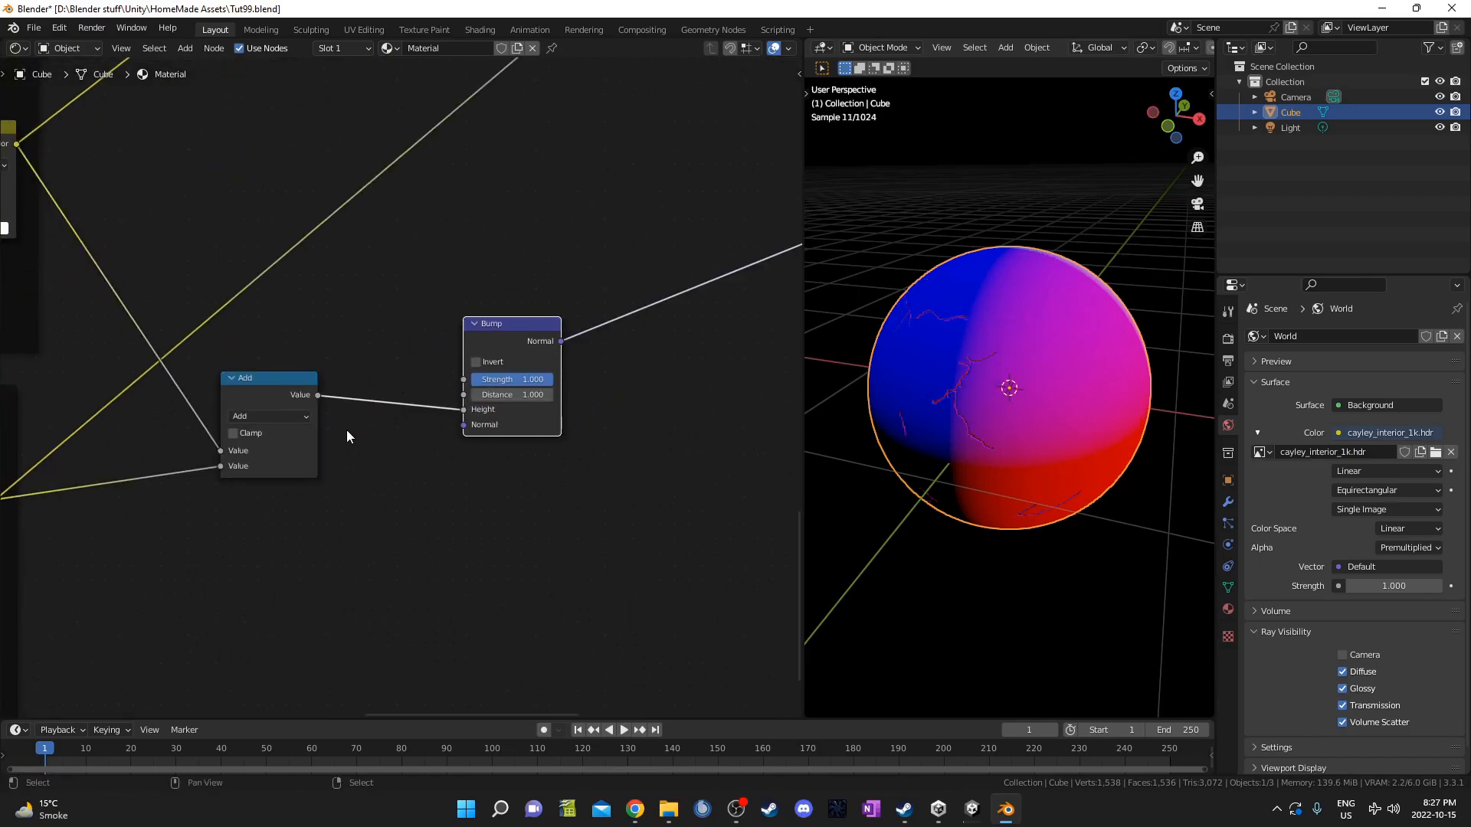
# Change the cracks Math node's operation to Multiply and check the cracks around the sphere.
pyautogui.moveTo(314, 432); pyautogui.dragTo(485, 353, button='middle')
pyautogui.scroll(1, 485, 352)
pyautogui.click(446, 334)
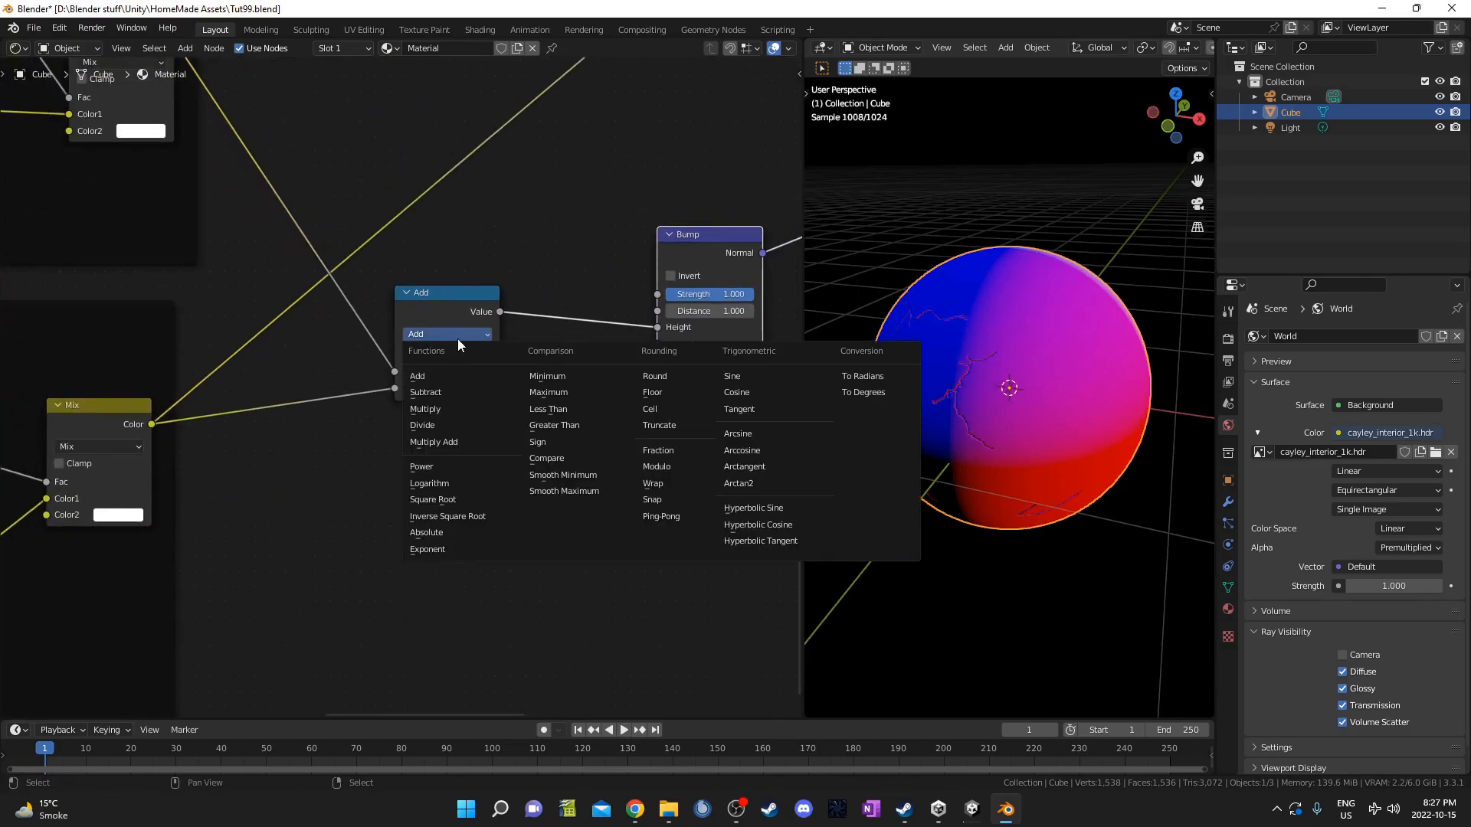
pyautogui.click(427, 372)
pyautogui.moveTo(988, 377); pyautogui.dragTo(1018, 380, button='middle')
pyautogui.scroll(3, 1017, 379)
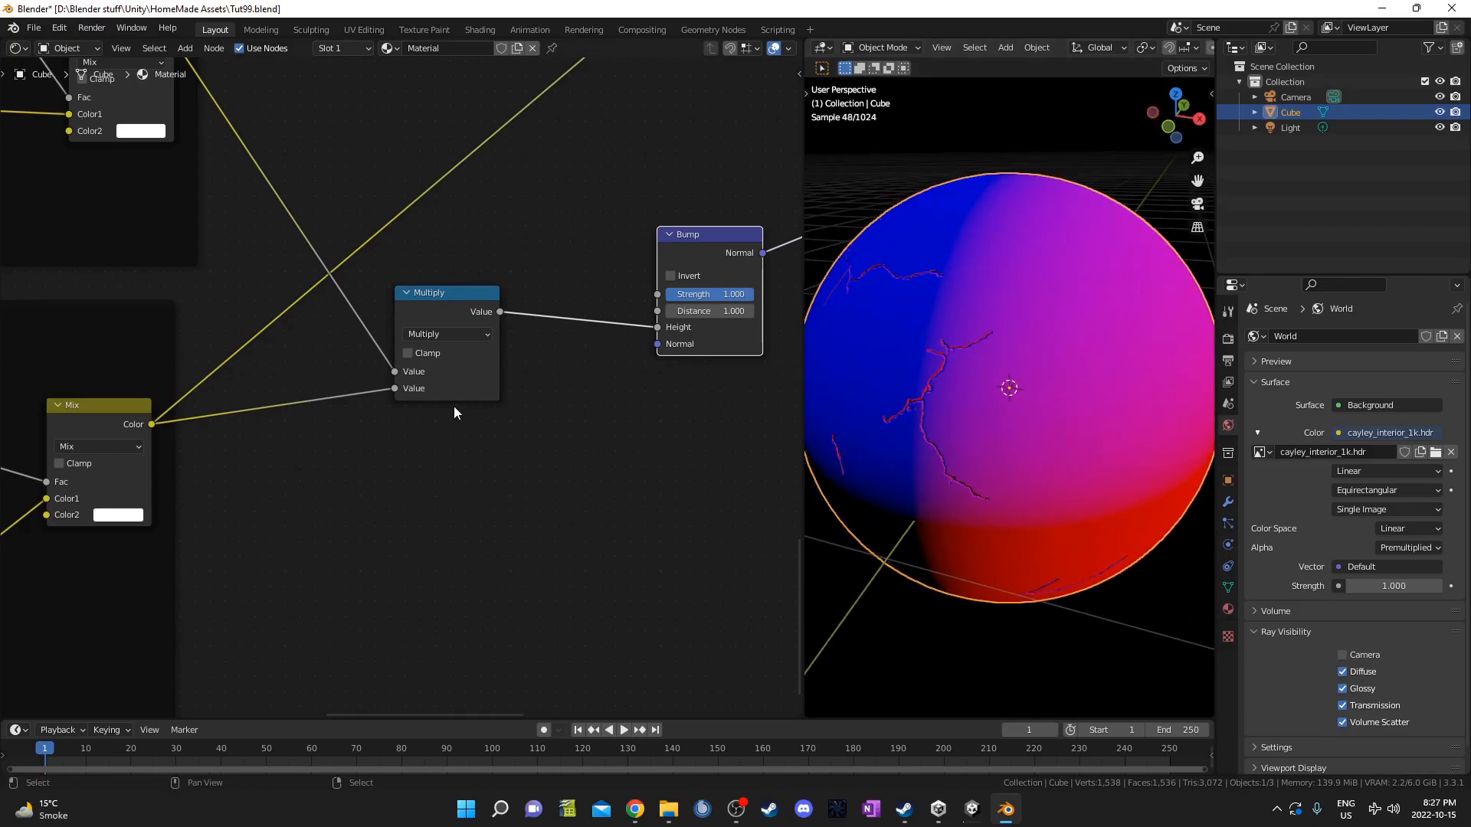
pyautogui.hotkey('ctrl', 'shift', 'z')
pyautogui.moveTo(988, 360); pyautogui.dragTo(1036, 339, button='middle')
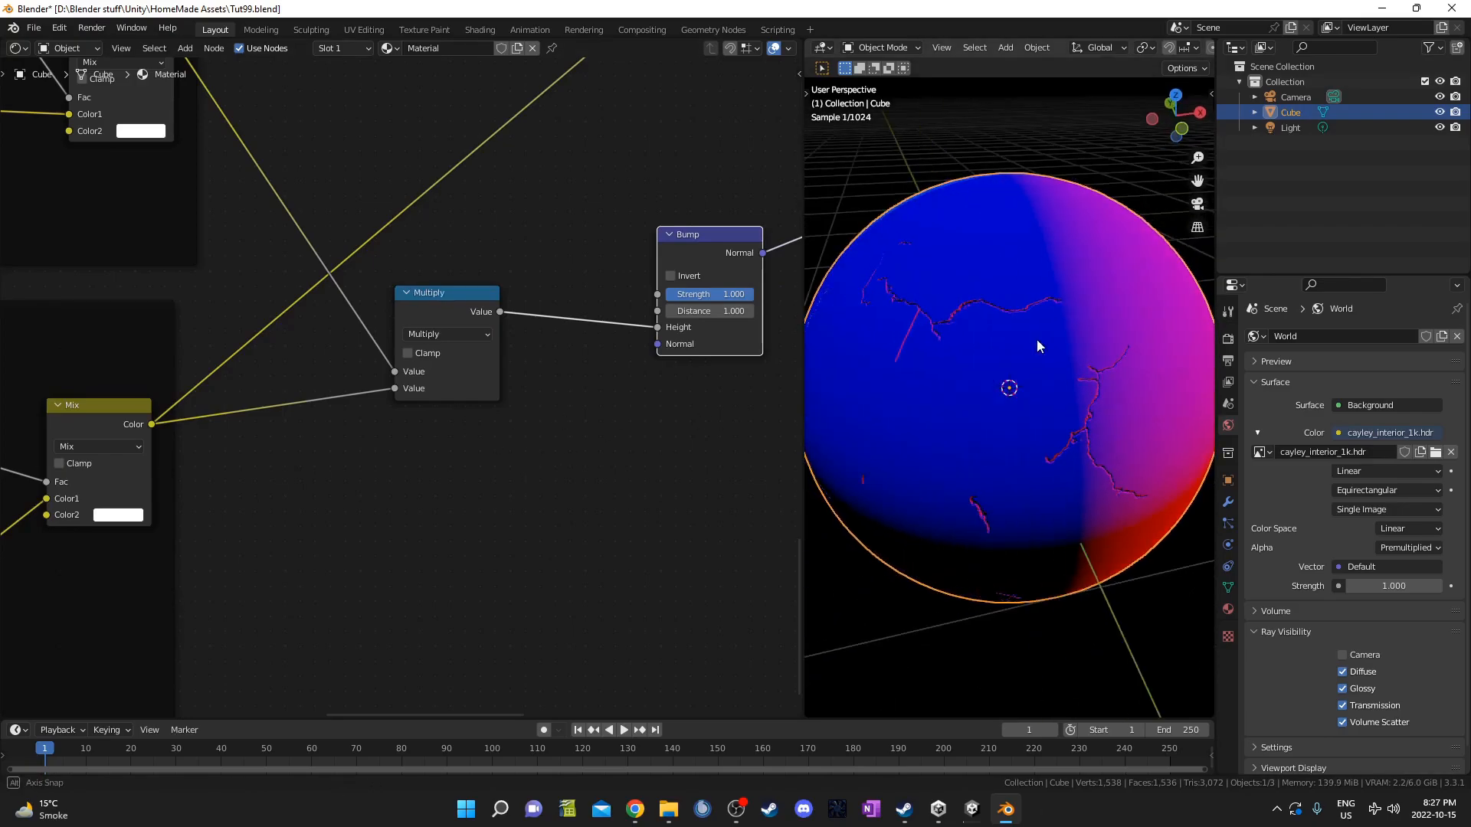
pyautogui.moveTo(946, 360); pyautogui.dragTo(1003, 387, button='middle')
pyautogui.scroll(-3, 568, 413)
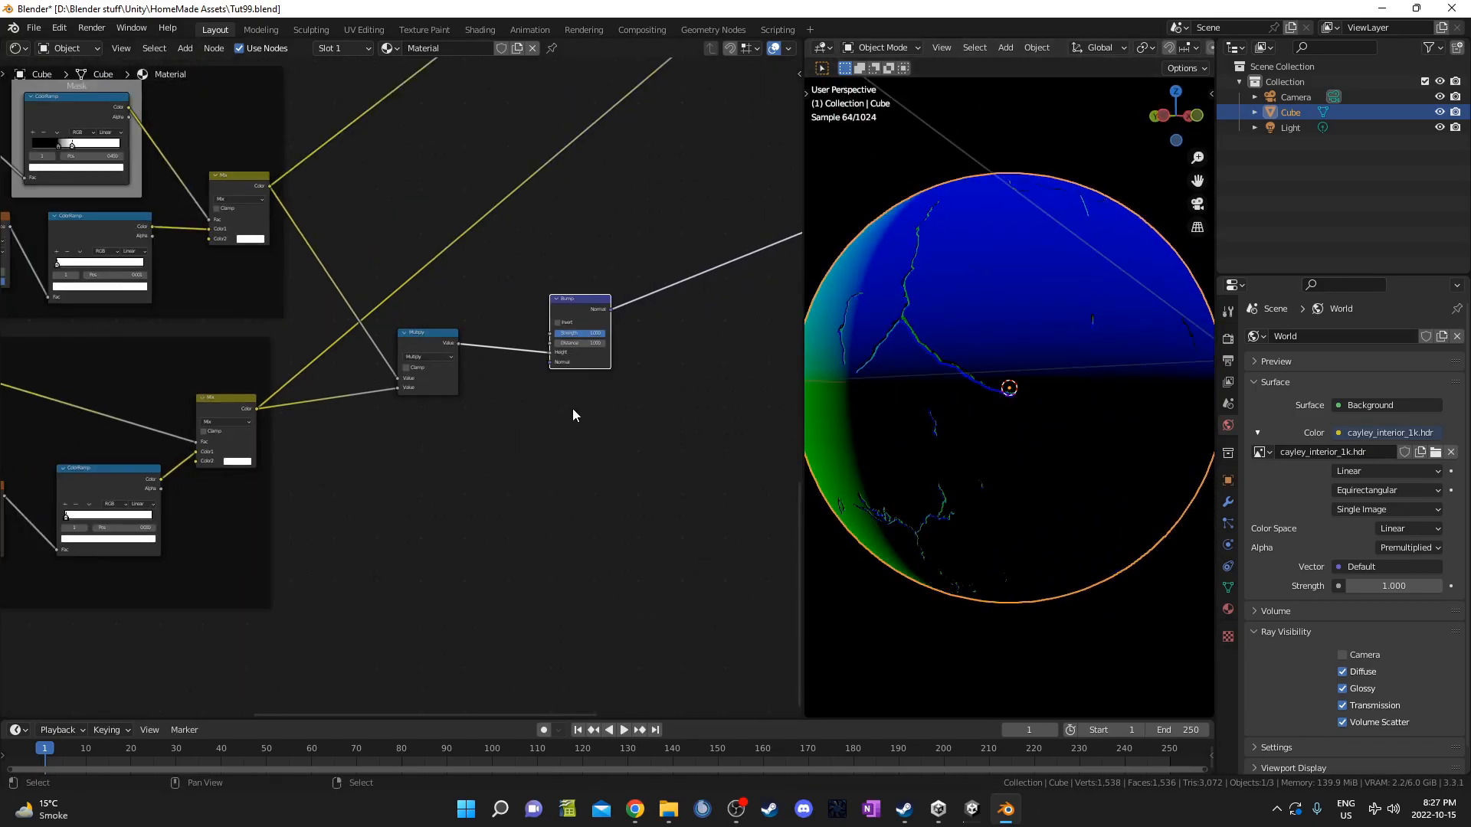
# Set the cracks Bump strength to 0.2 and feed the Large Shapes Bump's Normal output into its Normal input.
pyautogui.scroll(1, 513, 410)
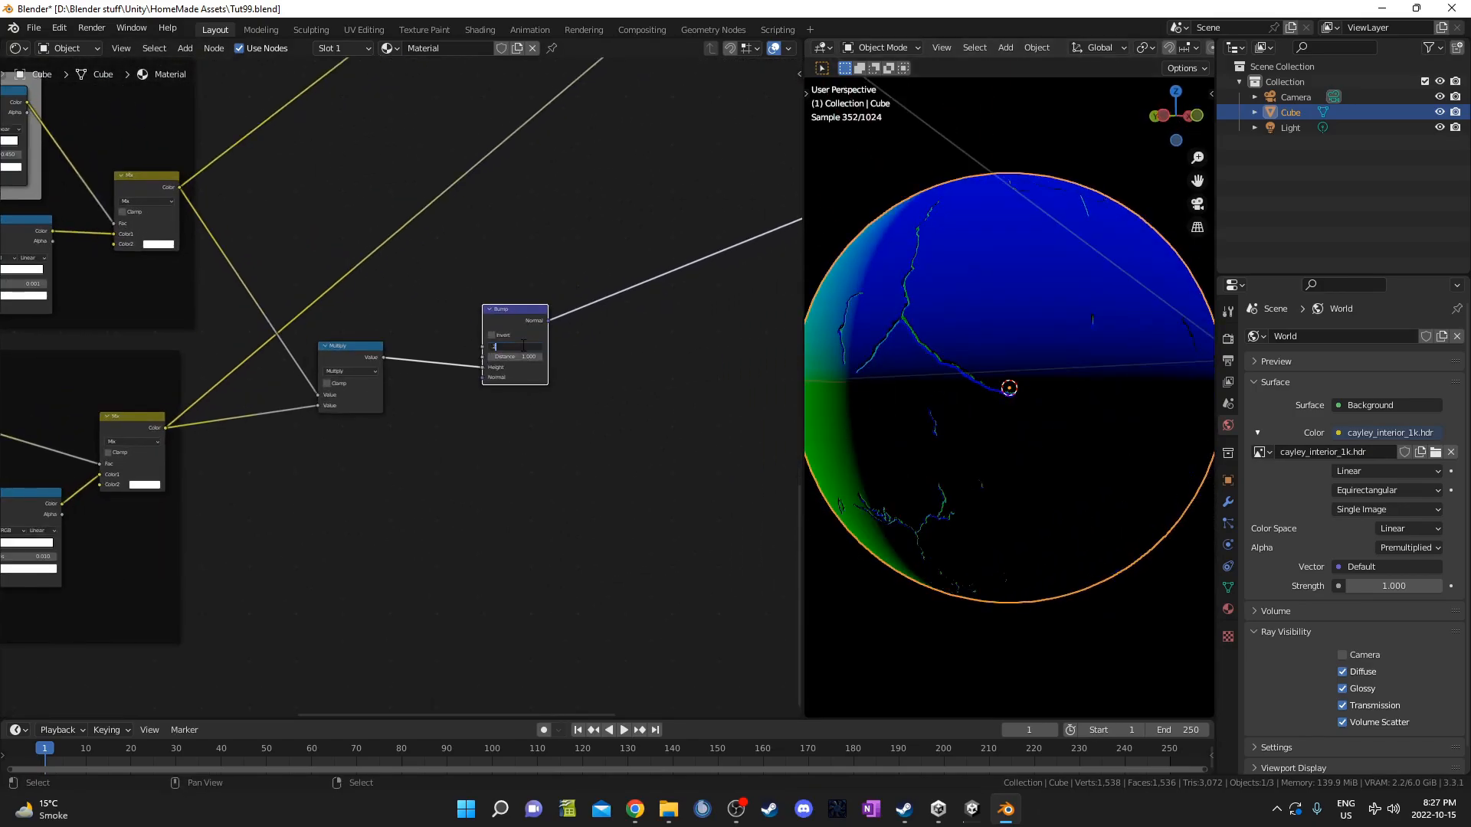
pyautogui.moveTo(585, 201); pyautogui.dragTo(534, 355, button='middle')
pyautogui.scroll(-6, 534, 355)
pyautogui.moveTo(680, 293); pyautogui.dragTo(533, 363, button='middle')
pyautogui.moveTo(254, 231); pyautogui.dragTo(300, 383)
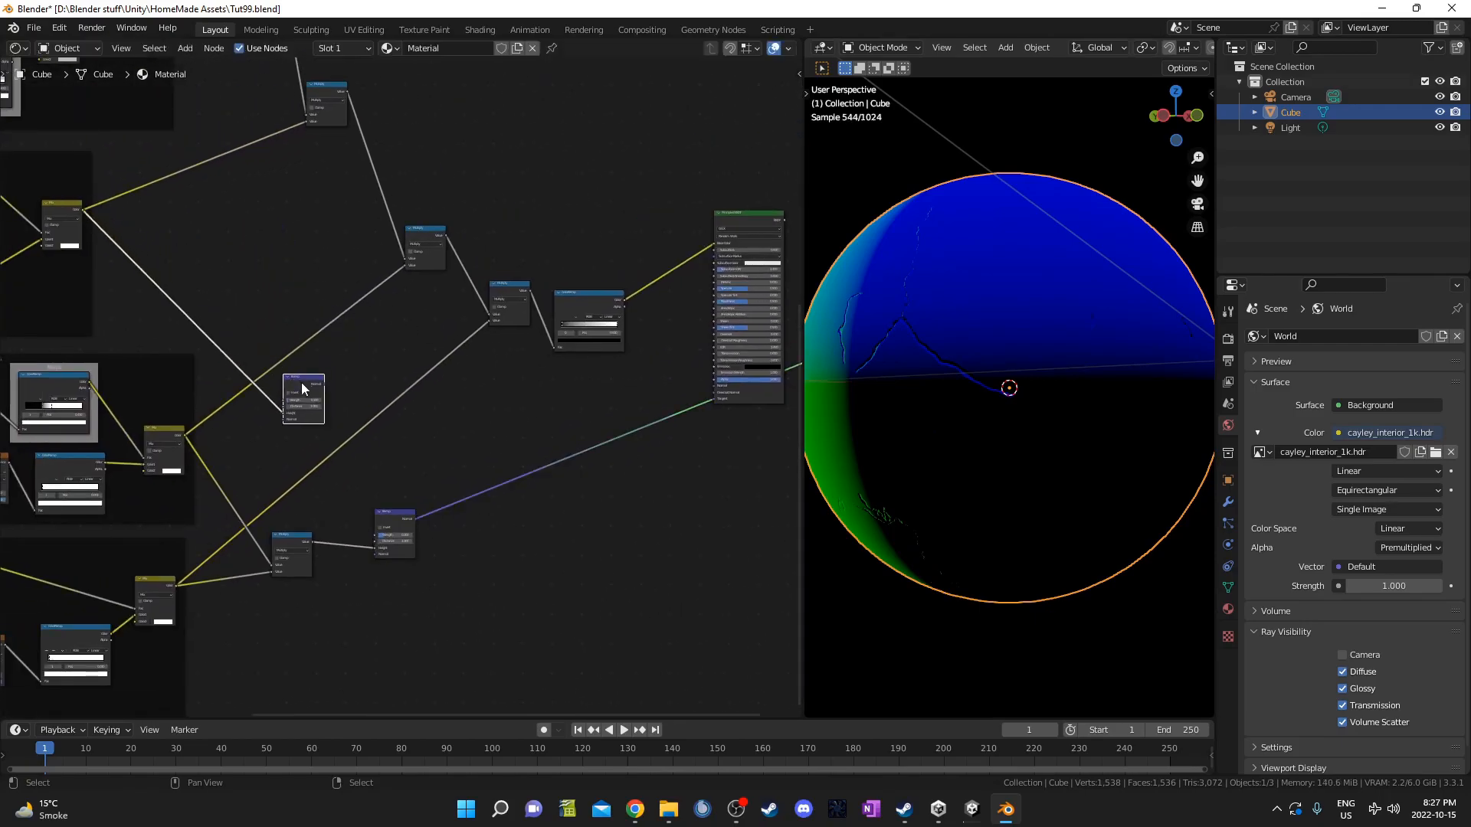
pyautogui.scroll(3, 306, 509)
pyautogui.moveTo(498, 502); pyautogui.dragTo(616, 368)
pyautogui.scroll(1, 405, 347)
pyautogui.moveTo(315, 236); pyautogui.dragTo(559, 458)
pyautogui.scroll(-5, 607, 481)
# Inspect the combined bump on the sphere and turn off Invert on the cracks Bump.
pyautogui.moveTo(625, 484); pyautogui.dragTo(366, 453, button='middle')
pyautogui.moveTo(948, 336); pyautogui.dragTo(1043, 375, button='middle')
pyautogui.scroll(2, 1004, 382)
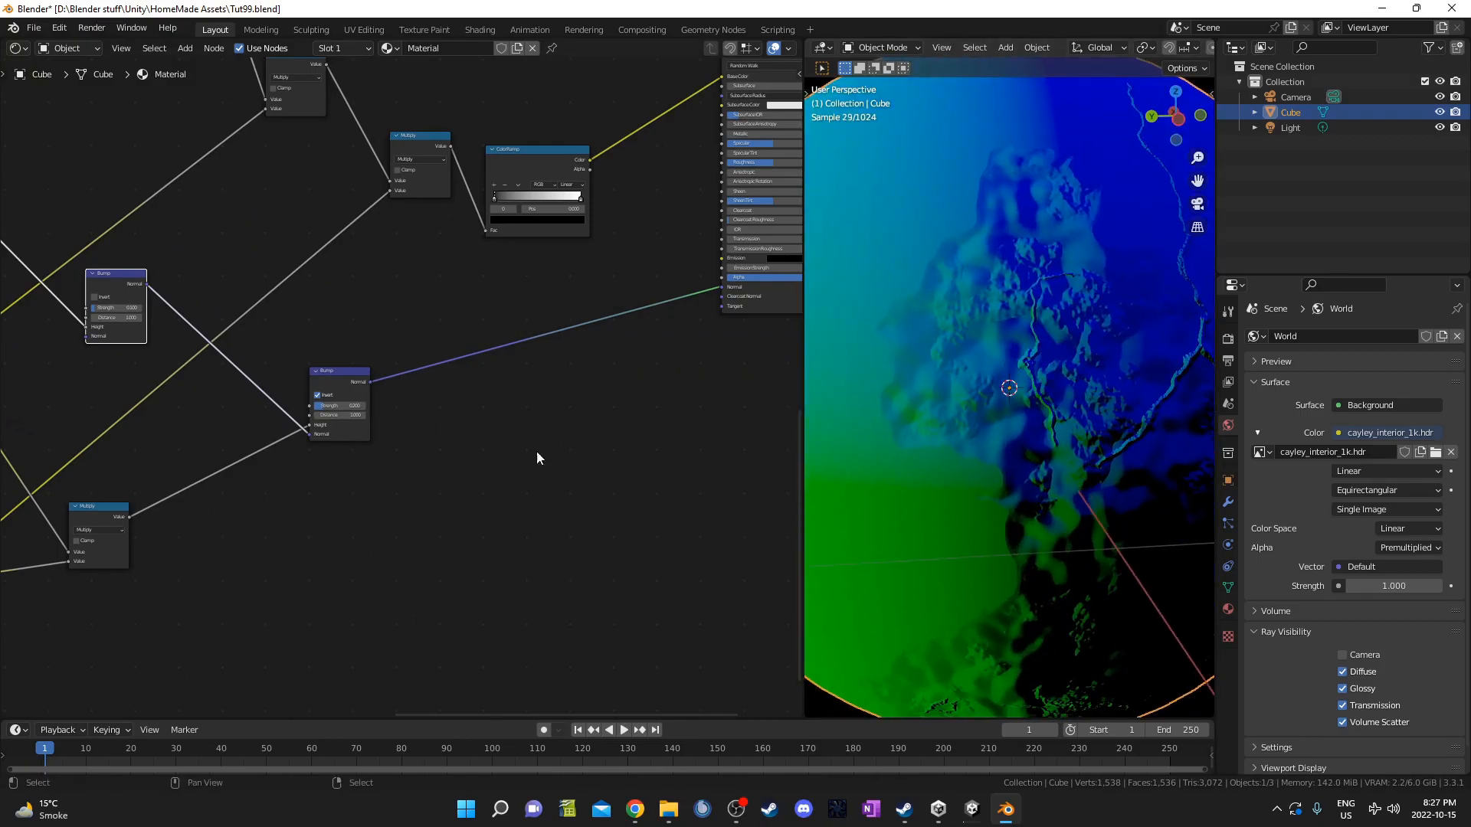
pyautogui.click(317, 395)
pyautogui.moveTo(1024, 403); pyautogui.dragTo(977, 384, button='middle')
pyautogui.scroll(1, 395, 460)
# Connect the cracks Bump's Normal output to the Principled BSDF's Normal and show the full shader on the sphere.
pyautogui.moveTo(395, 459); pyautogui.dragTo(272, 500, button='middle')
pyautogui.moveTo(243, 415); pyautogui.dragTo(625, 315)
pyautogui.scroll(-3, 627, 315)
pyautogui.keyDown('ctrl'); pyautogui.keyDown('shift'); pyautogui.click(544, 244); pyautogui.keyUp('shift'); pyautogui.keyUp('ctrl')
pyautogui.scroll(-3, 1114, 333)
pyautogui.moveTo(1147, 401)
pyautogui.mouseDown(button='middle')
pyautogui.moveTo(1084, 401)
pyautogui.moveTo(1085, 457)
pyautogui.moveTo(1049, 436)
pyautogui.mouseUp(button='middle')
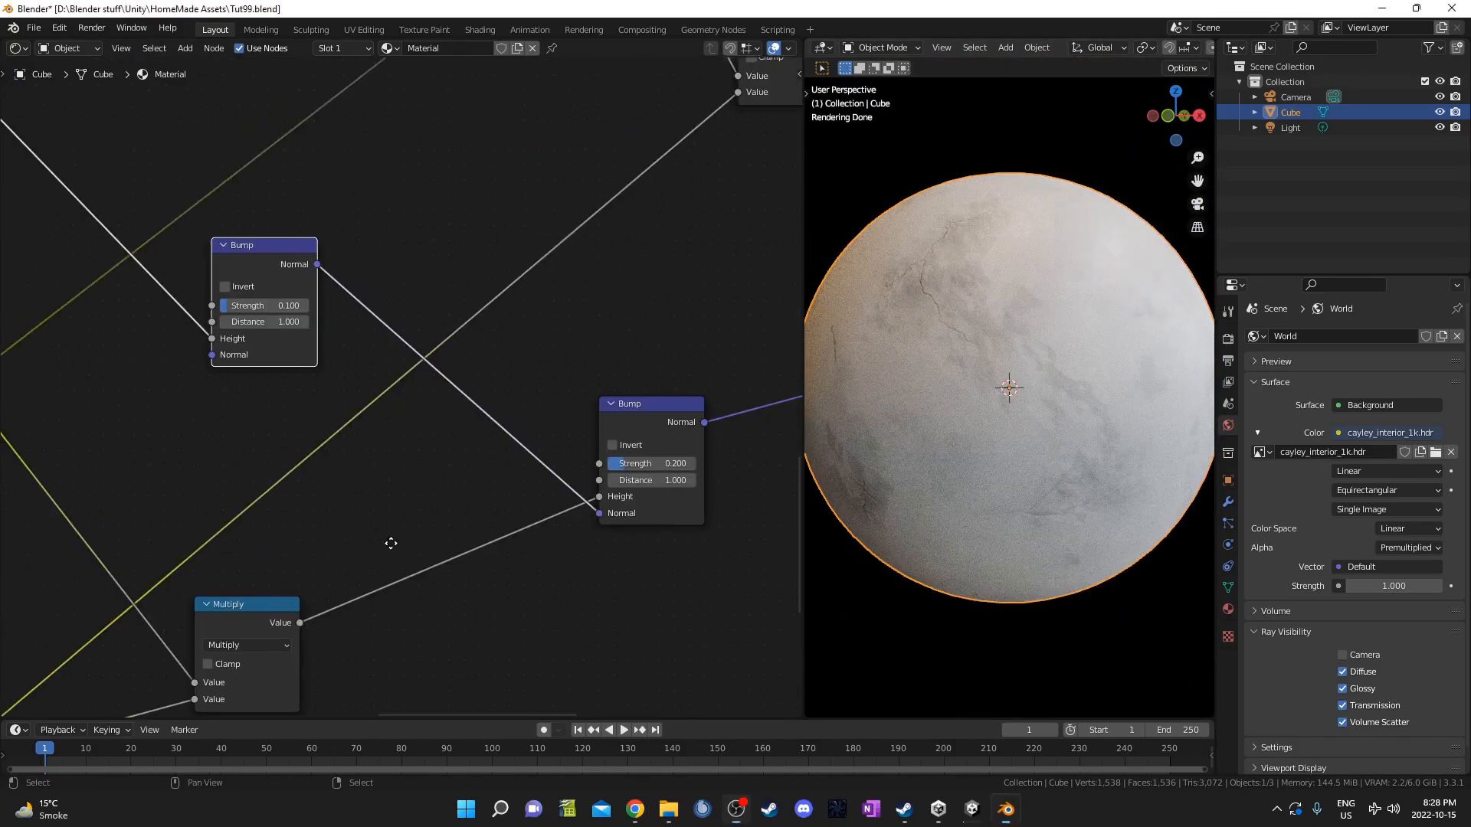
# Set the Large Shapes Bump strength to 0.01 and review the shaded sphere.
pyautogui.moveTo(391, 543); pyautogui.dragTo(448, 584, button='middle')
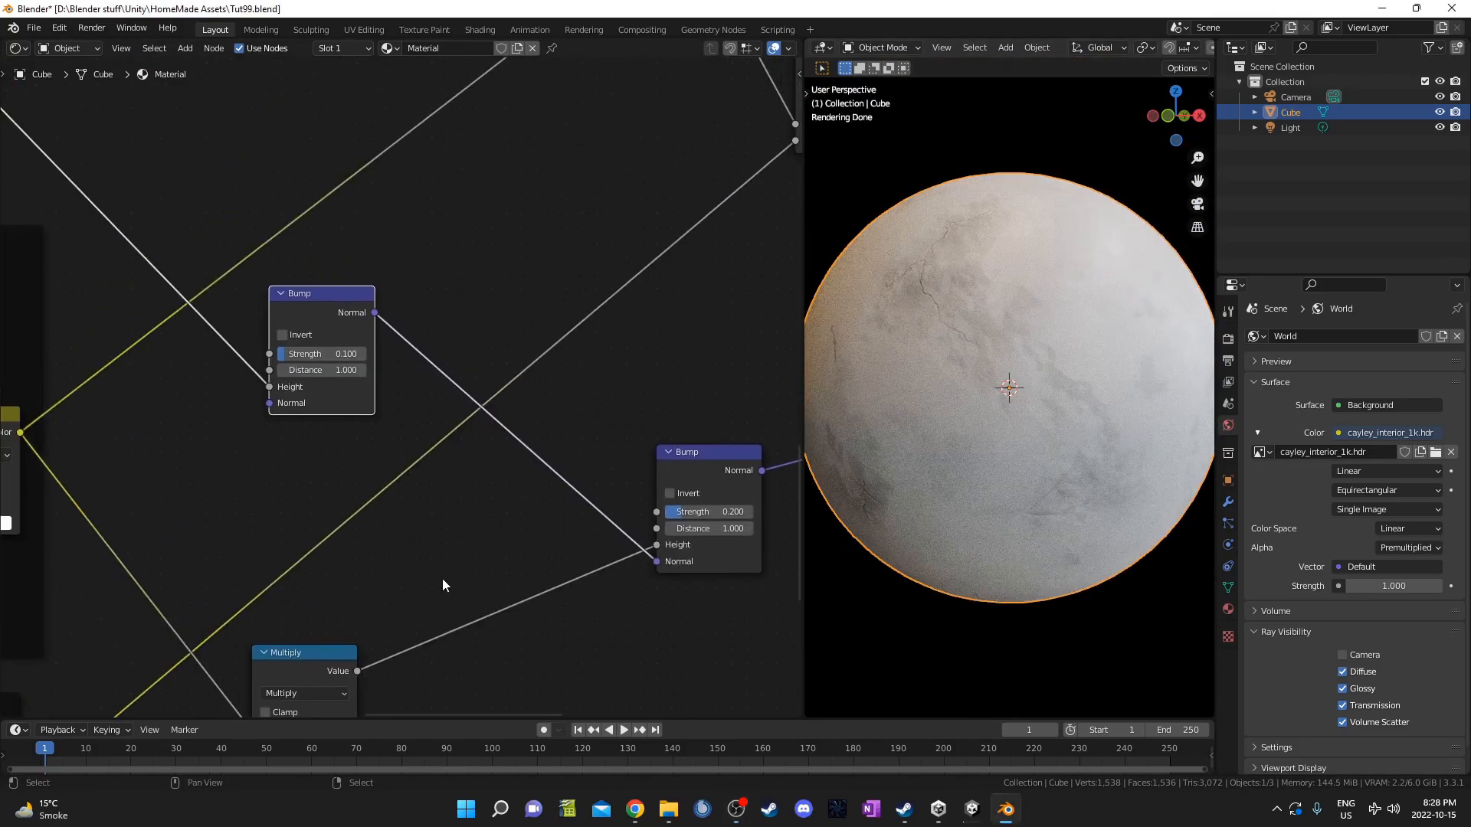
pyautogui.click(319, 355)
pyautogui.write('.01')
pyautogui.press('Return')
pyautogui.moveTo(1133, 398); pyautogui.dragTo(1080, 338, button='middle')
pyautogui.scroll(-2, 1092, 369)
pyautogui.moveTo(1063, 434); pyautogui.dragTo(957, 406, button='middle')
pyautogui.scroll(-1, 405, 388)
pyautogui.moveTo(895, 348); pyautogui.dragTo(892, 376, button='middle')
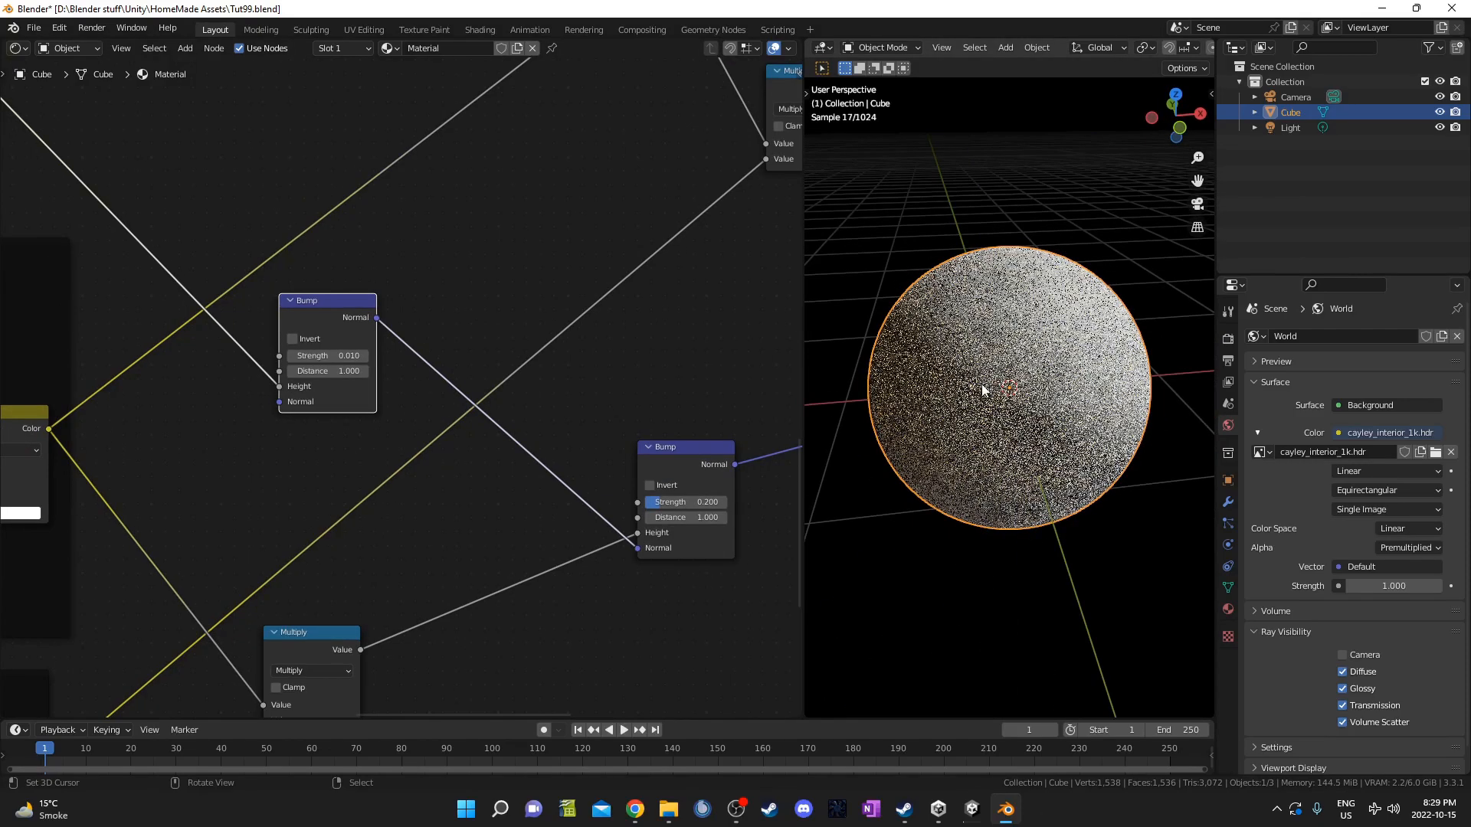
# Add a Subdivision Surface modifier to the sphere and enable Adaptive Subdivision.
pyautogui.click(1229, 503)
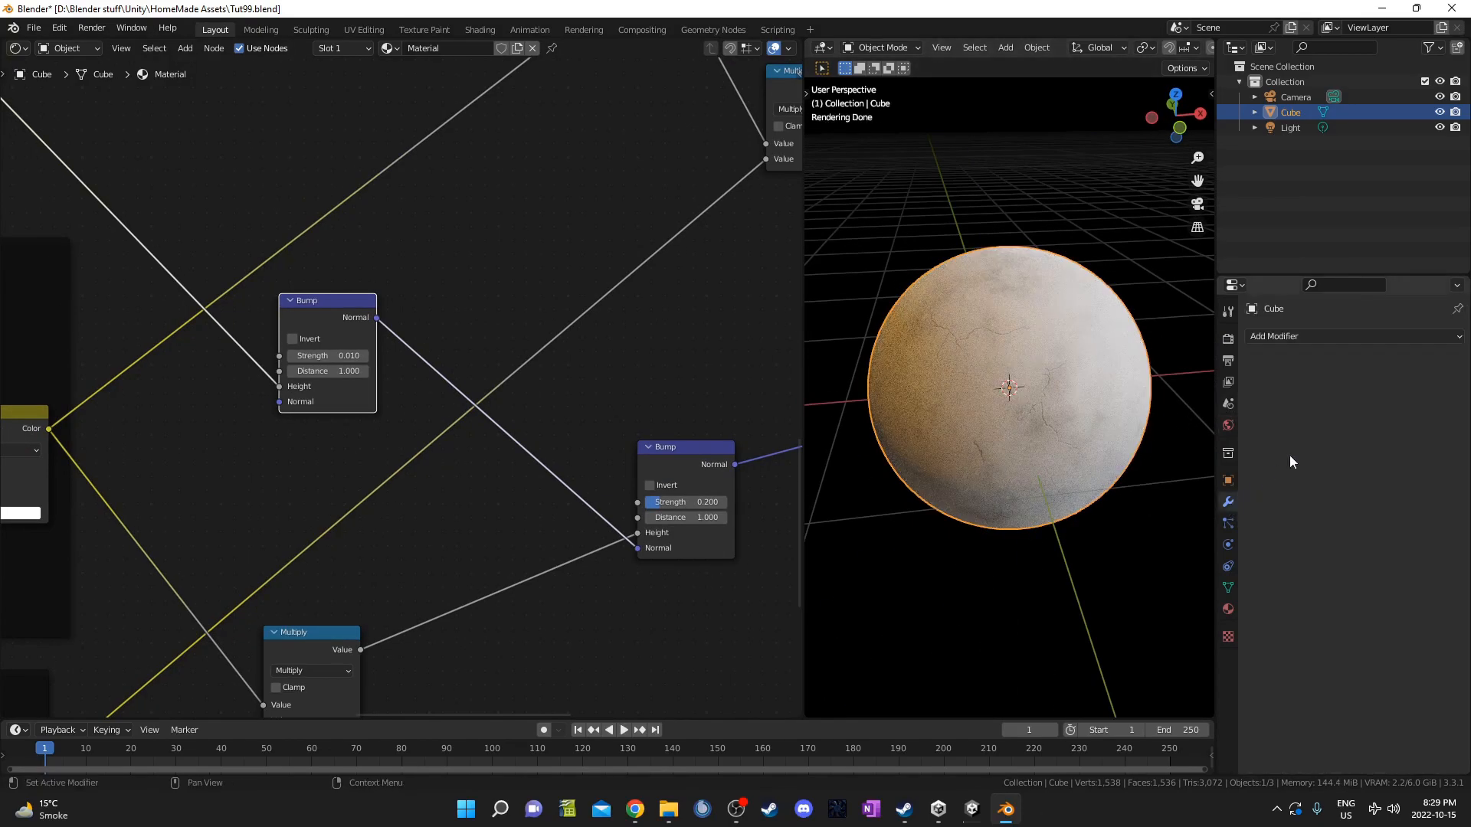
pyautogui.click(1314, 338)
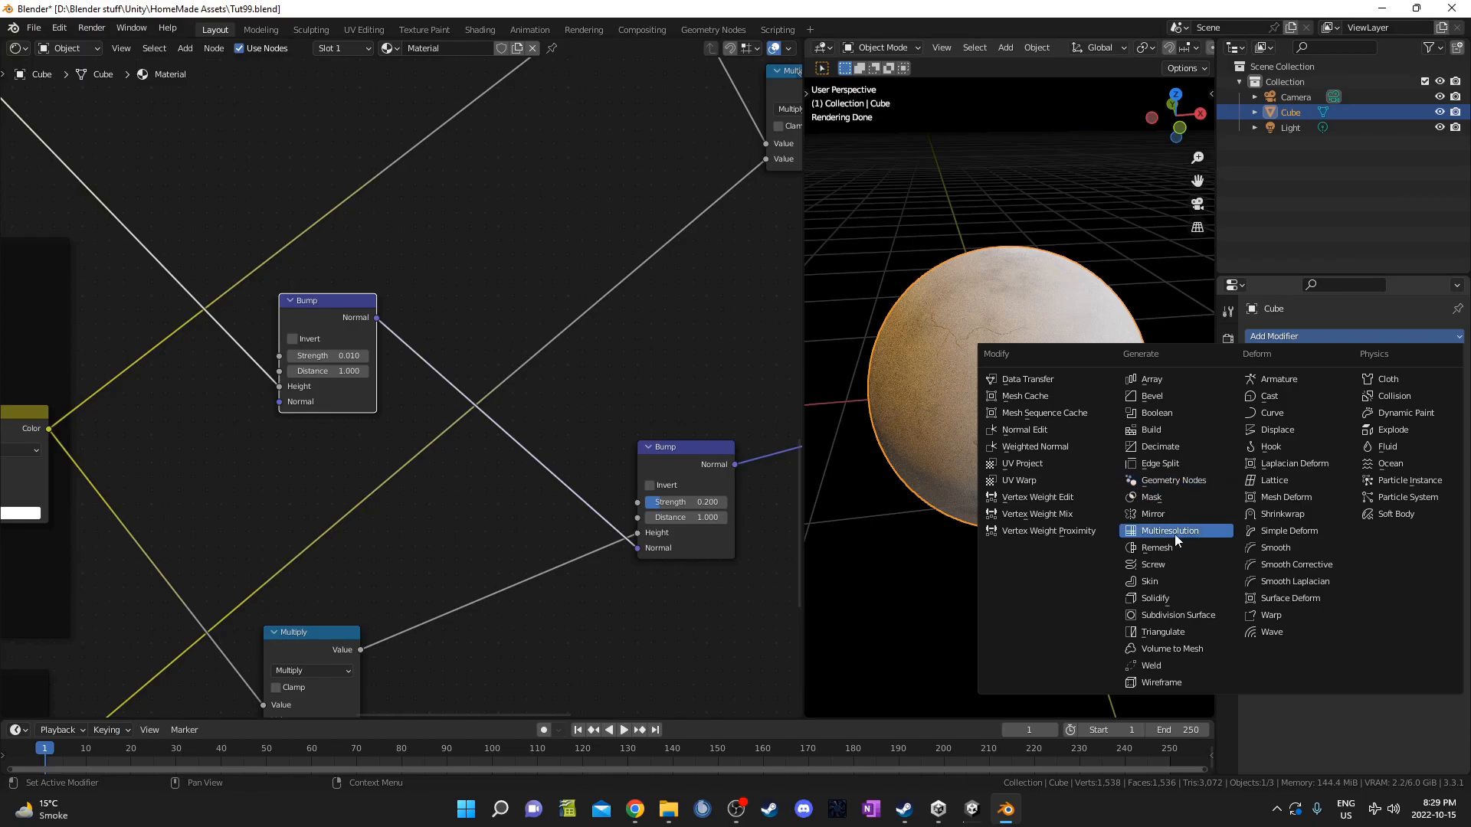
pyautogui.click(1178, 615)
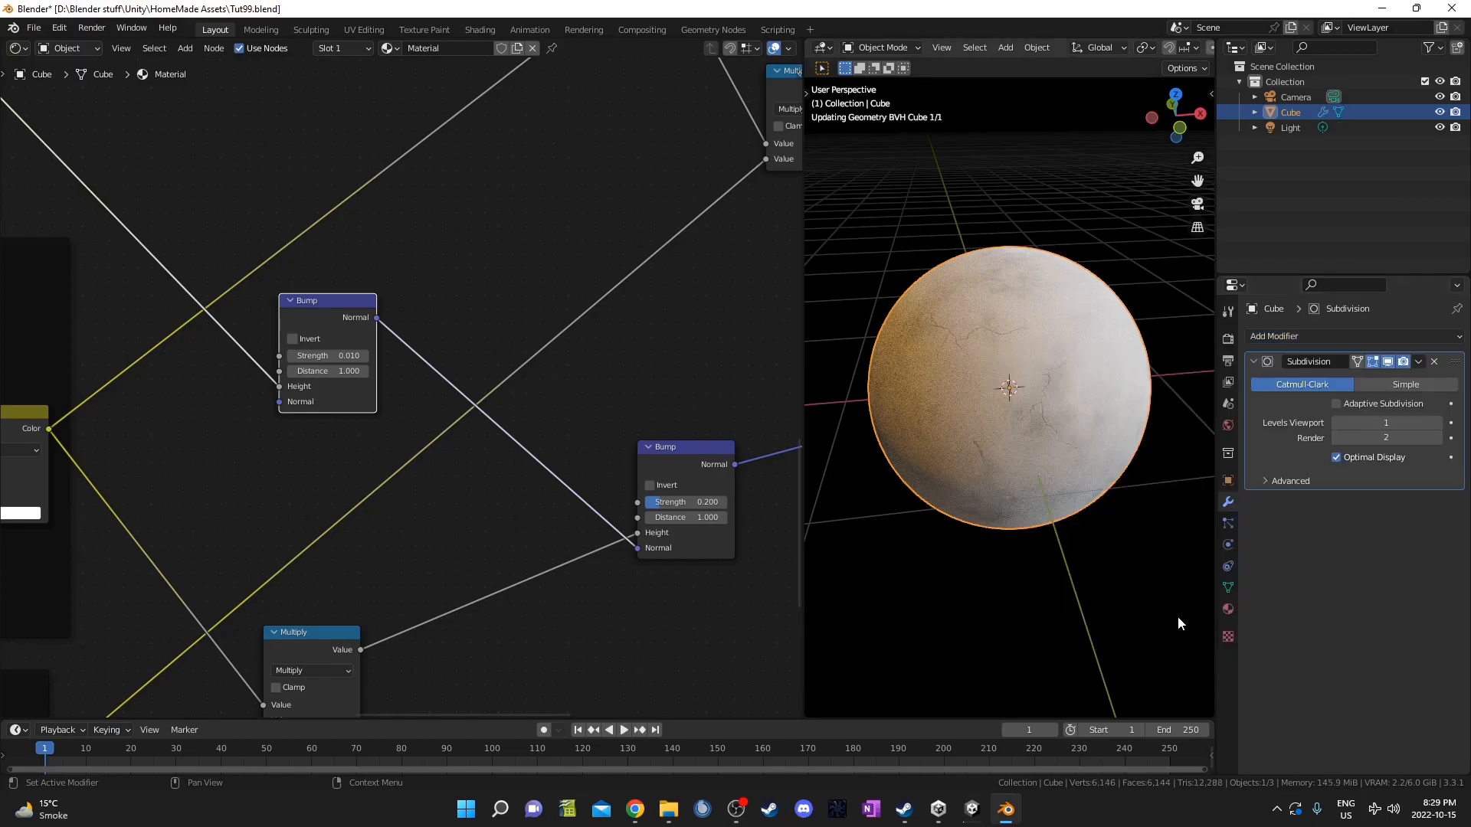
pyautogui.click(1336, 403)
# Shift the Large Shapes Bump node aside and place a duplicate of the cracks Multiply node near the cracks Bump.
pyautogui.scroll(-2, 265, 460)
pyautogui.scroll(-3, 265, 461)
pyautogui.moveTo(320, 538); pyautogui.dragTo(400, 502, button='middle')
pyautogui.moveTo(305, 367); pyautogui.dragTo(361, 420, button='middle')
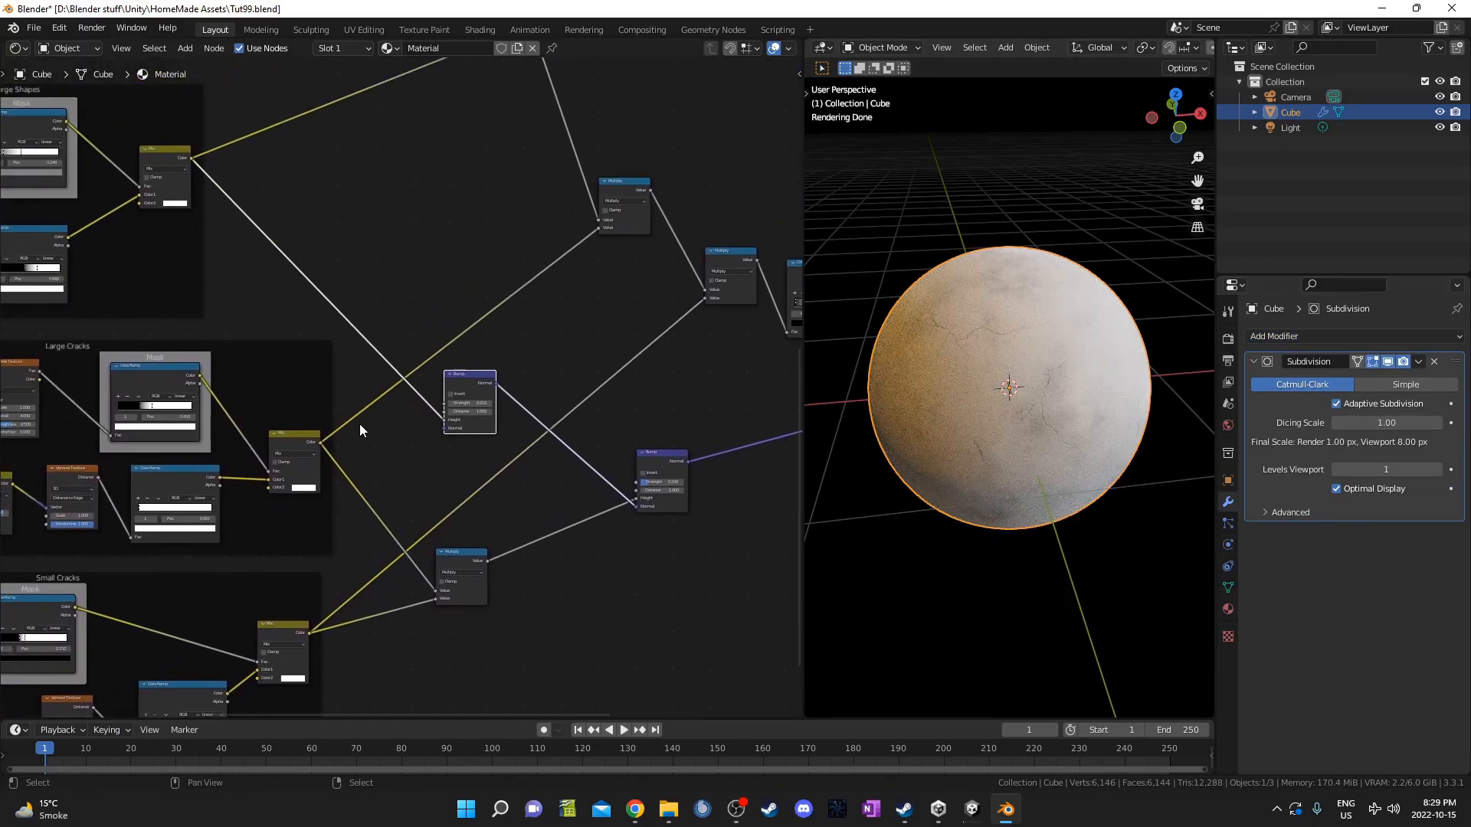
pyautogui.moveTo(317, 347); pyautogui.dragTo(315, 333, button='middle')
pyautogui.moveTo(481, 467); pyautogui.dragTo(534, 353, button='middle')
pyautogui.moveTo(491, 258); pyautogui.dragTo(529, 234)
pyautogui.moveTo(502, 349); pyautogui.dragTo(541, 330, button='middle')
pyautogui.scroll(-4, 540, 390)
pyautogui.click(487, 409)
pyautogui.hotkey('shift', 'd')
pyautogui.click(591, 452)
# Feed the cracks Multiply value and the Large Shapes Mix color into the duplicated Math node and set it to Add.
pyautogui.keyDown('alt'); pyautogui.moveTo(494, 429); pyautogui.dragTo(565, 471, button='right'); pyautogui.keyUp('alt')
pyautogui.moveTo(458, 368); pyautogui.dragTo(516, 429, button='middle')
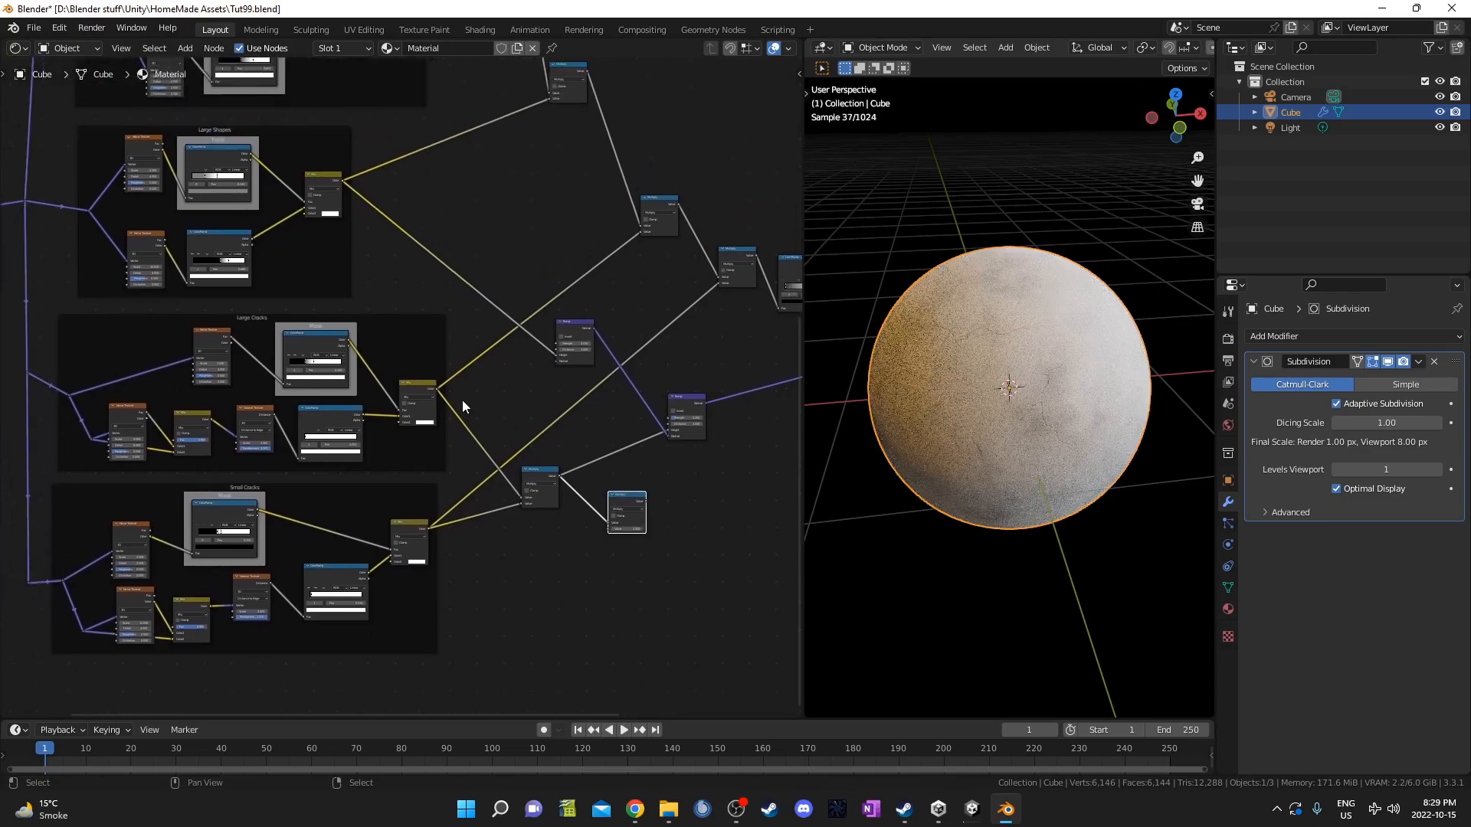
pyautogui.moveTo(340, 178); pyautogui.dragTo(610, 525)
pyautogui.scroll(4, 613, 460)
pyautogui.click(598, 386)
pyautogui.moveTo(604, 386); pyautogui.dragTo(466, 389, button='middle')
pyautogui.scroll(1, 456, 415)
pyautogui.moveTo(497, 409); pyautogui.dragTo(506, 380)
pyautogui.moveTo(548, 381); pyautogui.dragTo(487, 409, button='middle')
pyautogui.moveTo(930, 363); pyautogui.dragTo(958, 361, button='middle')
# Add a Displacement node and connect the Add node's value to its Height.
pyautogui.moveTo(488, 495); pyautogui.dragTo(382, 504, button='middle')
pyautogui.scroll(1, 429, 475)
pyautogui.hotkey('shift', 'a')
pyautogui.write('disp')
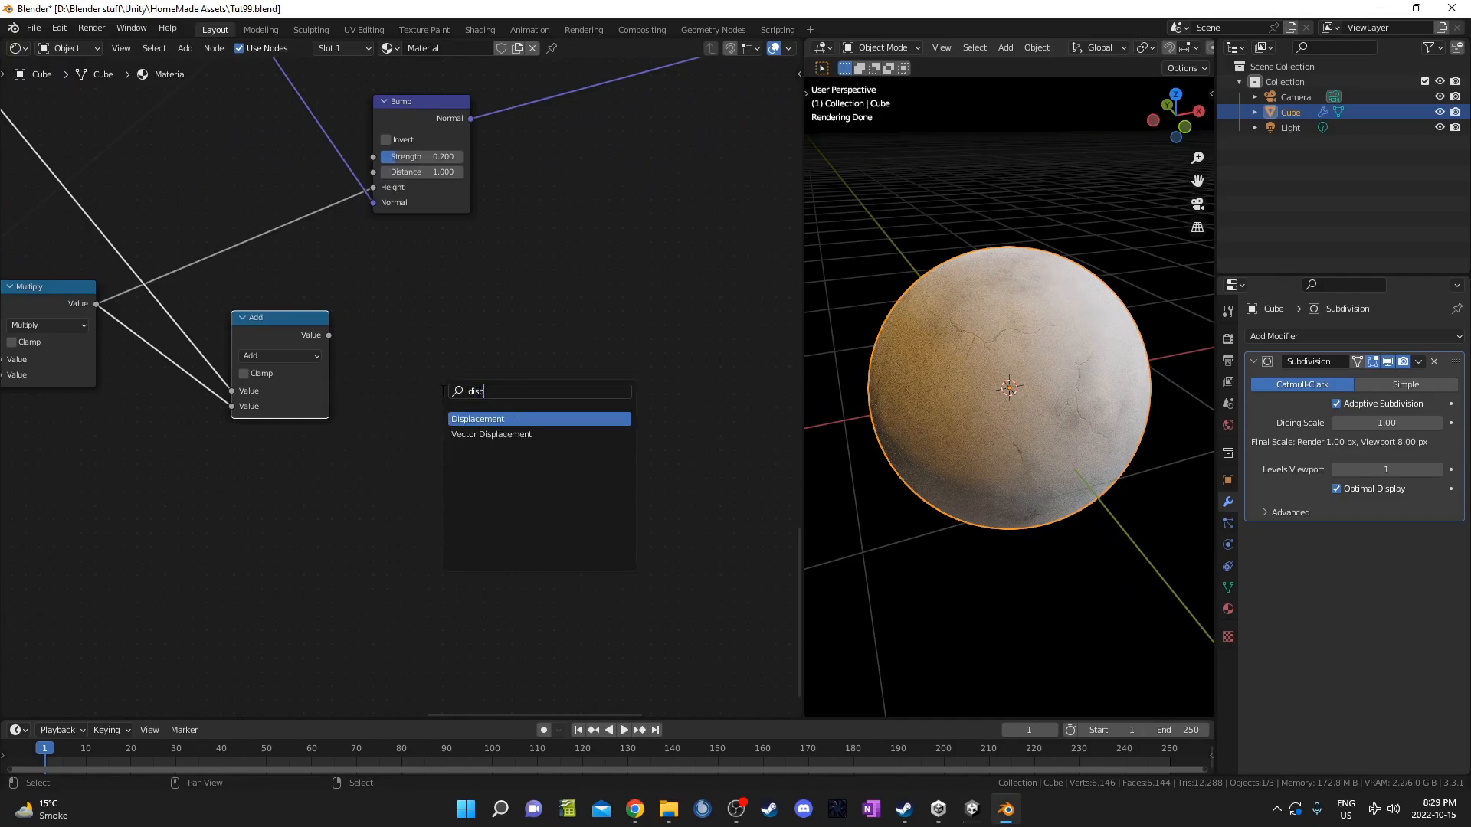
pyautogui.press('Return')
pyautogui.click(498, 298)
pyautogui.moveTo(329, 335); pyautogui.dragTo(477, 354)
# Reposition the Material Output node, connect the Displacement node to its Displacement input, and inspect the displaced sphere.
pyautogui.scroll(-4, 571, 417)
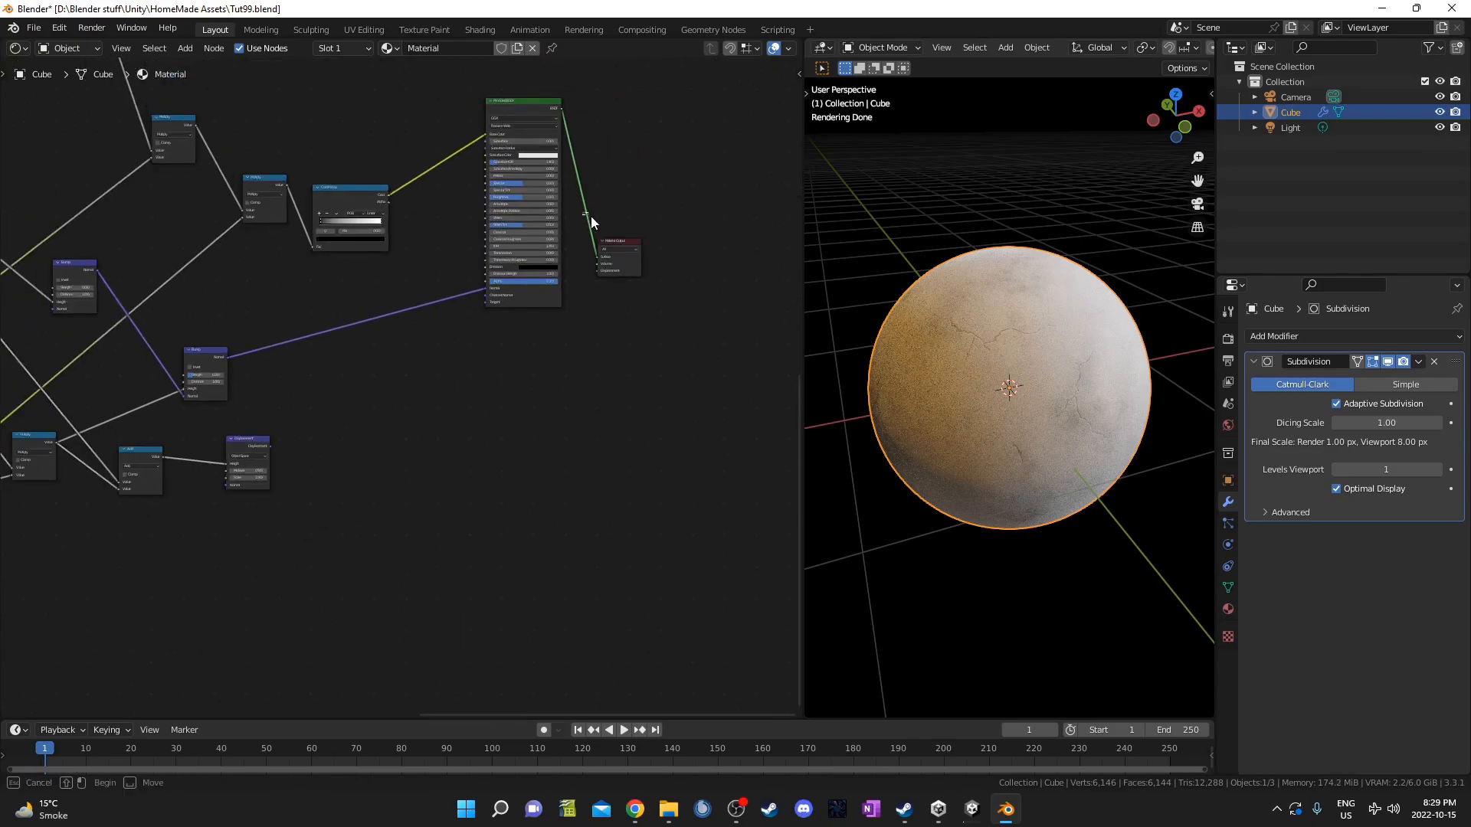
pyautogui.click(622, 257)
pyautogui.press('g')
pyautogui.click(726, 423)
pyautogui.moveTo(269, 446); pyautogui.dragTo(650, 389)
pyautogui.scroll(3, 553, 422)
pyautogui.moveTo(553, 422); pyautogui.dragTo(275, 403, button='middle')
pyautogui.scroll(2, 595, 448)
pyautogui.moveTo(912, 333); pyautogui.dragTo(900, 272, button='middle')
pyautogui.moveTo(1047, 345); pyautogui.dragTo(1011, 346, button='middle')
pyautogui.scroll(2, 1011, 346)
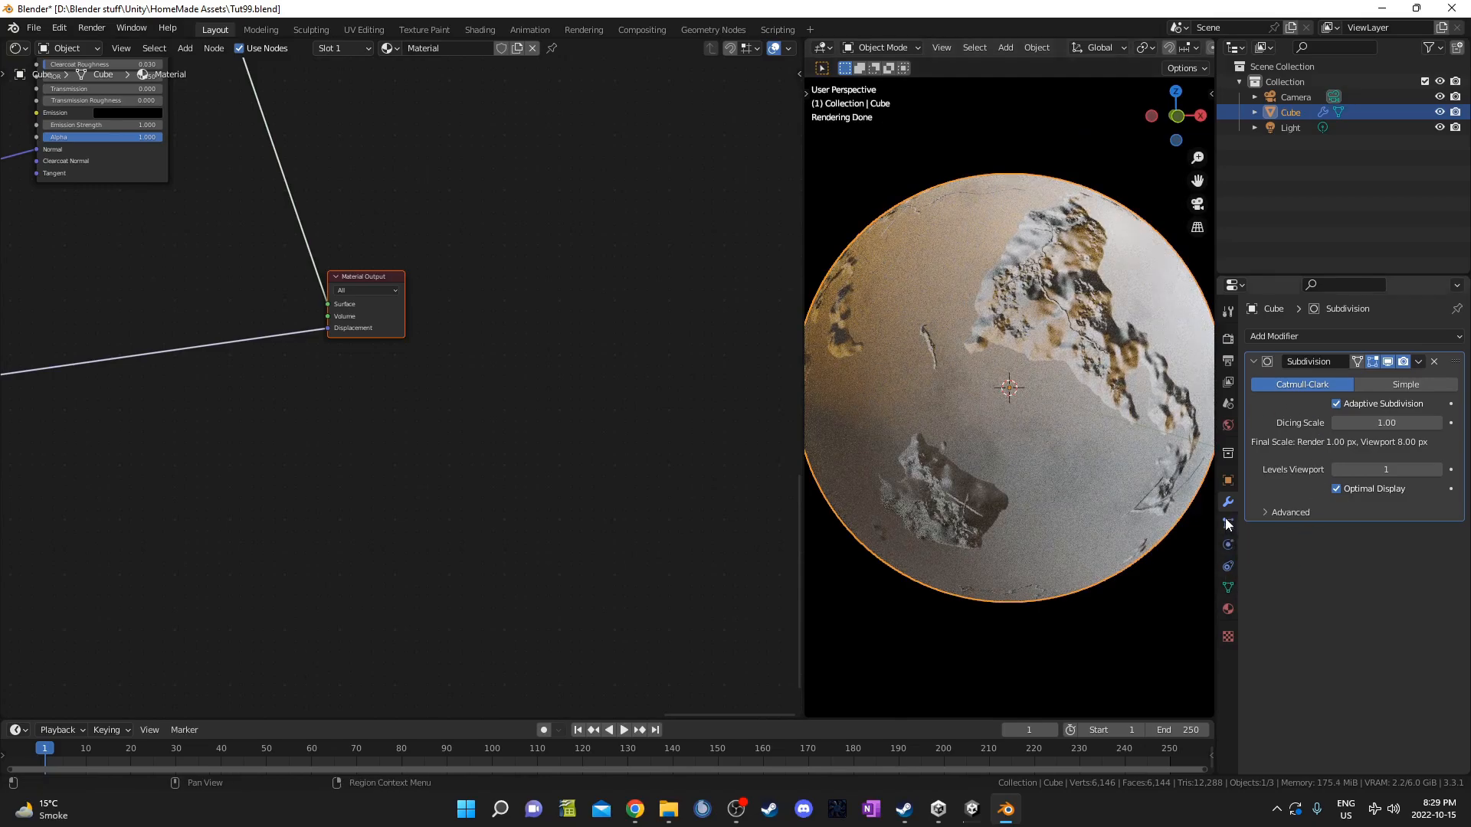
# Set the material's surface displacement method to Displacement and Bump.
pyautogui.click(1227, 606)
pyautogui.scroll(-15, 1289, 591)
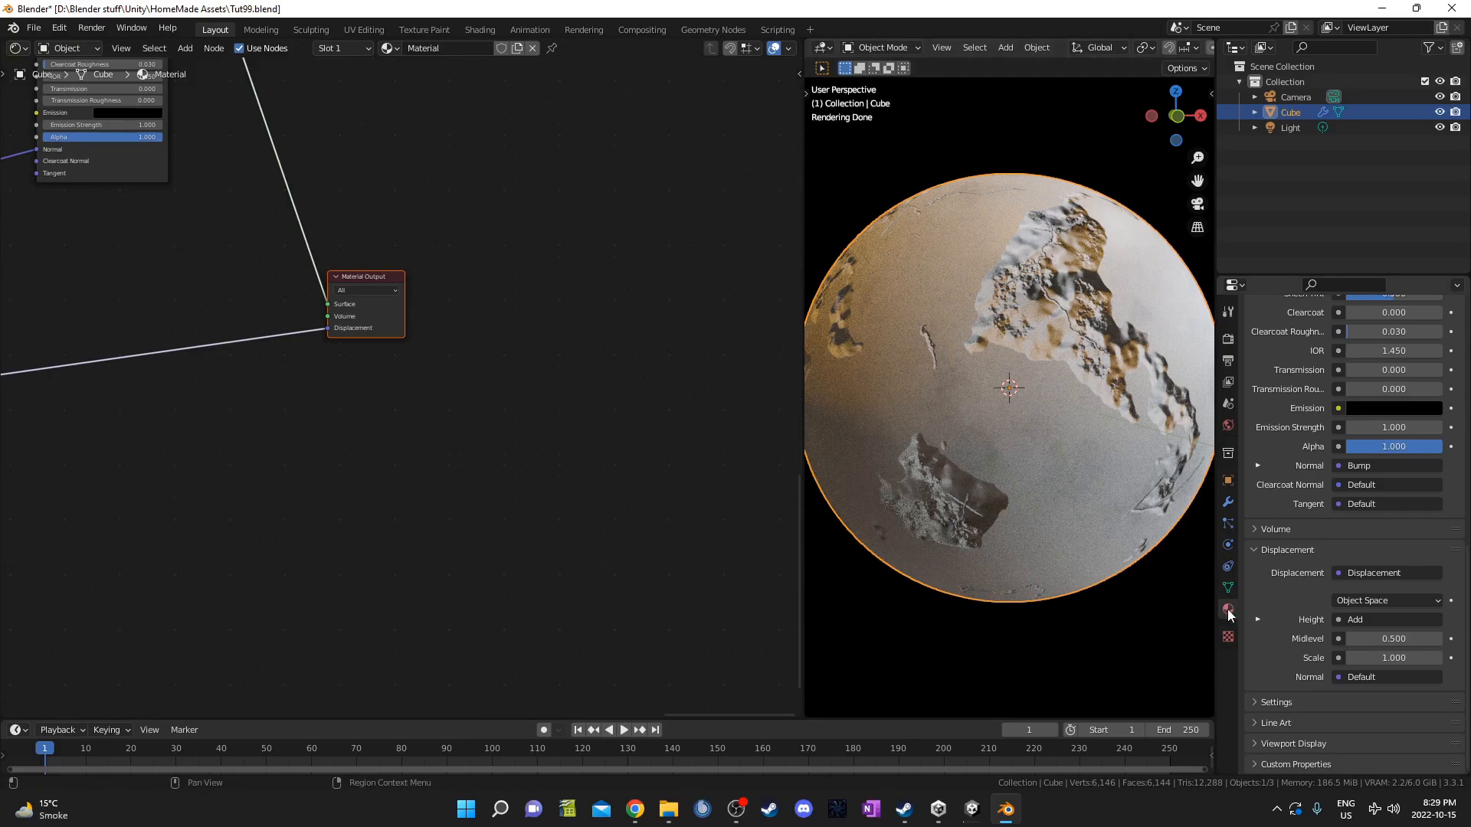
pyautogui.click(1286, 700)
pyautogui.scroll(-5, 1289, 697)
pyautogui.click(1363, 601)
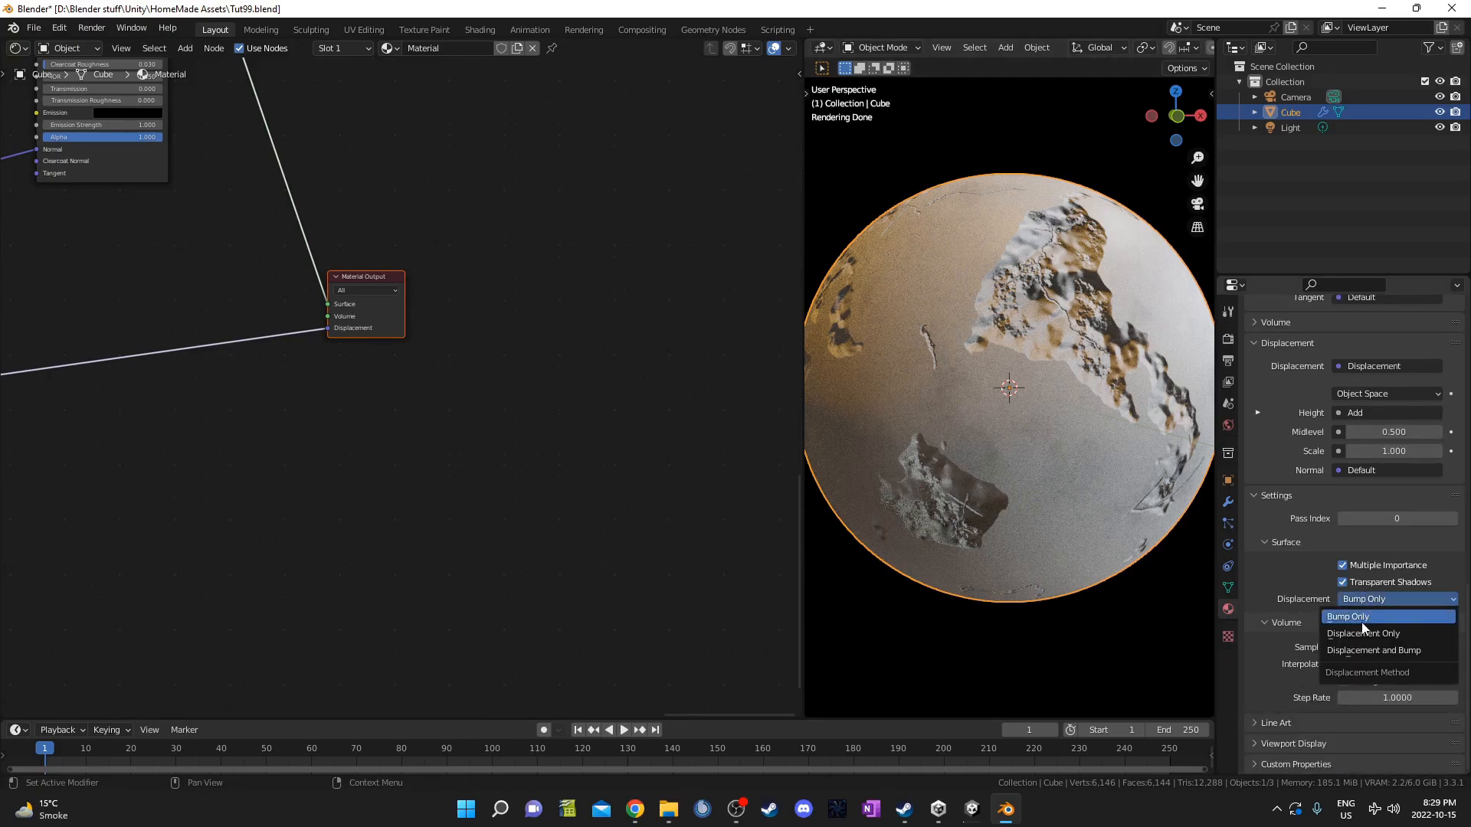
pyautogui.click(1355, 635)
pyautogui.click(1382, 599)
pyautogui.click(1375, 649)
# Examine the sphere's surface relief with true displacement and bump combined.
pyautogui.moveTo(279, 421); pyautogui.dragTo(596, 340, button='middle')
pyautogui.moveTo(397, 386); pyautogui.dragTo(671, 357, button='middle')
pyautogui.scroll(-7, 1022, 360)
pyautogui.moveTo(998, 386); pyautogui.dragTo(996, 388, button='middle')
pyautogui.scroll(5, 999, 390)
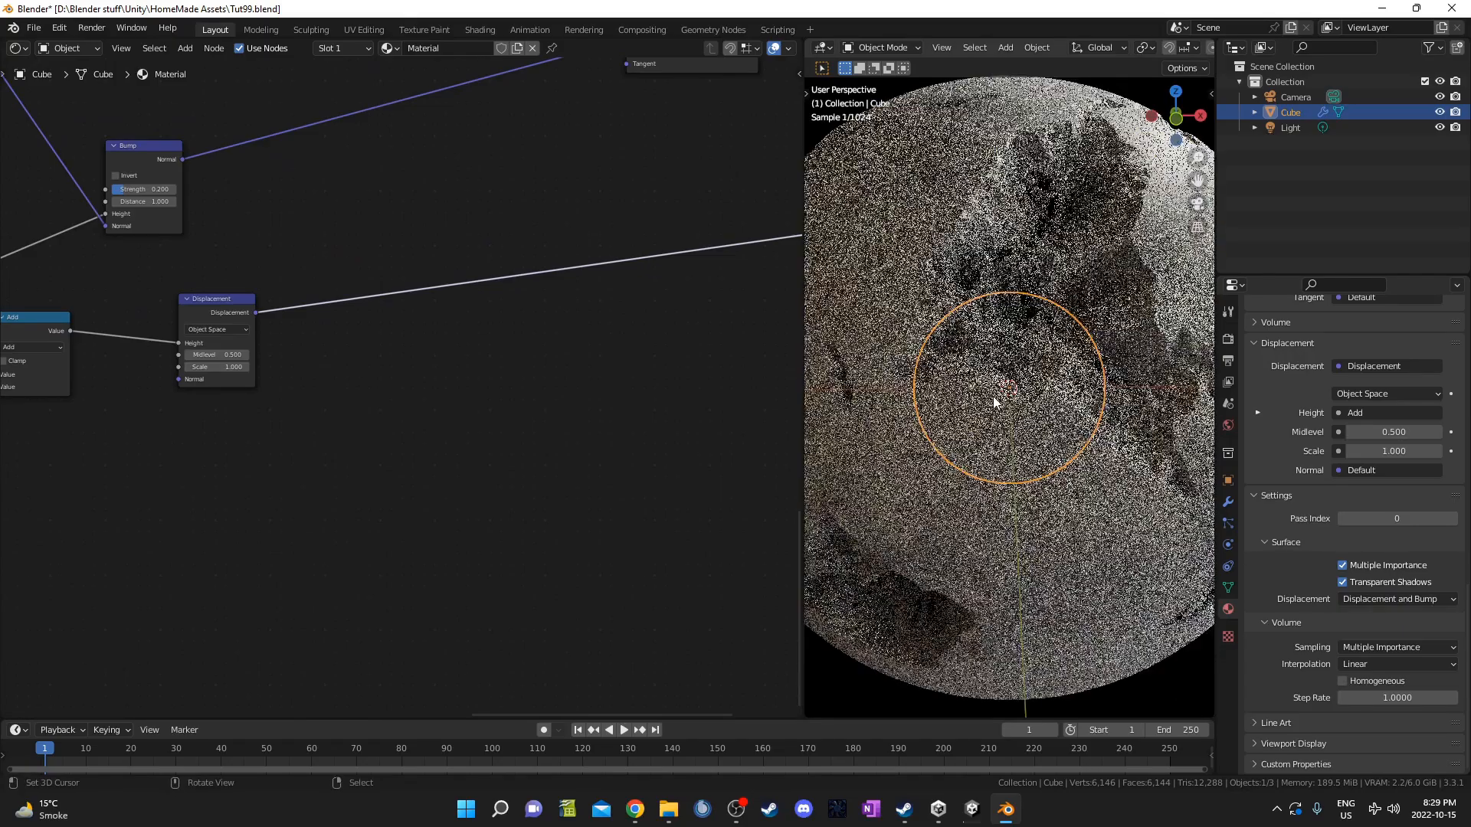
pyautogui.scroll(-5, 1049, 338)
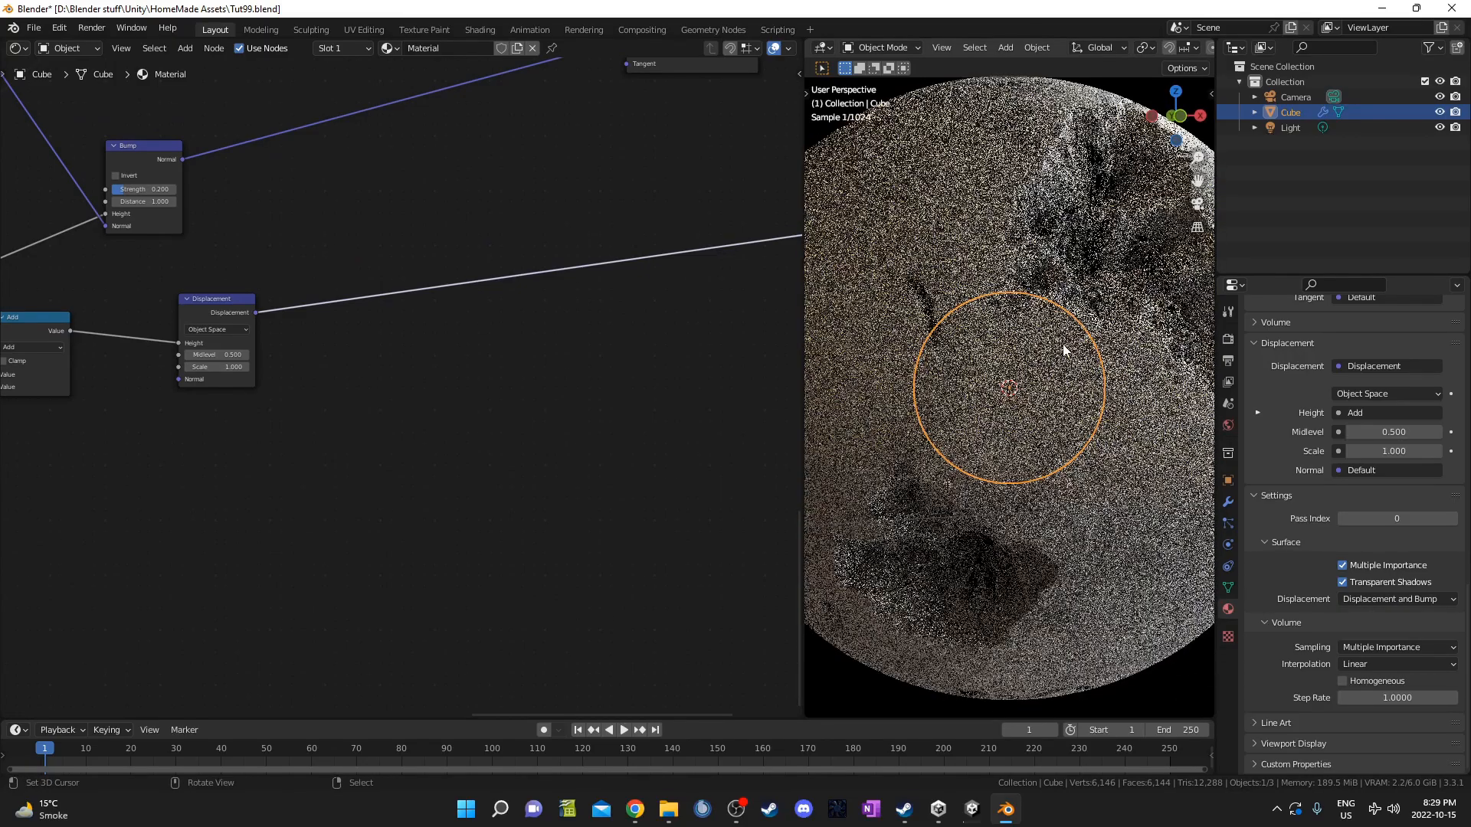
pyautogui.moveTo(1041, 402)
pyautogui.mouseDown(button='middle')
pyautogui.moveTo(1073, 360)
pyautogui.moveTo(968, 370)
pyautogui.mouseUp(button='middle')
# Soften the Large Shapes mask by moving its ColorRamp's grey stop to 0.008 and readjusting the white stop.
pyautogui.moveTo(334, 457); pyautogui.dragTo(536, 379, button='middle')
pyautogui.moveTo(260, 411); pyautogui.dragTo(477, 423, button='middle')
pyautogui.moveTo(282, 468); pyautogui.dragTo(489, 533, button='middle')
pyautogui.scroll(-2, 489, 533)
pyautogui.scroll(-3, 489, 534)
pyautogui.moveTo(446, 425)
pyautogui.mouseDown(button='middle')
pyautogui.moveTo(539, 558)
pyautogui.moveTo(568, 574)
pyautogui.mouseUp(button='middle')
pyautogui.moveTo(394, 448); pyautogui.dragTo(486, 504, button='middle')
pyautogui.moveTo(407, 473); pyautogui.dragTo(462, 538, button='middle')
pyautogui.moveTo(979, 393); pyautogui.dragTo(996, 426, button='middle')
pyautogui.moveTo(434, 292); pyautogui.dragTo(450, 339, button='middle')
pyautogui.scroll(4, 447, 458)
pyautogui.moveTo(398, 495); pyautogui.dragTo(429, 444, button='middle')
pyautogui.scroll(3, 485, 399)
pyautogui.scroll(2, 430, 445)
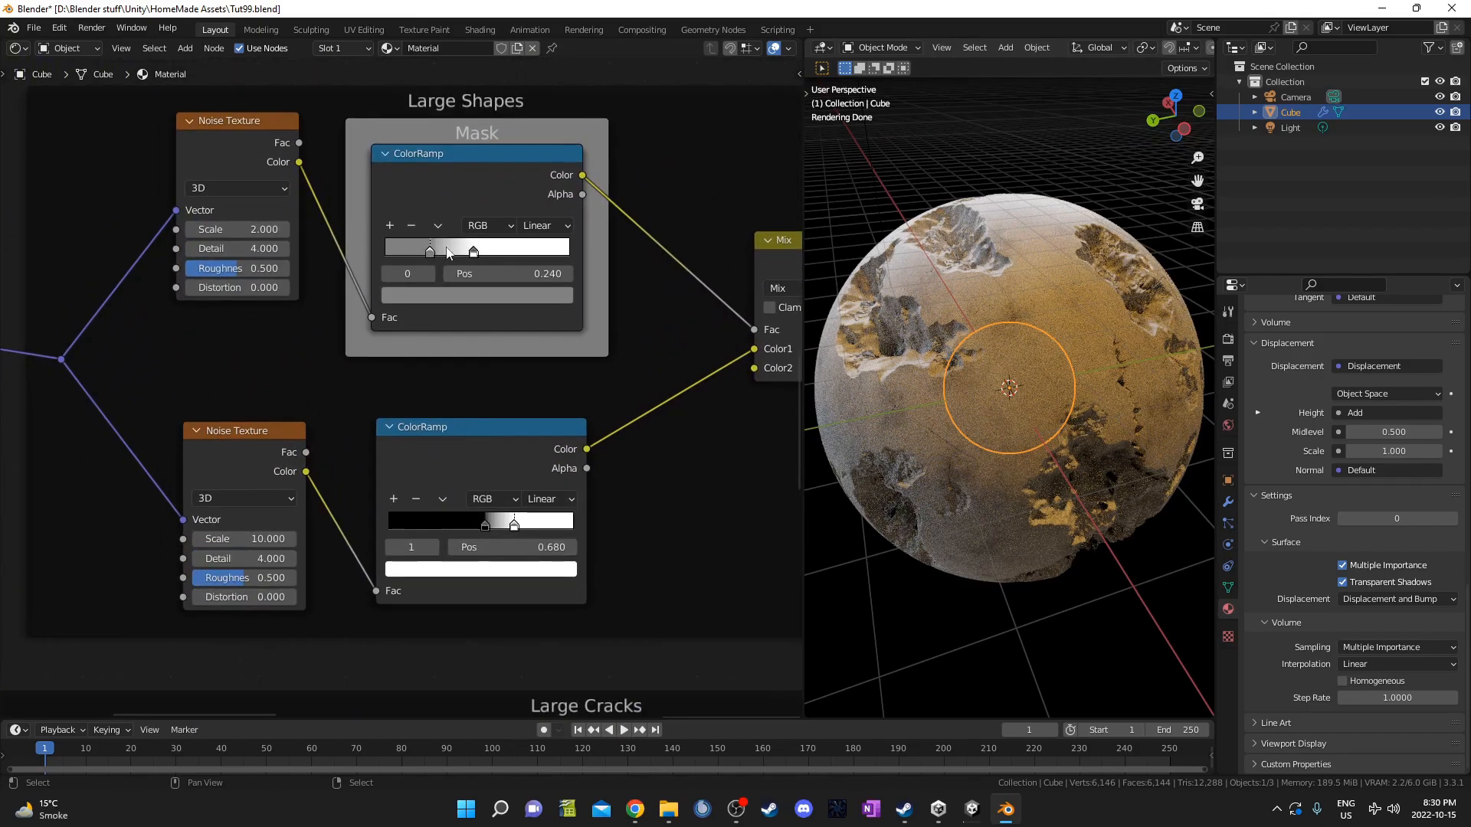
pyautogui.moveTo(422, 256); pyautogui.dragTo(386, 253)
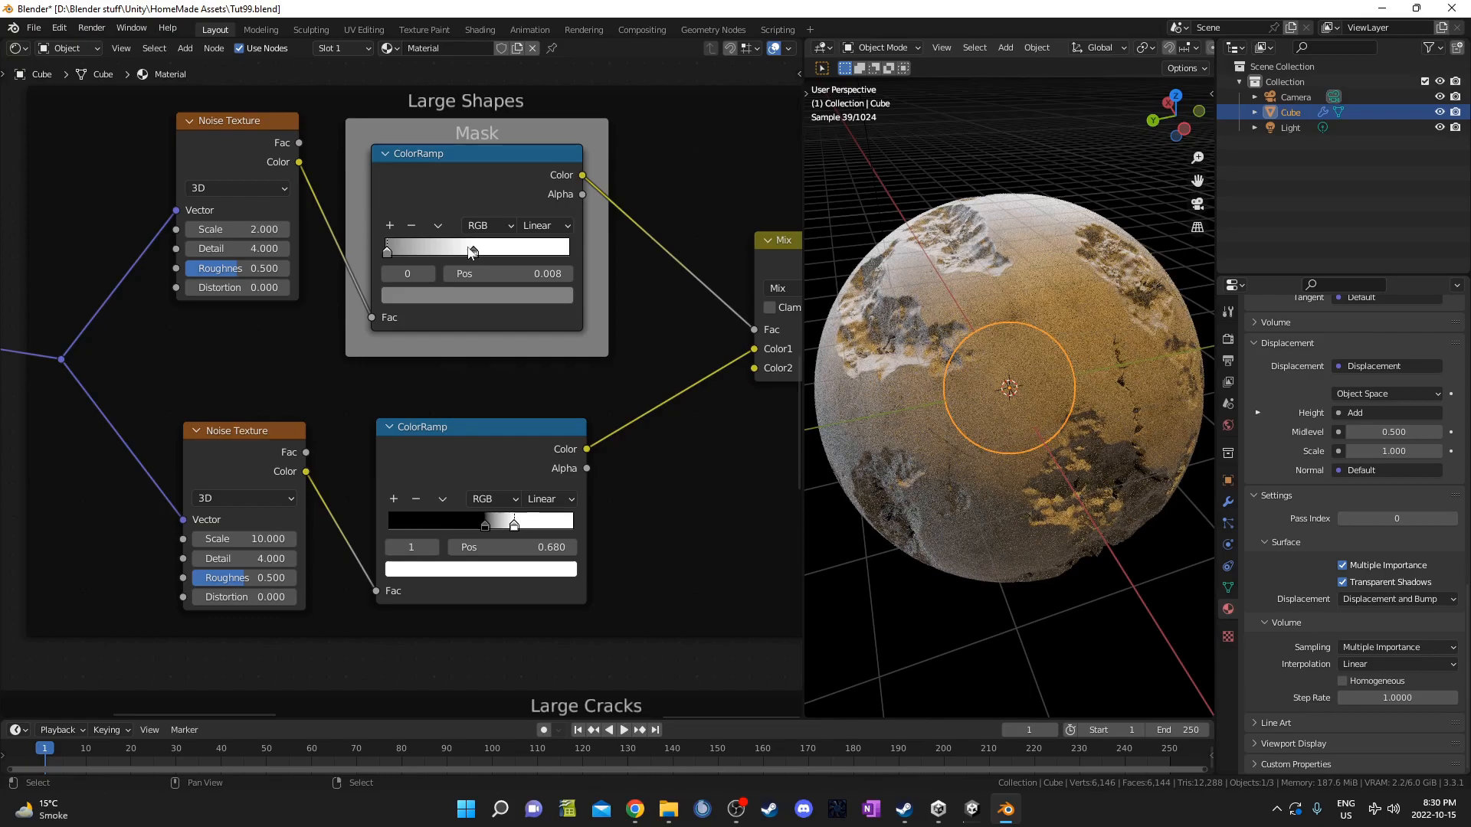
pyautogui.moveTo(479, 254); pyautogui.dragTo(434, 256)
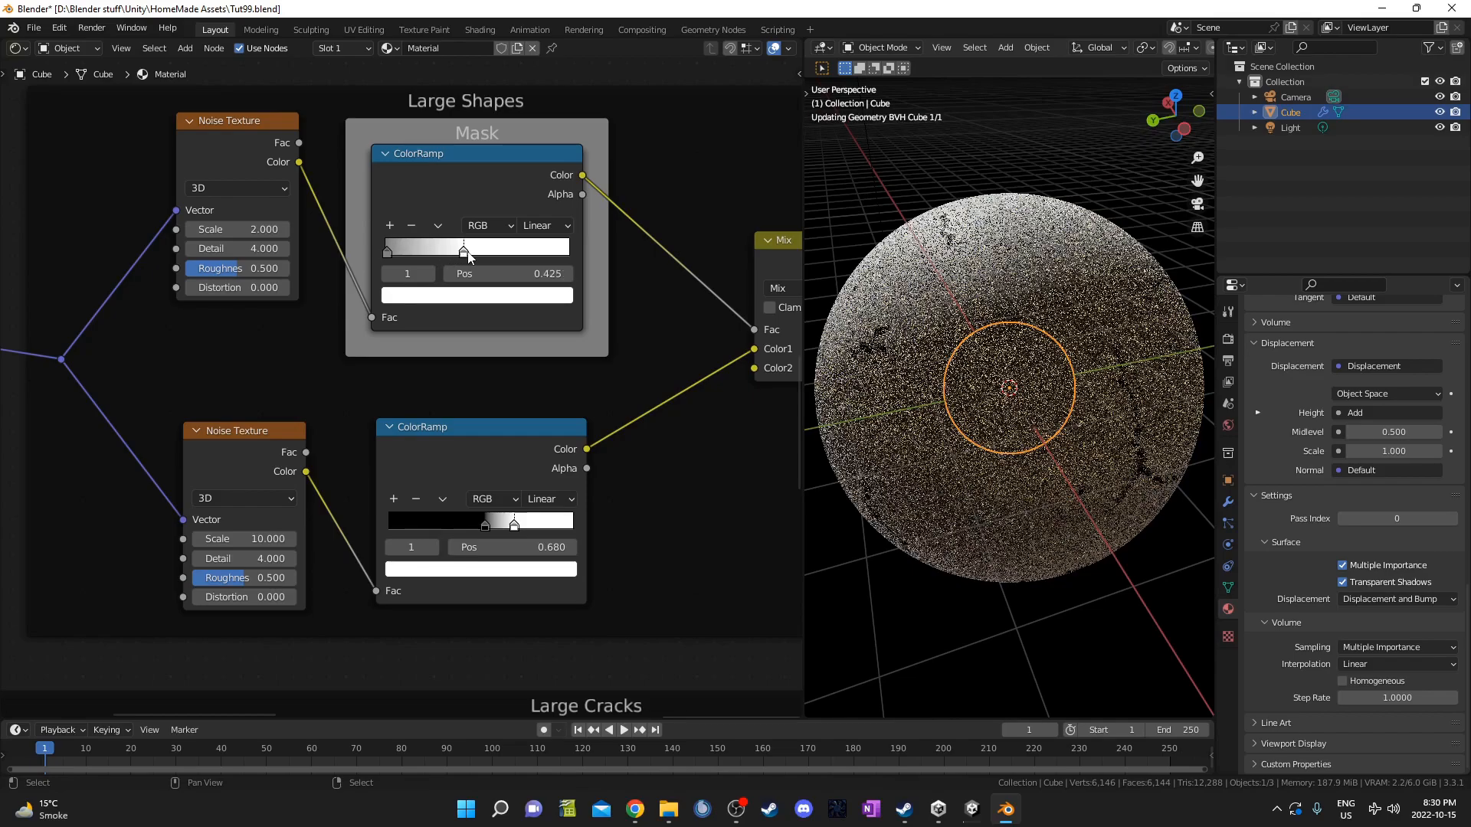
# Move the cracks Multiply node lower and insert a Math node on the Large Shapes link into the Add node.
pyautogui.scroll(-5, 540, 367)
pyautogui.moveTo(631, 443); pyautogui.dragTo(295, 201, button='middle')
pyautogui.moveTo(697, 542); pyautogui.dragTo(494, 482, button='middle')
pyautogui.scroll(4, 544, 434)
pyautogui.scroll(3, 443, 472)
pyautogui.scroll(-1, 494, 483)
pyautogui.scroll(-1, 494, 483)
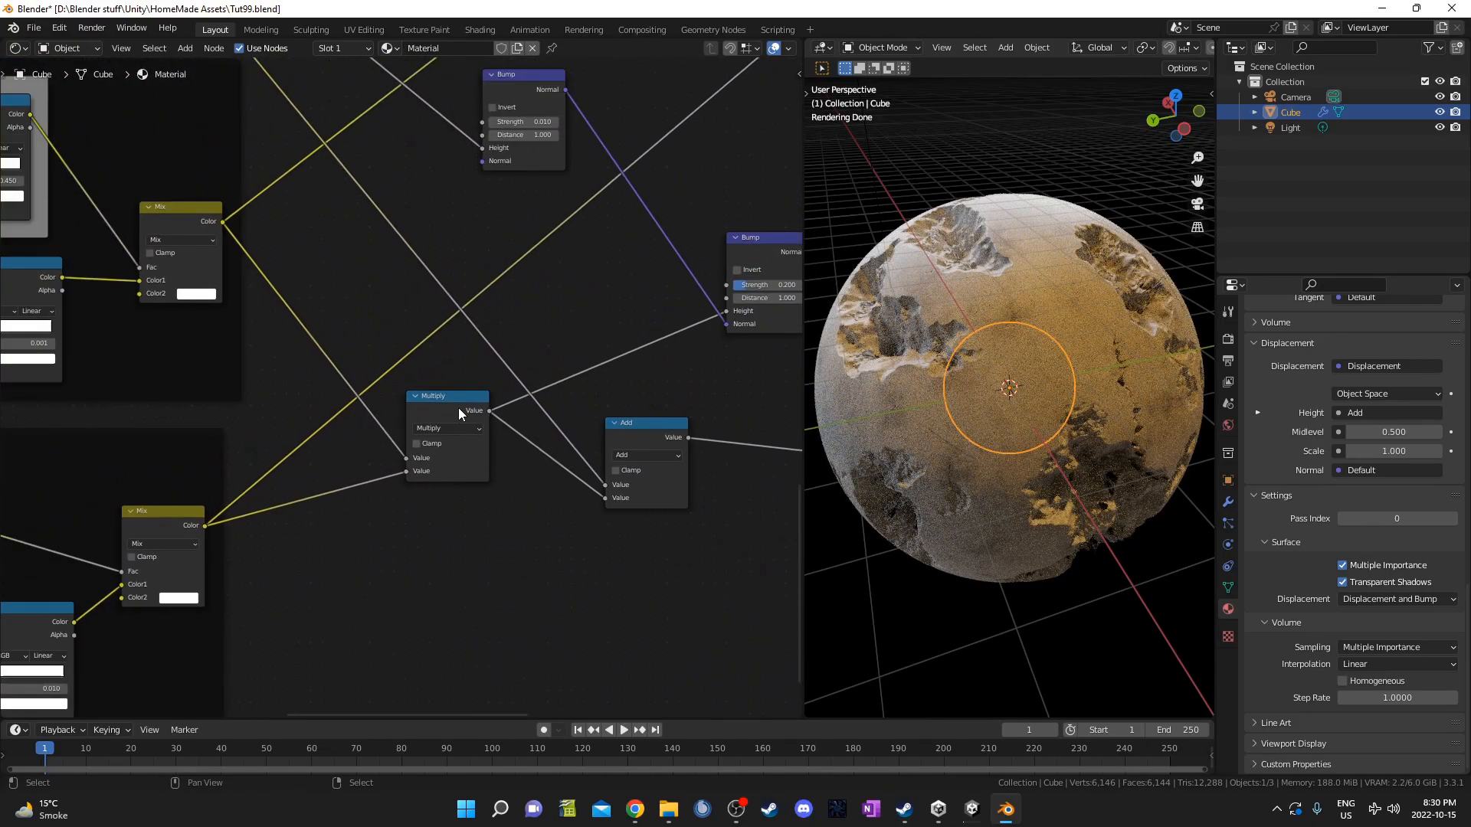
pyautogui.moveTo(458, 407); pyautogui.dragTo(417, 478)
pyautogui.hotkey('shift', 'a')
pyautogui.click(490, 423)
pyautogui.write('add')
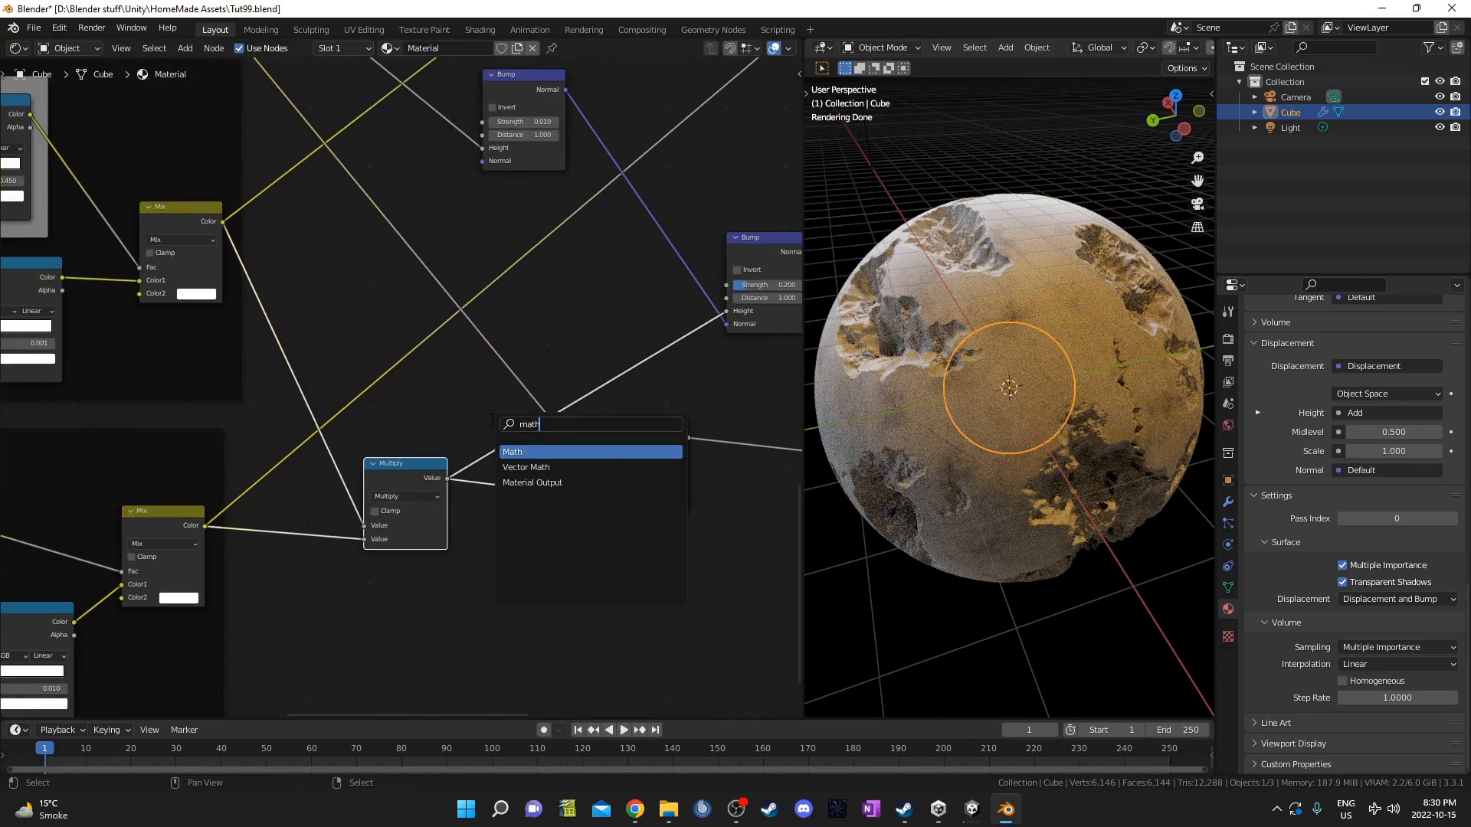
pyautogui.press('Return')
pyautogui.click(473, 288)
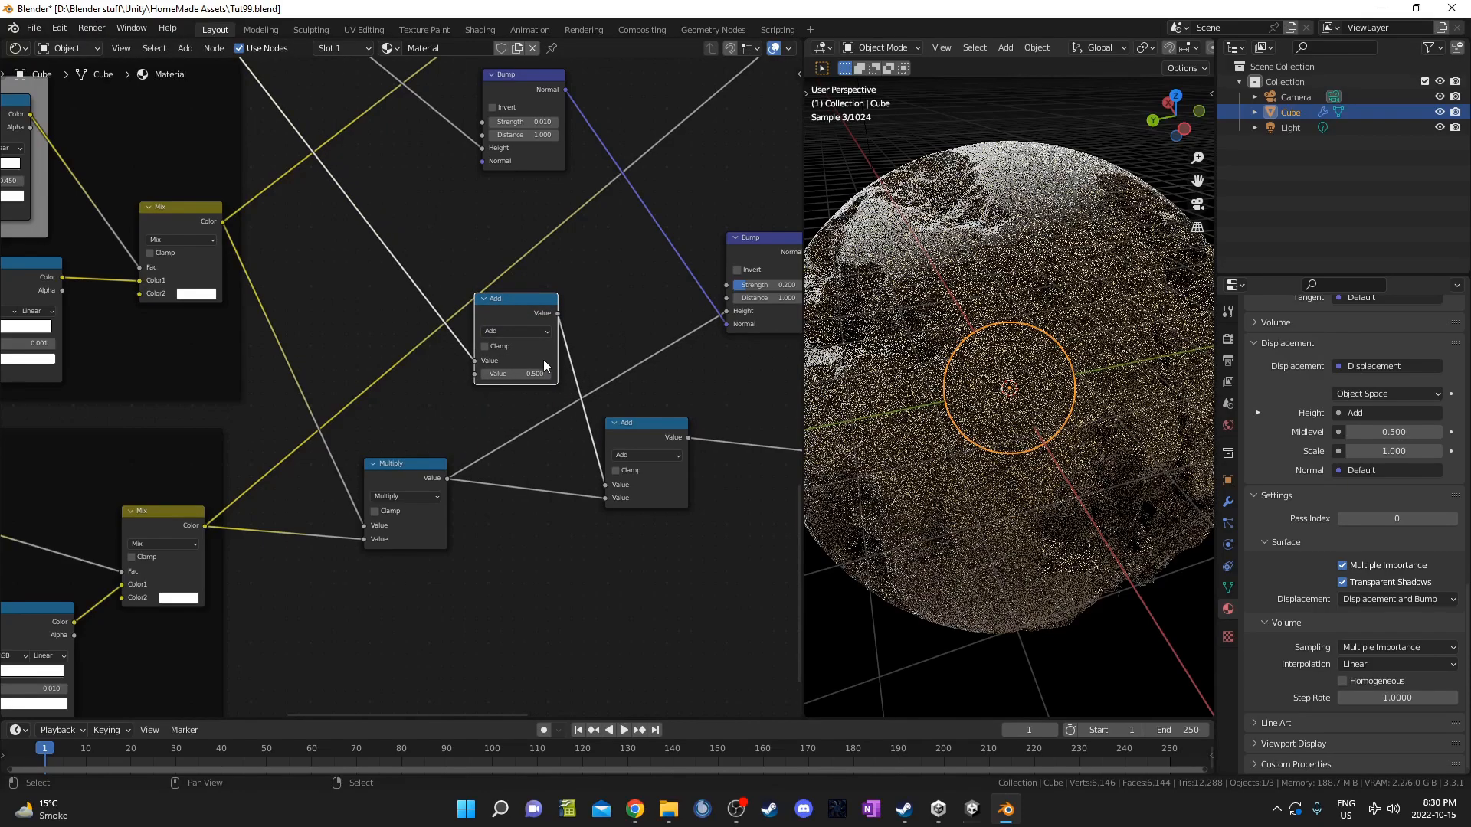
# Set the inserted Large Shapes Math node to Multiply with a value of 1.
pyautogui.click(521, 330)
pyautogui.click(527, 390)
pyautogui.moveTo(500, 490); pyautogui.dragTo(490, 462, button='middle')
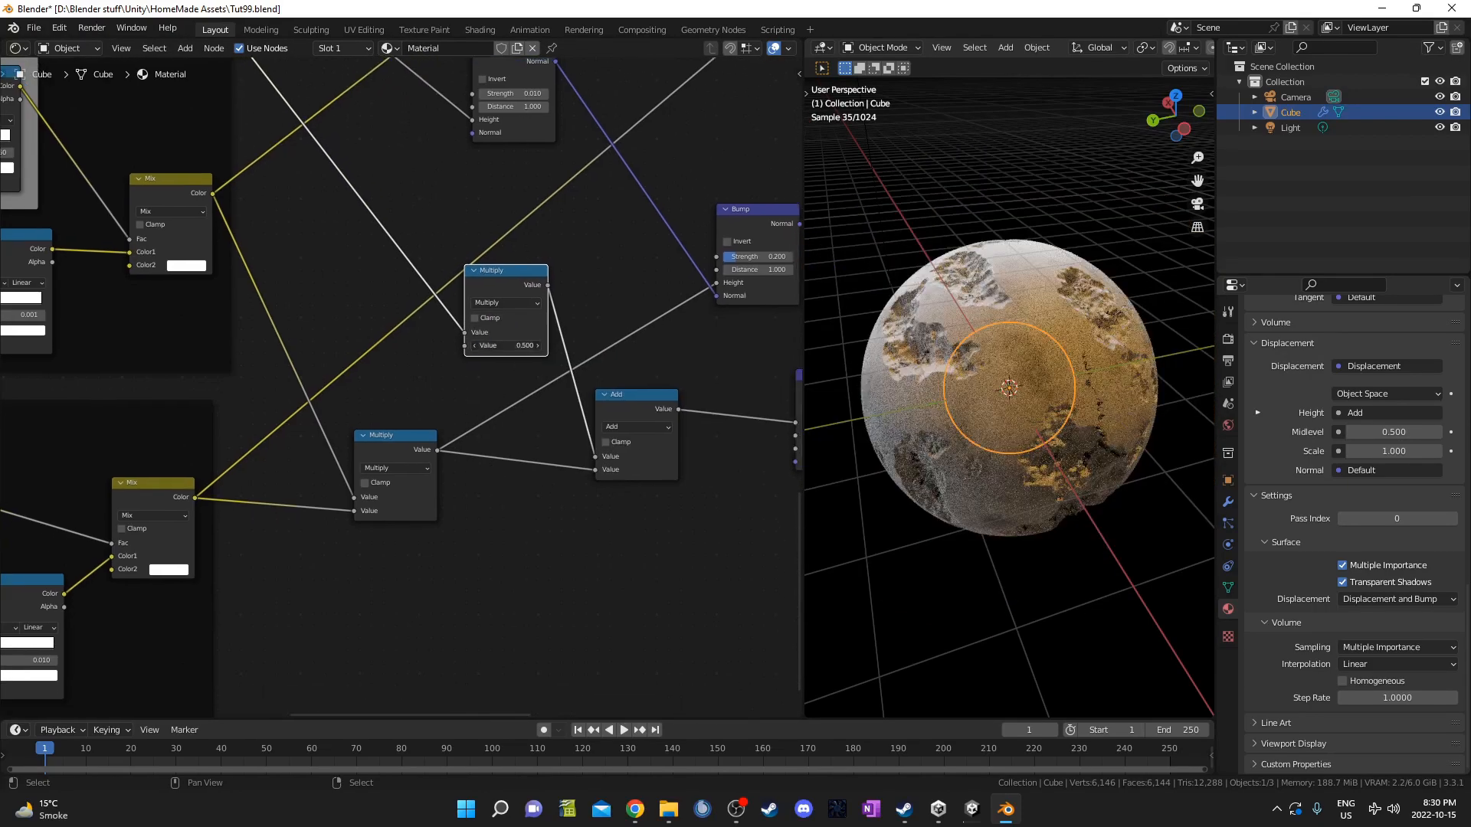
pyautogui.click(508, 346)
pyautogui.write('1')
pyautogui.press('Return')
# Duplicate the Large Shapes Multiply node and insert the copy between the cracks Multiply and the Add node.
pyautogui.moveTo(495, 275); pyautogui.dragTo(486, 255, button='middle')
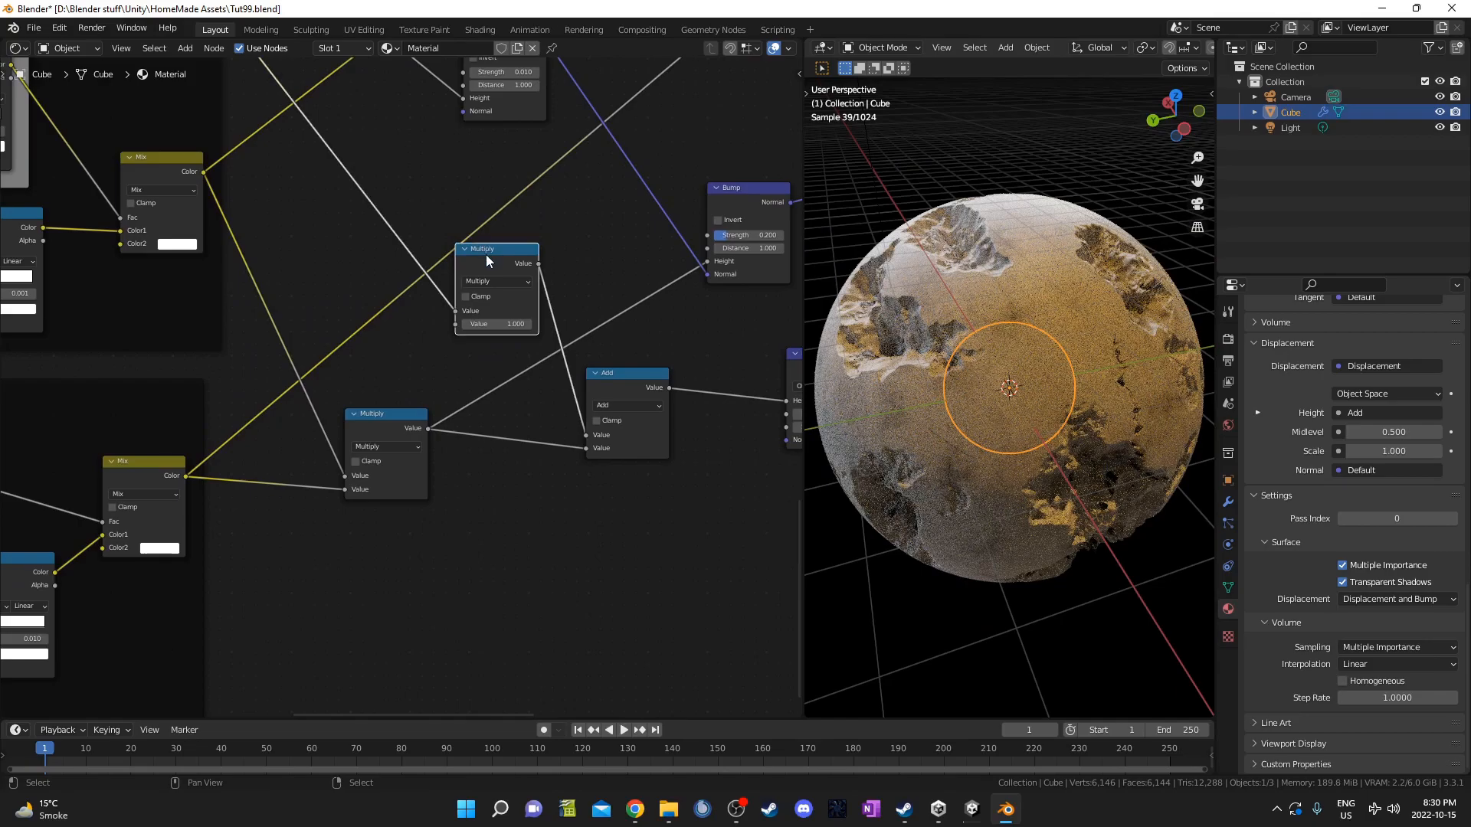
pyautogui.hotkey('shift', 'd')
pyautogui.click(495, 449)
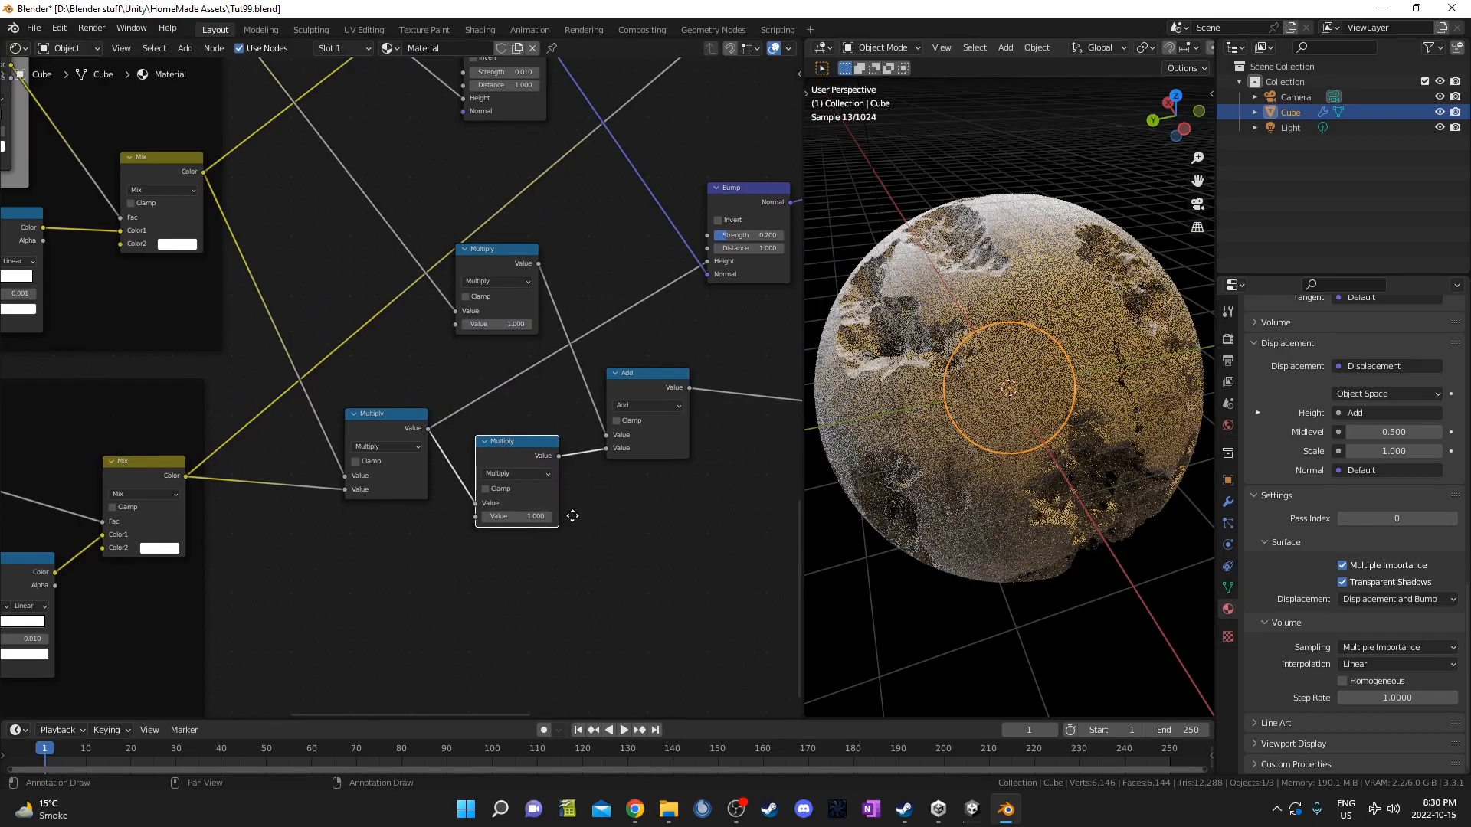
pyautogui.scroll(2, 521, 544)
pyautogui.moveTo(542, 535); pyautogui.dragTo(522, 459, button='middle')
# Set the value of the cracks displacement Multiply node to 0.1 and check the crack depth on the sphere.
pyautogui.scroll(3, 982, 399)
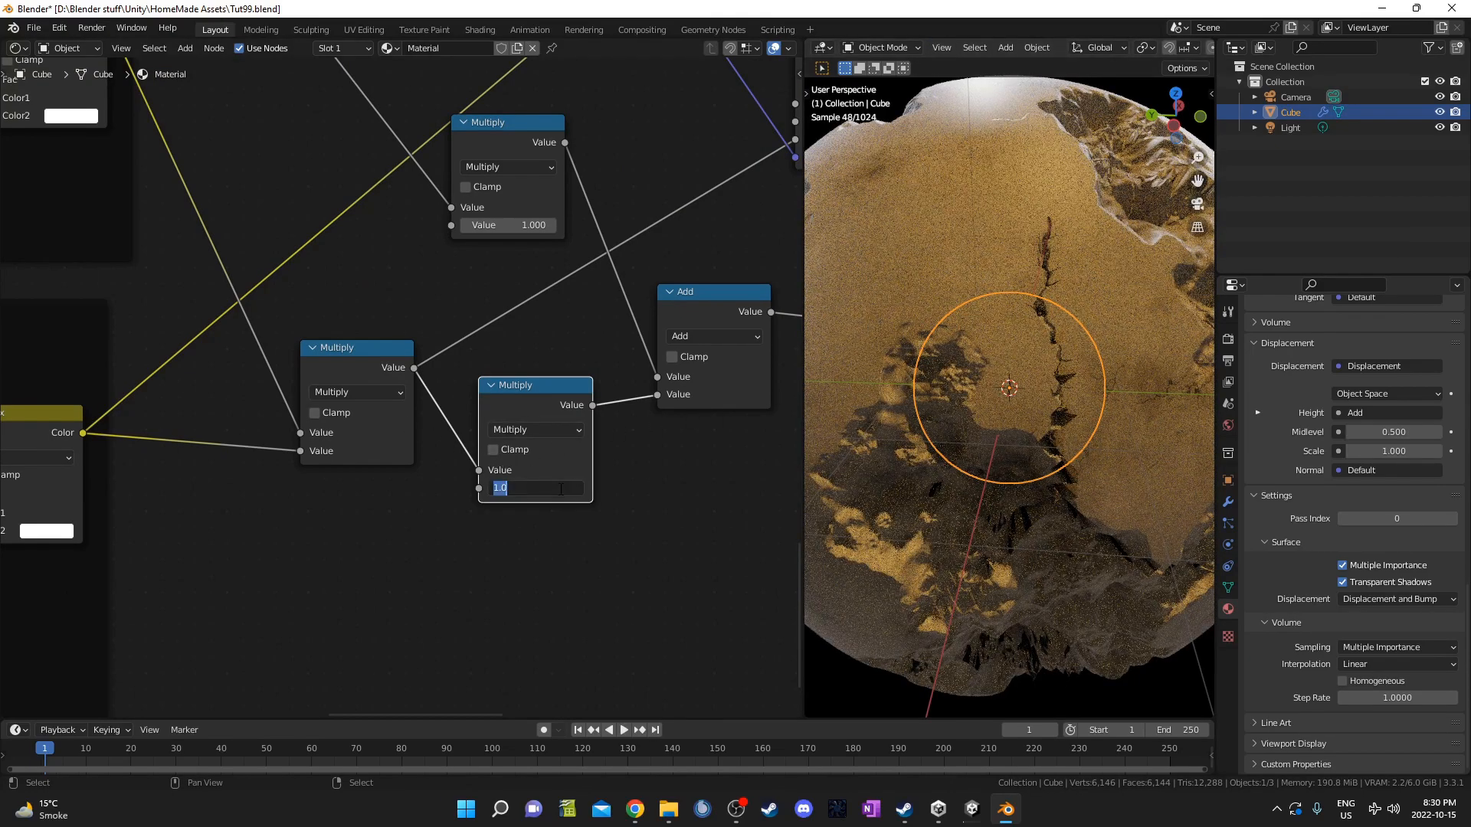
pyautogui.press('Return')
pyautogui.scroll(3, 948, 476)
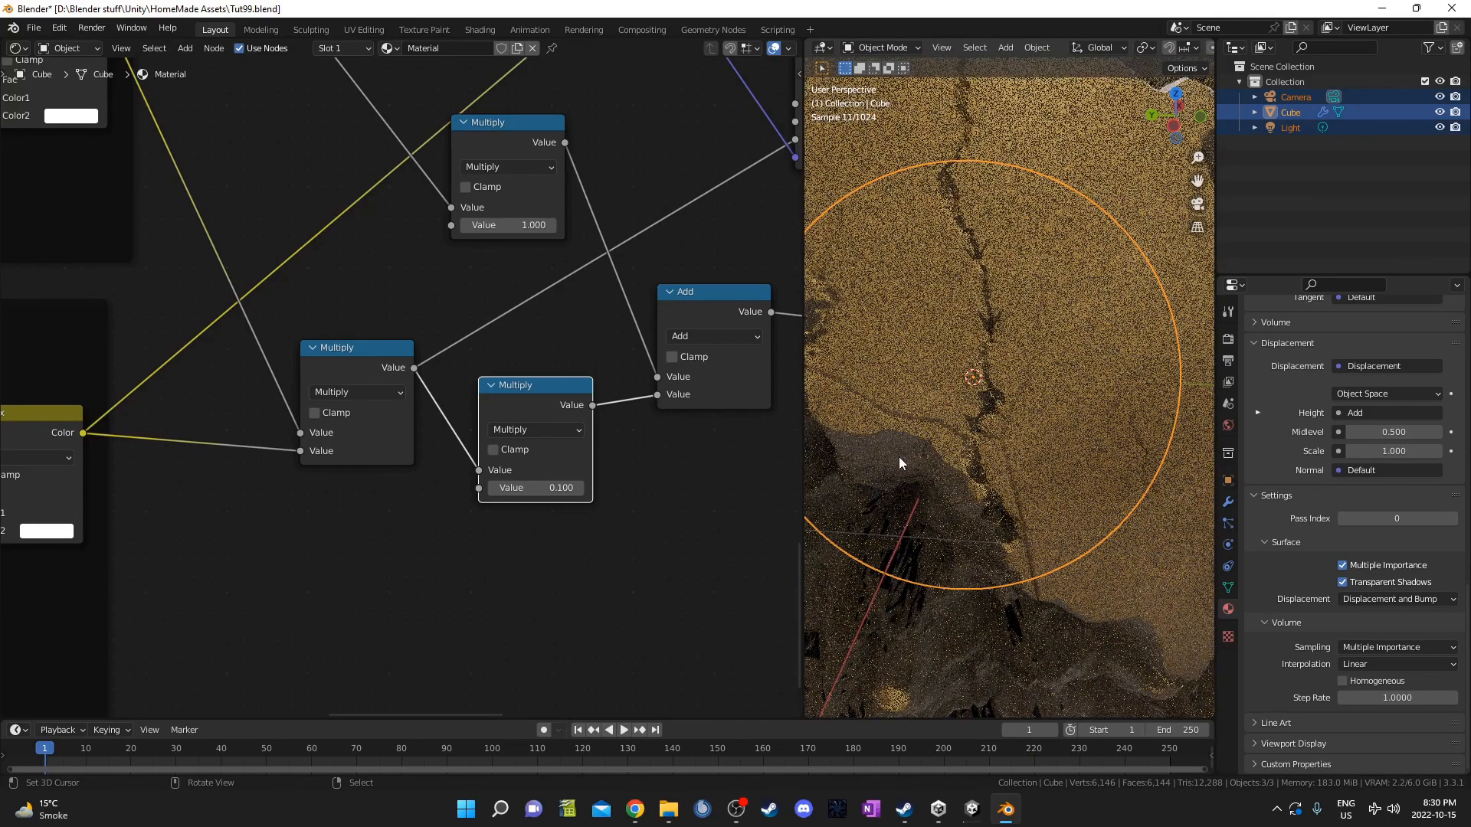
pyautogui.scroll(-2, 653, 457)
pyautogui.scroll(-5, 936, 342)
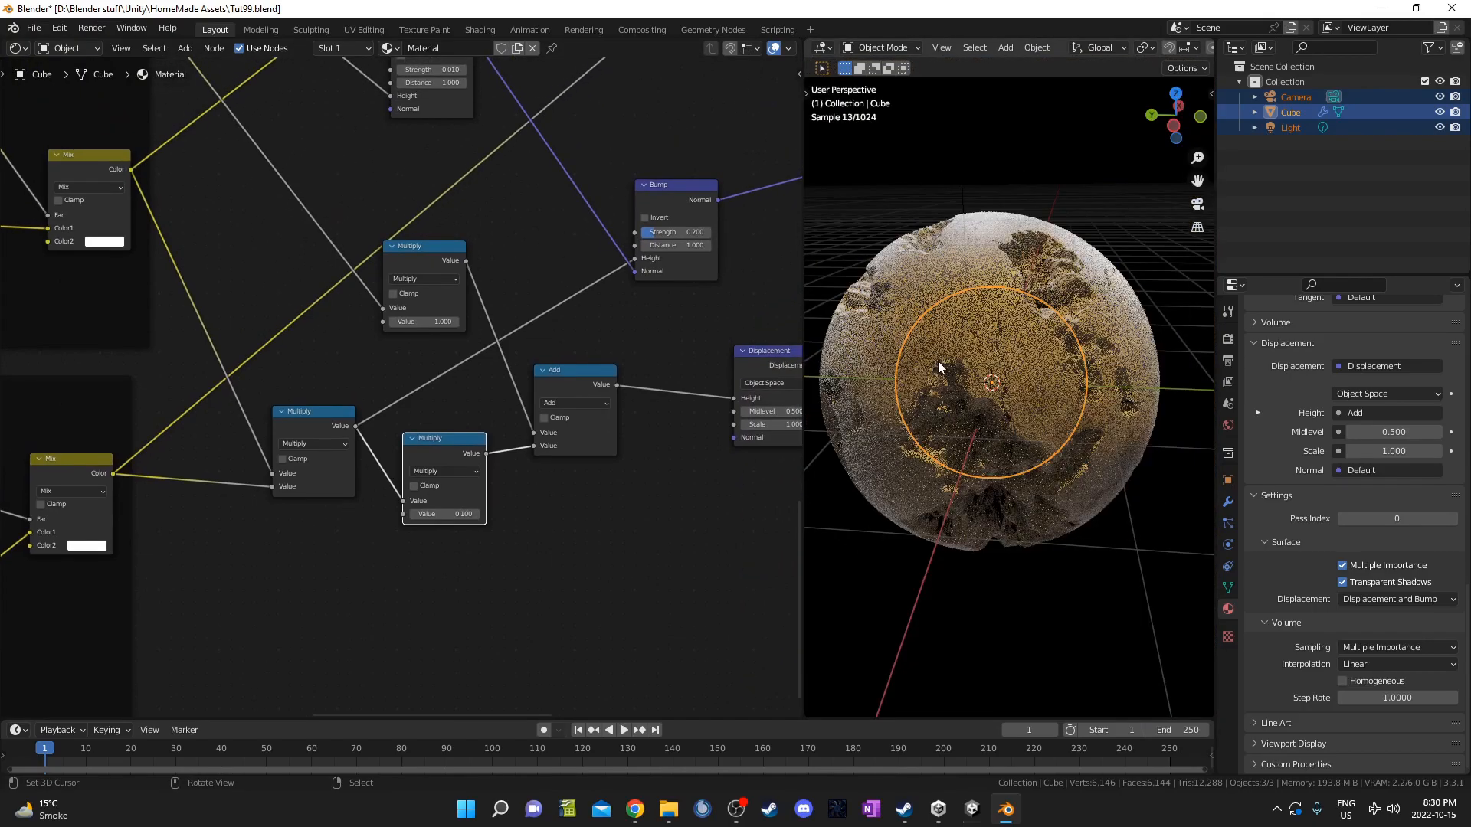
# Set the Large Shapes displacement Multiply value to 0.1, deselect all objects and inspect the sphere.
pyautogui.moveTo(433, 334); pyautogui.dragTo(340, 448, button='middle')
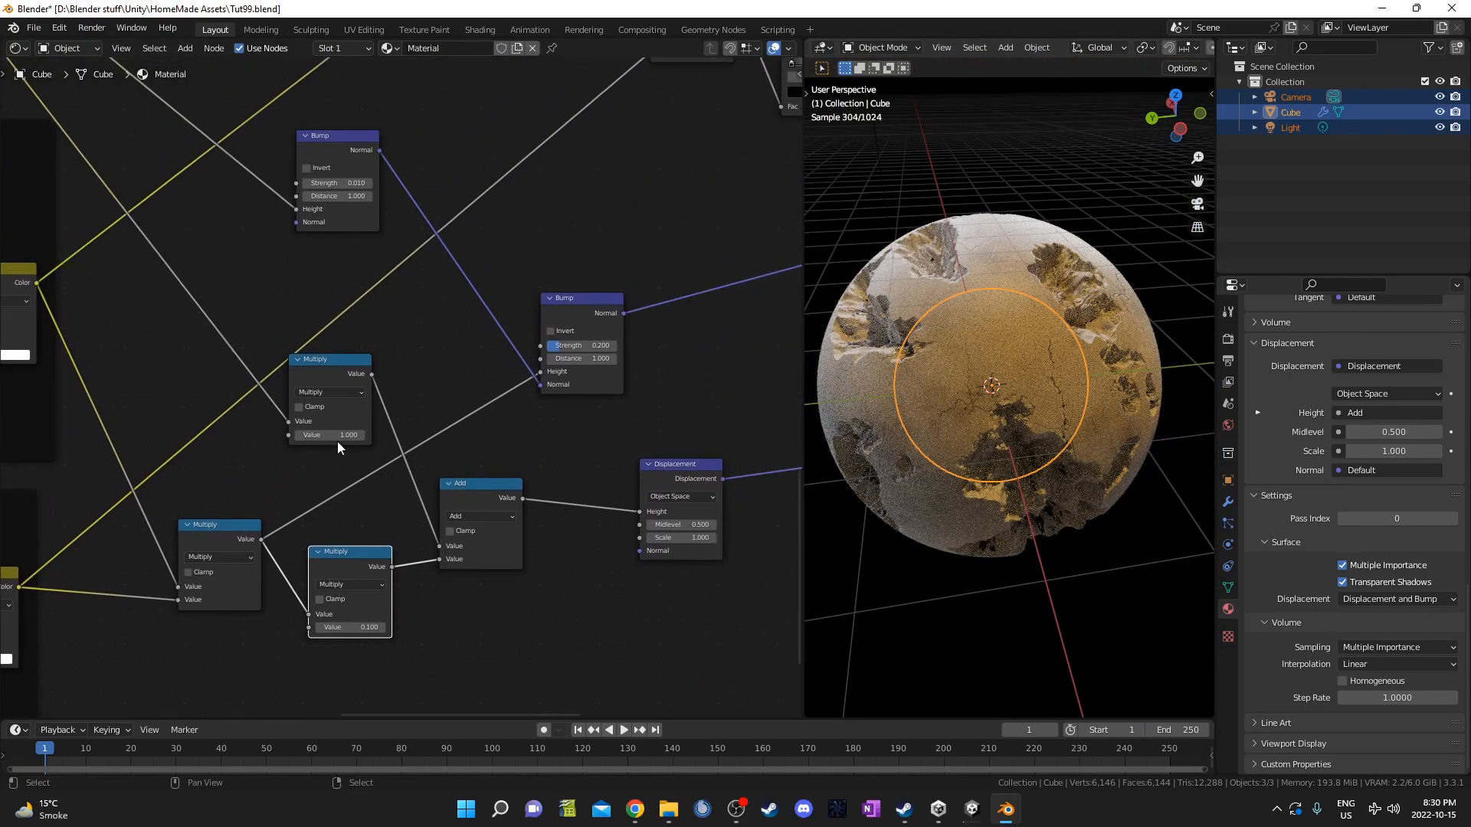
pyautogui.write('.1')
pyautogui.press('Return')
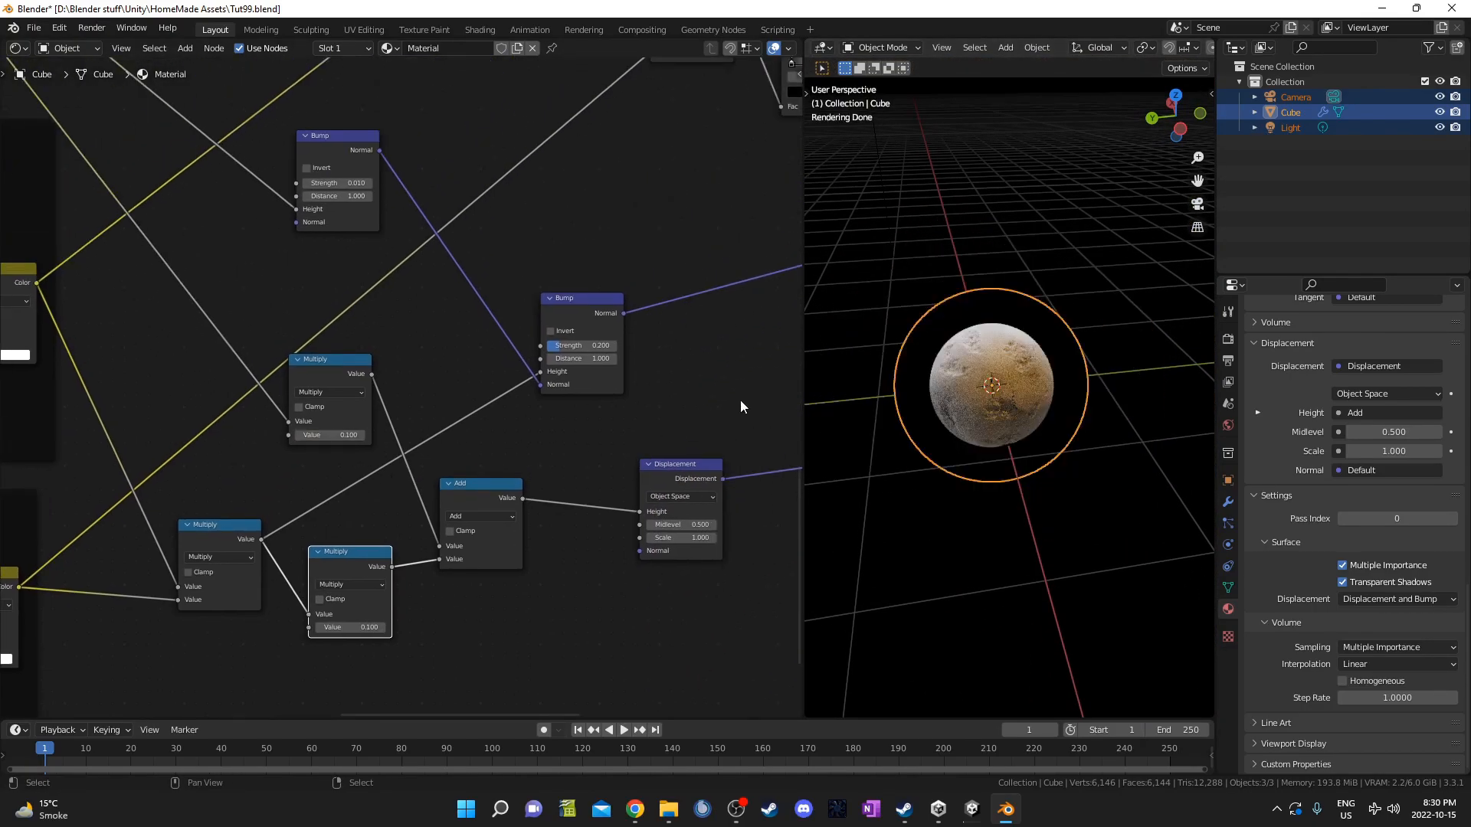
pyautogui.scroll(5, 916, 430)
pyautogui.moveTo(916, 430)
pyautogui.mouseDown(button='middle')
pyautogui.moveTo(935, 375)
pyautogui.moveTo(914, 414)
pyautogui.mouseUp(button='middle')
pyautogui.scroll(2, 936, 375)
pyautogui.hotkey('alt', 'a')
pyautogui.moveTo(1008, 399); pyautogui.dragTo(1063, 397, button='middle')
pyautogui.scroll(-3, 992, 432)
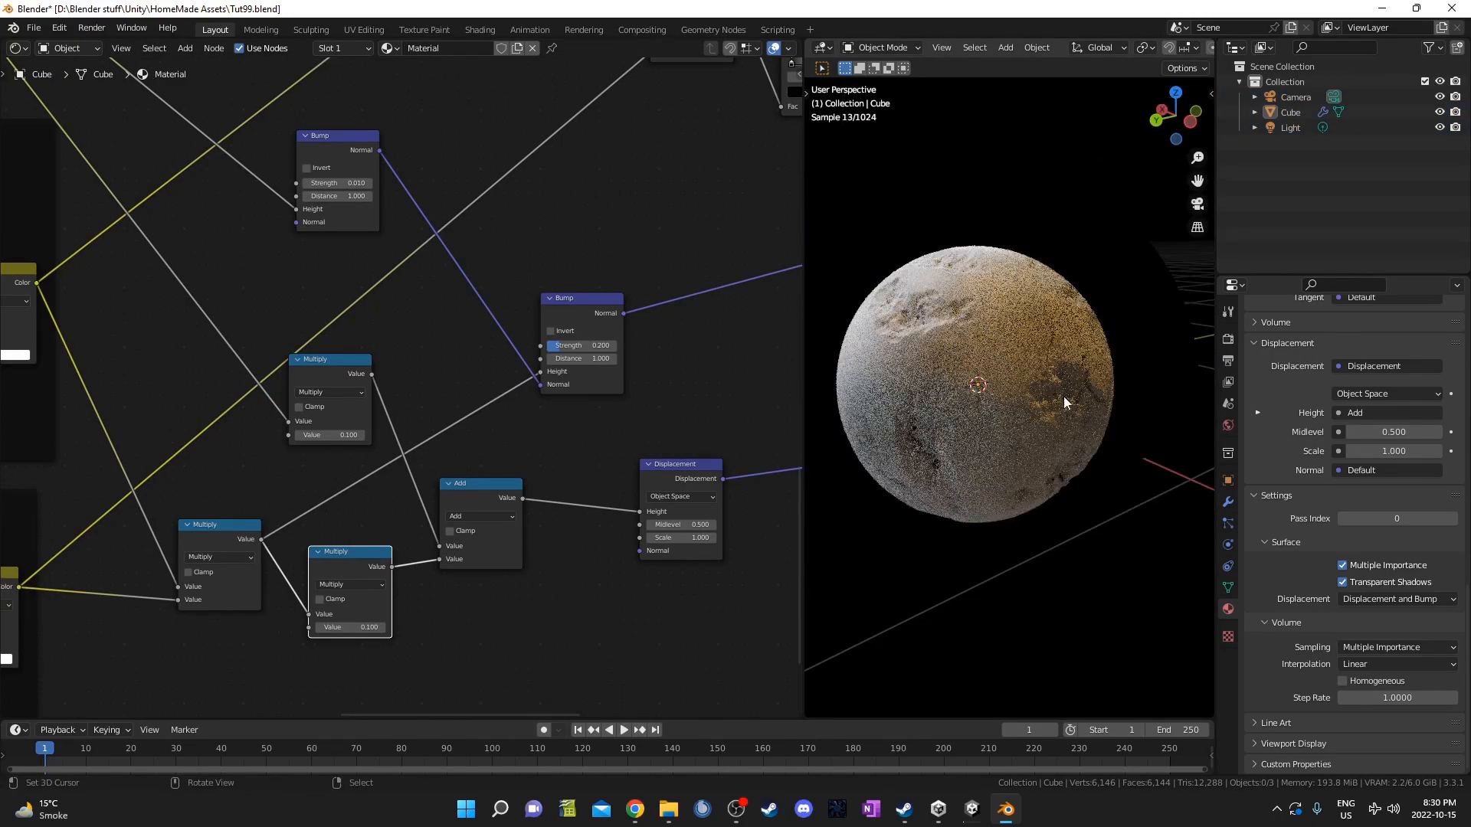
# Select the sphere and adjust the Displacement node's Midlevel, trying 0 before setting it to 0.2.
pyautogui.click(1008, 397)
pyautogui.scroll(-5, 401, 388)
pyautogui.scroll(5, 530, 457)
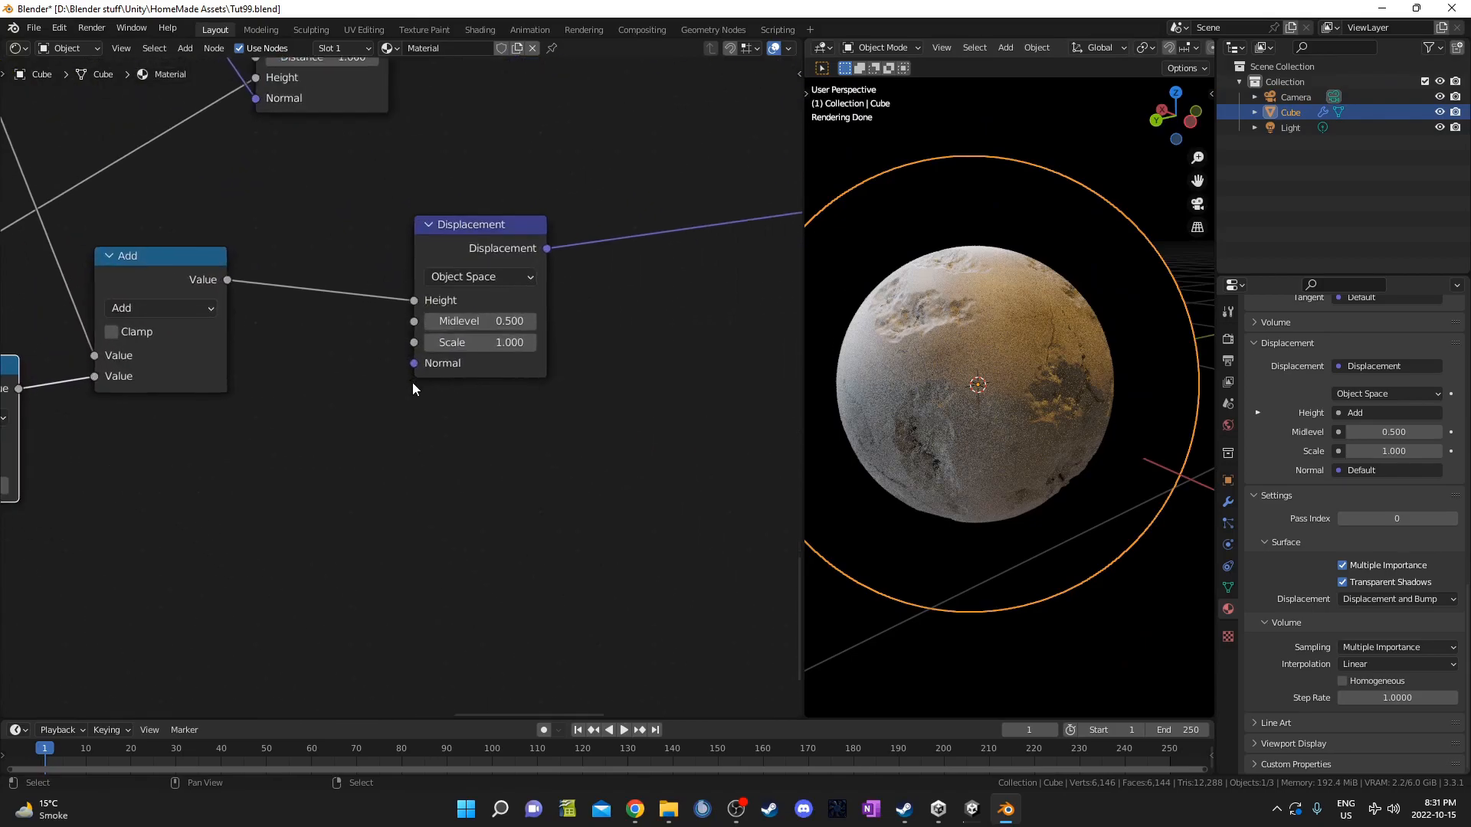
pyautogui.moveTo(488, 323); pyautogui.dragTo(435, 323)
pyautogui.scroll(-3, 1005, 305)
pyautogui.moveTo(1006, 305); pyautogui.dragTo(1012, 305, button='middle')
pyautogui.scroll(2, 1013, 305)
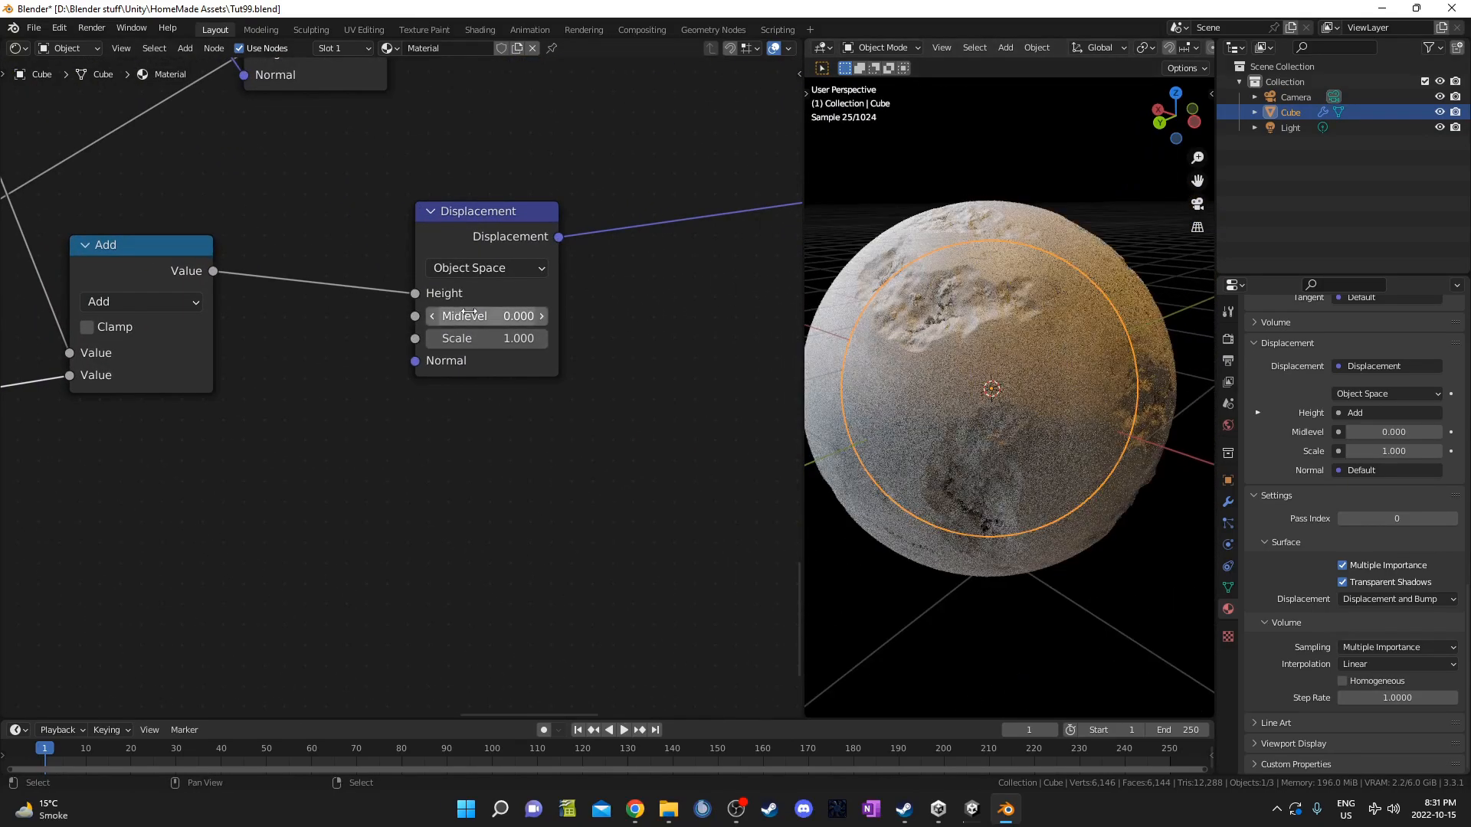
pyautogui.write('0.2')
pyautogui.press('Return')
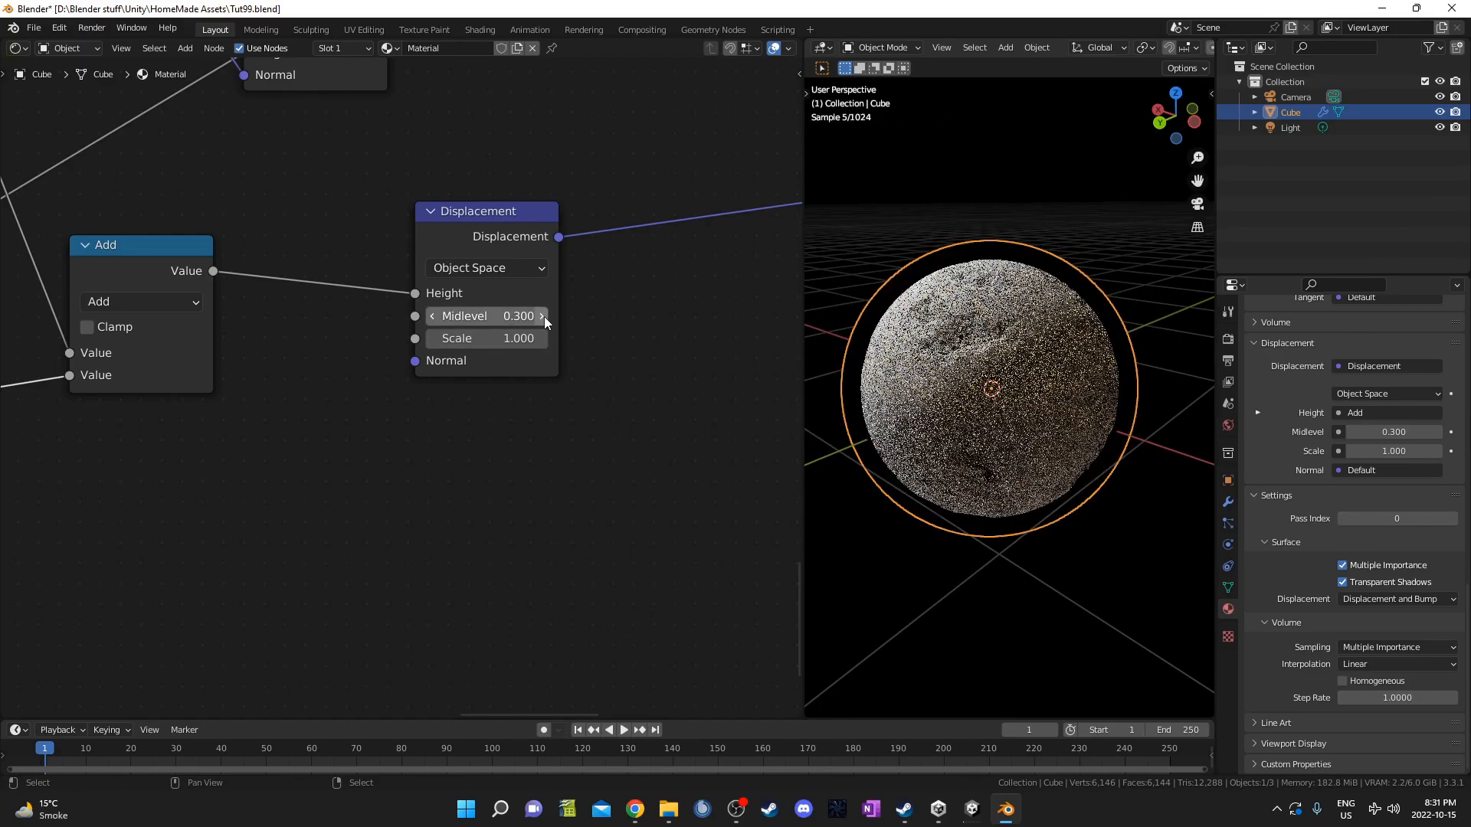
pyautogui.moveTo(982, 348); pyautogui.dragTo(1179, 416, button='middle')
# Group the two displacement Multiply nodes and the Add node in a frame labeled "Displacement".
pyautogui.moveTo(351, 269); pyautogui.dragTo(513, 619)
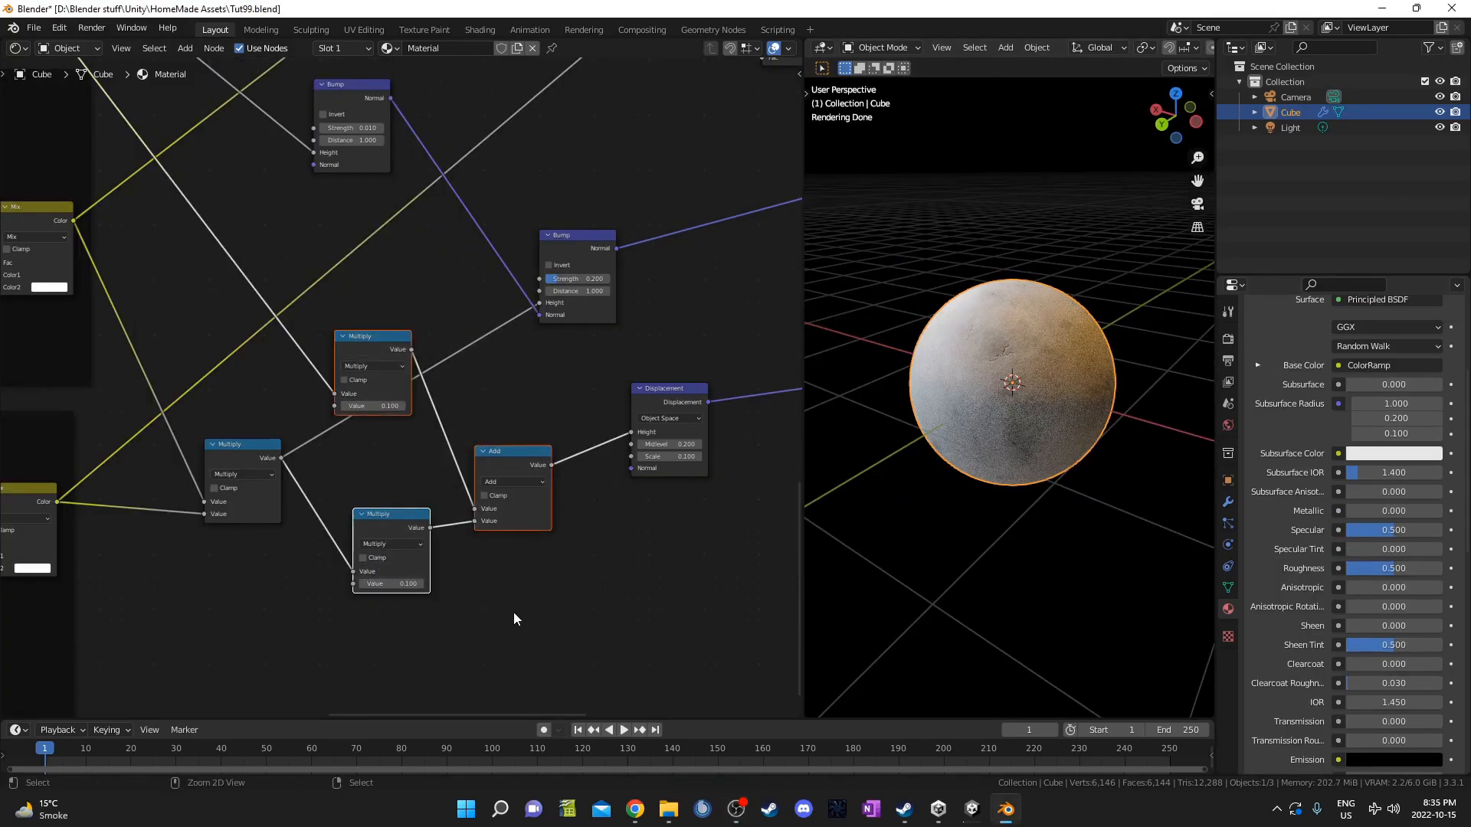
pyautogui.hotkey('ctrl', 'j')
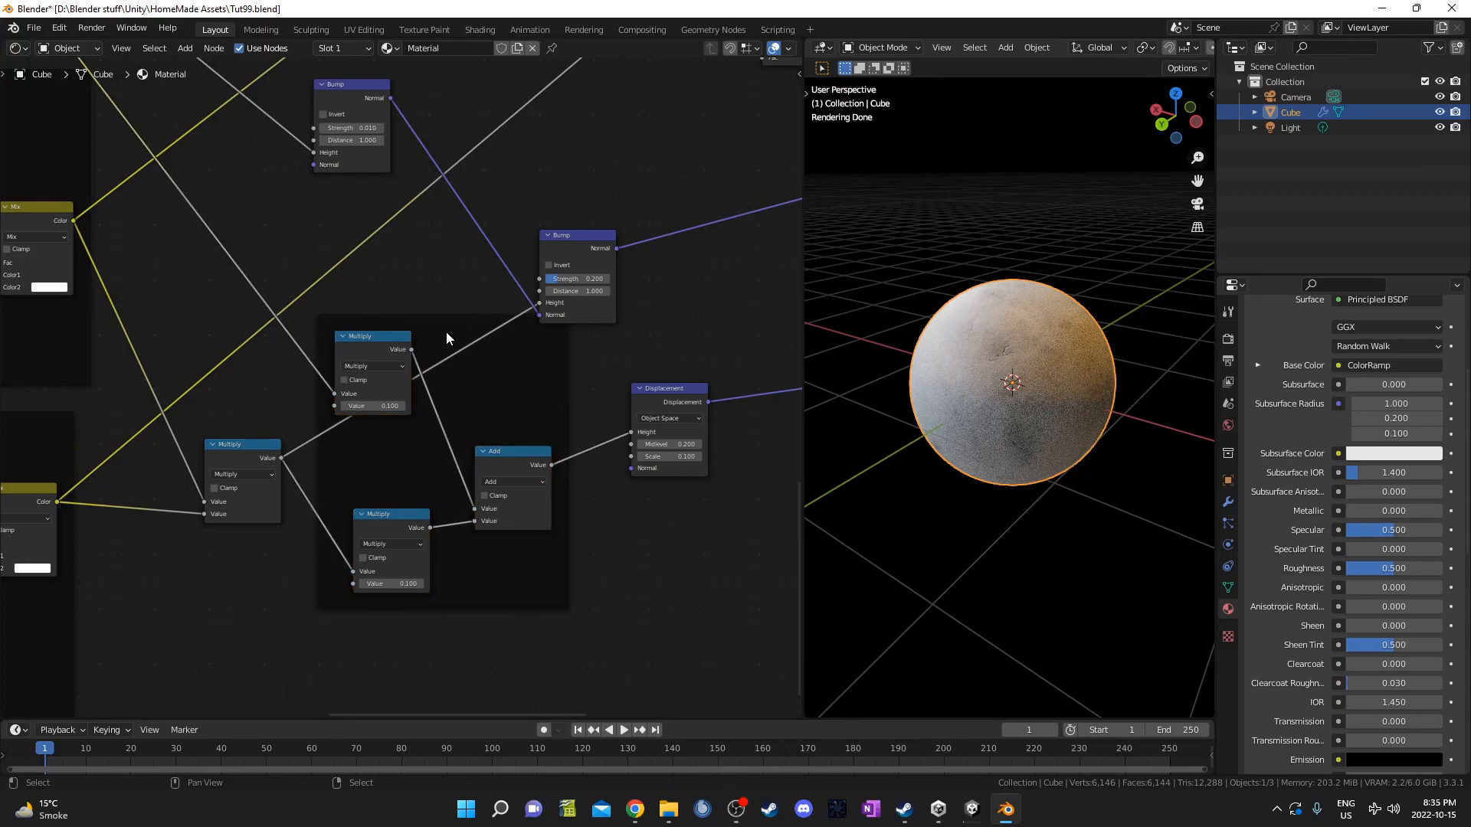
pyautogui.click(445, 337)
pyautogui.press('F2')
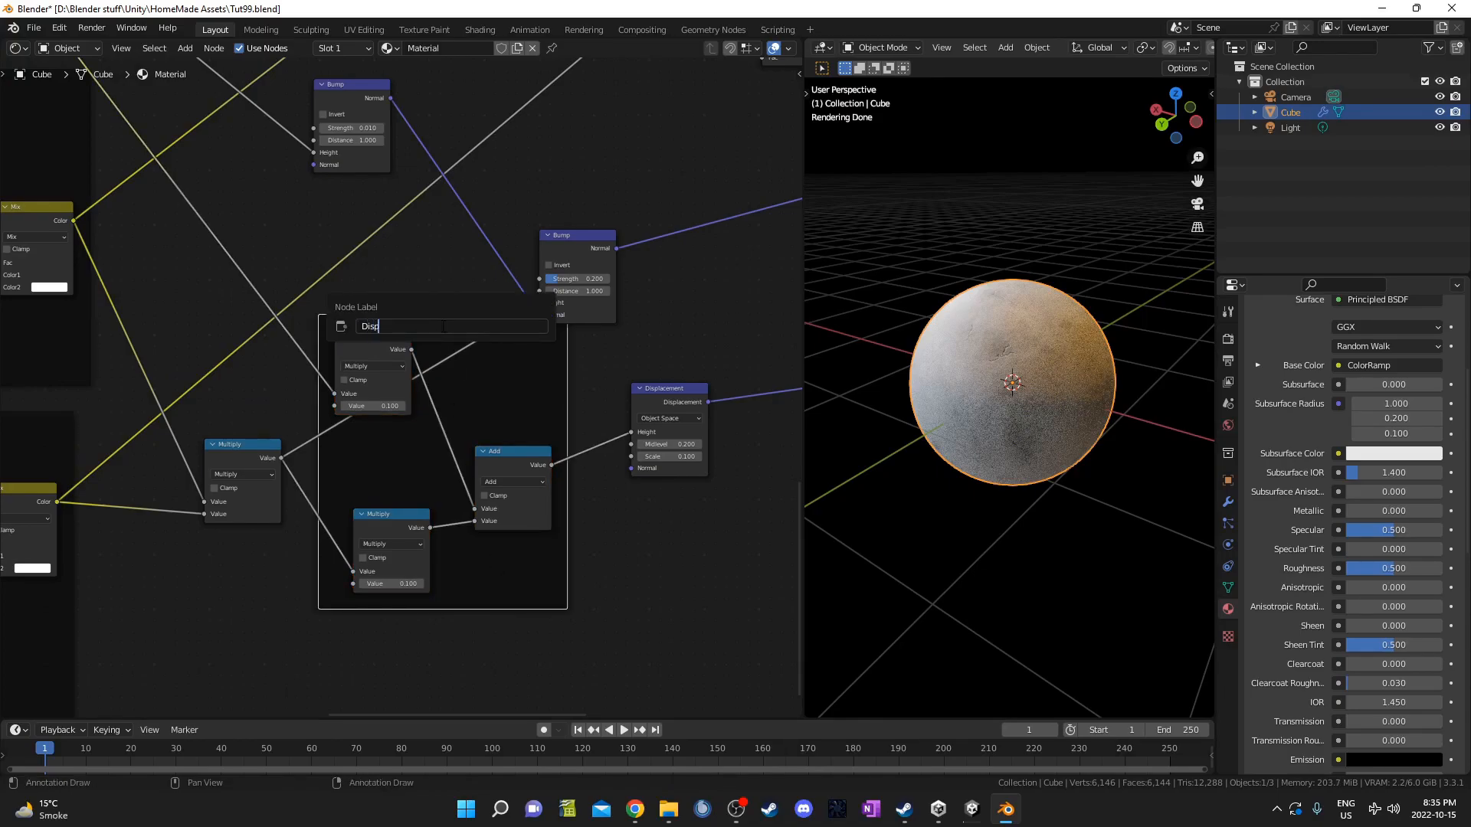
pyautogui.write('Displacement')
pyautogui.press('Return')
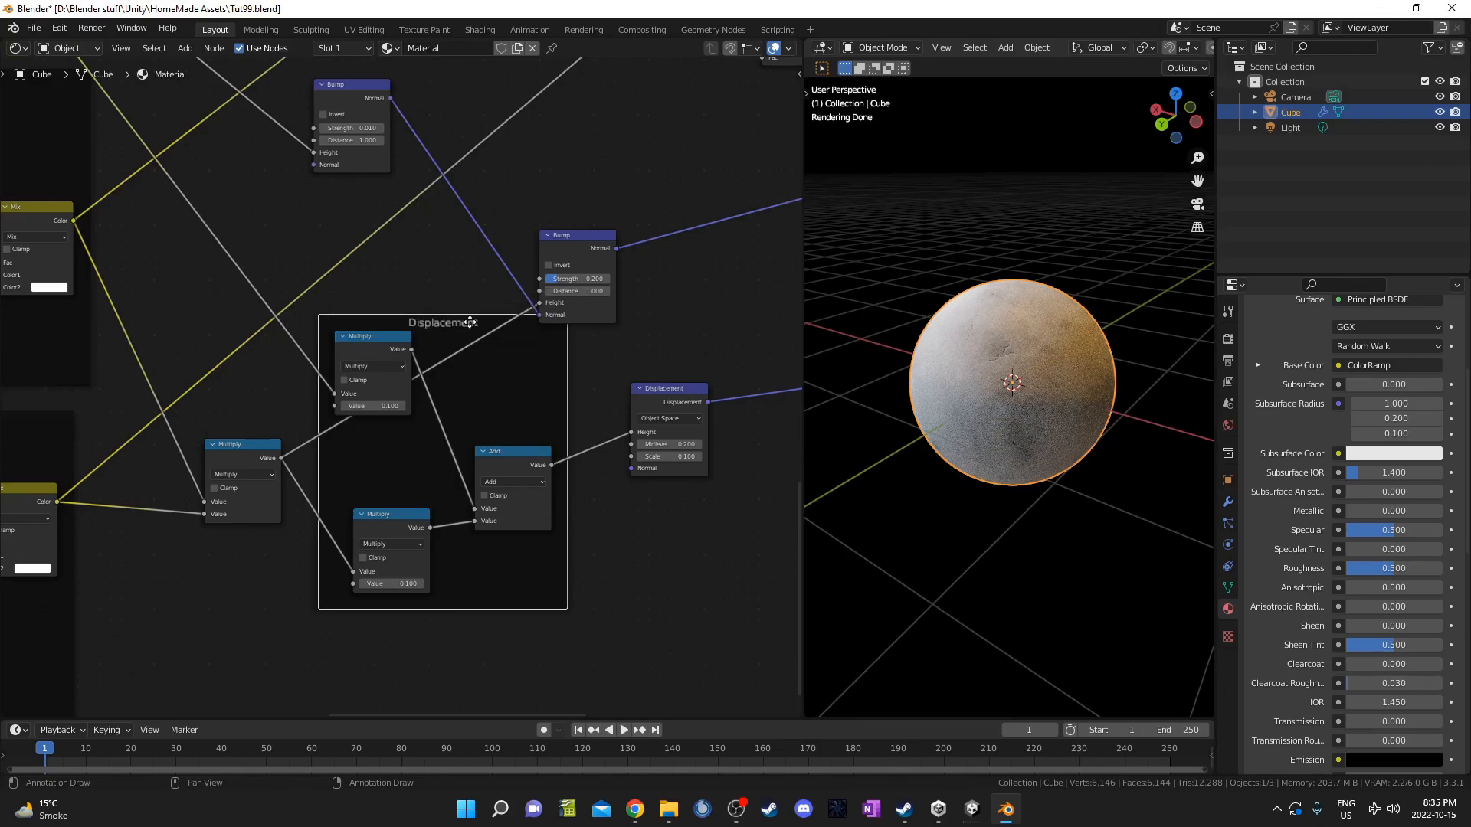
# Move the Displacement frame lower, clear of the cracks Bump node, and nudge the Displacement node beside it.
pyautogui.moveTo(470, 322); pyautogui.dragTo(474, 357)
pyautogui.scroll(2, 499, 452)
pyautogui.moveTo(503, 473); pyautogui.dragTo(501, 399, button='middle')
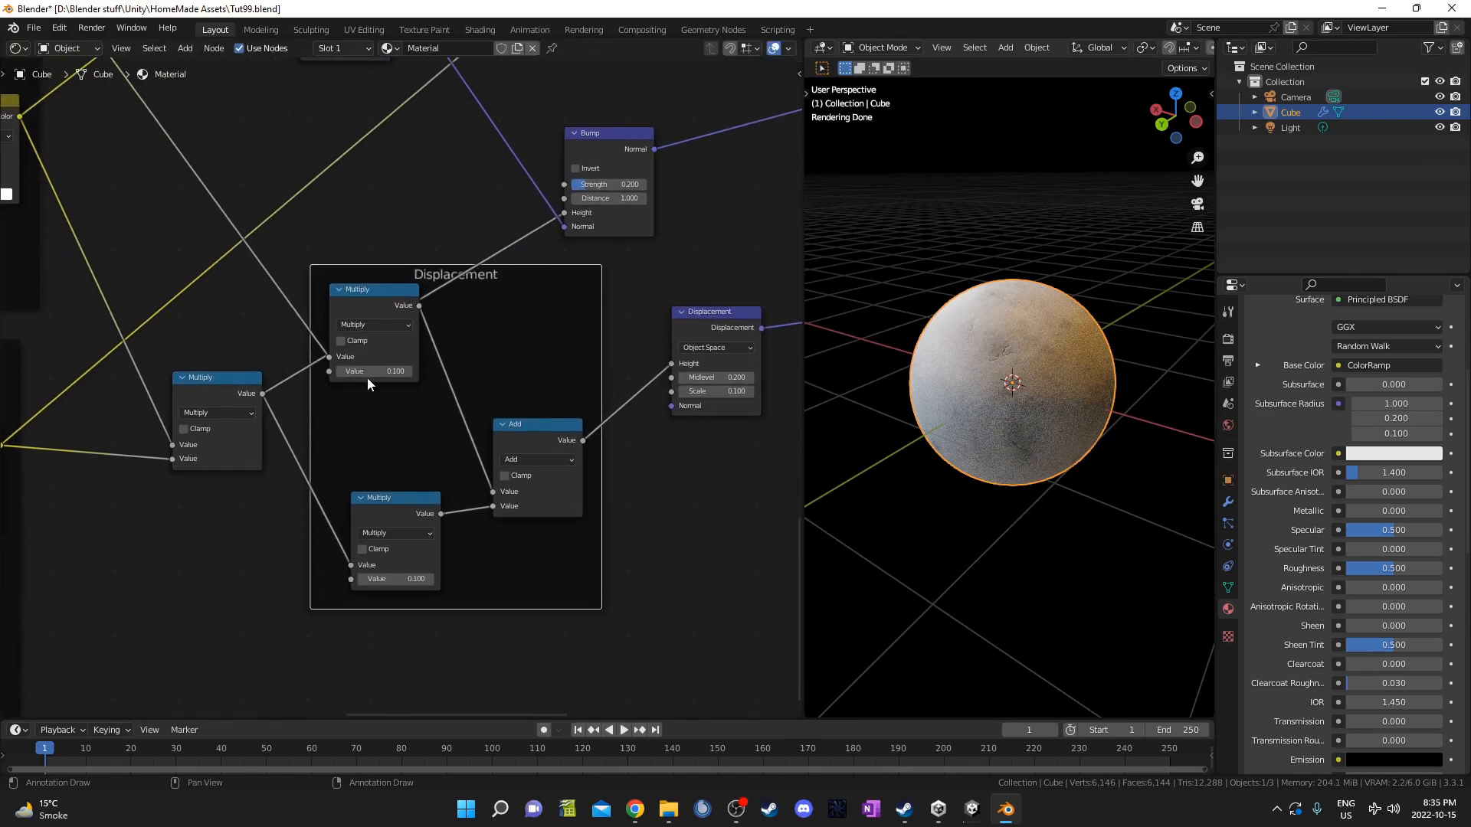
pyautogui.moveTo(483, 539); pyautogui.dragTo(397, 573, button='middle')
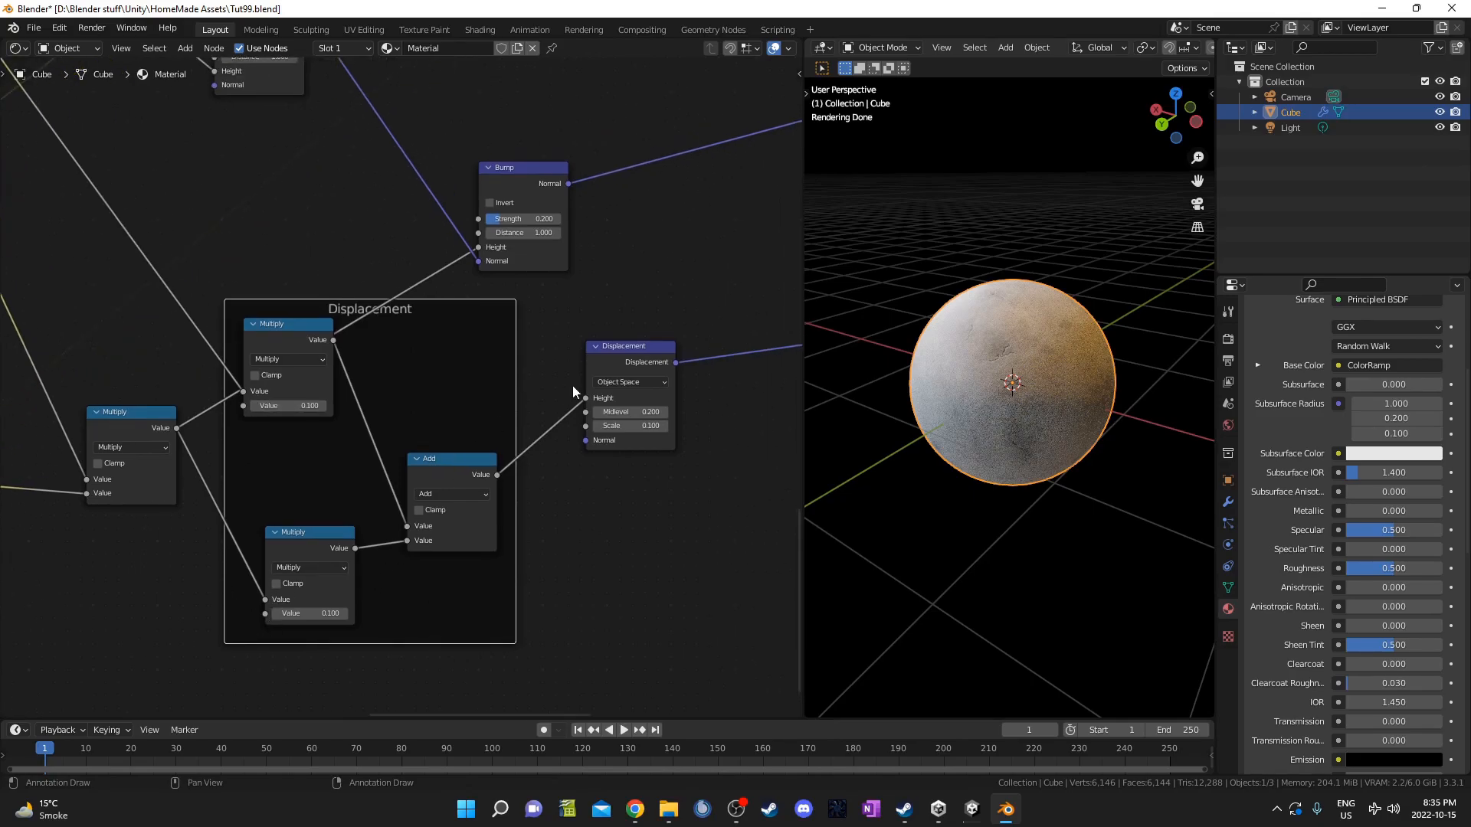
pyautogui.moveTo(622, 353); pyautogui.dragTo(628, 347)
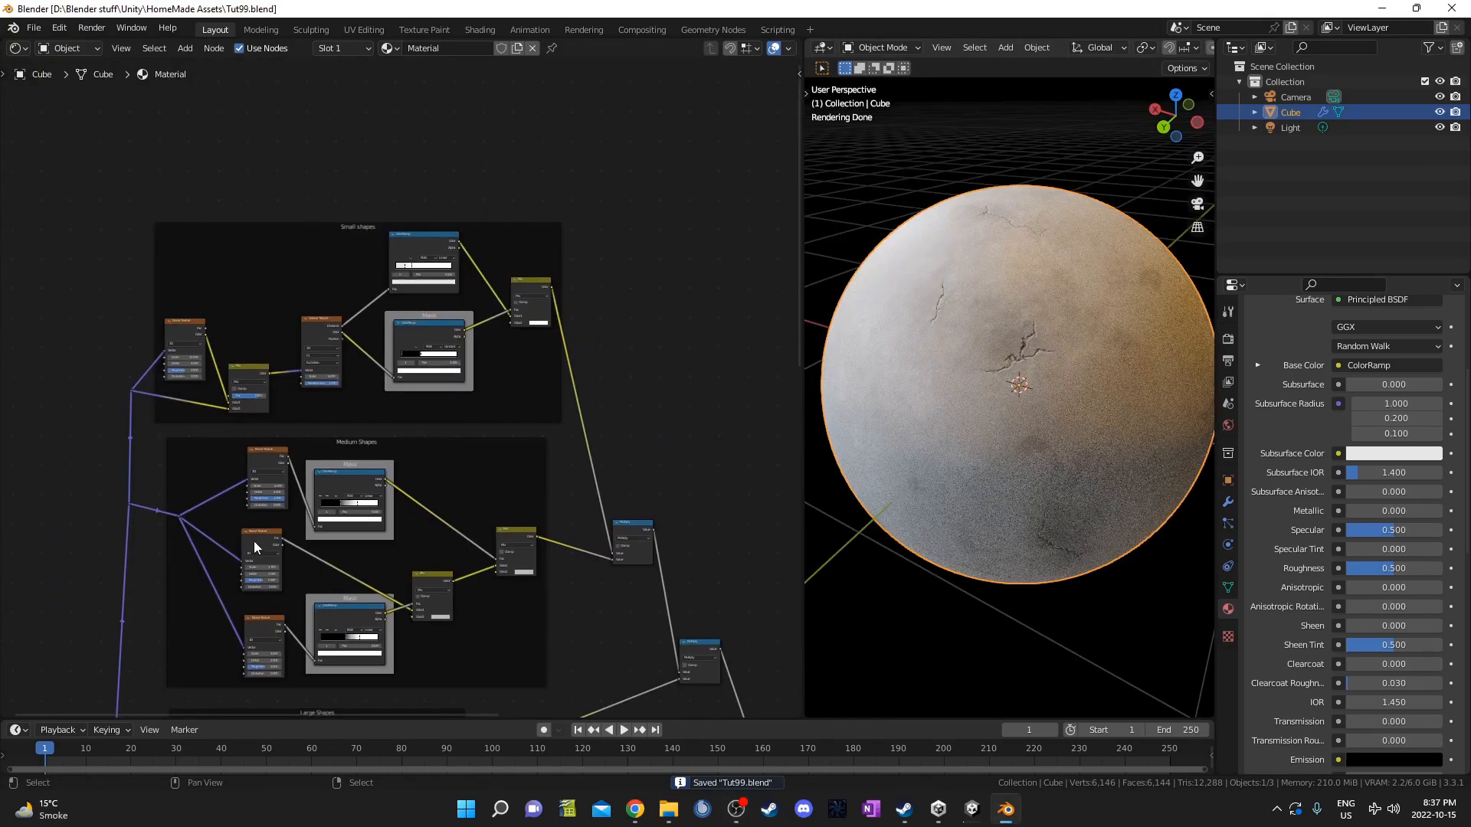
# Darken the first stop of the unmasked Small shapes ColorRamp to a dark grey and check the spots on the sphere.
pyautogui.scroll(10, 355, 423)
pyautogui.moveTo(394, 419); pyautogui.dragTo(373, 552, button='middle')
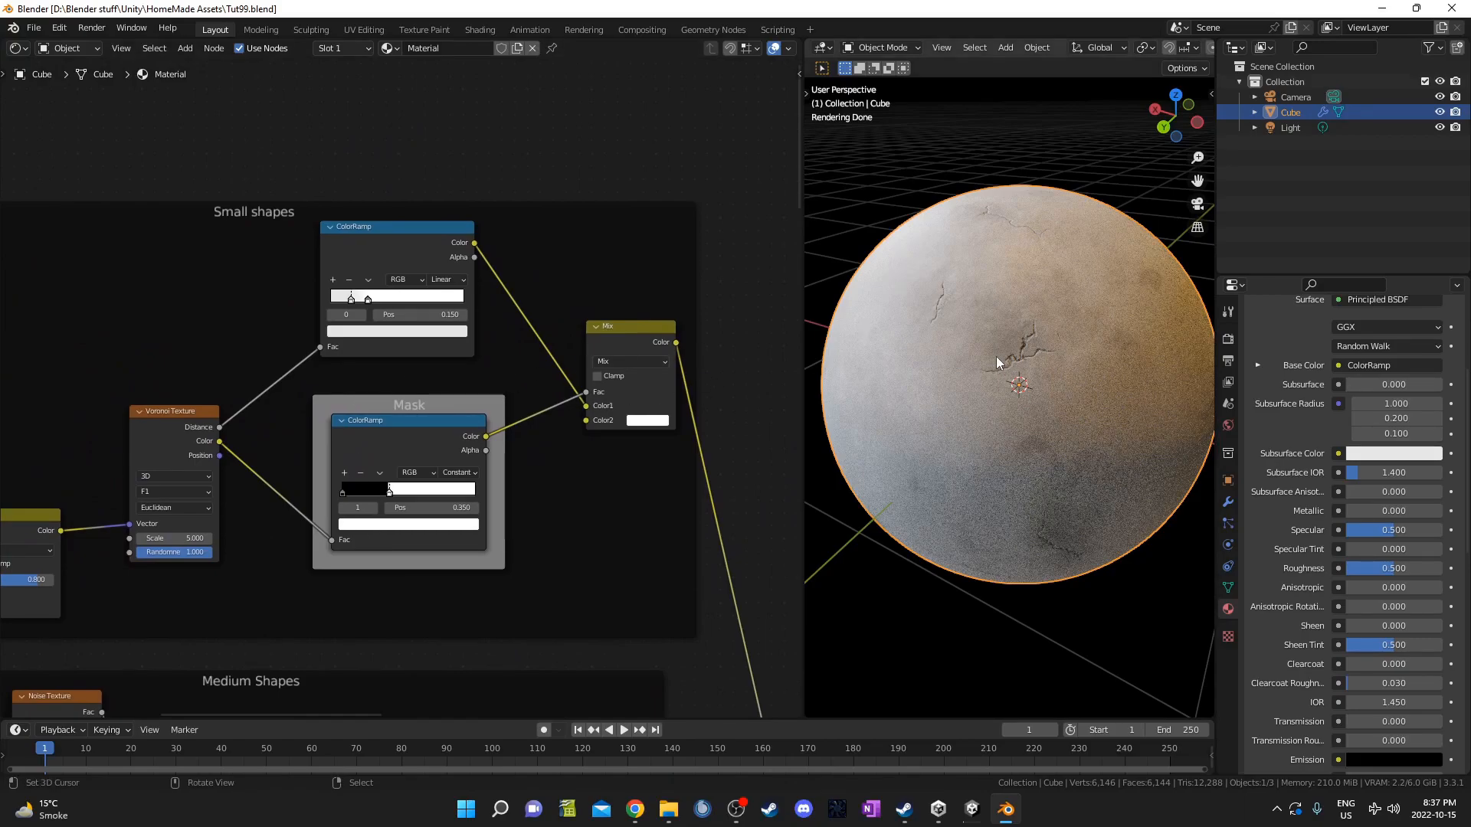
pyautogui.scroll(2, 298, 336)
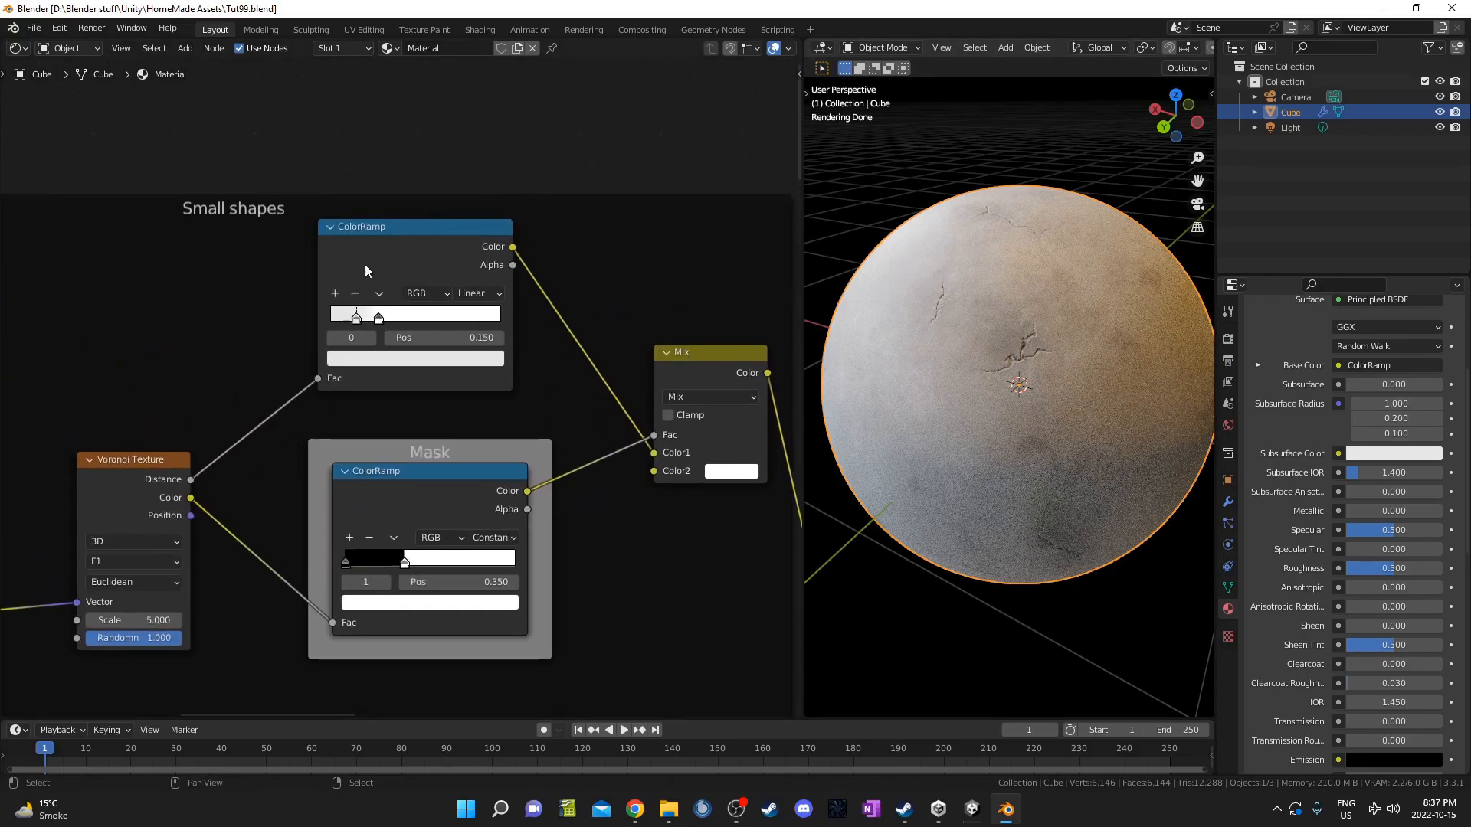
pyautogui.moveTo(370, 235); pyautogui.dragTo(367, 233)
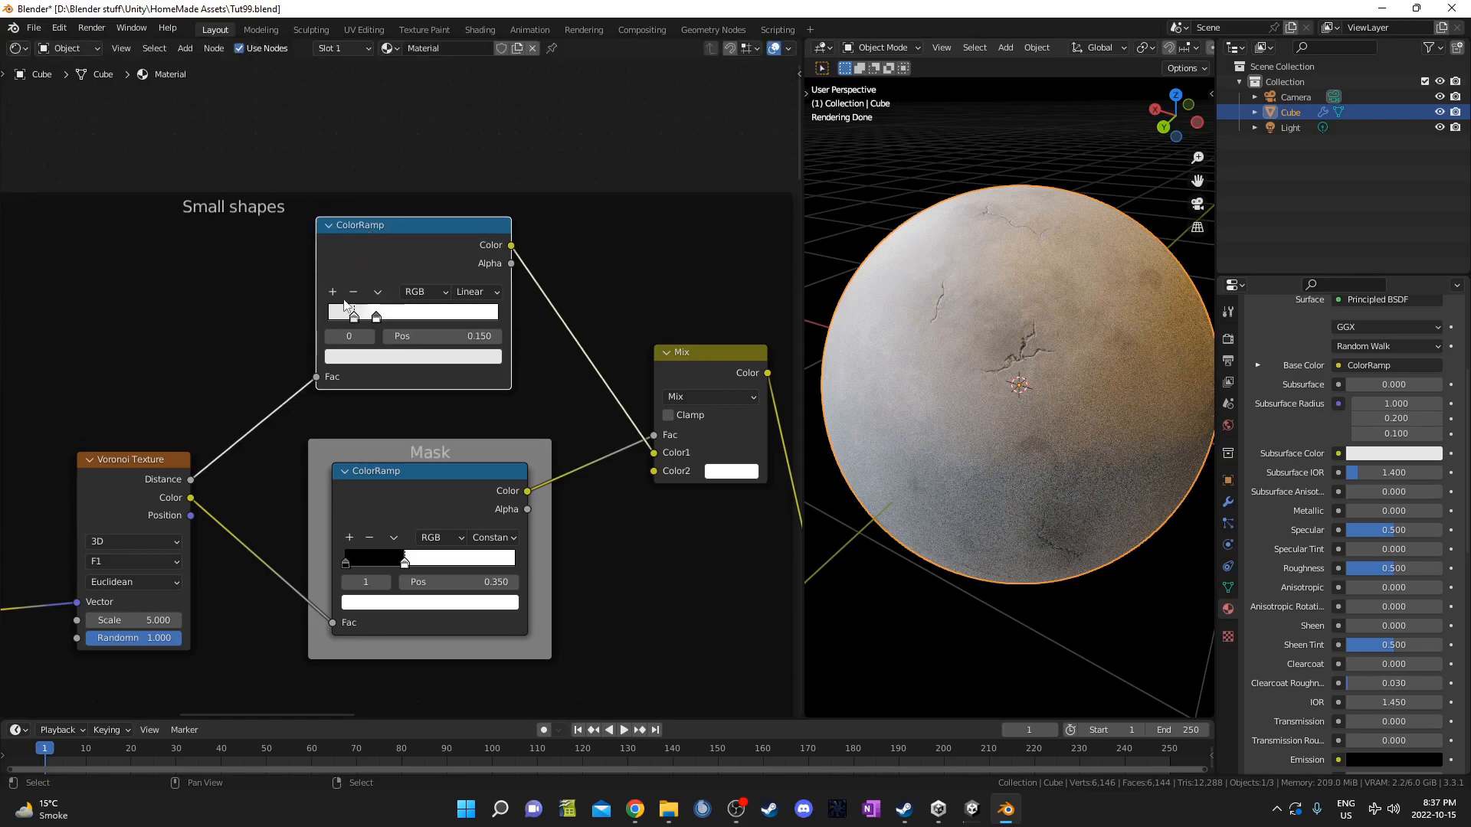
pyautogui.click(367, 357)
pyautogui.scroll(-3, 381, 184)
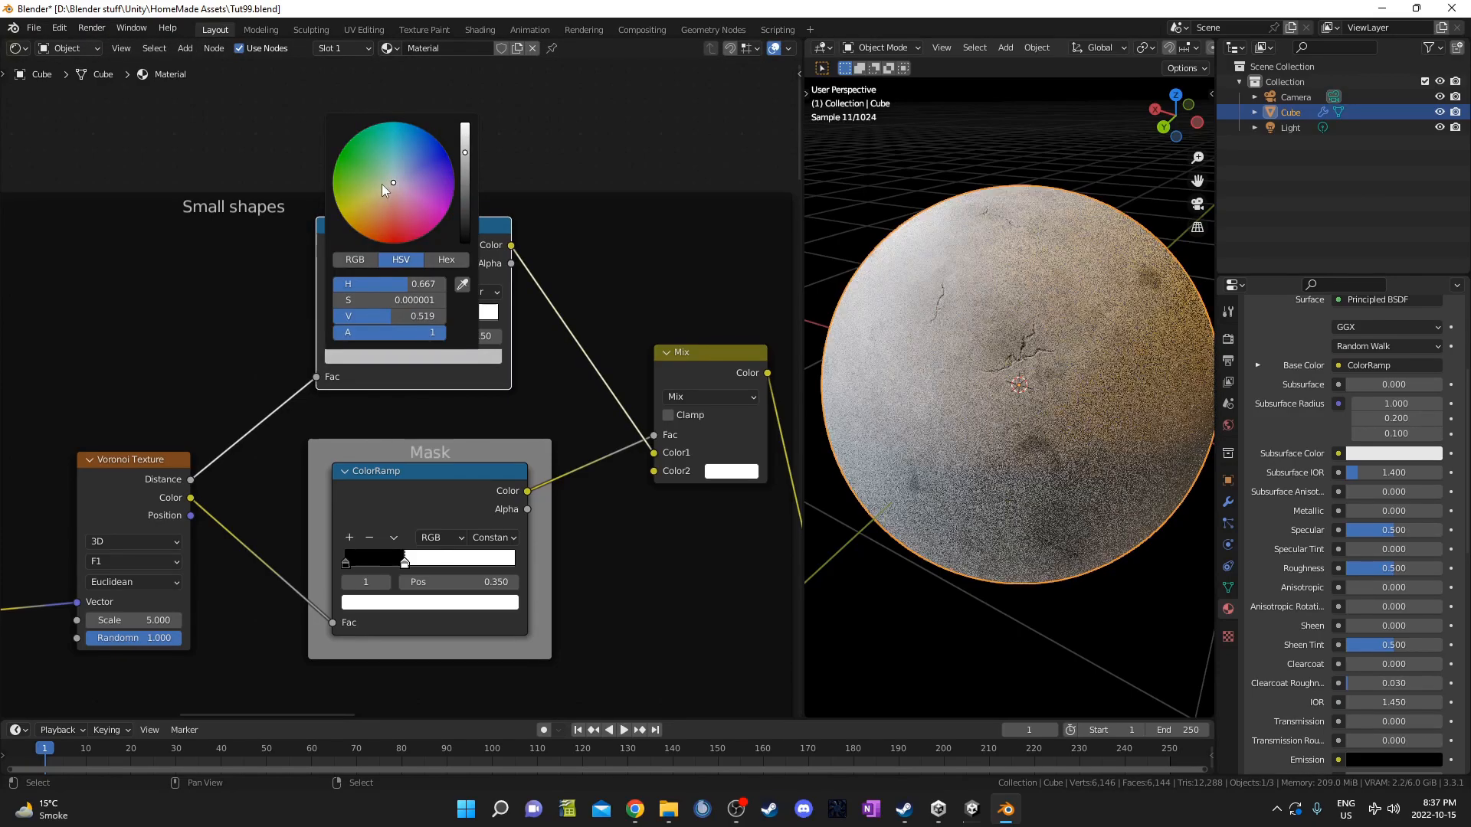
pyautogui.scroll(-4, 381, 184)
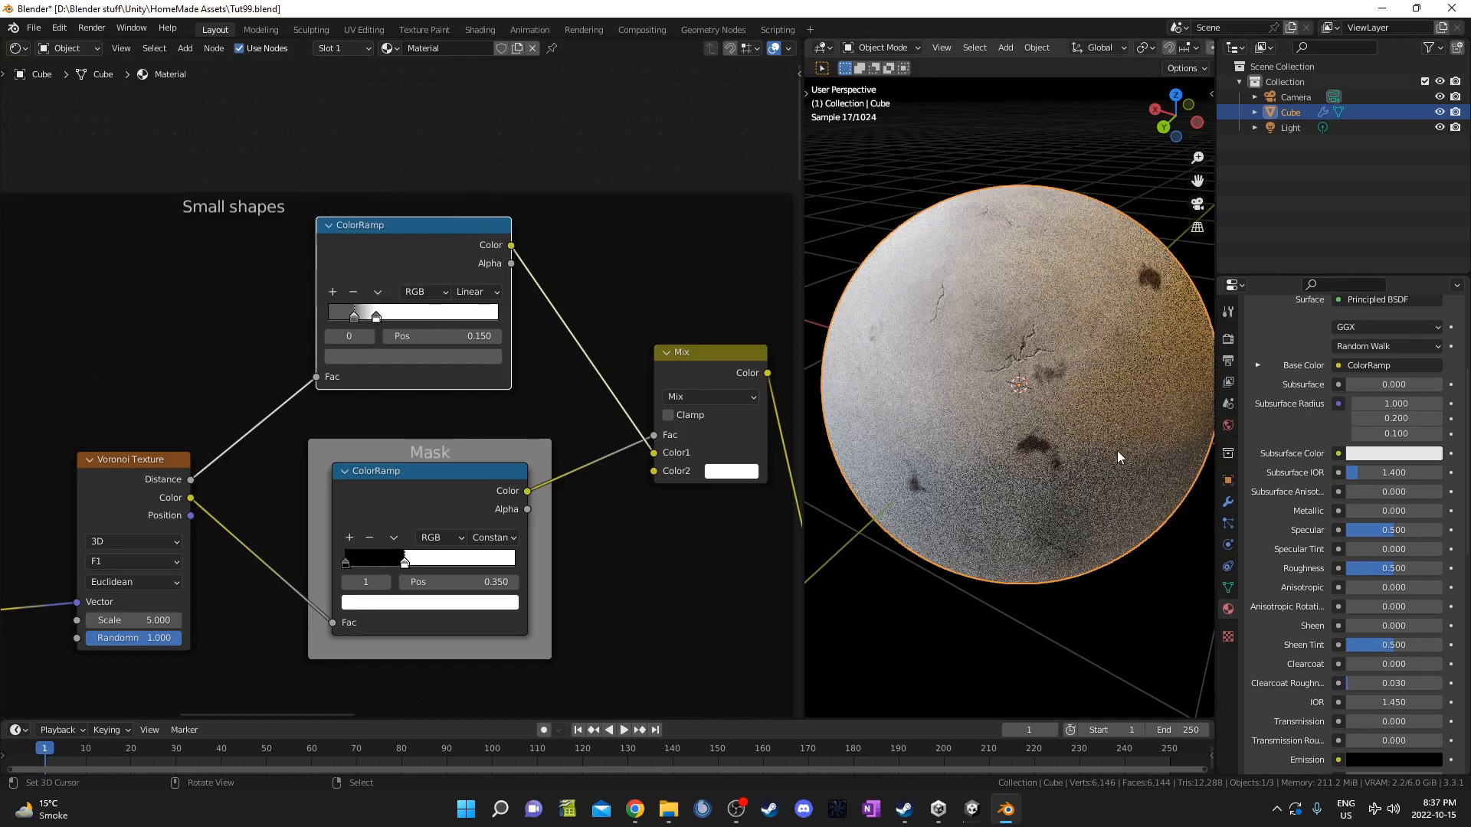
pyautogui.scroll(-1, 493, 443)
pyautogui.moveTo(491, 443); pyautogui.dragTo(539, 395, button='middle')
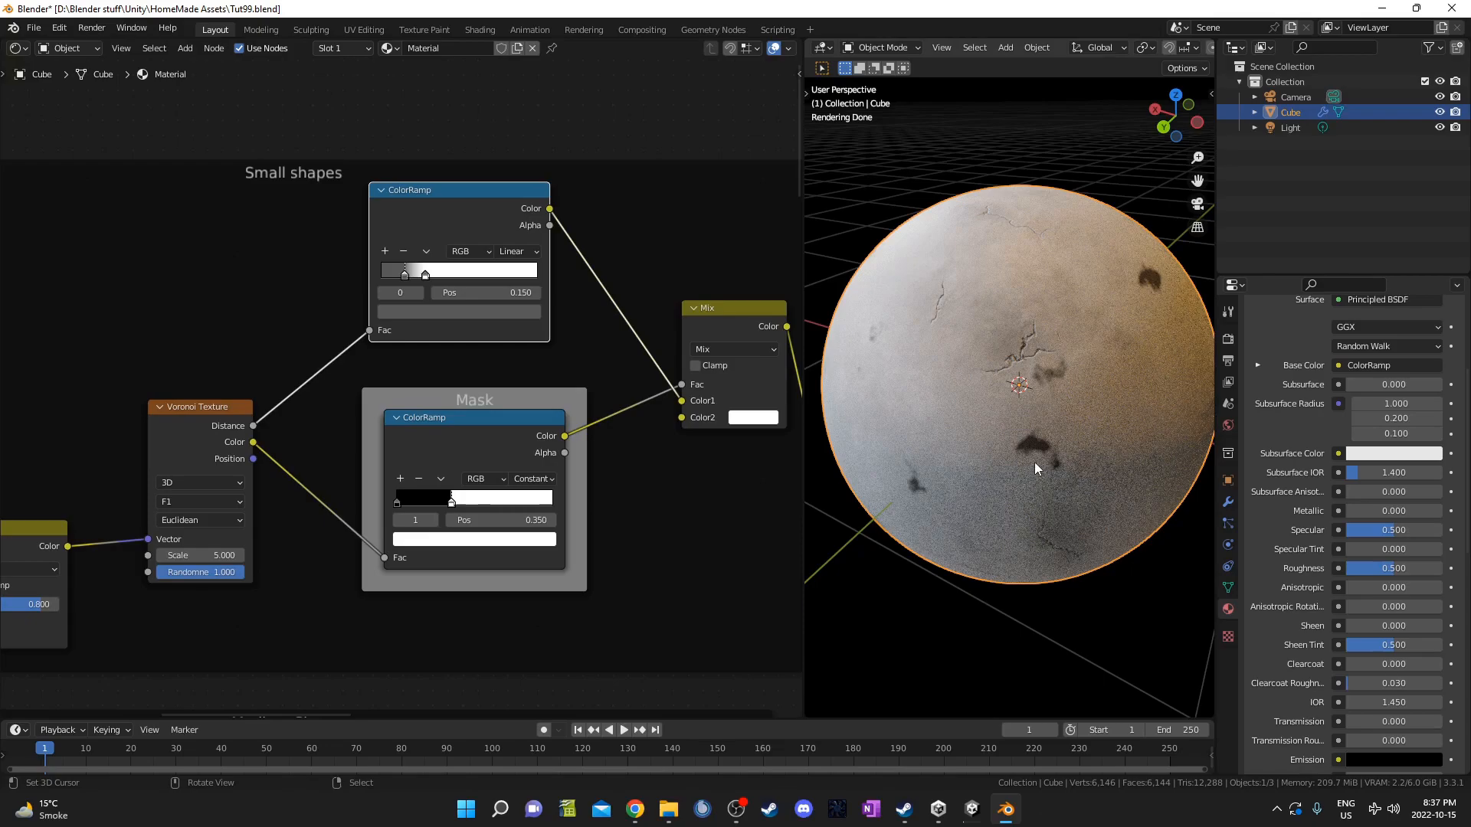
# Try switching the Small shapes Voronoi Texture to 4D and raising its W value to 0.400 to vary the spots.
pyautogui.moveTo(219, 547)
pyautogui.mouseDown(button='middle')
pyautogui.moveTo(293, 487)
pyautogui.moveTo(374, 466)
pyautogui.moveTo(496, 402)
pyautogui.moveTo(612, 395)
pyautogui.mouseUp(button='middle')
pyautogui.moveTo(477, 411); pyautogui.dragTo(499, 390, button='middle')
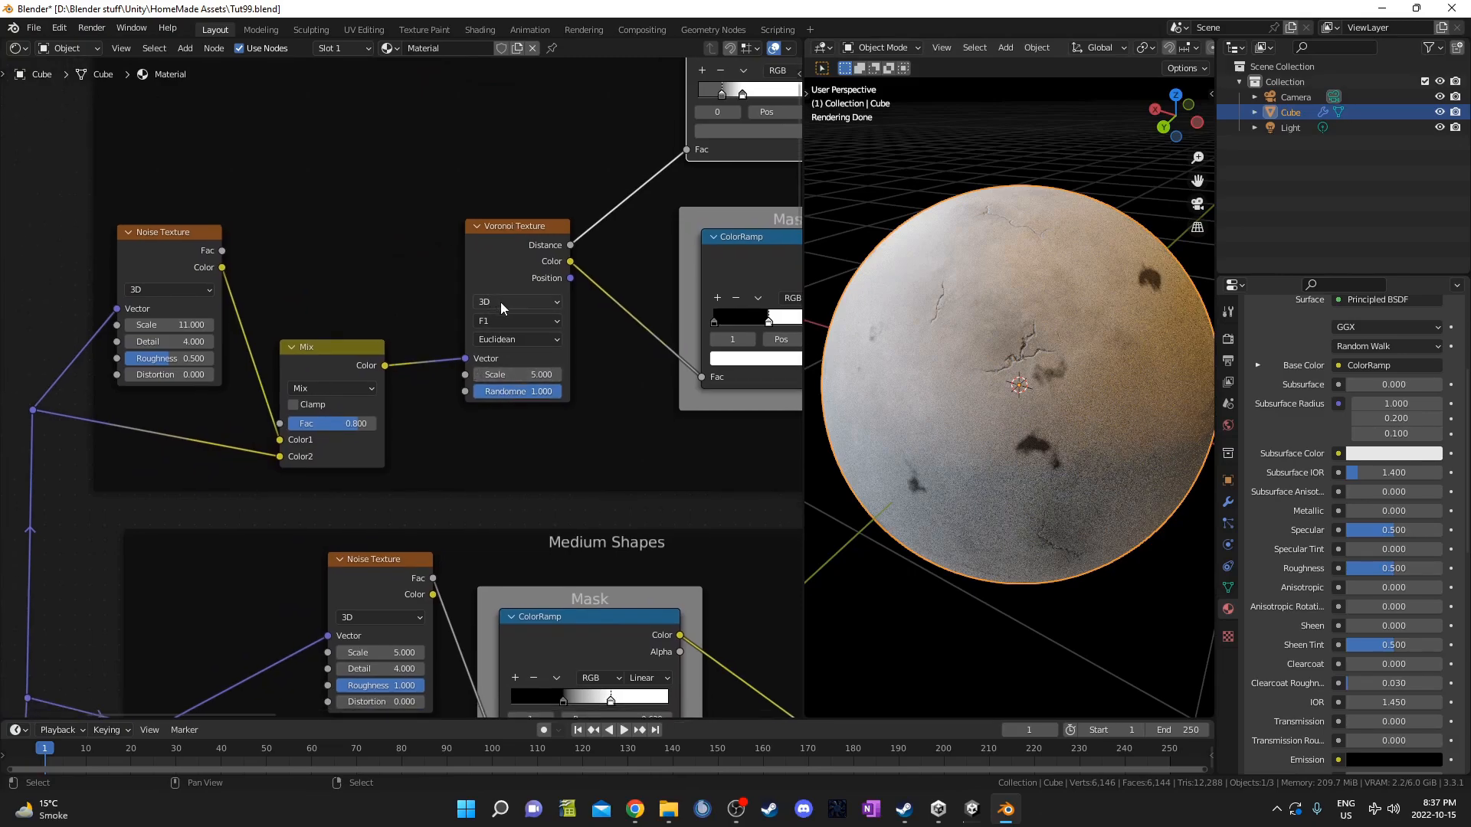
pyautogui.click(499, 302)
pyautogui.click(499, 364)
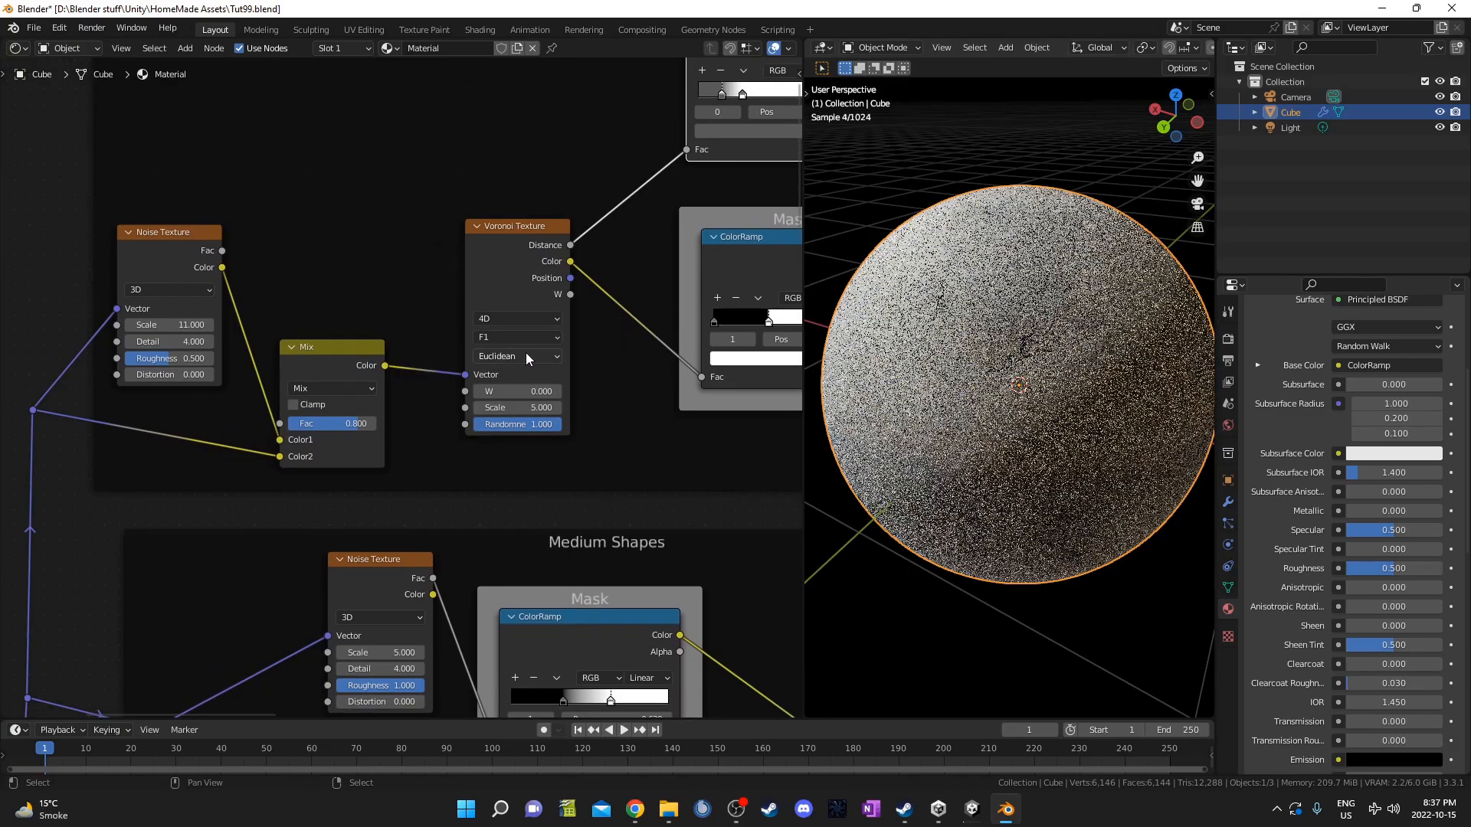
pyautogui.click(557, 391)
pyautogui.click(557, 391)
pyautogui.click(556, 391)
pyautogui.click(556, 391)
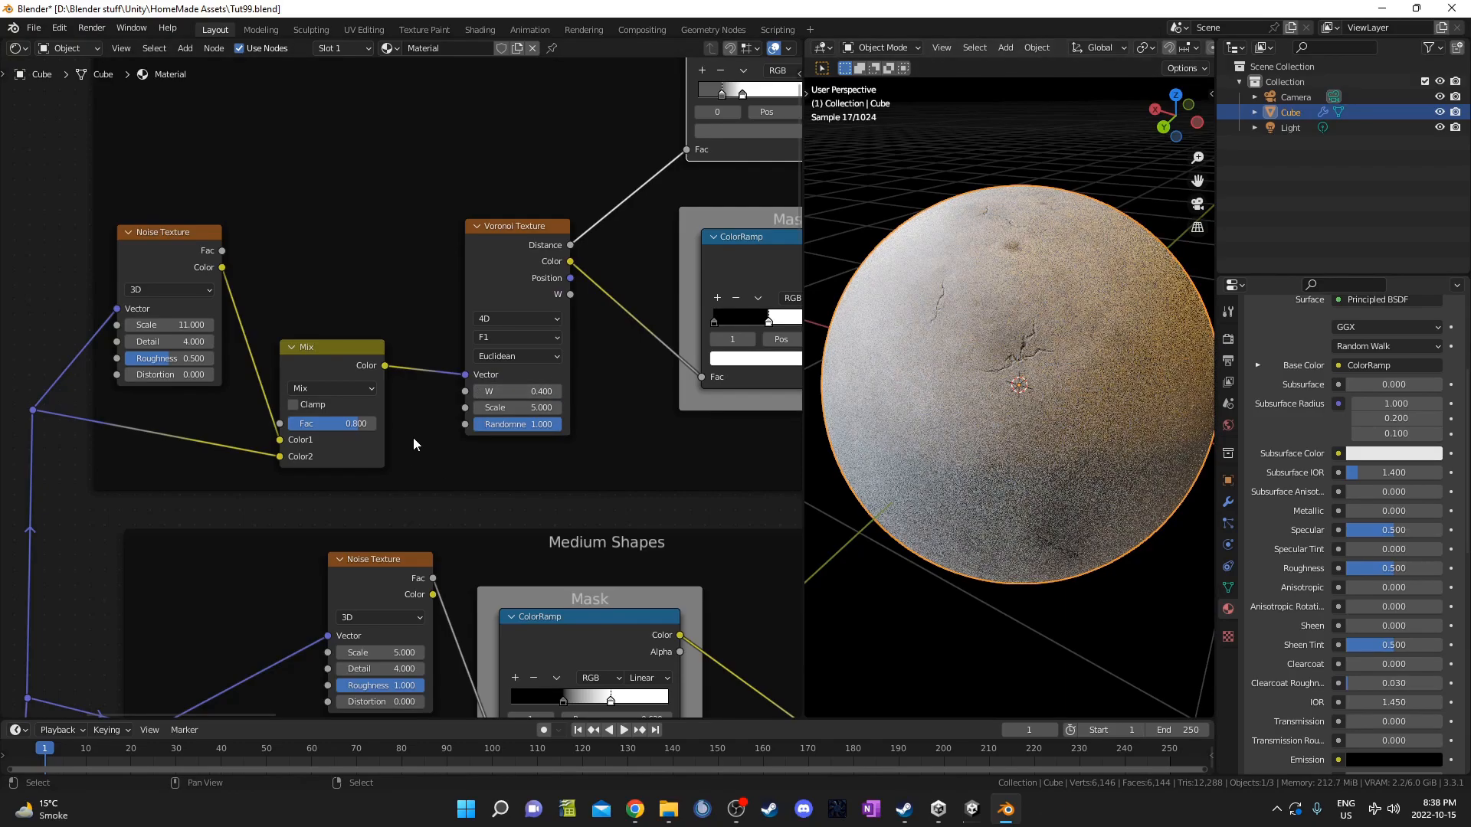
# Undo the W value changes and the 4D switch on the Small shapes Voronoi Texture.
pyautogui.scroll(-5, 413, 439)
pyautogui.moveTo(565, 376); pyautogui.dragTo(551, 380, button='middle')
pyautogui.hotkey('ctrl', 'z')
pyautogui.hotkey('ctrl', 'z')
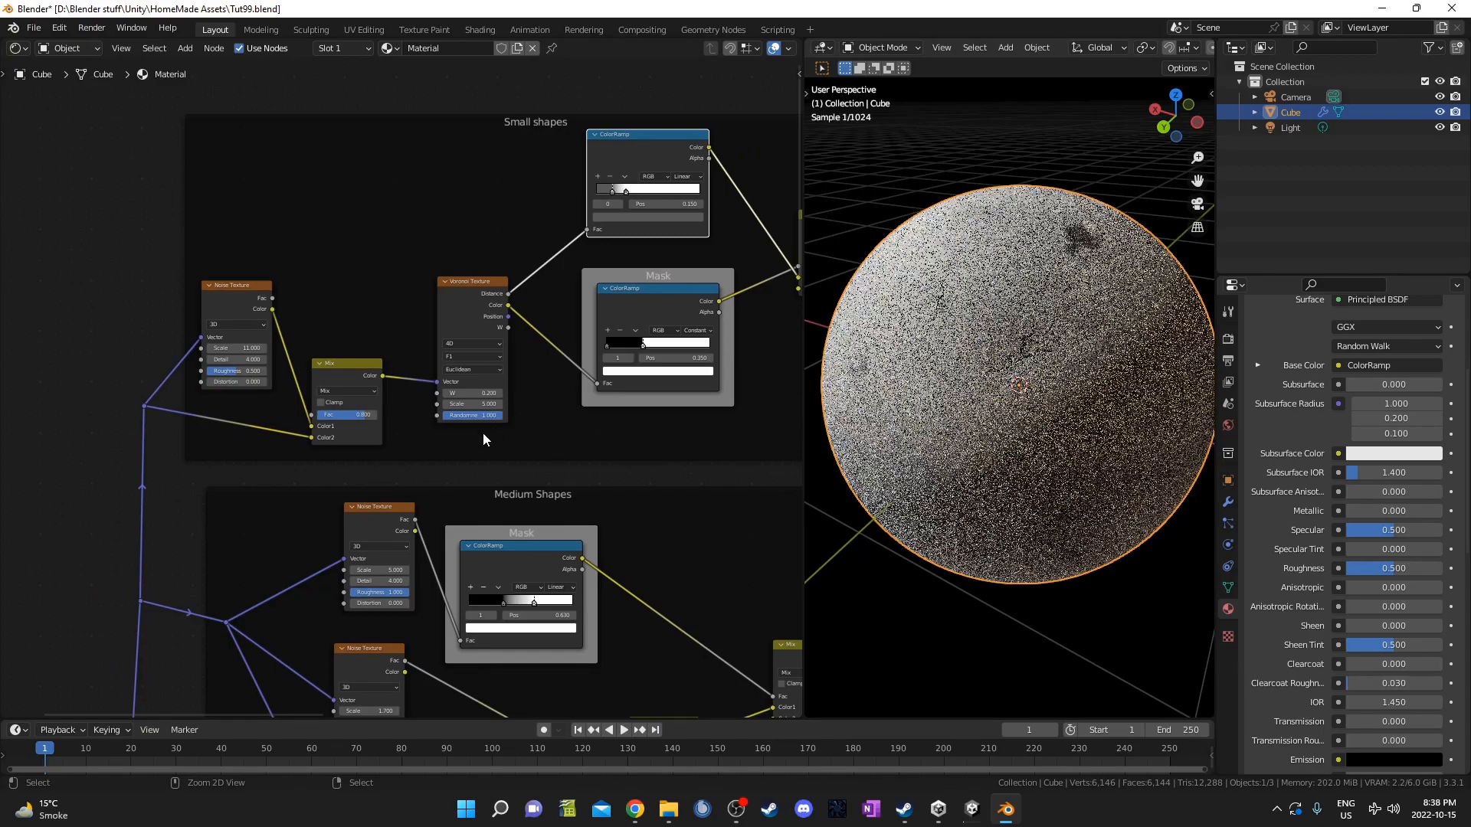
pyautogui.hotkey('ctrl', 'z')
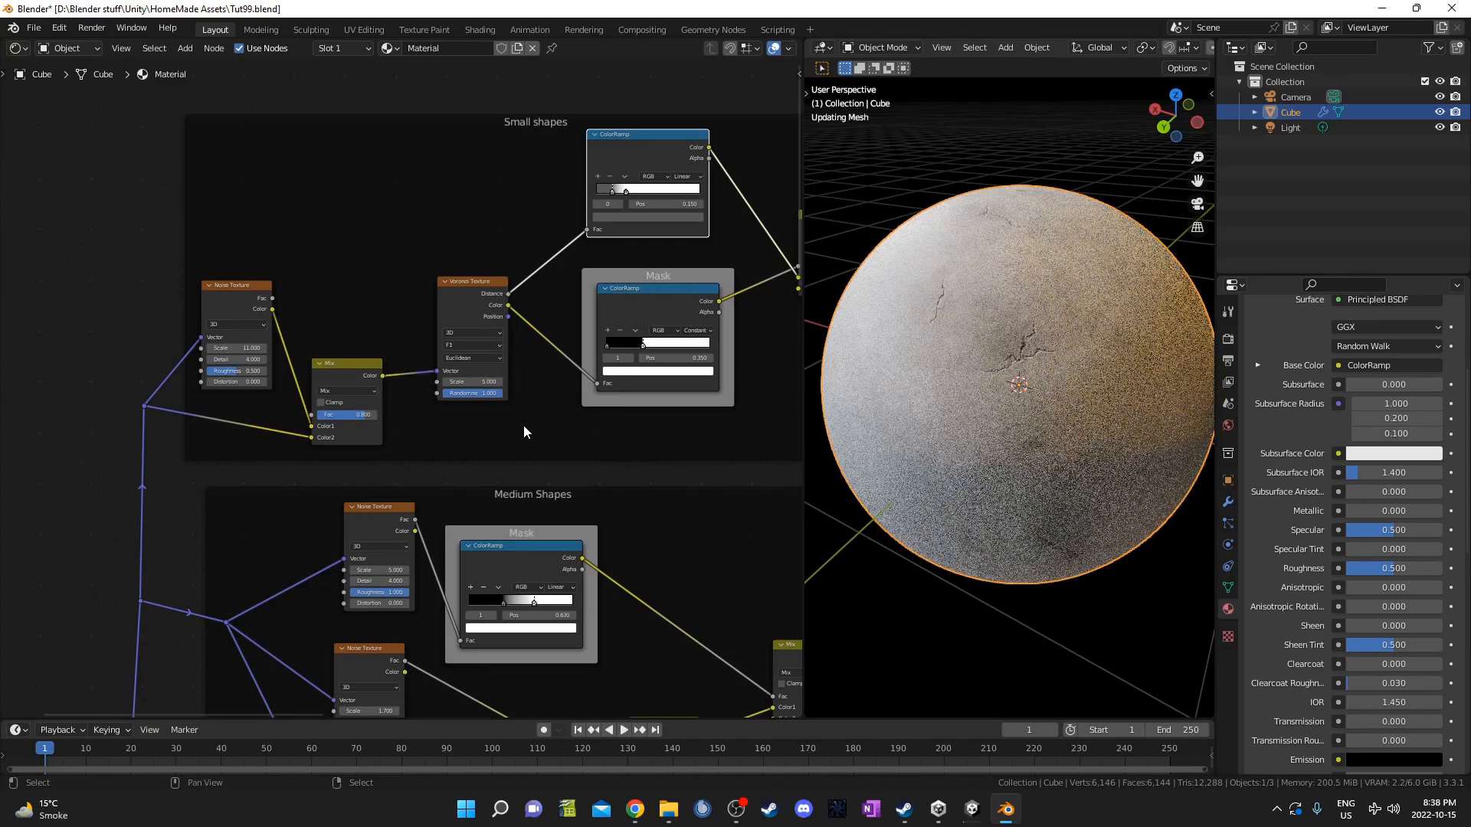
pyautogui.scroll(-3, 550, 431)
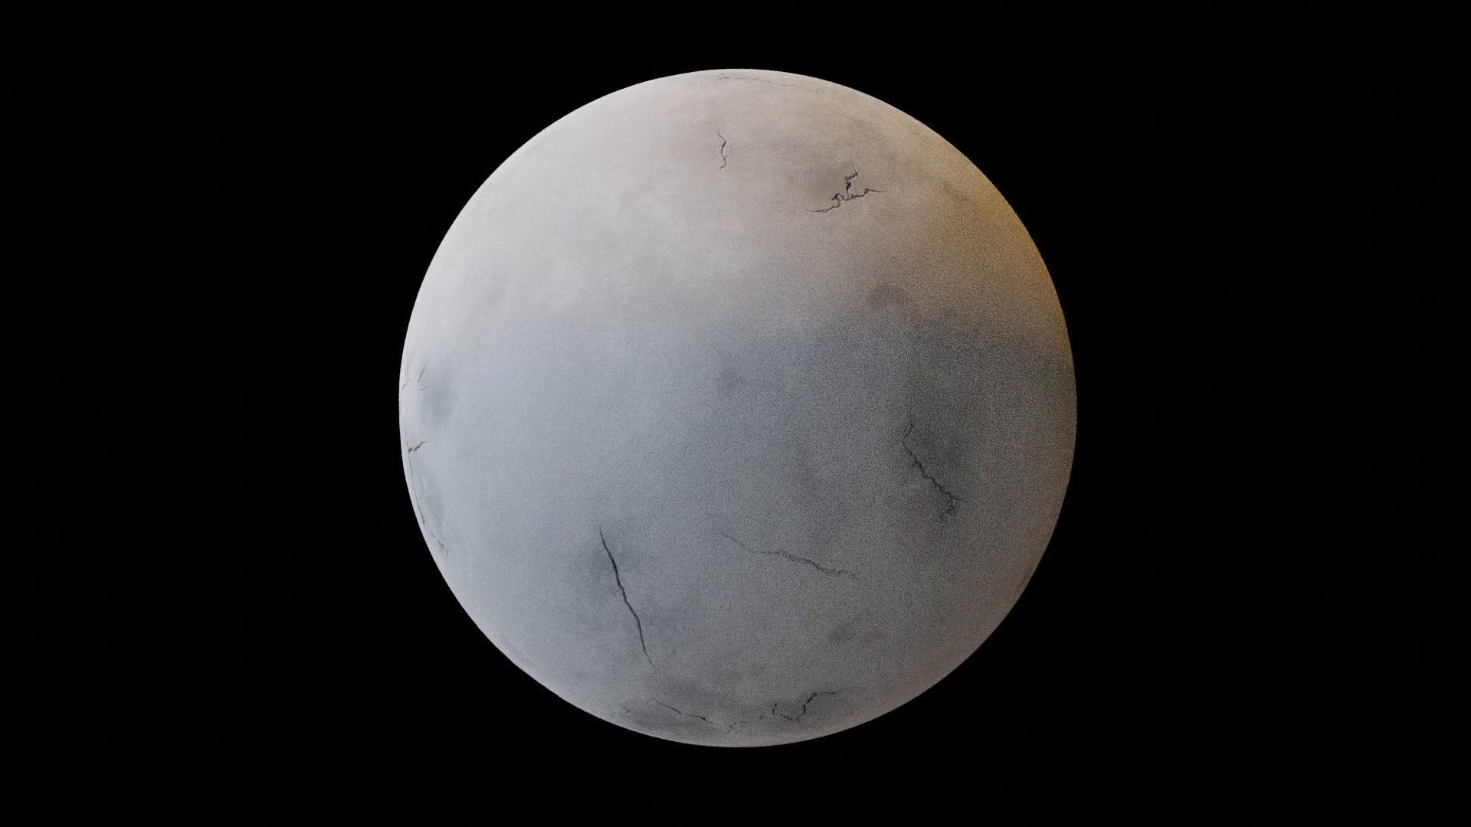